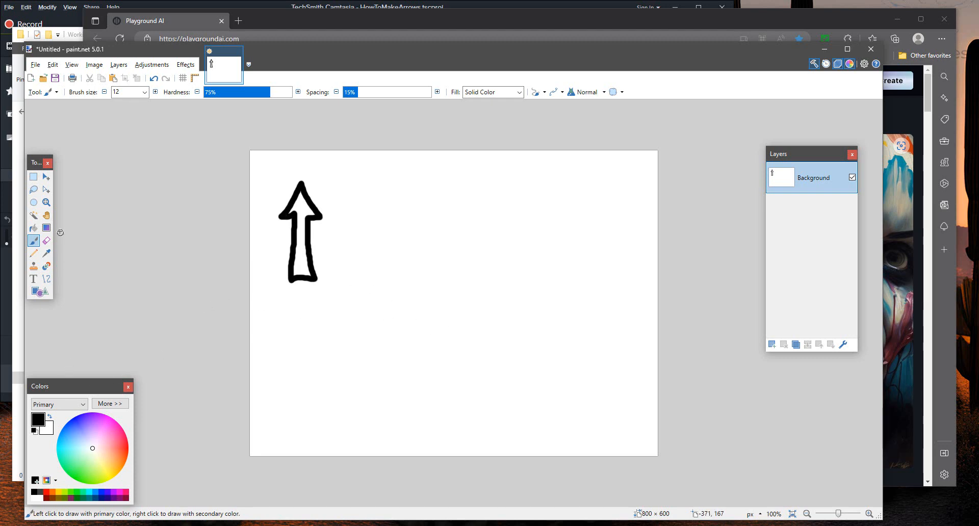
- Paint a purple curved outline arrow beside the black one and a green curved outline arrow pointing up-left below them
drag(92, 449, 99, 420)
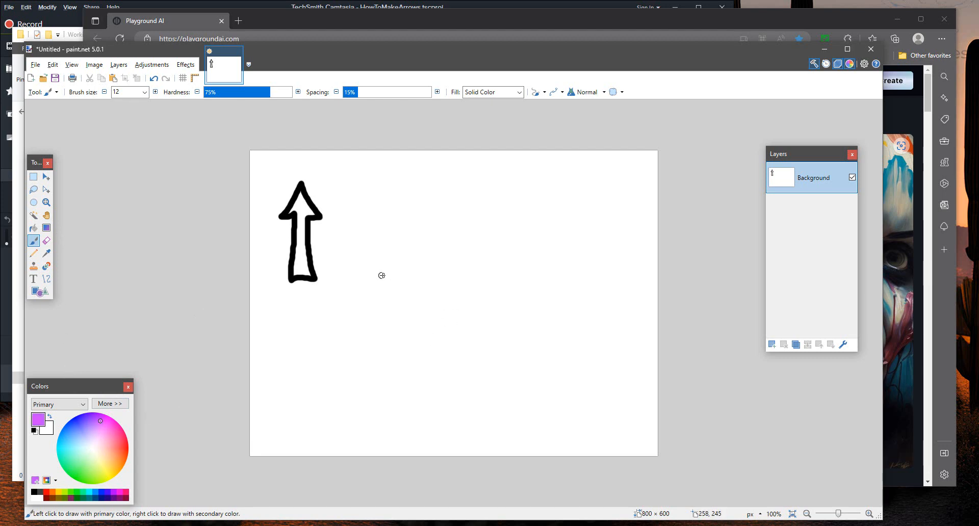
mouse_move(391, 277)
mouse_down()
mouse_move(387, 224)
mouse_move(412, 202)
mouse_move(403, 197)
mouse_move(448, 185)
mouse_move(438, 224)
mouse_move(426, 216)
mouse_move(408, 229)
mouse_move(406, 256)
mouse_move(422, 267)
mouse_move(396, 276)
mouse_up()
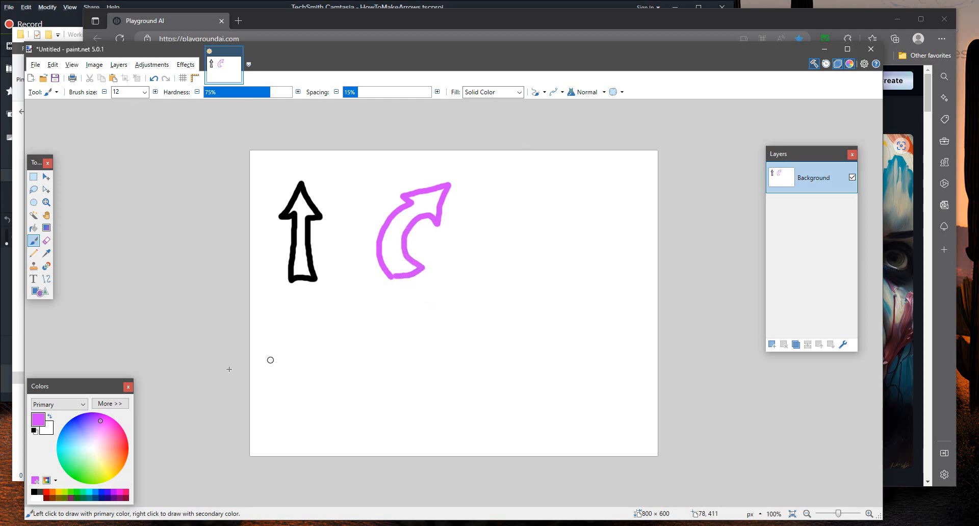
mouse_move(100, 420)
mouse_down()
mouse_move(77, 471)
mouse_move(75, 461)
mouse_move(79, 472)
mouse_up()
mouse_move(310, 329)
mouse_down()
mouse_move(344, 323)
mouse_move(307, 331)
mouse_move(327, 361)
mouse_move(341, 350)
mouse_move(367, 376)
mouse_move(359, 412)
mouse_move(333, 427)
mouse_move(366, 426)
mouse_move(377, 445)
mouse_move(386, 365)
mouse_move(344, 338)
mouse_move(345, 315)
mouse_up()
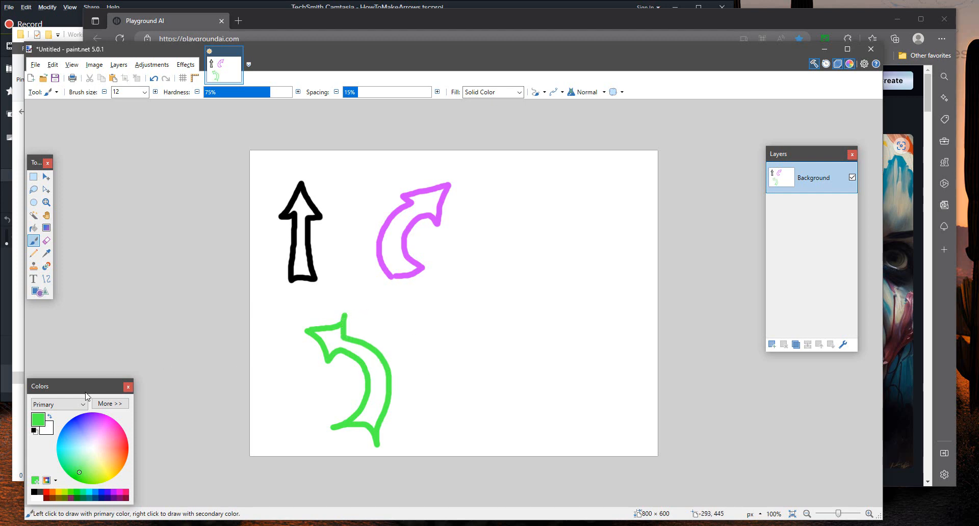
- Paint a pale orange outline arrow pointing straight down, to the right of the purple arrow
drag(79, 472, 106, 472)
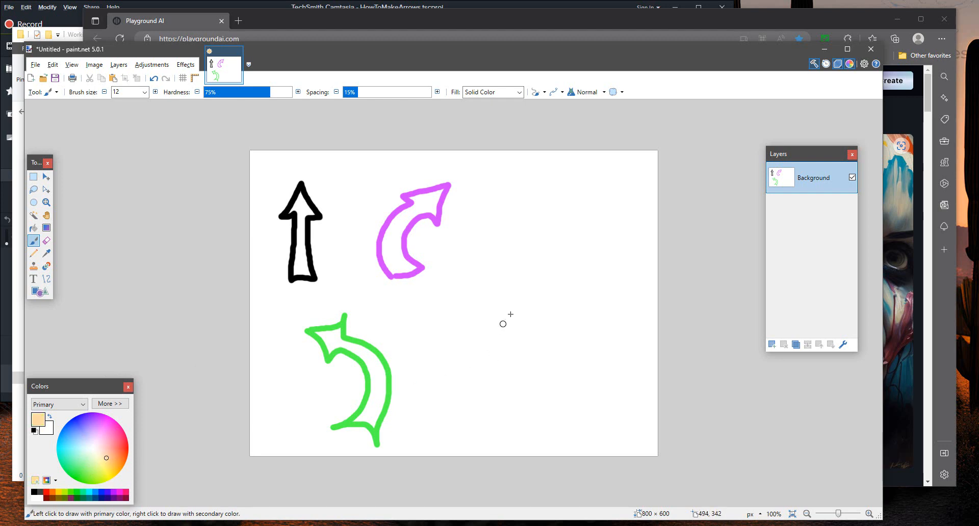
drag(526, 189, 527, 260)
key(ctrl+z)
mouse_move(515, 198)
mouse_down()
mouse_move(517, 264)
mouse_move(502, 258)
mouse_move(534, 297)
mouse_move(546, 264)
mouse_move(533, 248)
mouse_move(529, 190)
mouse_move(515, 191)
mouse_up()
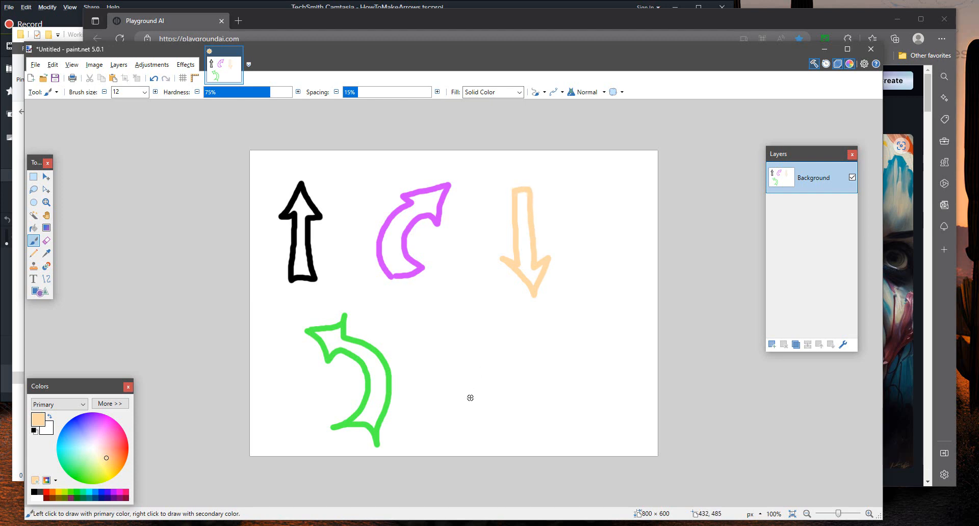
- Duplicate the black up arrow into the empty space right of the green arrow and deselect it
click(46, 177)
key(ctrl+a)
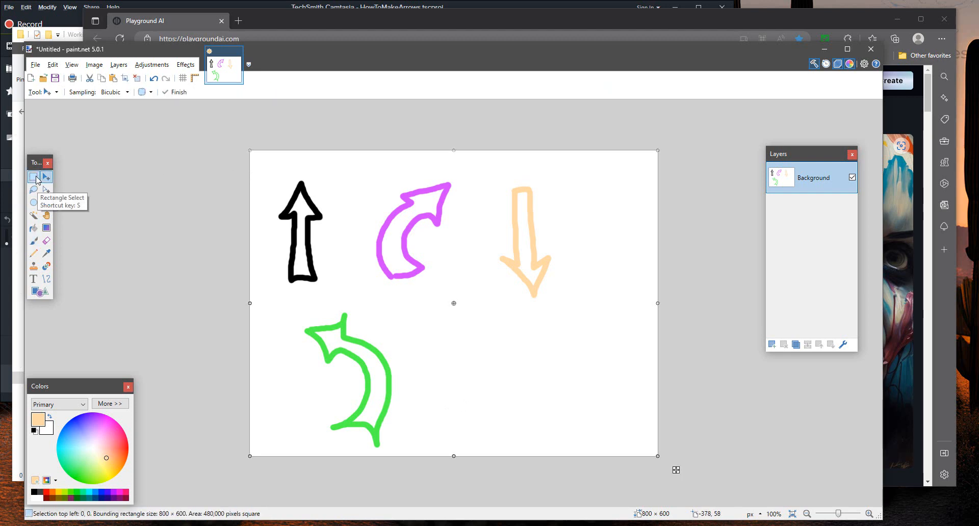
click(33, 177)
click(264, 182)
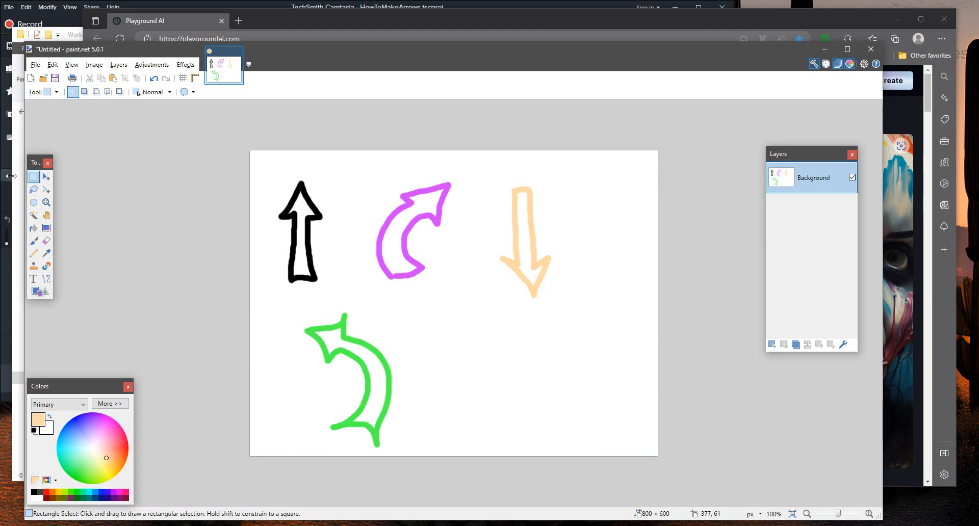
drag(275, 178, 330, 293)
key(m)
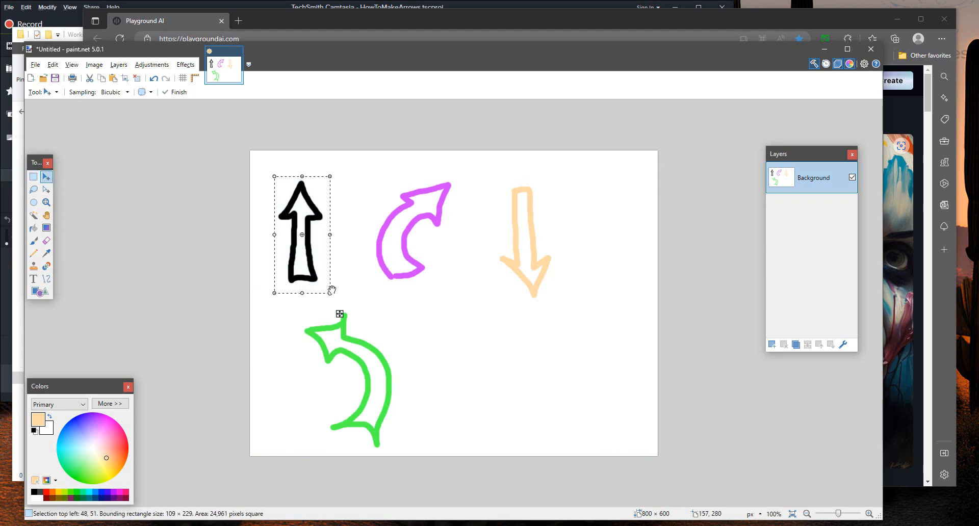
drag(311, 222, 463, 347)
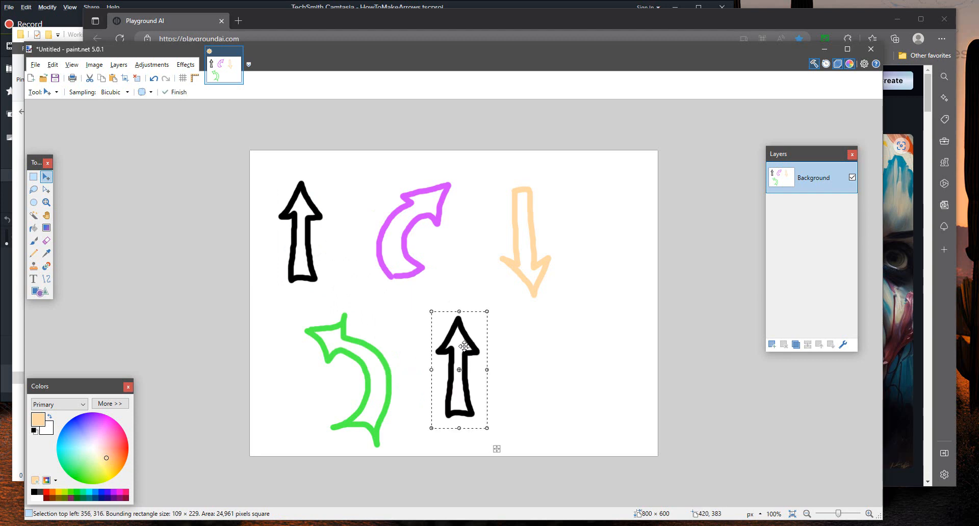
key(ctrl+d)
- Copy the purple curved arrow, place the copy right of the lower black arrow, and deselect it
click(34, 177)
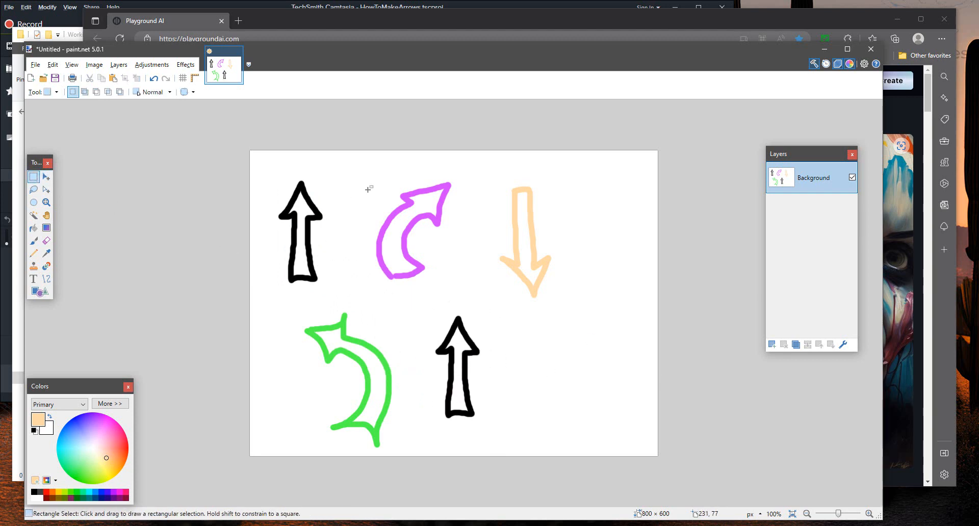
drag(360, 173, 461, 289)
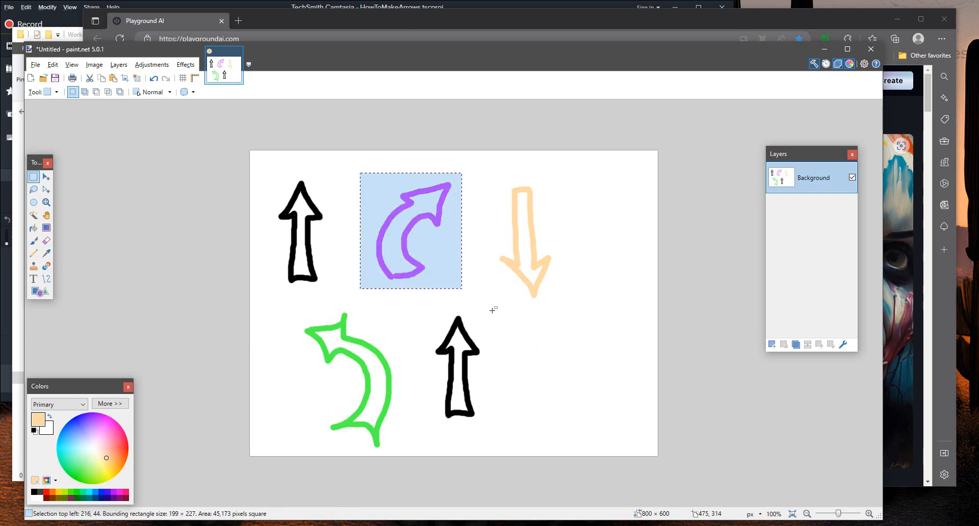
key(ctrl+d)
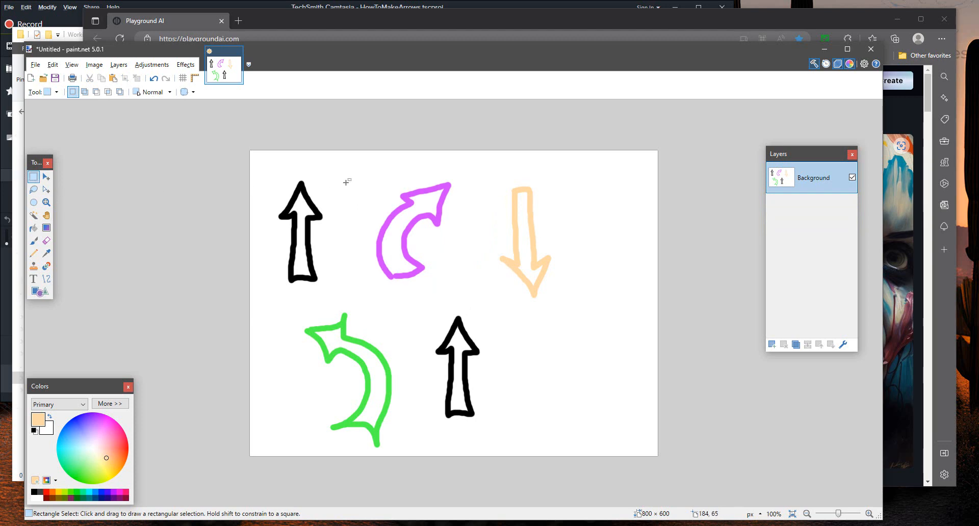
drag(366, 170, 459, 293)
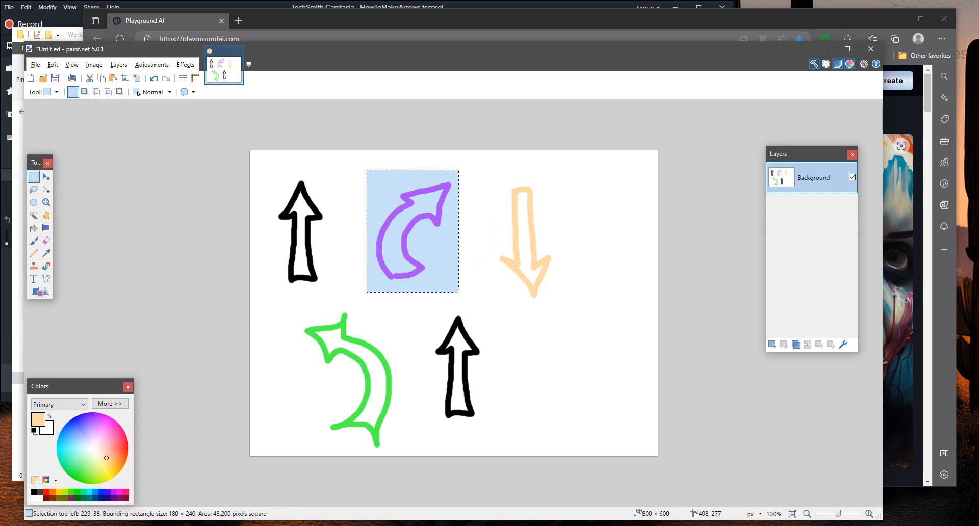
key(ctrl+c)
key(ctrl+v)
drag(444, 210, 592, 346)
key(ctrl+d)
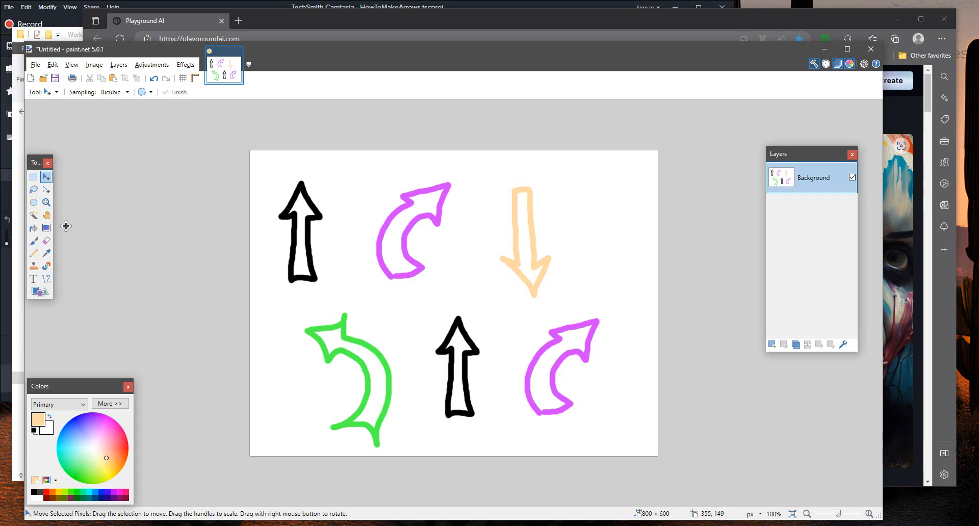
- Fill the inside of the lower black arrow with the gray 999999 using the Paint Bucket
click(35, 228)
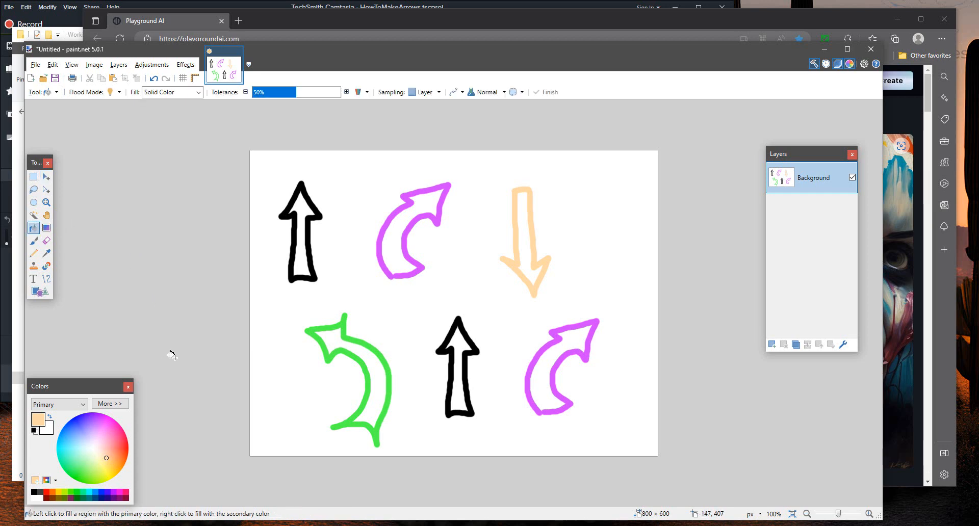
click(40, 493)
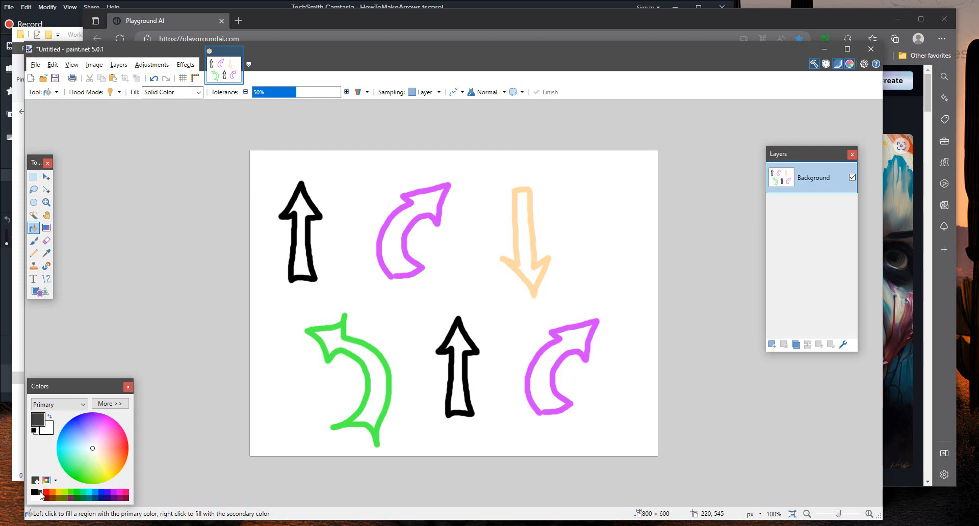
click(110, 404)
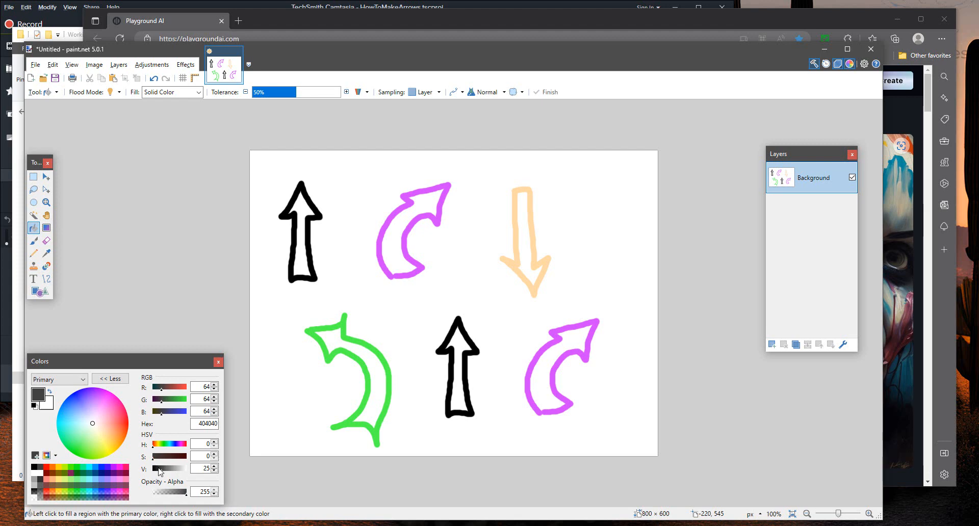
drag(162, 472, 173, 472)
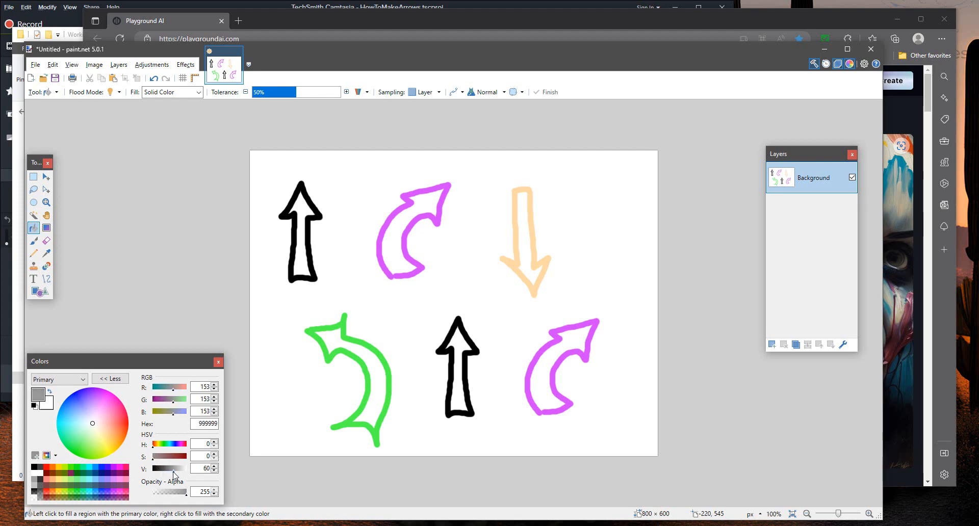
click(460, 343)
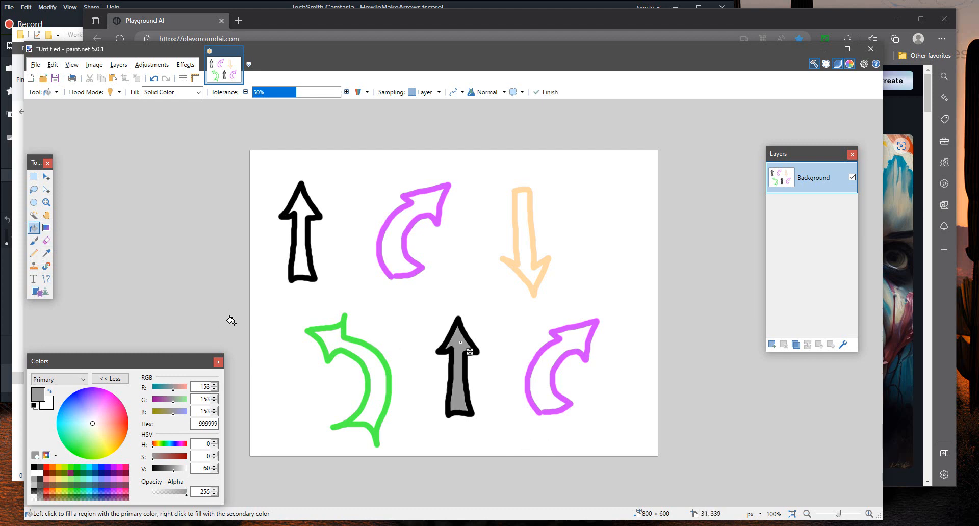
- Try yellow shades for the lower black arrow's fill, and set it to the gray A0A0A0
drag(96, 428, 109, 451)
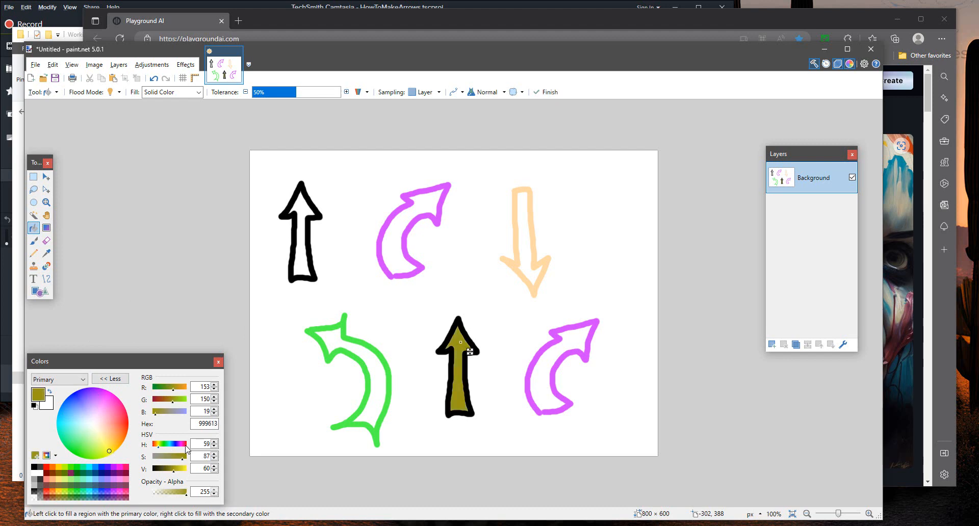
click(64, 480)
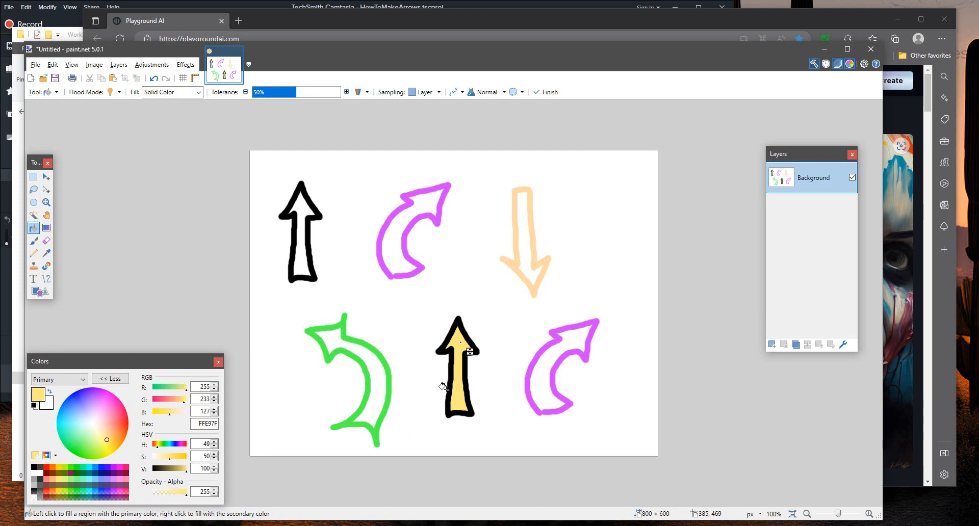
key(ctrl+z)
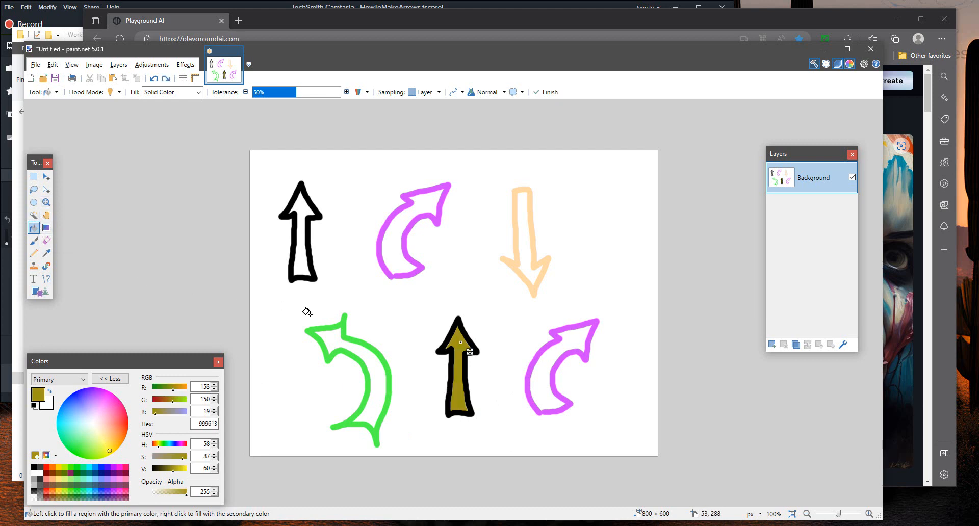
click(34, 479)
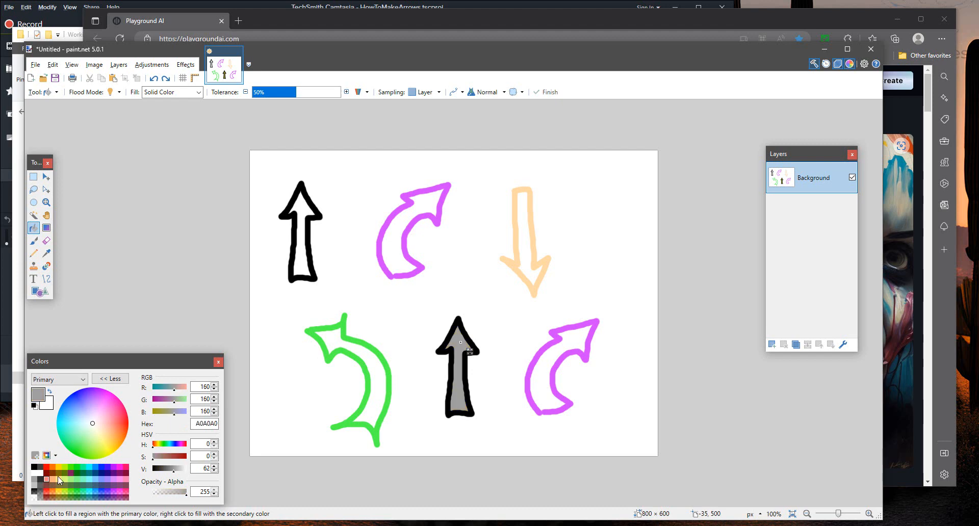
- Fill the inside of the lower purple curved arrow with the golden yellow FFD800
click(549, 379)
drag(95, 430, 107, 449)
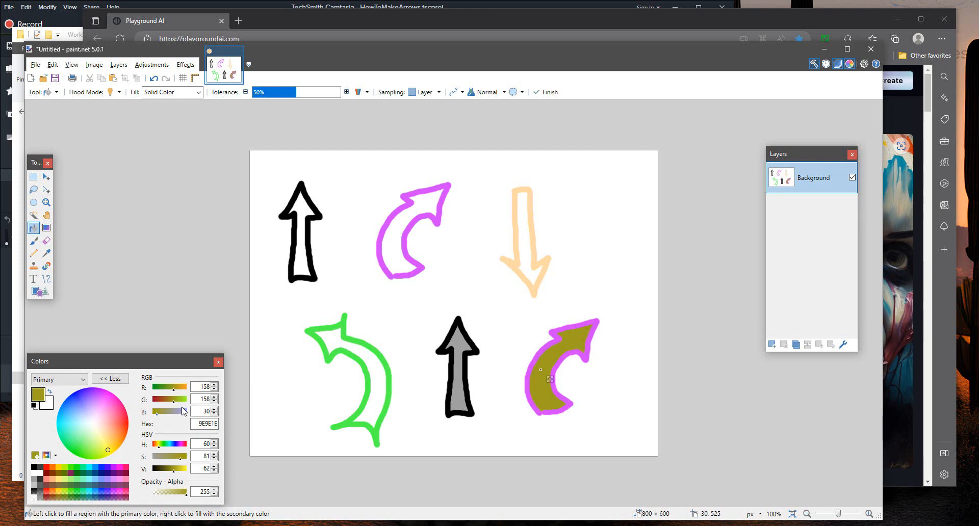
click(59, 473)
click(59, 467)
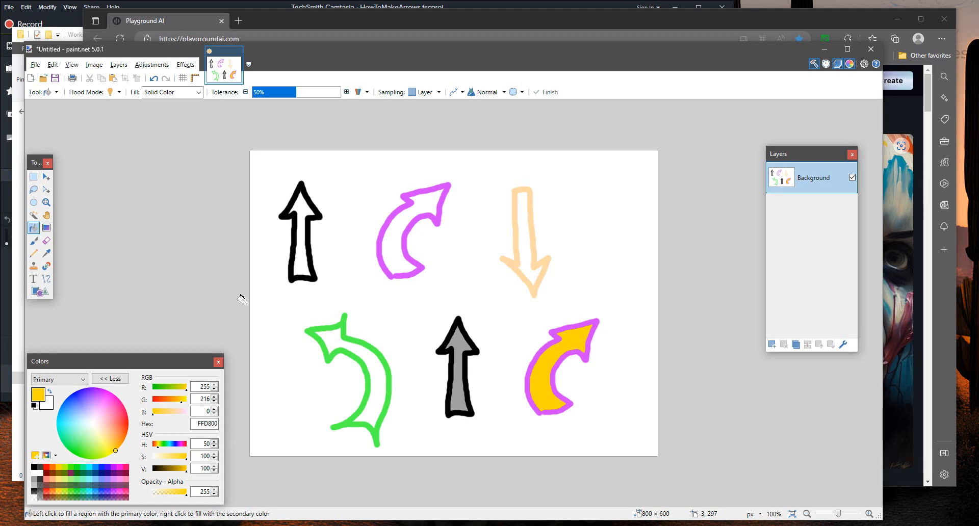
- Start saving the image under a new name in AAAGraphicsFiles2023 > Borg Made > Working Folder on the DATA (D:) drive
click(33, 176)
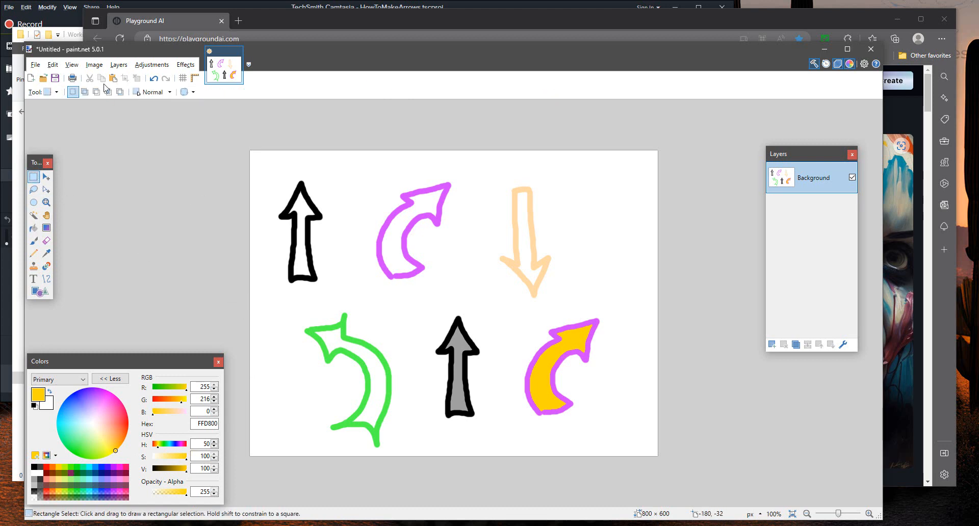
click(36, 64)
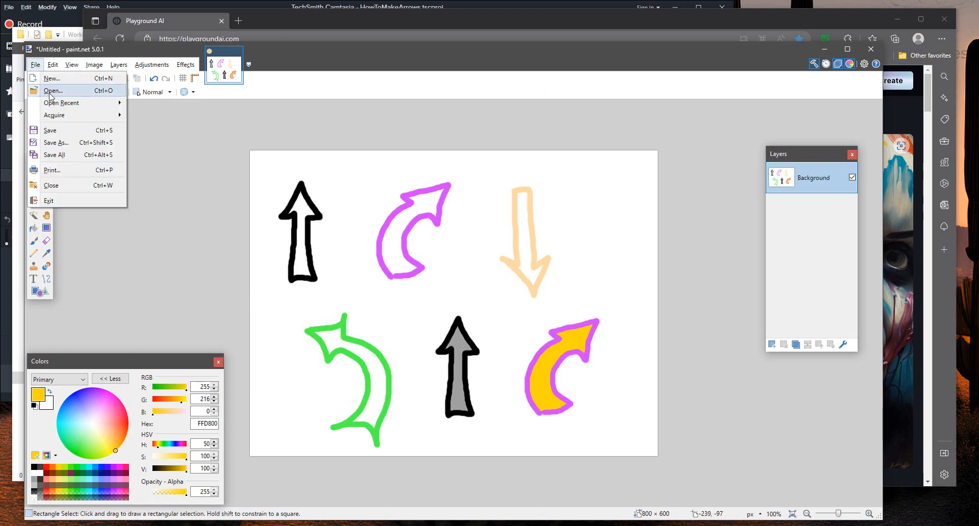
click(214, 246)
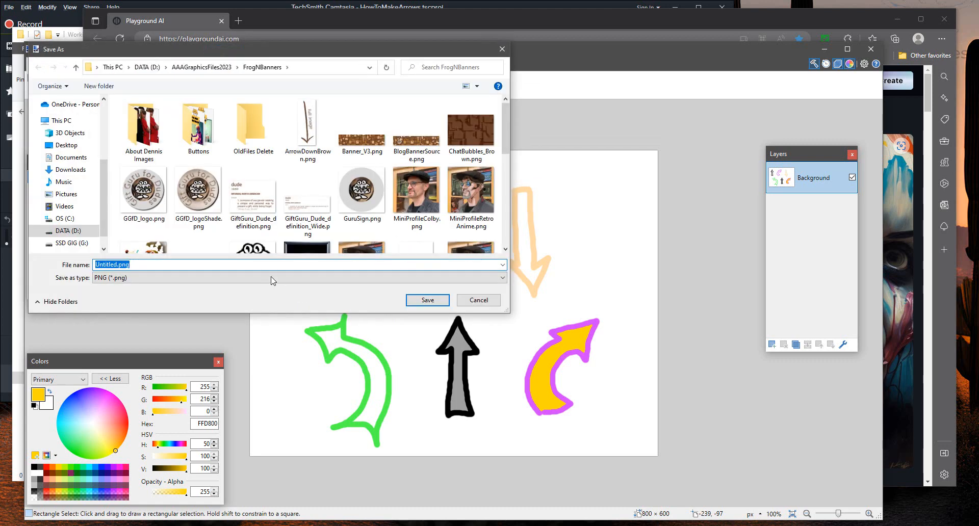
click(64, 236)
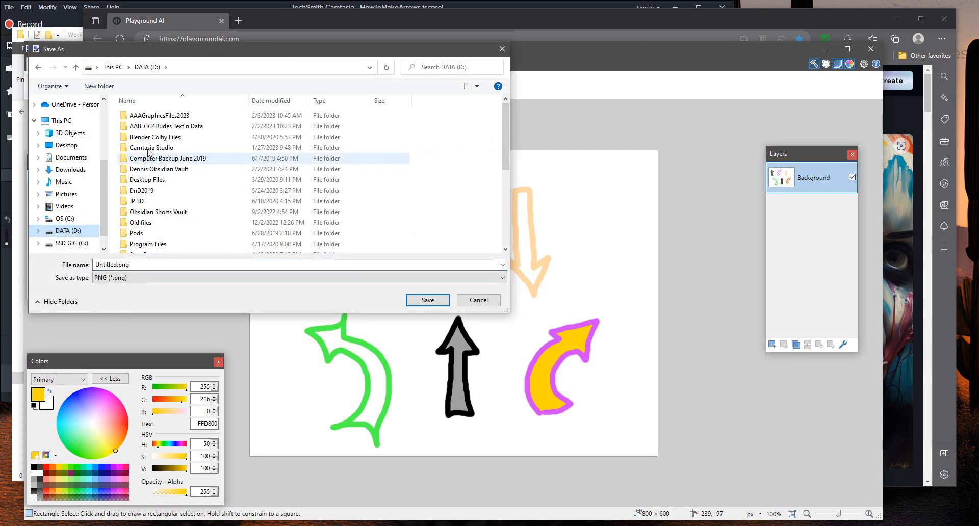
double_click(141, 116)
double_click(143, 127)
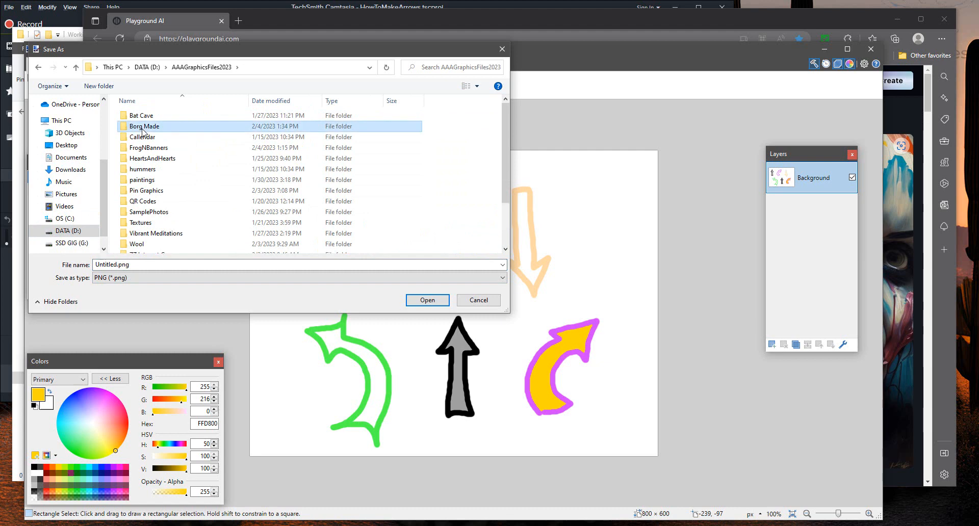
double_click(245, 135)
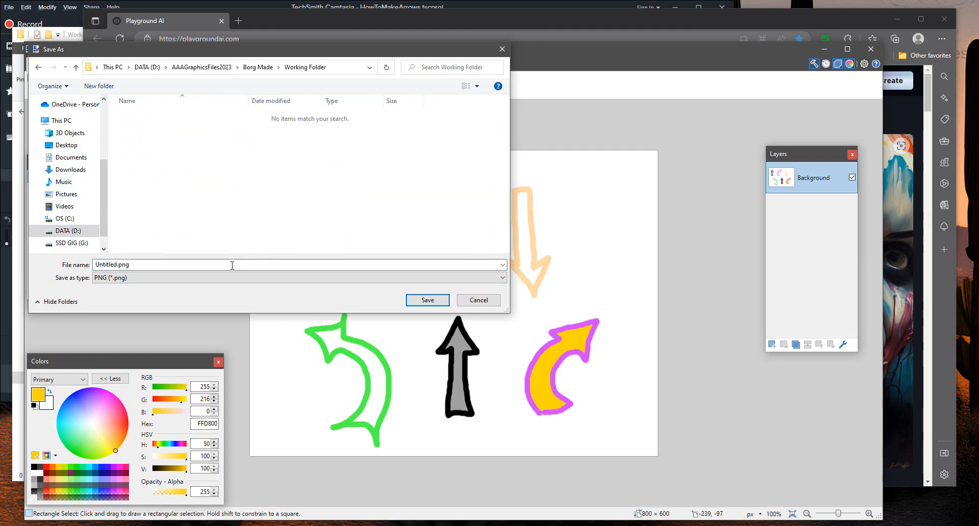
- Name the file StartingArrows, keep the PNG format, and proceed to the save configuration
double_click(122, 265)
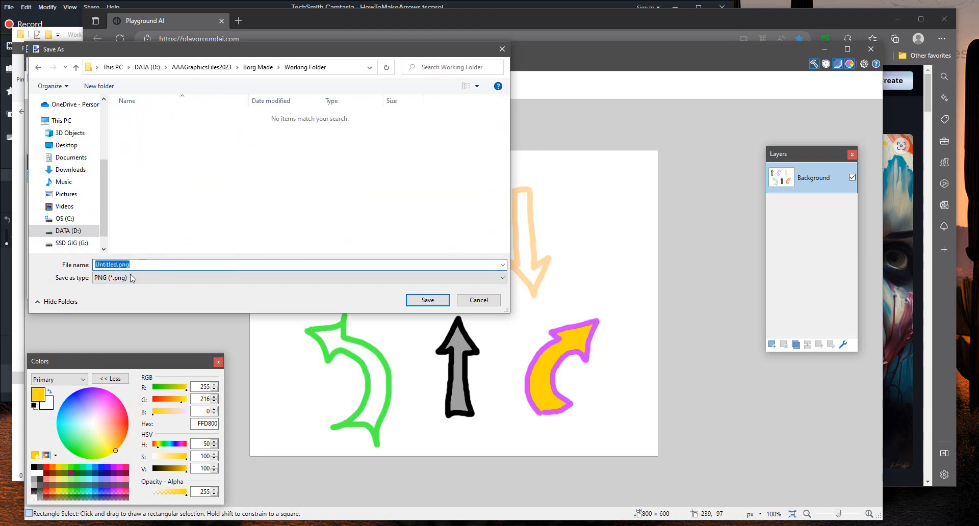
click(131, 278)
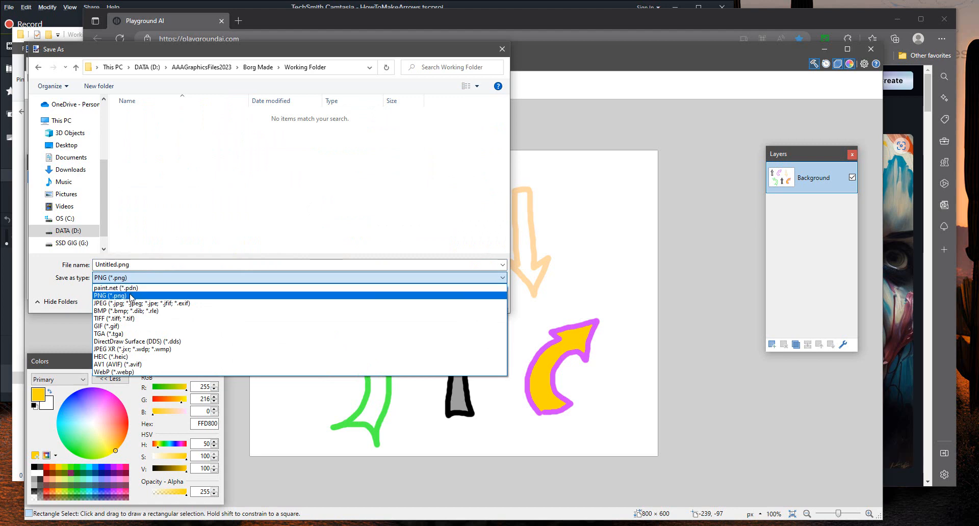
click(131, 296)
double_click(131, 265)
drag(116, 266, 76, 267)
text(Starting)
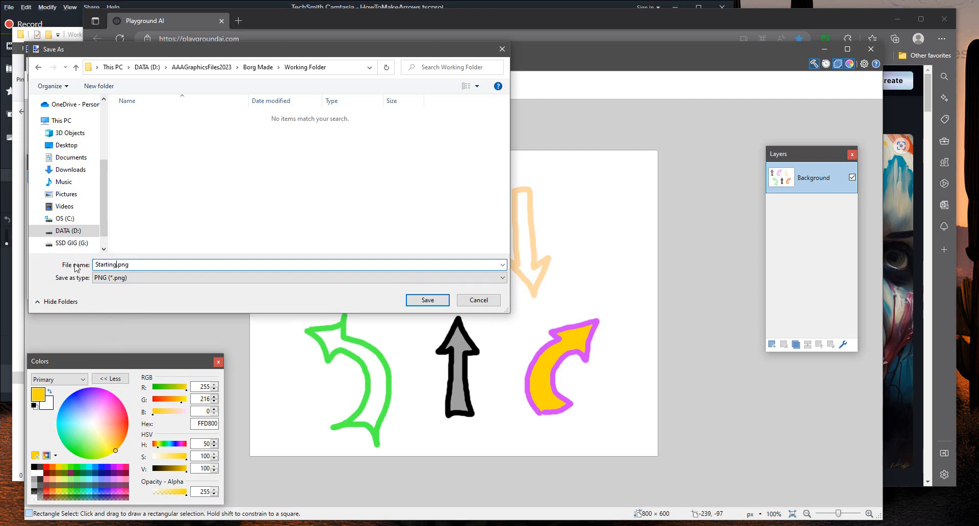
text(Arow)
text(ws)
click(428, 301)
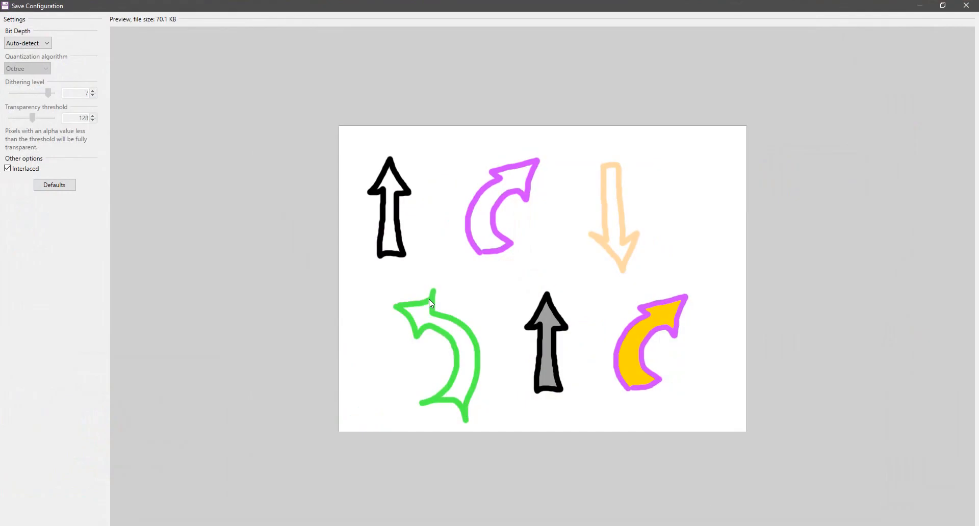
- Finish saving the arrows PNG with auto-detected bit depth and interlacing kept on
key(Return)
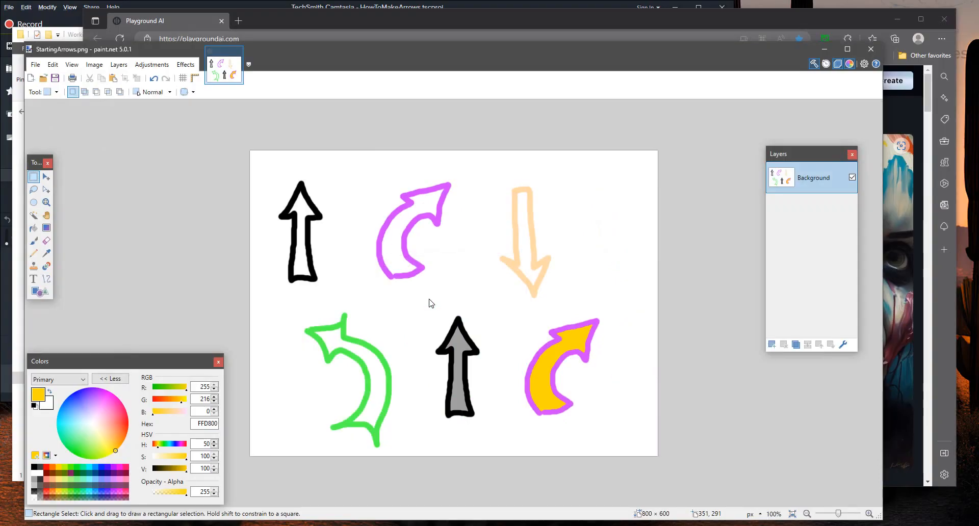
- Switch to Playground AI in the browser, open its image creation page and dismiss the text-based editing introduction
key(alt+Tab)
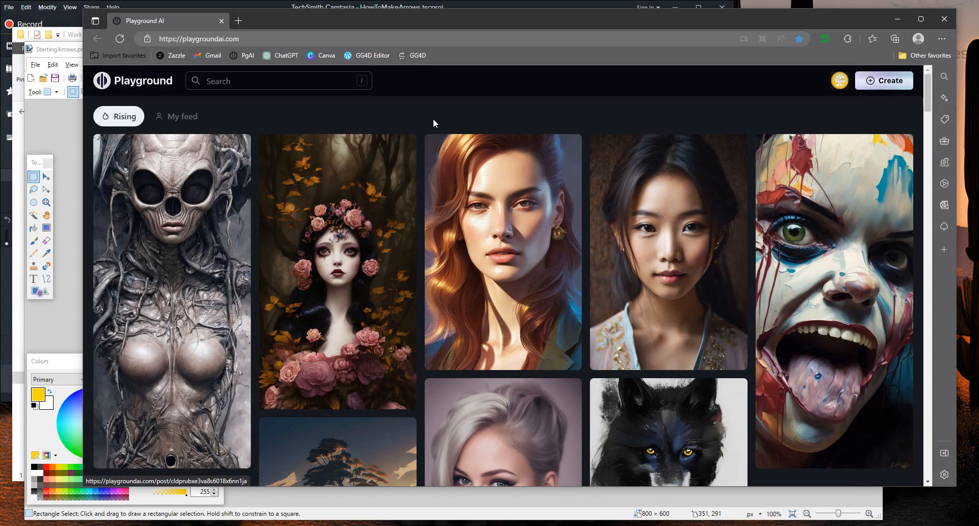
click(883, 80)
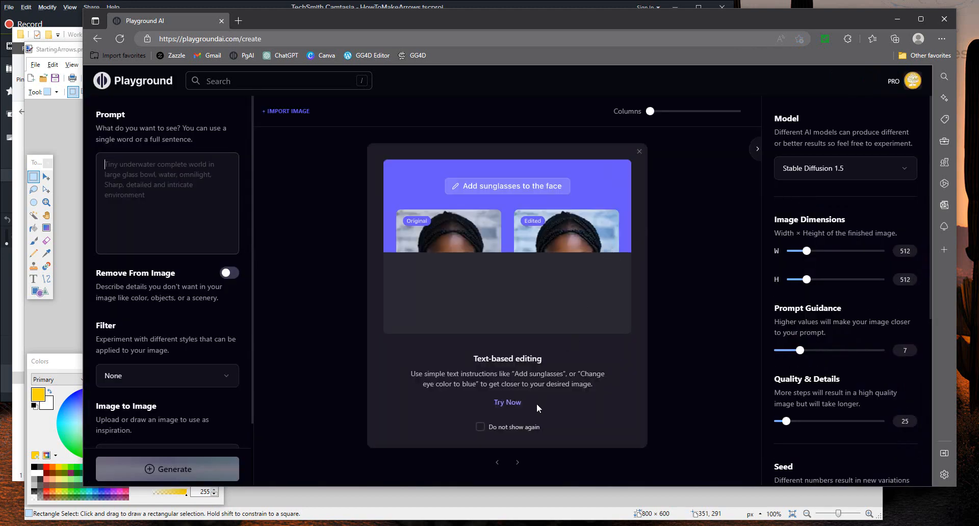
click(640, 153)
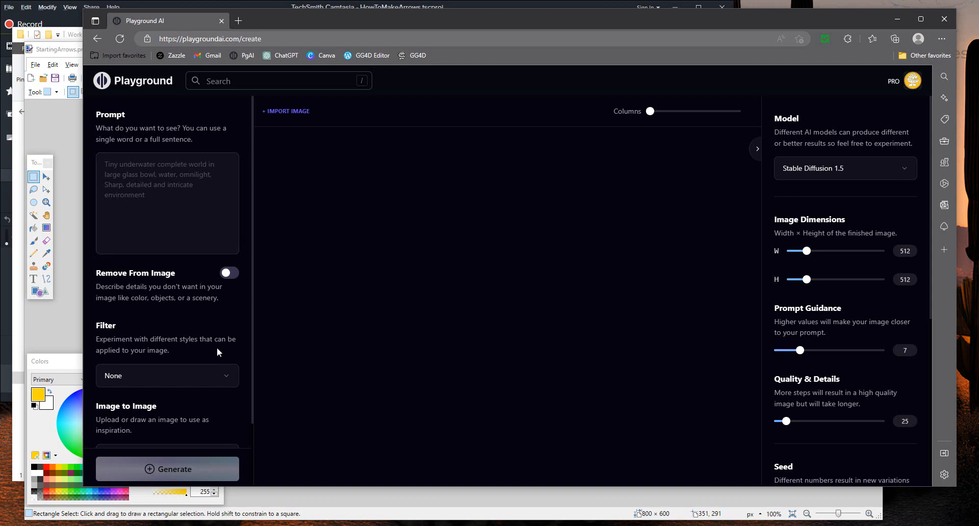
- Load StartingArrows.png from AAAGraphicsFiles2023 > Borg Made > Working Folder on DATA (D:) as the Image to Image source
scroll(216, 347, down, 2)
click(155, 406)
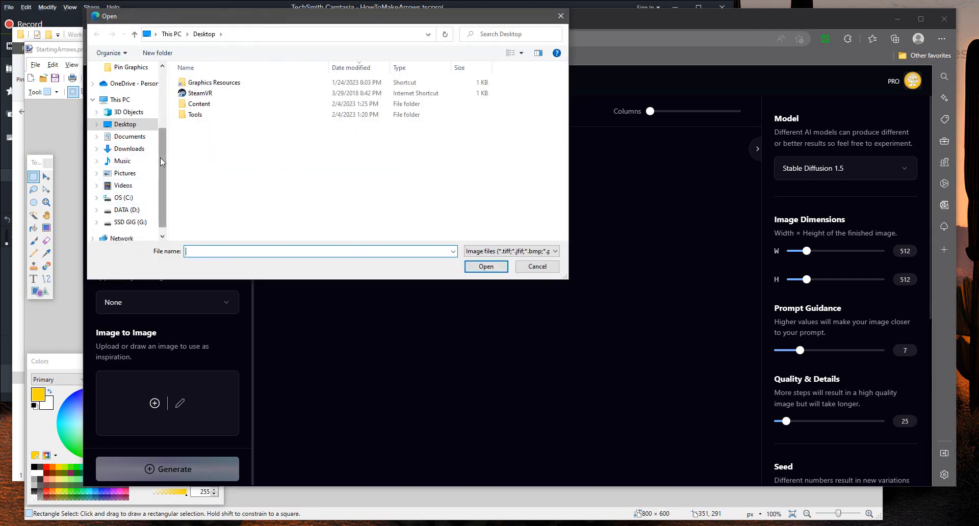
scroll(160, 158, down, 1)
click(132, 199)
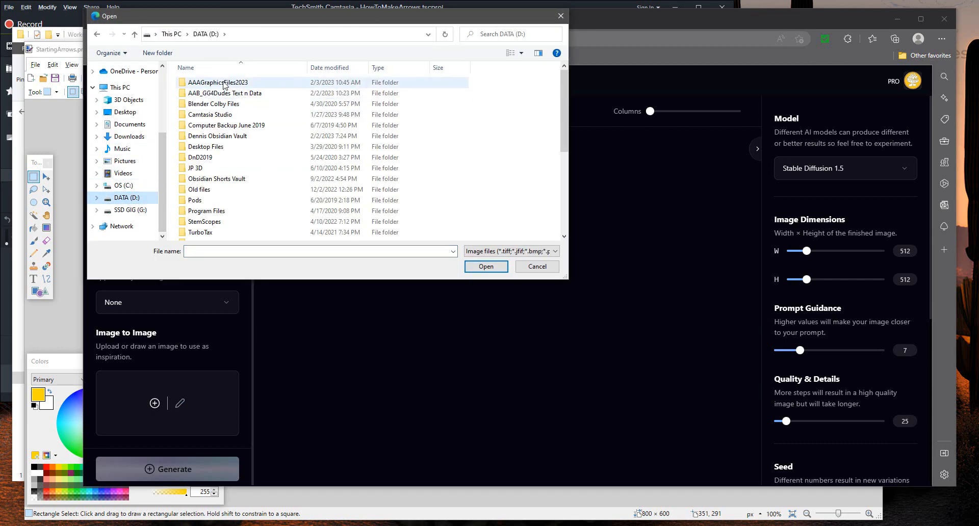
double_click(204, 82)
double_click(202, 95)
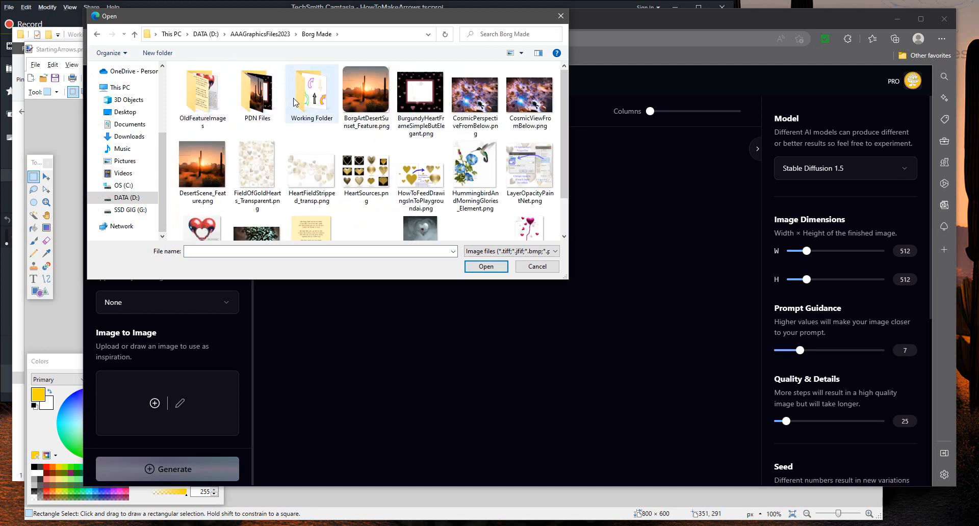
double_click(311, 96)
double_click(206, 102)
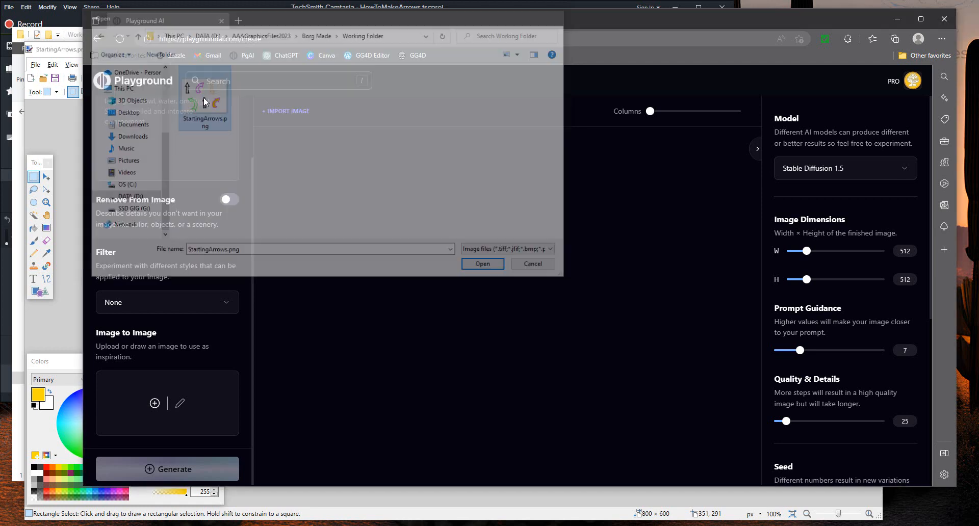
mouse_move(158, 397)
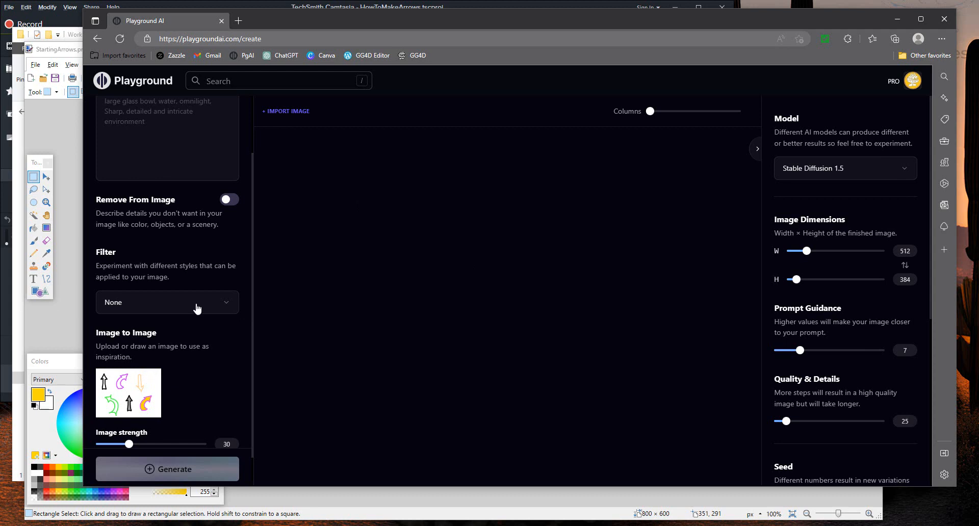
- Enter the prompt "Graphic Arrows Pointing on a white background"
scroll(227, 310, up, 2)
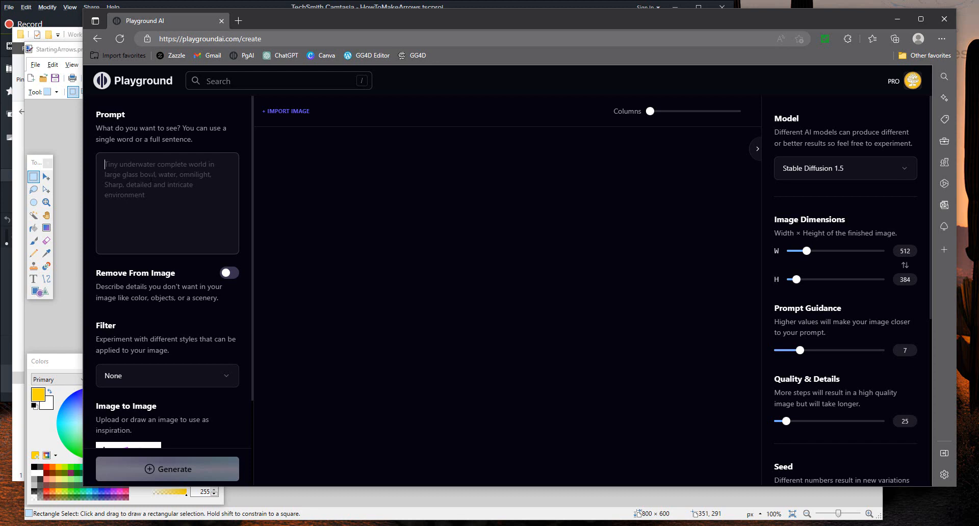
text(Poi)
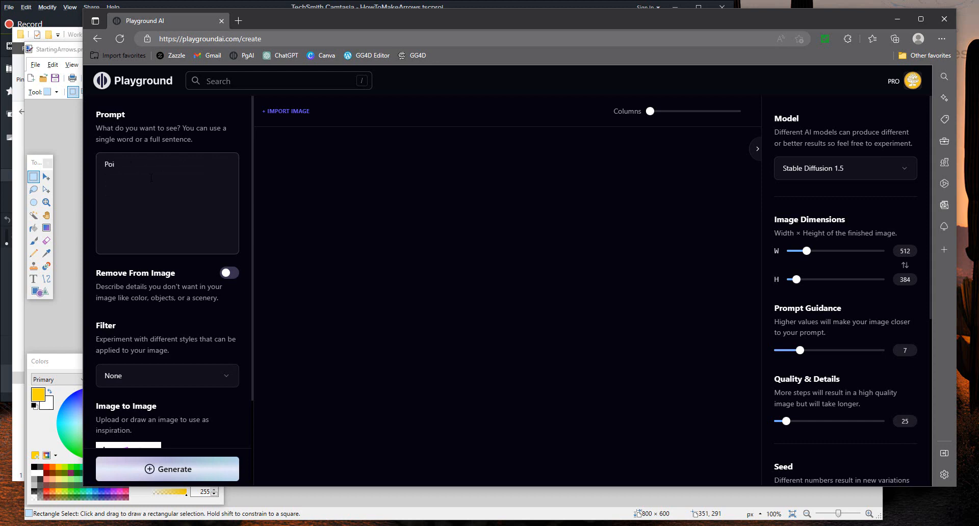
key(BackSpace)
text(Gra)
text(phic Arrows Pointing on a white background)
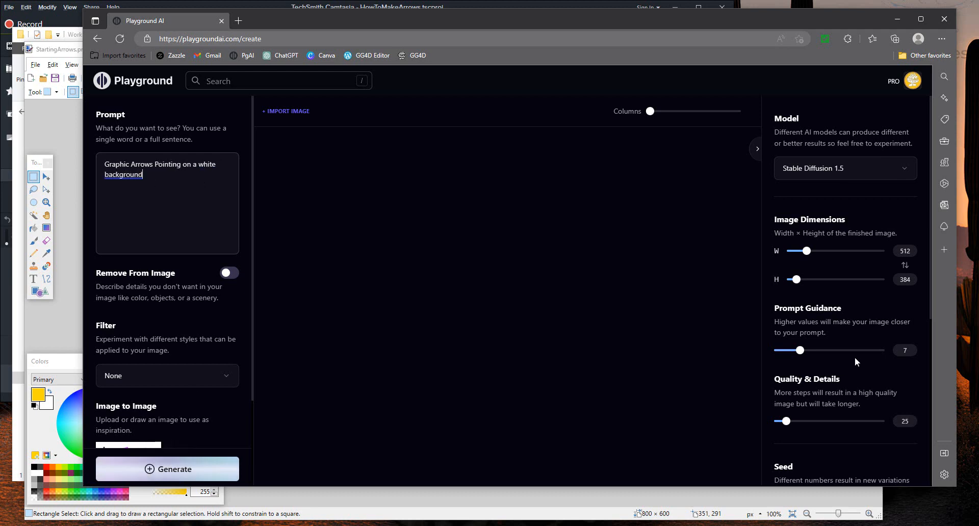
- Generate 4 images with prompt guidance 6 and quality and details 84
scroll(855, 357, down, 5)
click(901, 371)
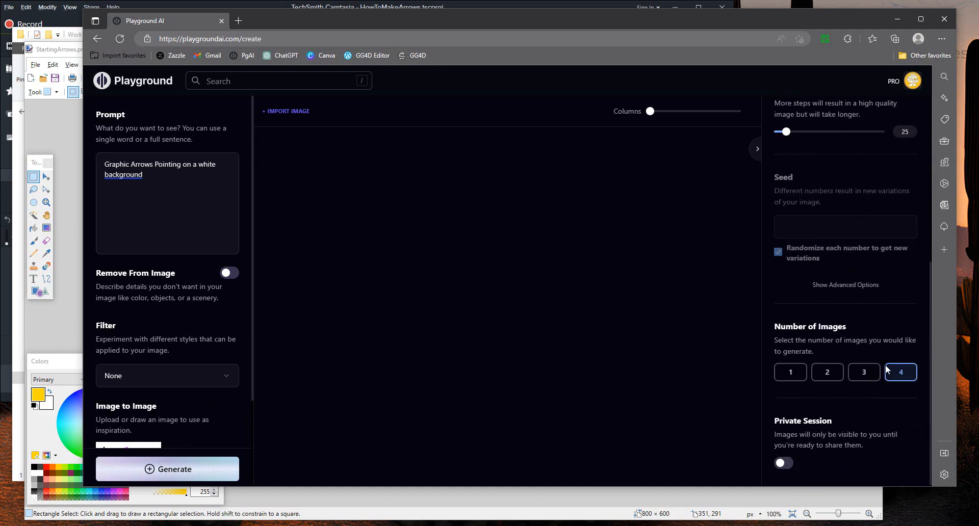
scroll(867, 345, up, 4)
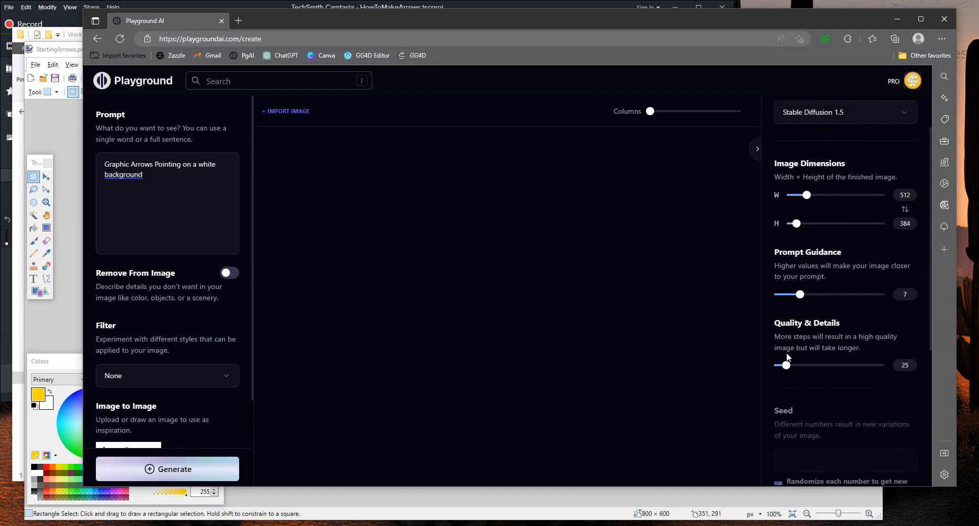
drag(787, 367, 834, 366)
drag(804, 297, 797, 298)
click(217, 467)
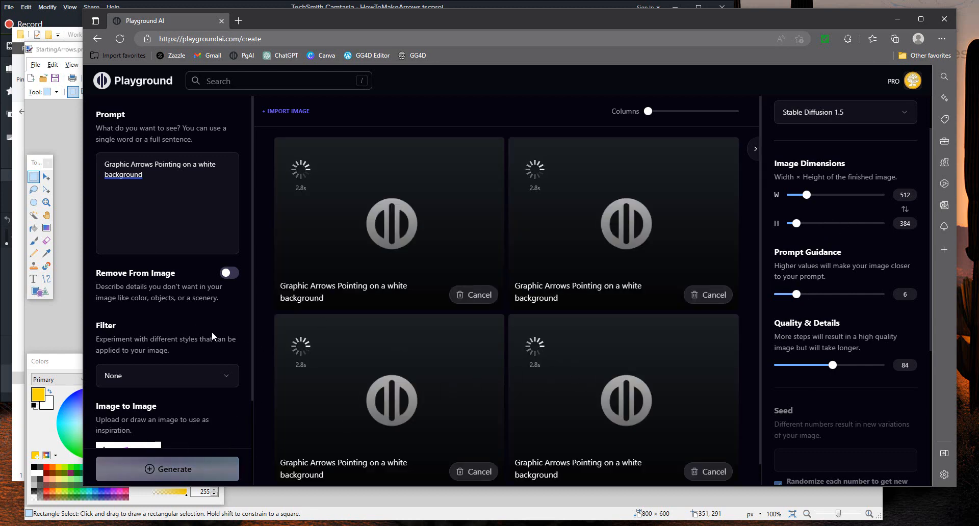
- Apply the Radiant symmetry filter and generate a new batch of arrow images
scroll(224, 337, down, 2)
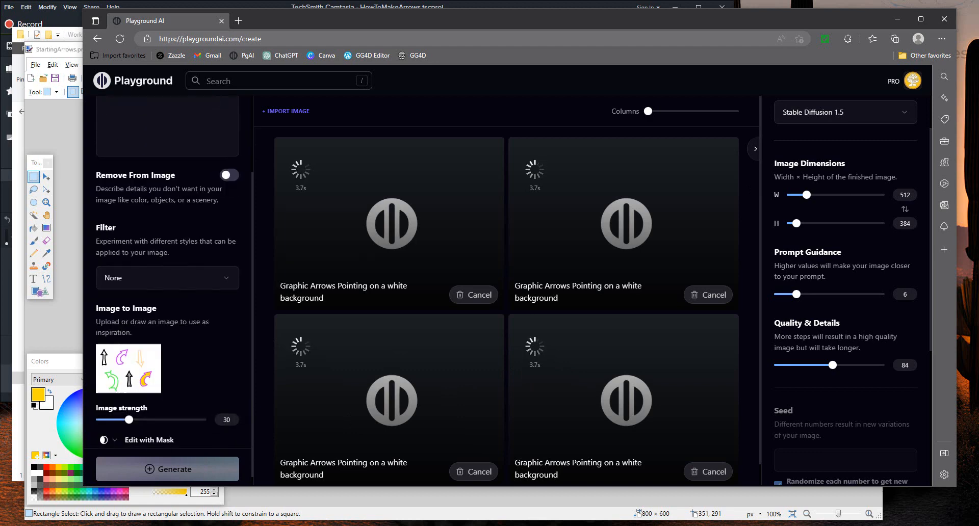
click(219, 269)
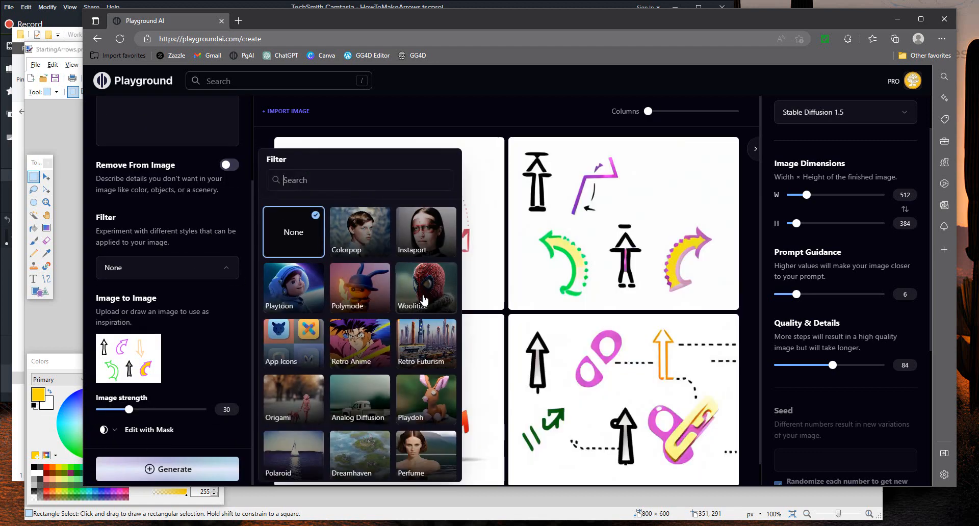
scroll(423, 306, down, 3)
scroll(422, 330, down, 2)
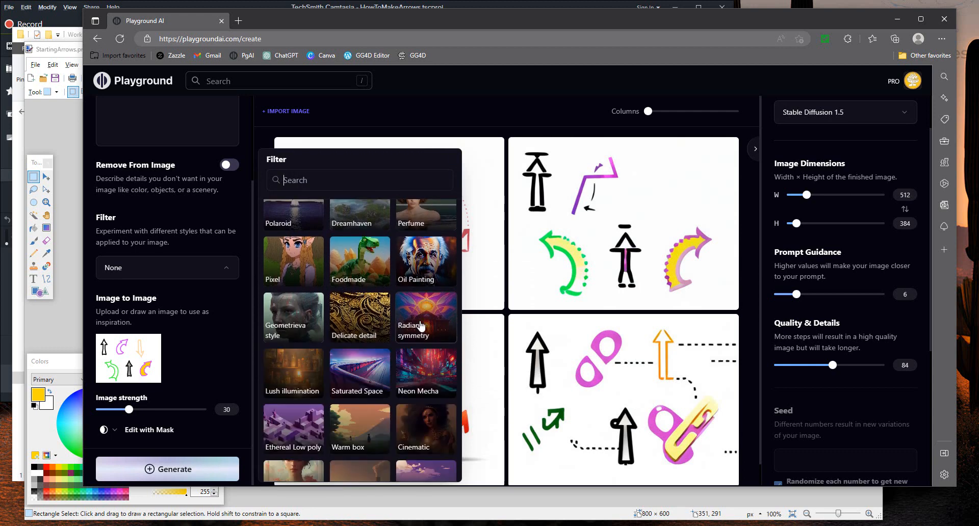
click(421, 327)
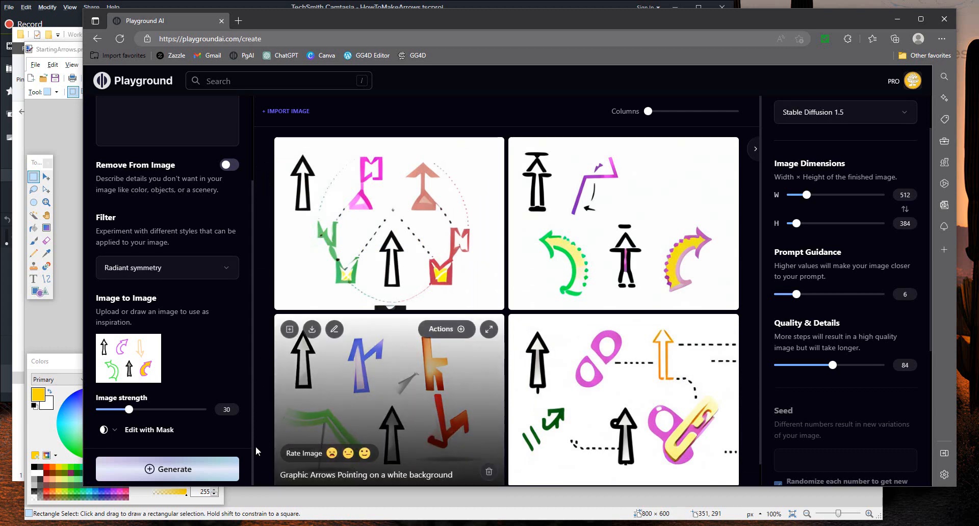
click(168, 469)
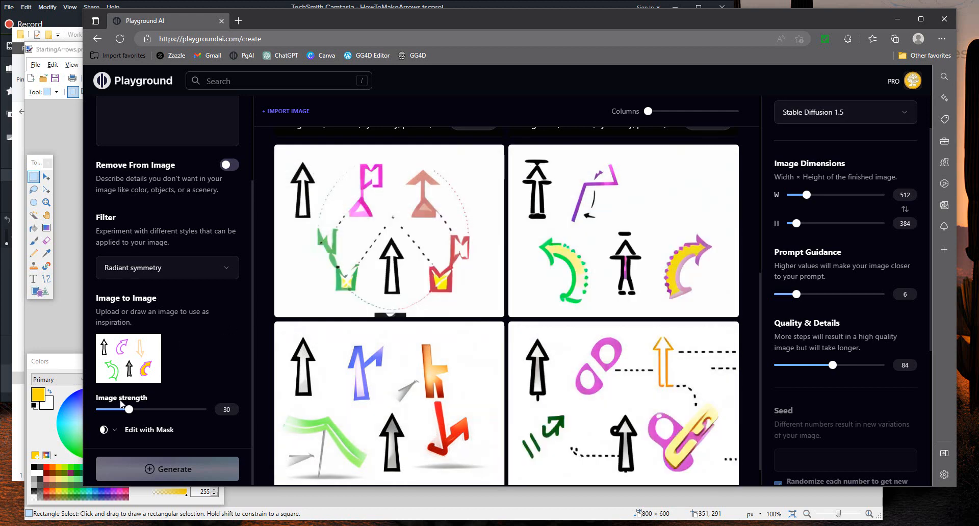
- Set the image strength to 56, review the Radiant symmetry results and generate another batch
drag(129, 411, 160, 417)
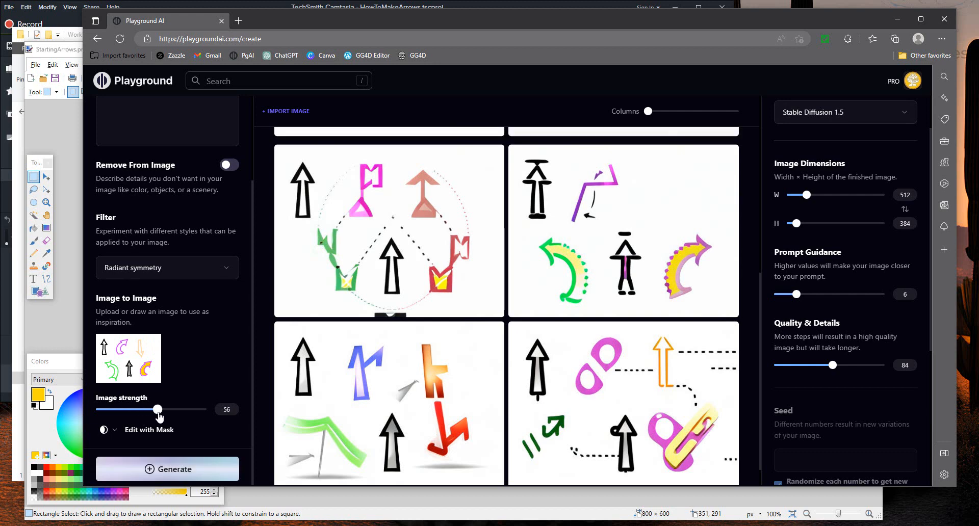
scroll(622, 333, up, 5)
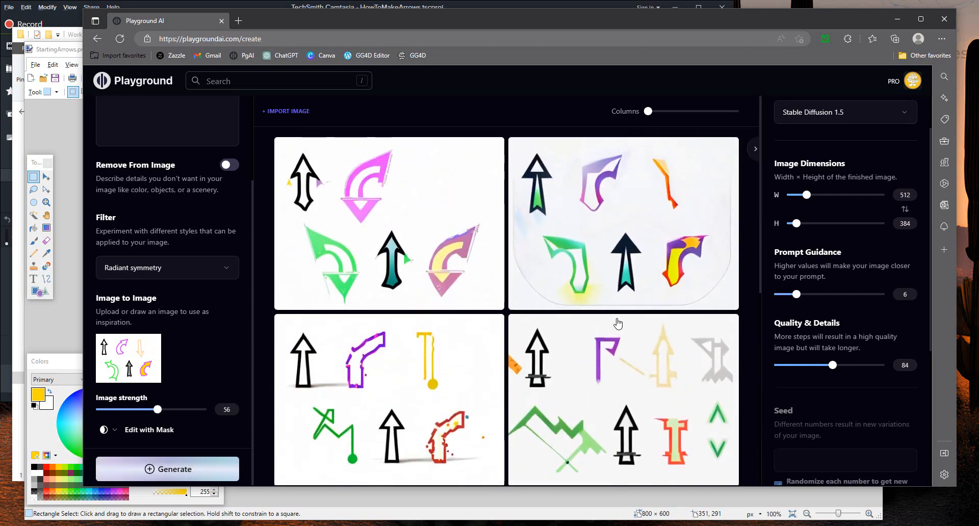
scroll(622, 333, down, 3)
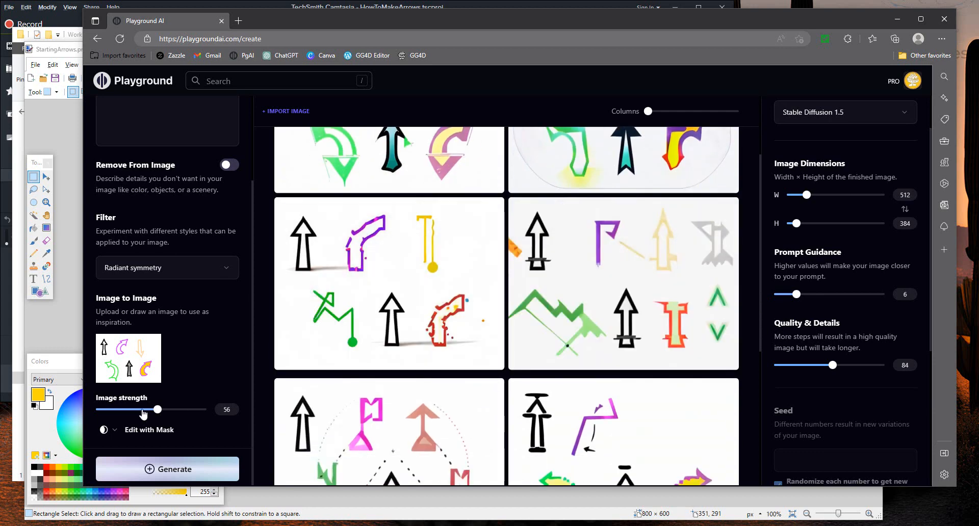
click(156, 466)
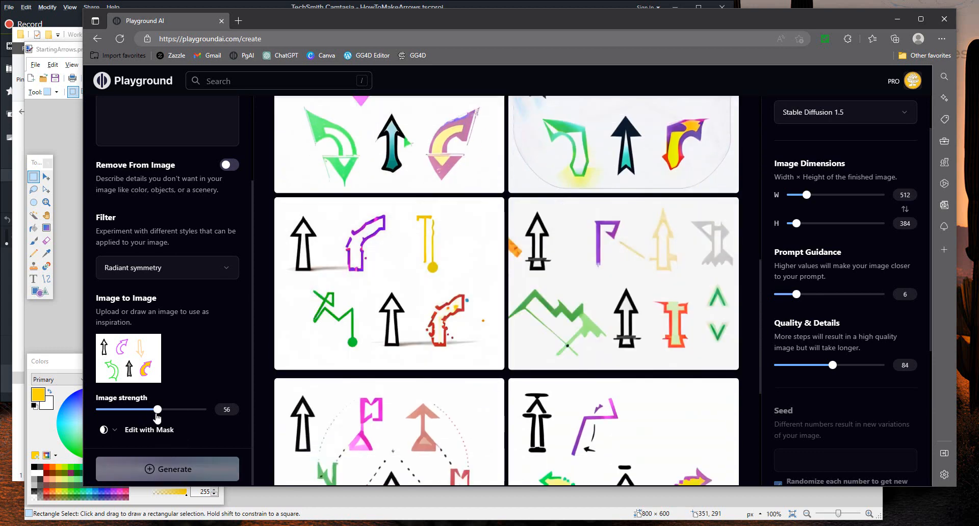
- Look over the generated arrows, set the image strength to 62 and generate again
scroll(587, 393, down, 5)
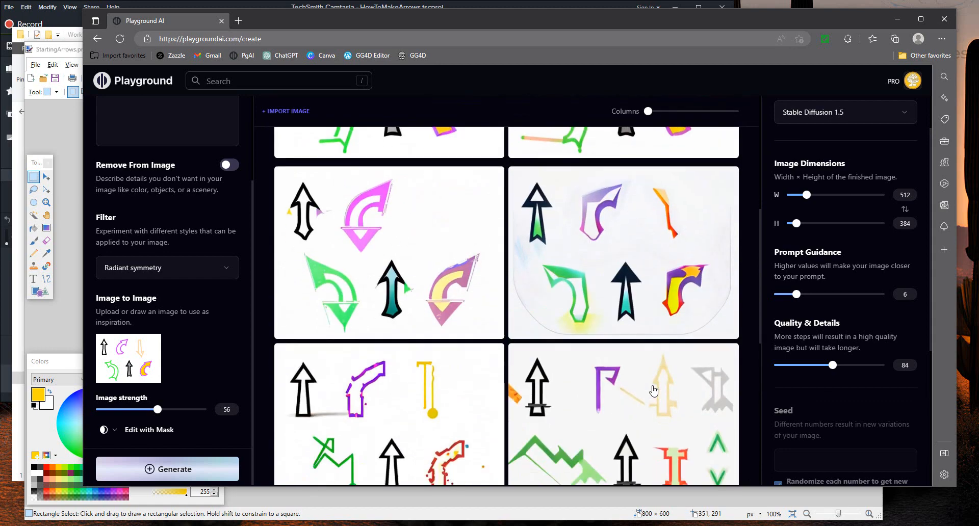
mouse_move(650, 390)
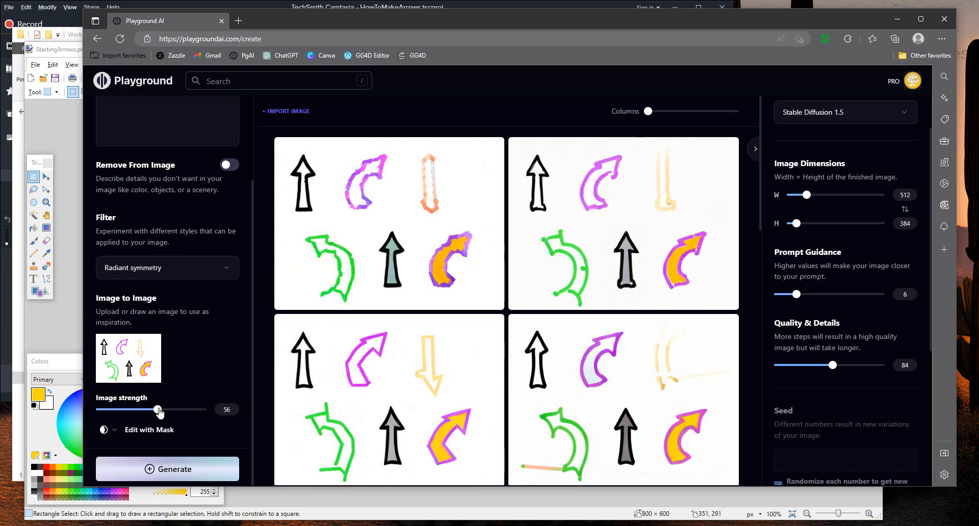
drag(160, 412, 164, 412)
click(164, 467)
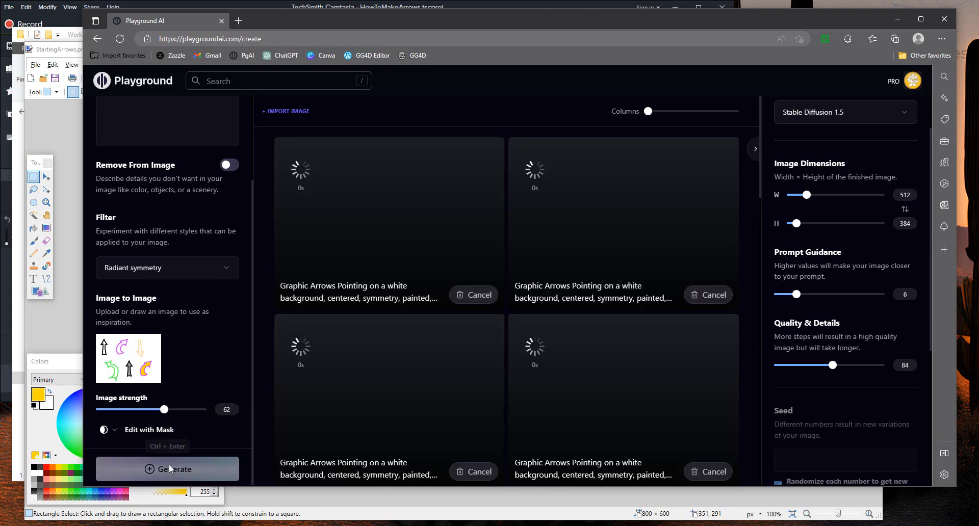
- Change the filter to Perfume, set quality and details to 95 and generate a new batch
click(224, 268)
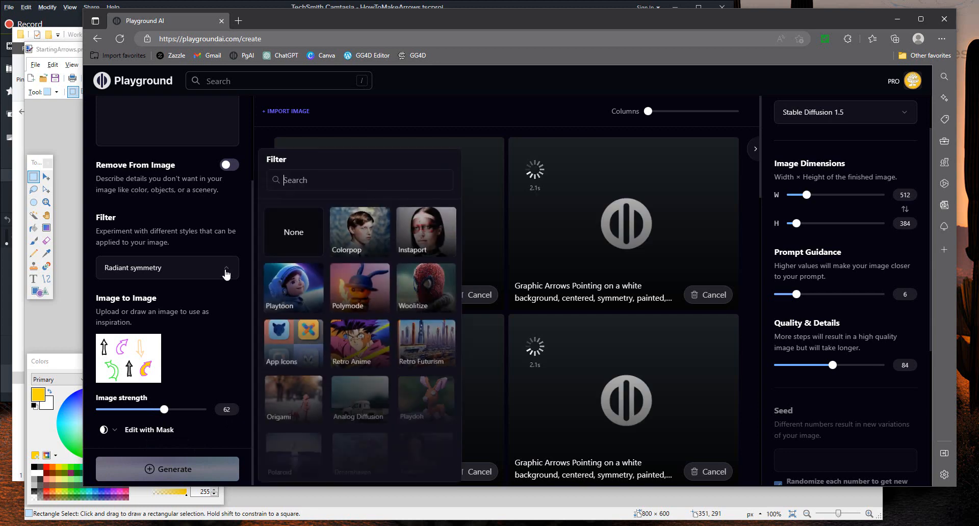
scroll(360, 352, down, 10)
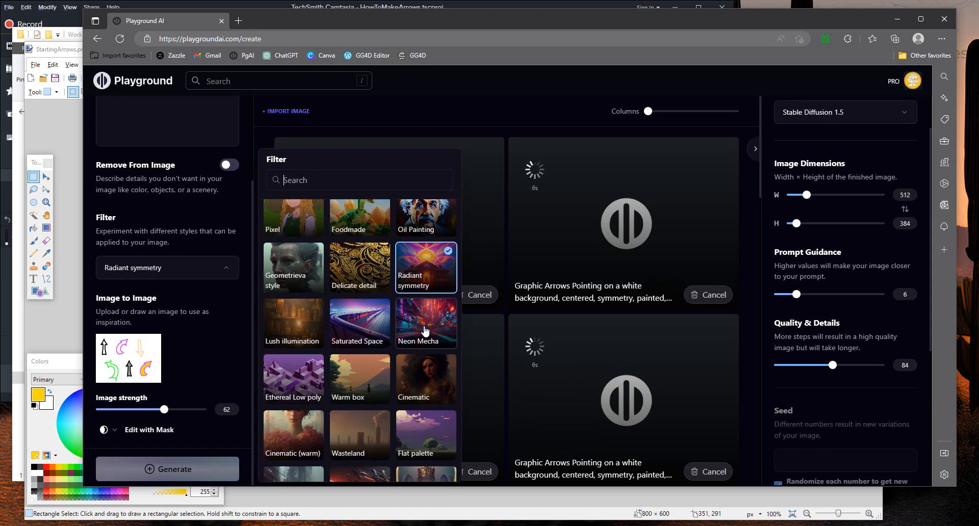
scroll(425, 331, up, 5)
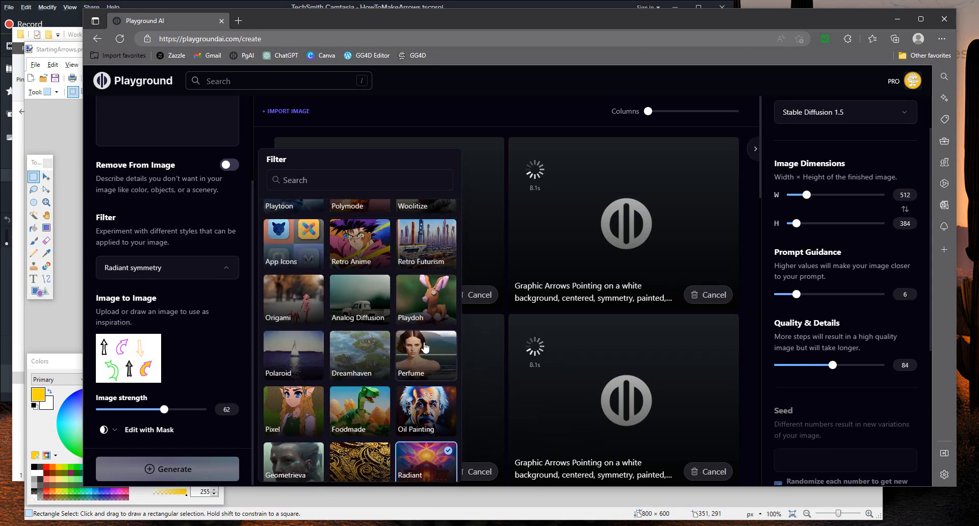
click(424, 366)
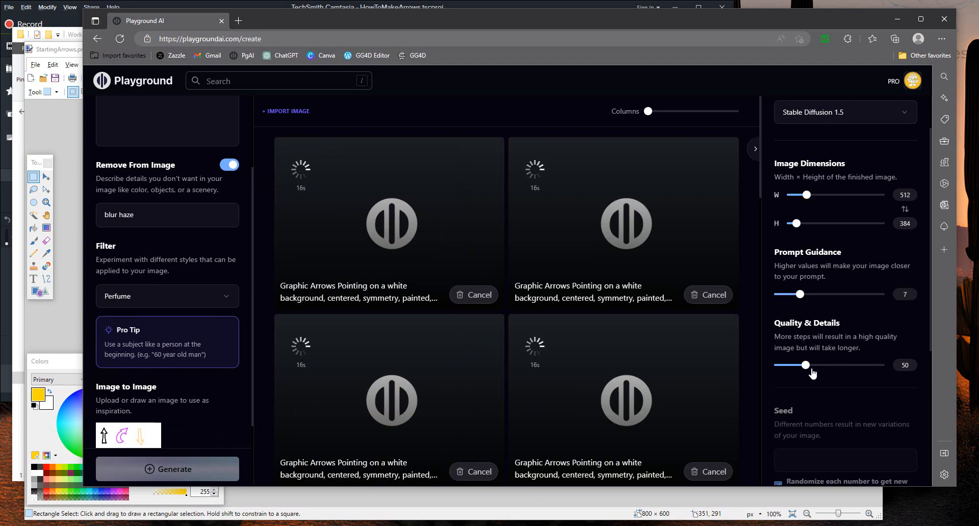
drag(806, 366, 841, 365)
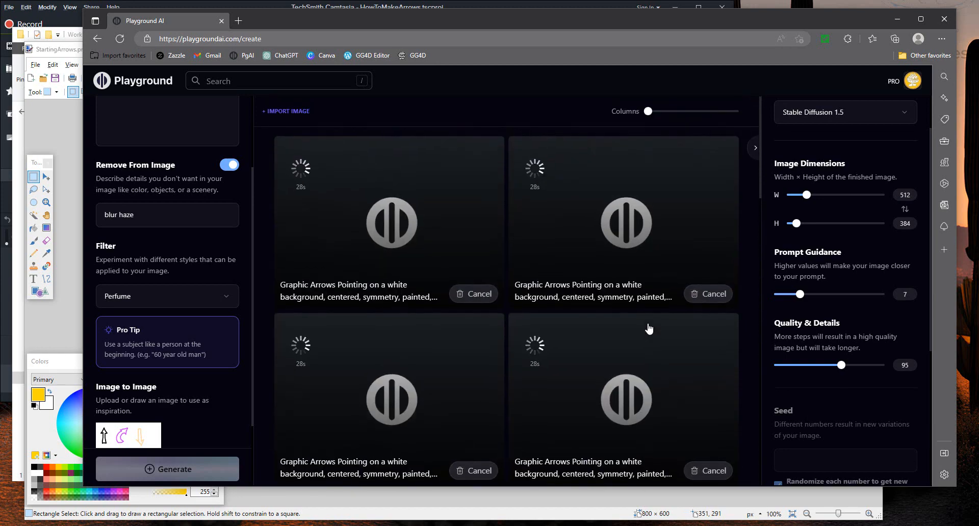
scroll(649, 329, down, 1)
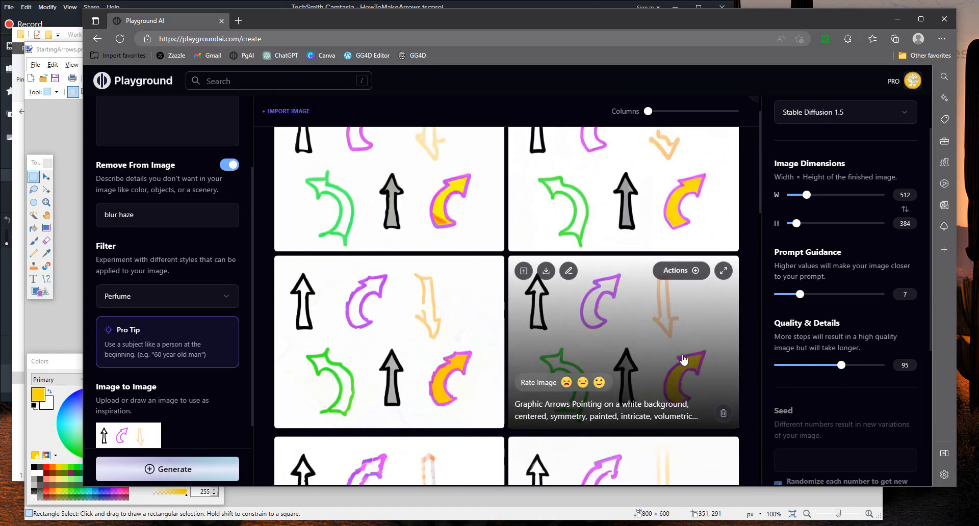
click(199, 476)
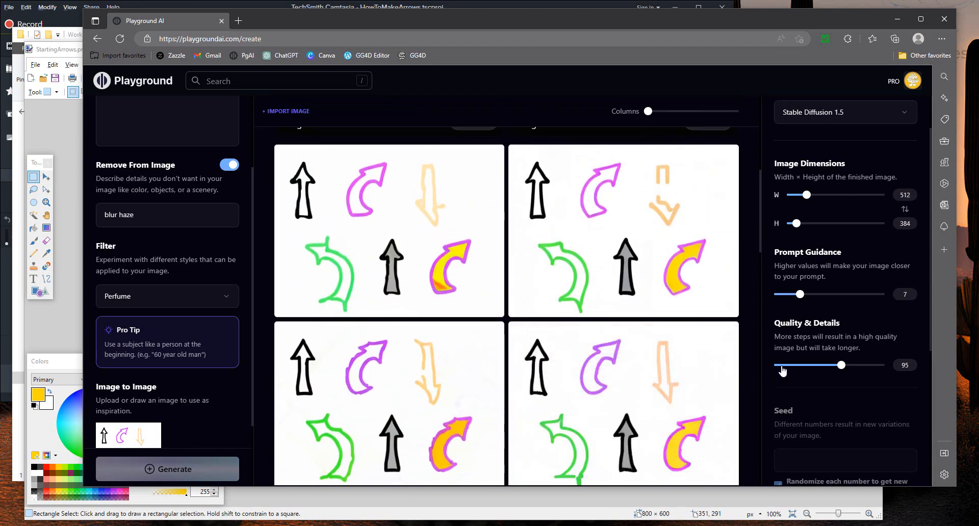
scroll(171, 403, down, 2)
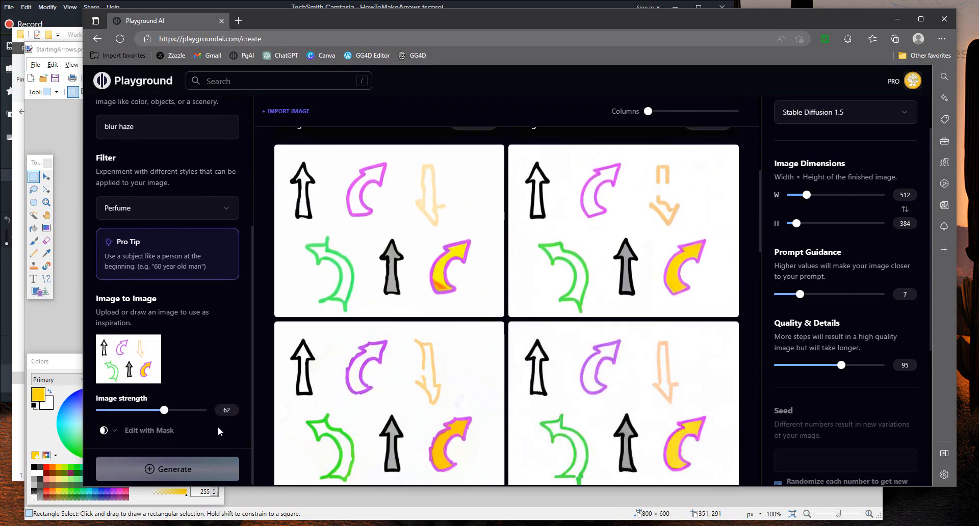
- Review the Perfume filter results, set the image strength to 32 and generate a new batch
drag(165, 413, 148, 413)
scroll(510, 408, down, 3)
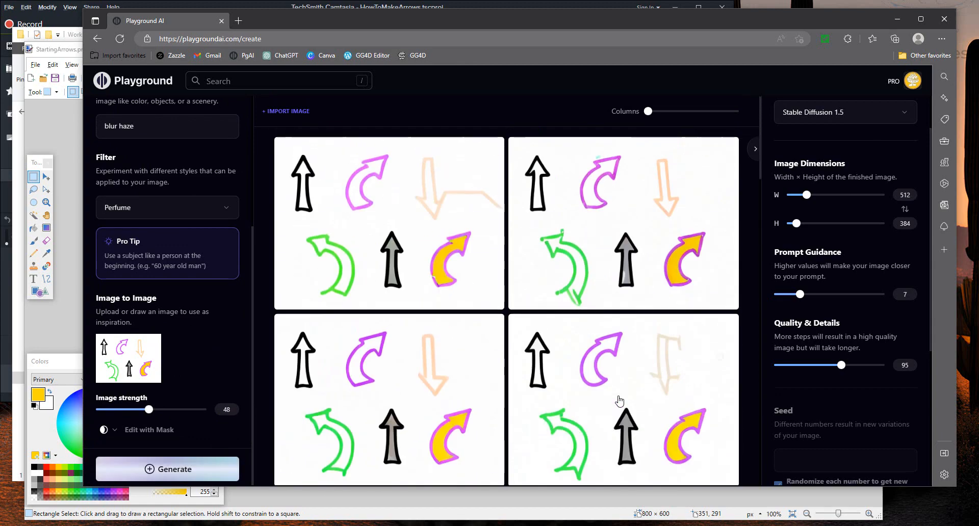
scroll(620, 401, down, 1)
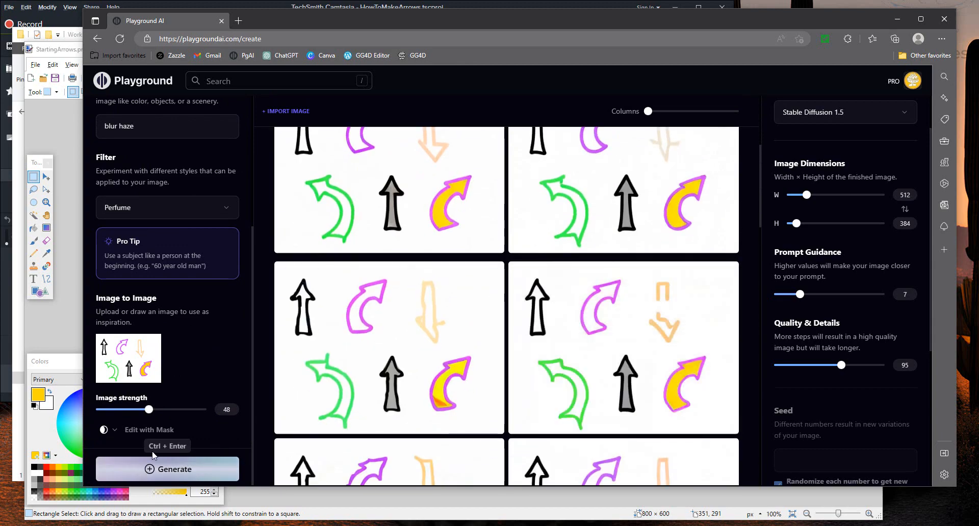
drag(148, 410, 131, 409)
click(174, 468)
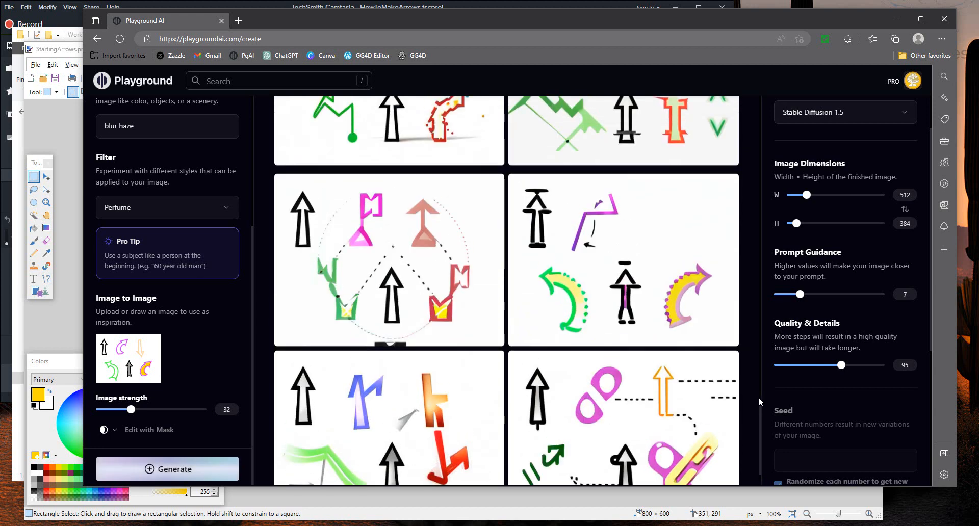
- Find the earlier result with the angular green and yellow curved arrows, download that image and close its preview
scroll(757, 397, up, 2)
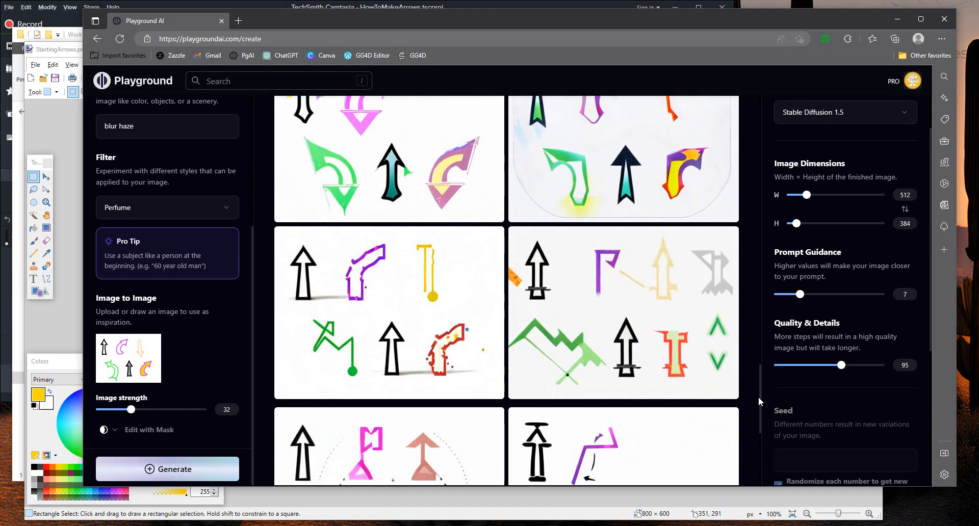
scroll(758, 397, up, 3)
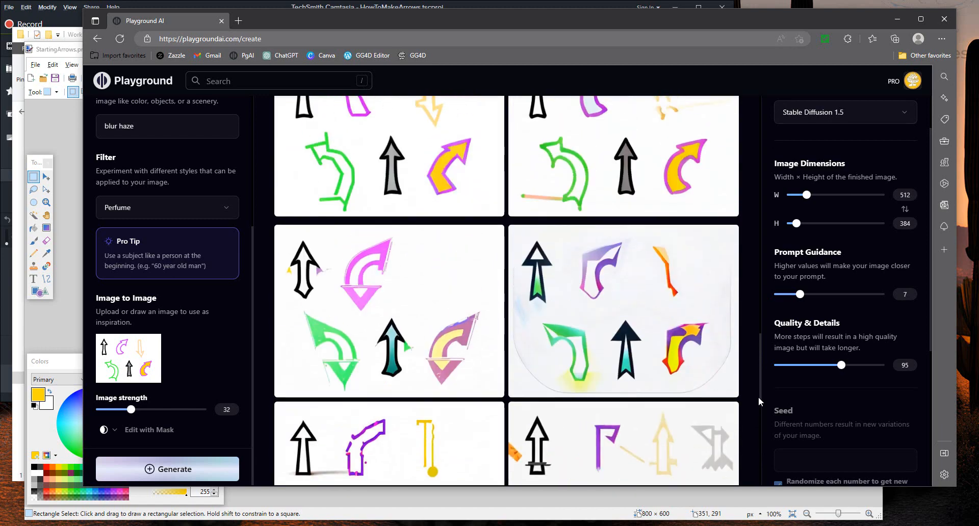
scroll(758, 397, up, 4)
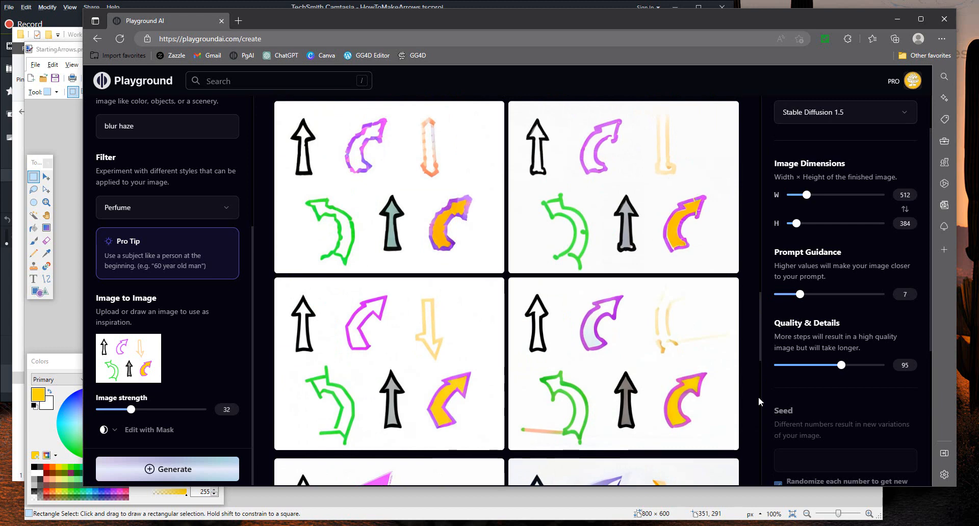
mouse_move(406, 423)
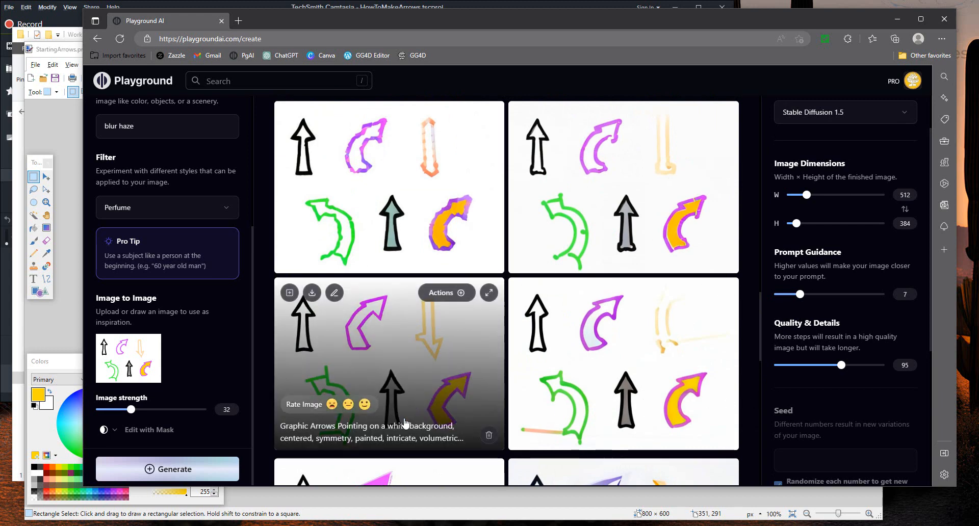
click(451, 296)
click(452, 434)
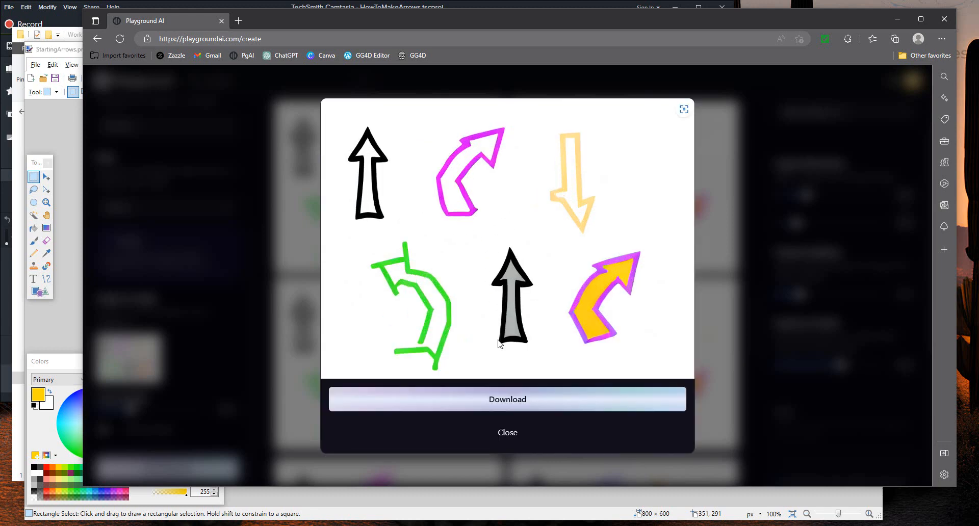
click(489, 400)
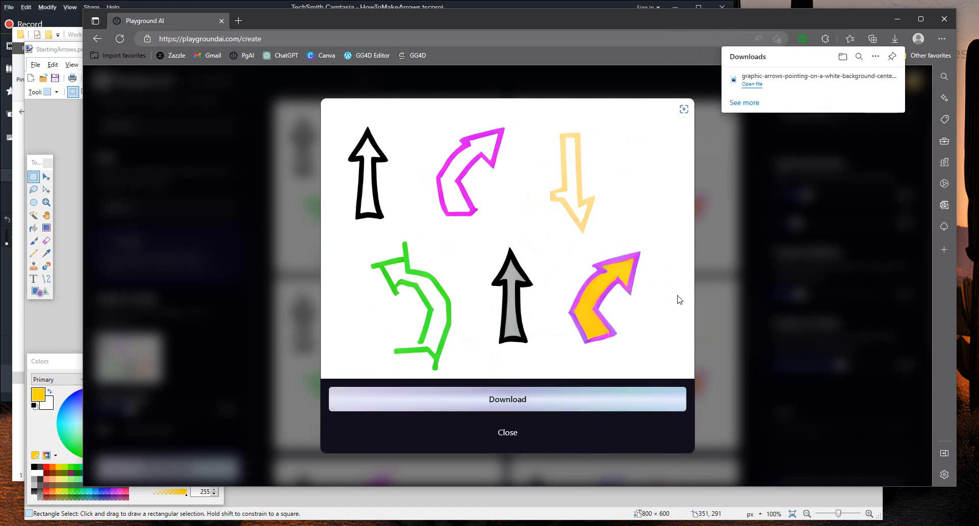
mouse_move(863, 91)
click(511, 435)
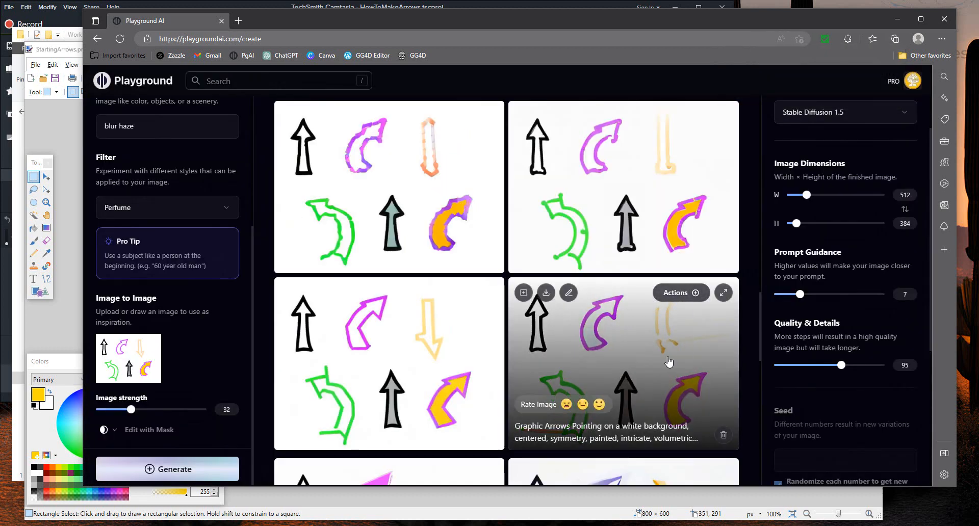
- Look over the newest Perfume batch and raise the image strength to stay closer to the drawn arrows
scroll(663, 352, down, 3)
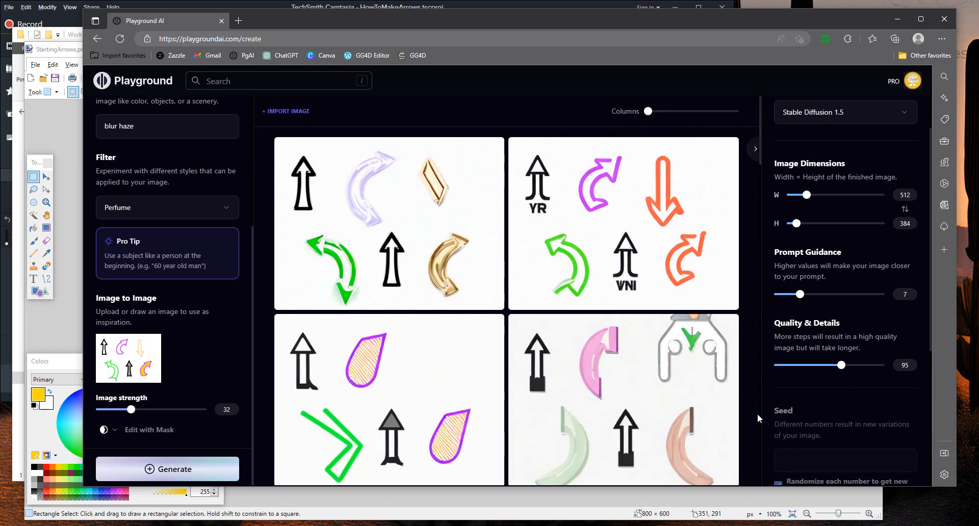
scroll(754, 412, down, 1)
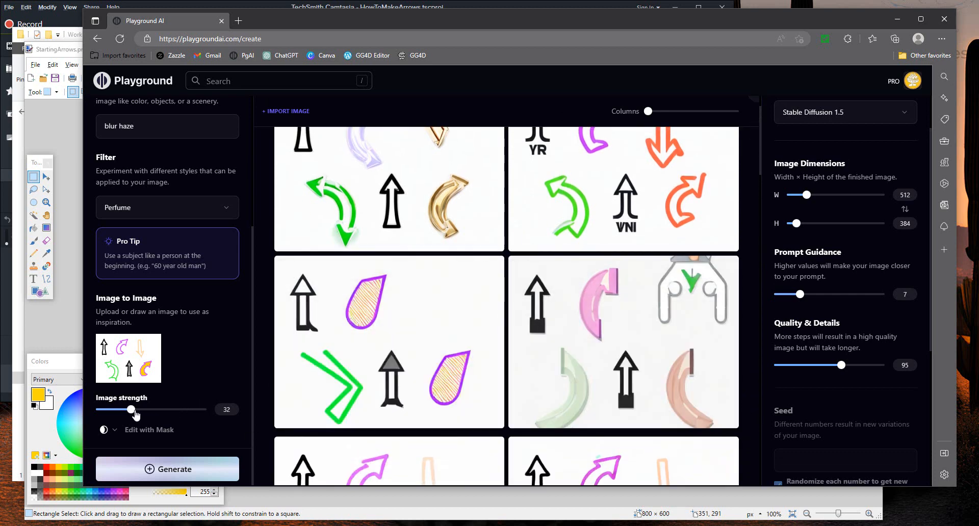
drag(134, 413, 160, 411)
- Replace the prompt with "Arrow Pointers for use in Pinterest Pins" and generate a new batch
scroll(184, 383, up, 4)
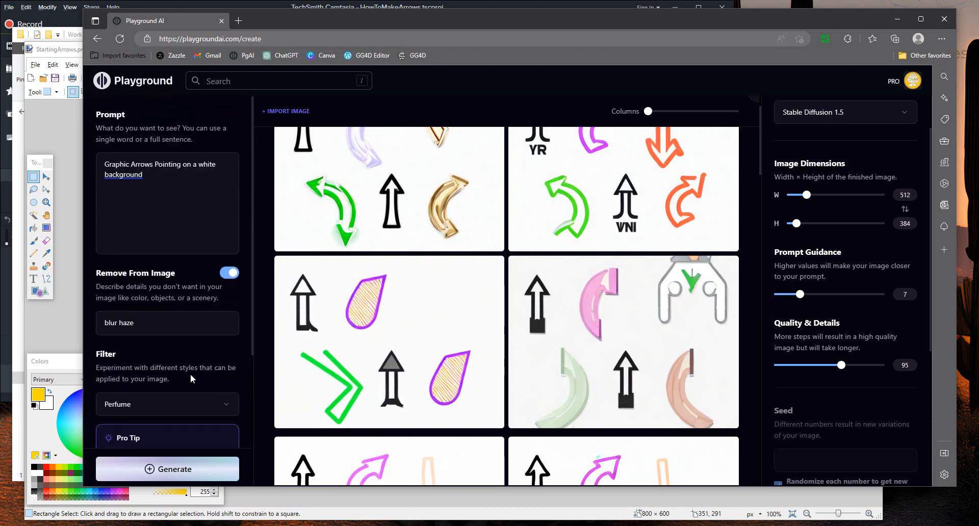
click(120, 163)
drag(104, 164, 178, 175)
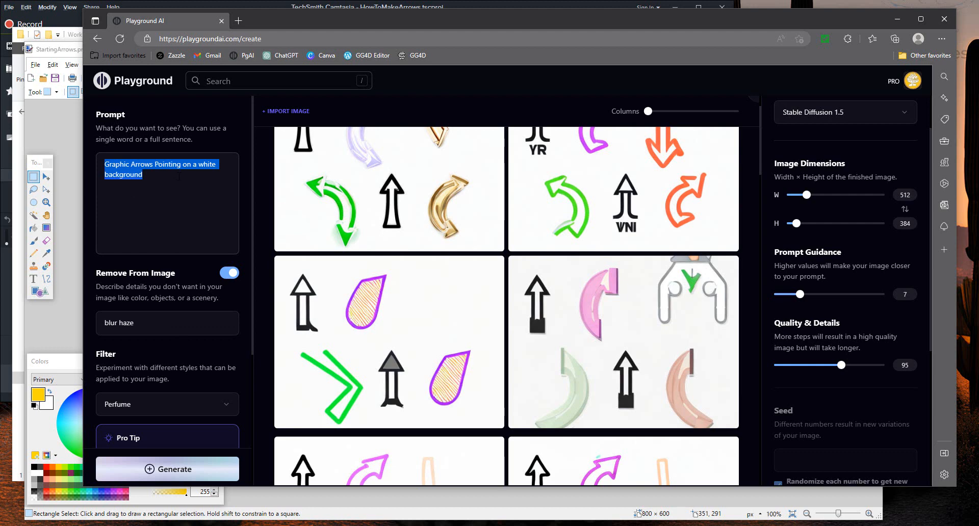
text(Ar)
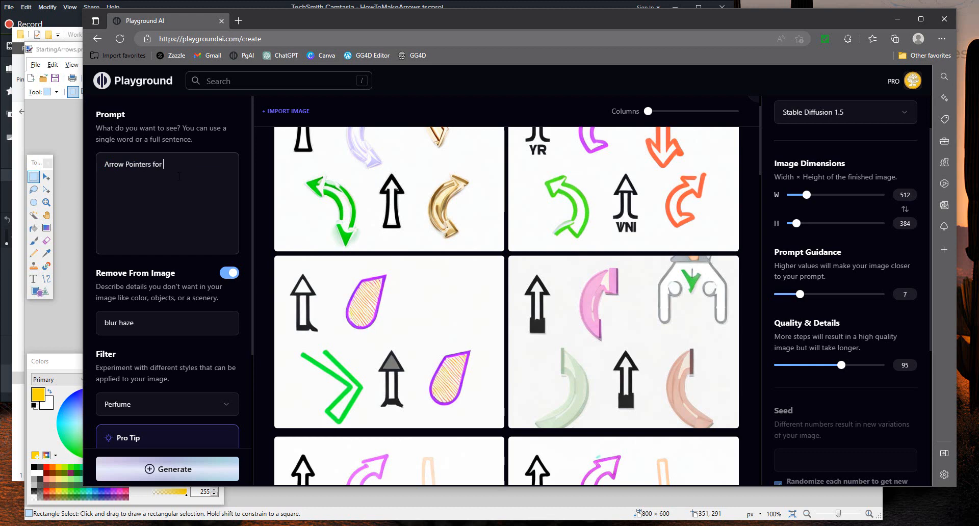
text(row Pointers for use in Pinterest Pins)
click(179, 467)
- Review the arrows from the new prompt, set the image strength to 36 and generate another batch
scroll(653, 359, down, 1)
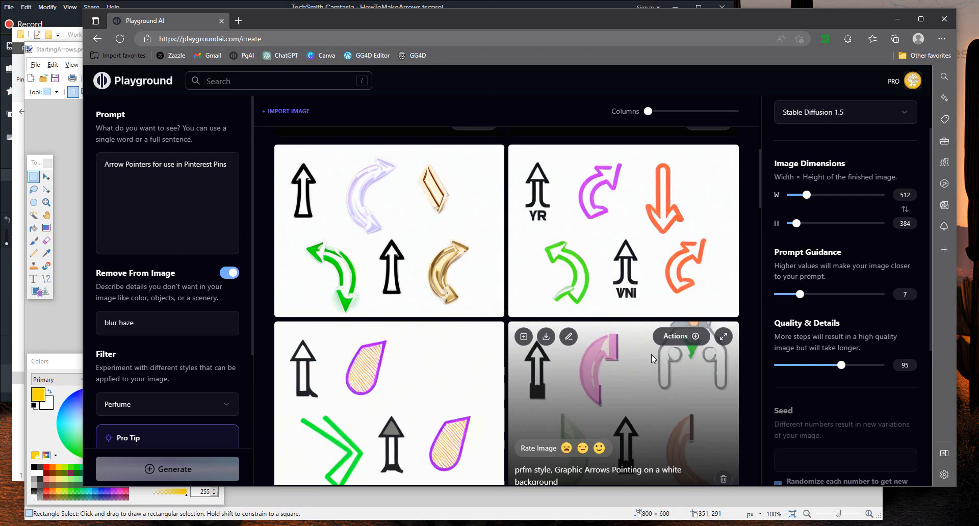
scroll(651, 354, down, 3)
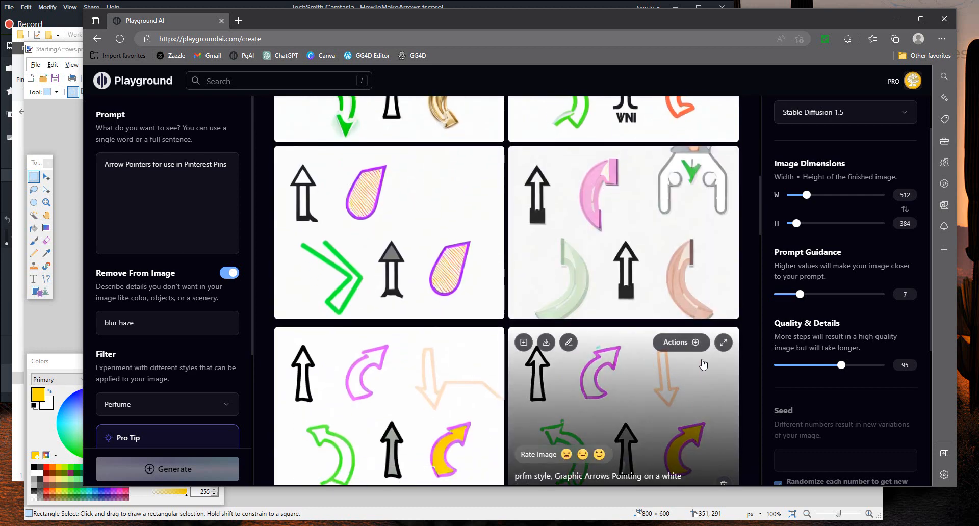
scroll(703, 364, down, 3)
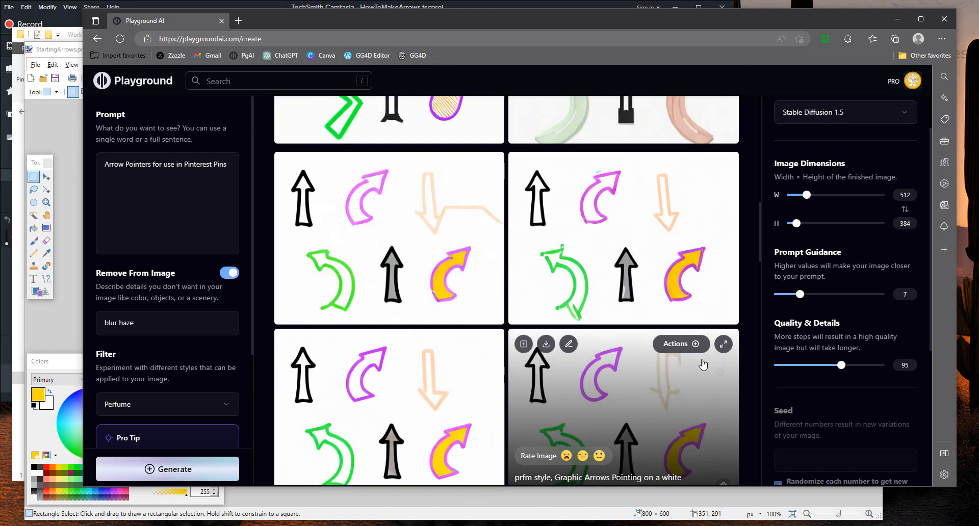
scroll(588, 270, up, 5)
scroll(588, 270, up, 5)
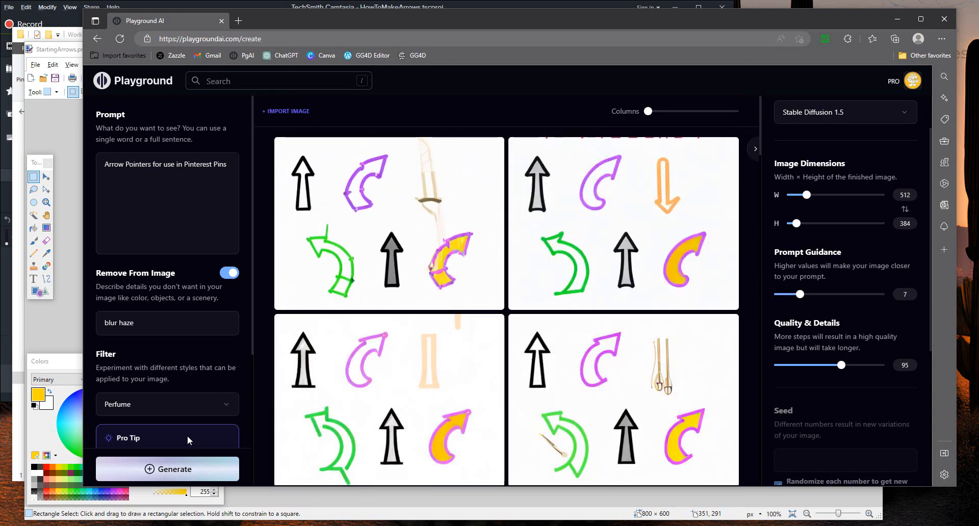
scroll(191, 421, down, 4)
drag(153, 411, 136, 412)
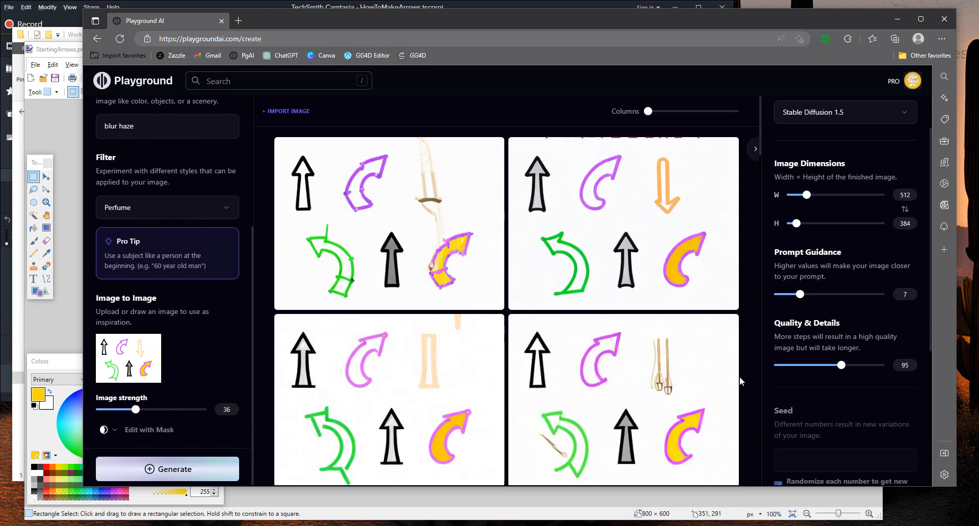
click(200, 465)
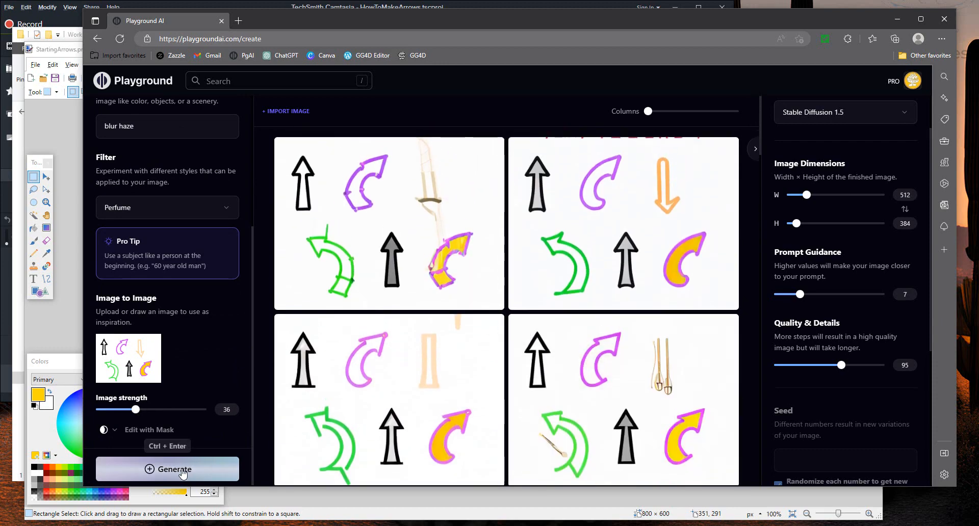
- Change the filter to Retro Anime and generate a new batch of arrow images
scroll(240, 372, up, 3)
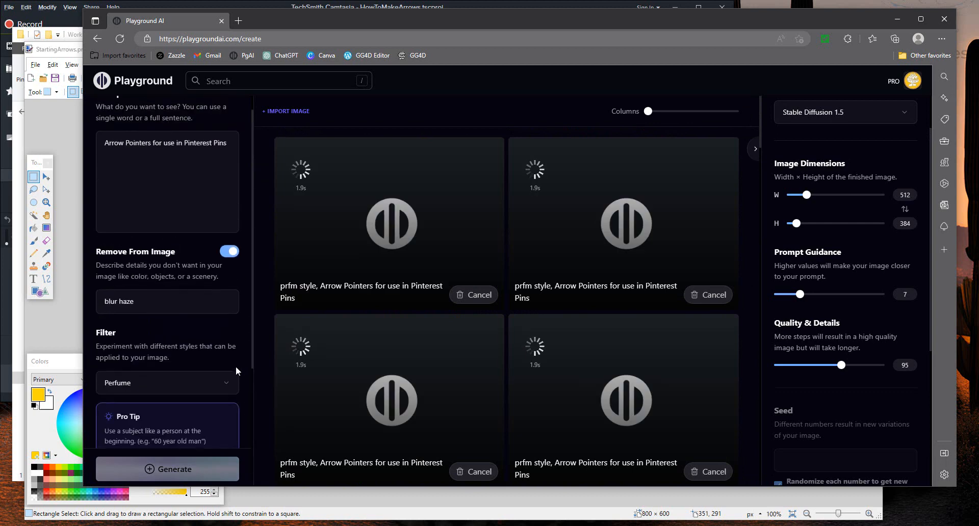
click(227, 383)
scroll(377, 352, down, 2)
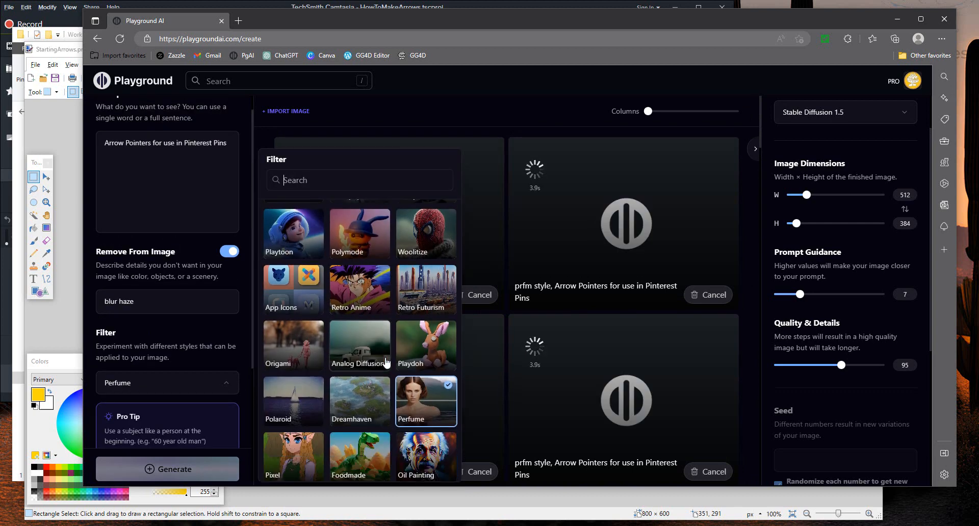
scroll(363, 375, down, 1)
scroll(363, 374, down, 3)
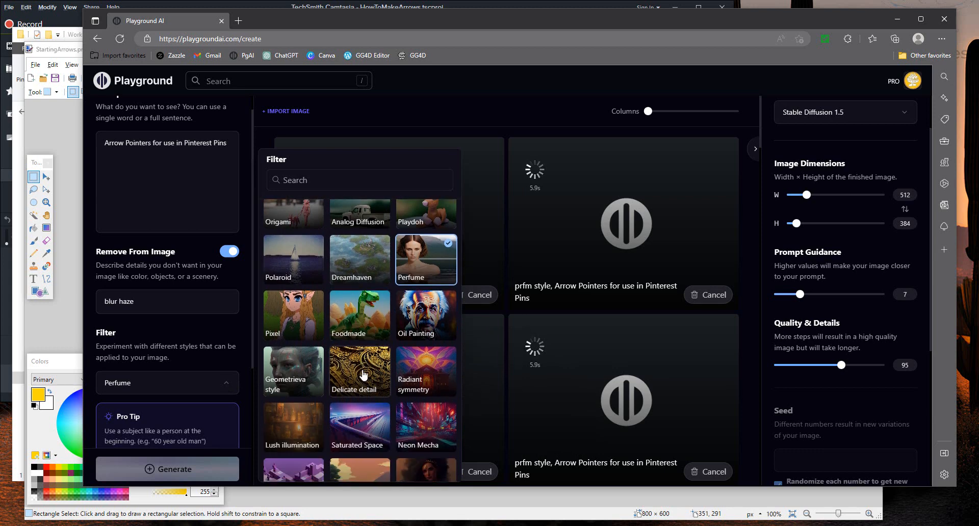
scroll(363, 375, up, 5)
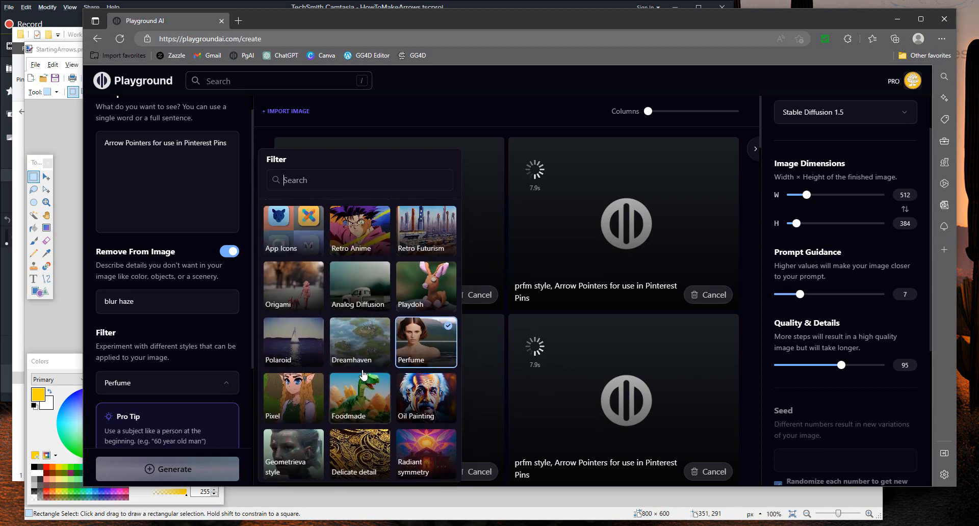
click(359, 307)
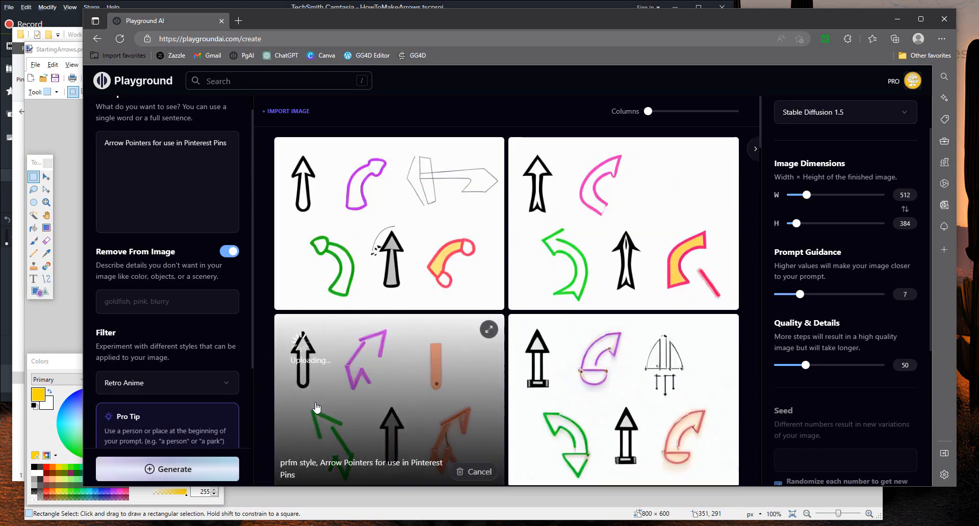
click(178, 469)
- Compare the latest Perfume batches with earlier results and examine the new Retro Anime arrow images
scroll(596, 378, down, 7)
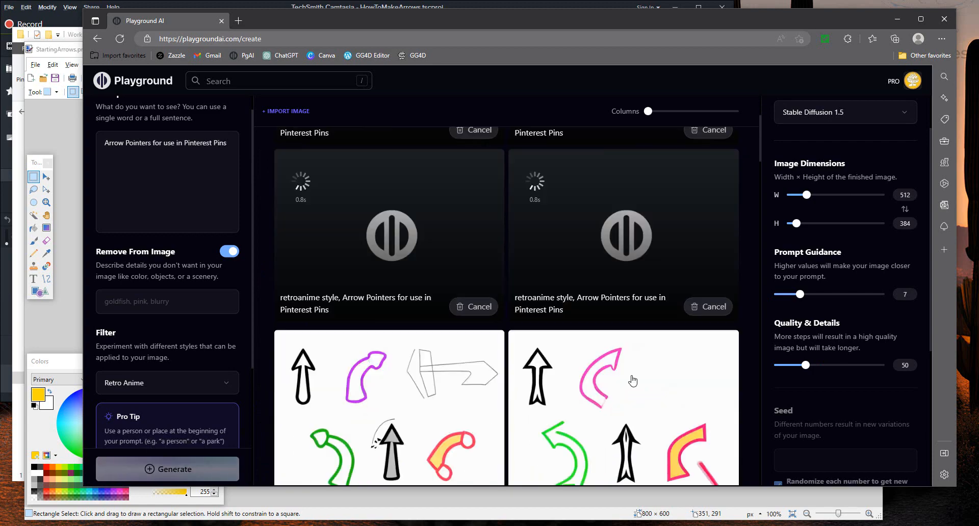
scroll(717, 411, down, 2)
scroll(720, 412, down, 2)
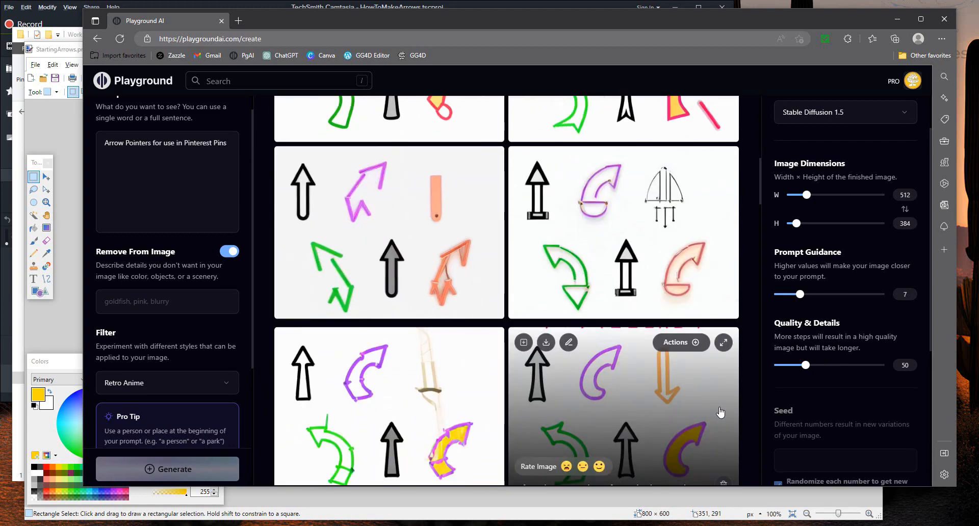
scroll(720, 412, up, 2)
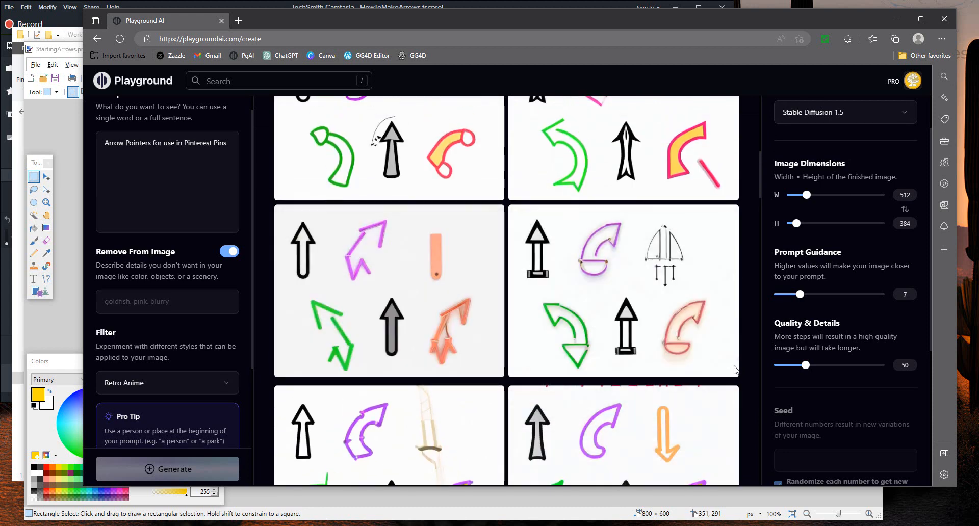
scroll(738, 369, down, 2)
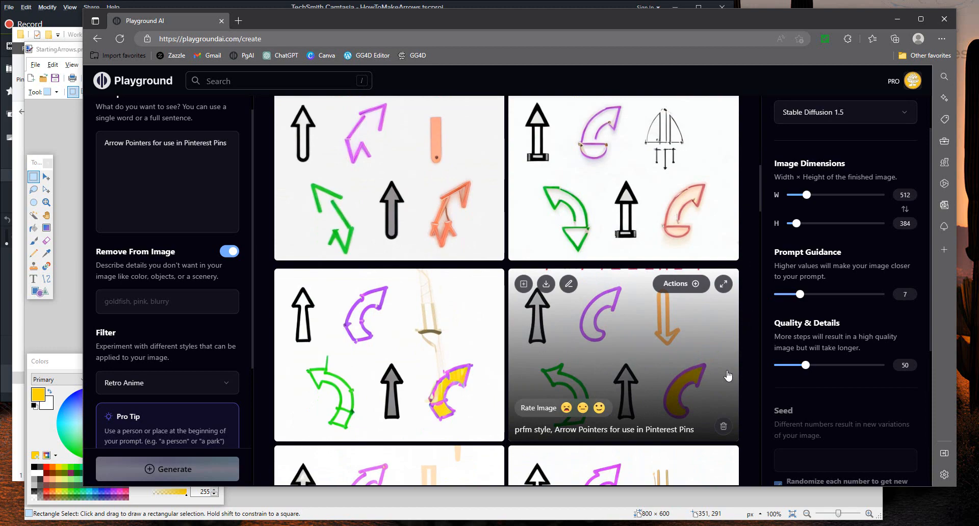
scroll(728, 376, up, 1)
scroll(728, 376, down, 3)
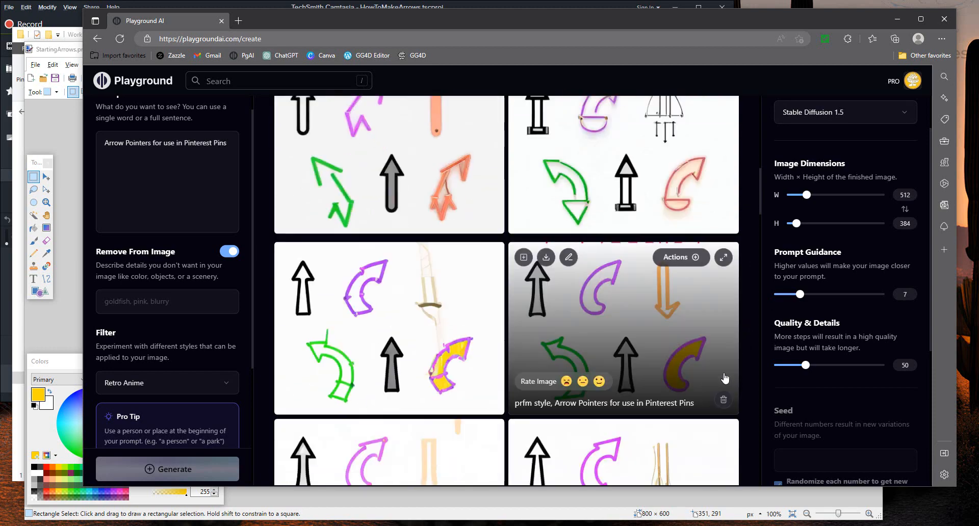
scroll(714, 382, down, 6)
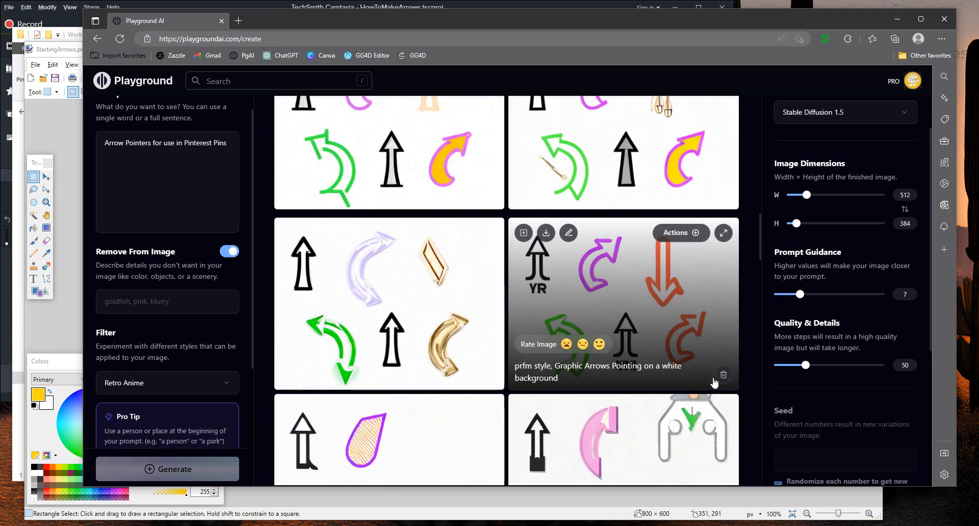
scroll(715, 383, down, 3)
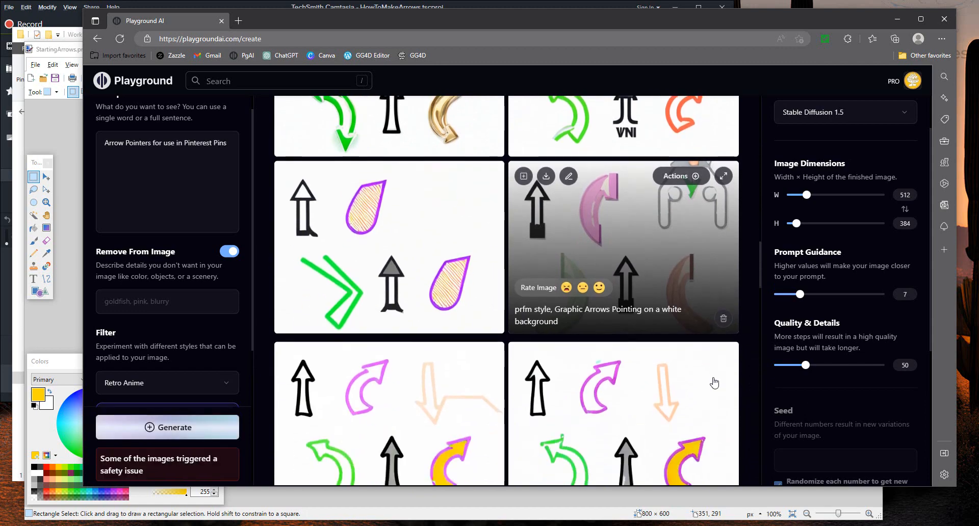
scroll(715, 383, up, 10)
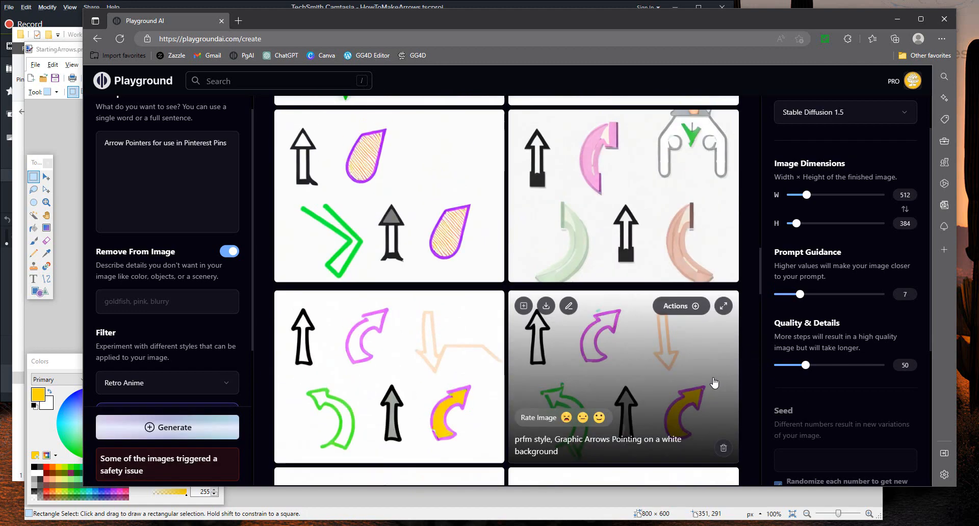
scroll(714, 383, up, 3)
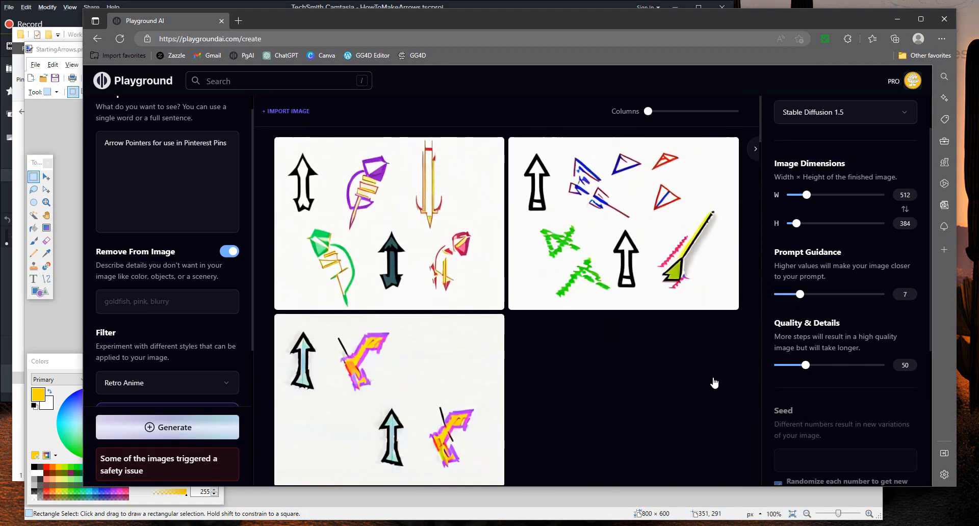
- Set the image strength to 56 and generate another batch of Retro Anime arrow images
scroll(163, 429, down, 4)
scroll(170, 431, down, 1)
drag(138, 372, 158, 371)
click(163, 427)
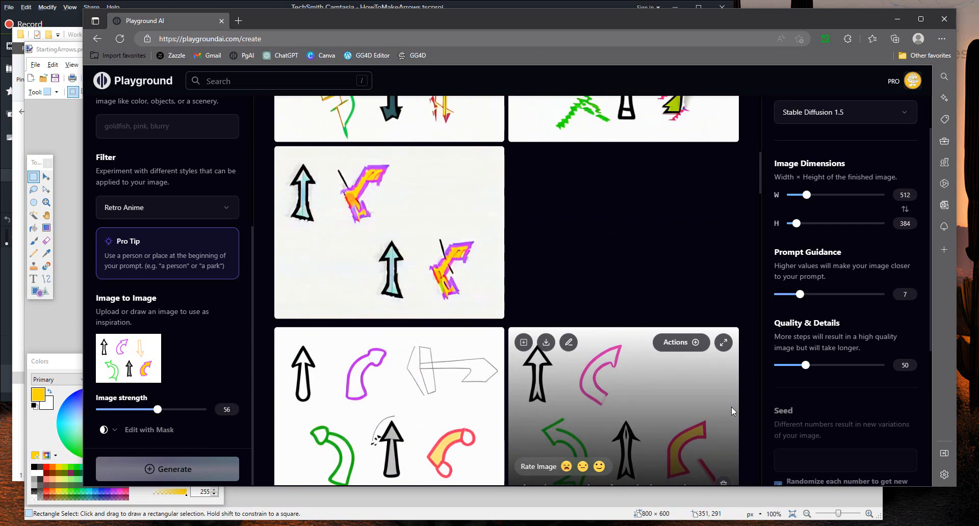
- Compare the earlier arrow batches with the newly generated images at the start of the gallery
scroll(731, 411, down, 3)
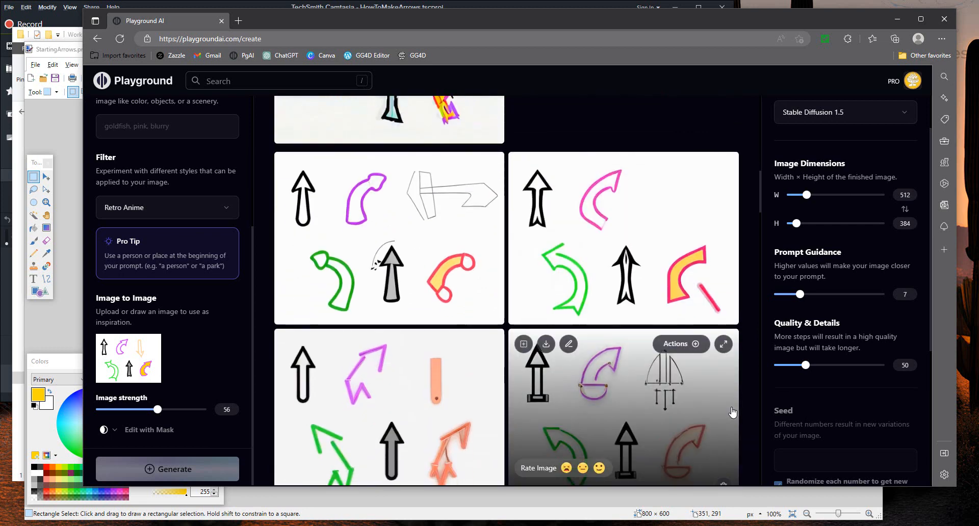
scroll(731, 411, down, 2)
scroll(731, 411, up, 8)
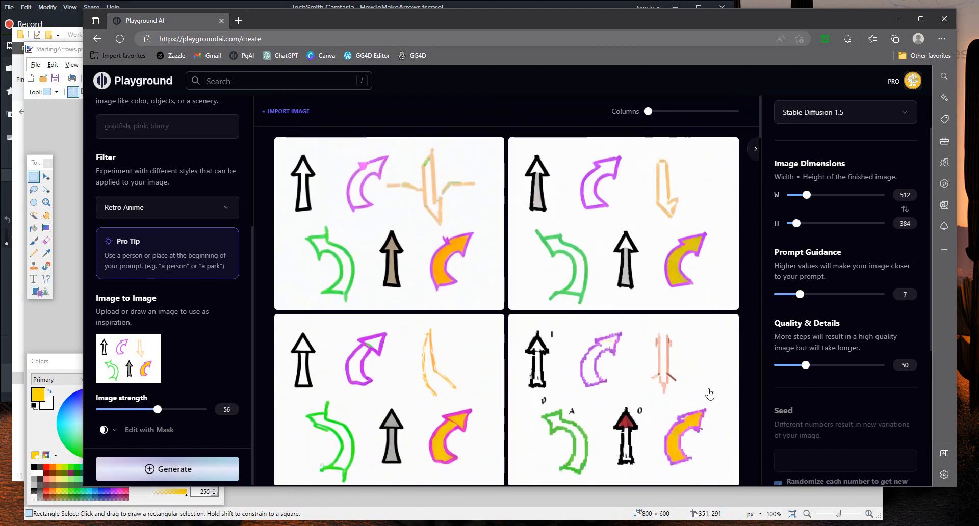
mouse_move(709, 394)
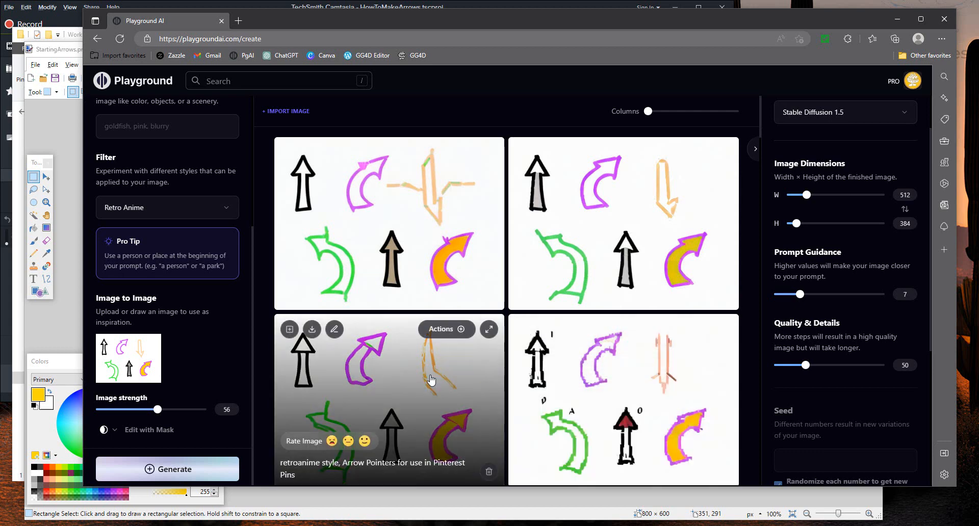
- Switch to paint.net and delete the green, purple, peach and orange-filled arrows from StartingArrows.png, keeping the two black-outlined arrows
key(alt+Tab)
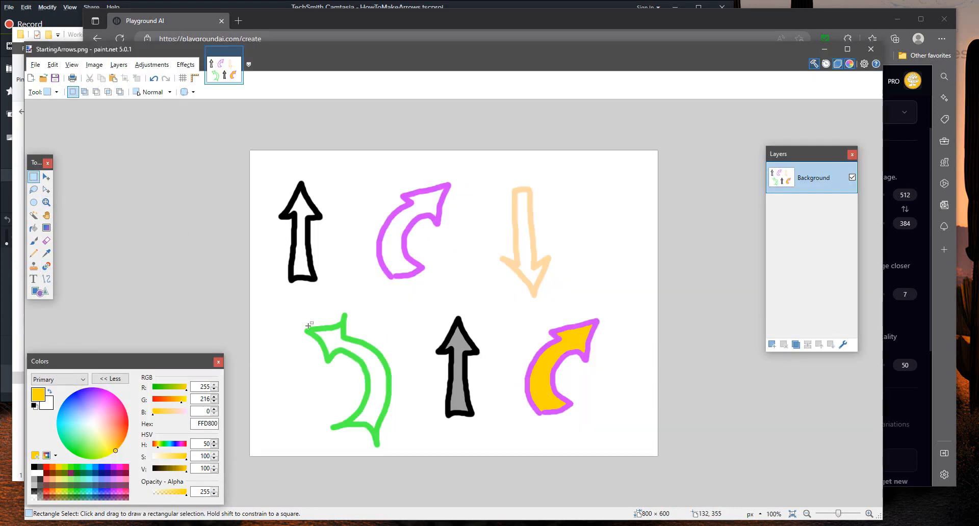
drag(292, 311, 403, 450)
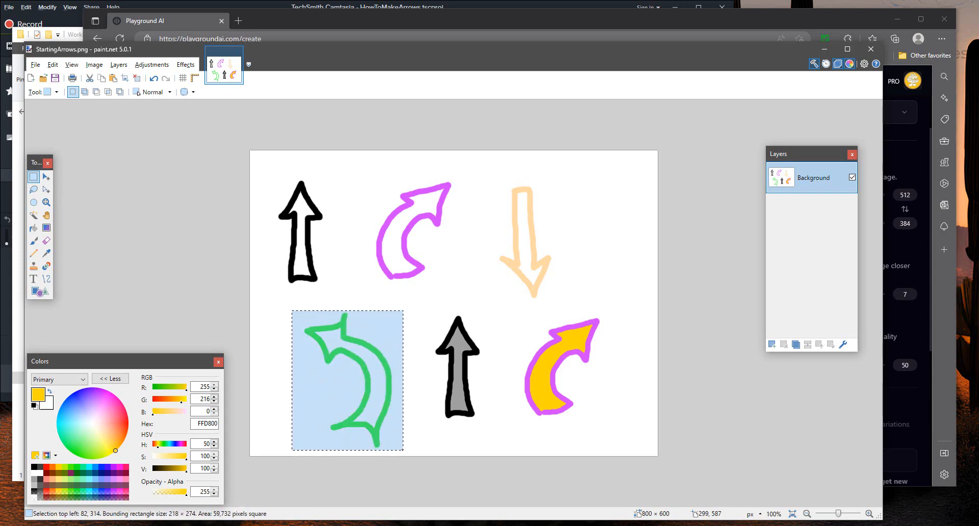
key(Delete)
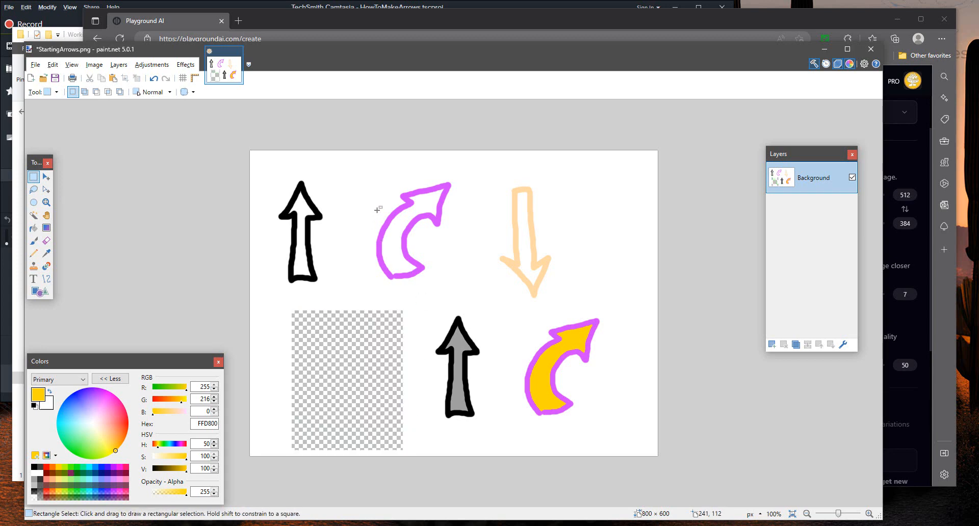
drag(365, 180, 463, 290)
key(Delete)
drag(496, 179, 570, 305)
key(Delete)
drag(506, 311, 609, 436)
key(Delete)
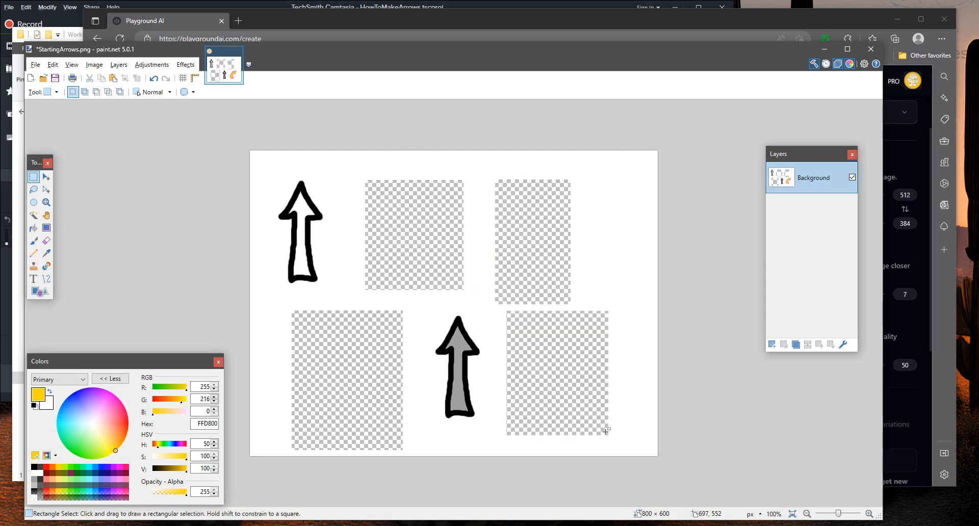
- Fill the four erased transparent areas of the background with white
click(33, 227)
right_click(321, 342)
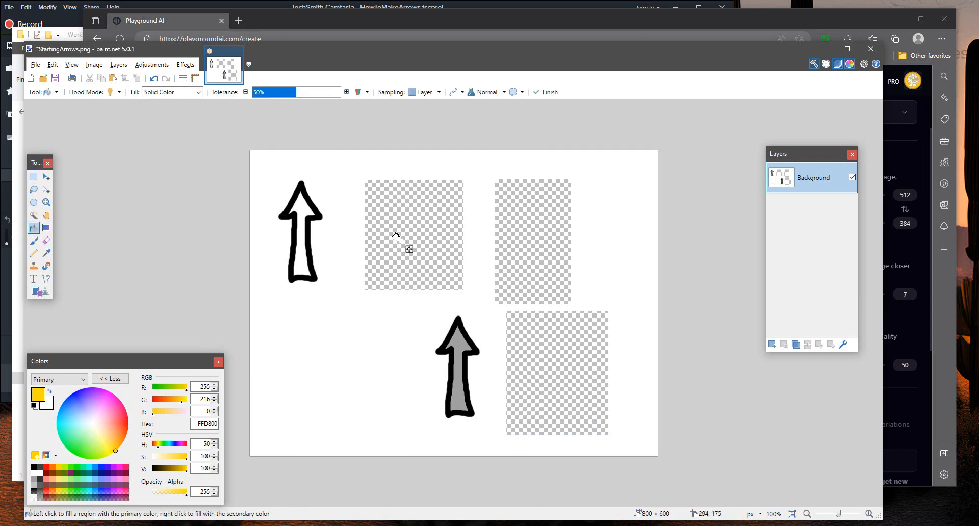
right_click(397, 237)
right_click(534, 238)
right_click(534, 361)
key(Return)
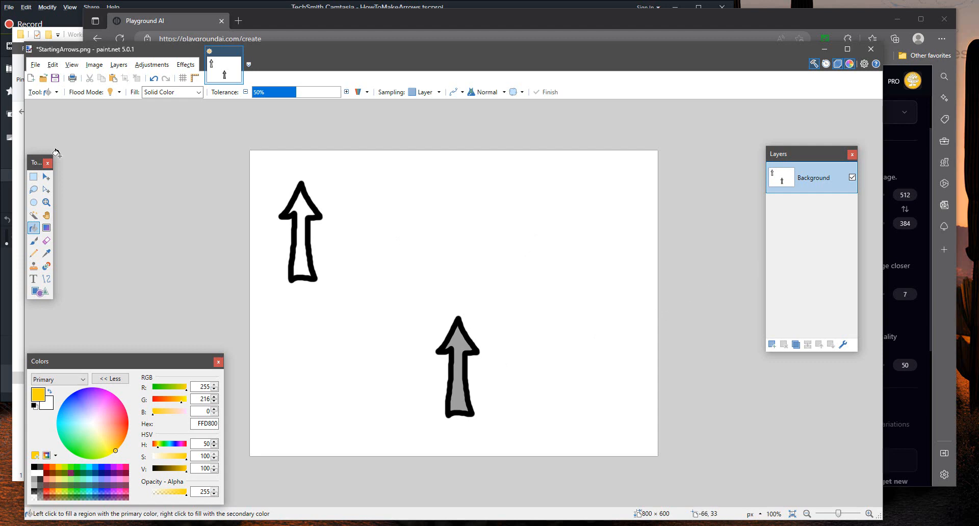
- Add a new layer and paint a light yellow (FFE97F) upward arrow outline beside the white-filled black arrow
click(118, 65)
click(135, 75)
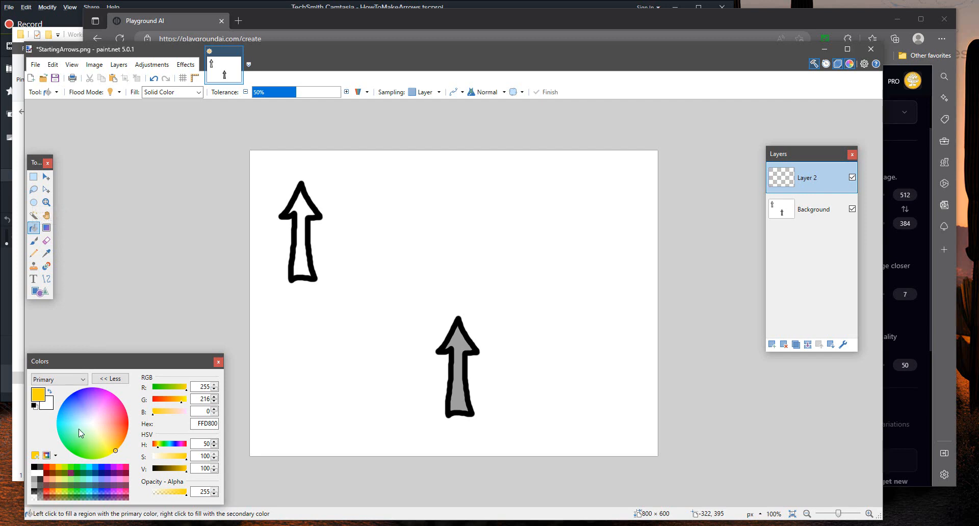
drag(116, 453, 75, 448)
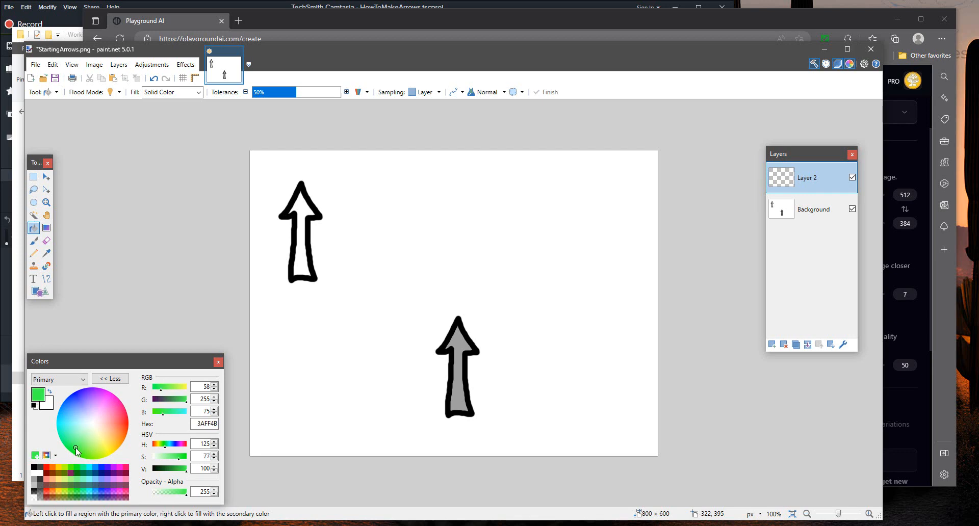
drag(79, 448, 110, 453)
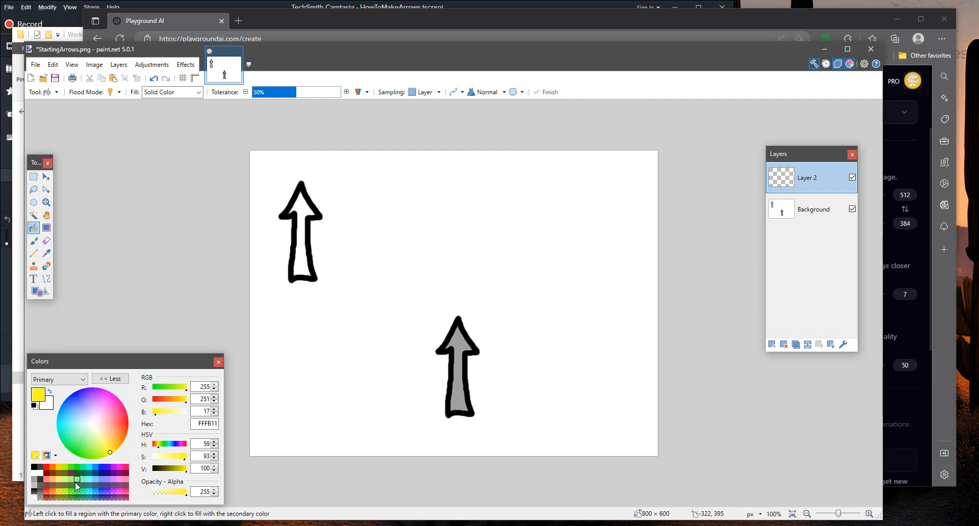
click(60, 480)
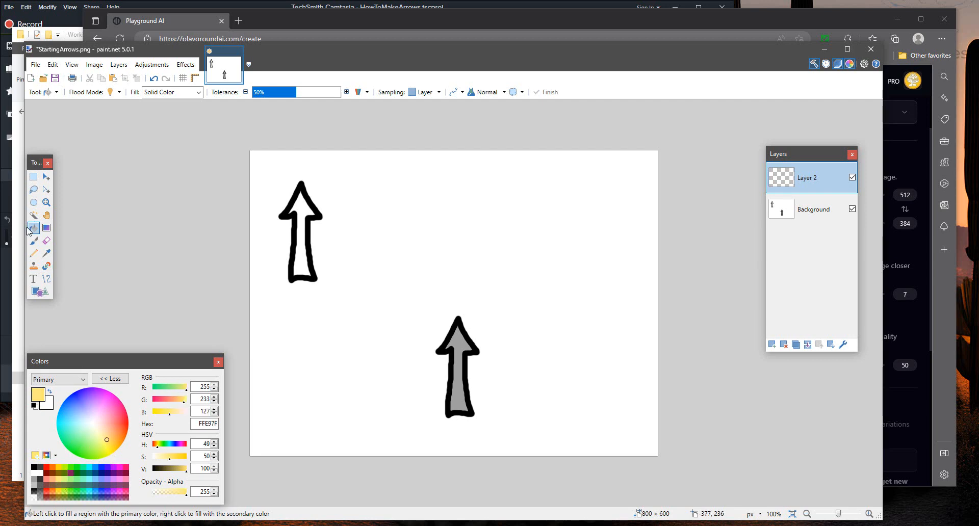
click(36, 243)
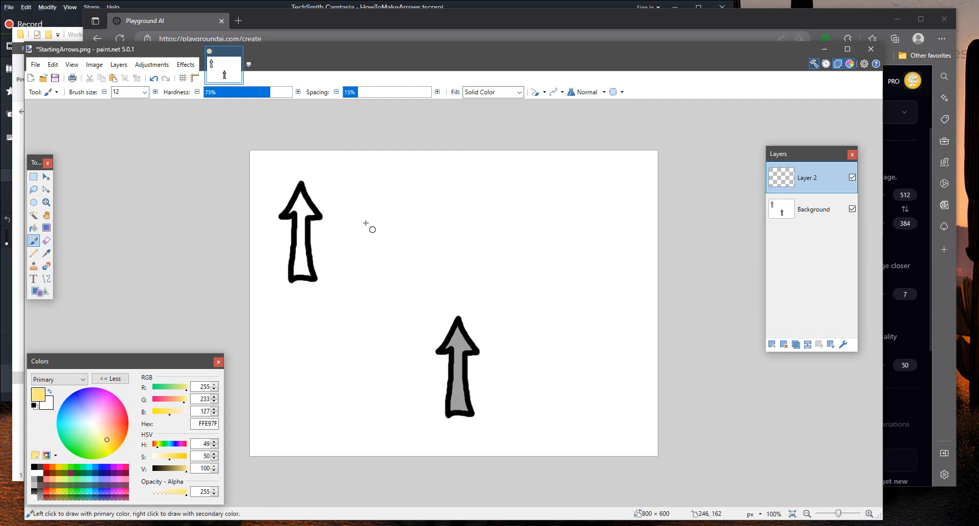
mouse_move(354, 217)
mouse_down()
mouse_move(380, 181)
mouse_move(398, 220)
mouse_move(381, 236)
mouse_move(386, 291)
mouse_move(353, 289)
mouse_move(365, 230)
mouse_up()
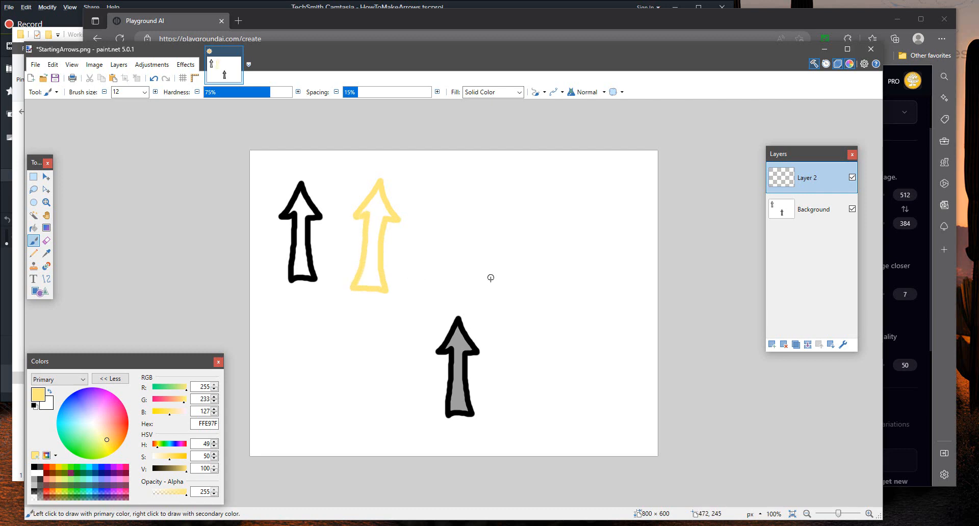
- Fill the inside of the light yellow arrow with light orange (FFB27F)
click(57, 467)
click(53, 467)
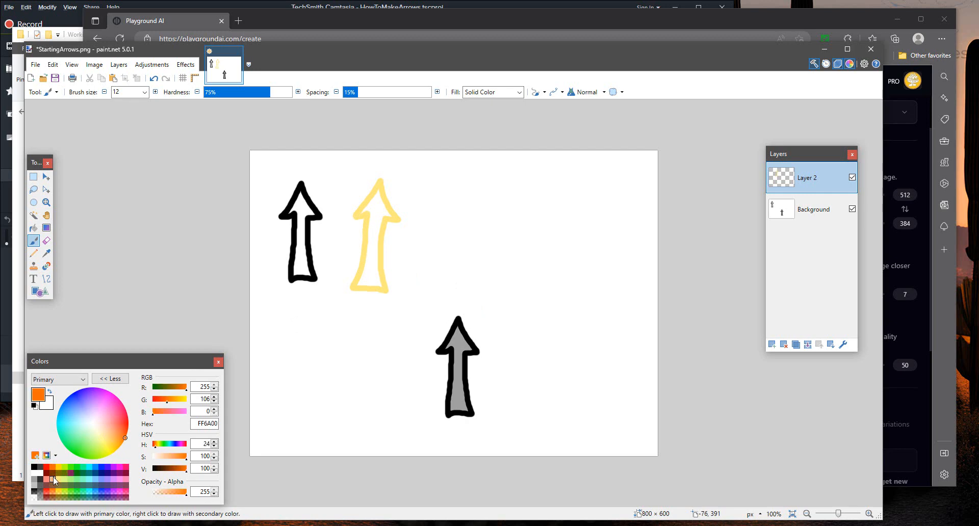
click(53, 474)
click(34, 228)
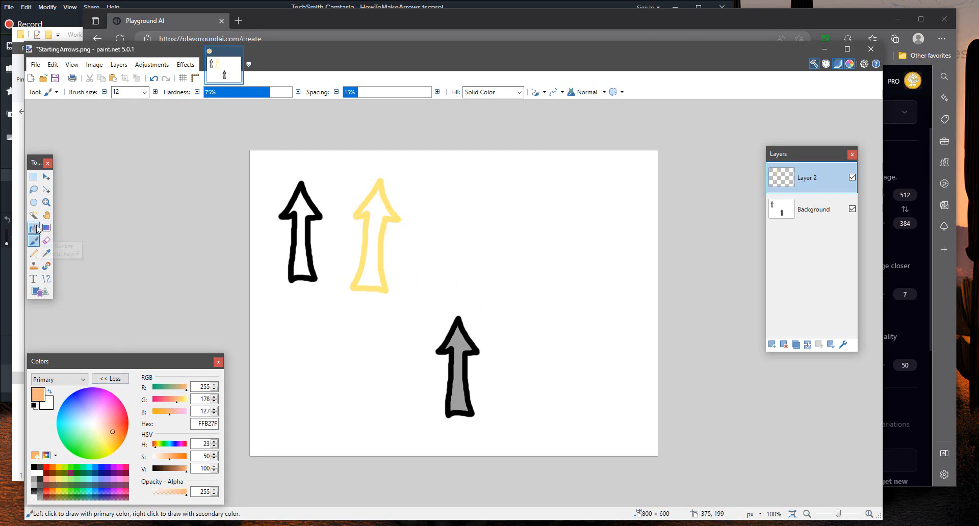
click(377, 208)
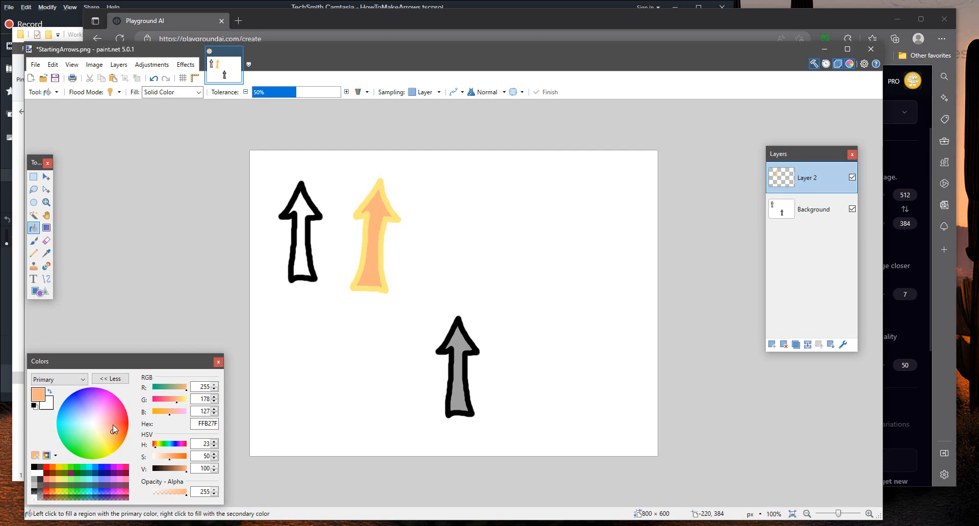
- Paint a curved, notched arrow outline in blue (3542FF) pointing diagonally upward in the canvas's upper right area
drag(111, 430, 75, 399)
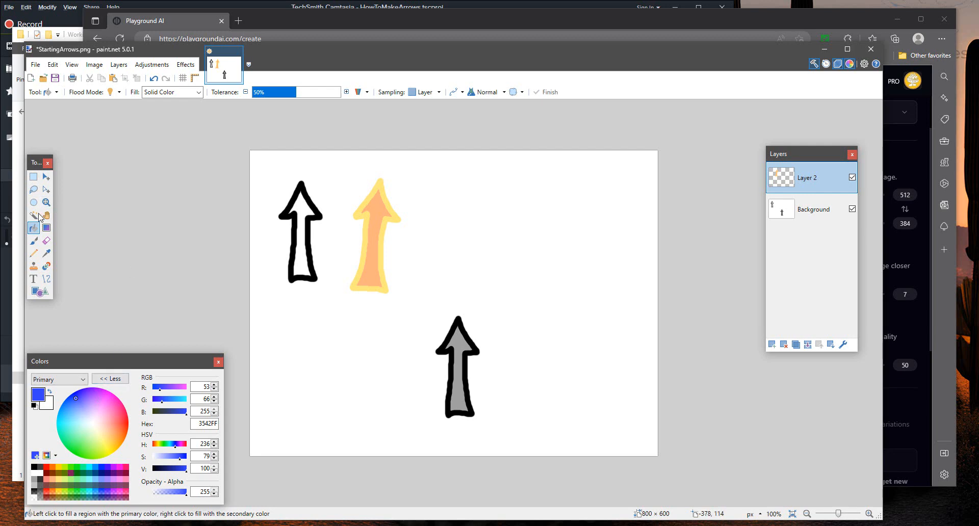
click(35, 241)
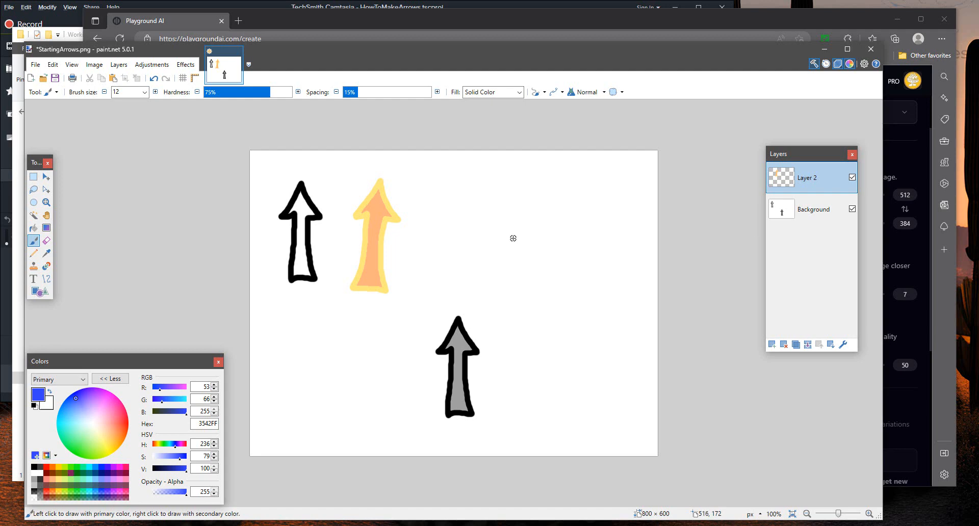
mouse_move(536, 249)
mouse_down()
mouse_move(584, 233)
mouse_move(514, 246)
mouse_up()
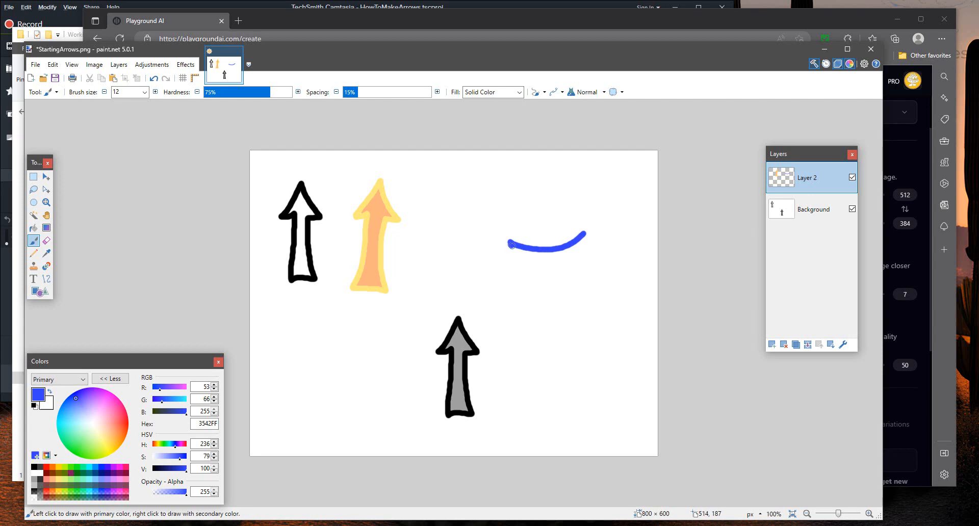
mouse_move(530, 262)
mouse_down()
mouse_move(513, 281)
mouse_move(593, 241)
mouse_move(587, 269)
mouse_move(626, 208)
mouse_move(572, 224)
mouse_up()
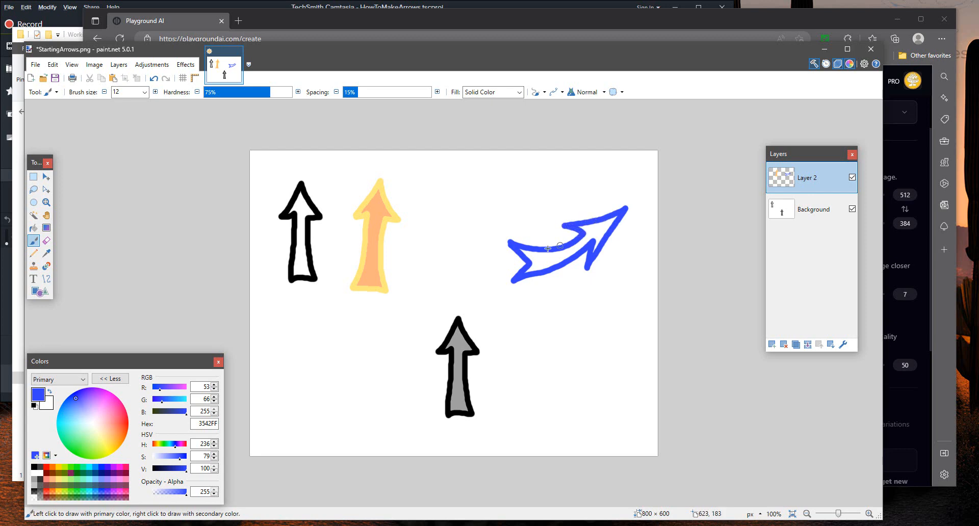
- Fill the inside of the blue curved arrow with cyan (00FFFF)
click(90, 467)
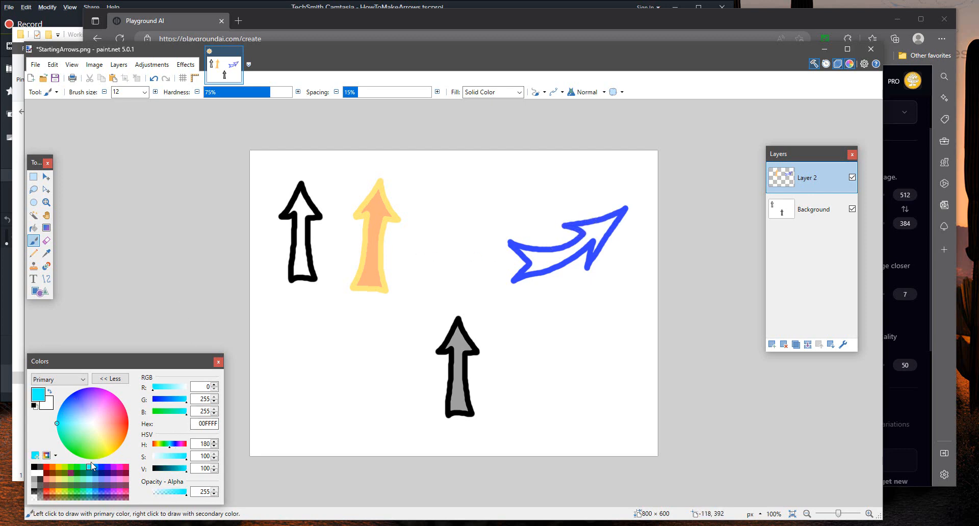
click(33, 227)
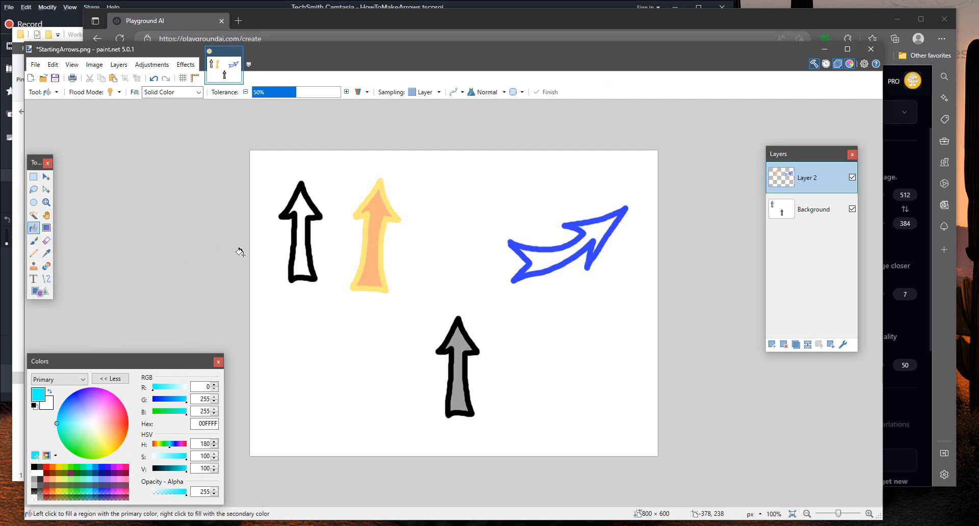
click(535, 253)
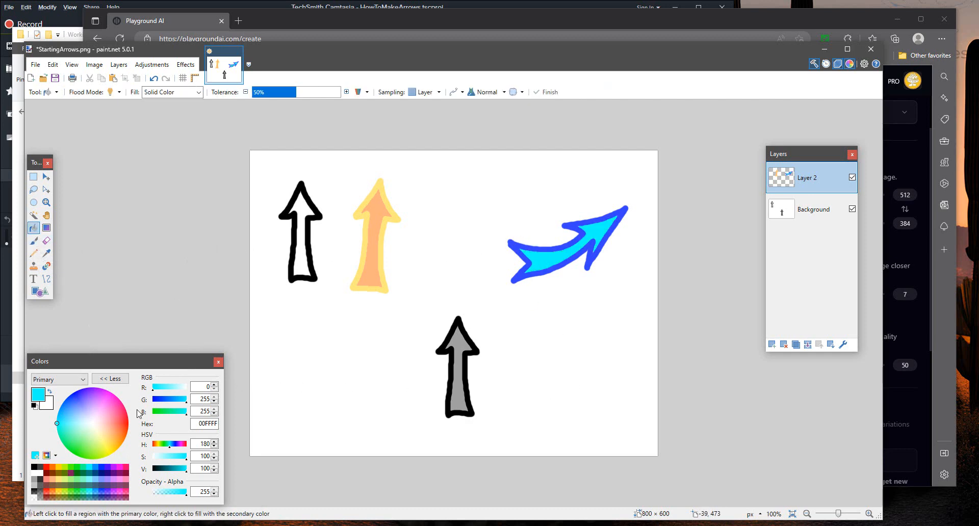
- Draw a solid magenta (FF00DC) notched arrow about 205 × 53 px beside the gray arrow and rotate it about -91° to point upward
click(122, 470)
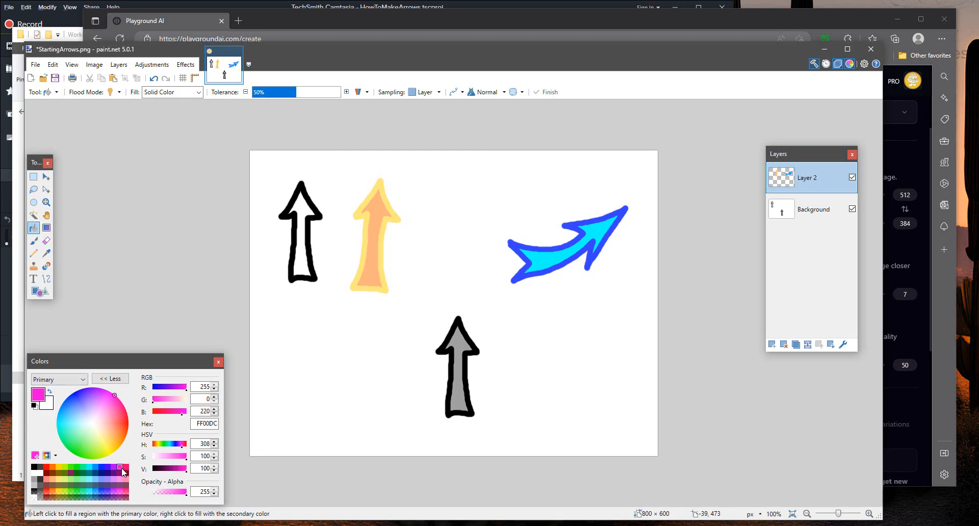
click(34, 241)
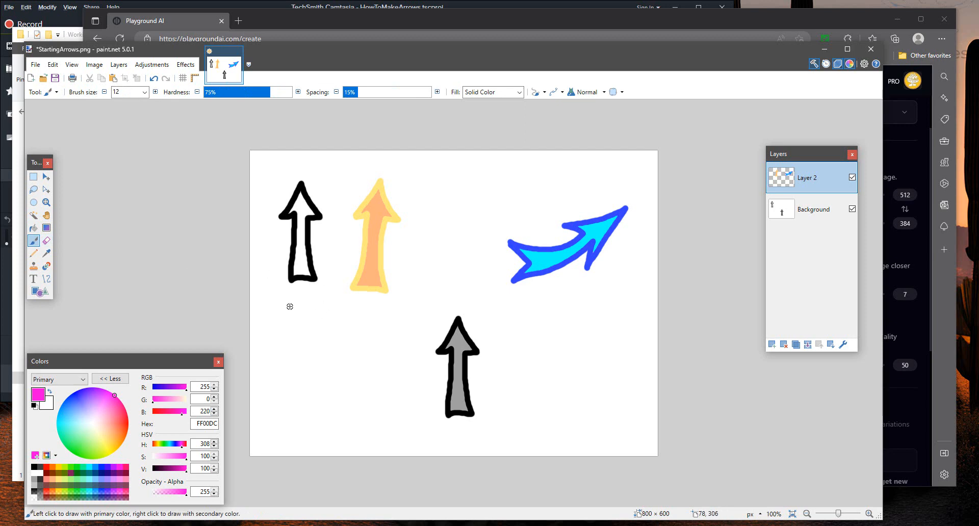
click(37, 291)
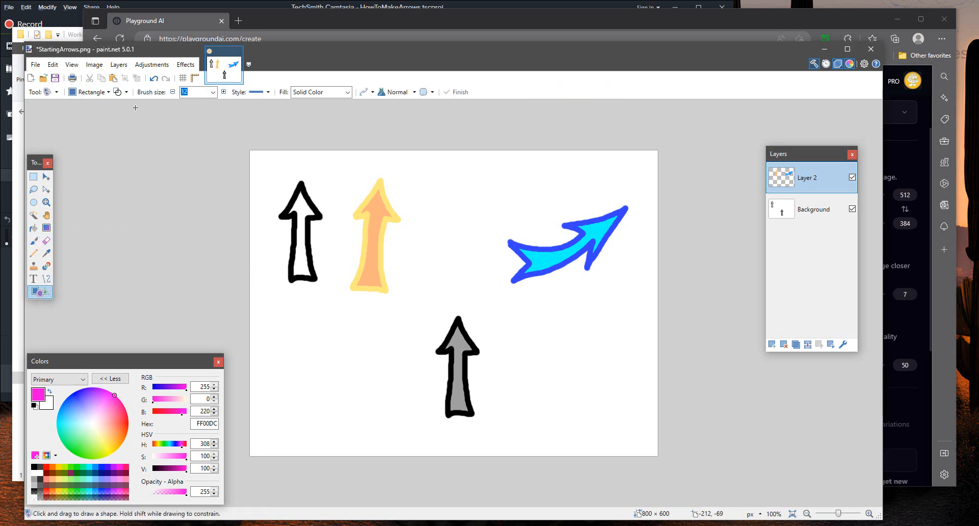
click(108, 92)
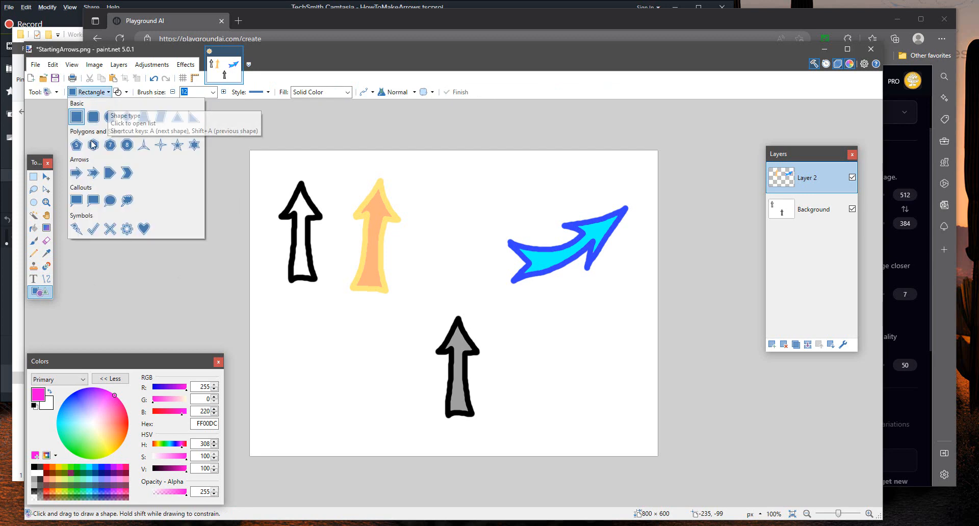
click(93, 173)
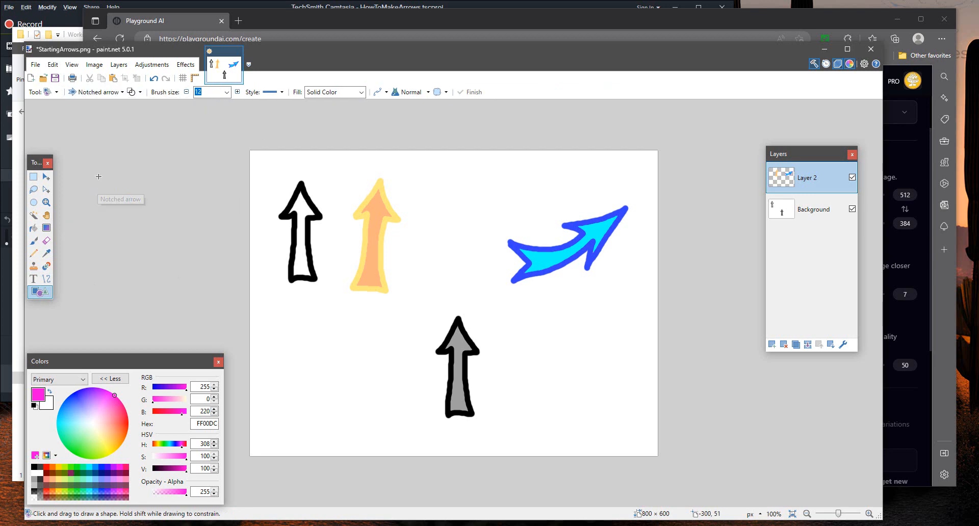
click(140, 93)
click(144, 120)
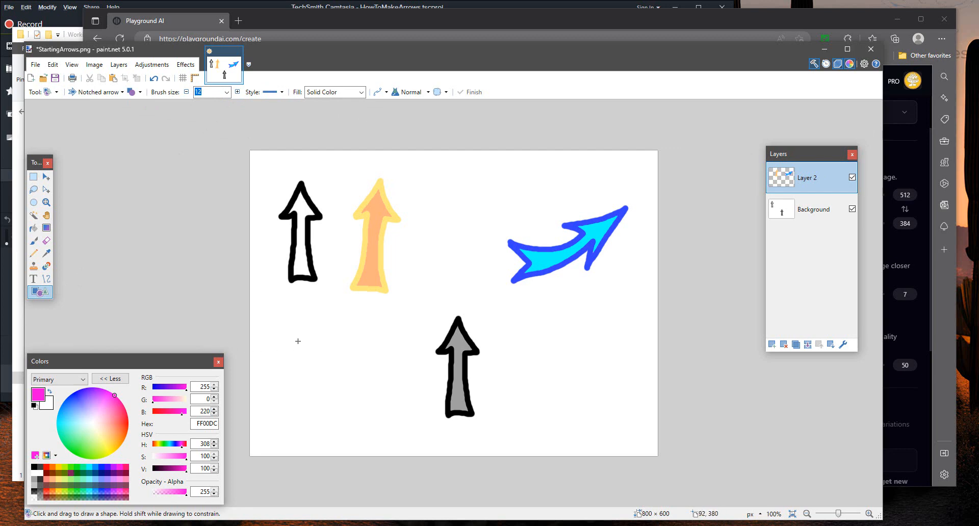
drag(299, 350, 403, 377)
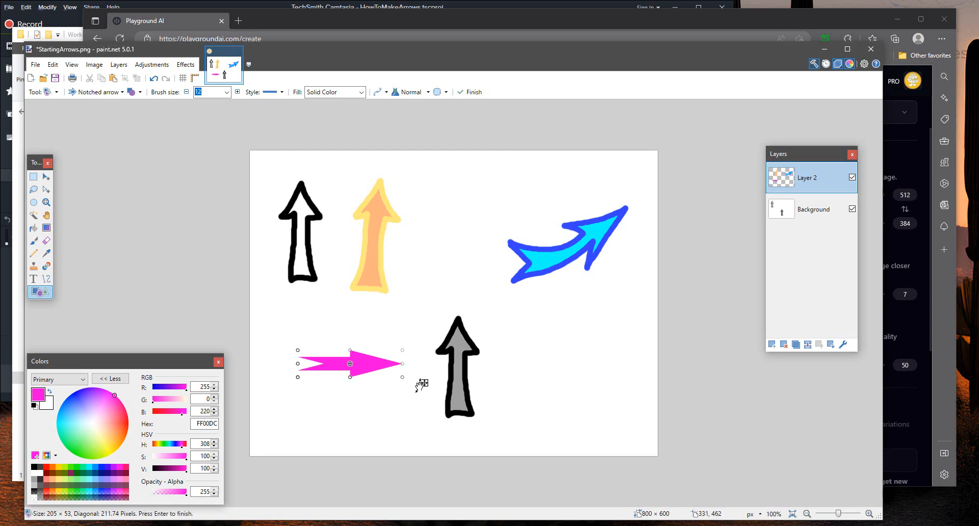
drag(410, 386, 361, 304)
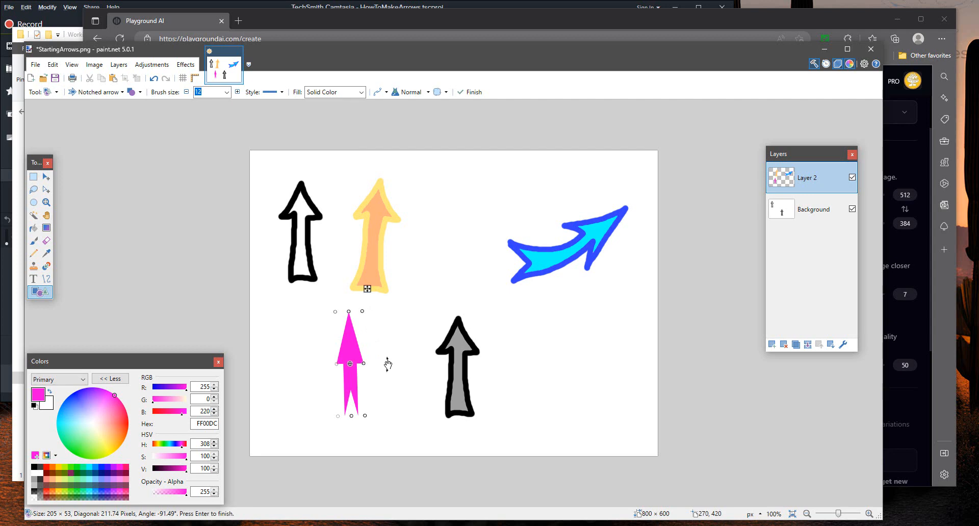
key(Return)
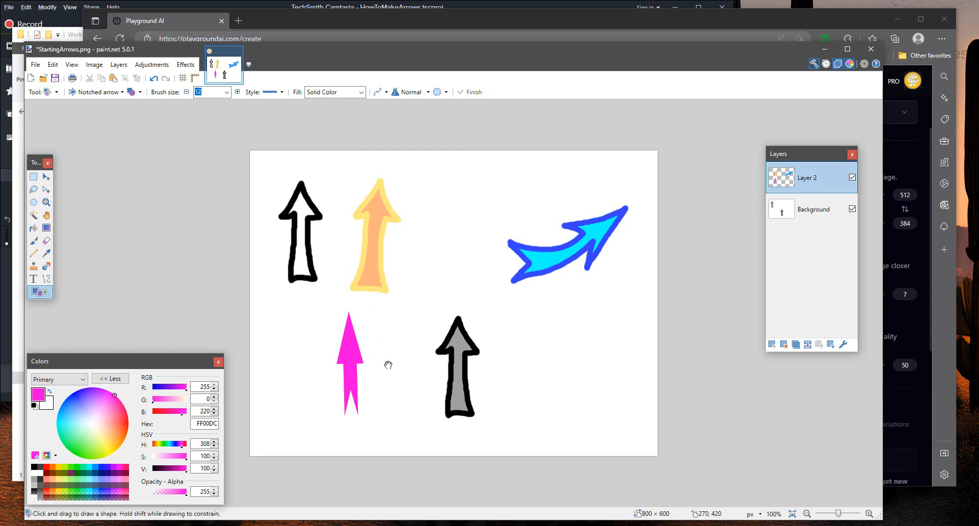
- Replace the magenta arrow with a solid yellow (FFFF2B) plain arrow about 219 × 42 px, rotated about -91° and placed below the black-outlined white arrow
key(ctrl+z)
key(ctrl+z)
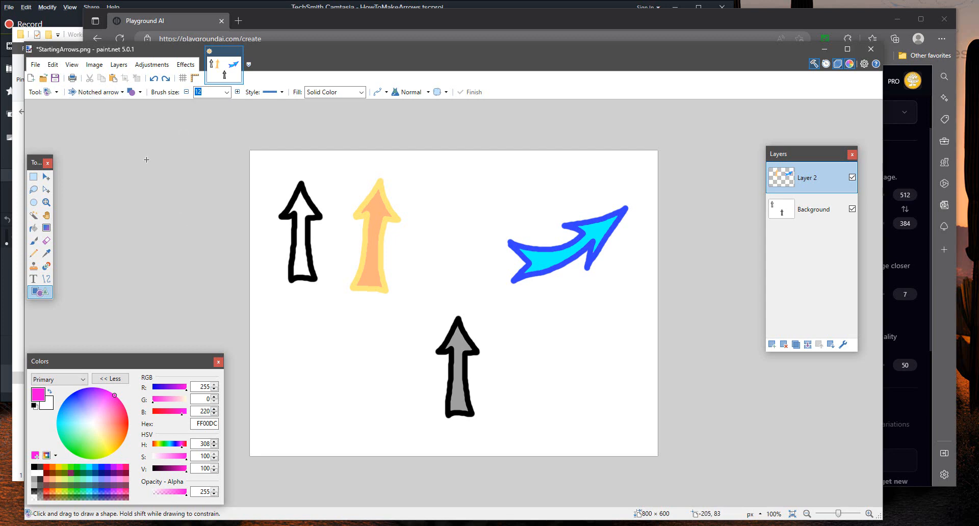
click(122, 91)
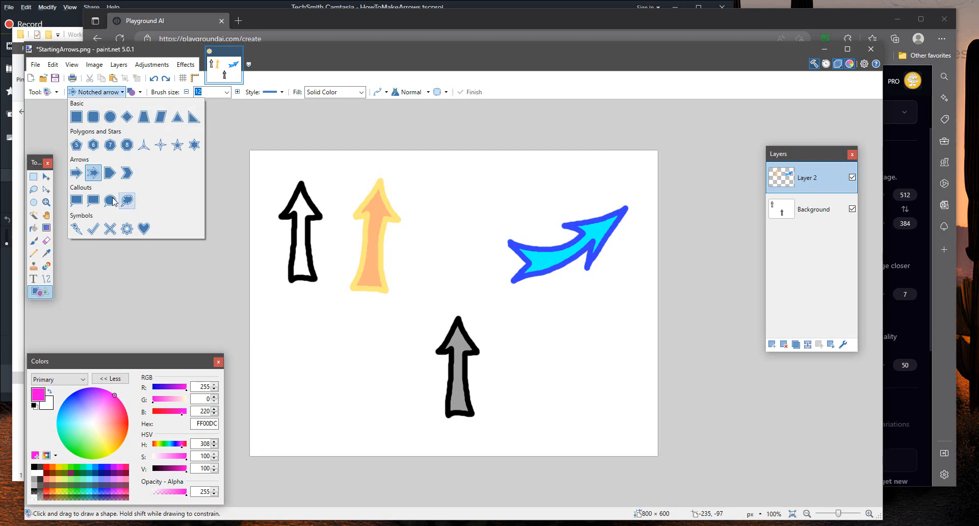
click(76, 174)
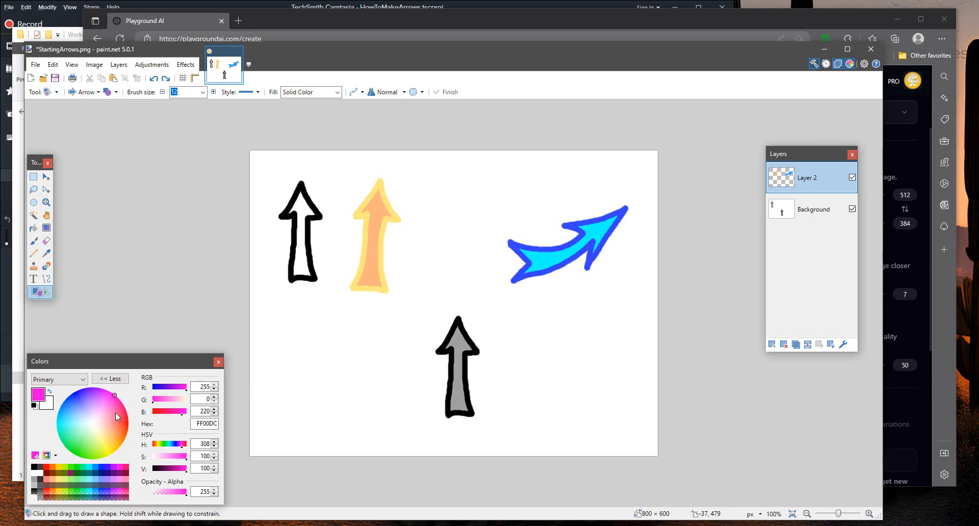
mouse_move(115, 395)
mouse_down()
mouse_move(77, 448)
mouse_move(109, 454)
mouse_up()
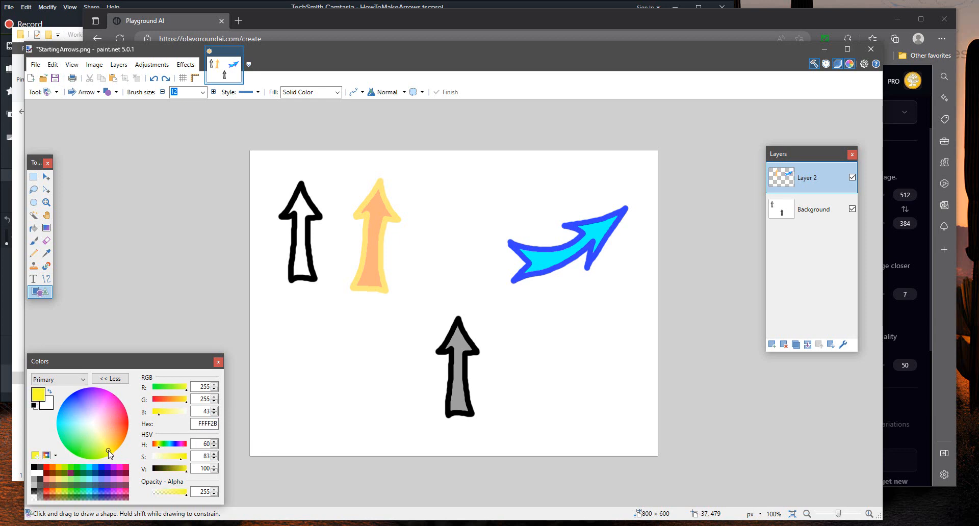
drag(295, 344, 403, 365)
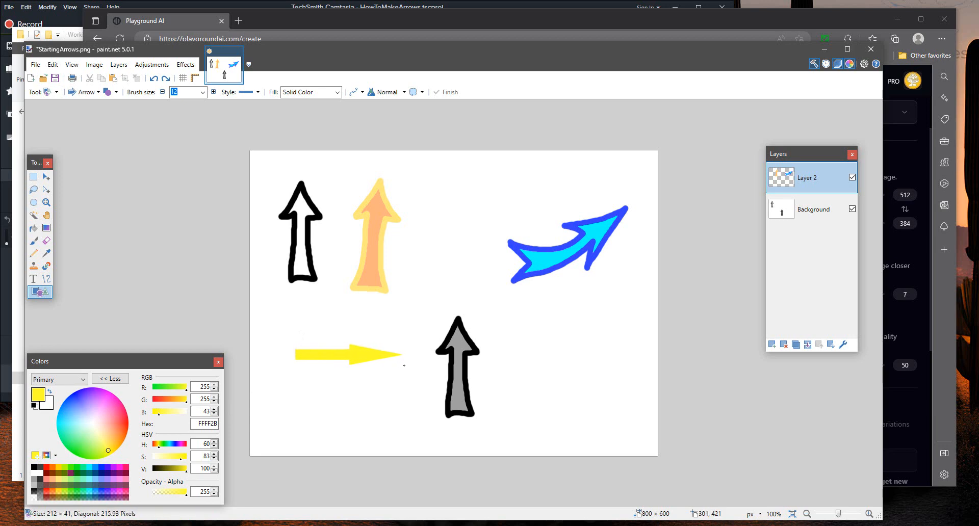
drag(411, 332, 328, 287)
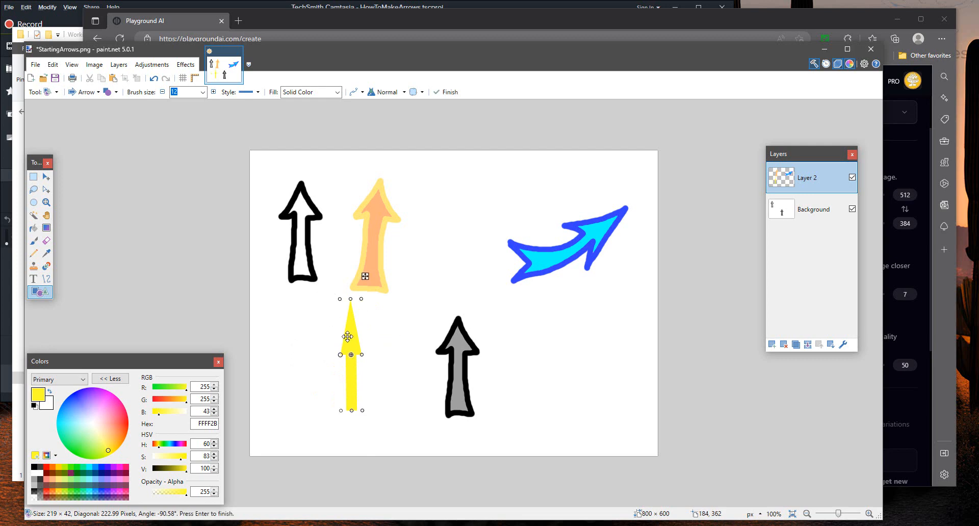
drag(349, 337, 313, 350)
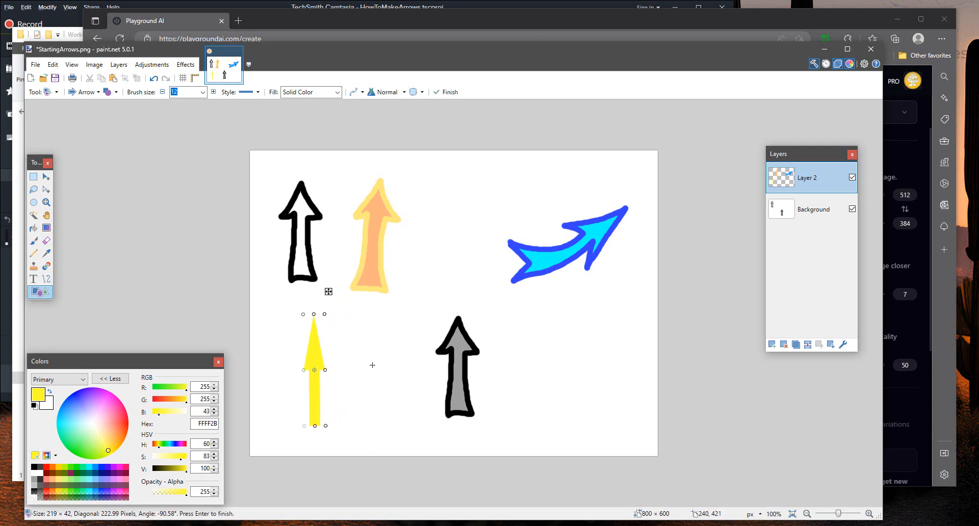
key(Return)
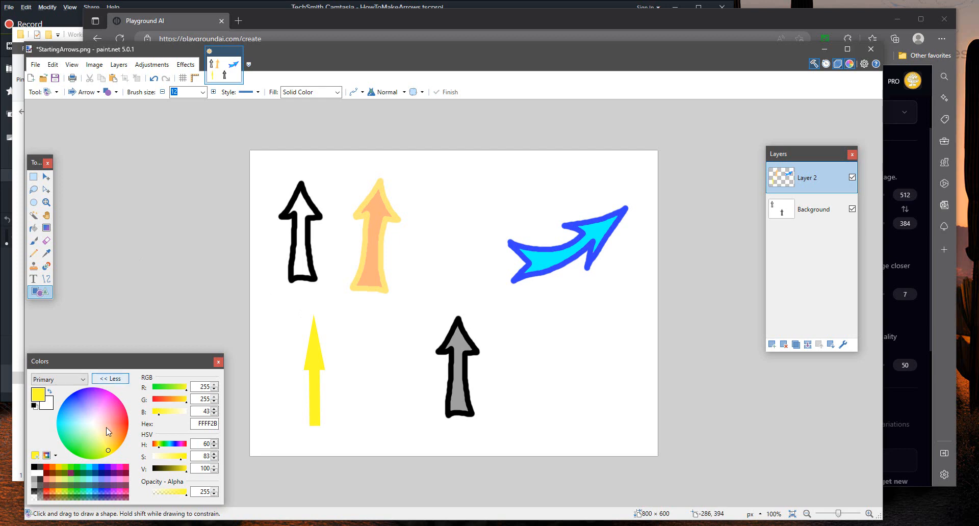
- Draw a solid cyan (2DFBFF) plain arrow about 174 × 92 px below the curved blue arrow and rotate it about -91° to point upward
click(62, 423)
drag(546, 341, 634, 386)
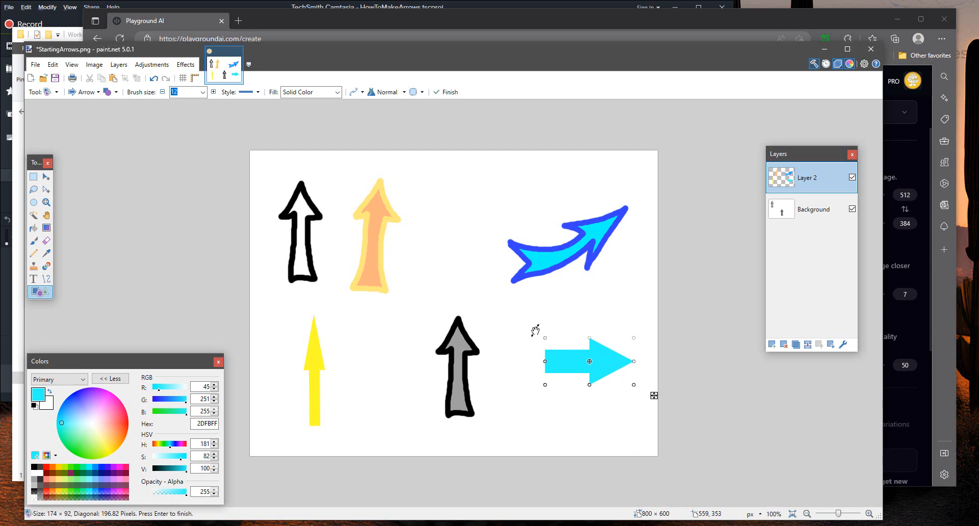
drag(535, 331, 565, 406)
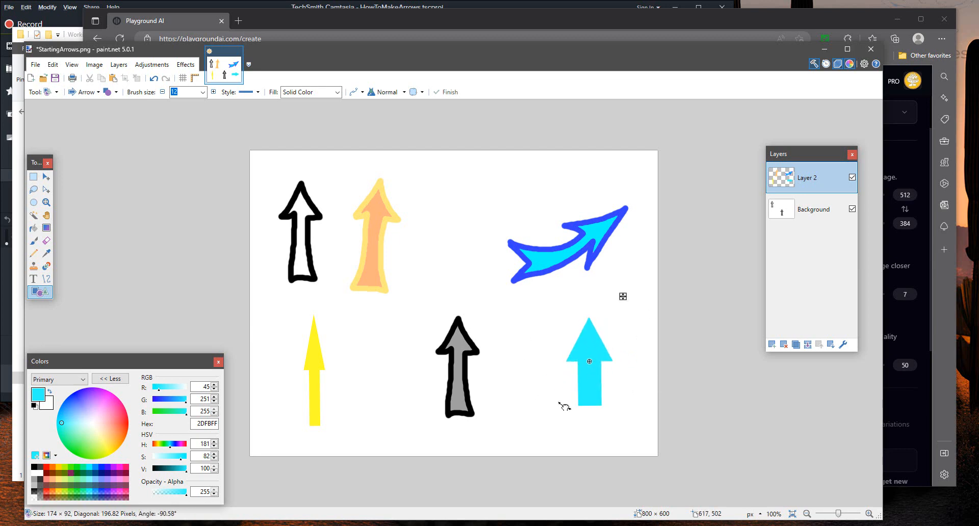
click(459, 272)
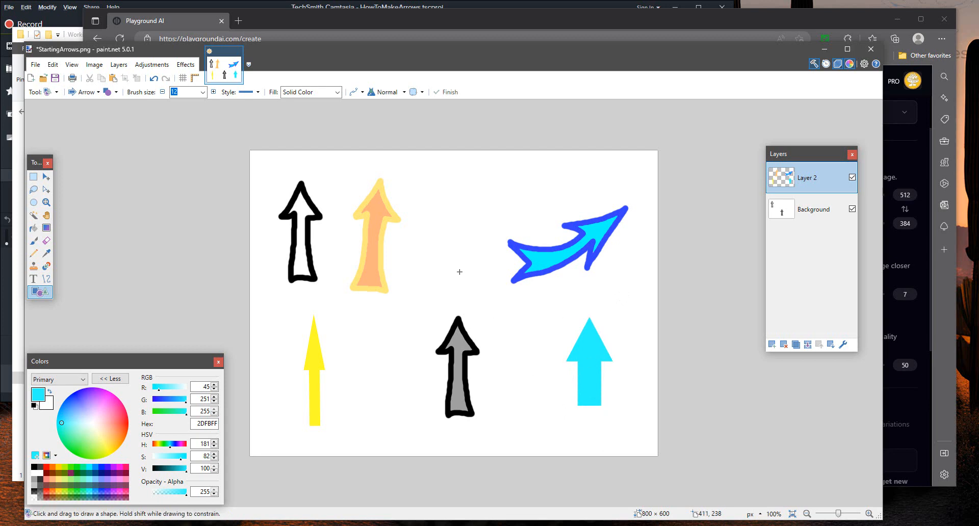
- Save a copy of the image as StartingArrows2.png in PNG format, flattening the layers
click(35, 65)
click(48, 133)
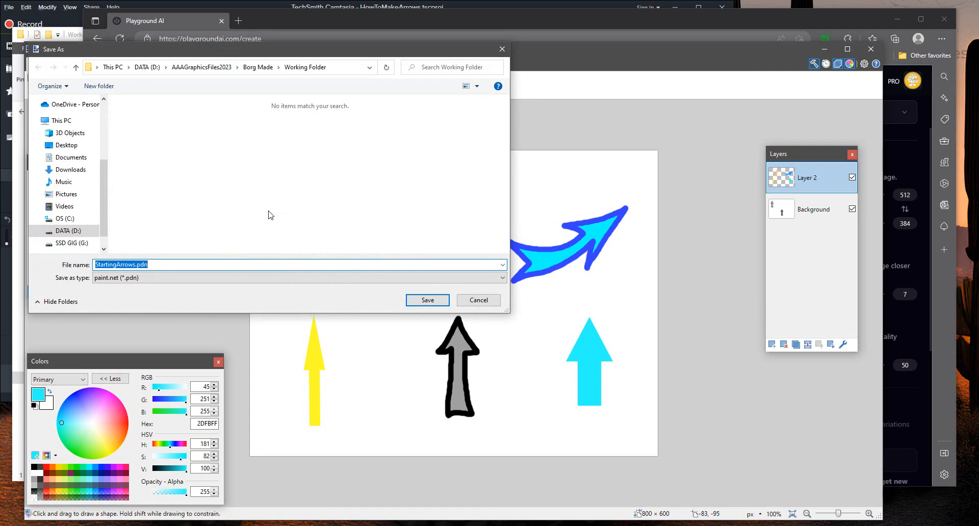
click(148, 287)
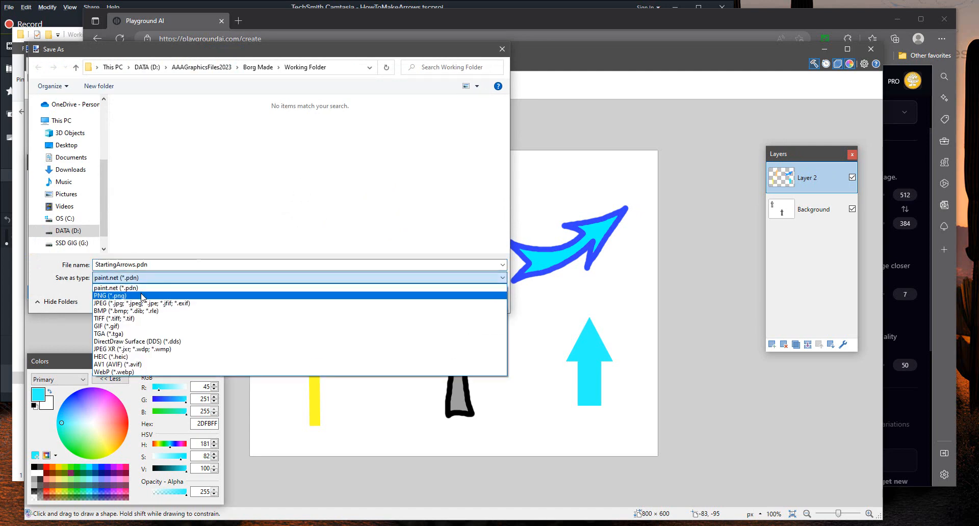
click(193, 300)
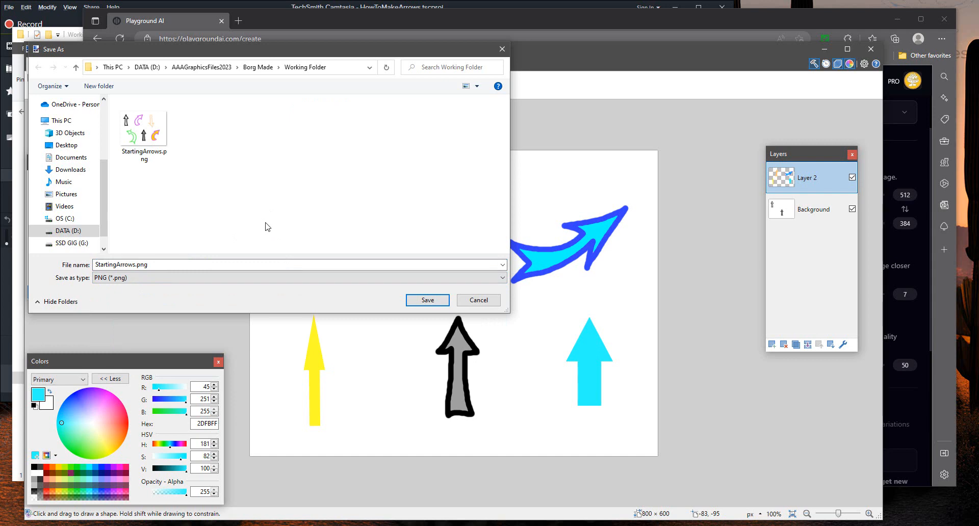
click(170, 264)
click(136, 265)
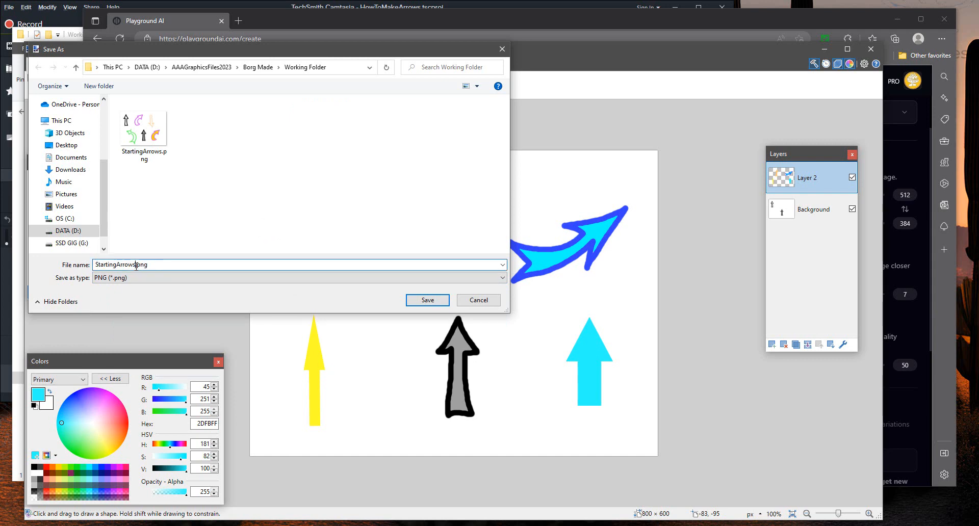
click(429, 300)
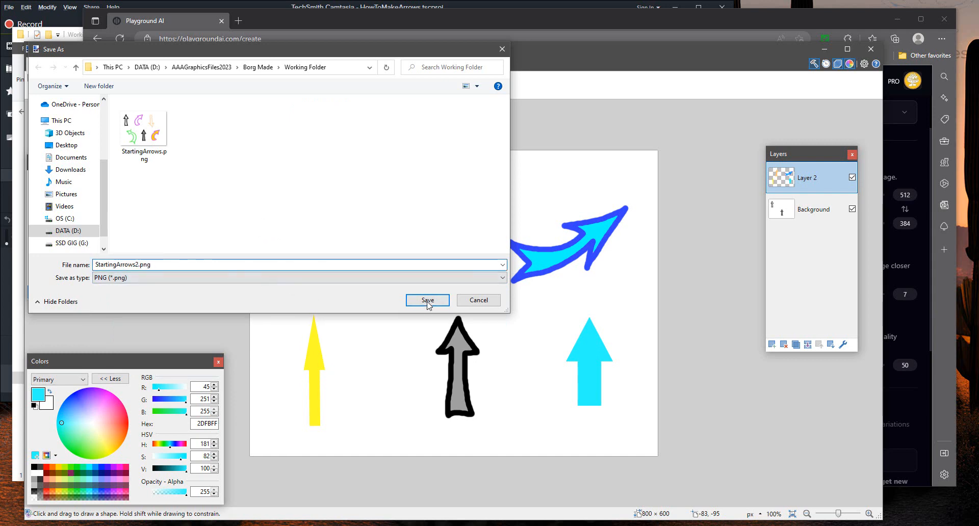
key(Return)
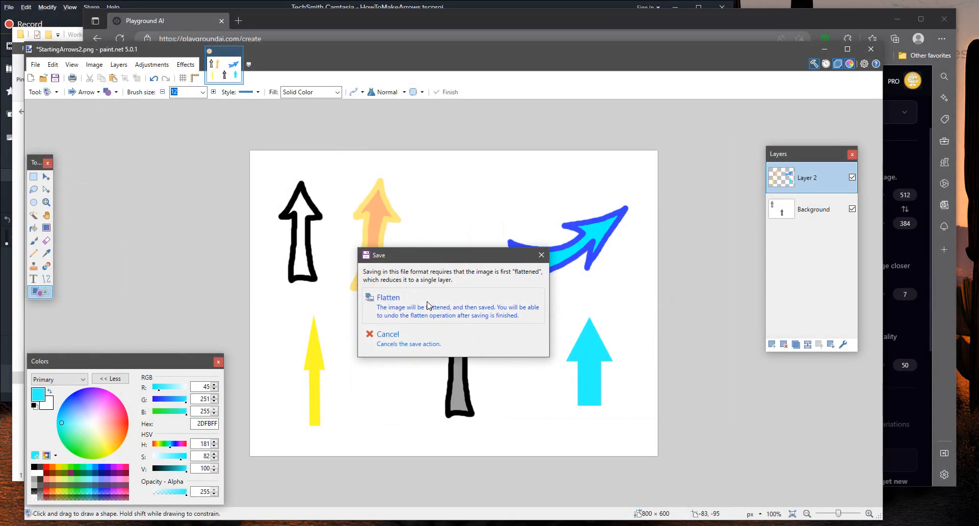
click(427, 305)
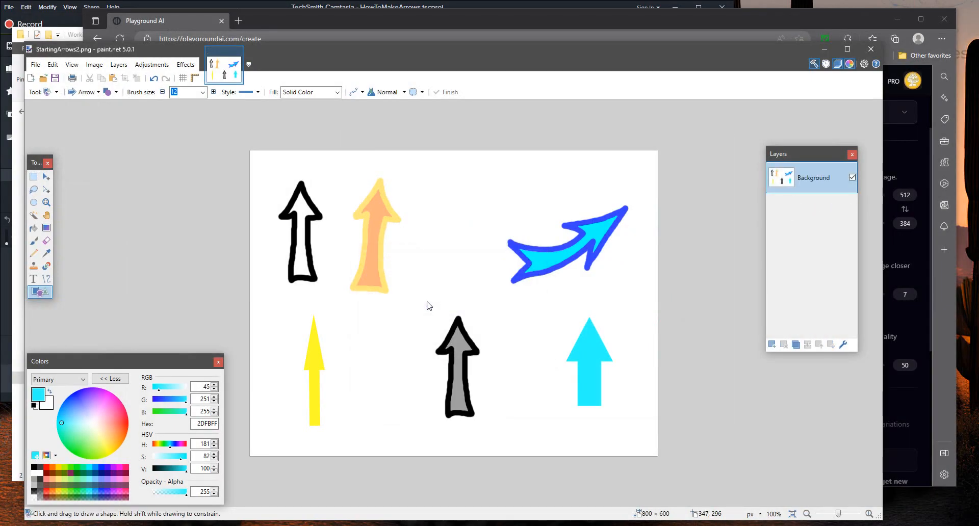
- Switch to Playground AI and replace the Image to Image source with StartingArrows2.png
key(alt+Tab)
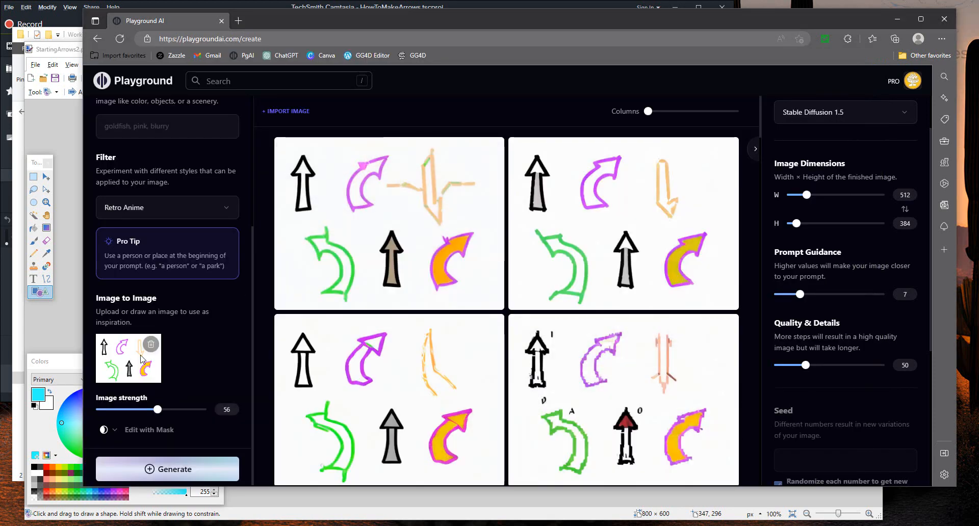
scroll(153, 350, up, 2)
scroll(153, 402, down, 2)
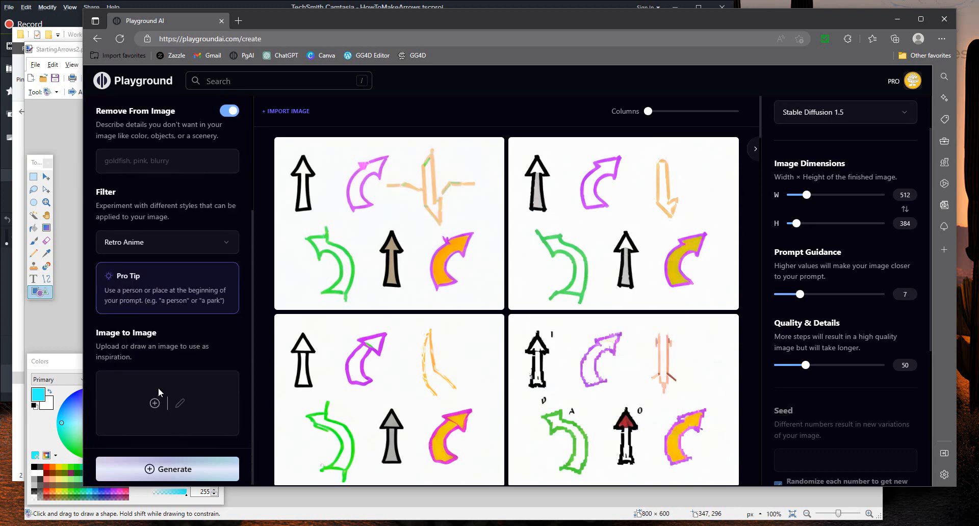
click(154, 404)
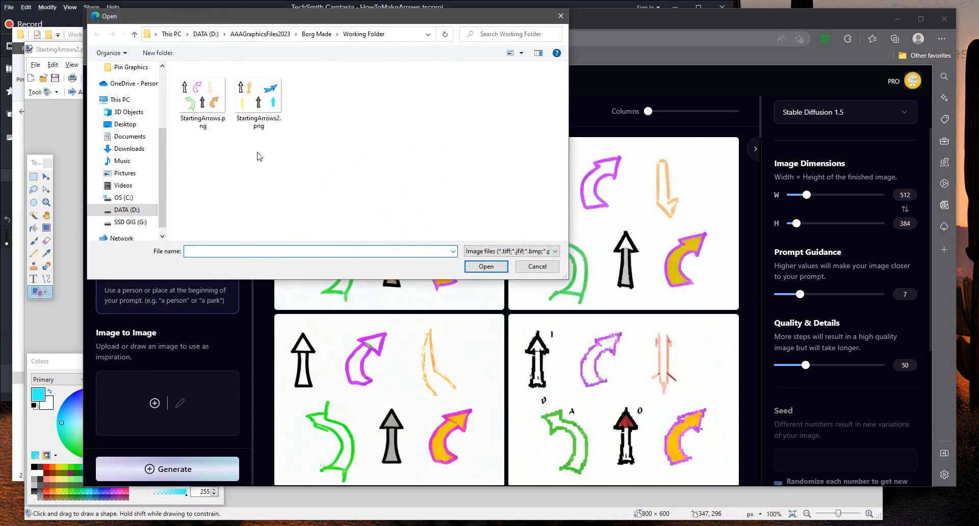
click(257, 104)
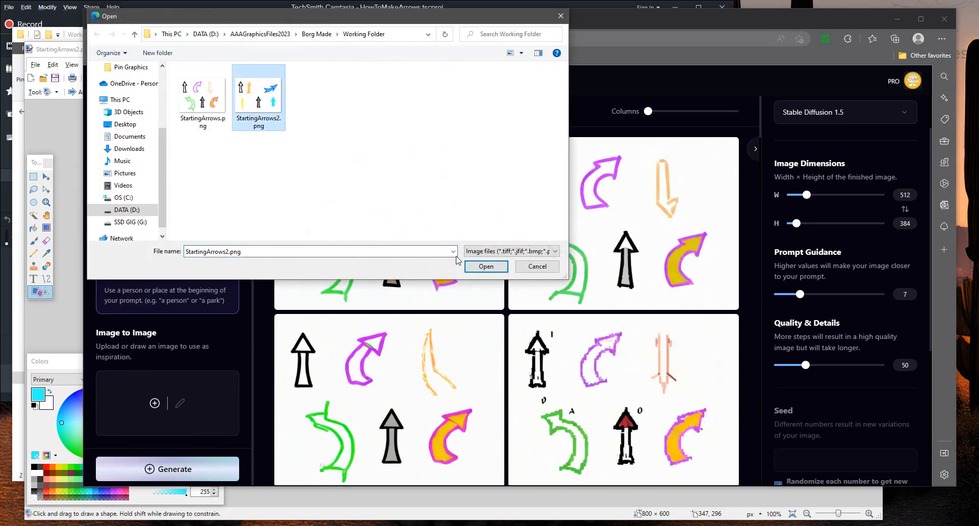
click(489, 270)
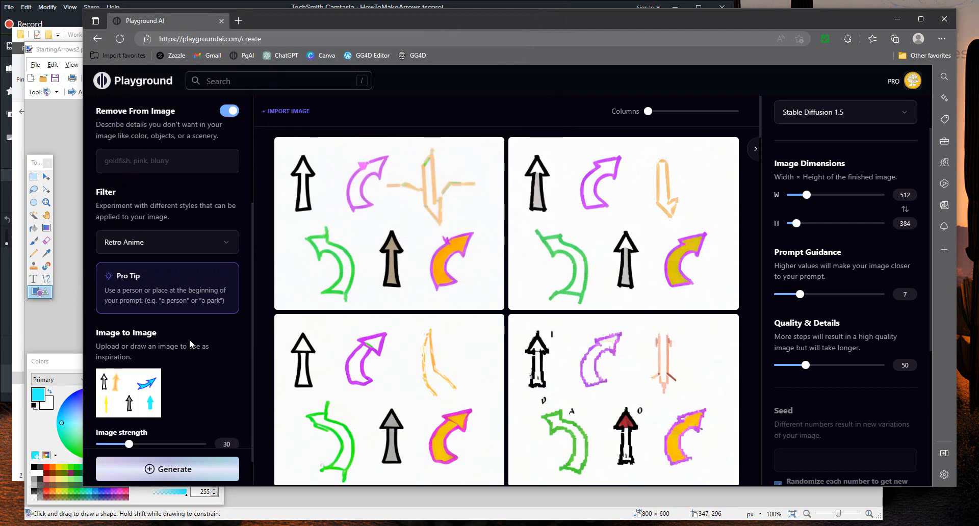
- Set Quality & Details to 66 and generate a batch of arrow images with the Retro Anime filter
scroll(189, 339, up, 3)
drag(806, 366, 819, 366)
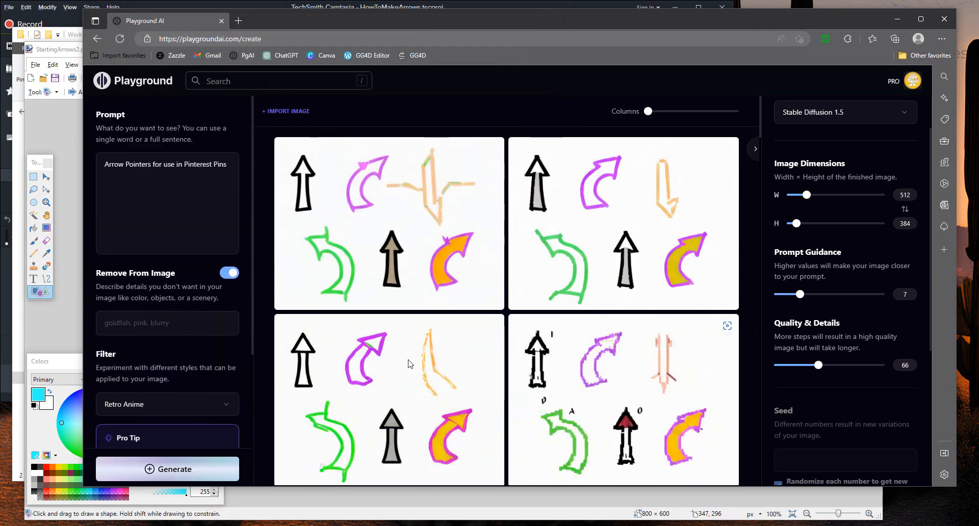
click(175, 470)
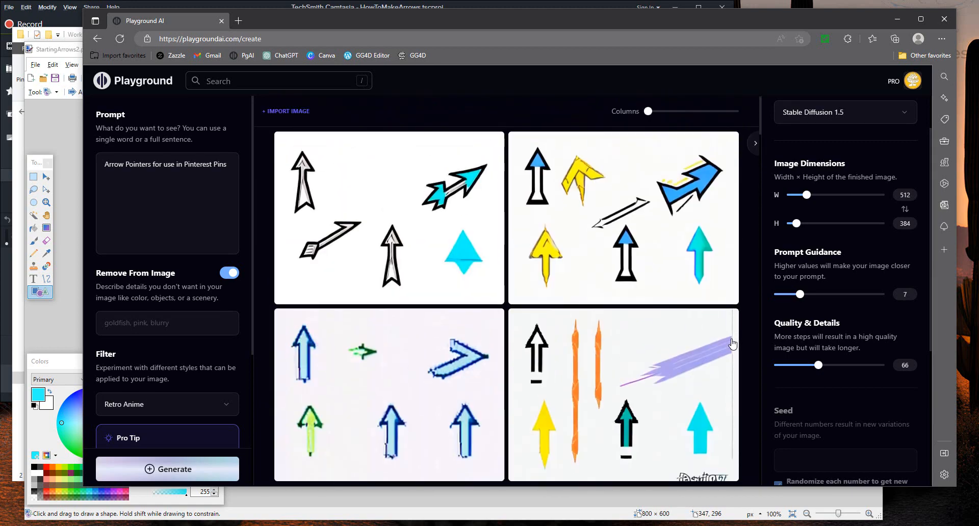
mouse_move(733, 344)
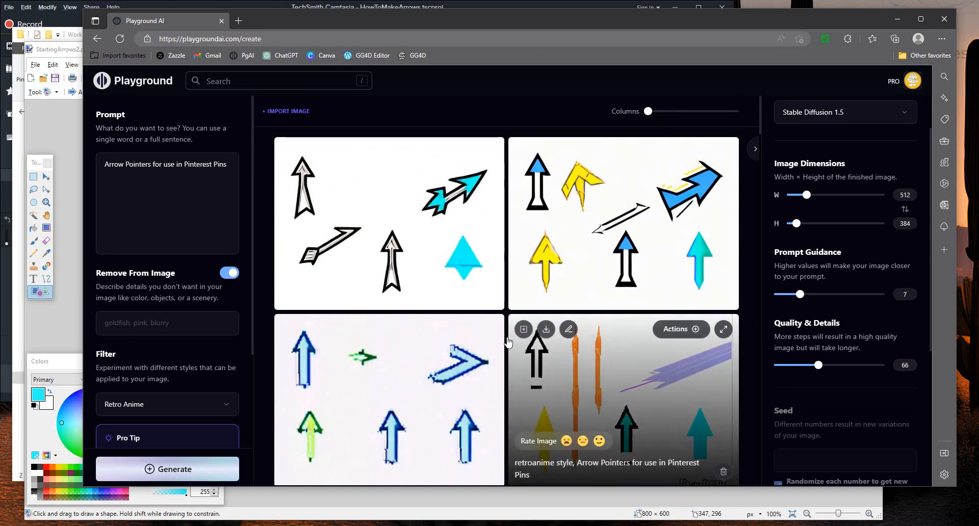
- Raise the image strength to 59 and generate another batch of arrows
scroll(168, 405, down, 4)
drag(129, 409, 161, 410)
click(168, 469)
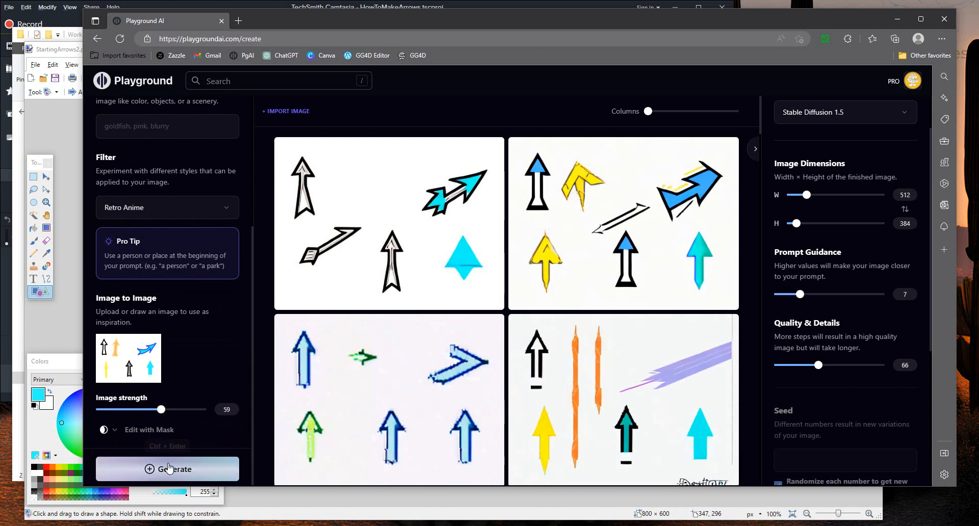
- Change the filter to Ethereal Low poly and generate a batch of arrows with it
scroll(197, 332, up, 4)
scroll(198, 322, down, 2)
scroll(197, 323, down, 1)
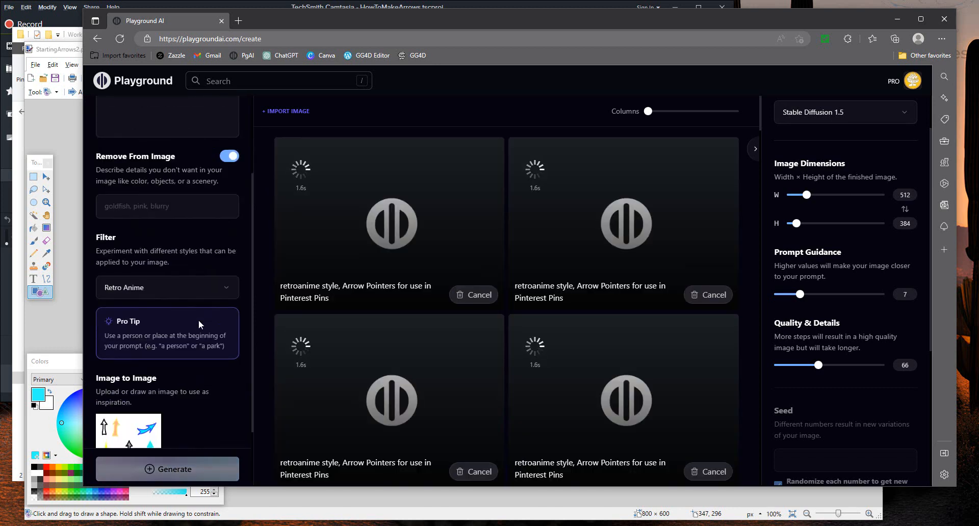
click(223, 289)
scroll(359, 330, down, 2)
scroll(359, 330, up, 2)
scroll(359, 331, down, 4)
scroll(359, 331, down, 5)
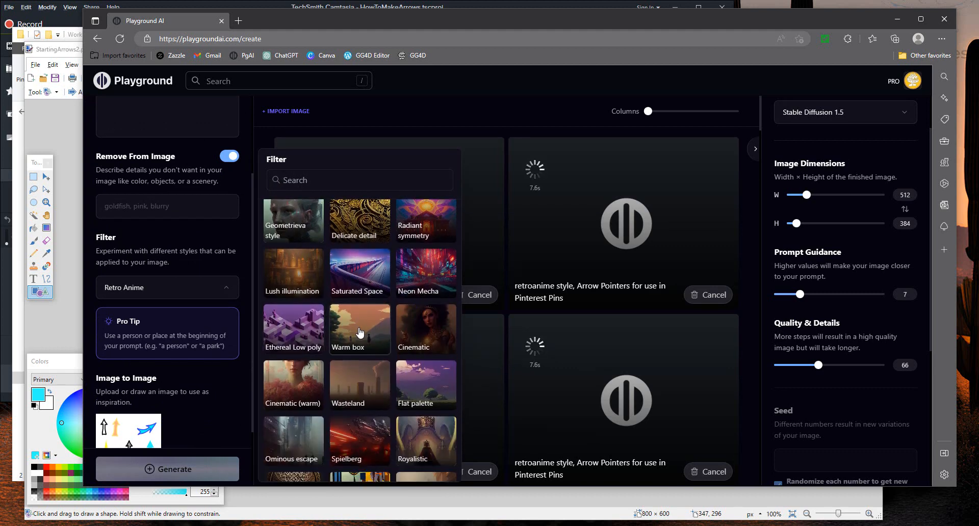
click(294, 331)
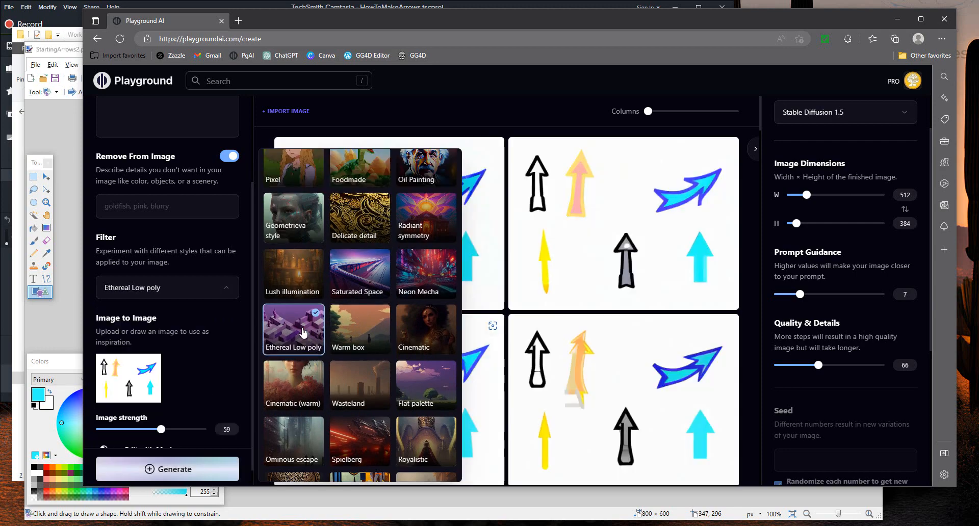
click(199, 468)
- Upscale by 4x the retro anime result with the brown-filled black arrow and notched yellow arrow, download it, and close the preview
scroll(742, 347, down, 5)
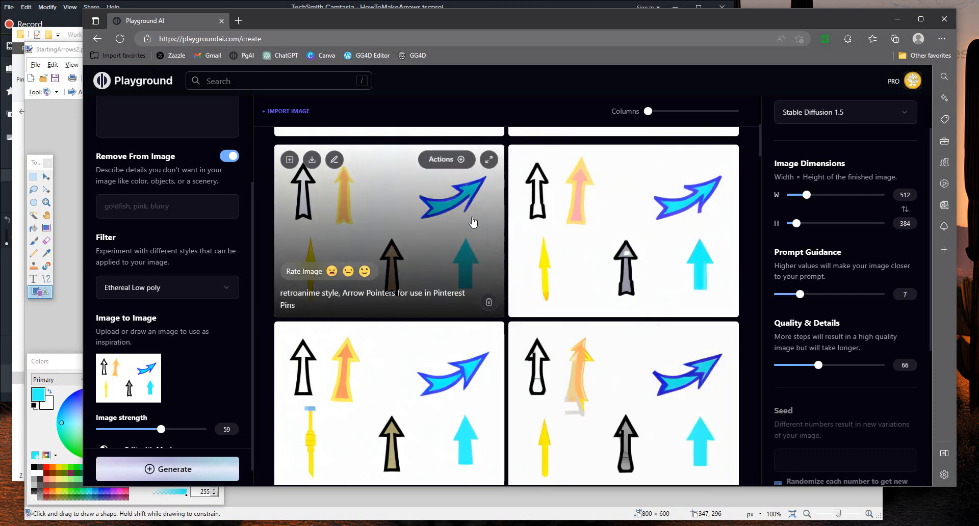
click(441, 160)
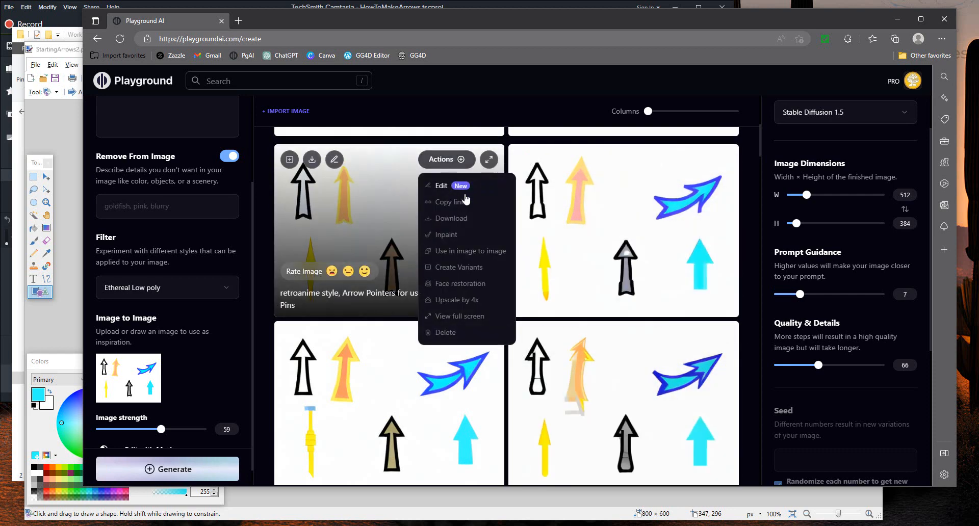
click(442, 300)
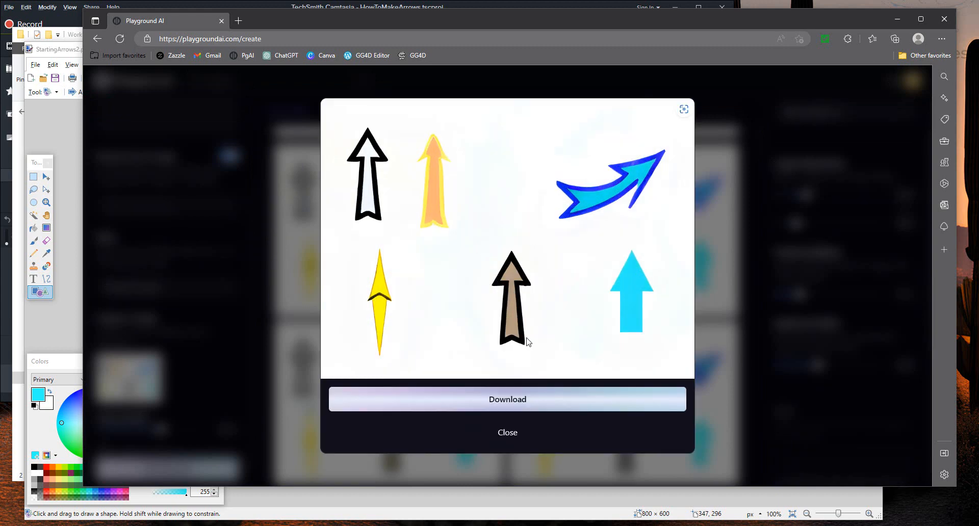
click(507, 406)
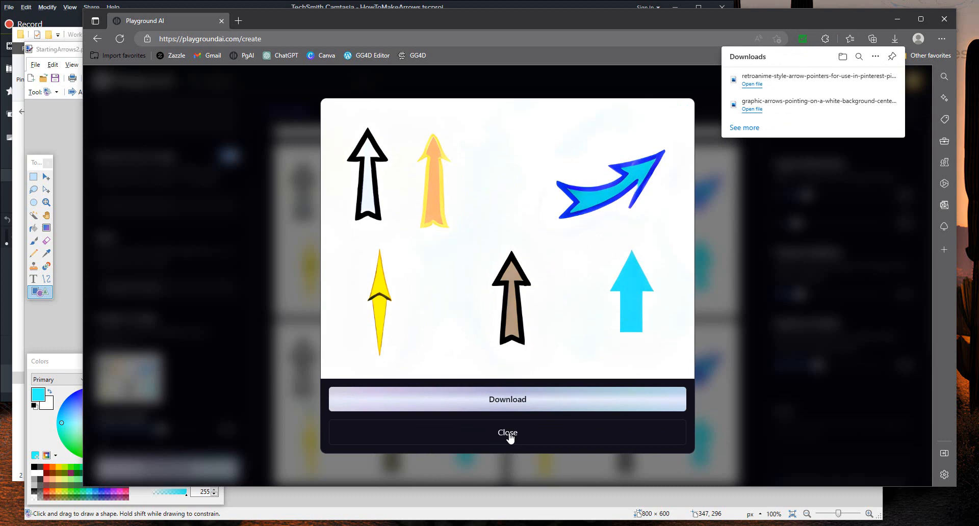
click(508, 434)
scroll(561, 408, up, 2)
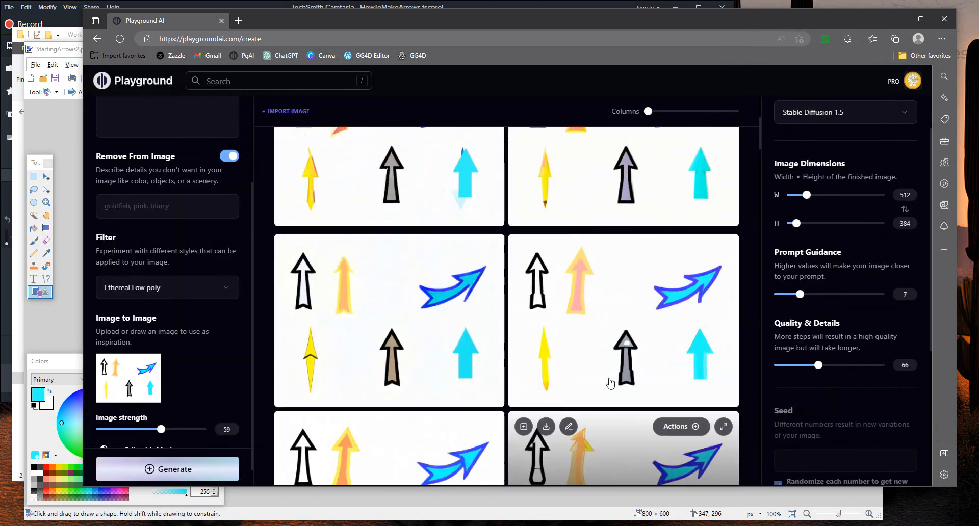
- Lower the image strength to 21 and generate a batch of arrows with the Ethereal Low poly filter
scroll(610, 384, up, 3)
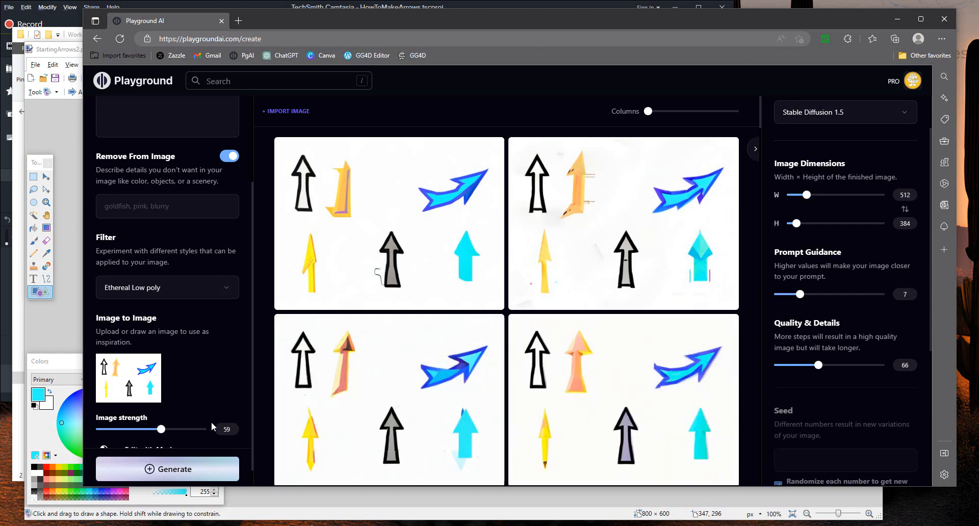
drag(161, 430, 119, 431)
click(168, 468)
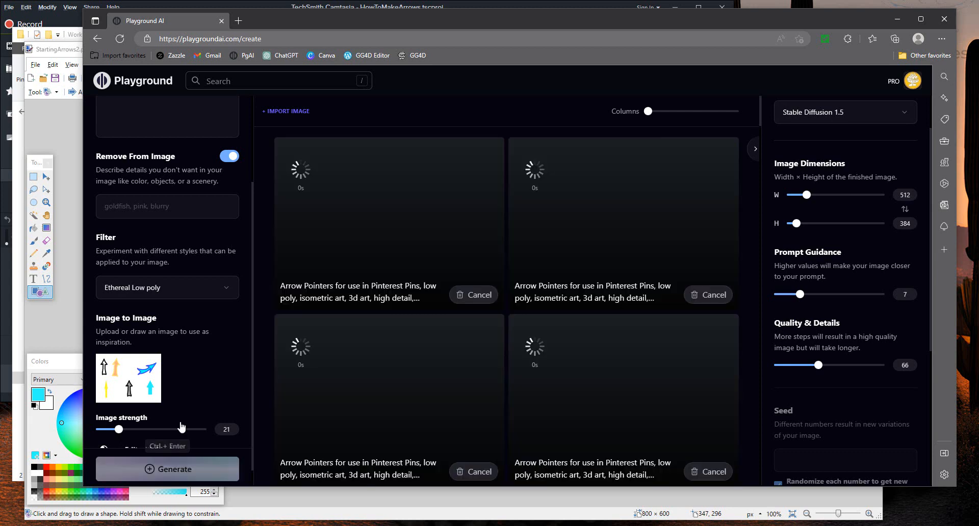
- Change the filter to Flat palette and generate a batch of arrows with it
click(224, 294)
scroll(387, 357, down, 5)
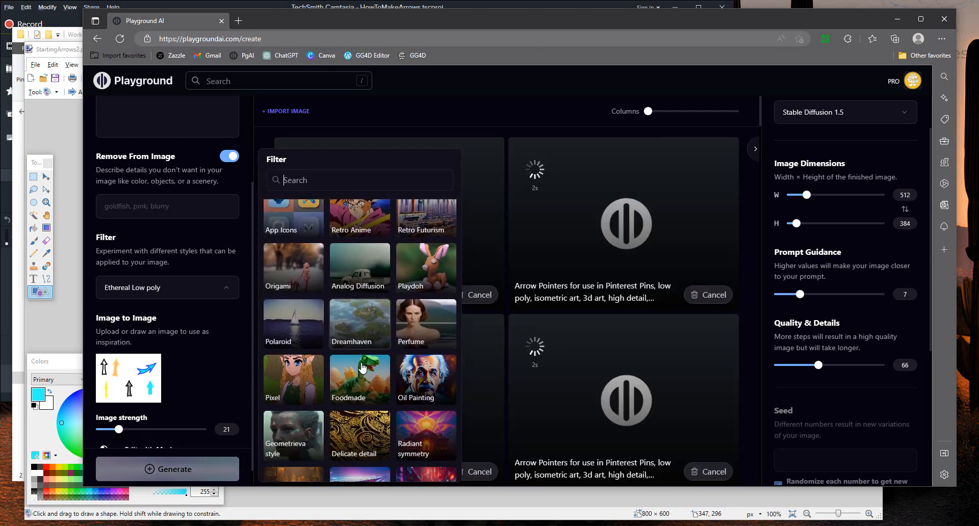
scroll(423, 383, down, 1)
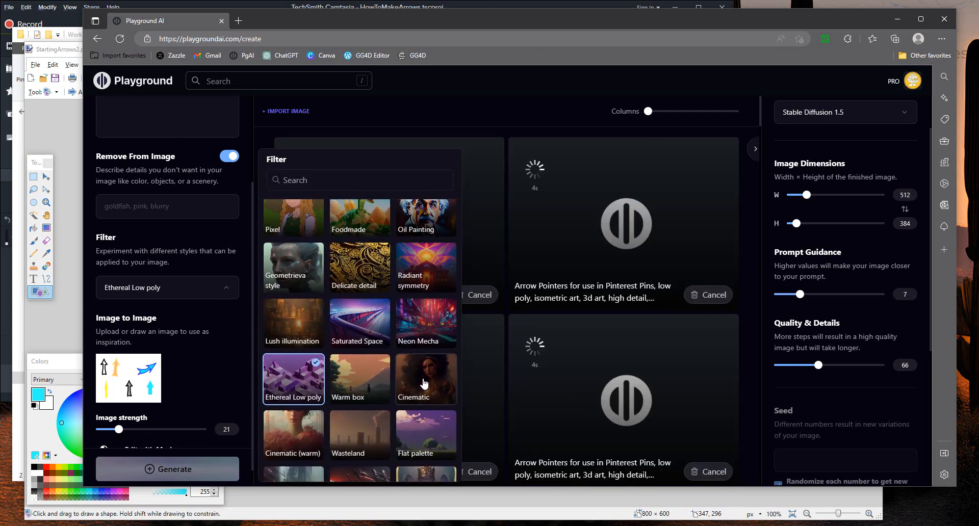
scroll(423, 383, down, 1)
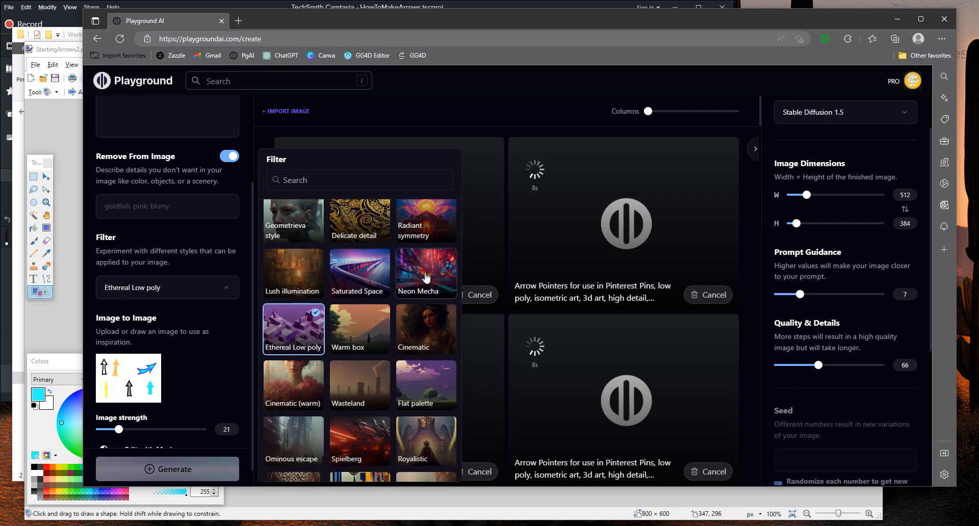
click(411, 395)
click(209, 466)
scroll(539, 395, down, 8)
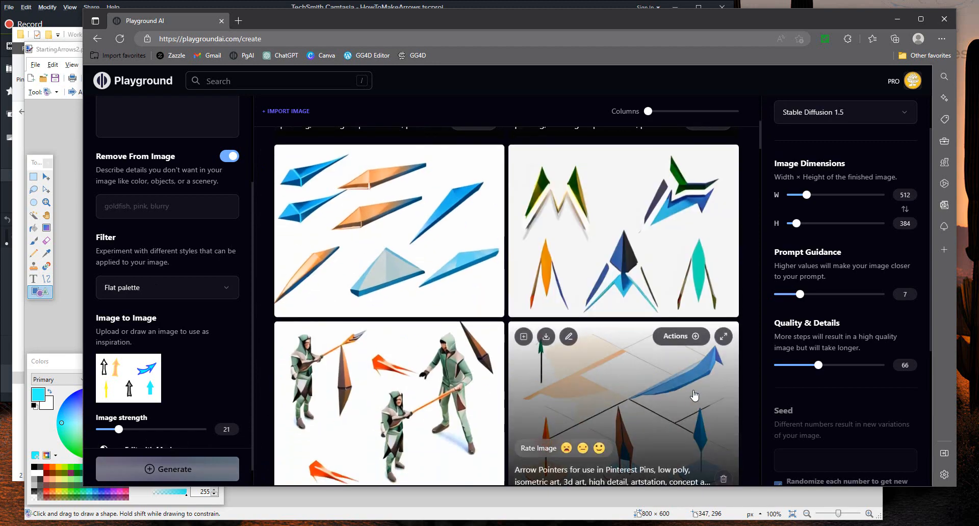
- Raise the image strength to 55 and generate another batch with the Flat palette filter
scroll(172, 411, down, 1)
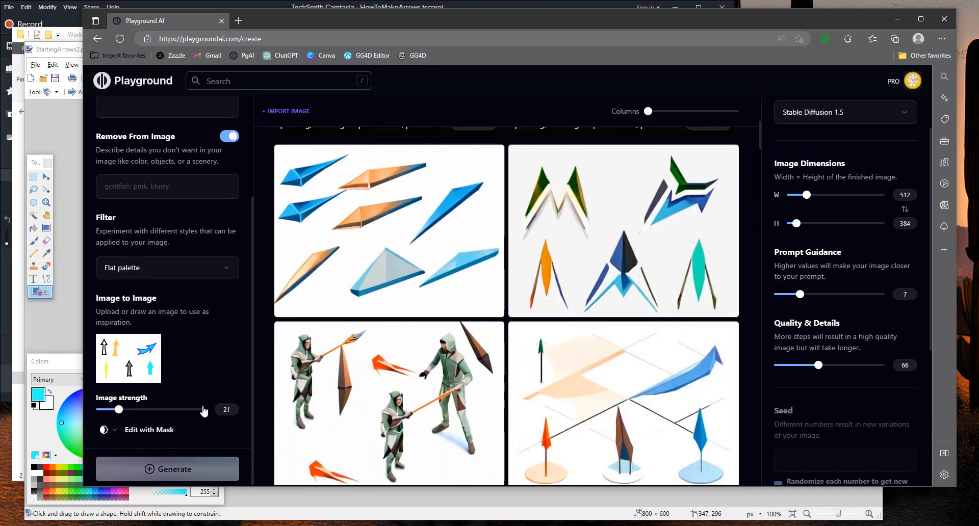
drag(119, 409, 157, 411)
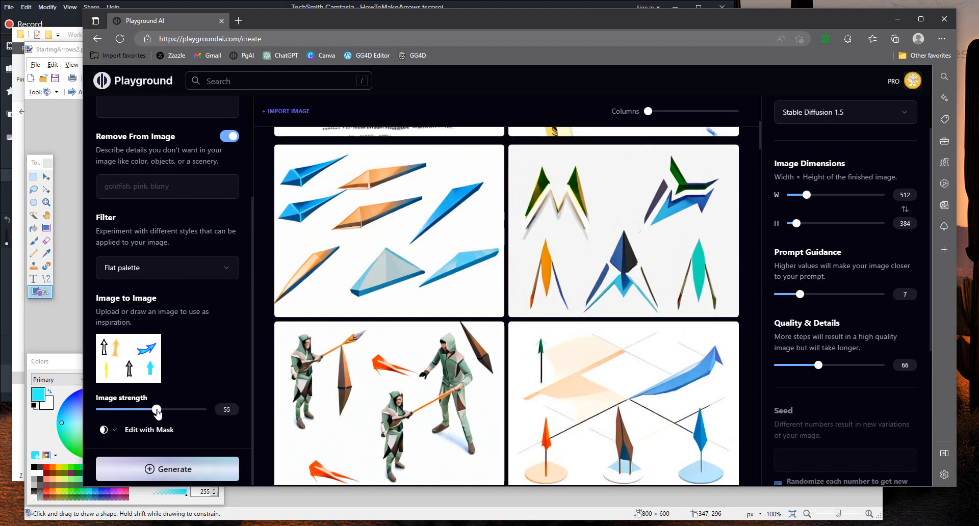
click(164, 467)
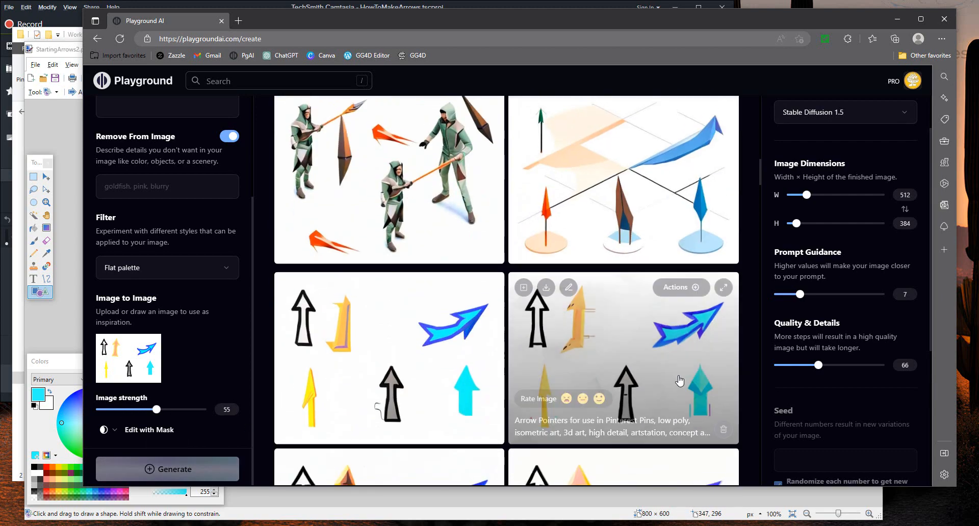
- Look over the recent Ethereal Low poly and Flat palette results and compare the arrow shapes at different image strengths
scroll(680, 352, down, 4)
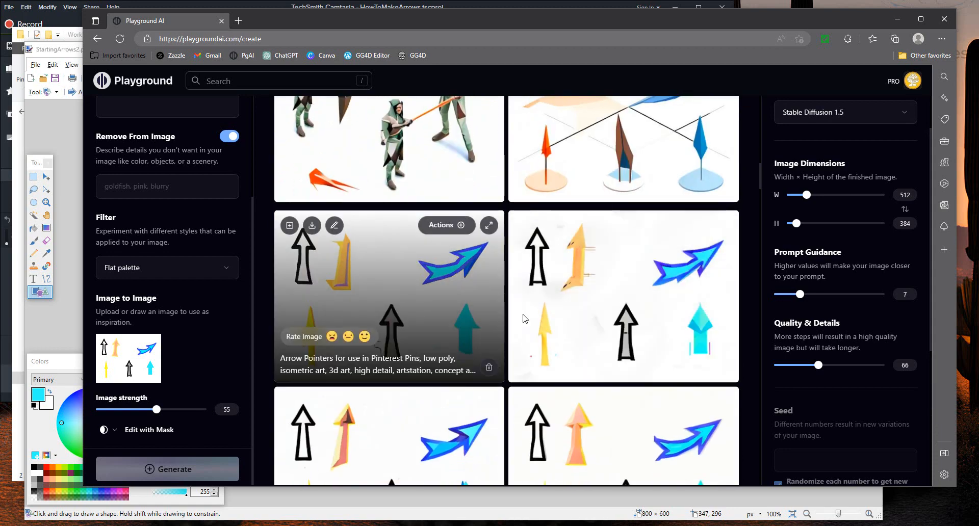
scroll(704, 397, up, 5)
scroll(705, 397, up, 8)
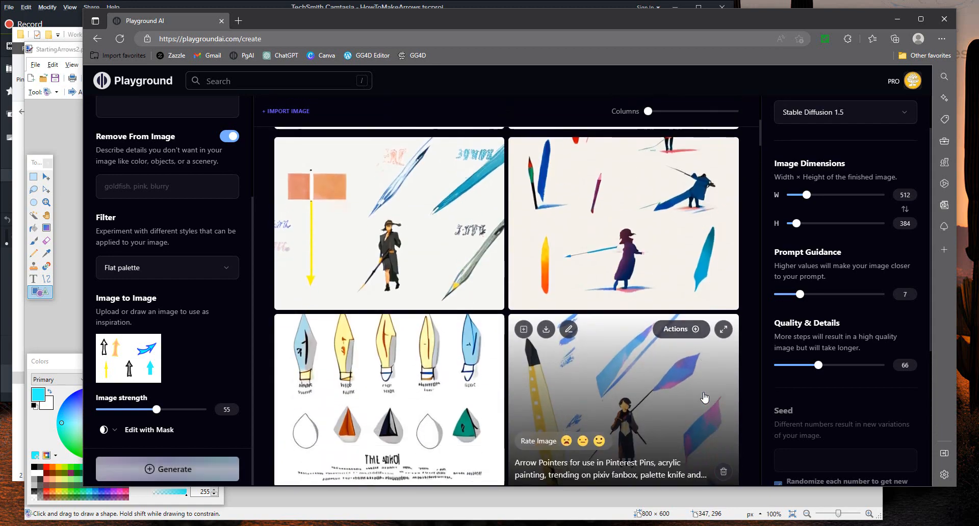
scroll(769, 398, down, 3)
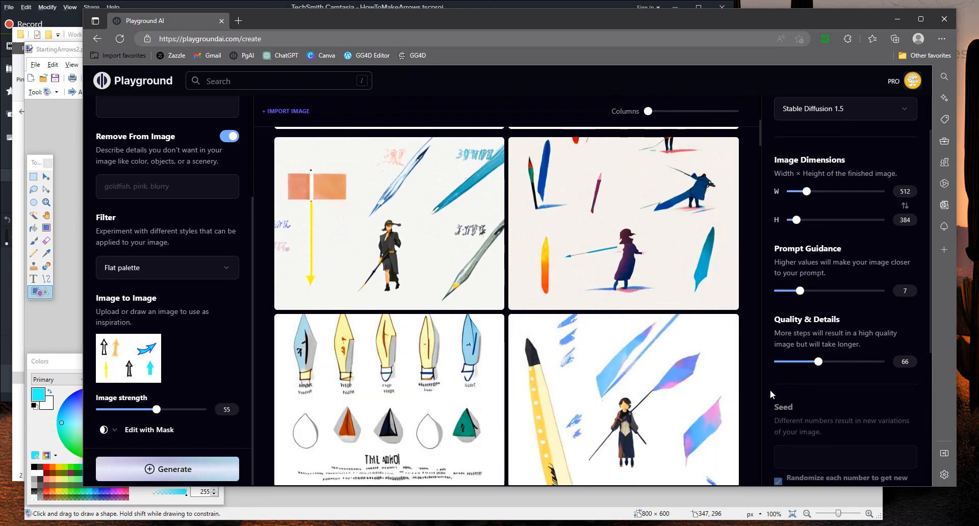
scroll(734, 394, down, 1)
scroll(733, 394, down, 1)
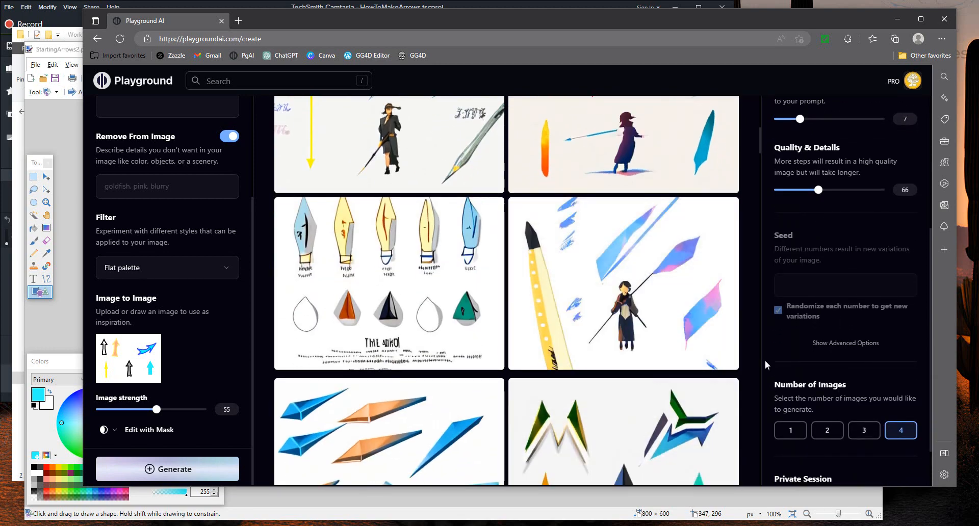
scroll(803, 352, up, 3)
mouse_move(659, 394)
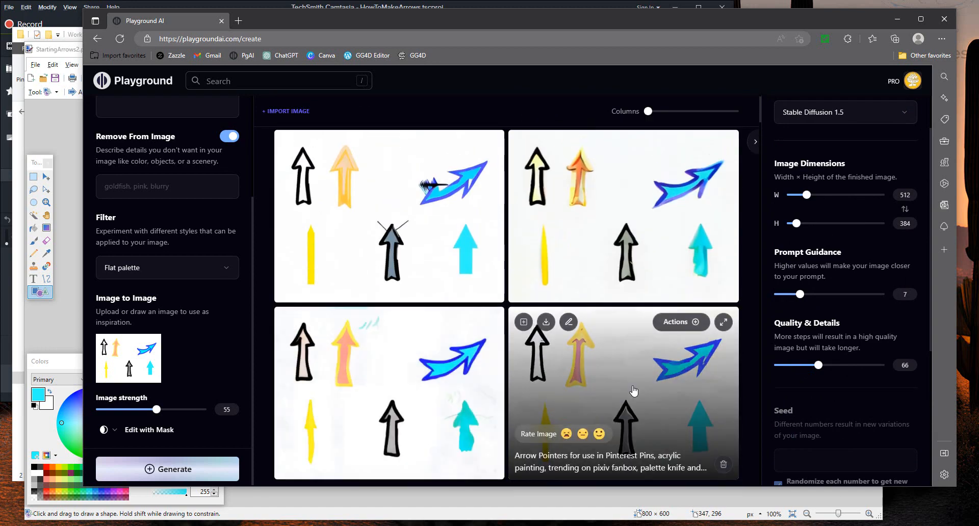
- Increase the image strength to 66 and generate a further Flat palette batch of arrows
drag(157, 410, 169, 410)
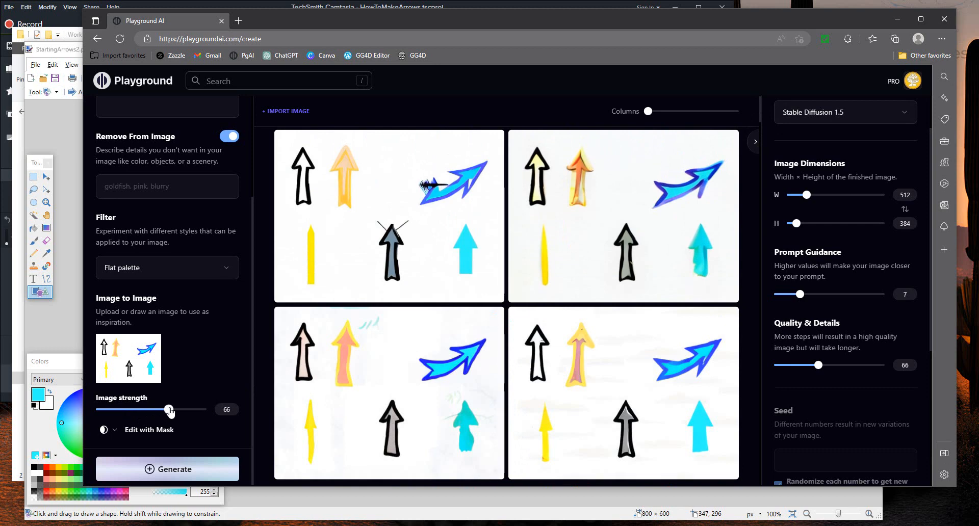
click(154, 468)
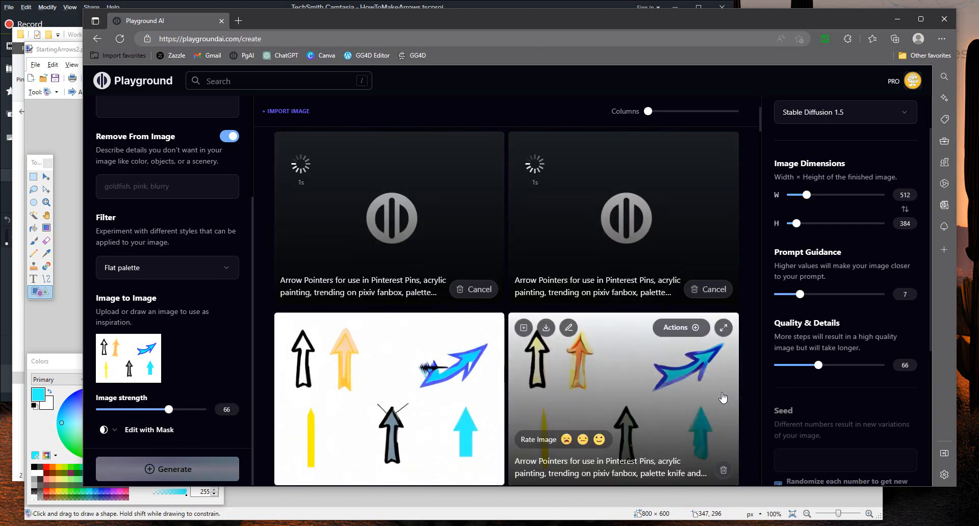
scroll(722, 398, down, 1)
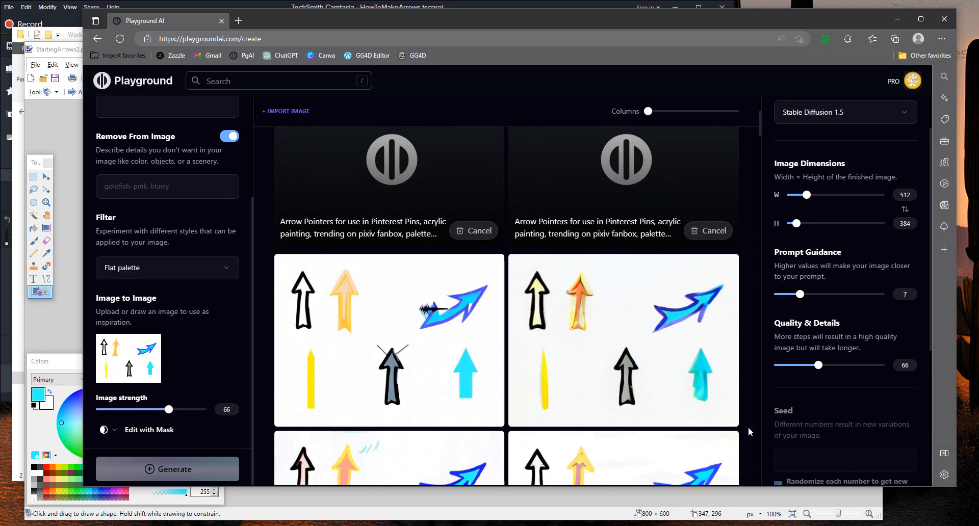
- Change the prompt to "Simple Arrow Pointers for use in Pinterest Pins" and generate a batch of arrows
scroll(171, 205, up, 3)
click(105, 164)
text(Simple Arrow Pointers for use in Pinterest Pins)
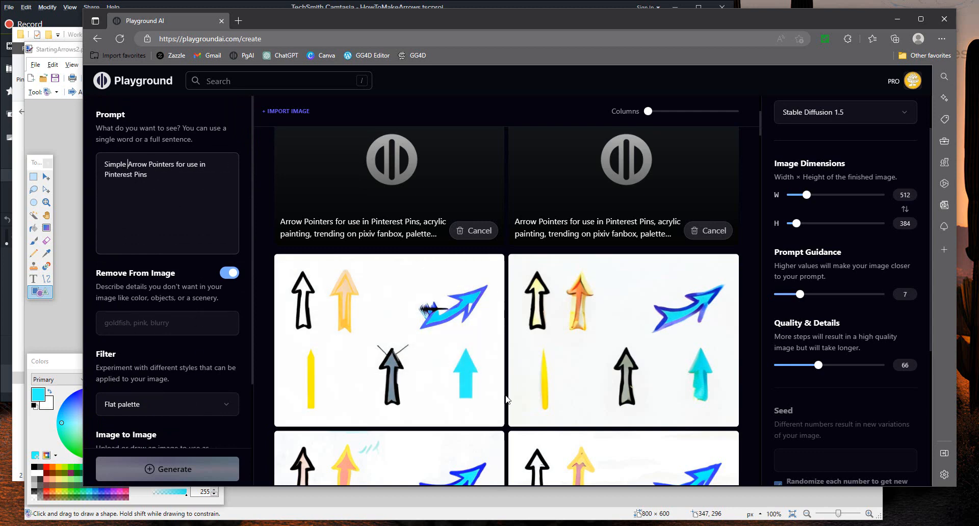
- Examine the arrows generated with the simplified prompt and compare them with the previous Flat palette batch
scroll(753, 372, down, 1)
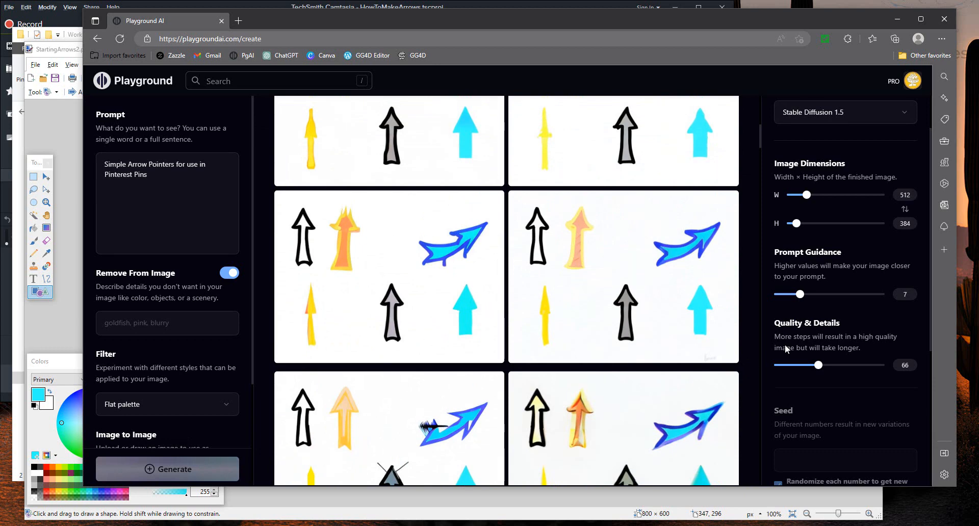
scroll(787, 348, up, 1)
scroll(752, 341, up, 2)
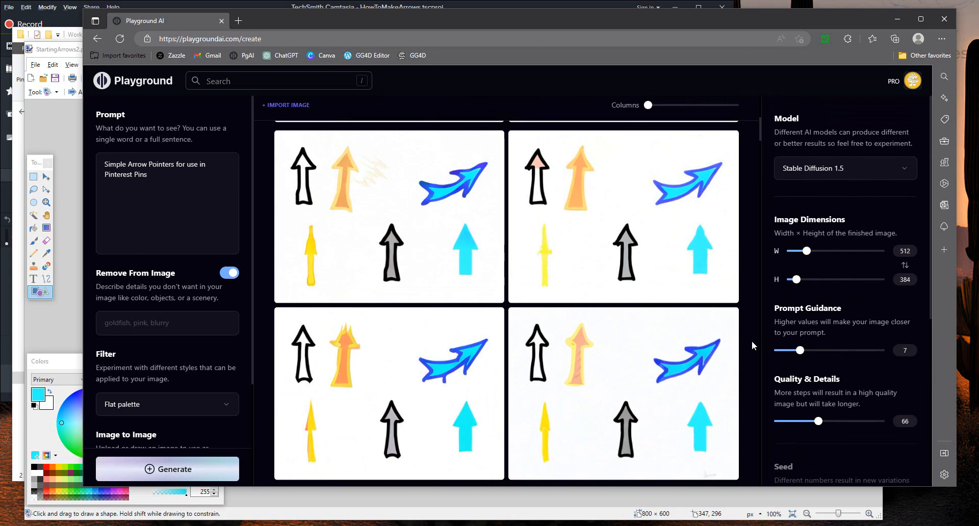
scroll(751, 341, up, 1)
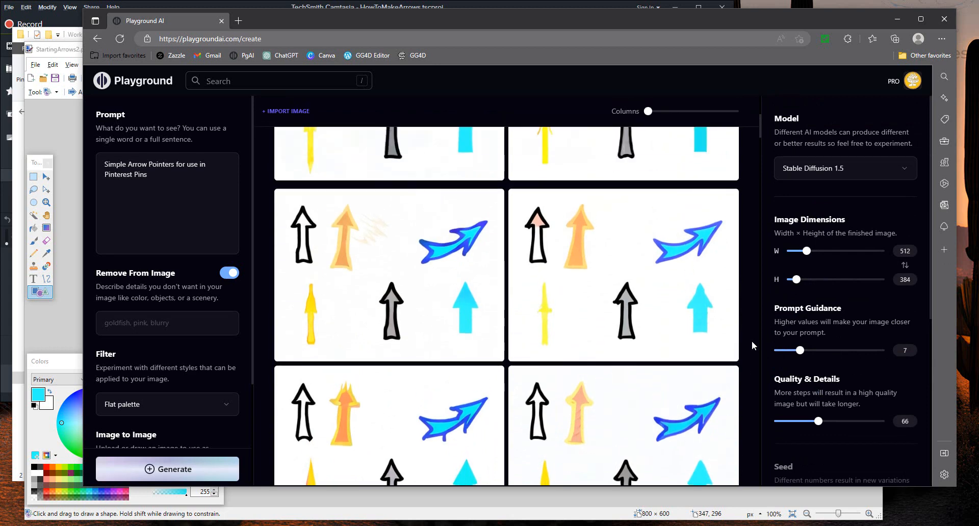
scroll(752, 341, up, 1)
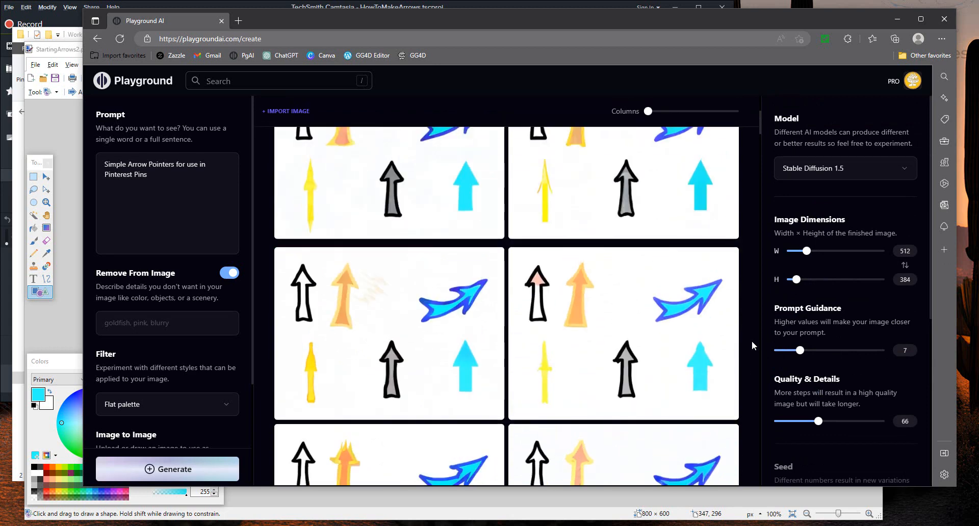
scroll(711, 347, down, 1)
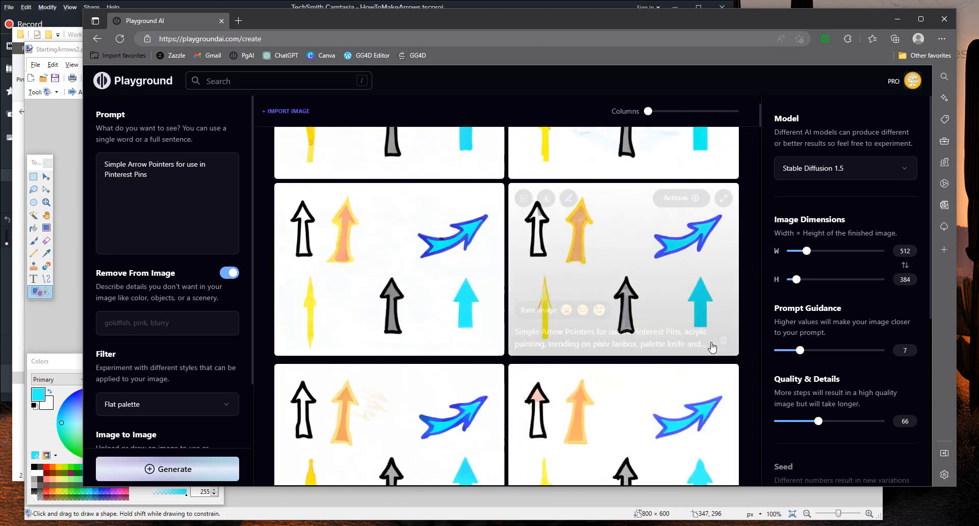
scroll(725, 347, down, 1)
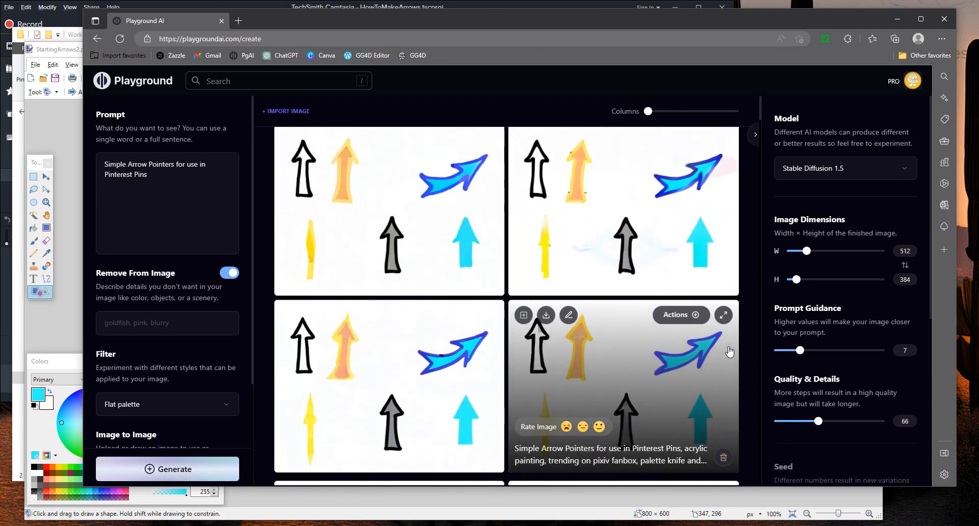
scroll(731, 352, up, 1)
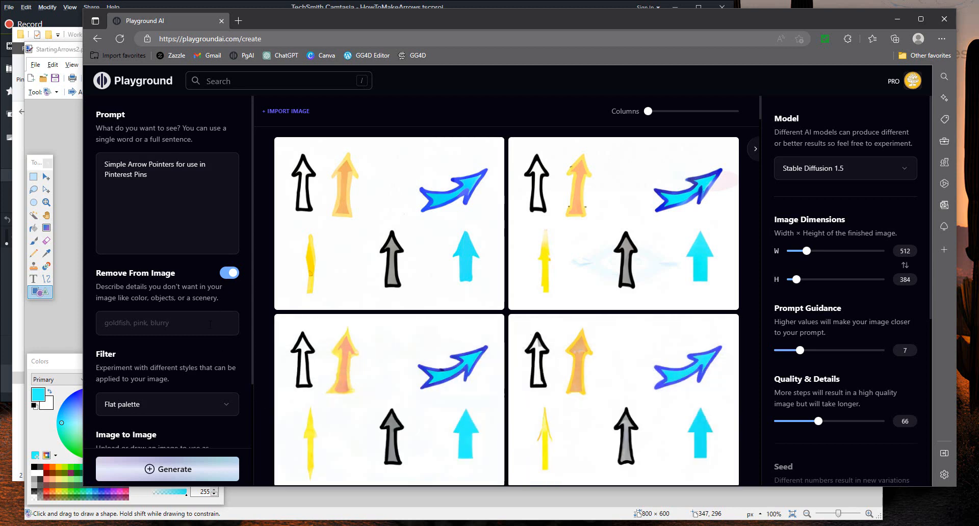
- Change the filter to Wall Art and generate a batch of arrows with it
scroll(209, 373, down, 3)
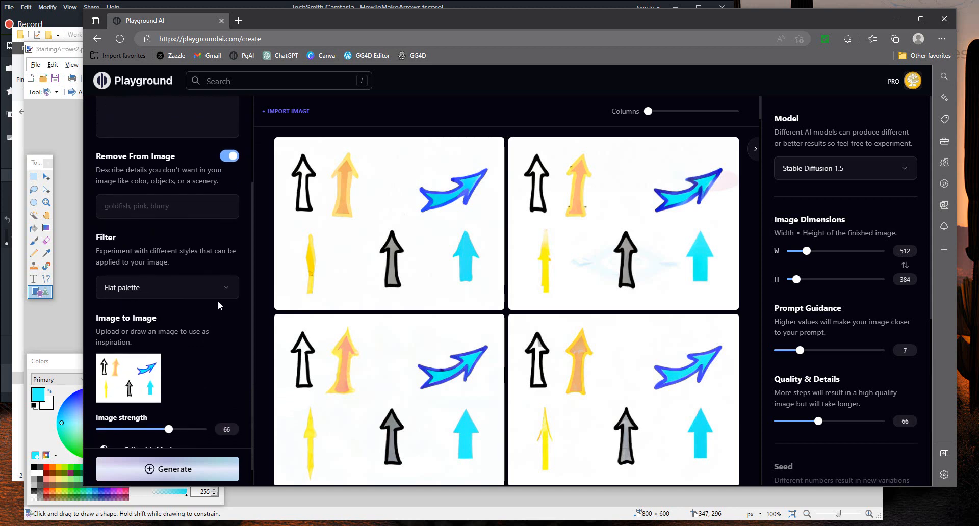
click(222, 292)
scroll(397, 397, down, 5)
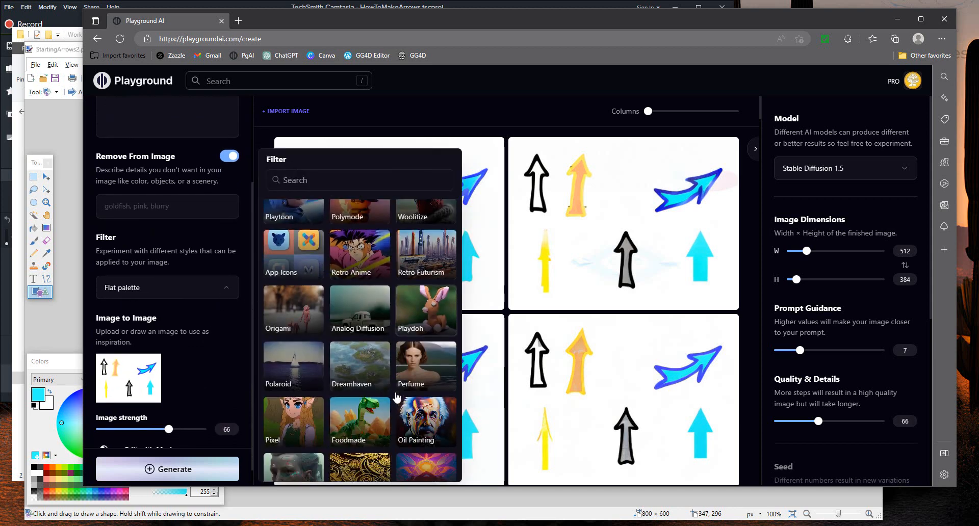
scroll(396, 397, down, 5)
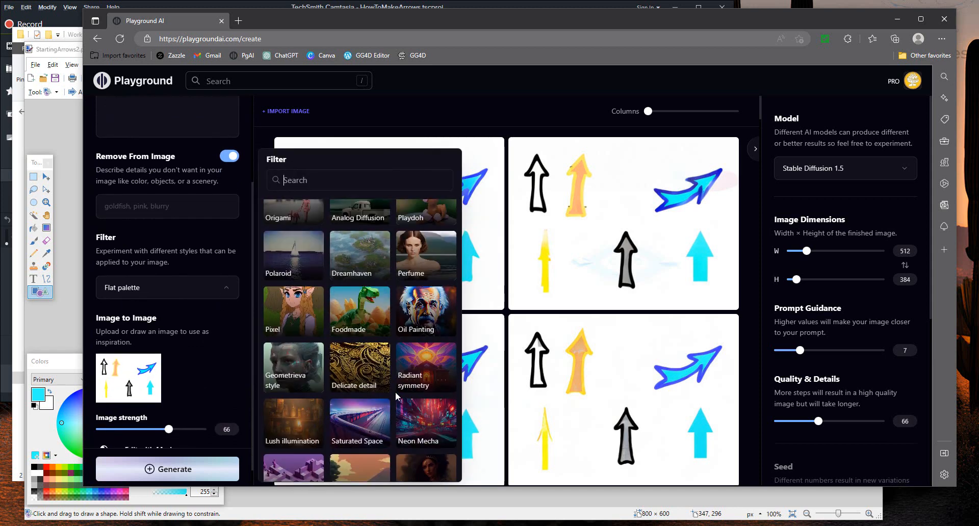
scroll(397, 396, down, 1)
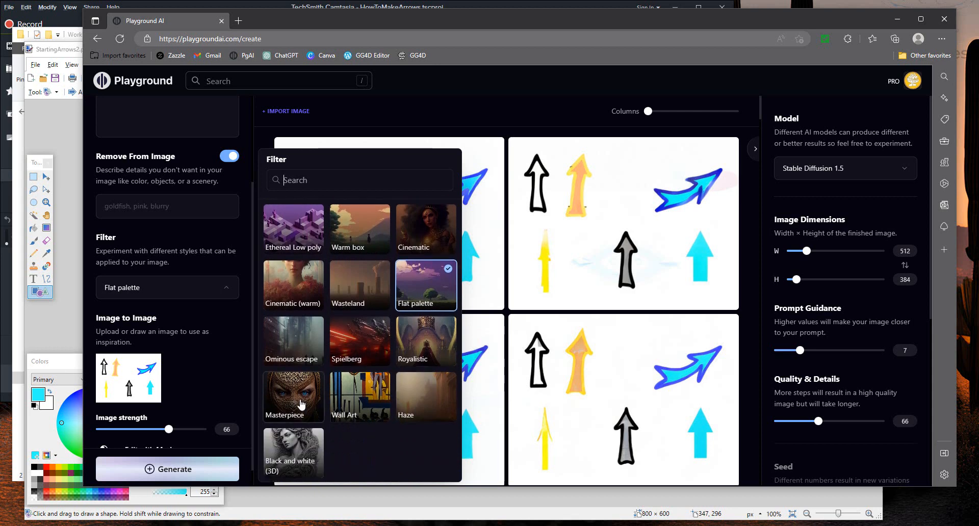
click(354, 400)
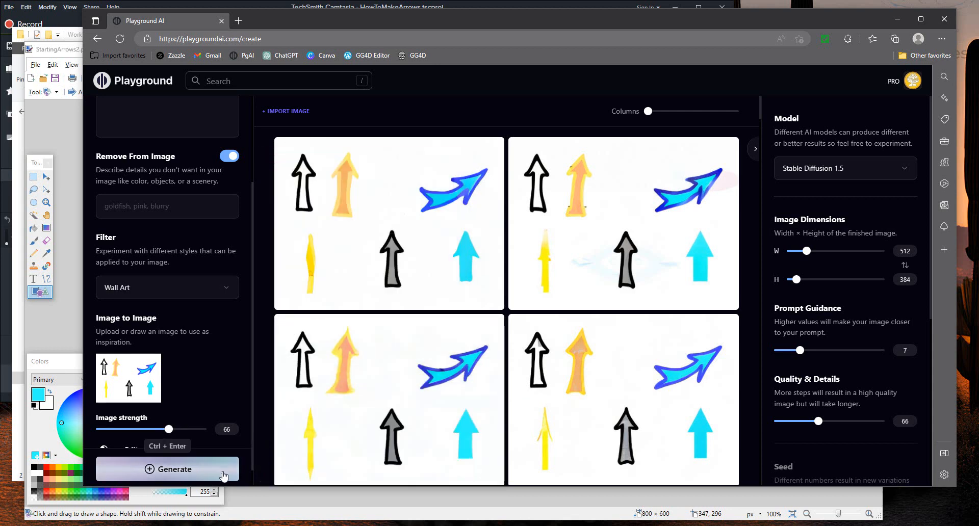
click(224, 475)
- Lower the image strength to 37 and generate another batch with the Wall Art filter
drag(167, 431, 136, 431)
scroll(500, 397, down, 4)
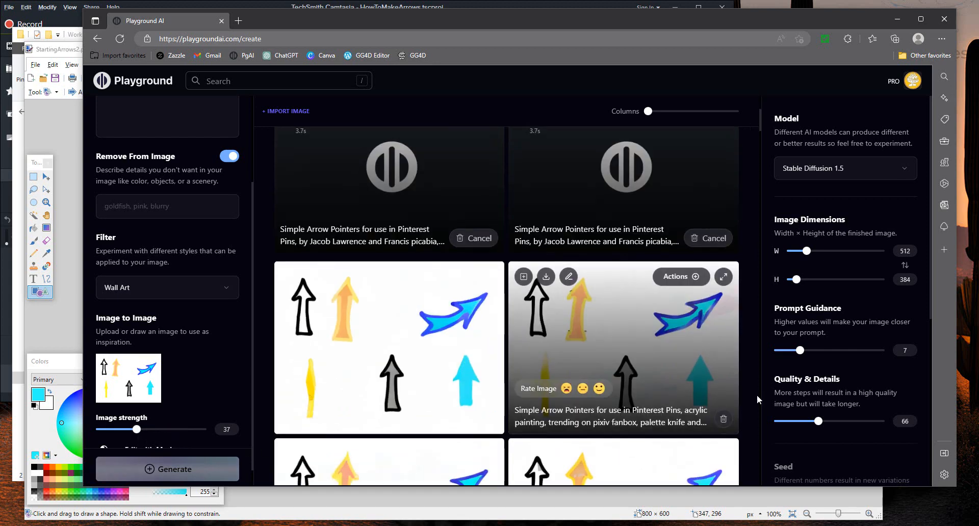
scroll(773, 394, down, 1)
scroll(734, 398, down, 2)
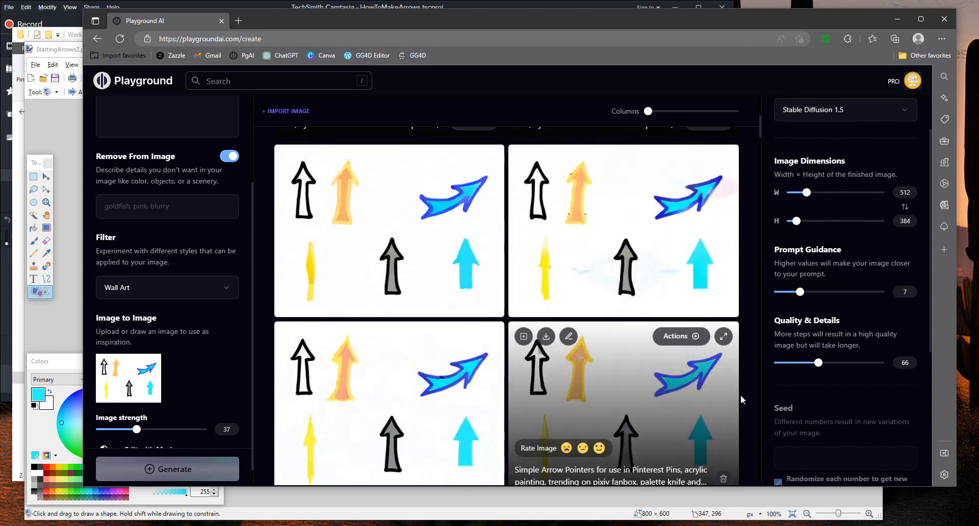
scroll(742, 395, down, 2)
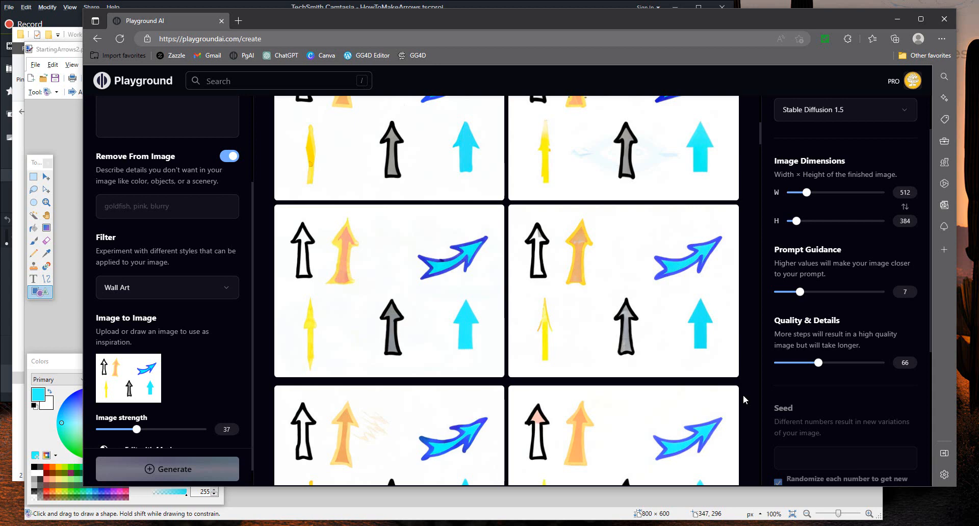
key(ctrl+Return)
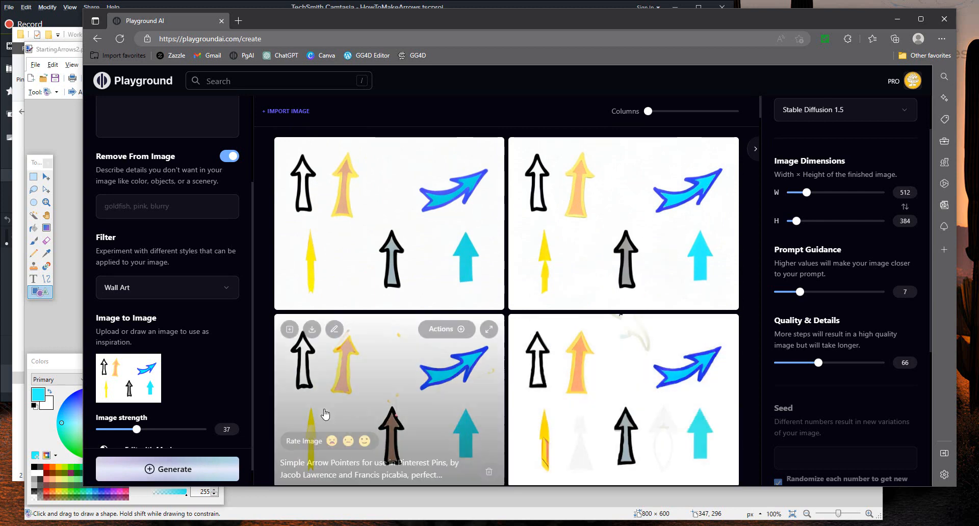
click(157, 462)
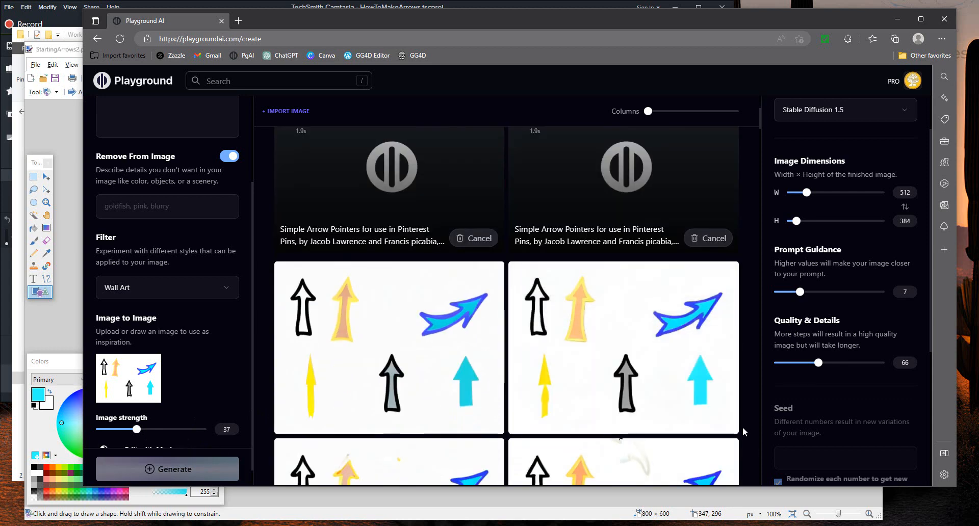
- Review the generated arrows and generate another batch with the Wall Art filter at image strength 37
scroll(743, 427, down, 1)
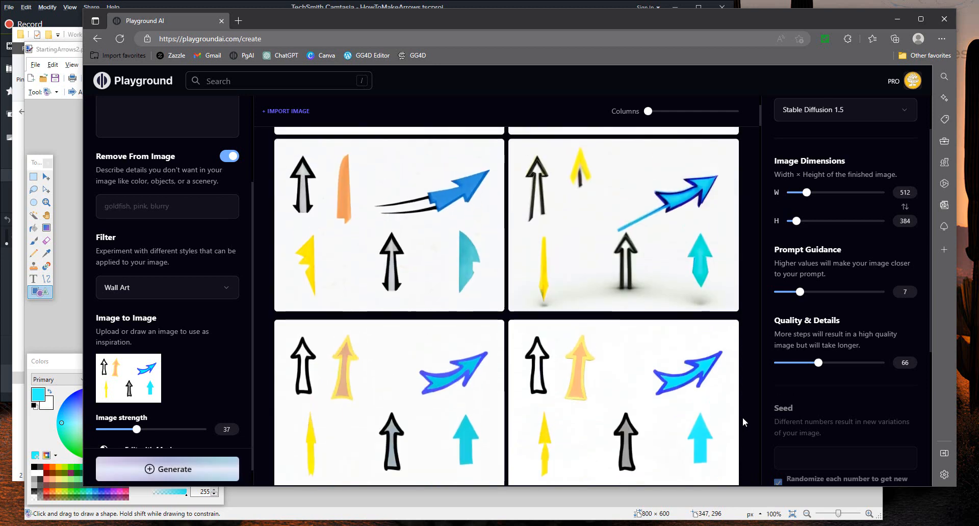
scroll(744, 422, up, 3)
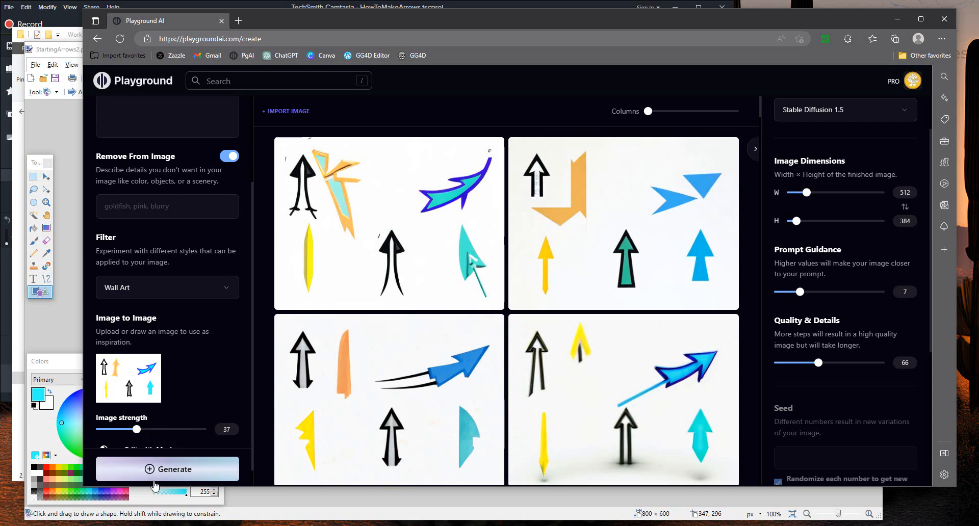
click(148, 460)
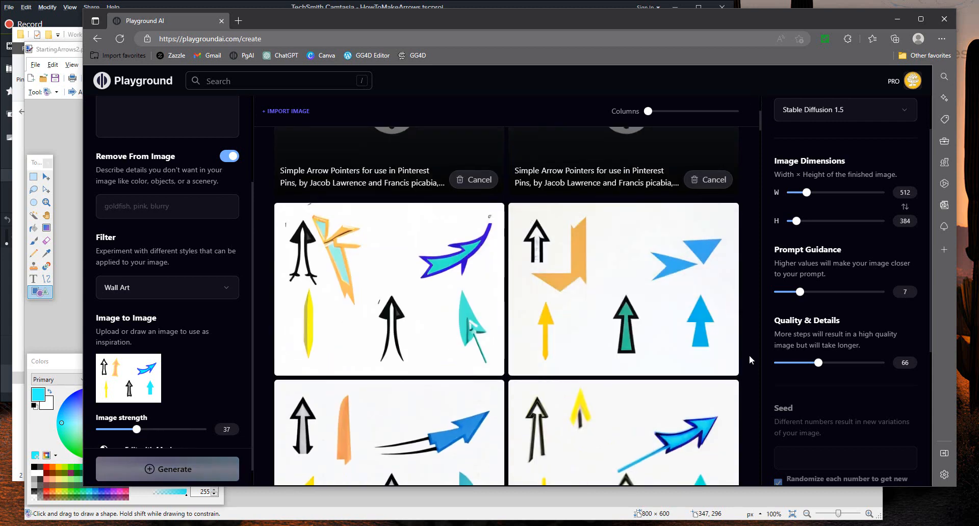
- Upscale the Wall Art image with the green, black-outlined arrow by 4x and download the enlarged version
mouse_move(656, 348)
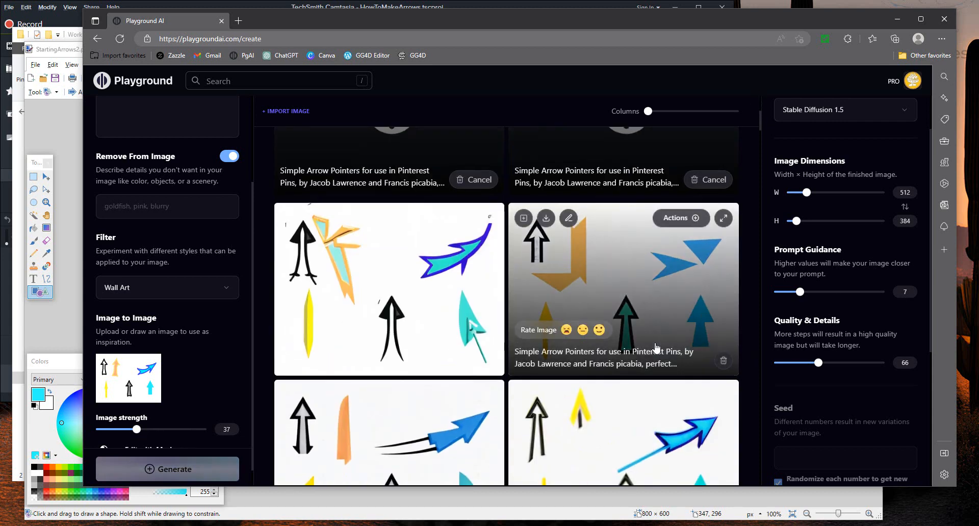
click(674, 219)
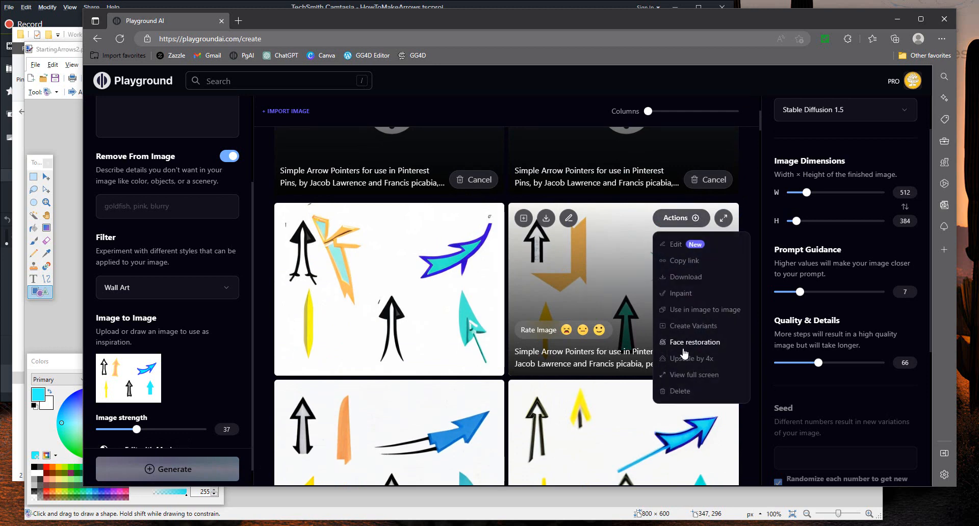
click(713, 360)
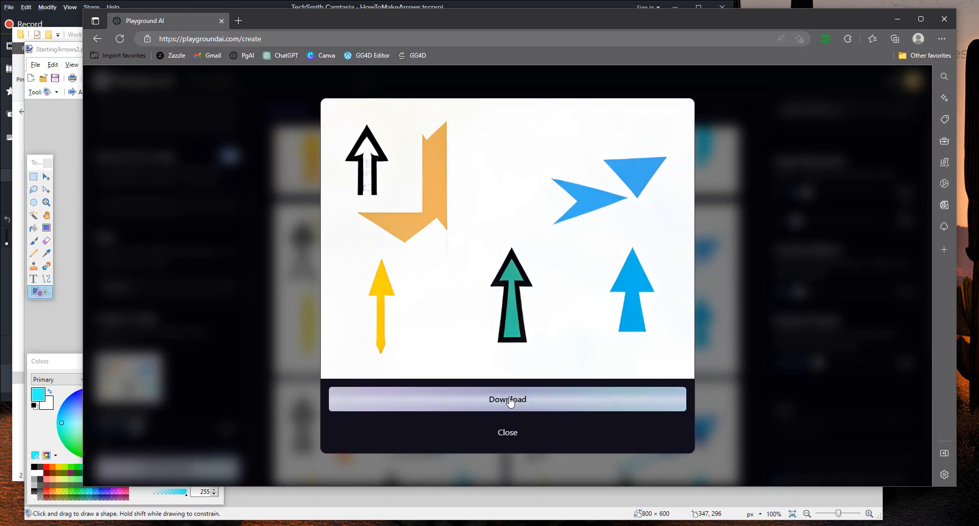
click(511, 399)
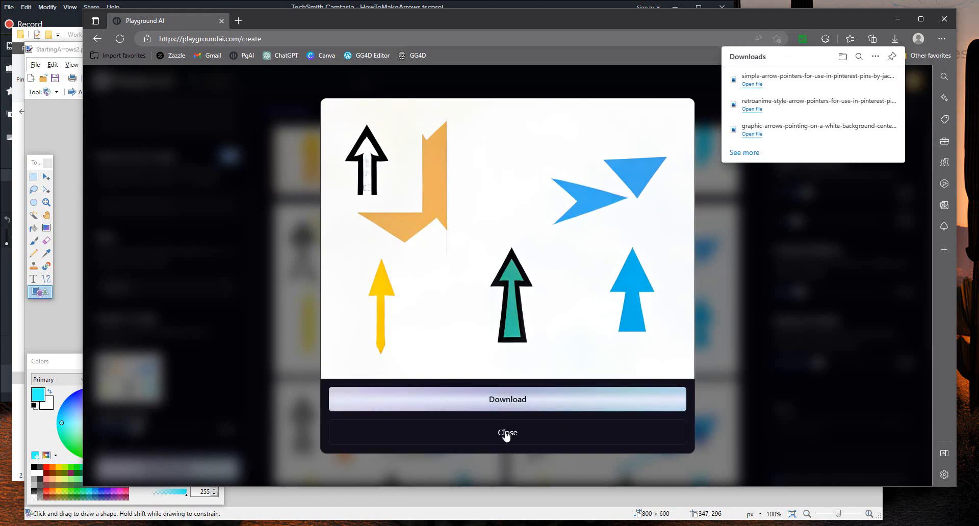
click(506, 433)
- Raise the image strength to 54 and generate a new batch with the Wall Art filter
scroll(720, 398, up, 3)
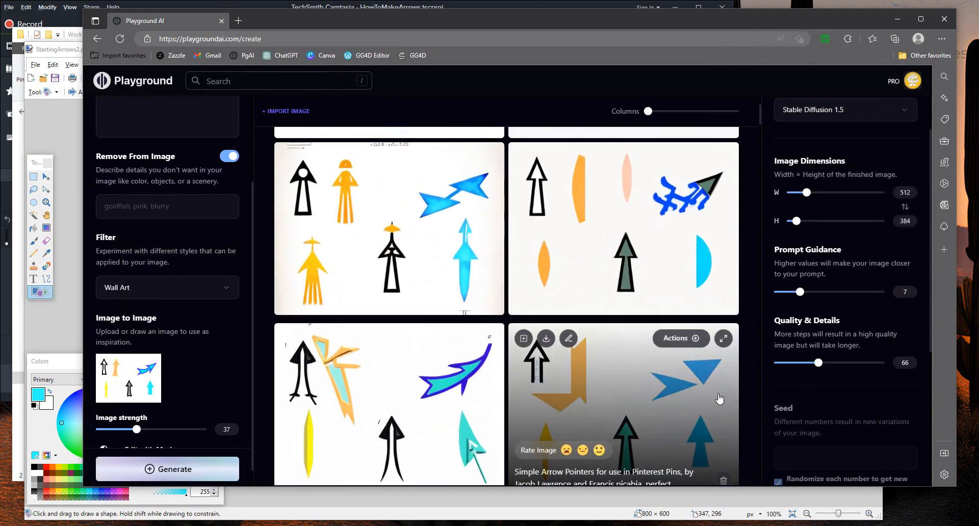
scroll(719, 399, up, 3)
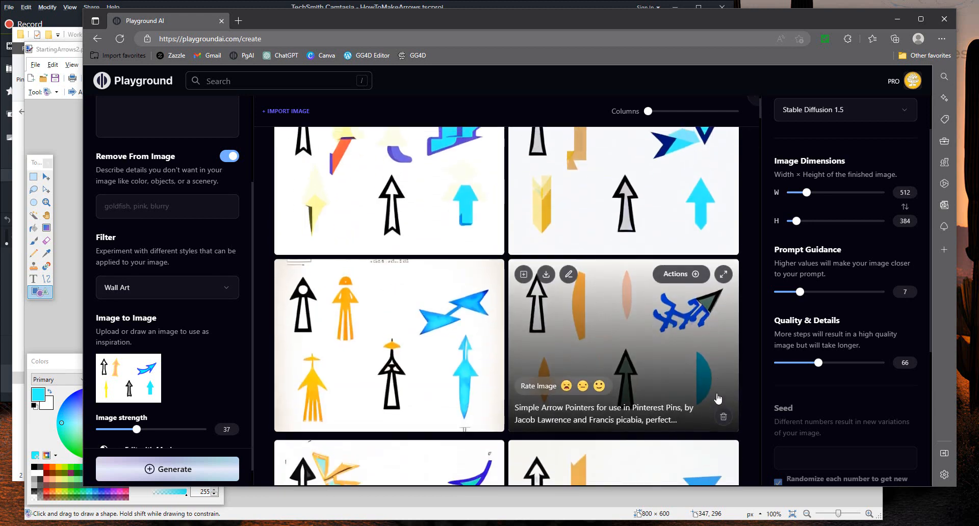
drag(136, 429, 155, 430)
click(158, 469)
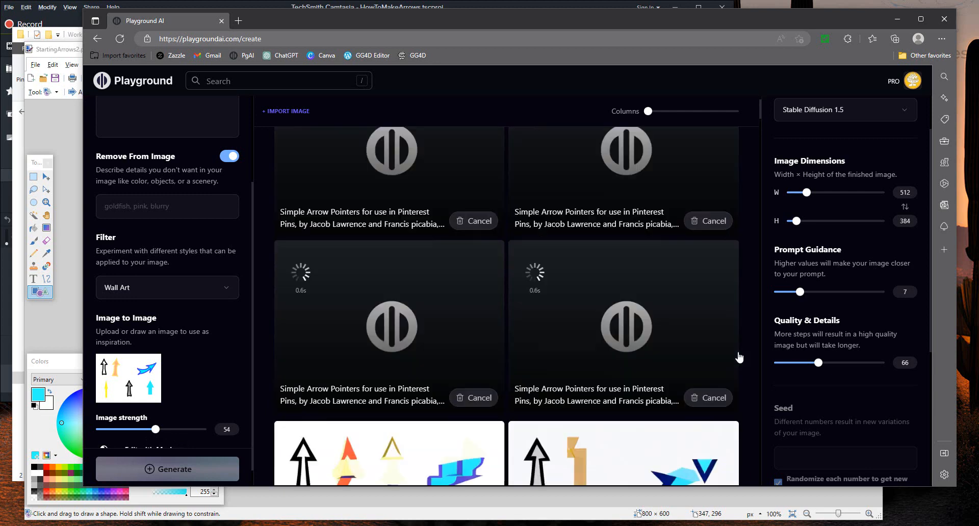
- Change the filter to Cinematic and generate a batch of arrows with it at image strength 54
scroll(208, 301, up, 2)
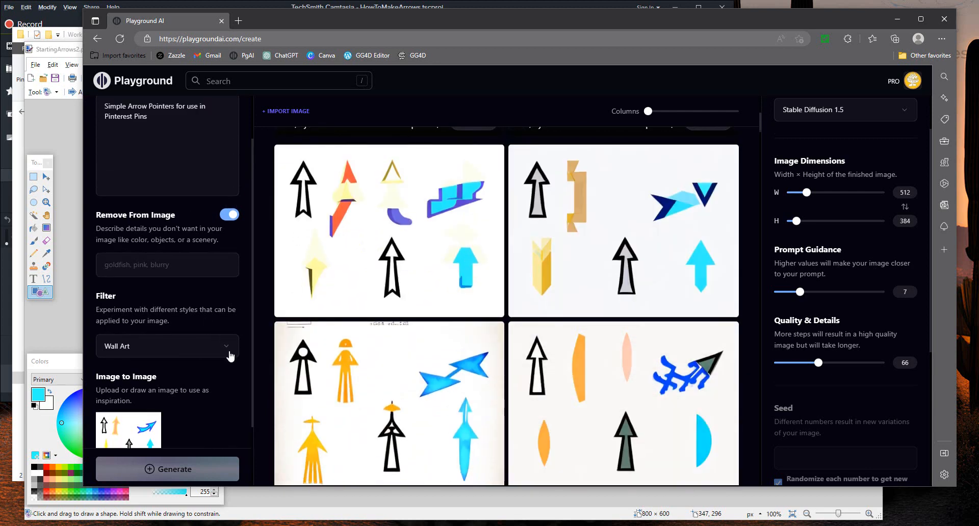
click(230, 352)
scroll(427, 342, down, 5)
scroll(427, 342, down, 5)
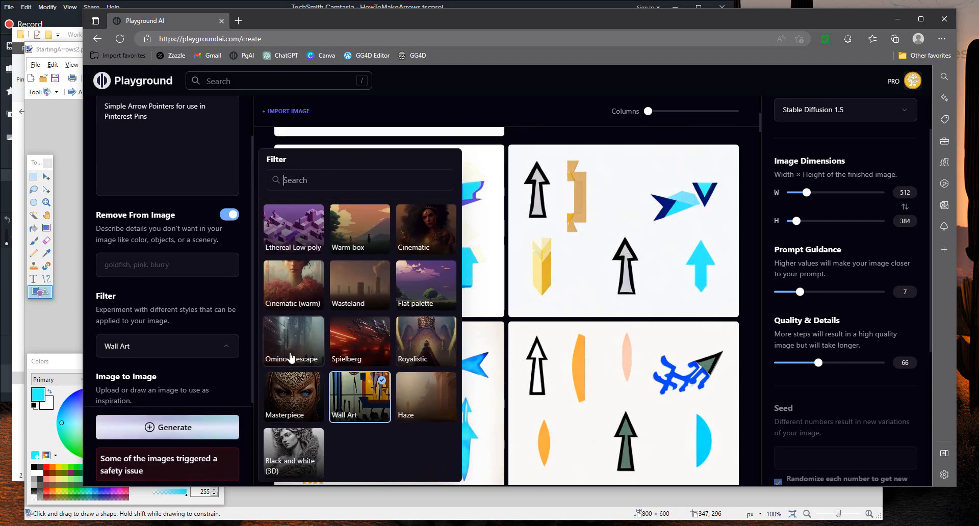
scroll(415, 305, up, 1)
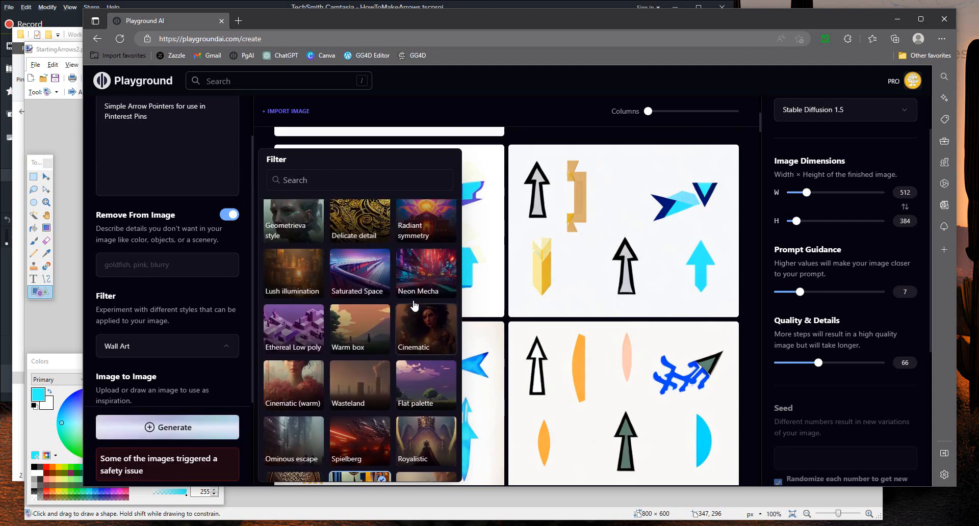
click(415, 305)
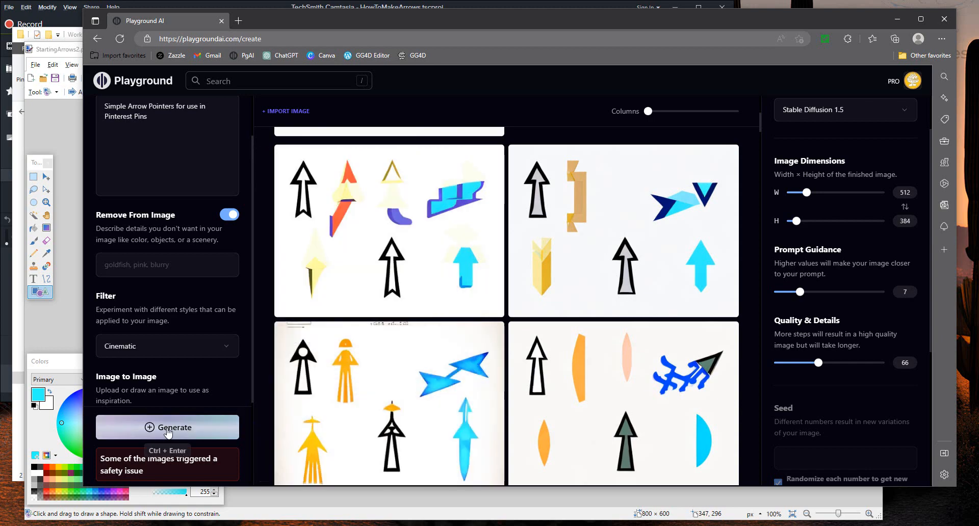
click(197, 420)
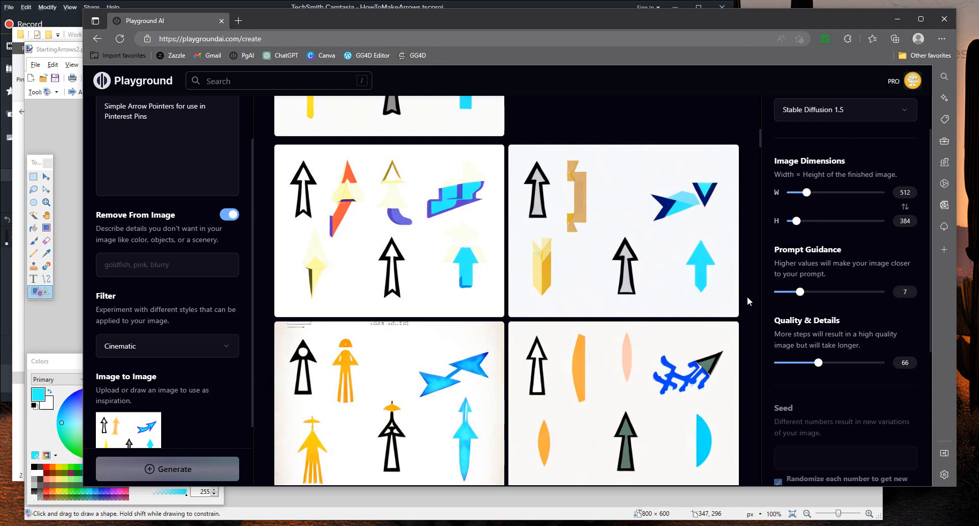
- Review the Cinematic arrows, raise the image strength to 65 and generate another batch
scroll(745, 316, down, 3)
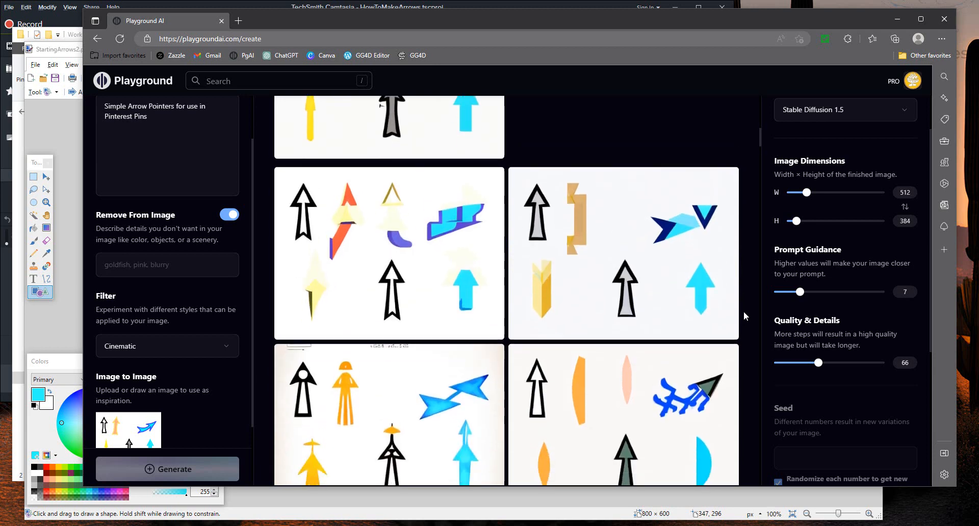
scroll(744, 317, up, 1)
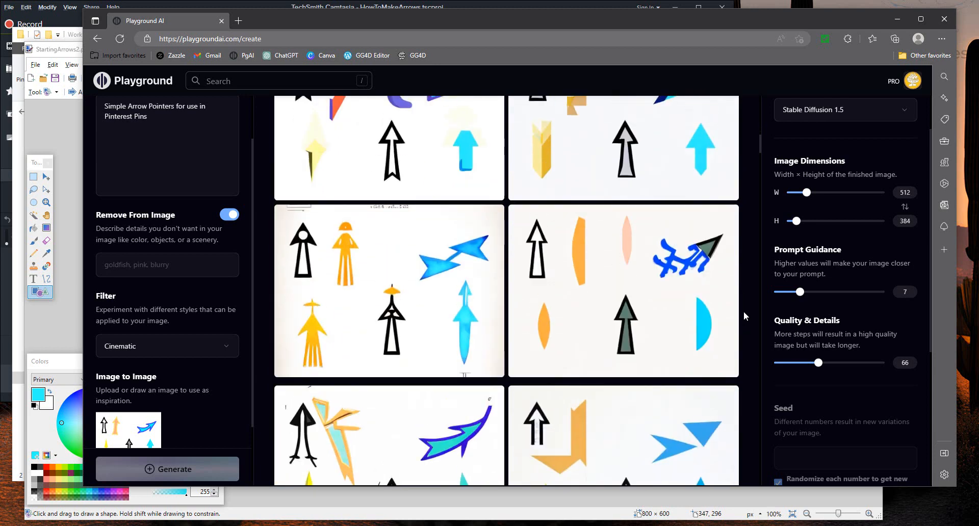
scroll(745, 316, up, 2)
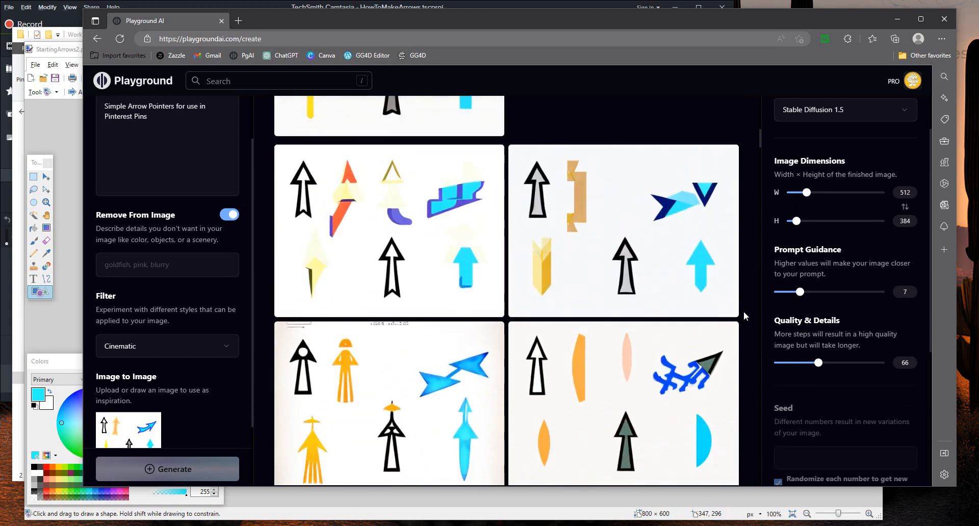
scroll(718, 319, up, 6)
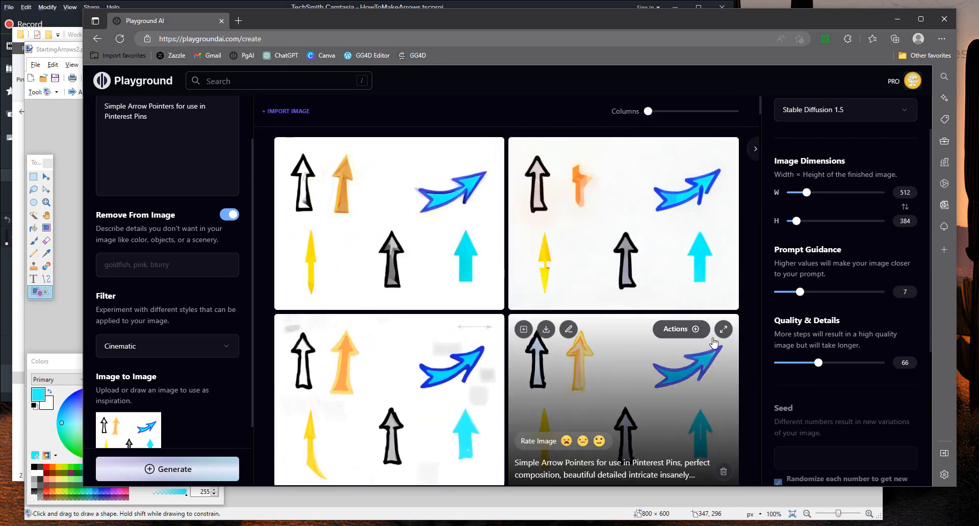
scroll(714, 343, down, 1)
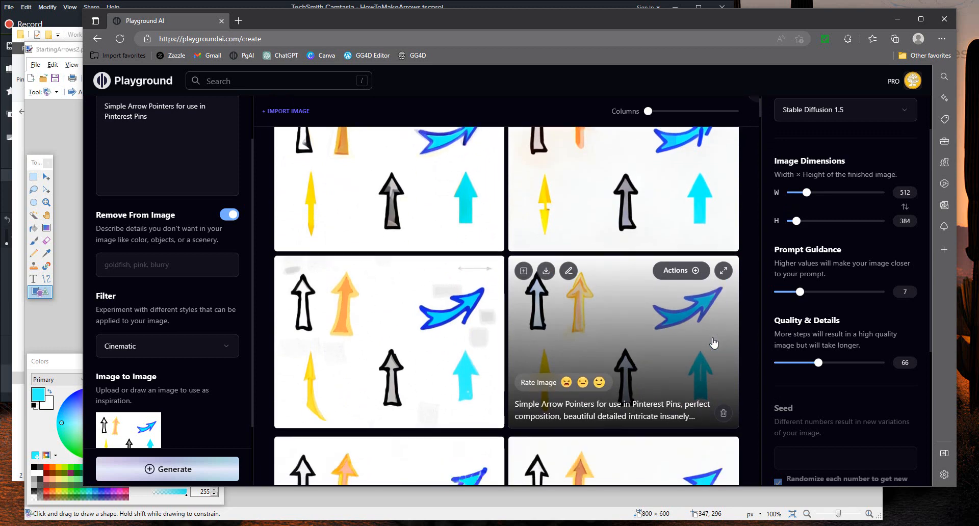
scroll(203, 391, down, 2)
drag(160, 410, 168, 411)
click(168, 470)
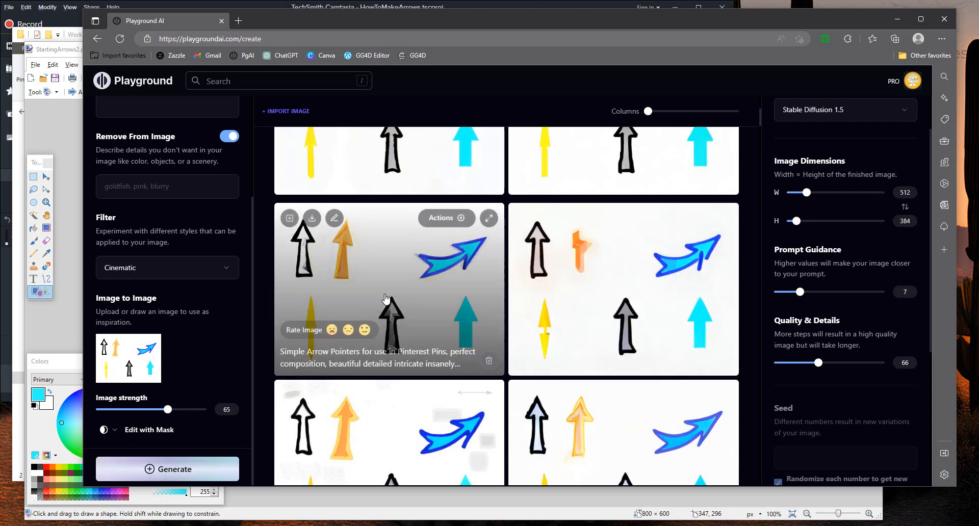
- Upscale the first image of the earlier Cinematic batch, with the solid orange arrow, by 4x and download it
click(427, 229)
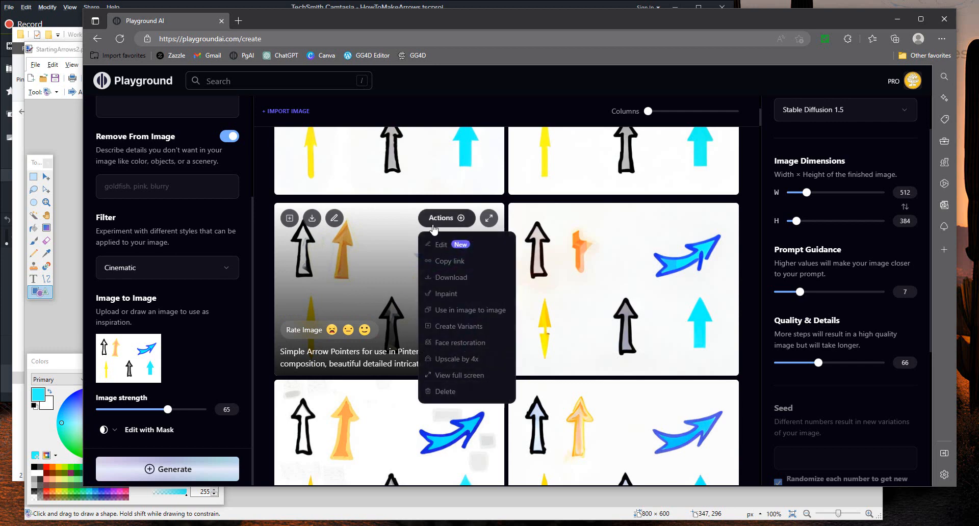
click(451, 361)
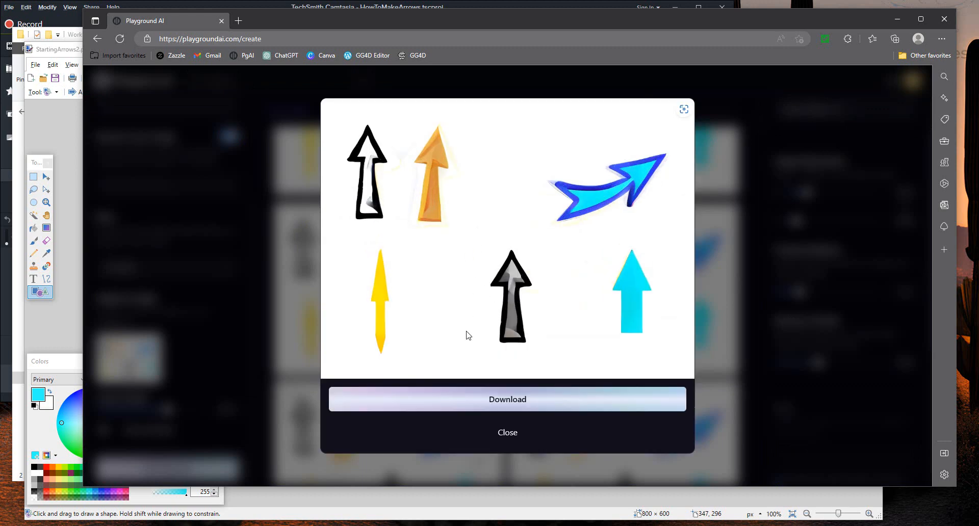
click(487, 395)
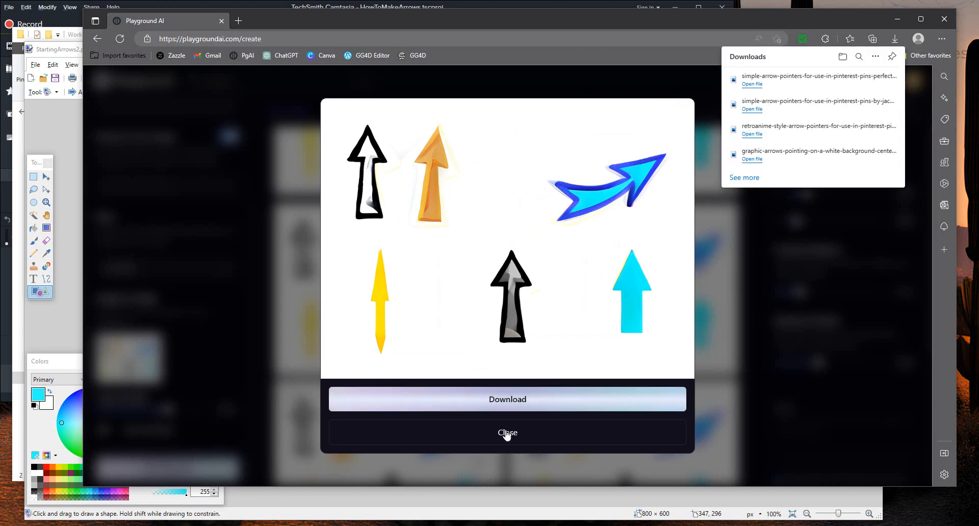
click(506, 434)
- Generate two more Cinematic batches, one at image strength 16 and one at image strength 35
scroll(714, 357, up, 2)
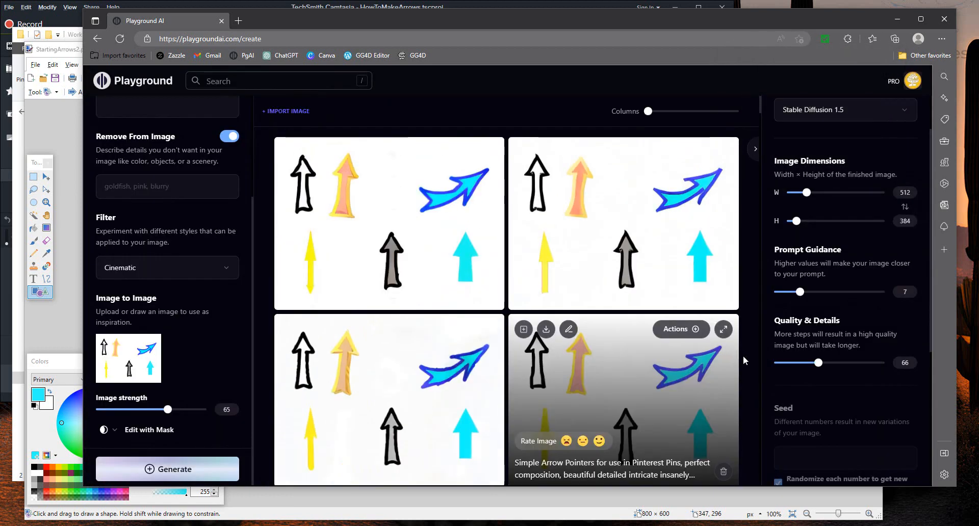
scroll(747, 381, down, 2)
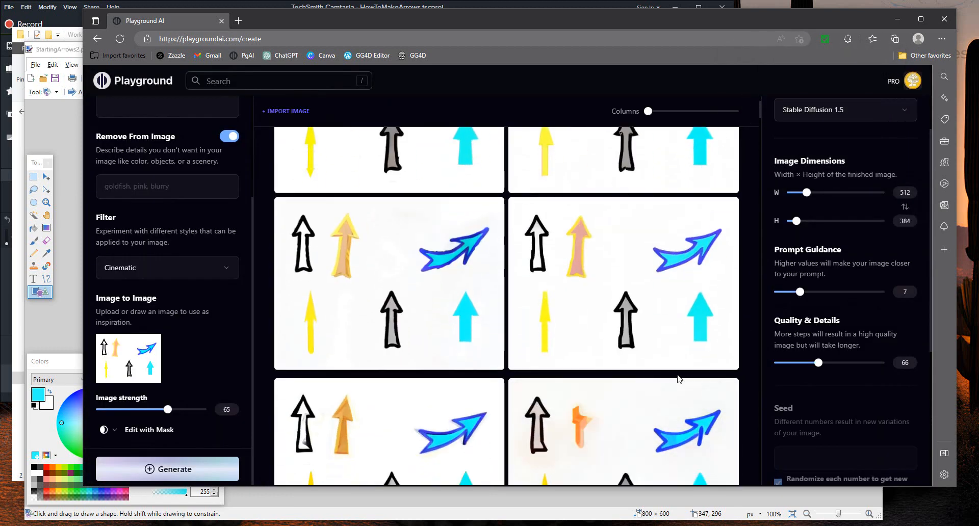
drag(168, 410, 116, 413)
click(154, 468)
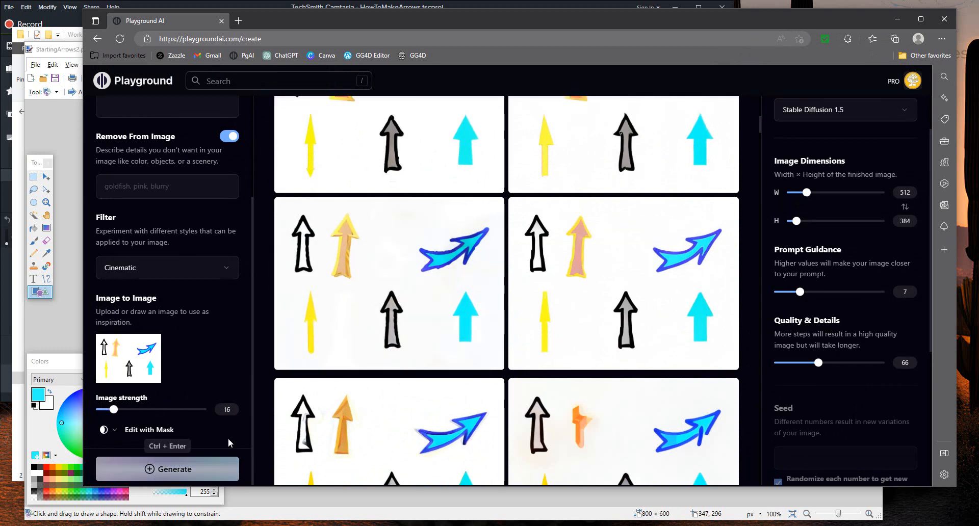
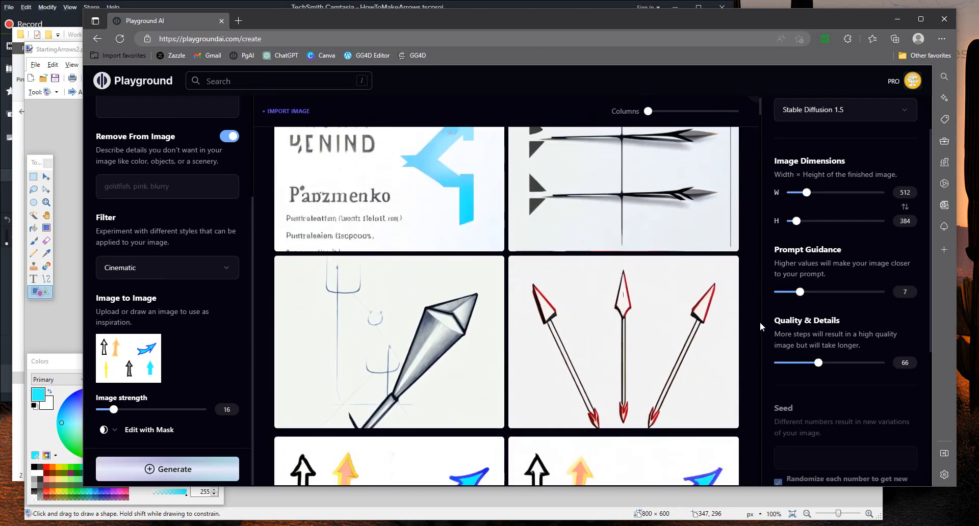
drag(117, 413, 135, 413)
click(160, 467)
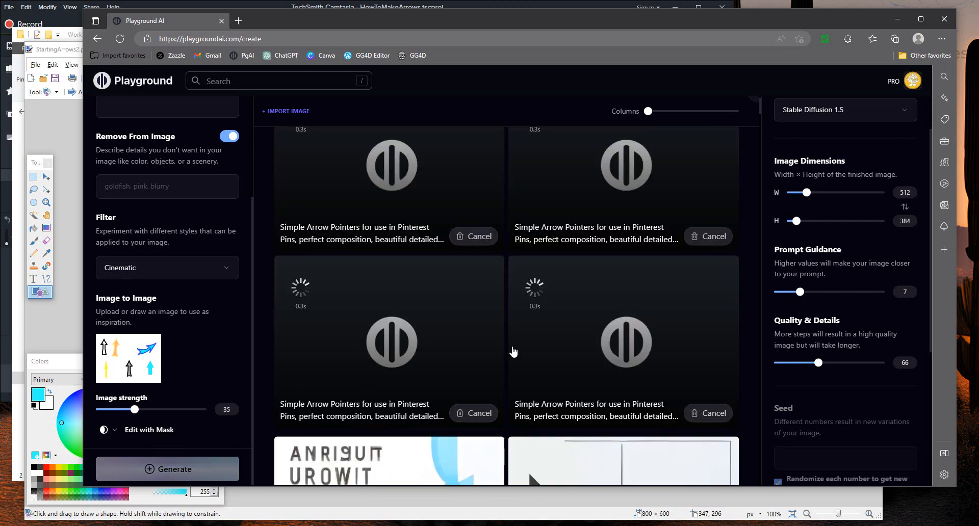
- Change the prompt to "Simple Graphic Arrow Pointers for use in Pinterest Pins" and generate a Cinematic batch
scroll(143, 170, up, 3)
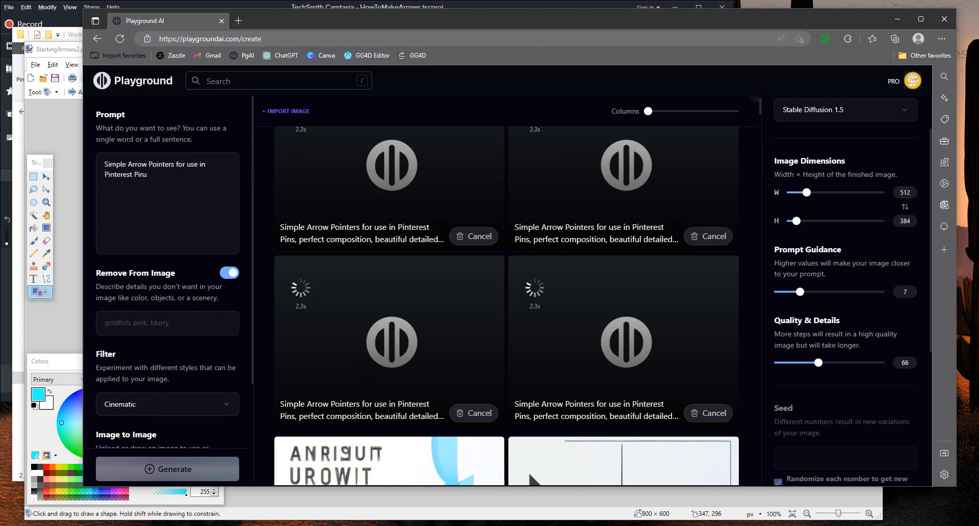
click(128, 164)
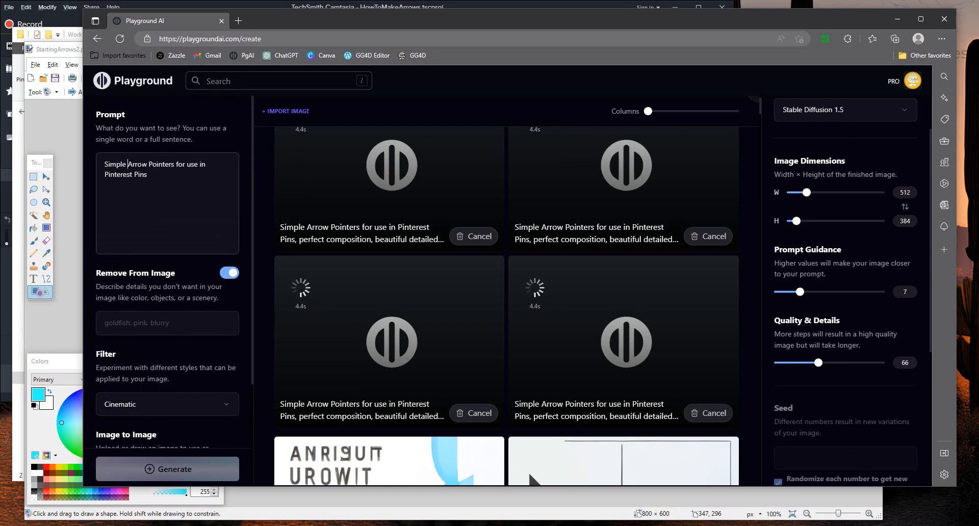
text(Graphic)
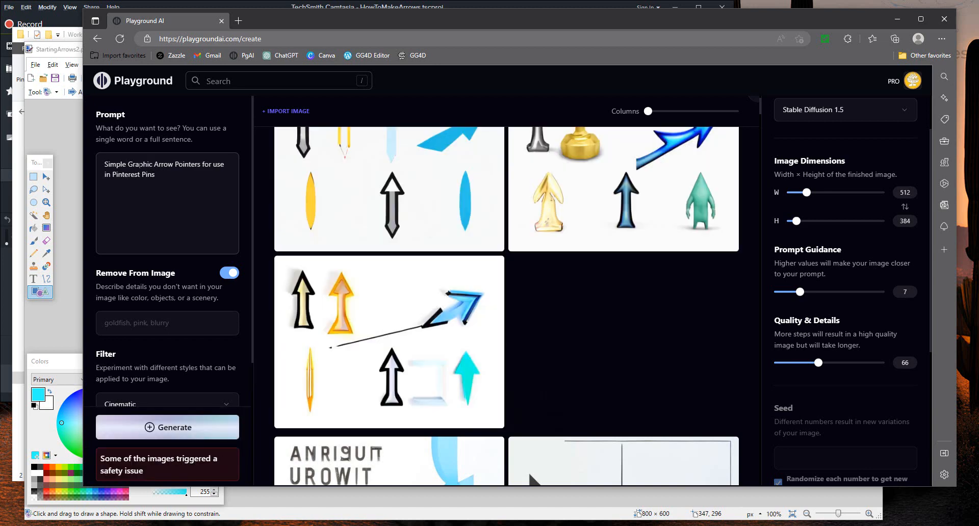
click(138, 420)
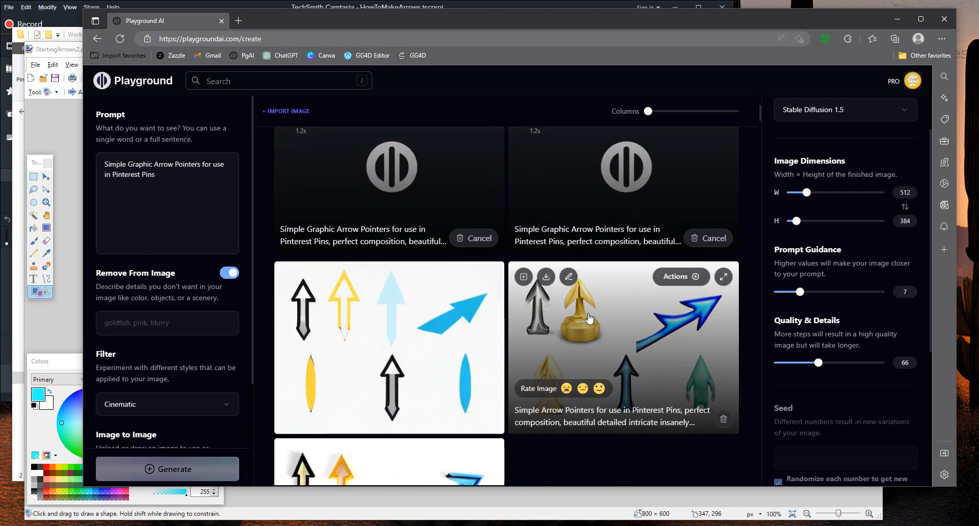
scroll(705, 441, down, 2)
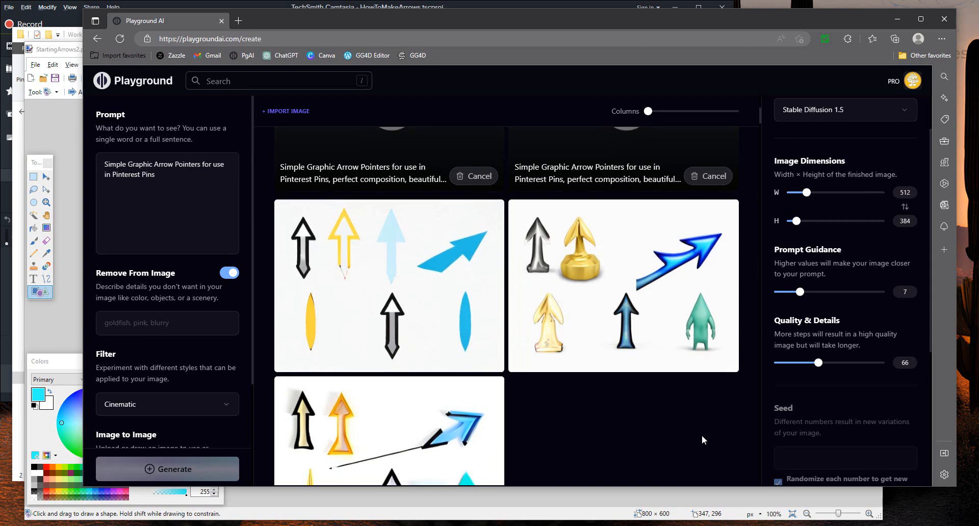
scroll(701, 436, down, 2)
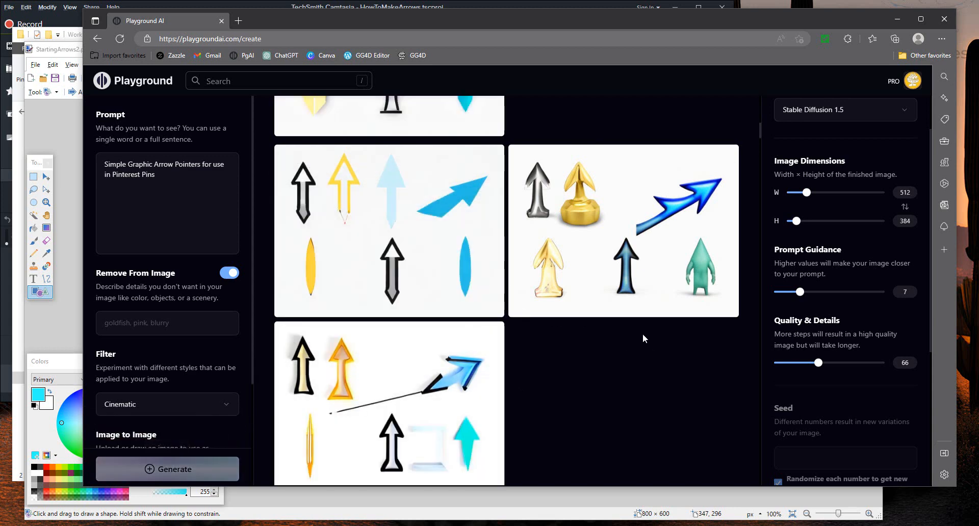
- Upscale the Cinematic image with the gold arrow on a round pedestal by 4x and download it
click(678, 159)
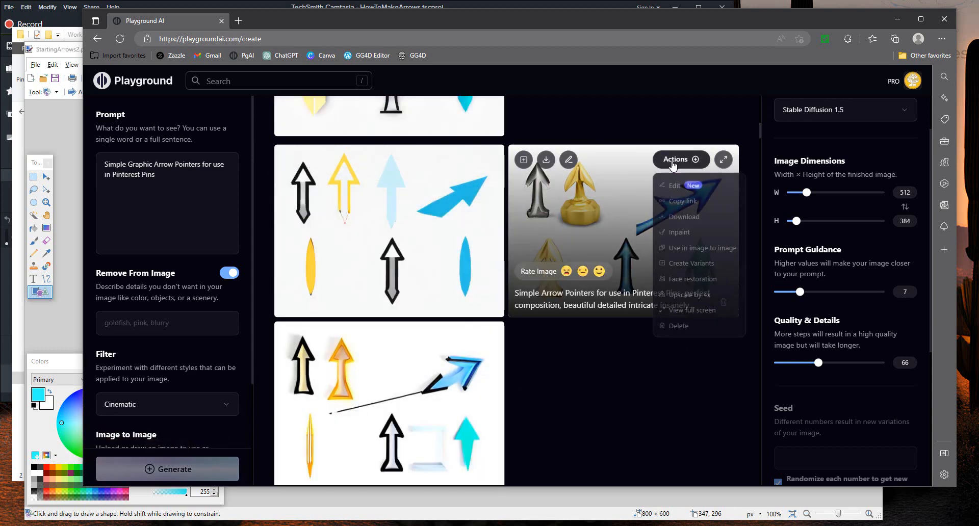
click(682, 301)
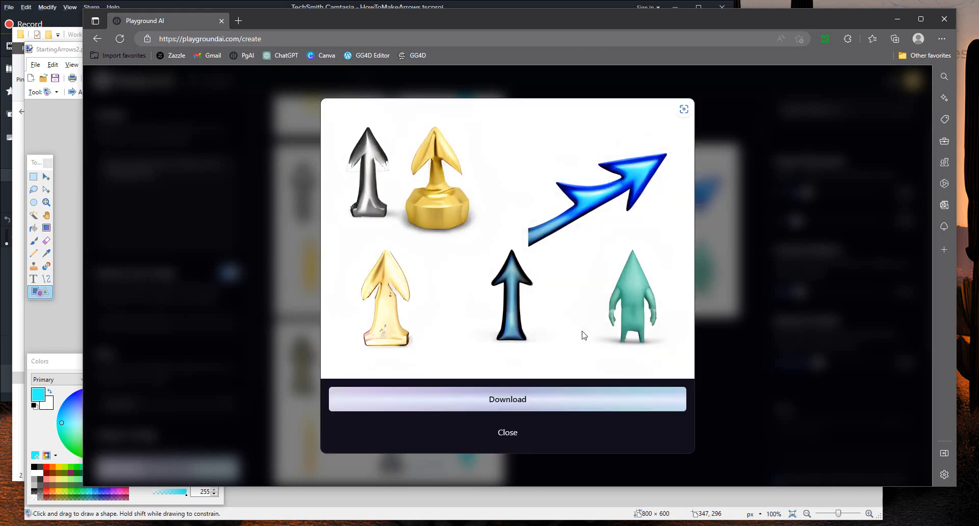
click(524, 399)
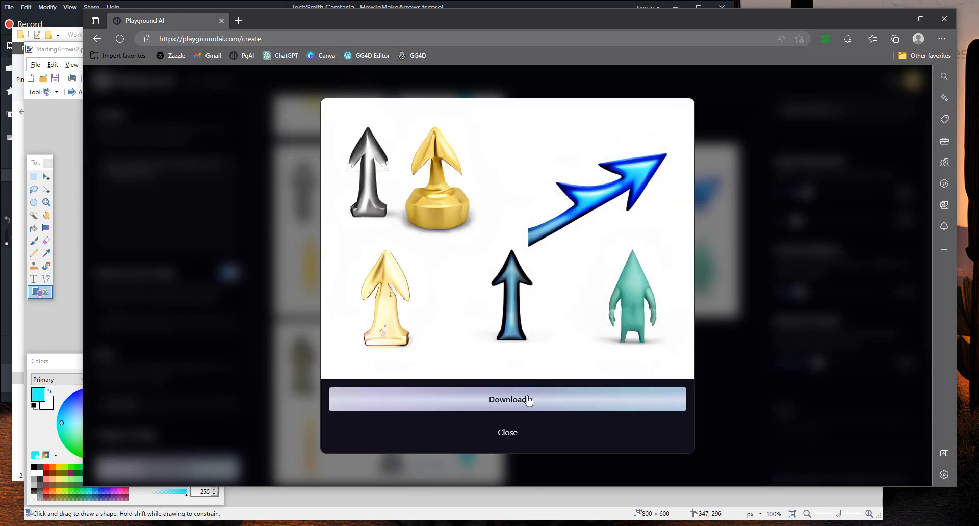
click(507, 433)
- Switch the filter to Origami, set the image strength to 51 and generate a batch
scroll(632, 380, up, 10)
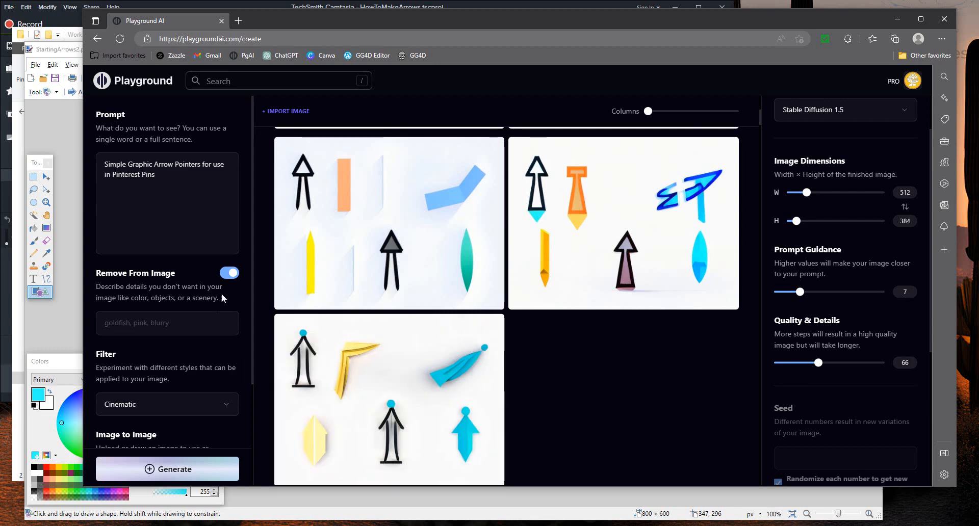
scroll(223, 378, down, 1)
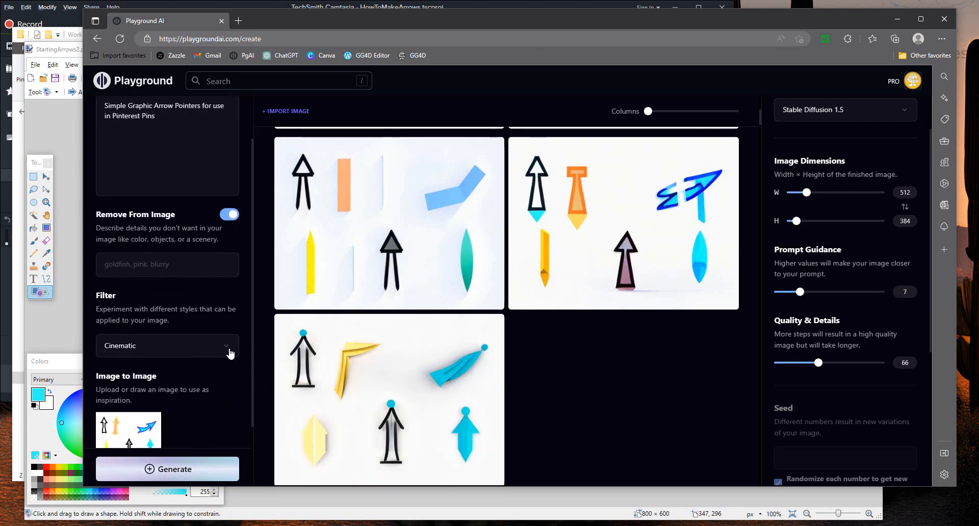
click(228, 349)
scroll(333, 420, down, 2)
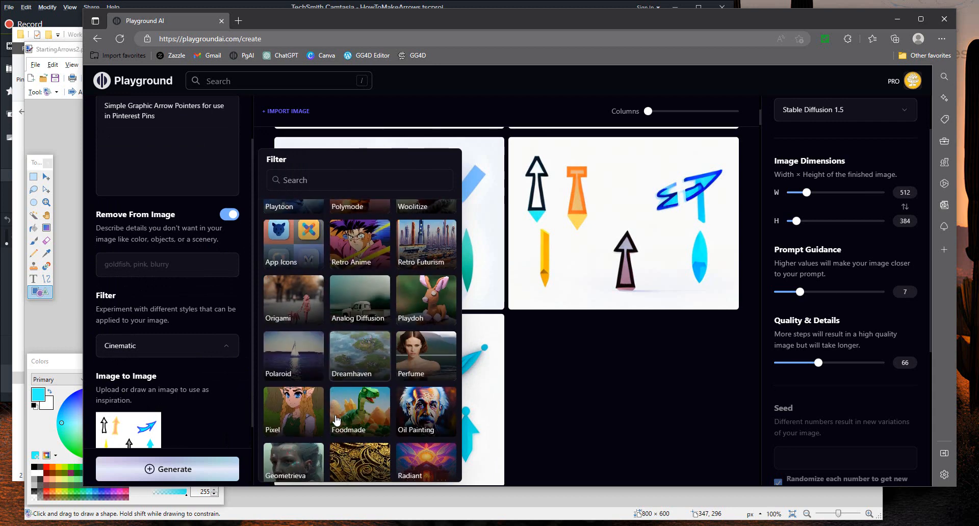
click(281, 309)
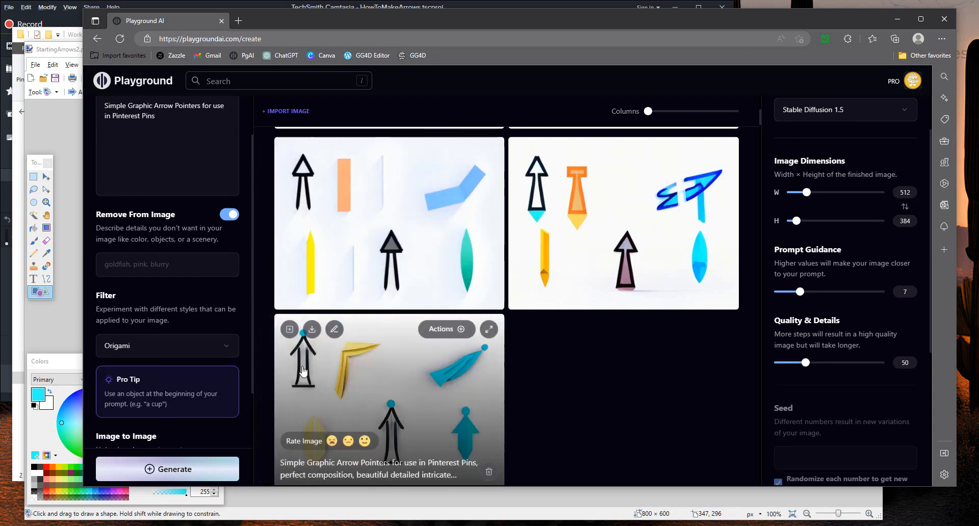
scroll(168, 382, down, 2)
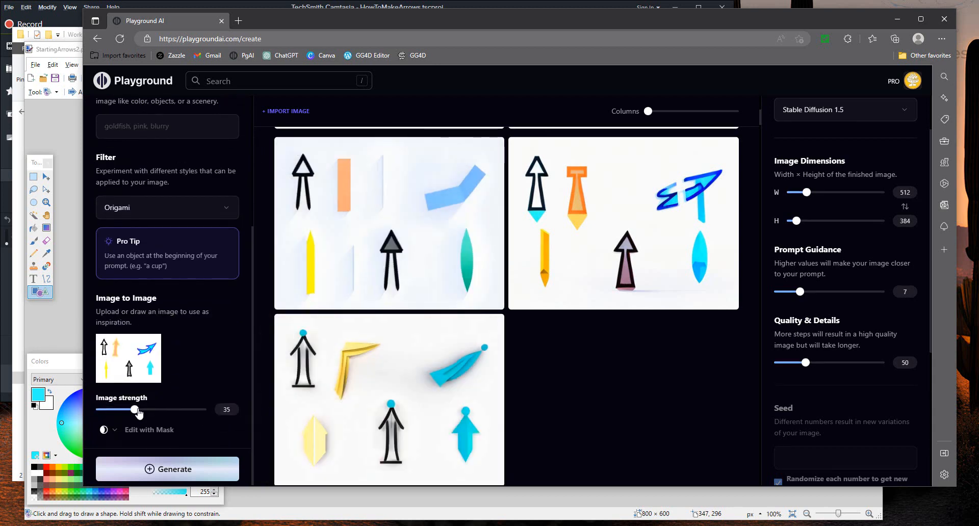
drag(139, 411, 155, 415)
click(164, 468)
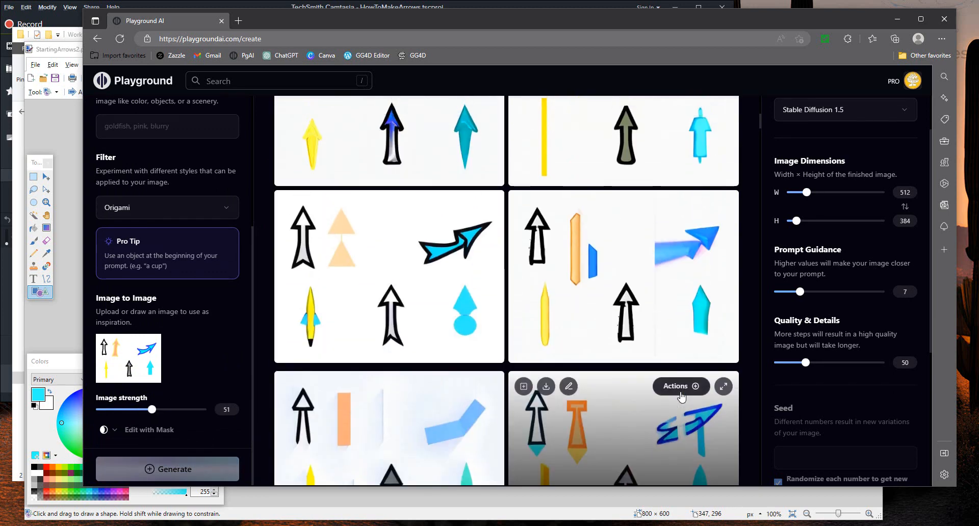
- Upscale the Cinematic image with the two separate blue arrowheads by 4x and download it
scroll(683, 398, up, 2)
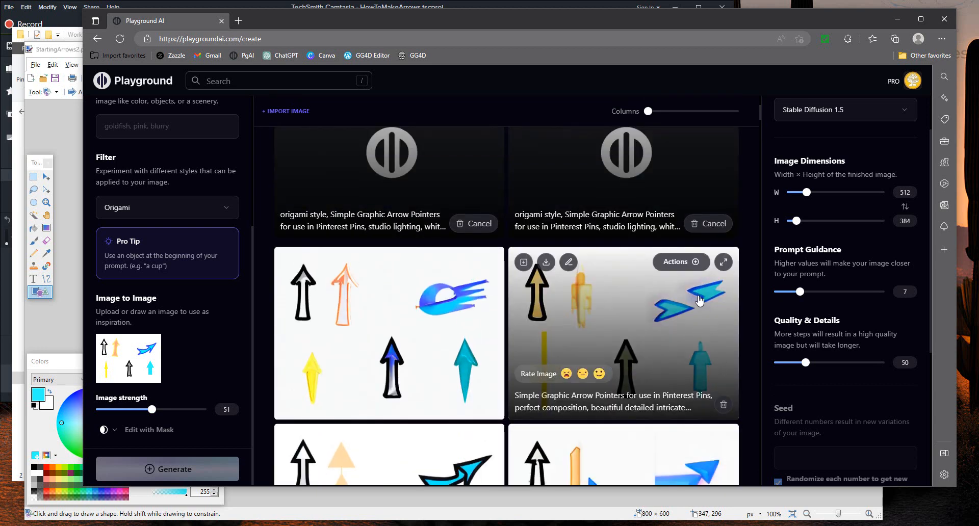
click(676, 262)
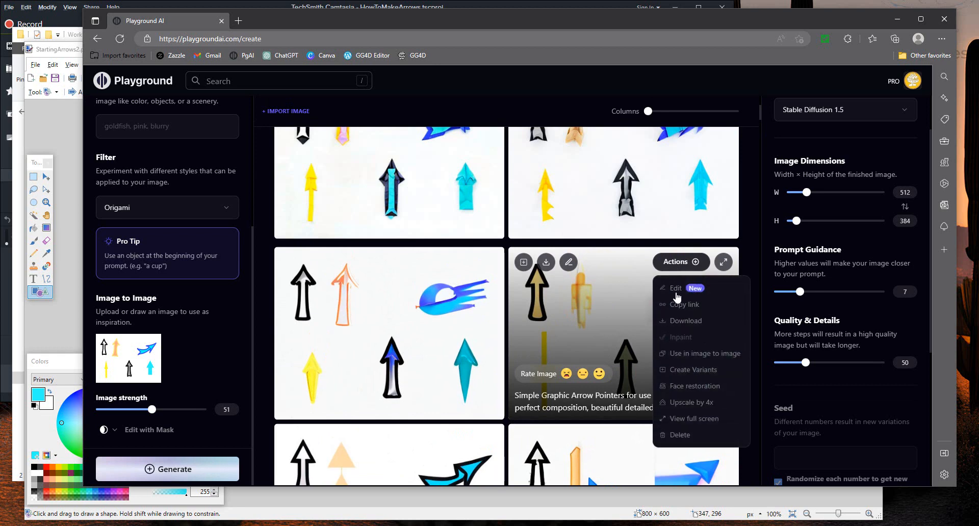
click(687, 403)
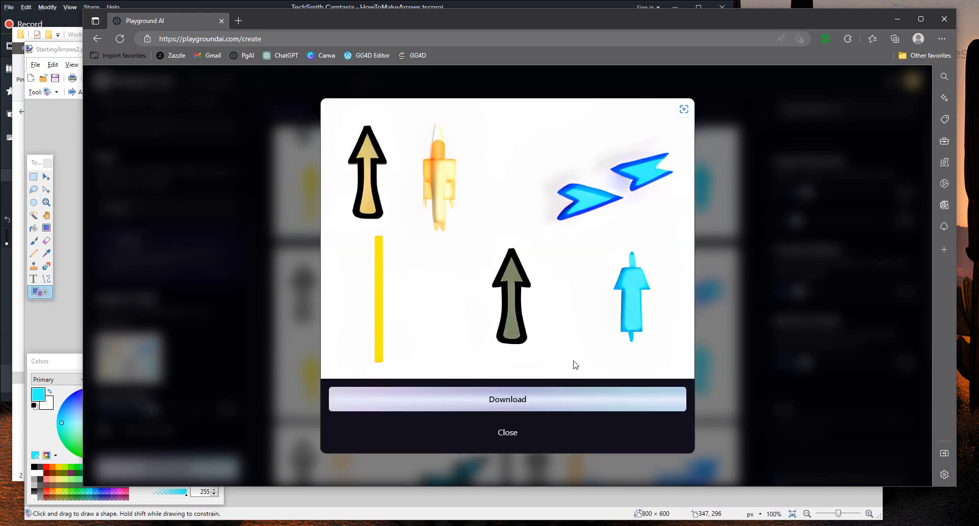
click(512, 404)
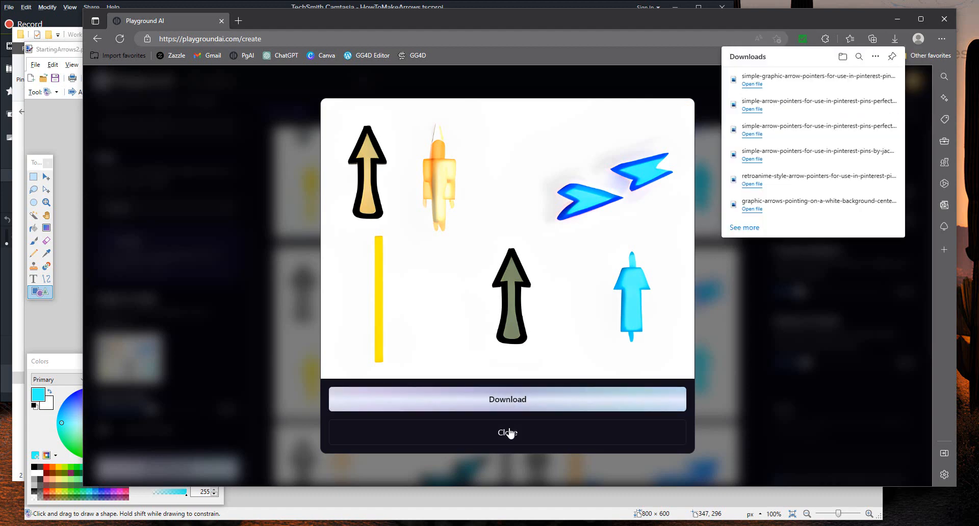
click(508, 433)
- Lower the image strength to 28 and generate another Origami batch
scroll(682, 392, up, 3)
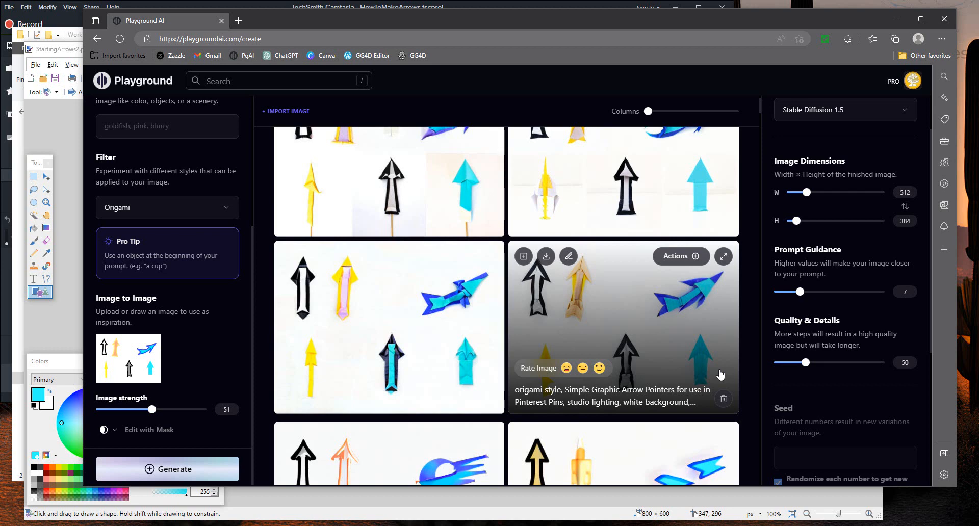
scroll(720, 375, up, 2)
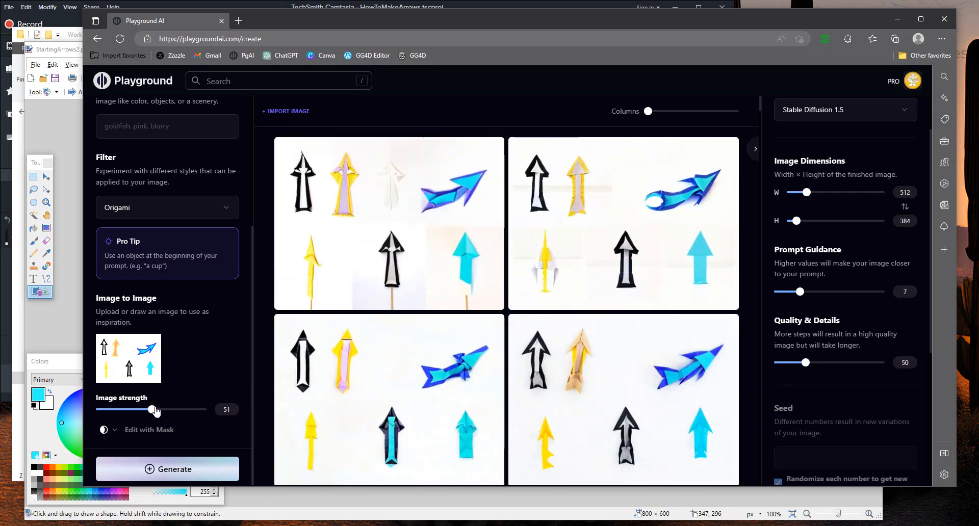
drag(152, 411, 129, 414)
click(158, 470)
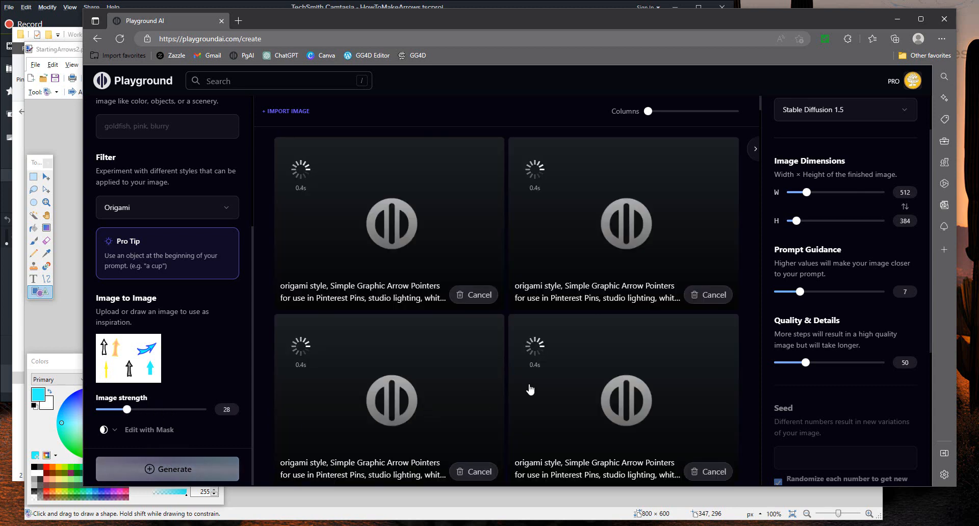
- View the first image of the earlier Origami batch at full size, then close it
scroll(666, 375, down, 5)
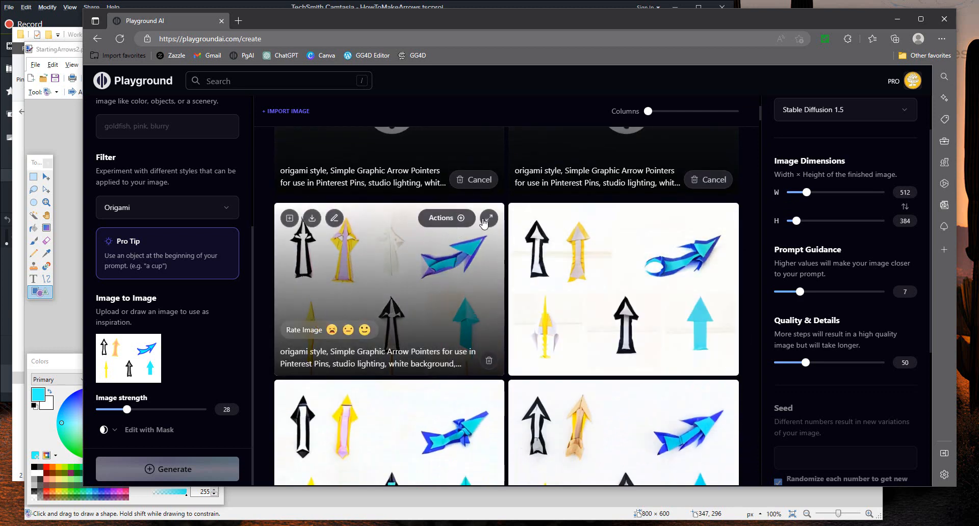
click(488, 219)
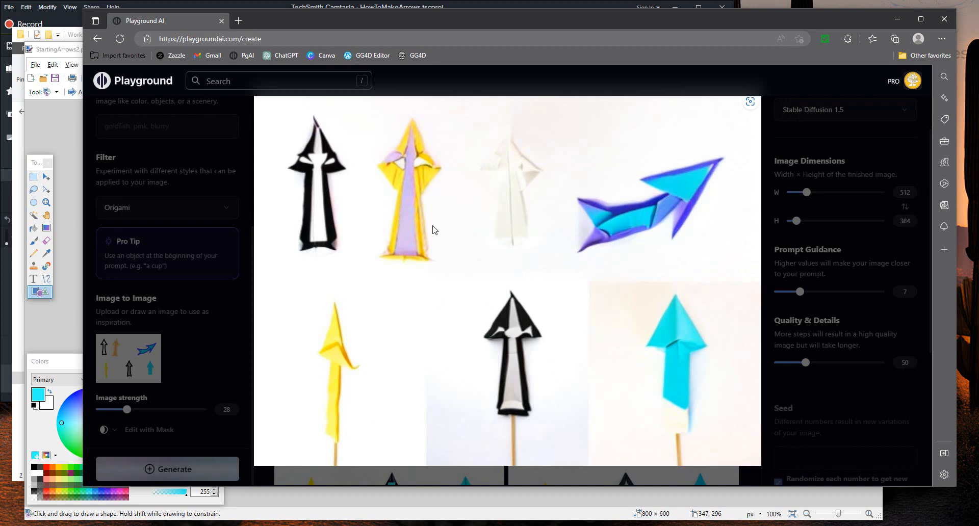
key(Escape)
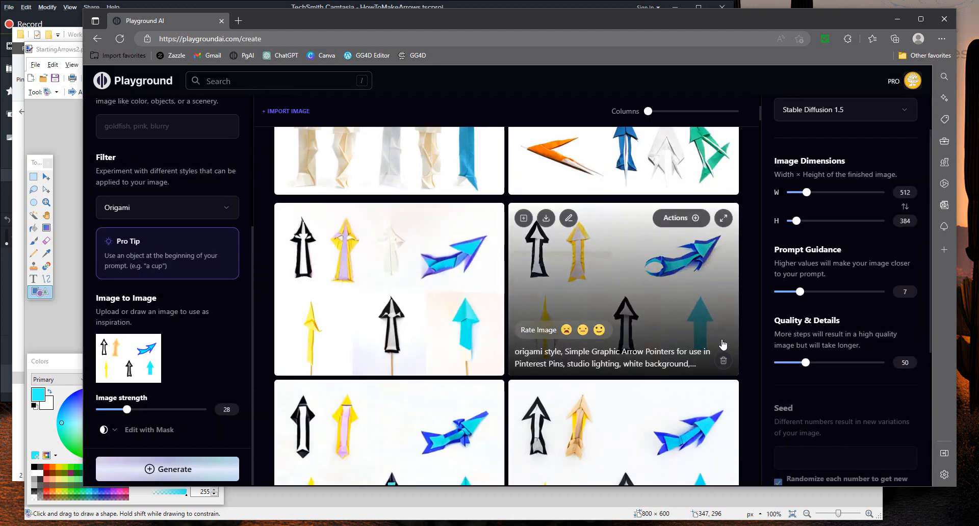
- Set the image strength to 36 and generate a further Origami batch
scroll(723, 345, up, 3)
scroll(723, 345, up, 2)
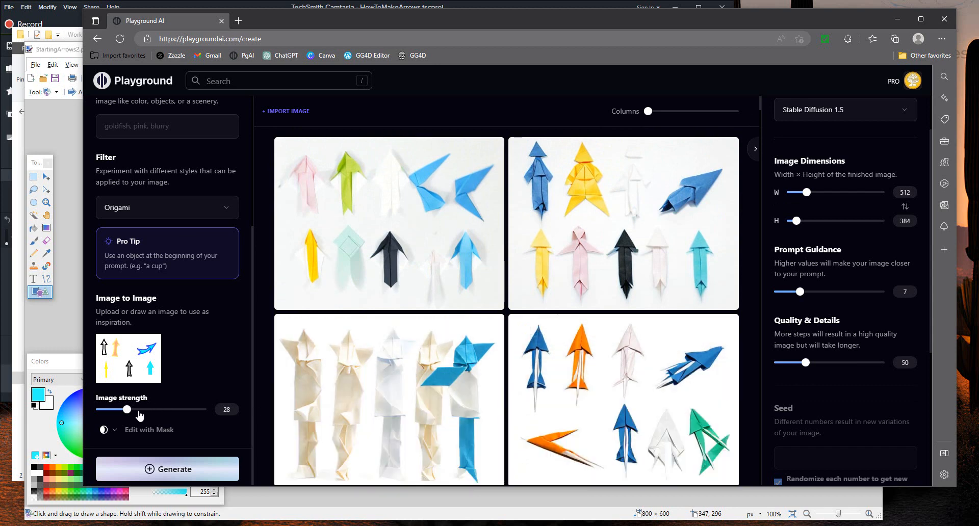
drag(131, 411, 136, 411)
click(174, 468)
- Change the filter to Playdoh and generate a batch from the same prompt and source image
scroll(197, 344, up, 2)
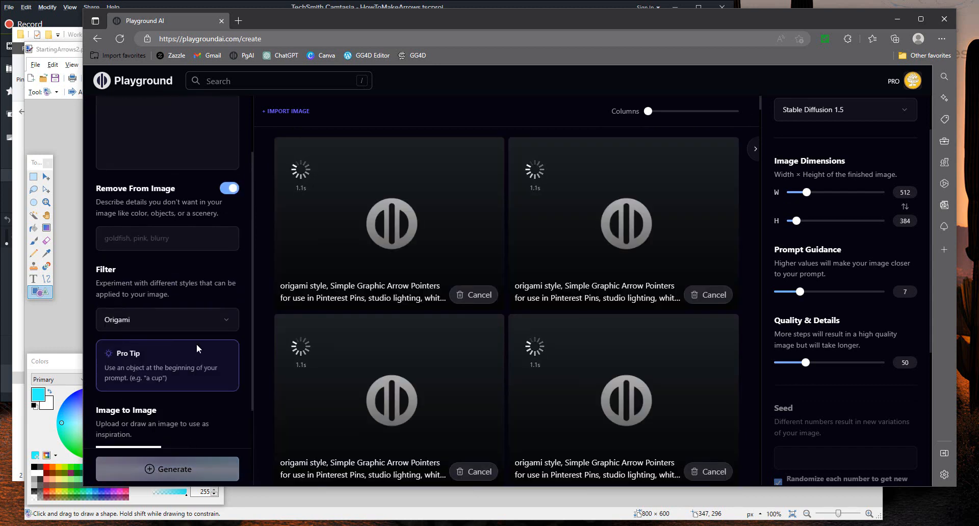
click(210, 329)
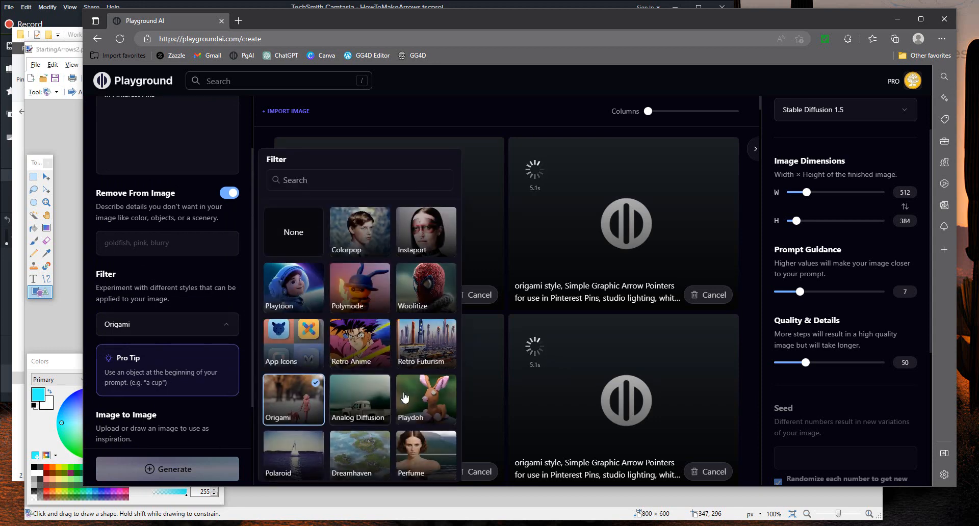
scroll(399, 391, down, 1)
click(425, 346)
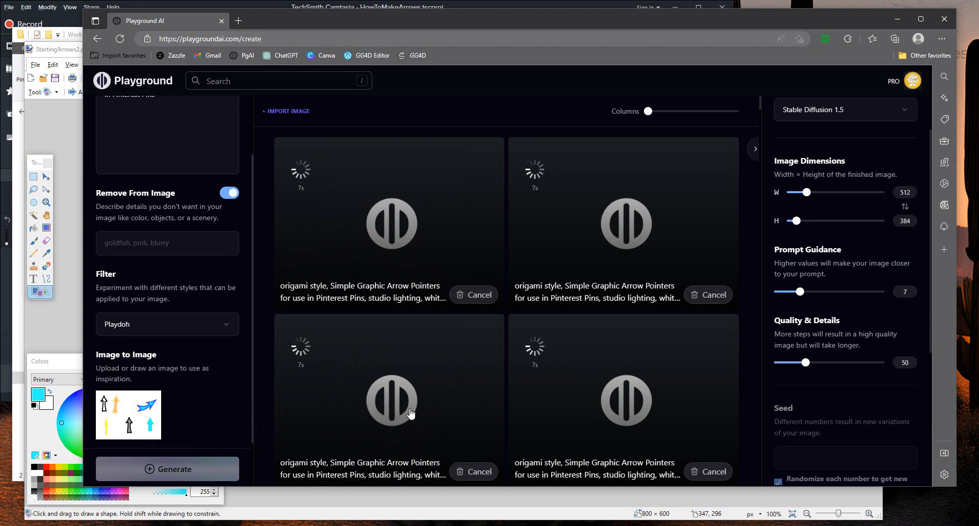
scroll(410, 413, down, 1)
click(206, 464)
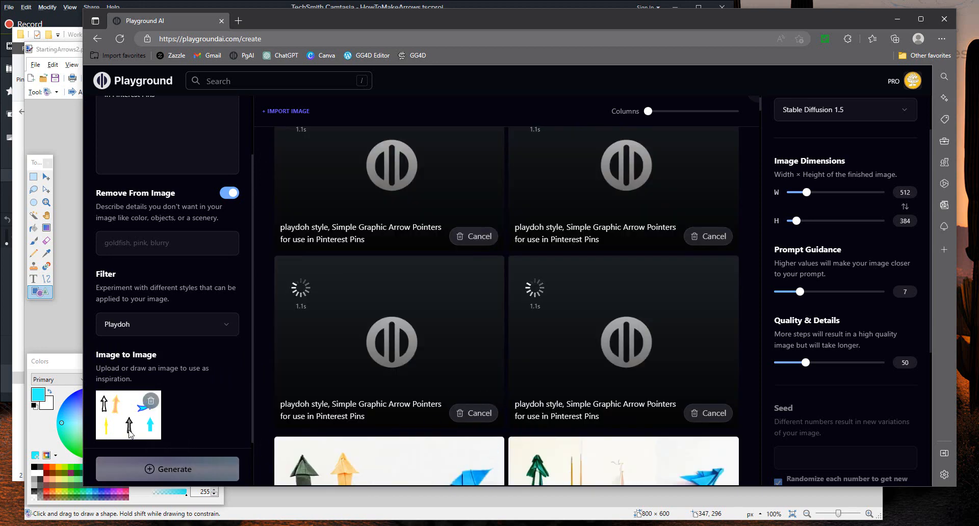
- Set Quality & Details to 89 and the image strength to 27, and generate another Playdoh batch
drag(804, 363, 837, 362)
scroll(684, 376, down, 2)
scroll(684, 376, down, 3)
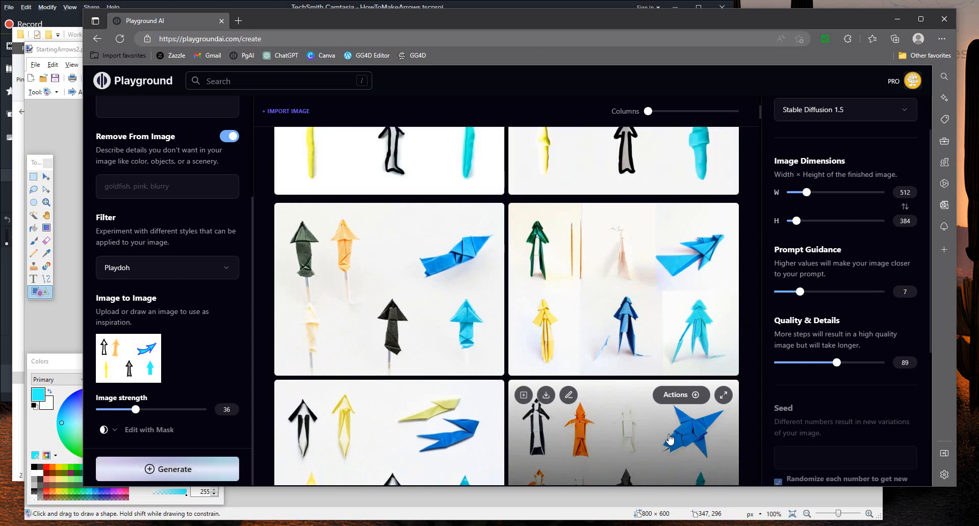
scroll(670, 440, up, 4)
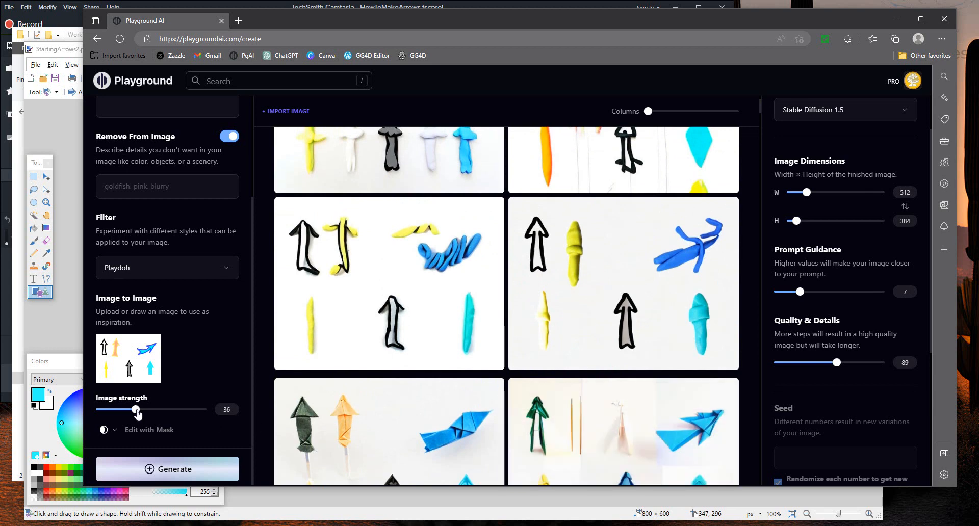
drag(136, 410, 125, 411)
click(167, 469)
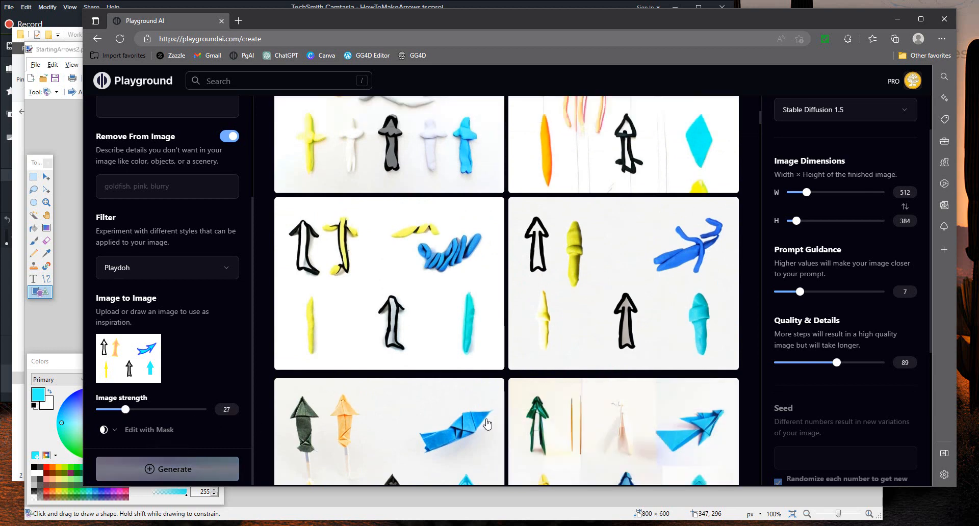
- Examine the arrow shapes in the recent Origami batches and the first Playdoh batch
scroll(633, 406, down, 3)
mouse_move(728, 396)
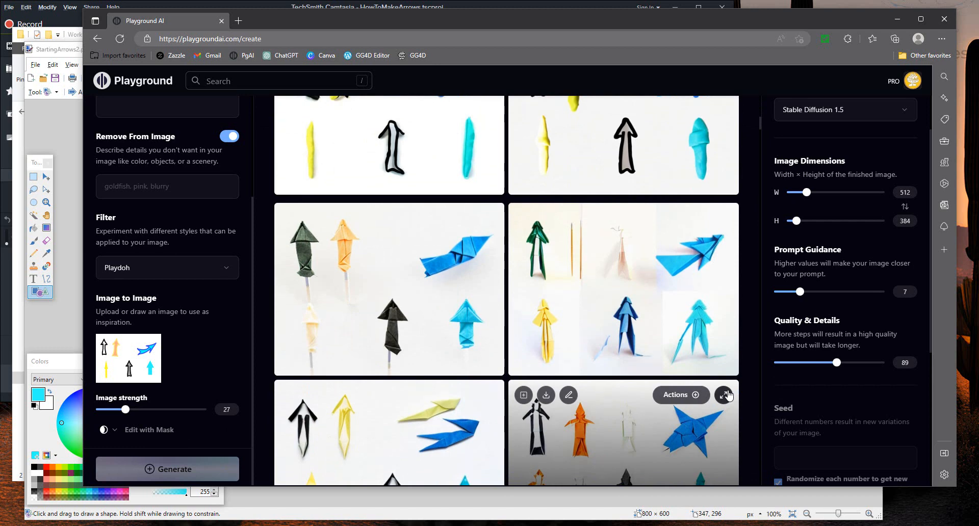
scroll(728, 395, down, 2)
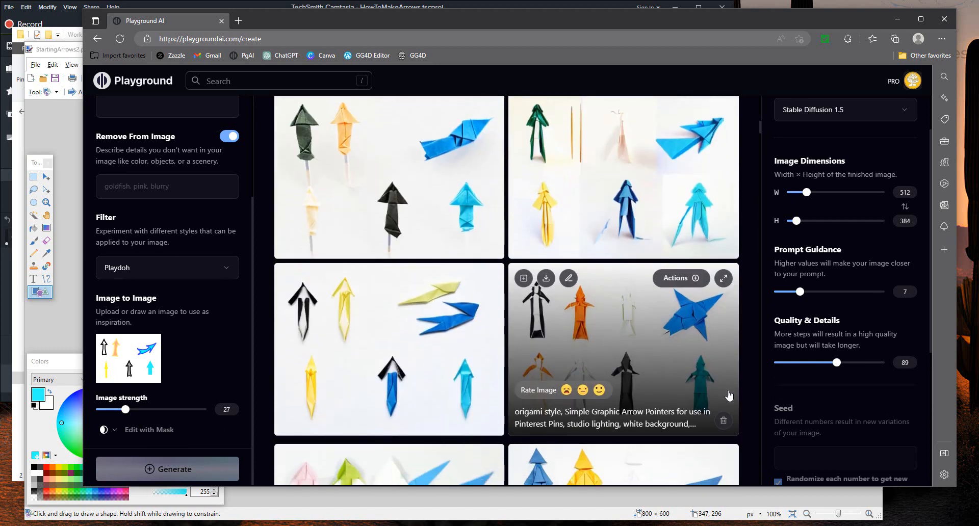
mouse_move(463, 401)
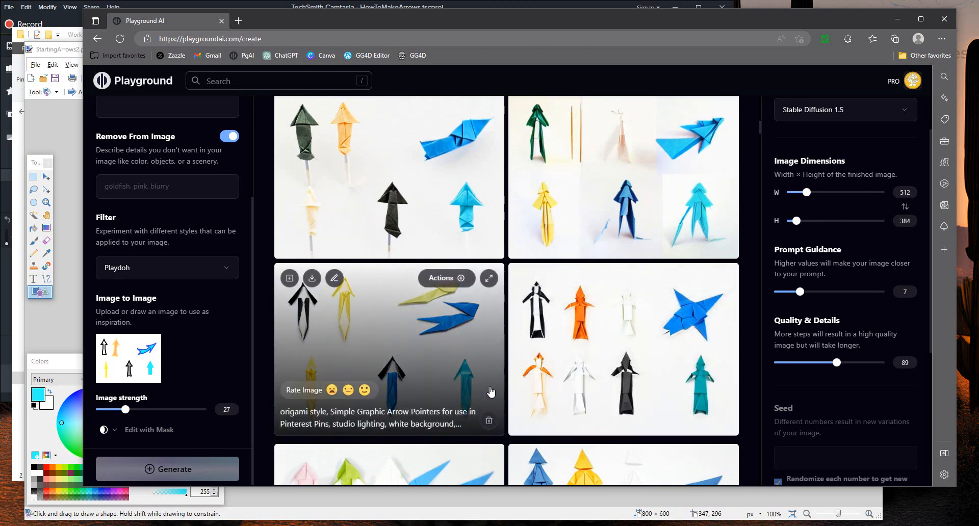
mouse_move(719, 377)
scroll(713, 376, down, 3)
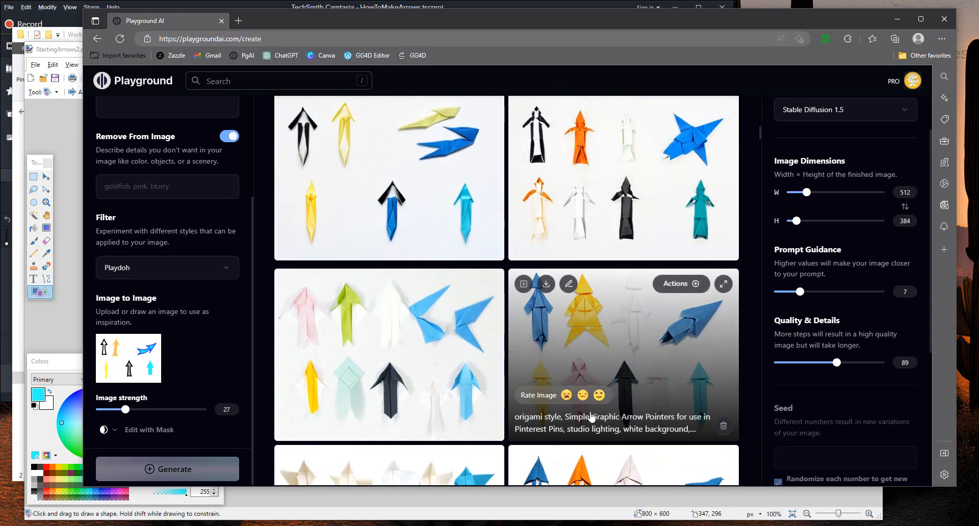
mouse_move(367, 433)
scroll(682, 376, up, 5)
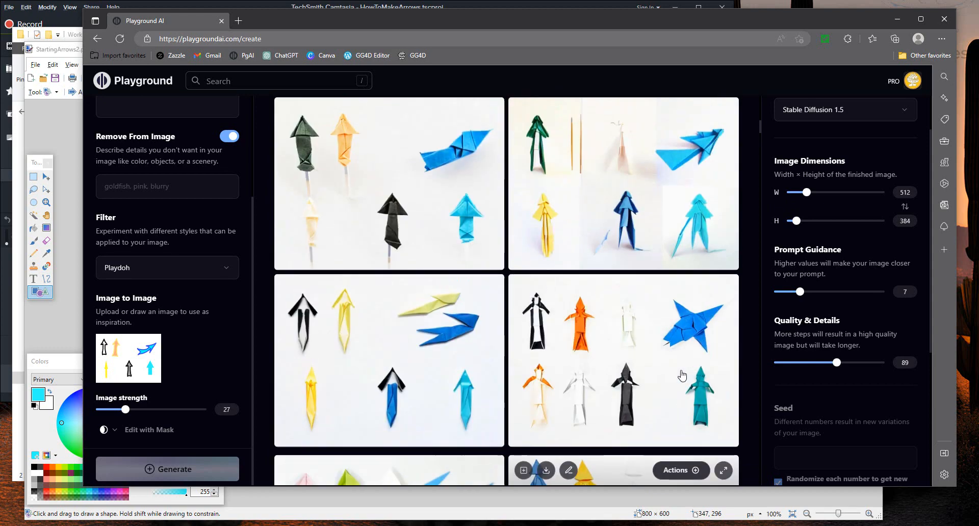
scroll(682, 376, up, 3)
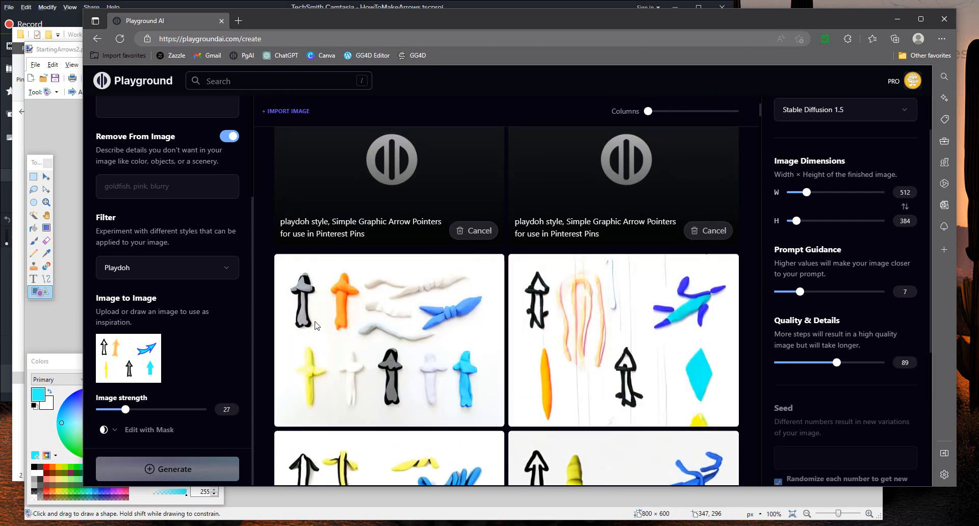
- Raise the image strength to 57 and generate a further Playdoh batch
scroll(388, 341, down, 3)
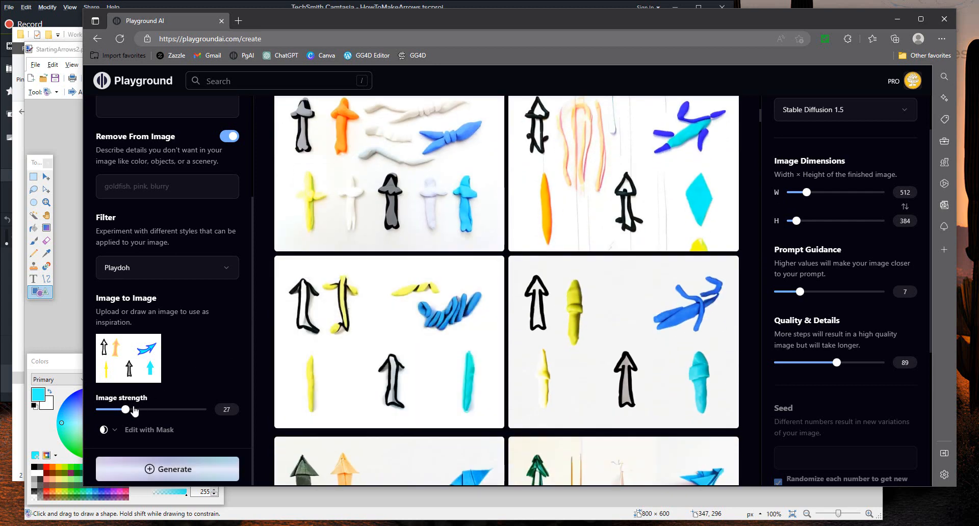
drag(125, 409, 159, 410)
click(161, 468)
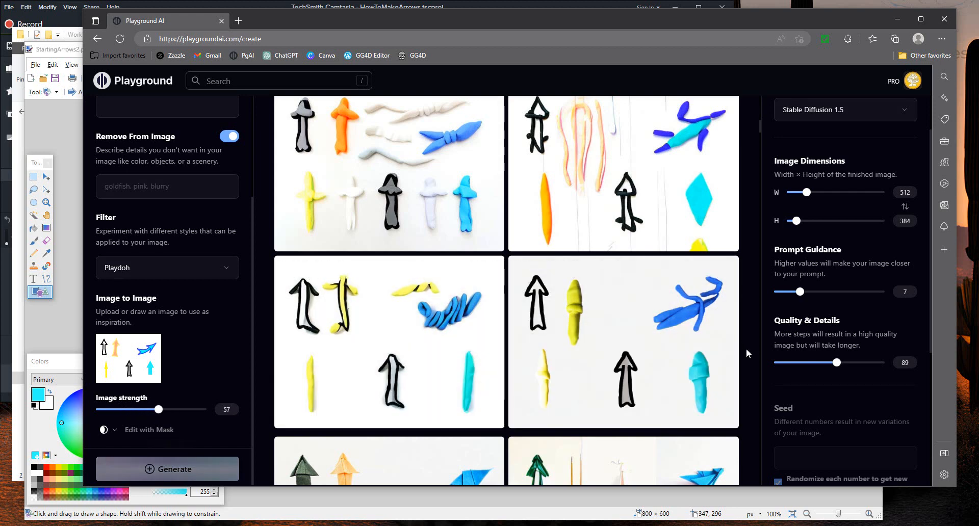
- Inspect the Playdoh results, viewing the image with the yellow and turquoise clay arrows at full size and checking the newest batch
scroll(746, 348, down, 1)
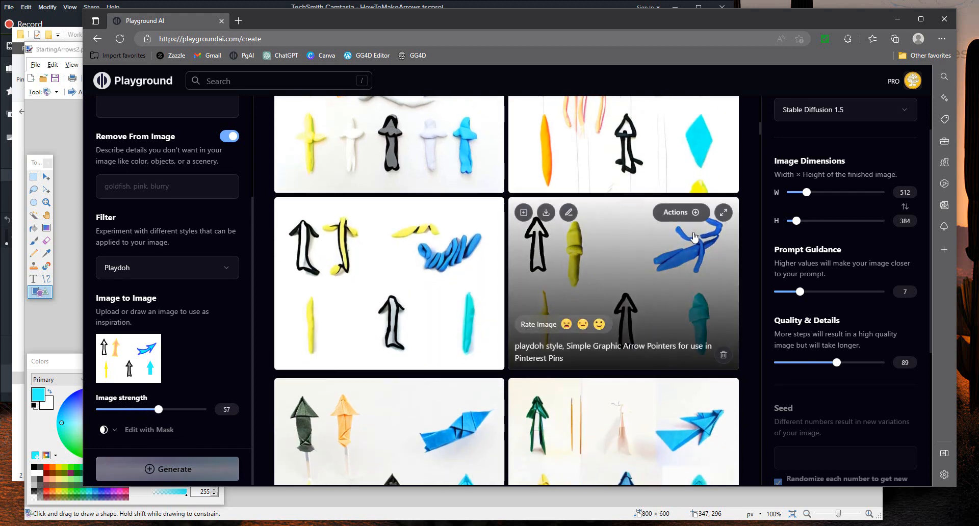
click(723, 213)
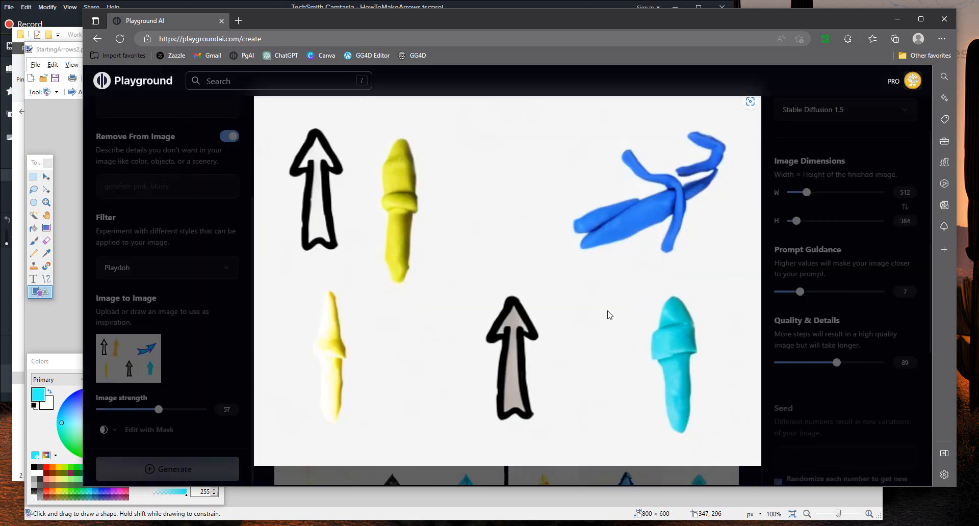
click(610, 314)
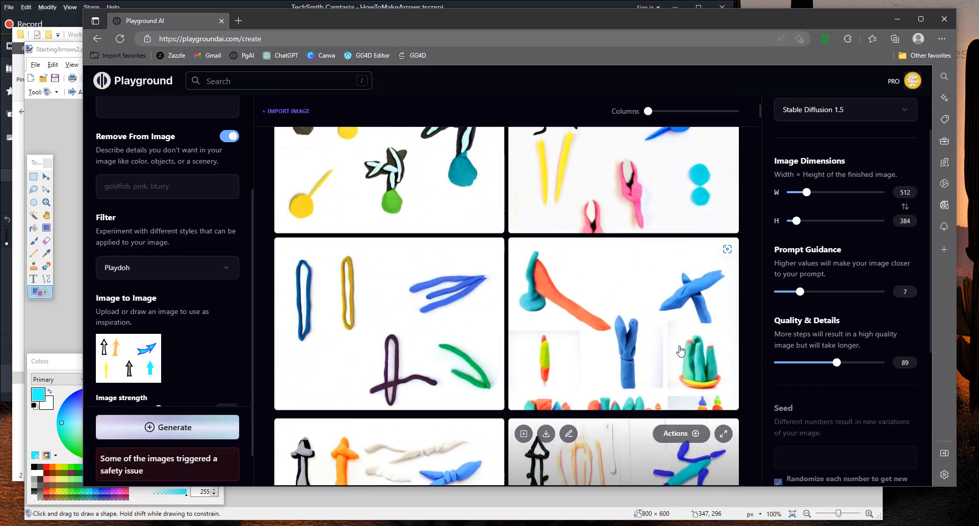
scroll(738, 334, up, 2)
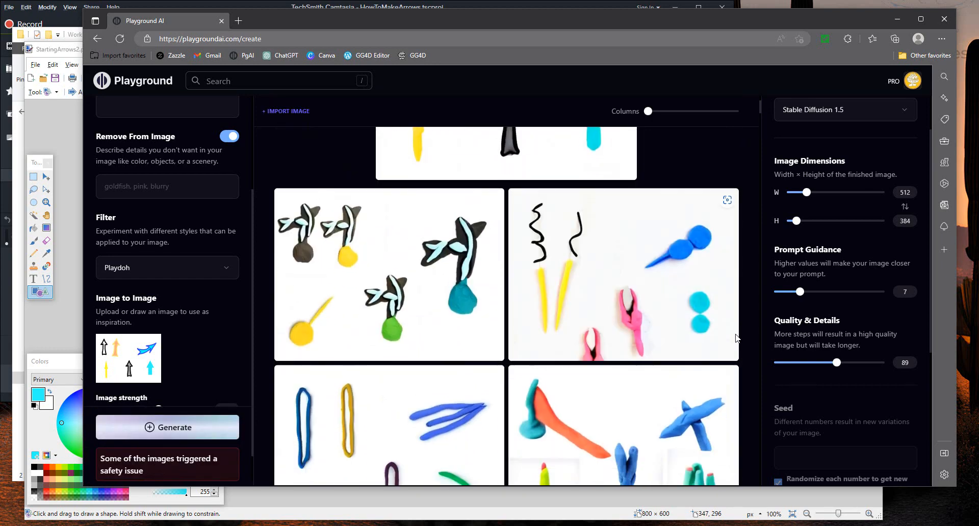
scroll(738, 335, up, 3)
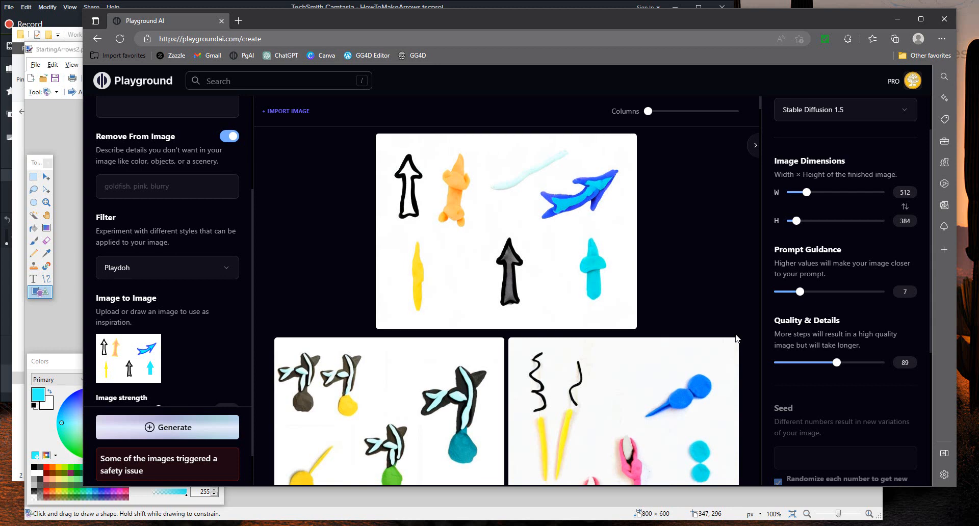
scroll(736, 340, down, 2)
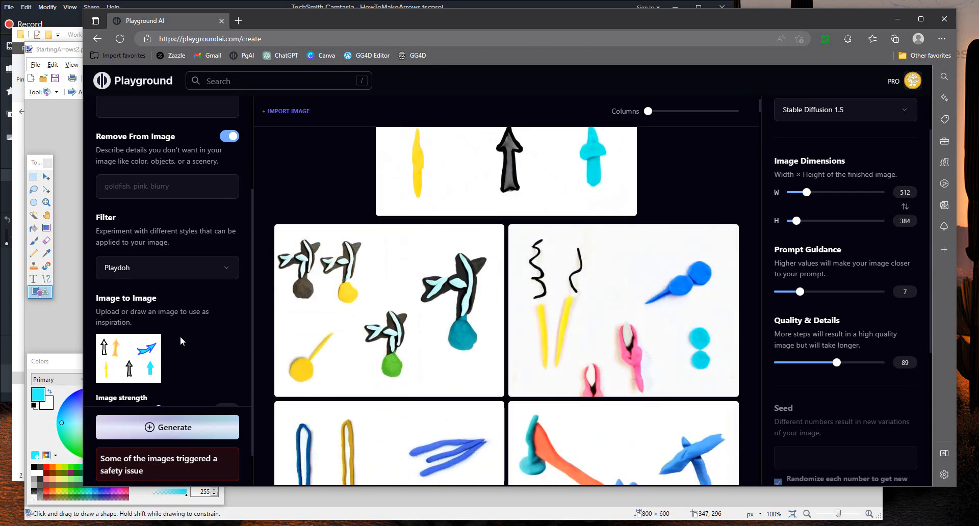
- Change the filter to App Icons and generate a batch from the same prompt and source image
click(223, 276)
scroll(383, 398, down, 1)
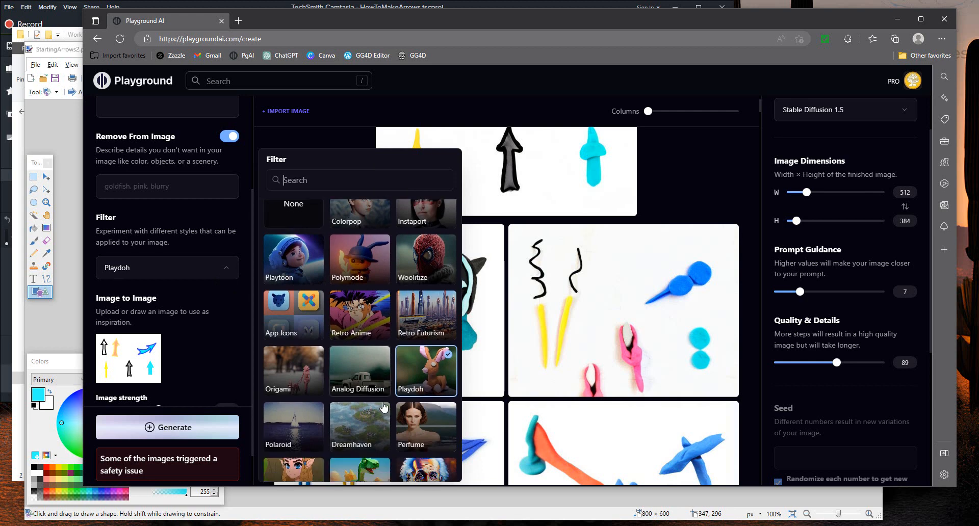
click(293, 294)
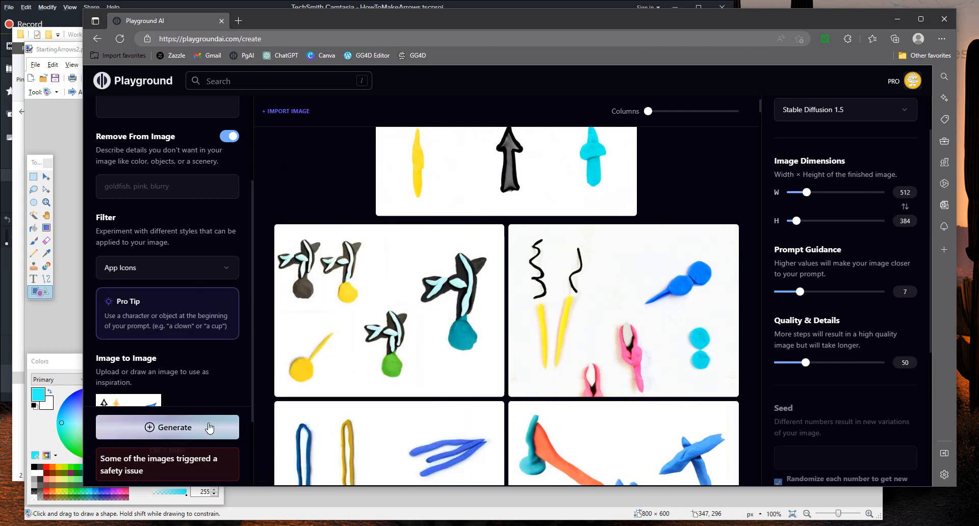
- Switch the filter to Woolitize and generate a batch from the same arrow prompt and source image
click(223, 276)
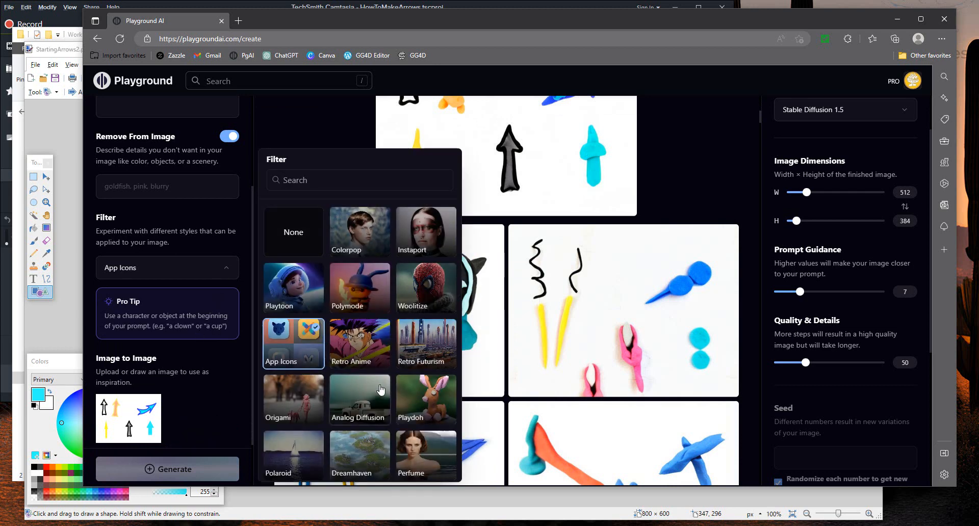
click(426, 286)
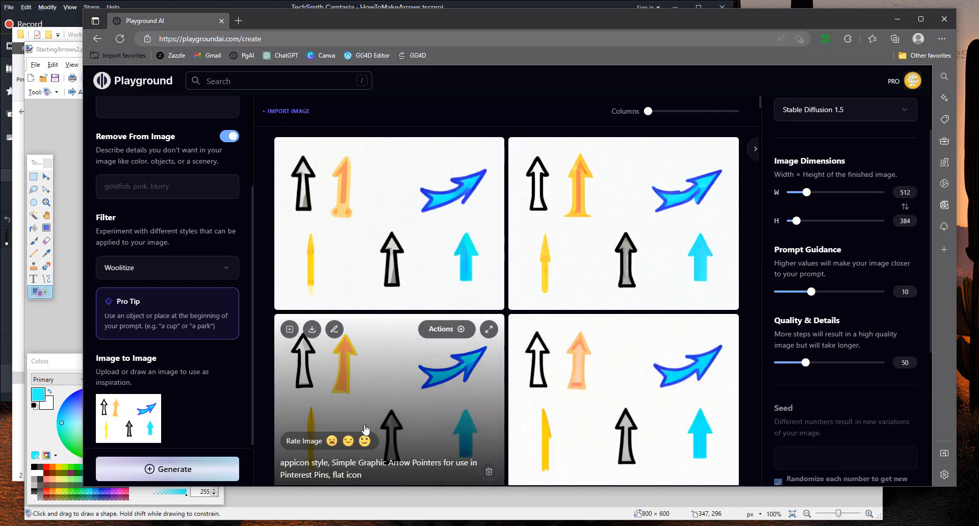
click(196, 469)
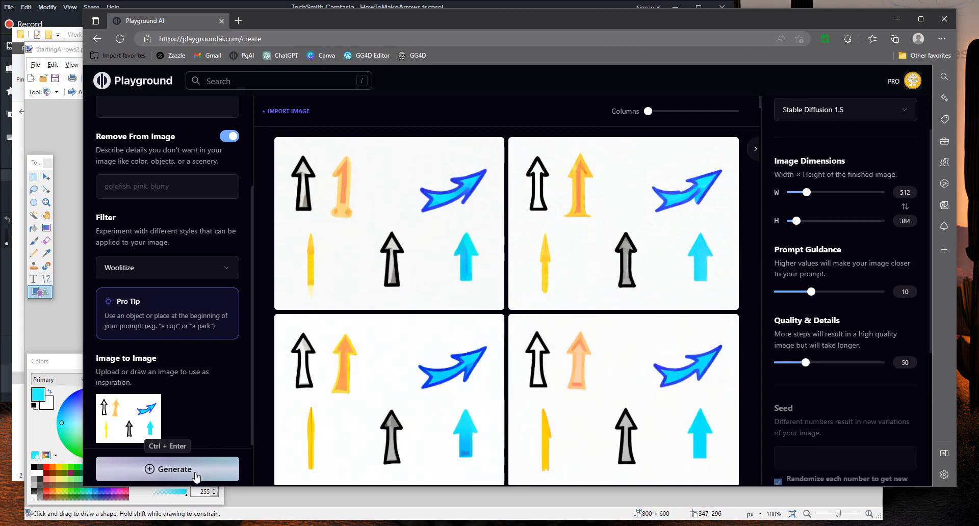
- Switch the filter back to App Icons, lower the image strength to 37 and generate another batch
click(229, 274)
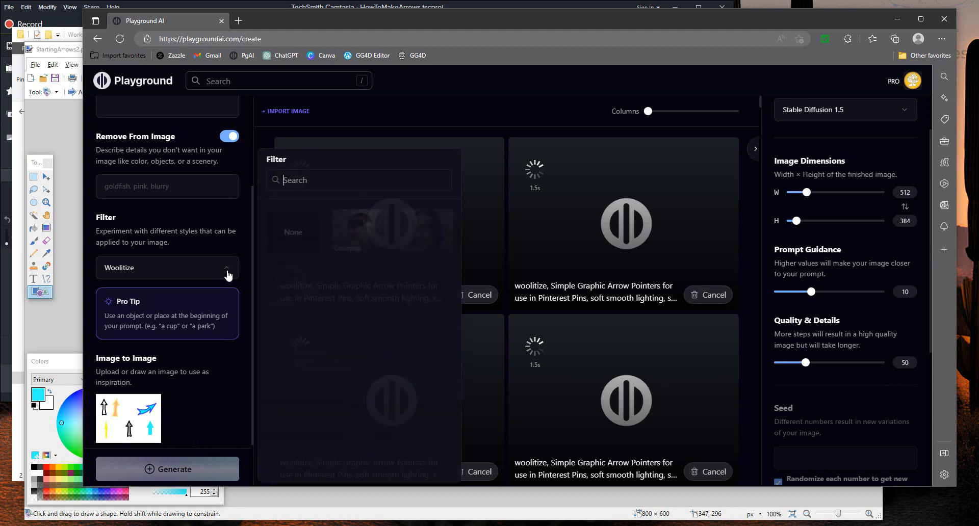
click(293, 347)
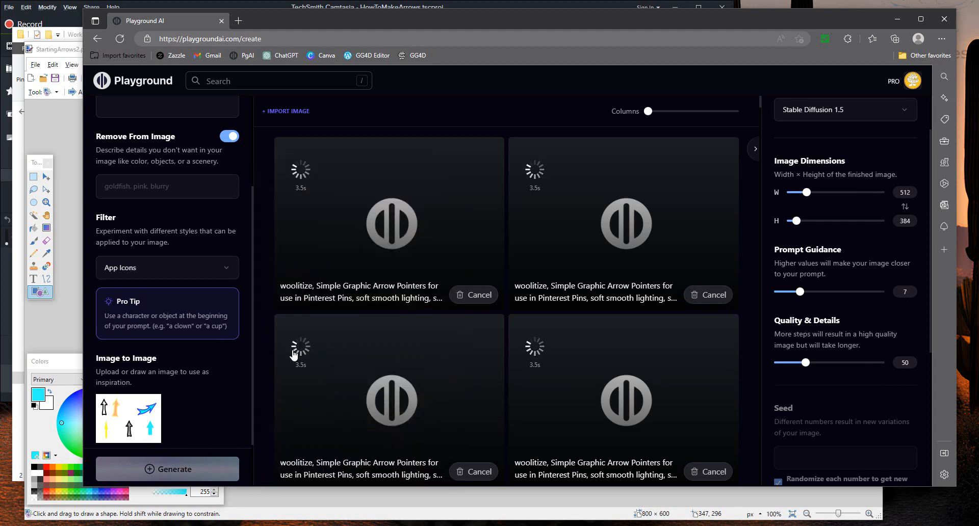
scroll(204, 419, down, 1)
drag(159, 410, 137, 410)
- Compare the arrow shapes in the Woolitize batch with those in the first App Icons batch
scroll(434, 403, down, 2)
scroll(619, 393, down, 2)
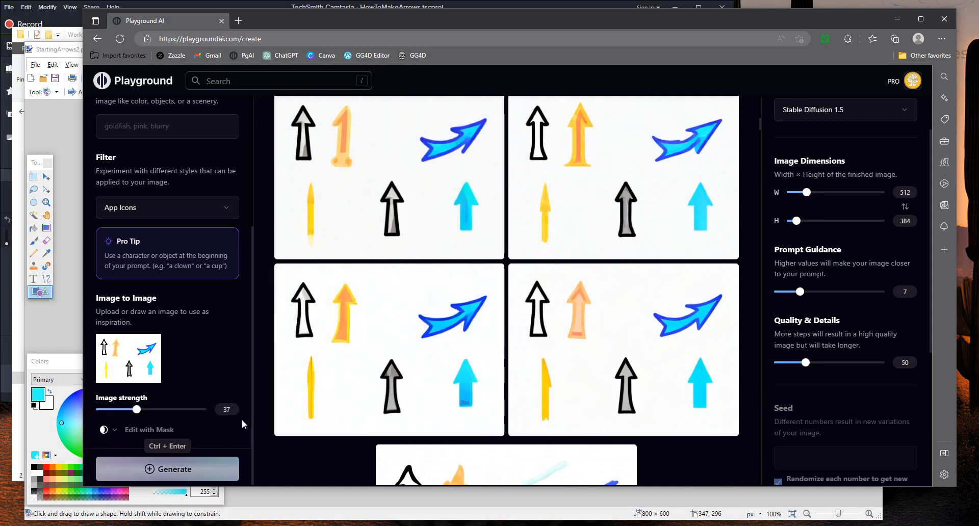
scroll(698, 348, up, 5)
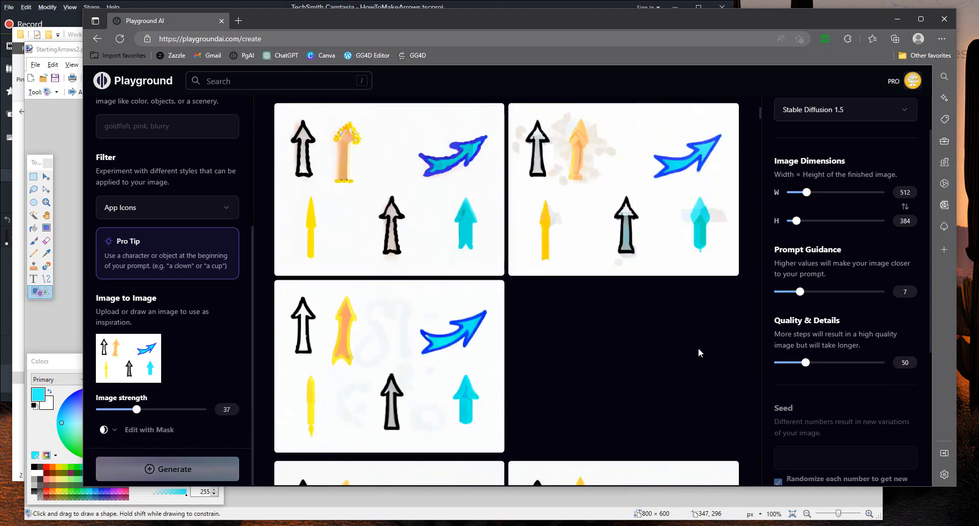
scroll(686, 353, down, 3)
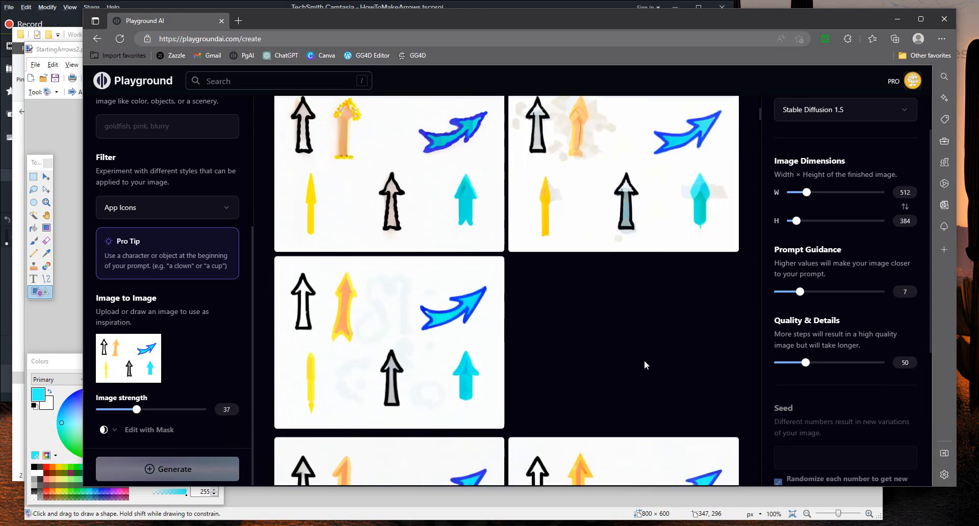
scroll(591, 380, down, 4)
scroll(591, 381, down, 1)
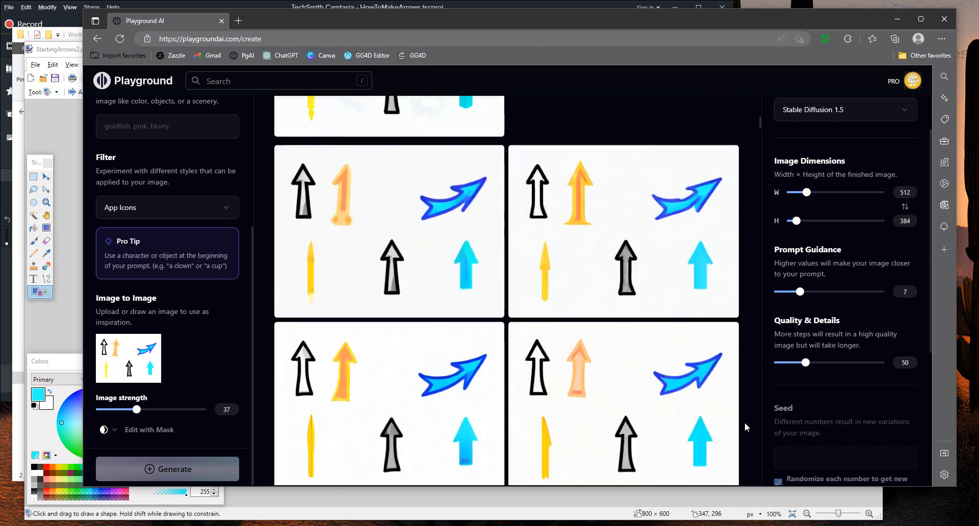
scroll(745, 422, down, 2)
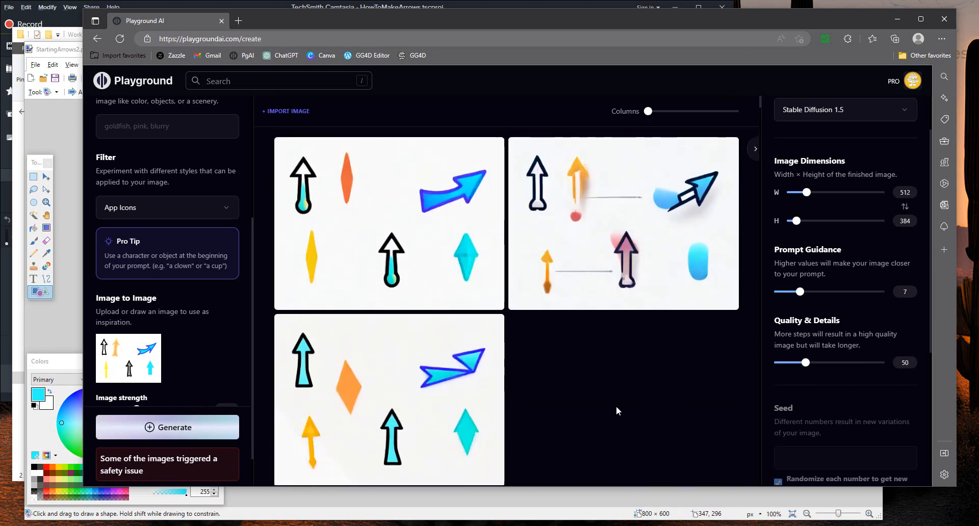
- Lower the image strength to 24 and generate another App Icons batch
scroll(164, 438, down, 1)
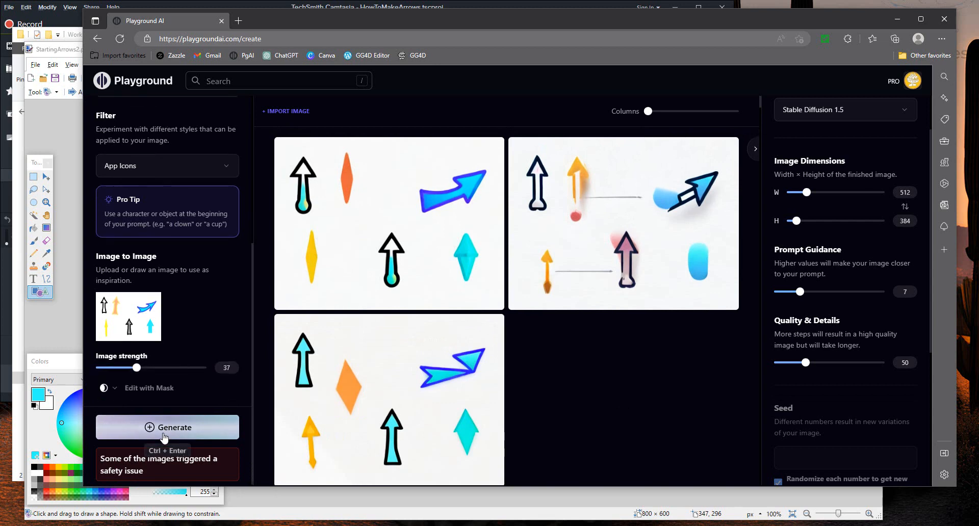
drag(136, 367, 123, 371)
click(162, 427)
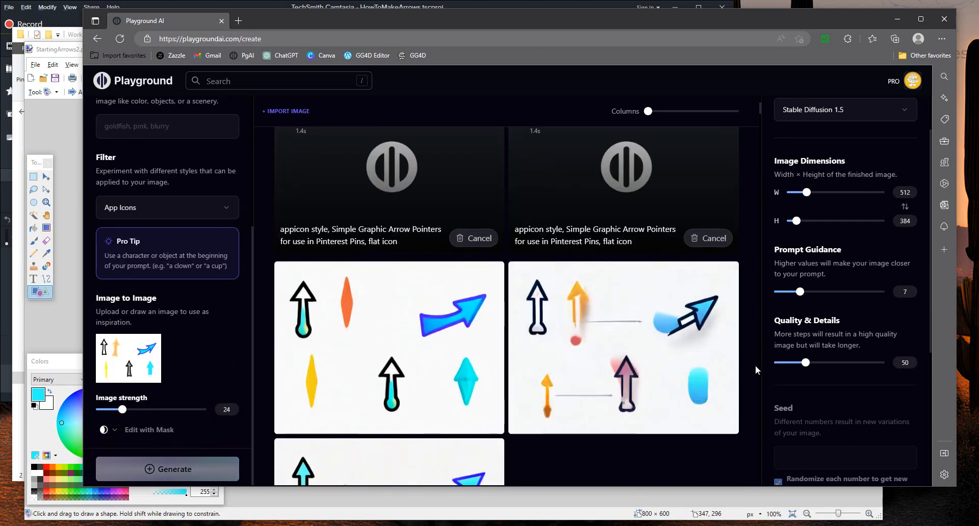
- Set the image strength to 40 and Quality & Details to 106, and generate a new App Icons batch
scroll(759, 374, down, 3)
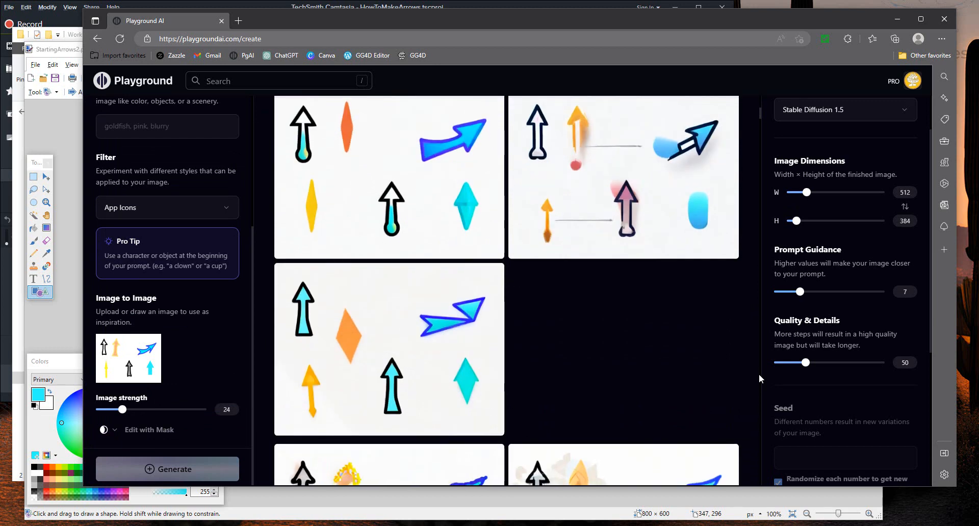
scroll(759, 375, down, 2)
scroll(759, 375, down, 1)
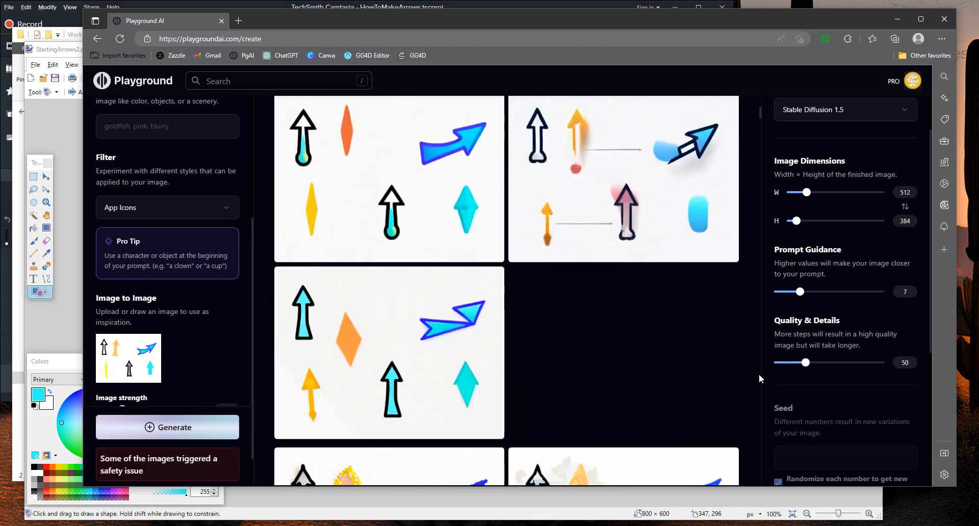
scroll(759, 374, up, 7)
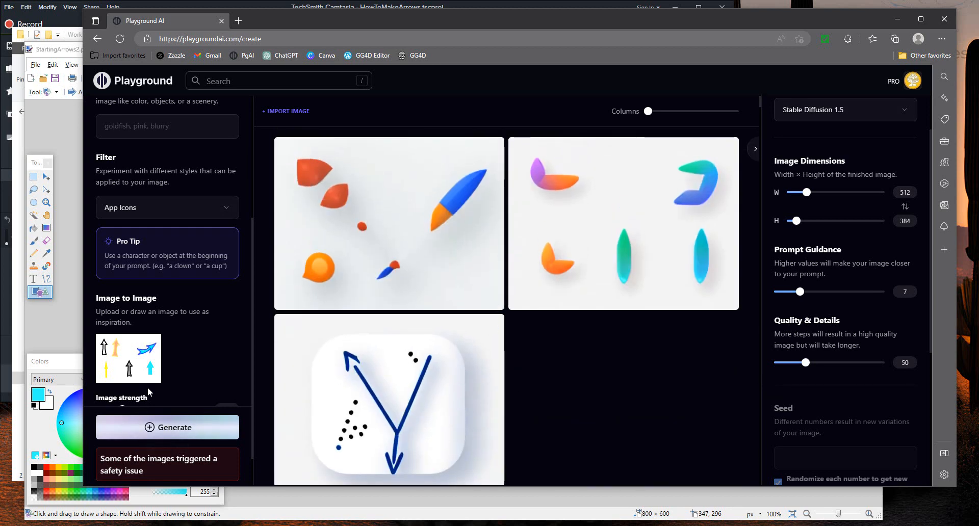
scroll(148, 387, down, 1)
drag(123, 368, 140, 367)
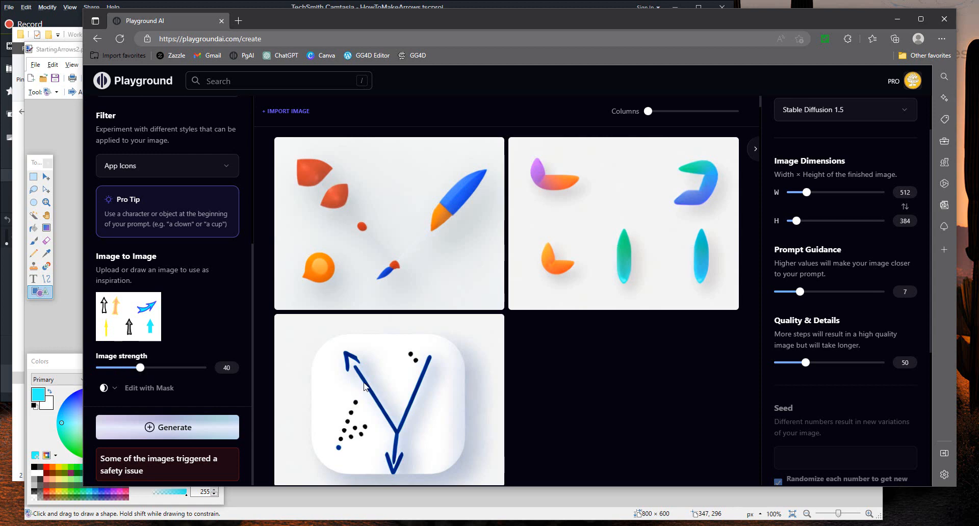
drag(805, 363, 850, 363)
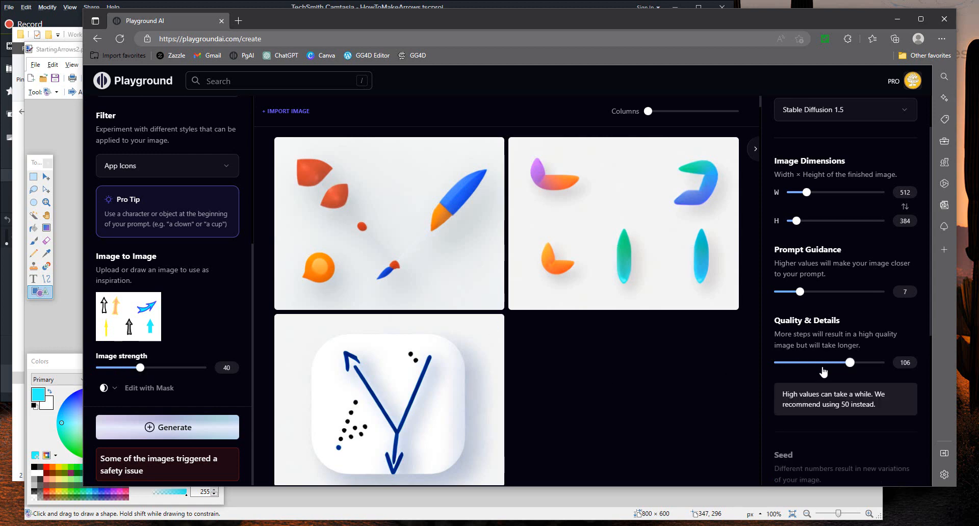
click(211, 430)
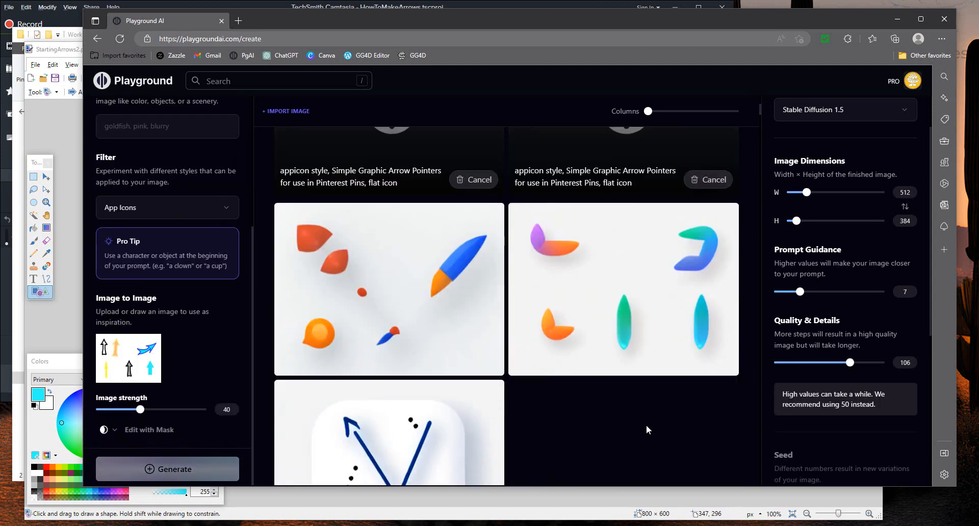
- Review the earlier App Icons results, raise the image strength to 48 and generate a further batch
scroll(644, 425, down, 5)
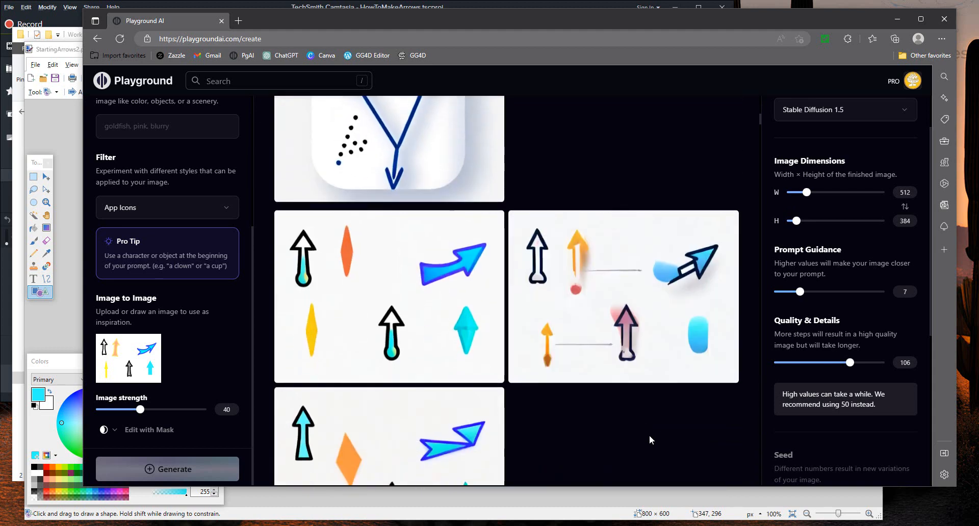
scroll(650, 436, down, 1)
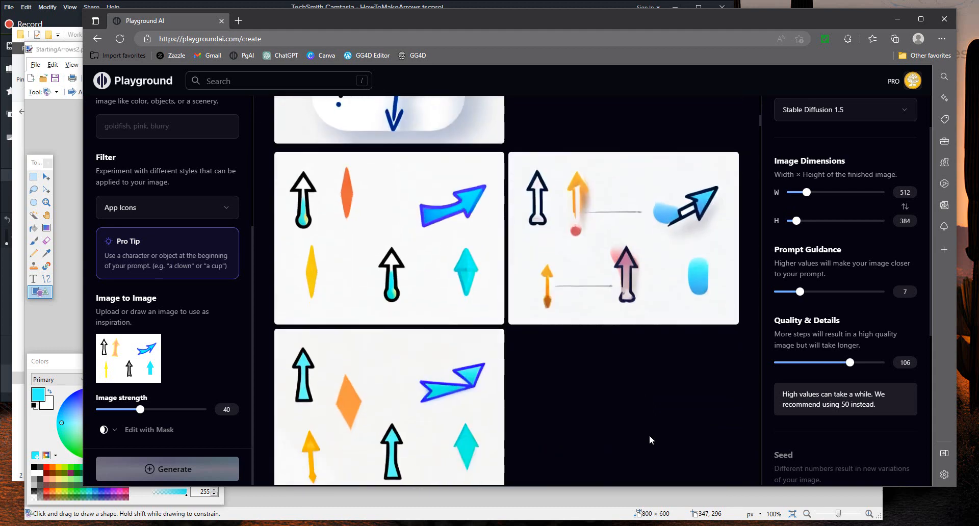
scroll(650, 436, up, 9)
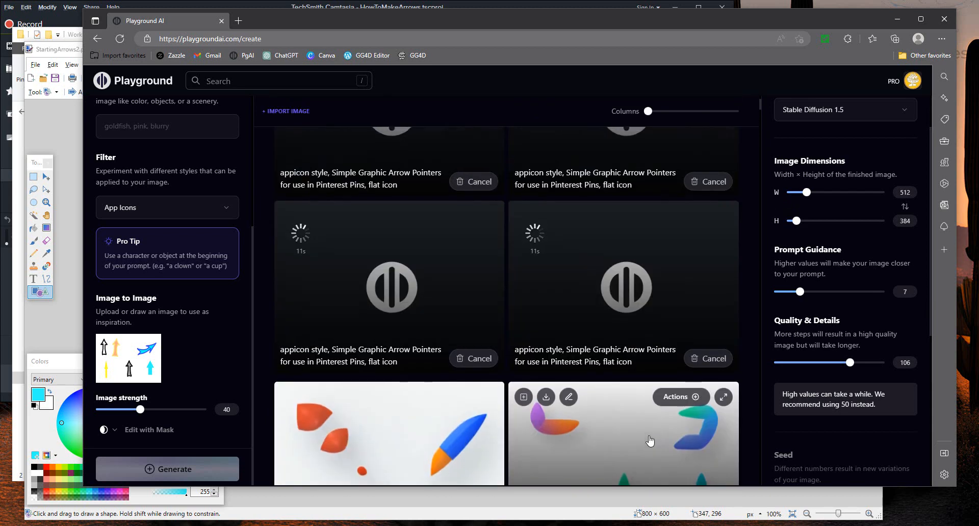
scroll(650, 439, up, 1)
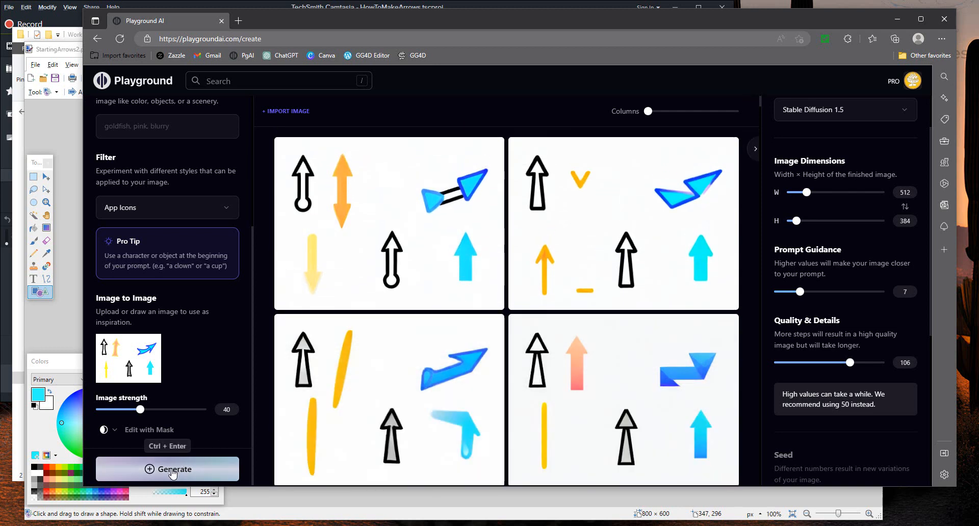
drag(140, 411, 150, 414)
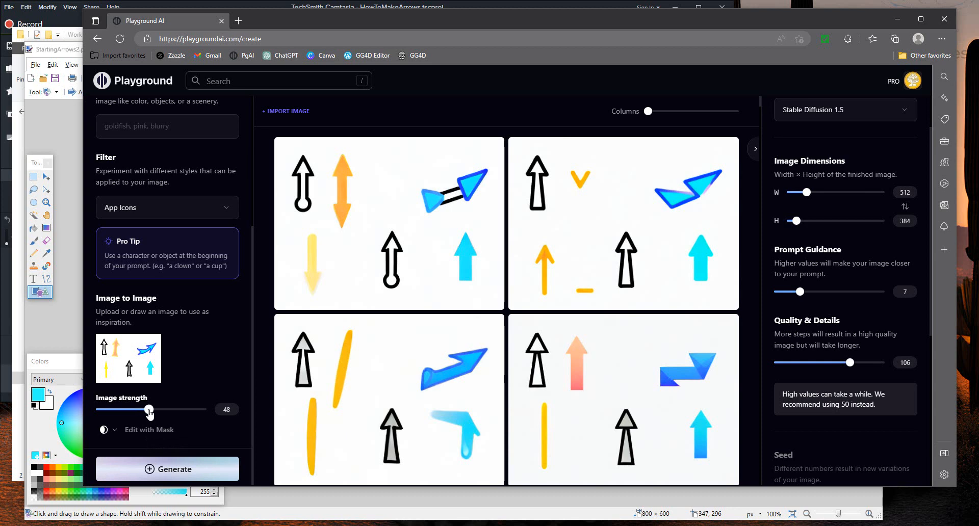
click(168, 470)
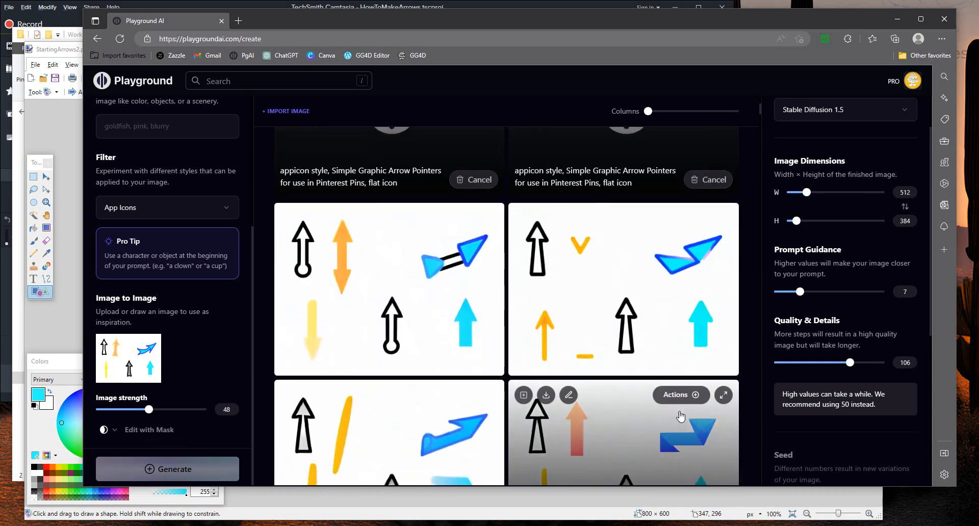
- View the App Icons image with the pink gradient arrow and folded blue arrow at full size, and close it
scroll(714, 418, down, 1)
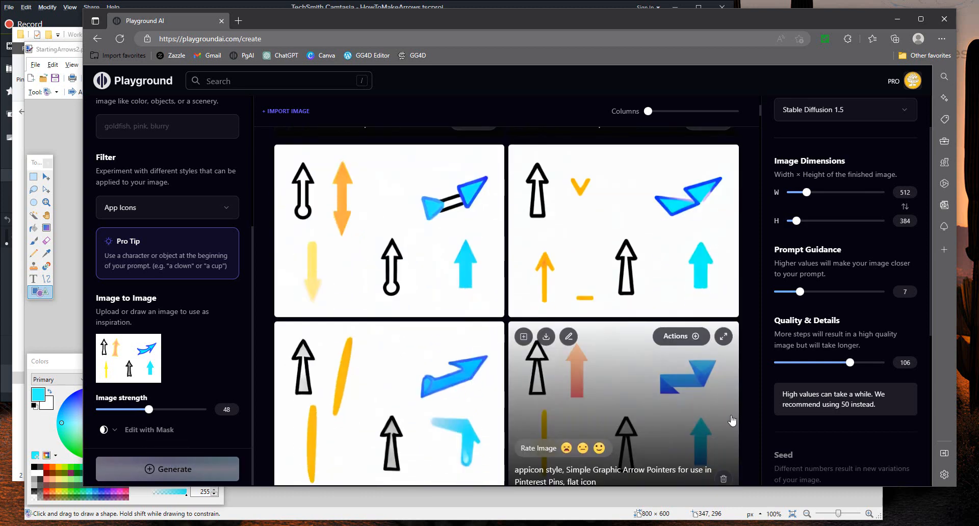
click(723, 336)
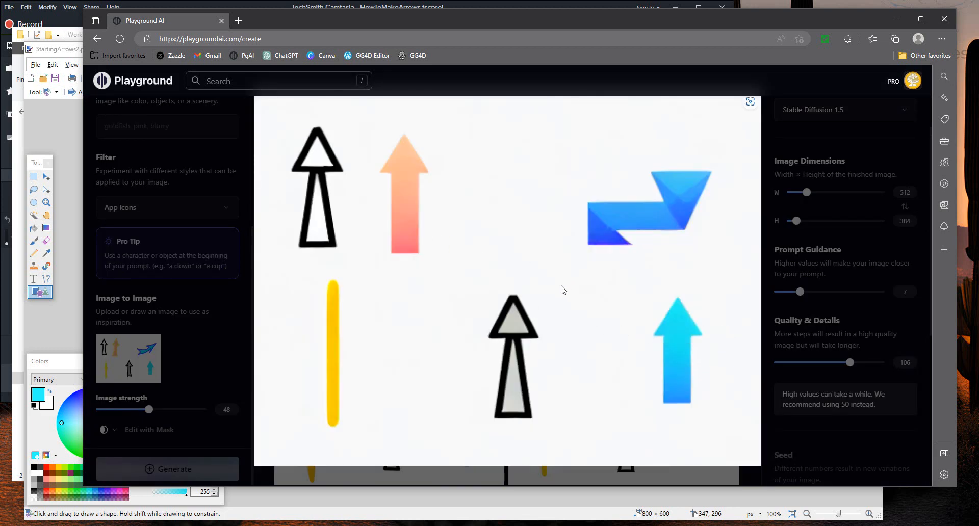
click(563, 290)
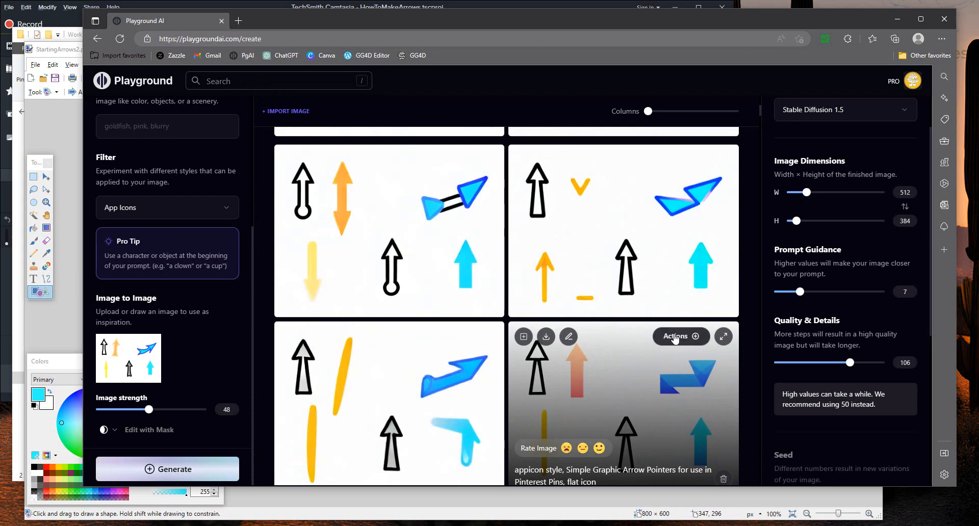
- Upscale the App Icons image with the pink gradient arrow and folded blue arrow by 4x and download it
click(675, 336)
click(683, 280)
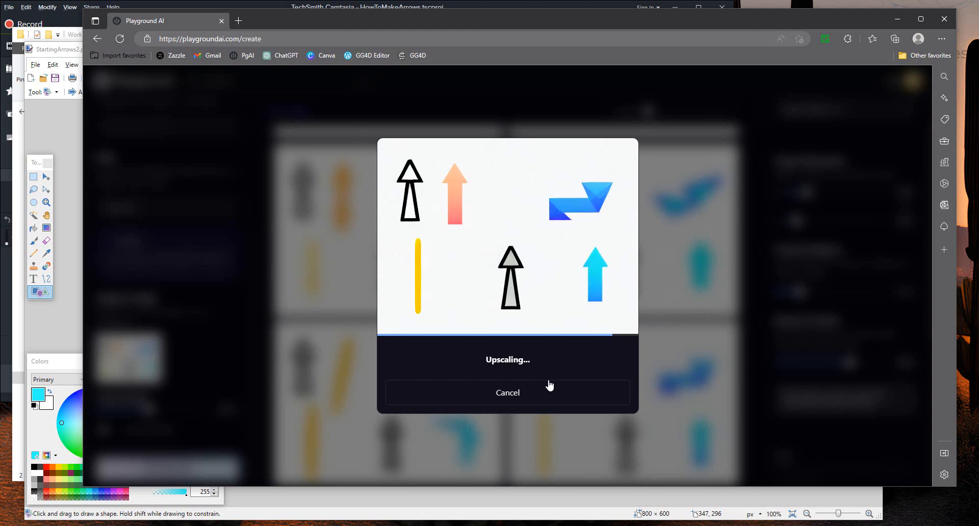
click(516, 400)
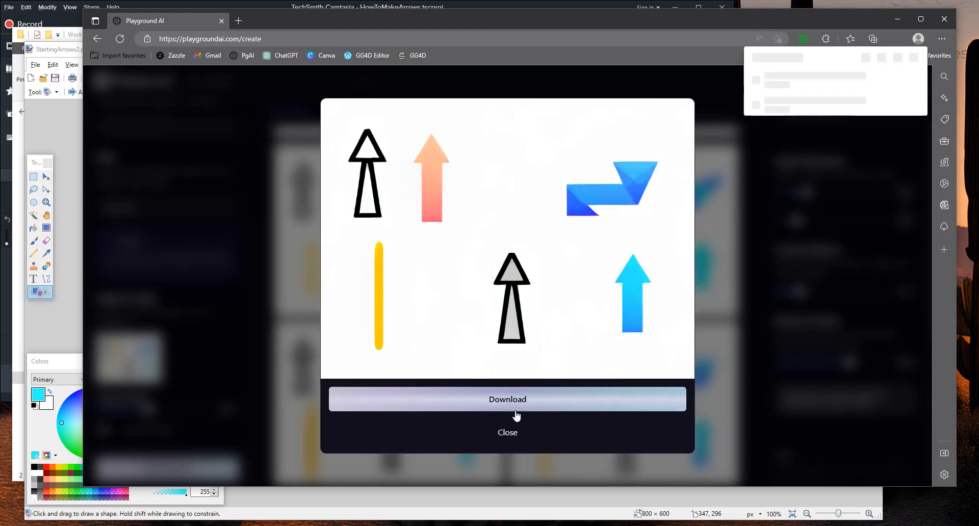
click(513, 439)
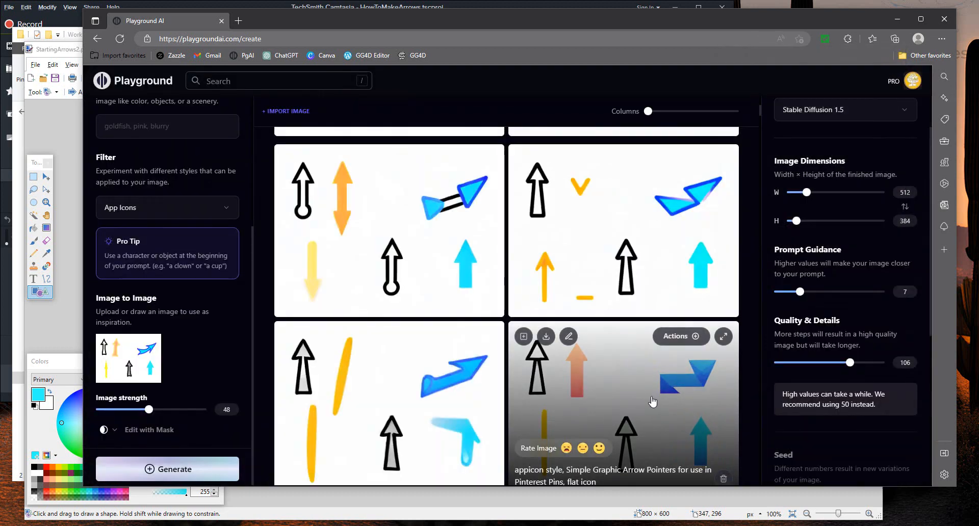
- Lower the image strength to 35 and generate a new App Icons batch
scroll(653, 402, down, 1)
scroll(653, 402, up, 3)
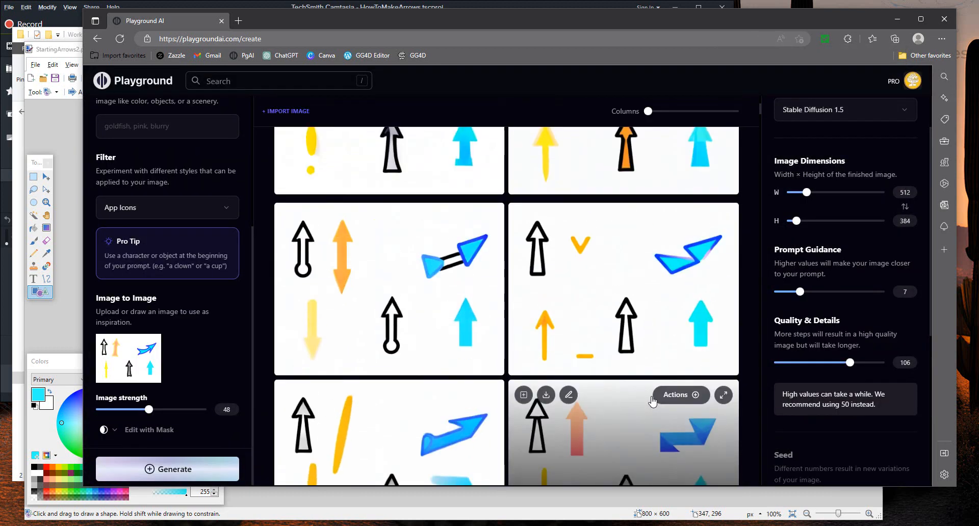
scroll(653, 402, up, 3)
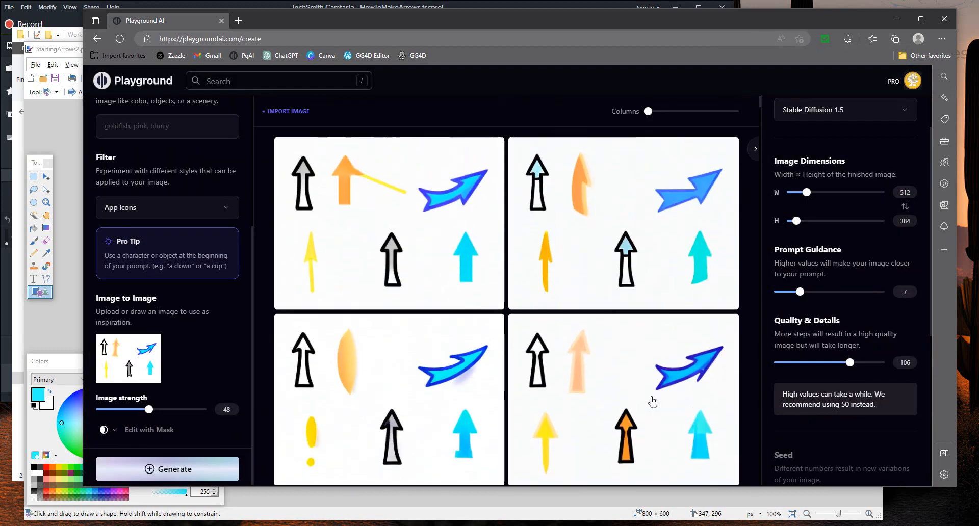
drag(148, 410, 136, 415)
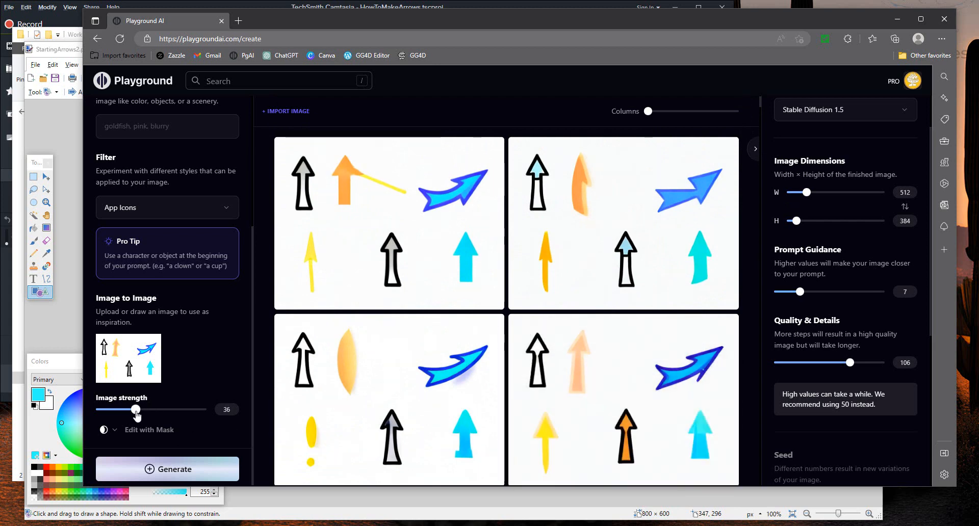
click(162, 469)
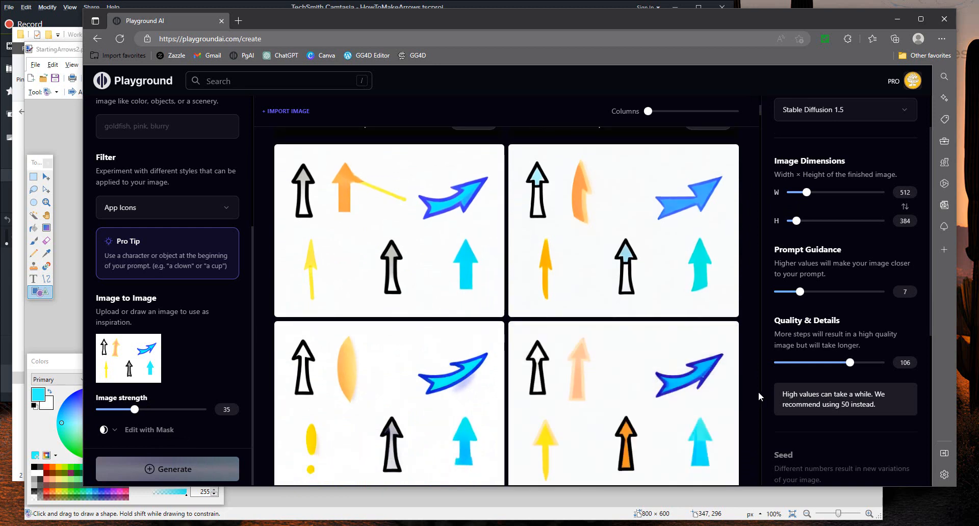
- Upscale the App Icons image with the orange-filled, black-outlined arrow by 4x and download the result
scroll(761, 392, down, 1)
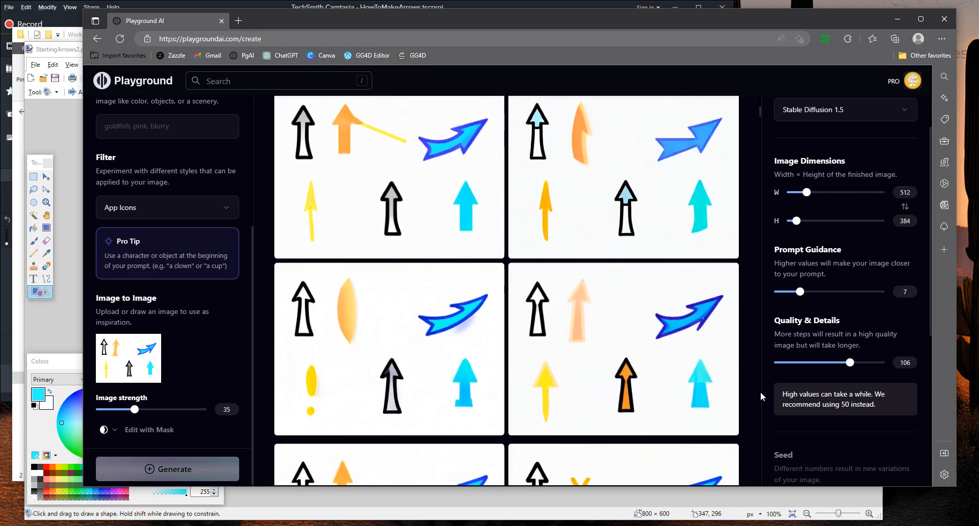
mouse_move(703, 334)
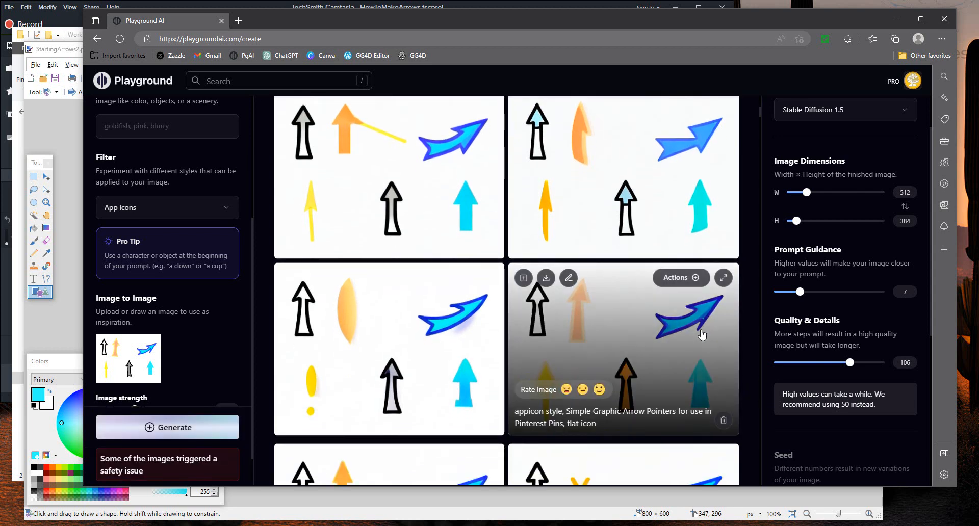
click(670, 280)
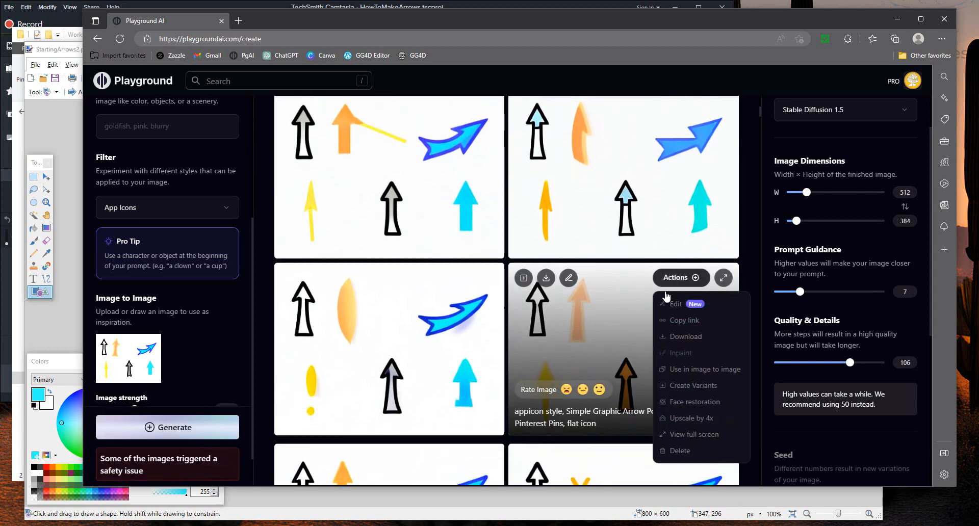
click(683, 412)
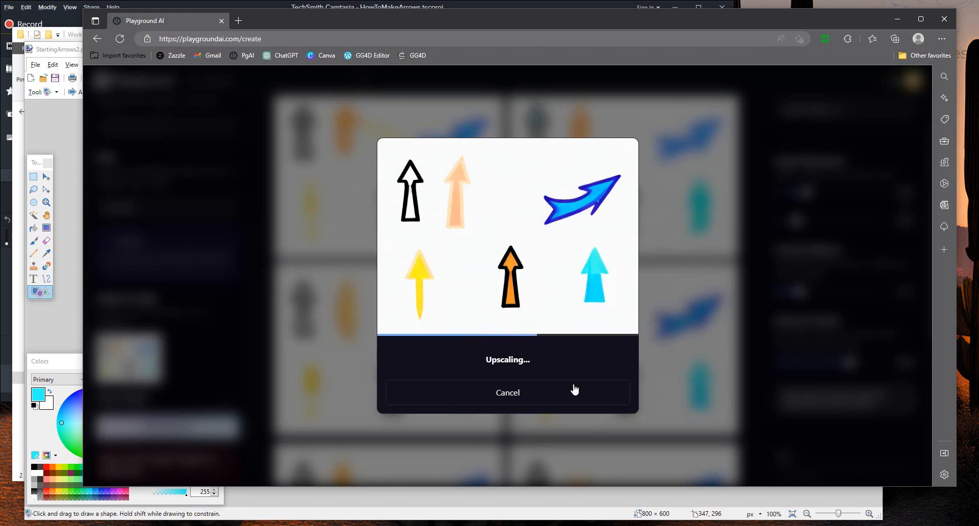
click(527, 399)
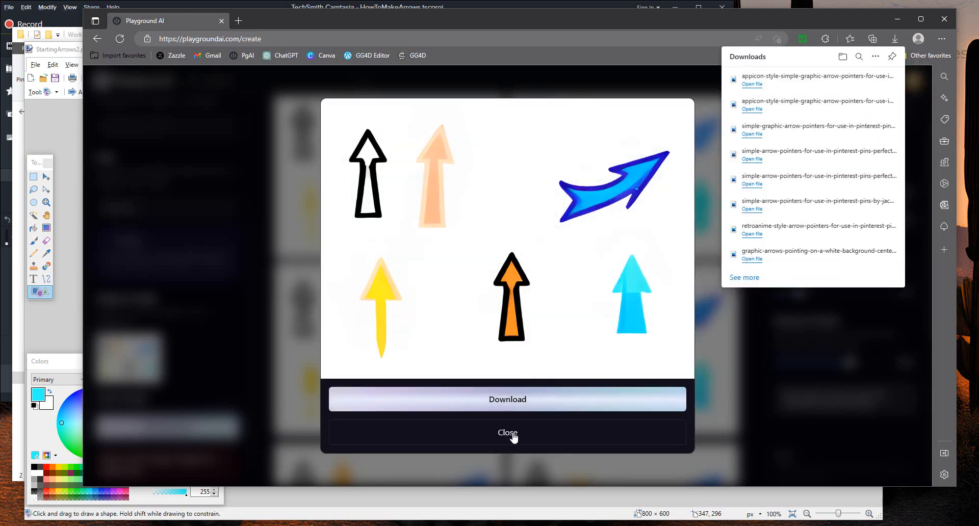
click(510, 433)
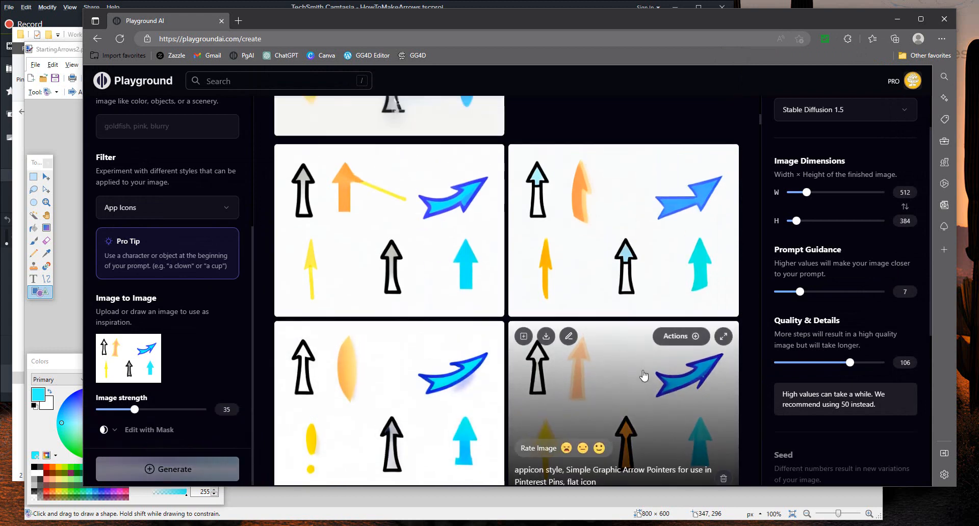
- Review the newer App Icons results and generate another batch with the same settings
scroll(612, 388, up, 2)
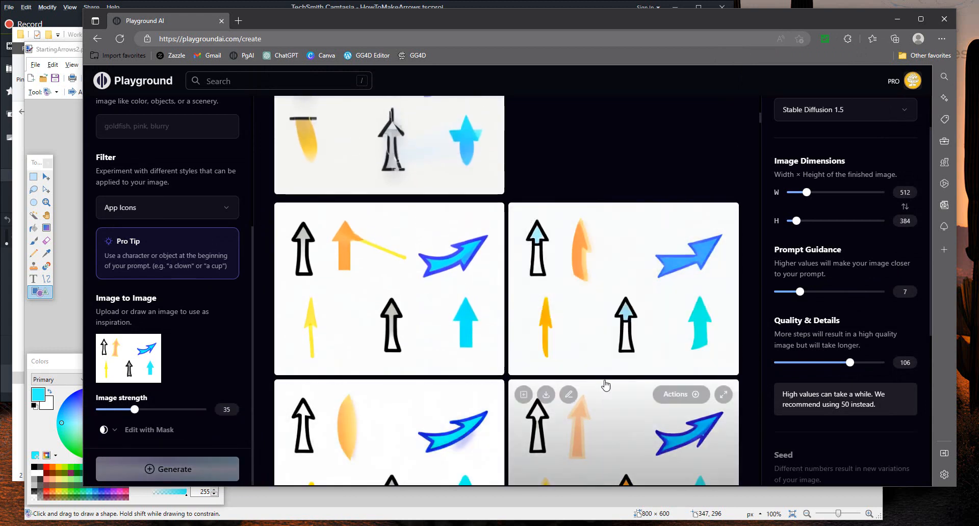
scroll(612, 385, up, 3)
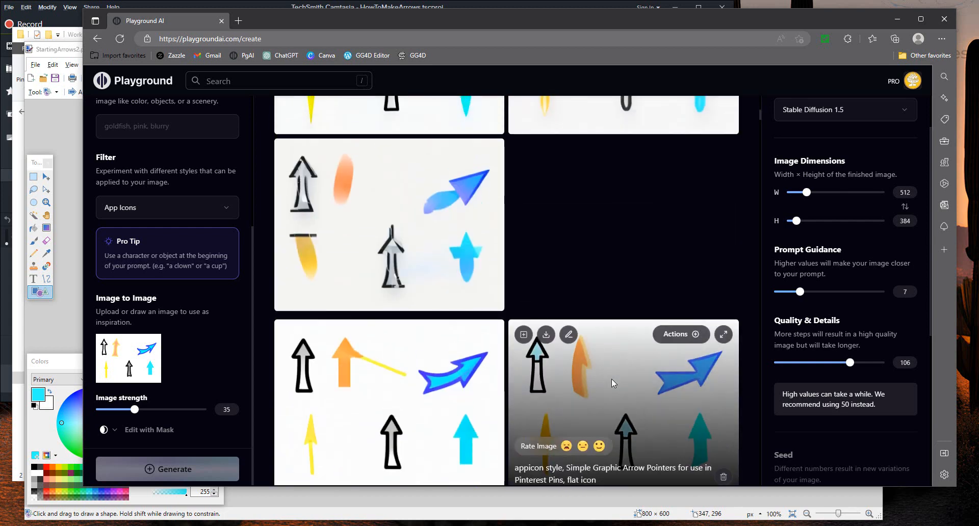
scroll(613, 384, up, 2)
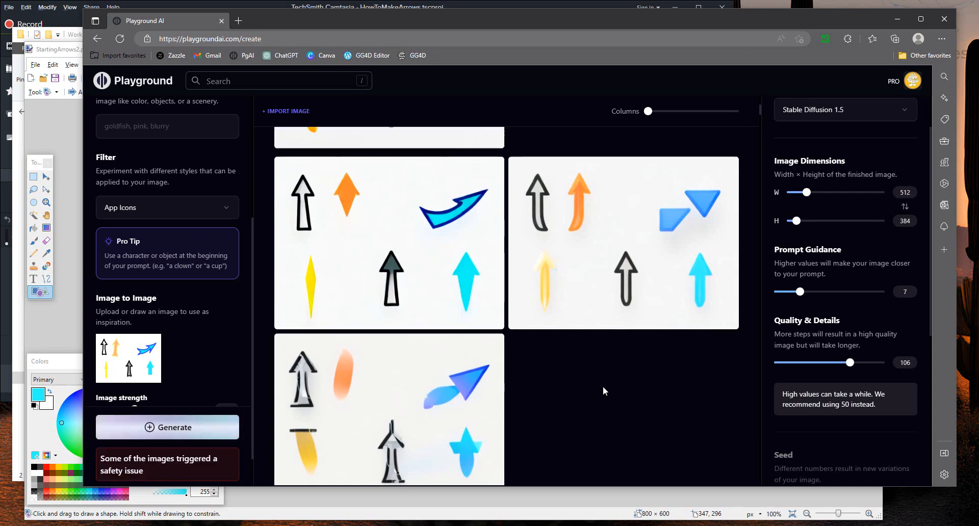
scroll(603, 387, up, 4)
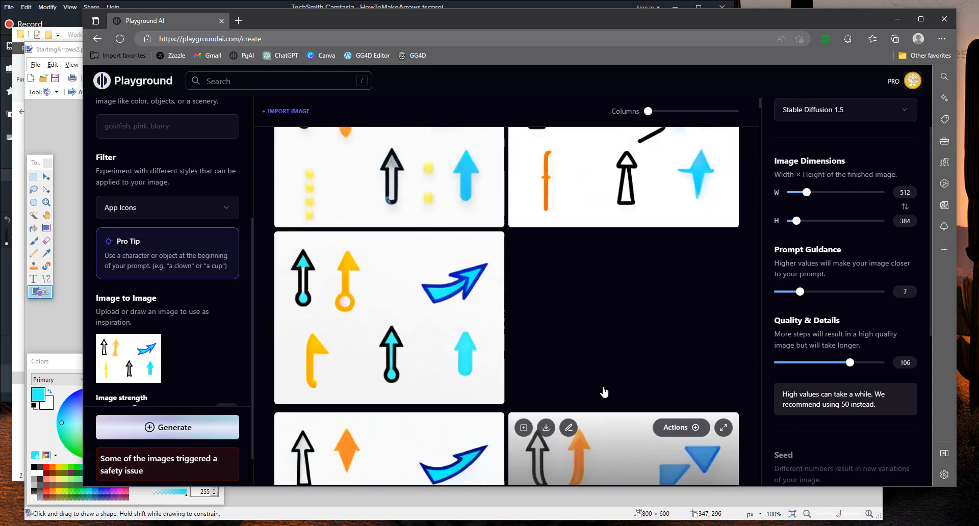
scroll(603, 389, up, 1)
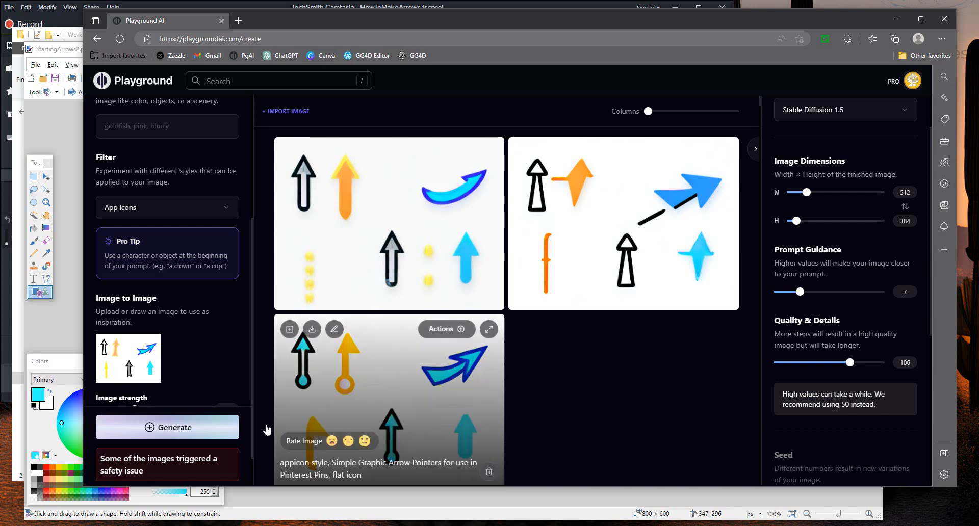
click(225, 427)
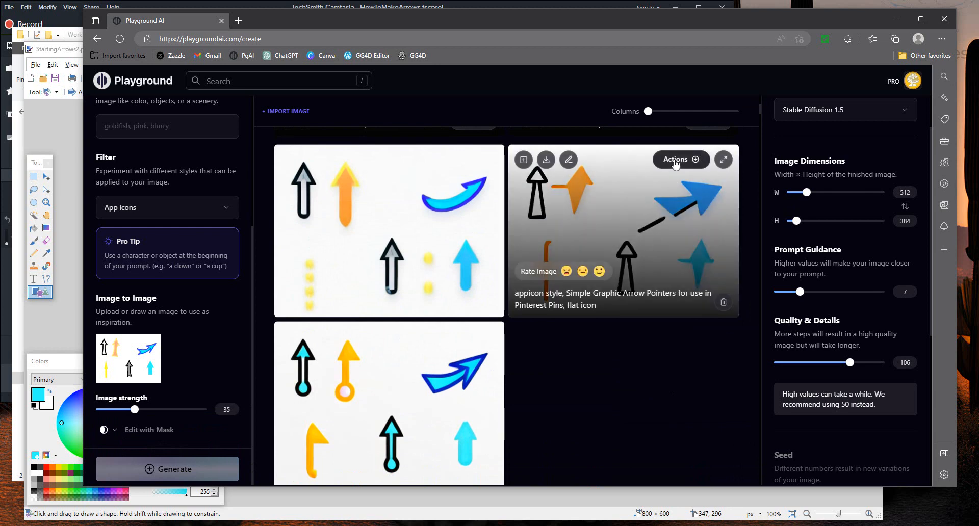
- Upscale the image whose blue arrow has a broken black line by 4x and download it
click(677, 159)
click(691, 300)
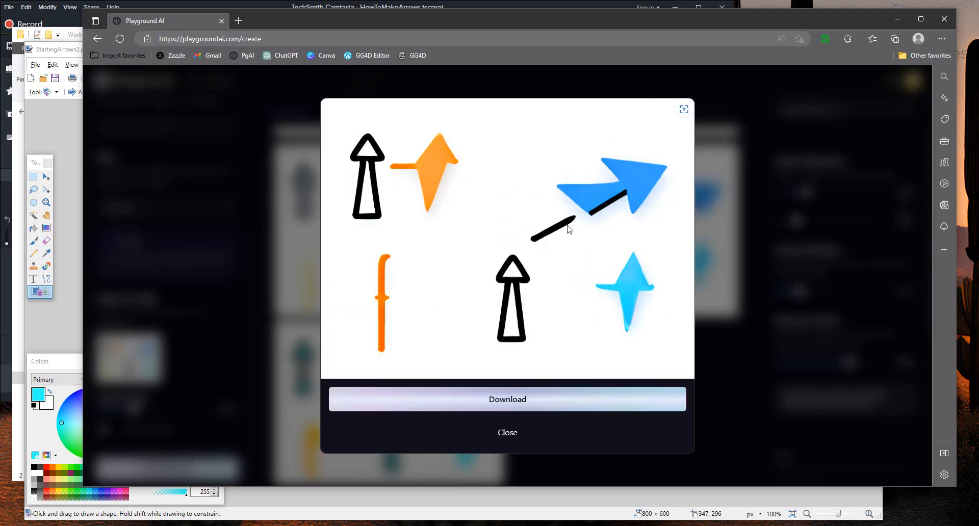
click(503, 400)
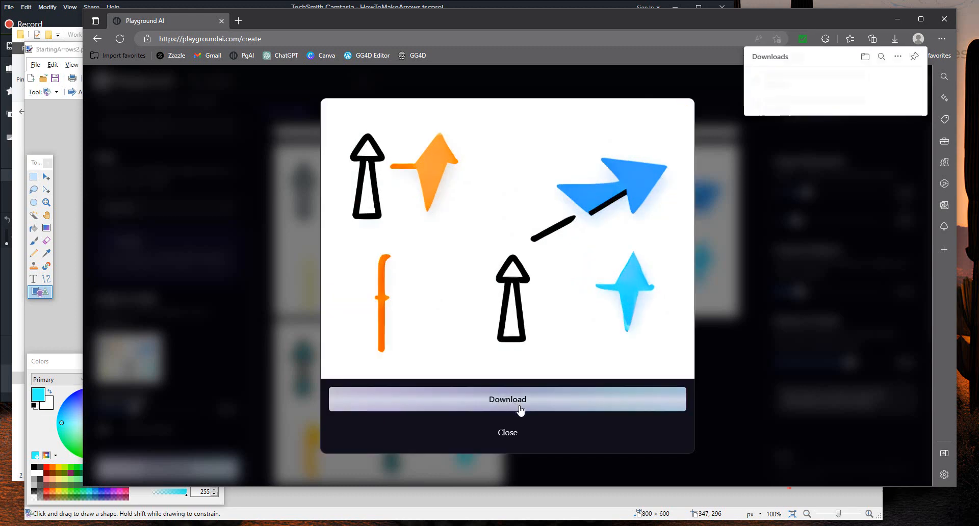
click(507, 433)
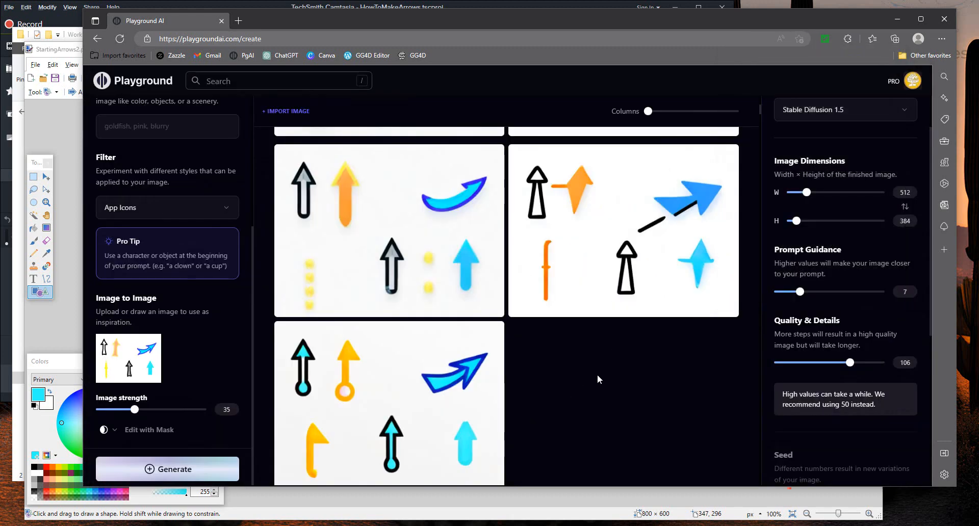
- Upscale the image with the violet-blue check-mark shape and shadowed orange arrow by 4x and download it
mouse_move(597, 379)
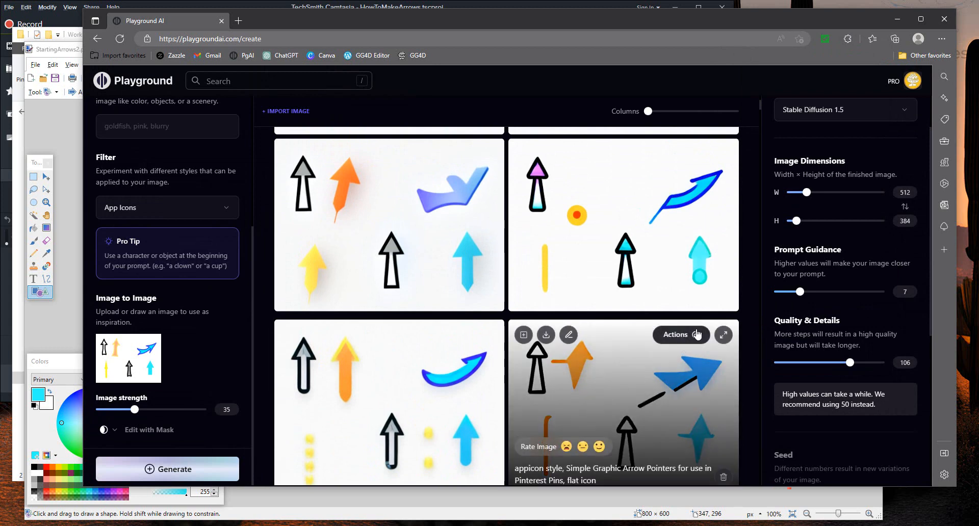
scroll(448, 299, up, 1)
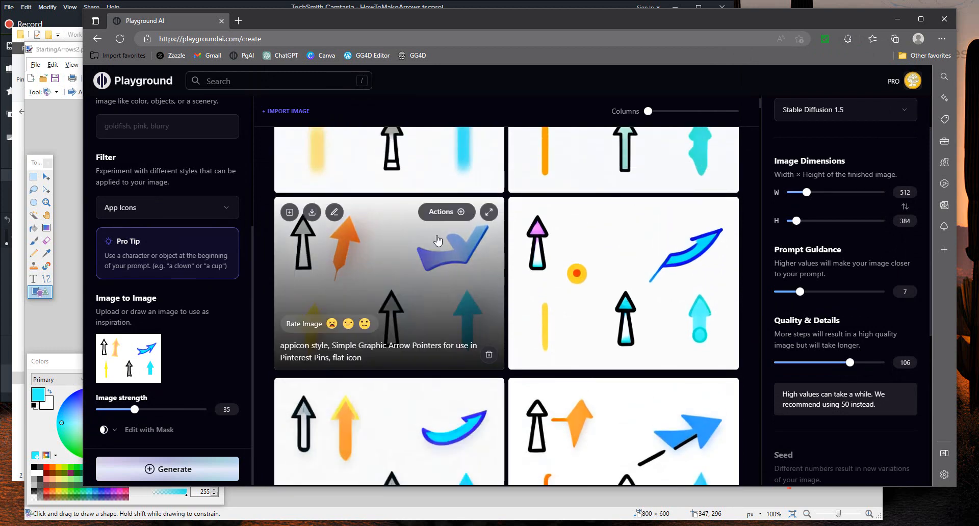
click(443, 212)
click(448, 352)
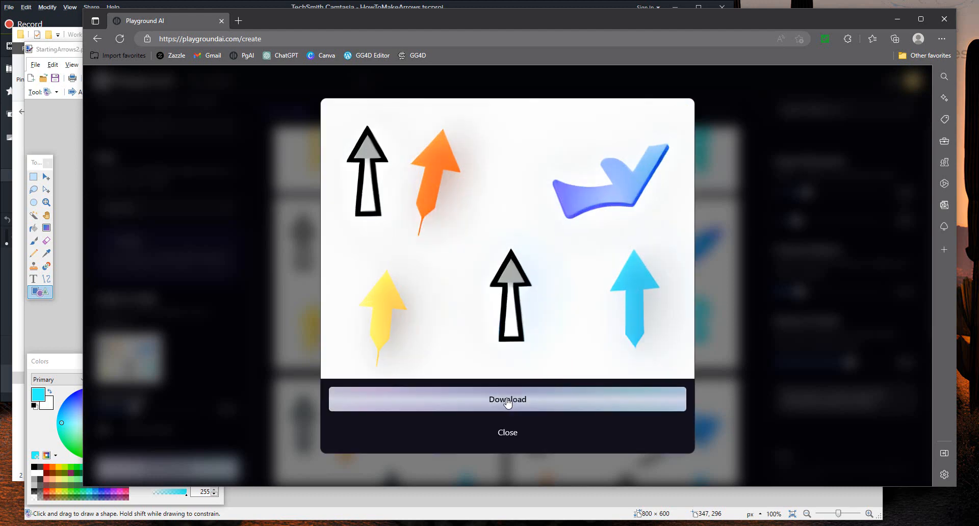
click(507, 400)
click(508, 432)
- Generate another App Icons batch and view the image with the mint-filled, black-outlined arrows at full size
scroll(631, 386, up, 1)
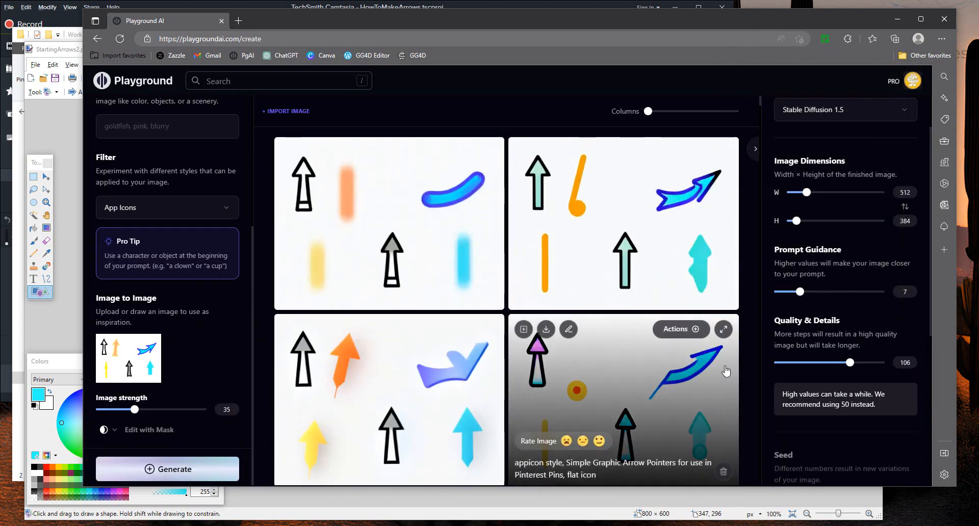
click(212, 468)
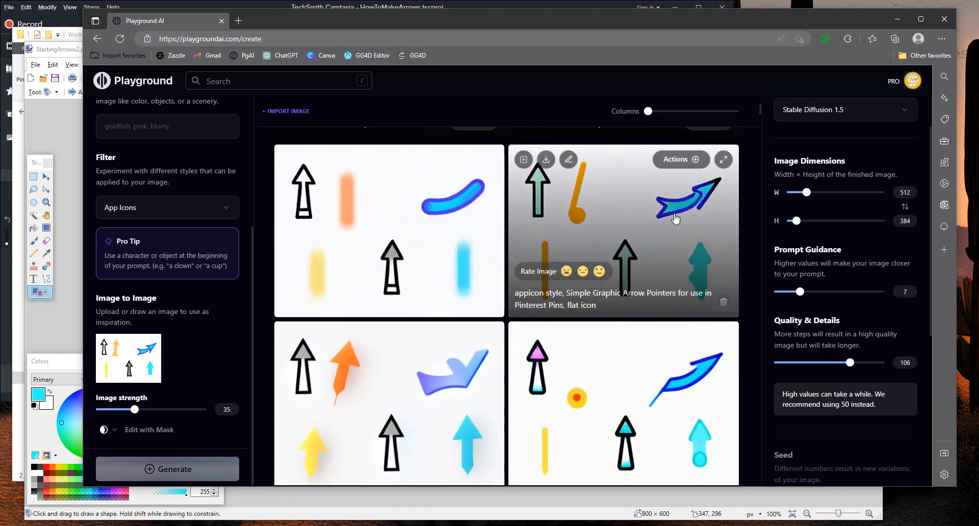
click(723, 159)
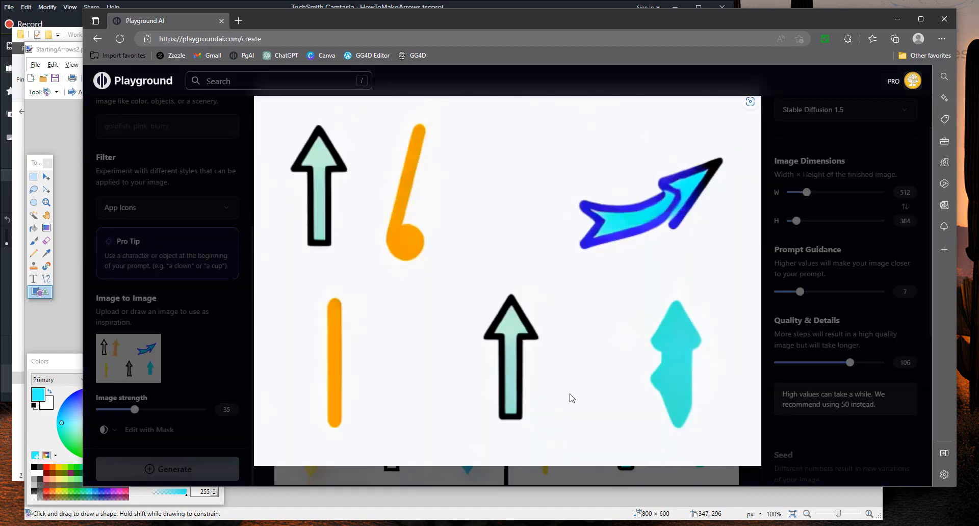
click(610, 323)
- Raise the image strength to 50 and generate a further App Icons batch
scroll(561, 349, up, 1)
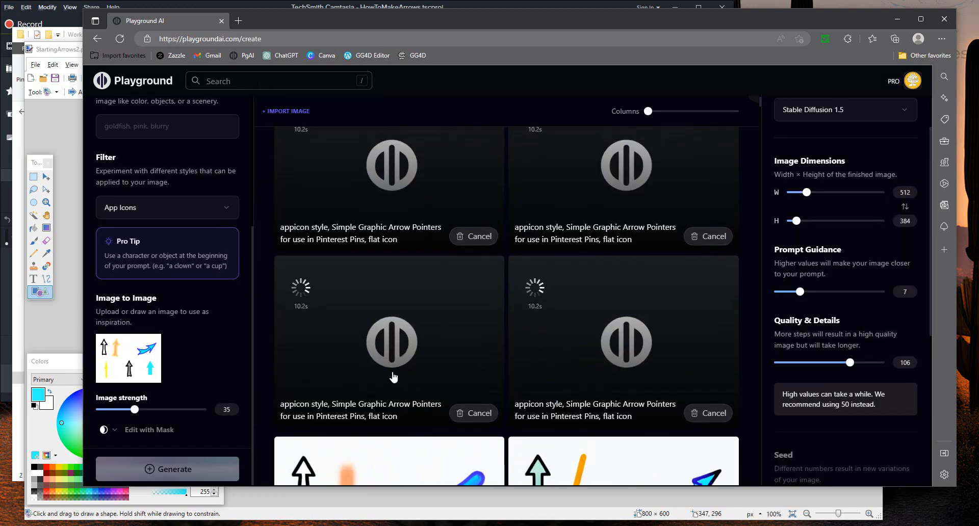
drag(134, 410, 151, 411)
click(161, 470)
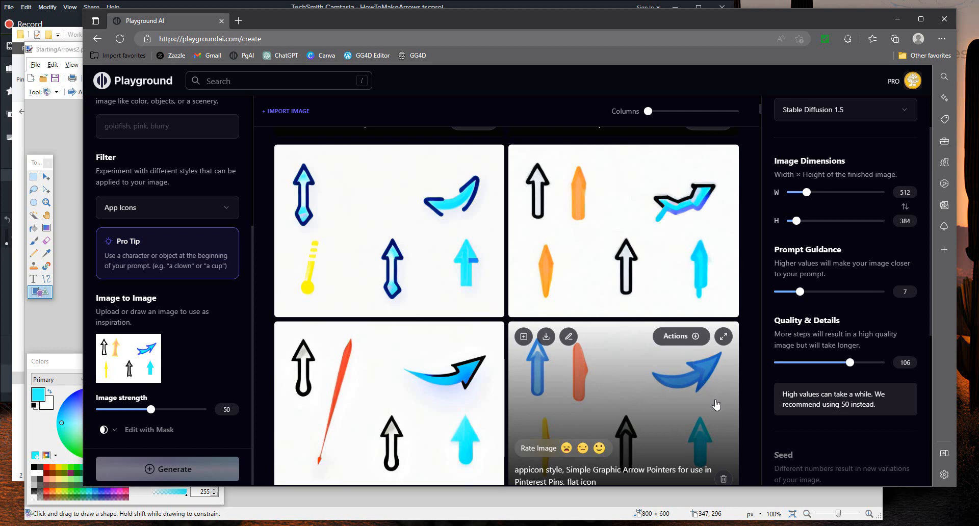
- Upscale the image with the long thin red arrow and the black-edged curved blue arrow by 4x and download it
scroll(719, 402, down, 1)
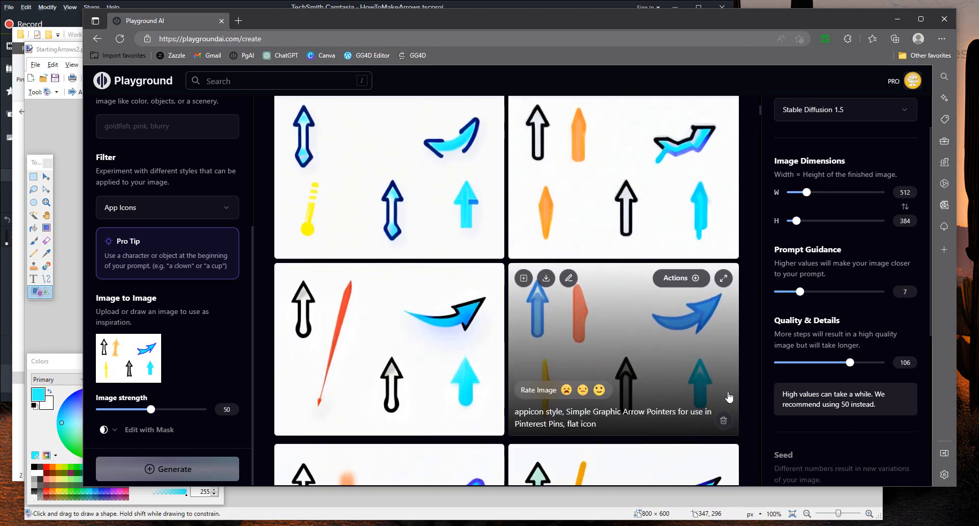
scroll(729, 396, down, 1)
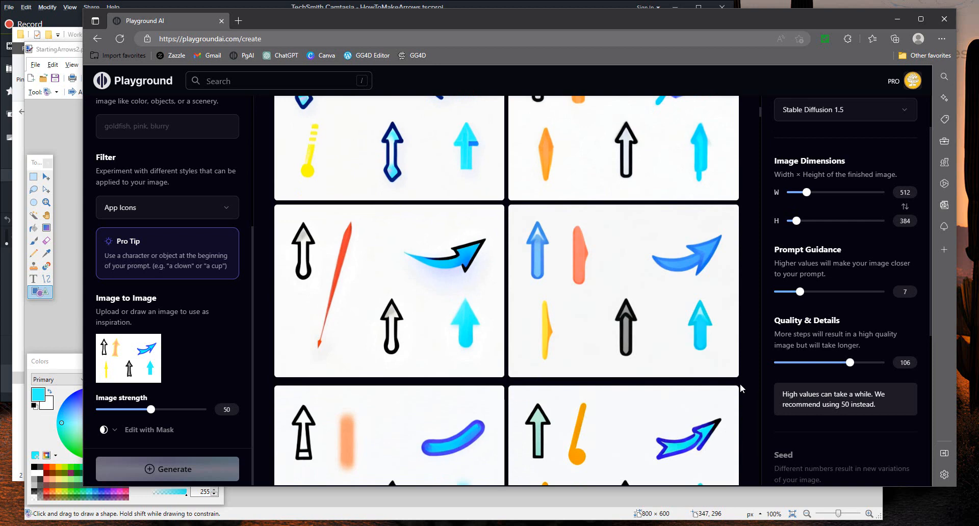
mouse_move(445, 264)
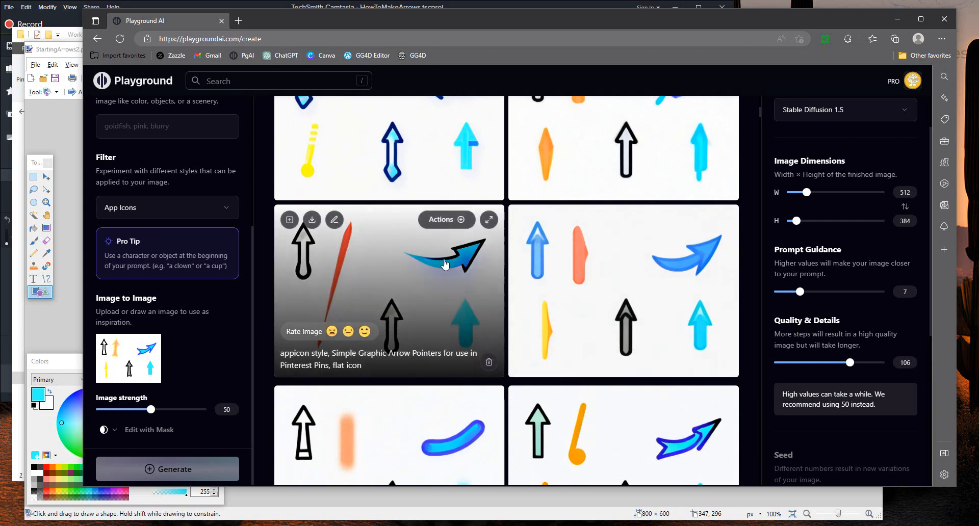
click(442, 219)
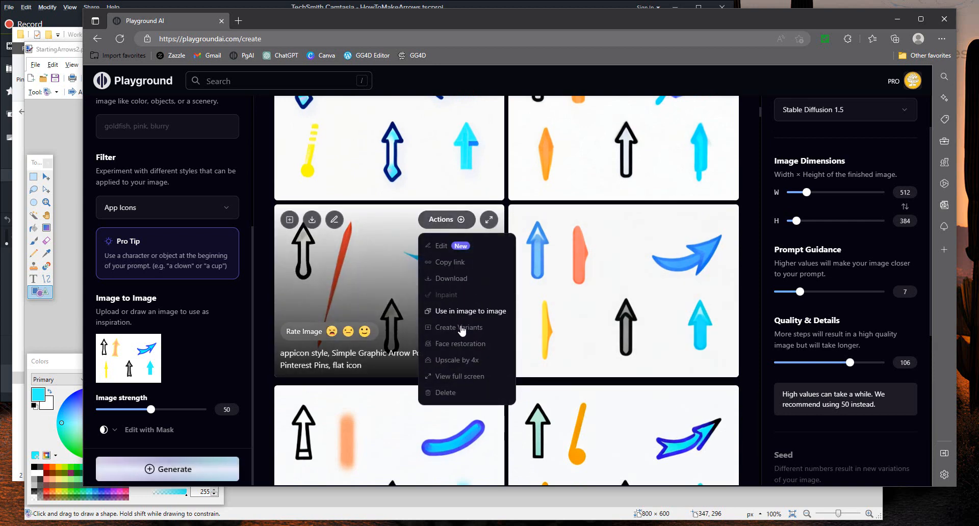
click(457, 360)
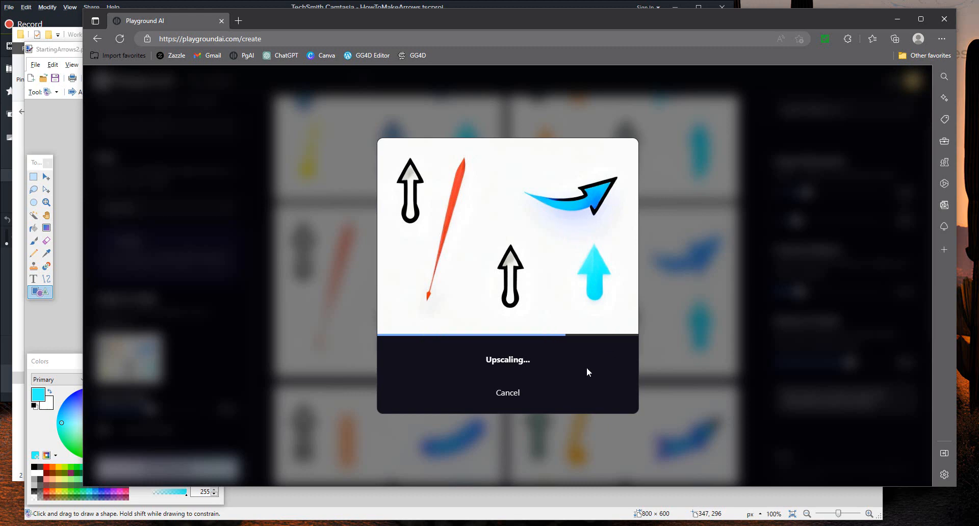
click(519, 405)
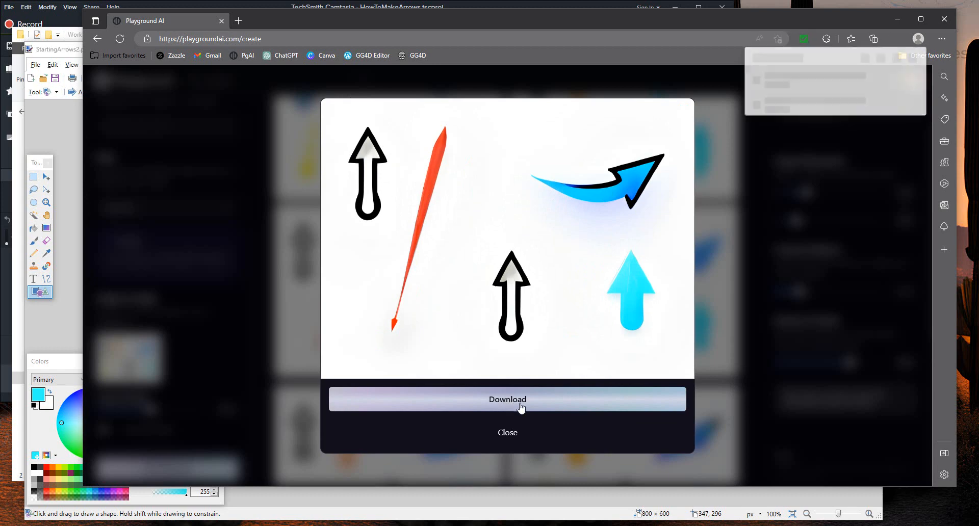
click(509, 434)
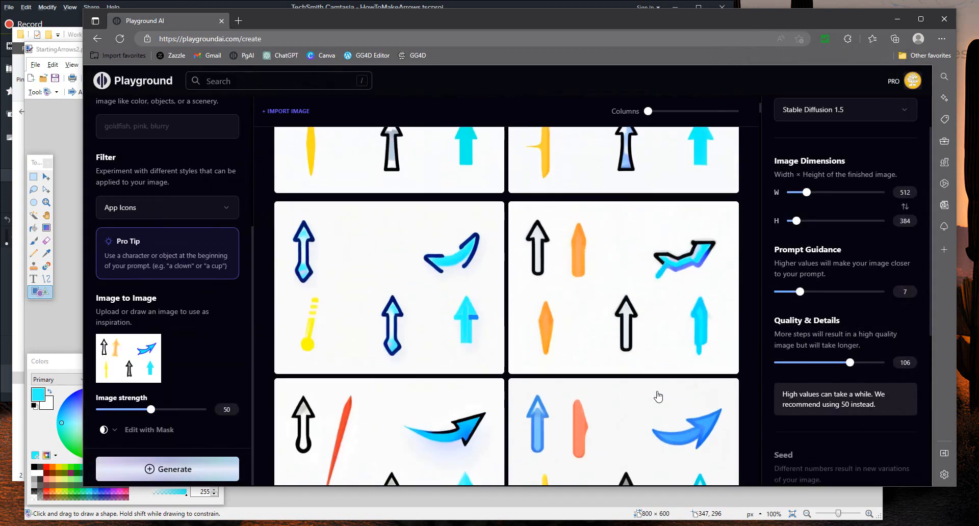
- Generate another App Icons batch and lower the image strength to 36
scroll(658, 396, up, 2)
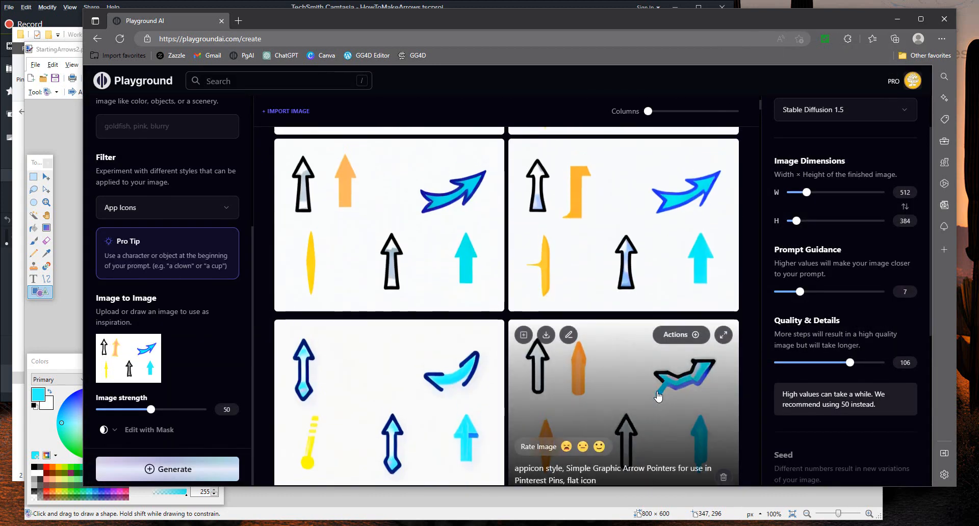
scroll(658, 397, up, 1)
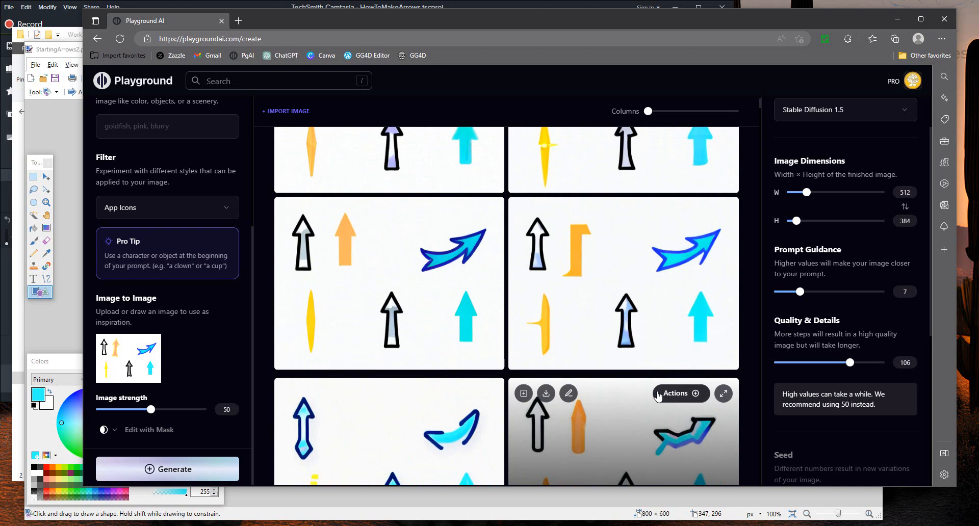
scroll(659, 397, up, 2)
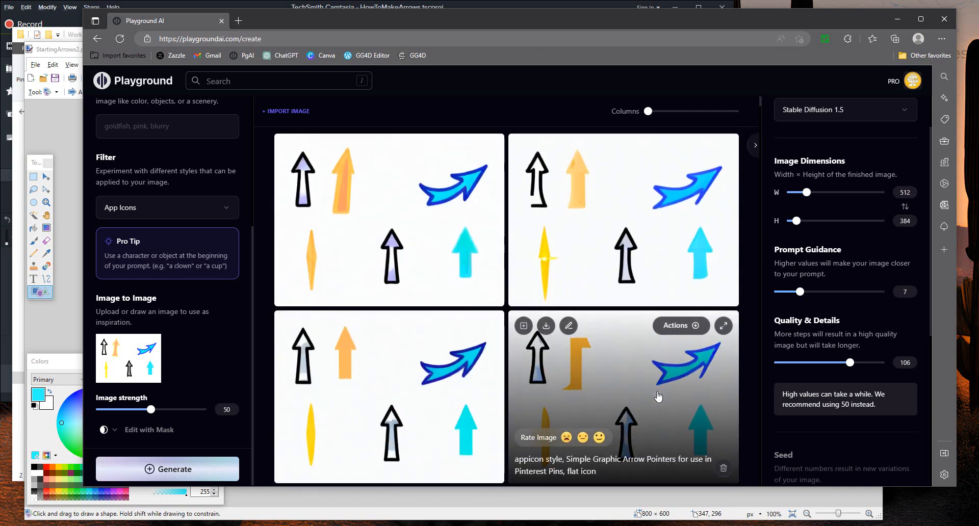
scroll(656, 398, down, 2)
click(151, 479)
scroll(551, 368, down, 2)
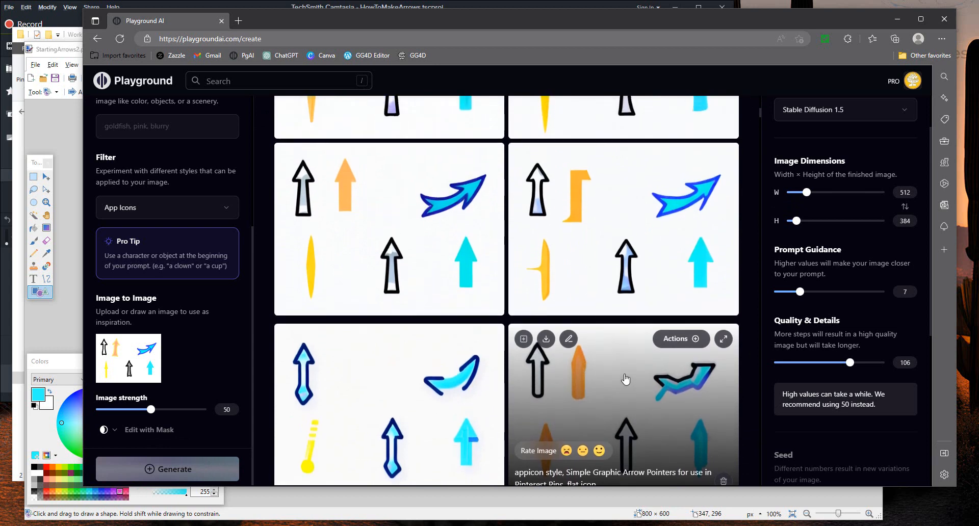
scroll(630, 378, up, 2)
mouse_move(652, 390)
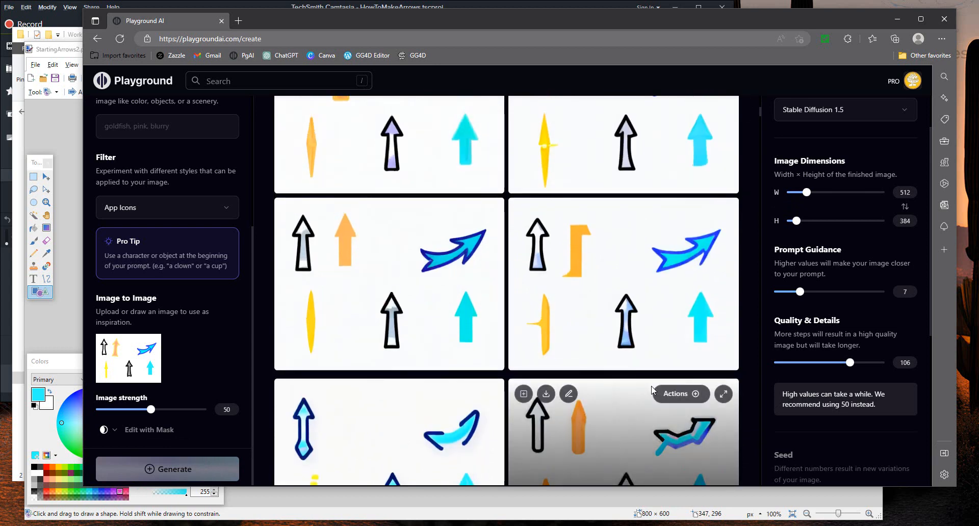
scroll(666, 376, up, 3)
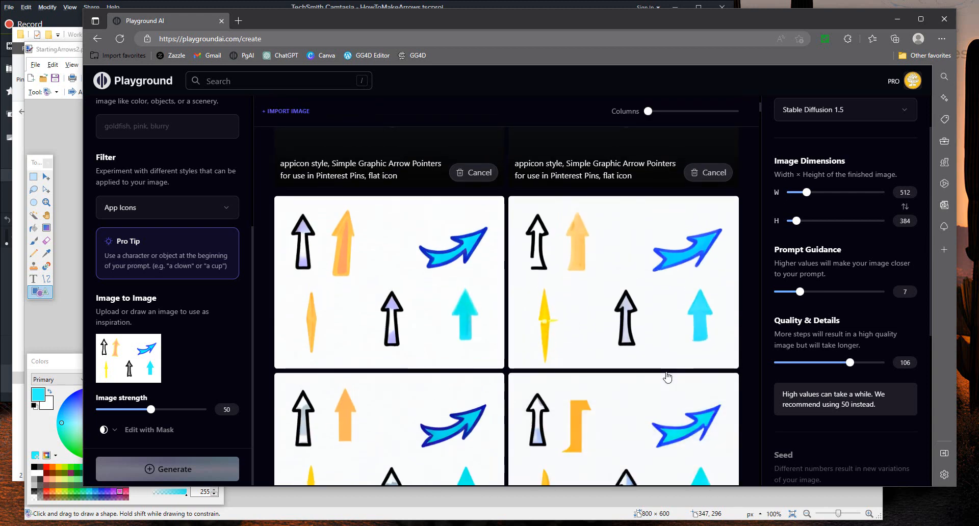
scroll(668, 377, down, 3)
drag(156, 416, 136, 416)
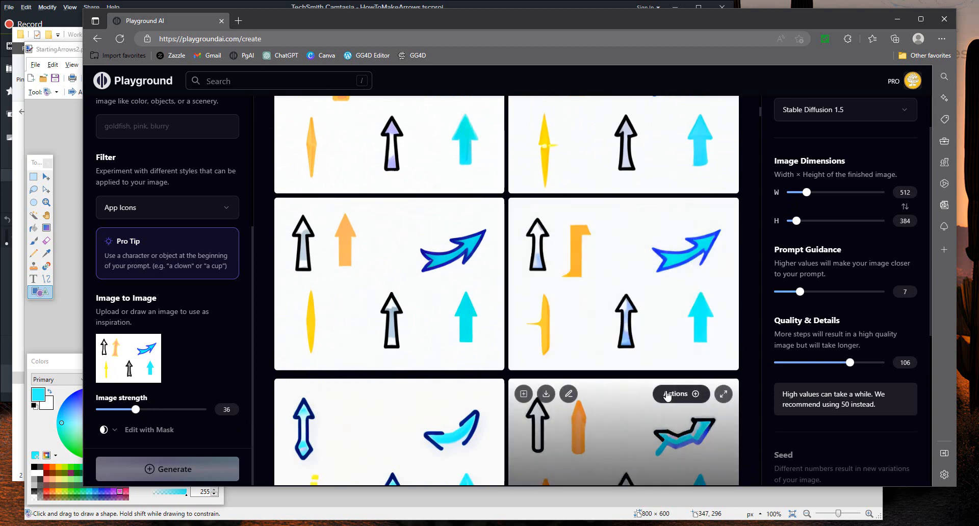
- Upscale the image with the bracket-like orange shape and the split yellow shape by 4x and download it
click(675, 215)
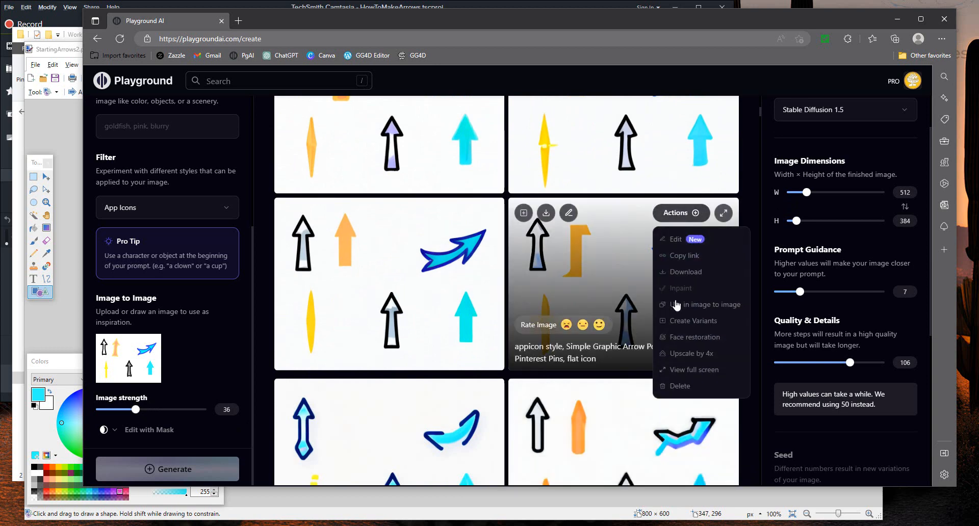
click(686, 357)
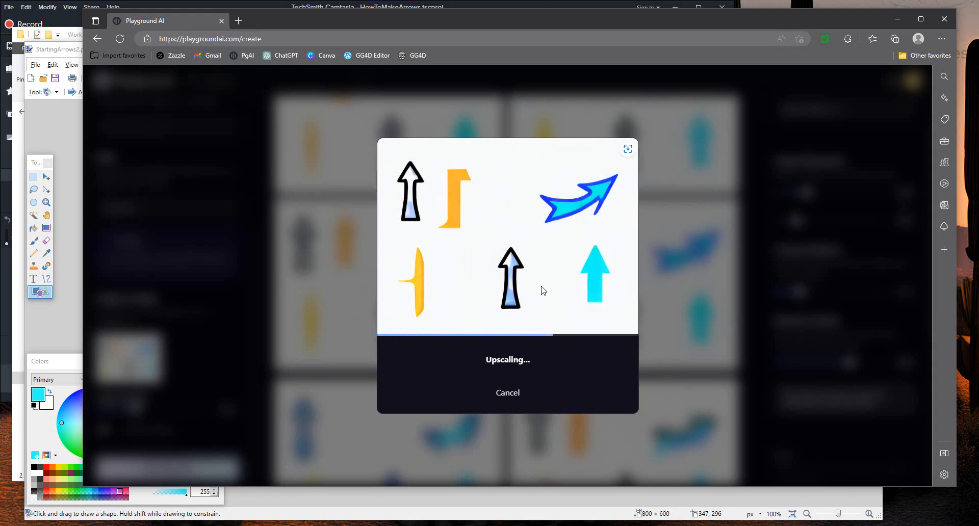
click(512, 396)
- Look over the newest batch and view the image with the shadowed orange arrow and half yellow sliver at full size
scroll(492, 343, up, 3)
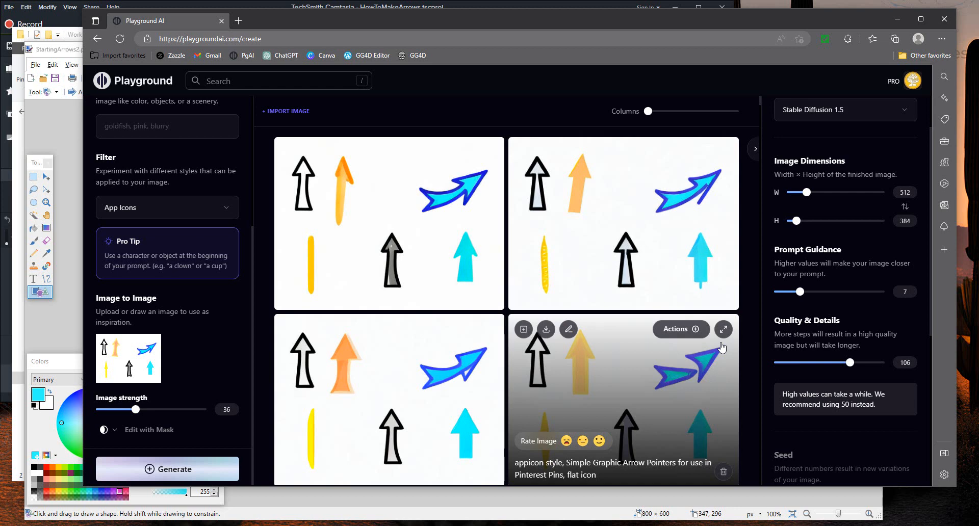
scroll(722, 350, down, 2)
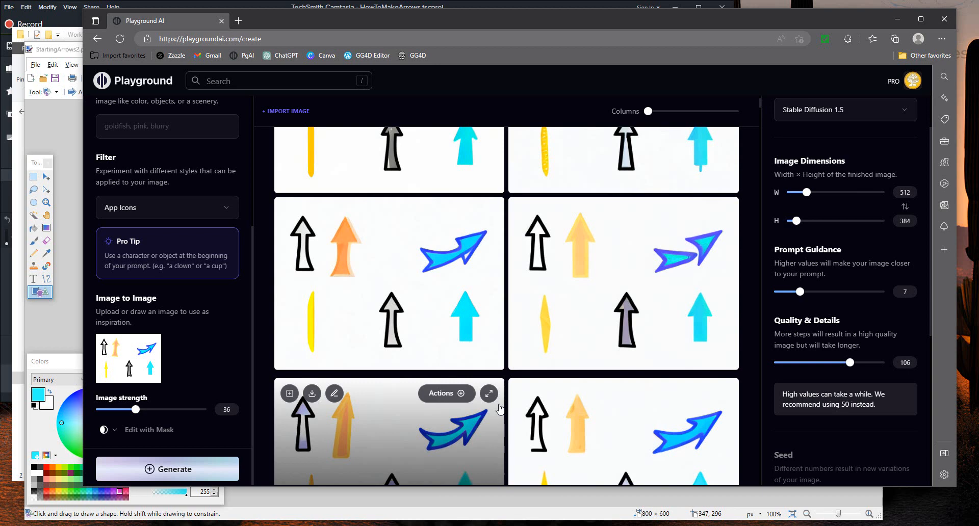
click(489, 212)
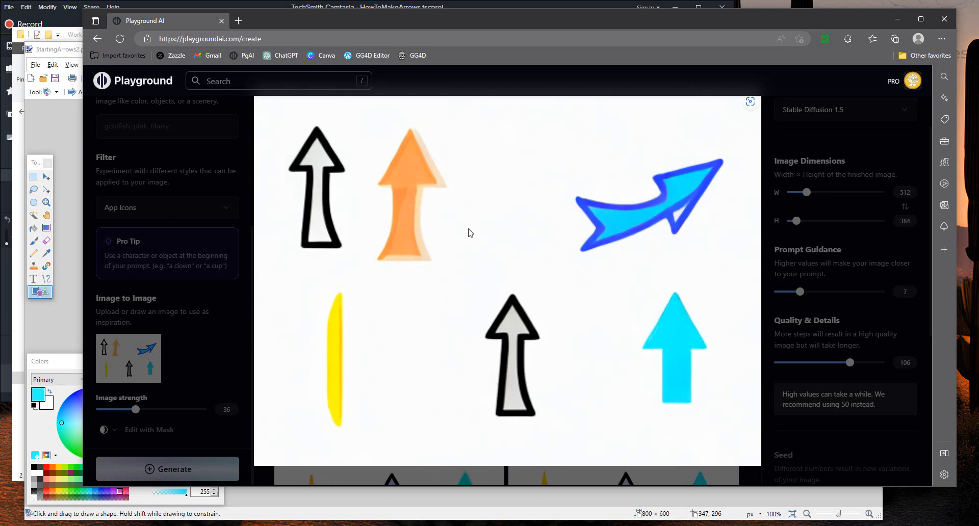
click(468, 231)
- Upscale the image with the shadowed orange arrow and grey-filled black-outlined arrows by 4x and download it
click(434, 213)
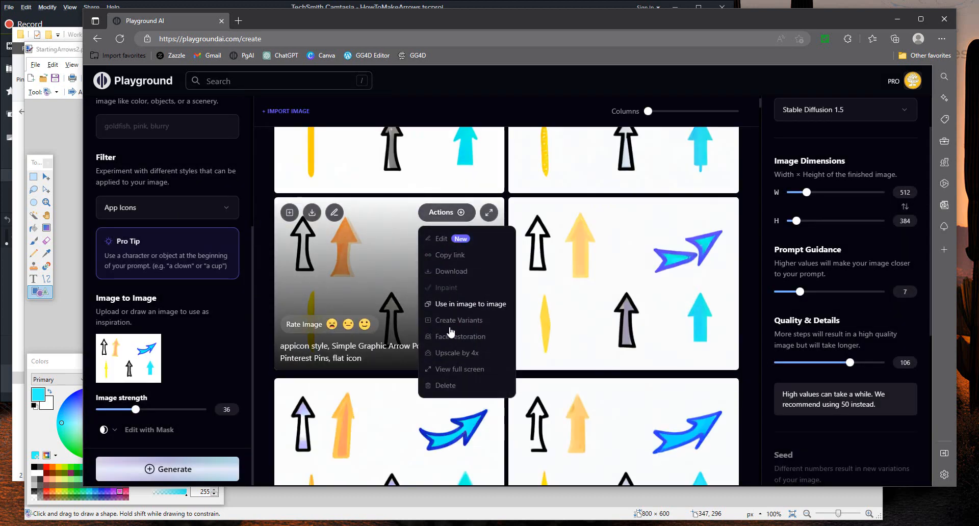
click(469, 357)
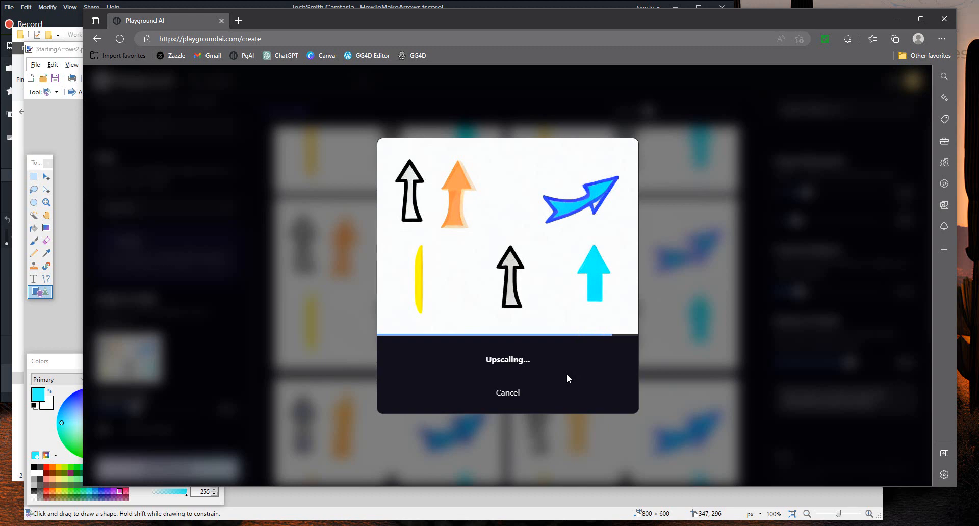
click(526, 396)
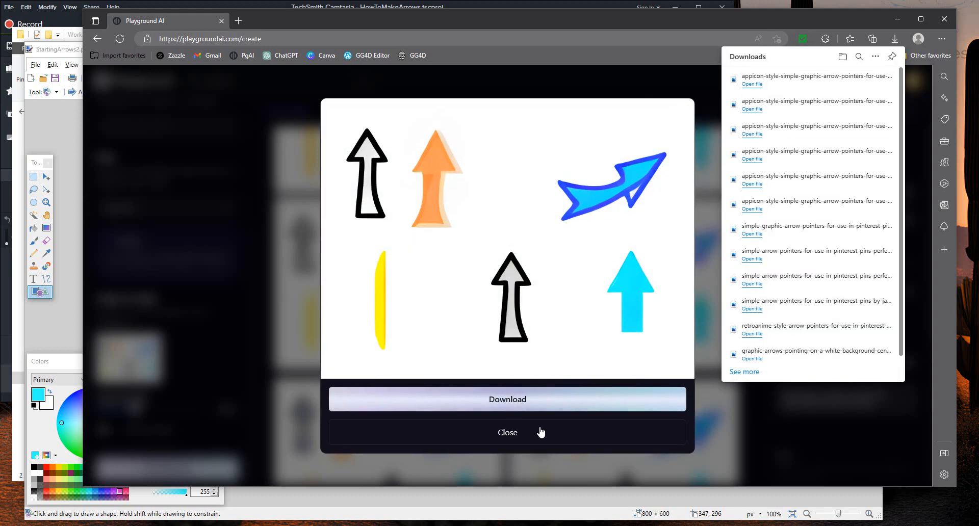
click(509, 438)
mouse_move(334, 397)
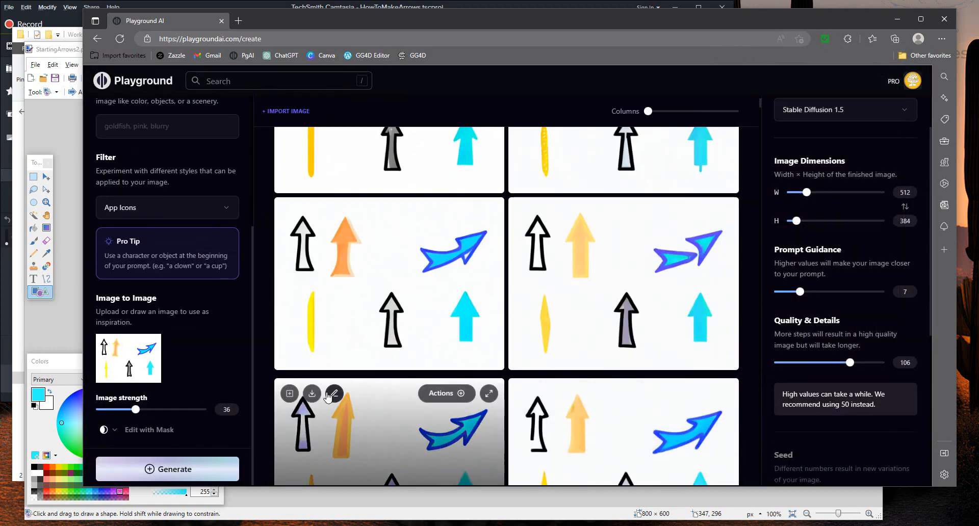
- Close Playground AI, return to paint.net and close the StartingArrows2.png image
click(221, 21)
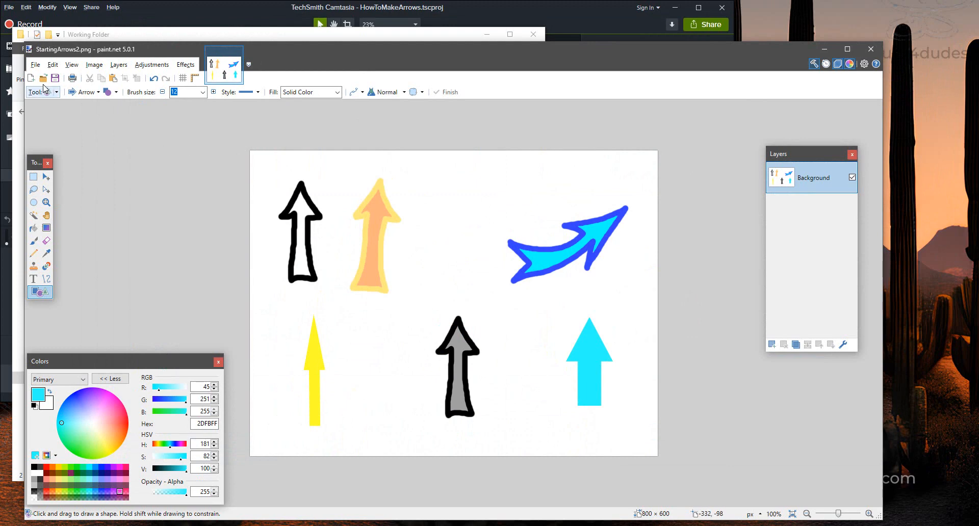
click(35, 65)
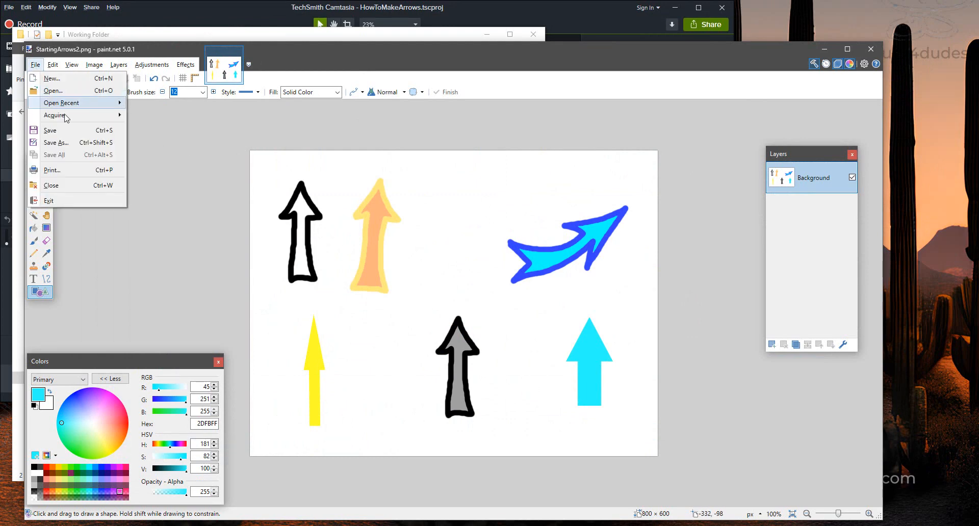
click(199, 71)
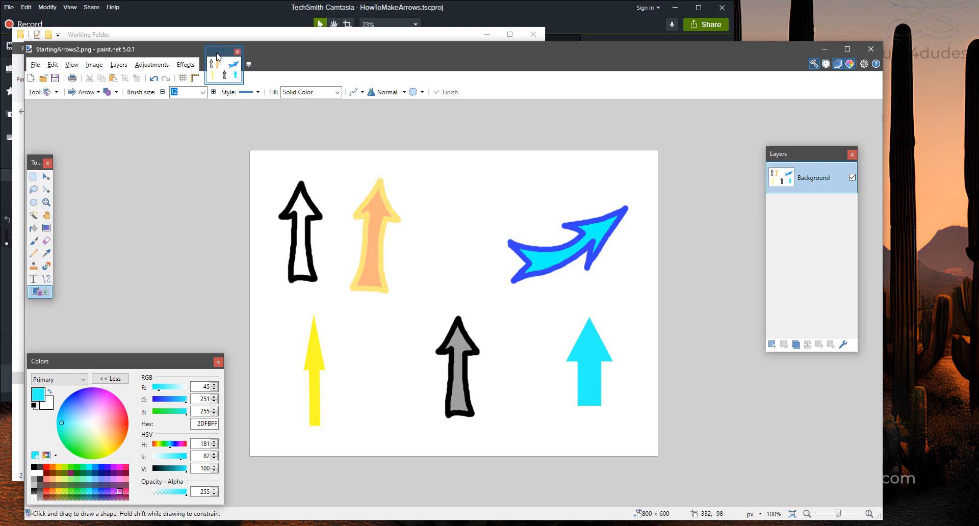
click(237, 52)
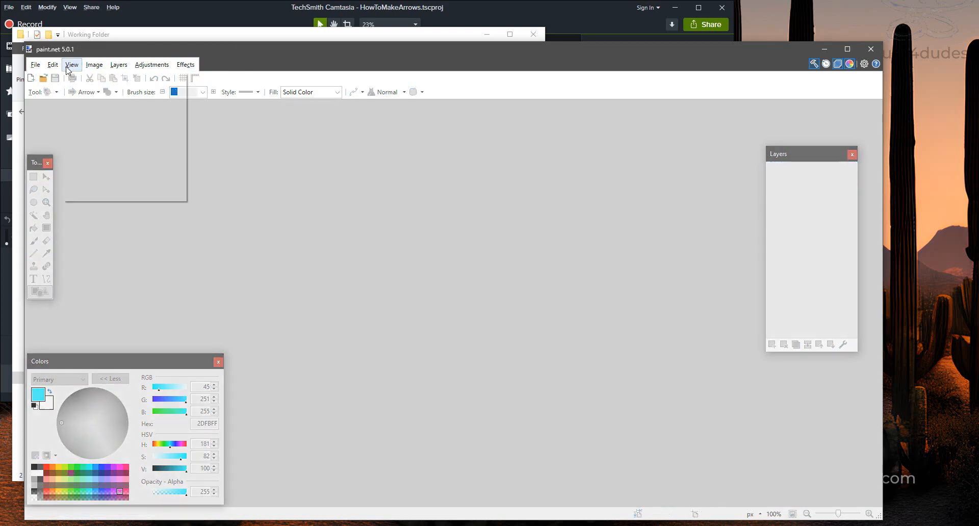
- Create a new blank image 180 pixels wide and 240 pixels high
click(35, 65)
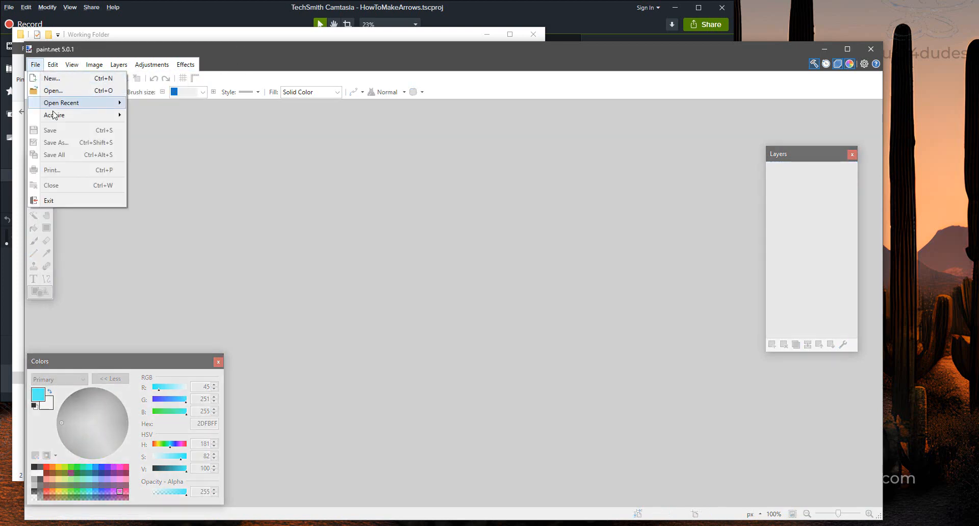
click(51, 78)
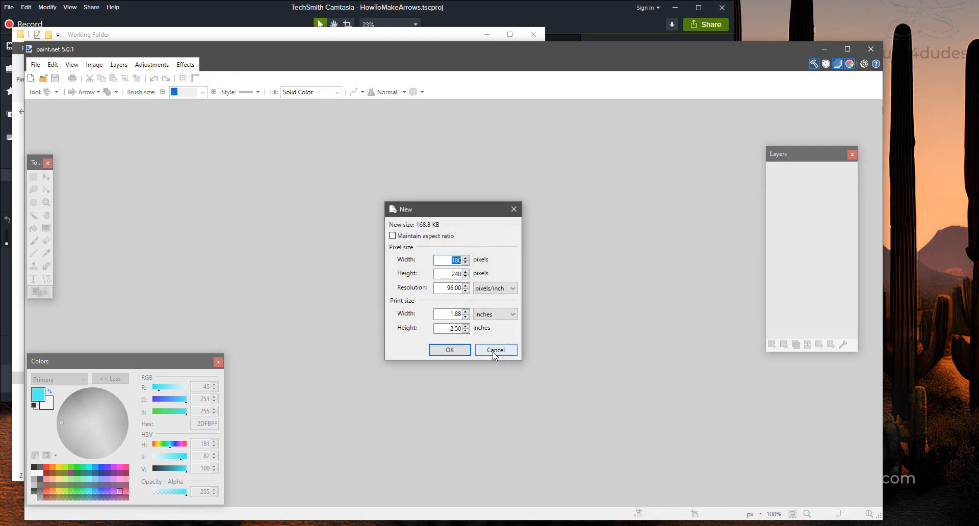
click(450, 350)
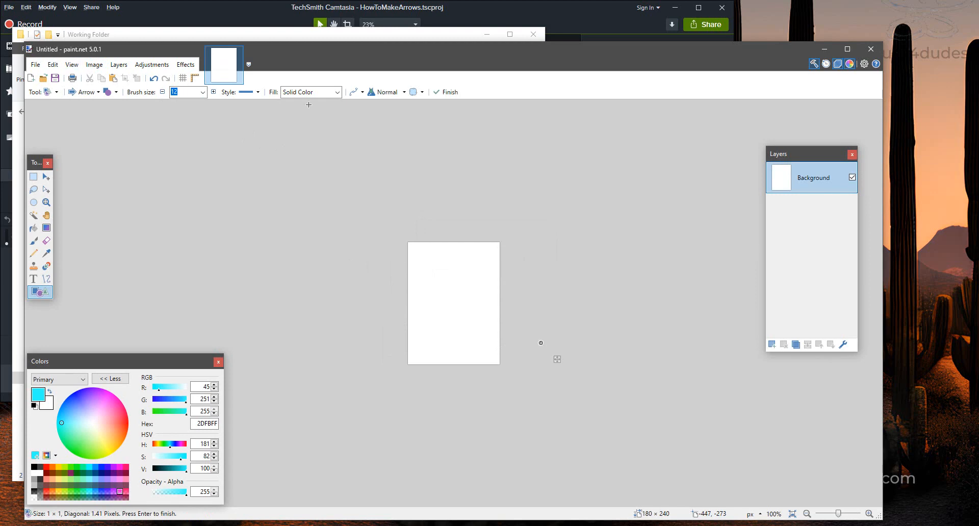
- Switch to File Explorer and open the Downloads folder in a separate window beside the Working Folder window
click(825, 50)
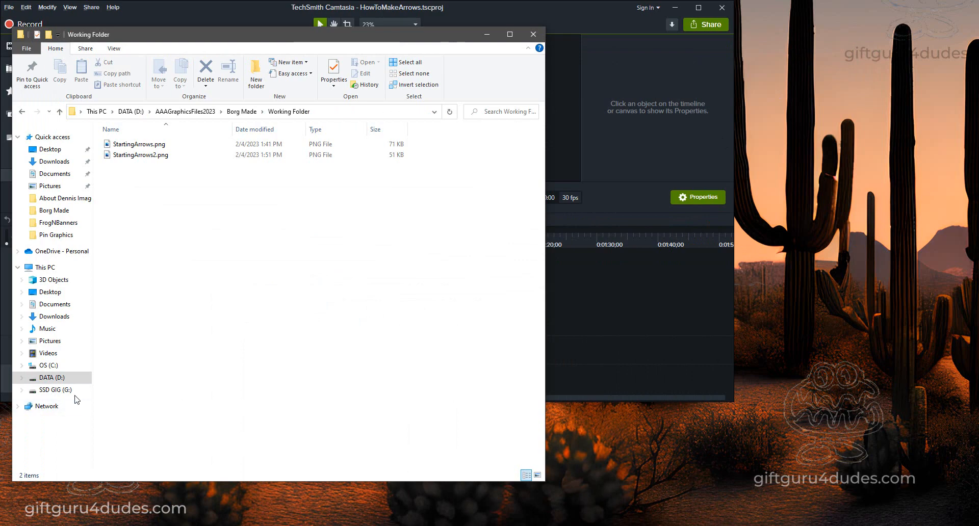
right_click(60, 317)
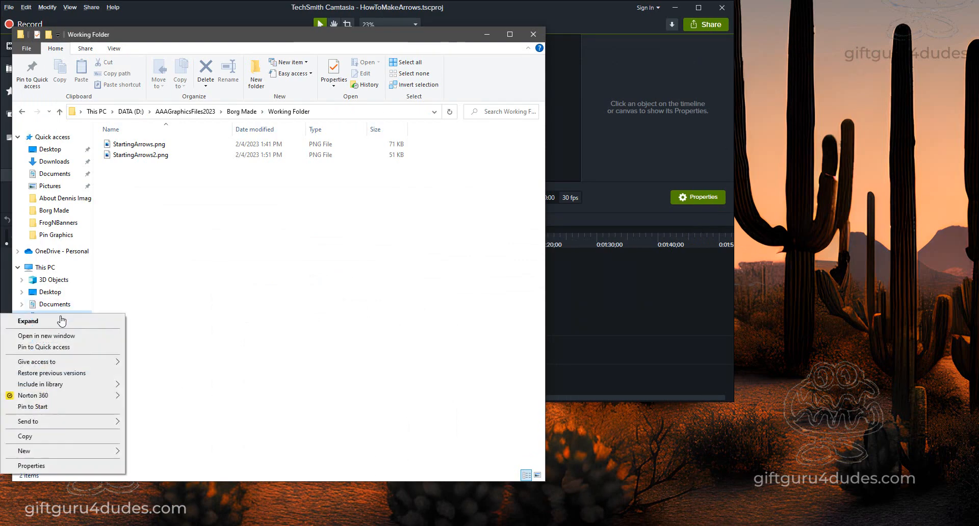
click(51, 336)
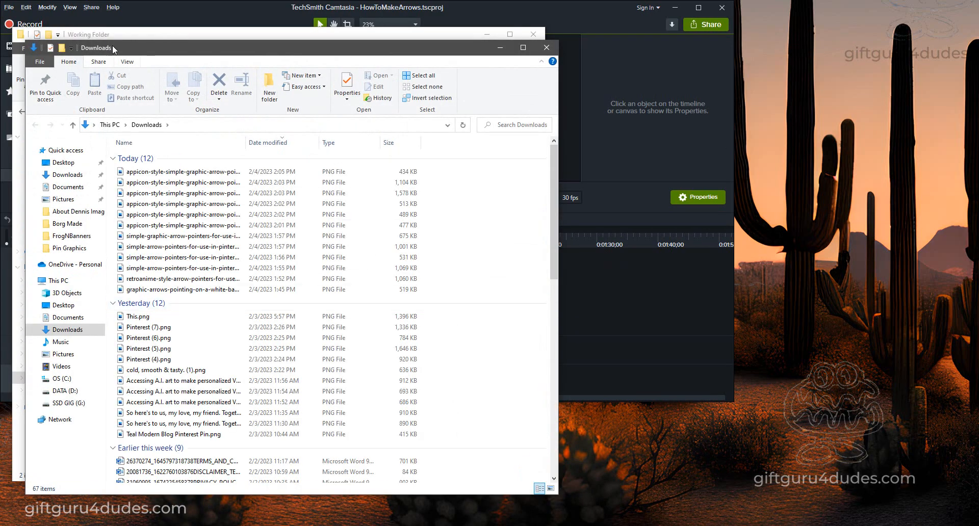
drag(131, 50, 451, 71)
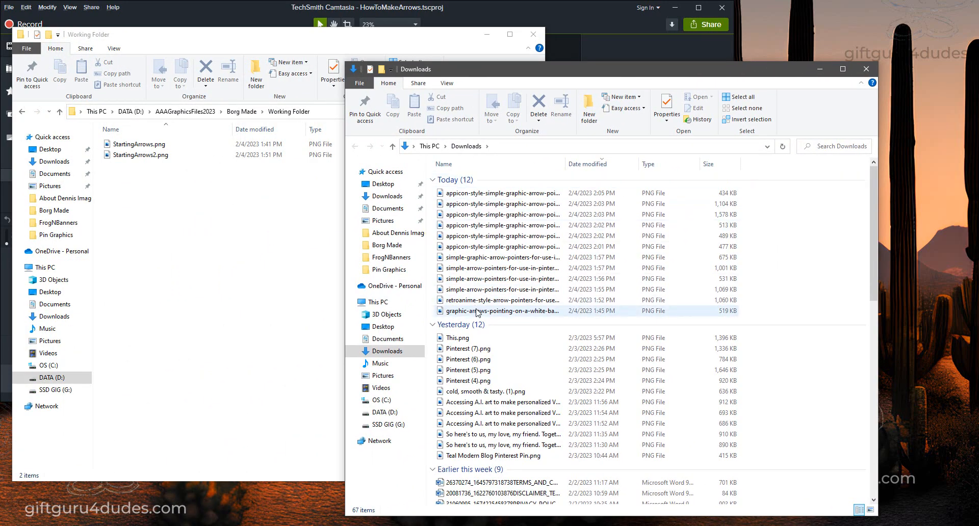
- Copy all of today's arrow PNG files from the Downloads folder into Working Folder
click(479, 312)
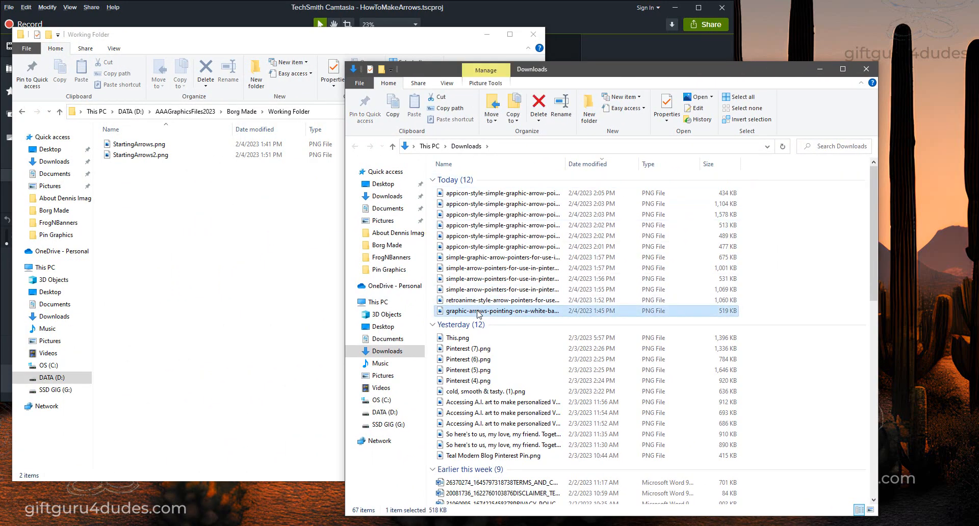
shift+click(484, 196)
drag(474, 214, 209, 235)
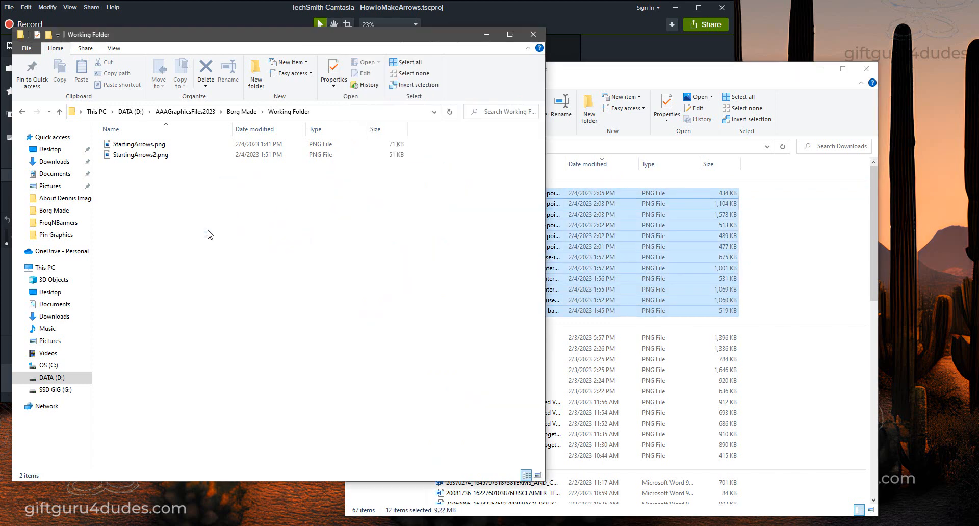
- Delete the copied arrow PNG files from the Downloads folder and close its window
click(637, 69)
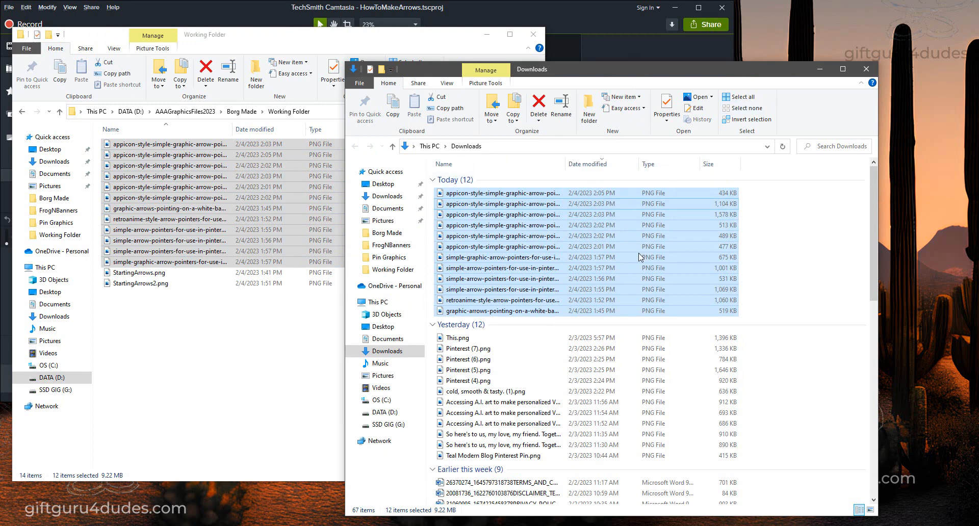
key(Delete)
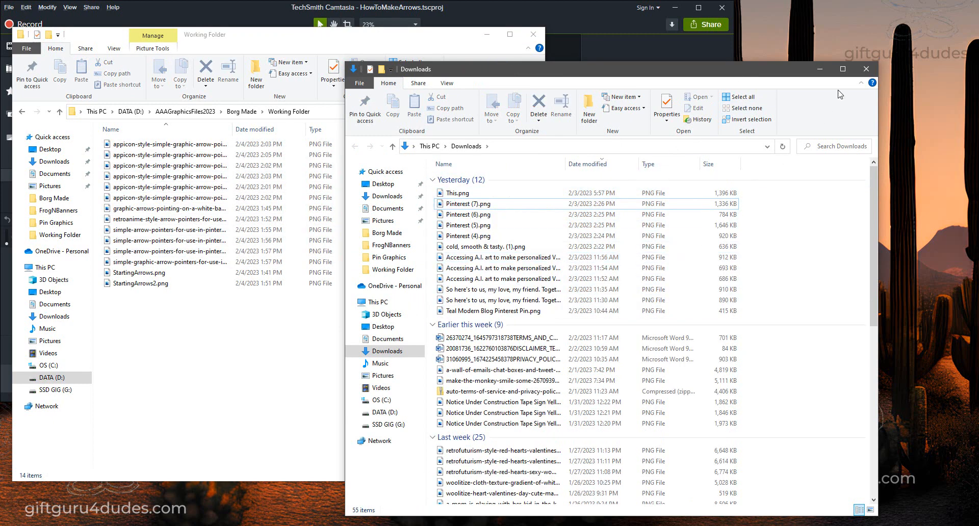
click(860, 75)
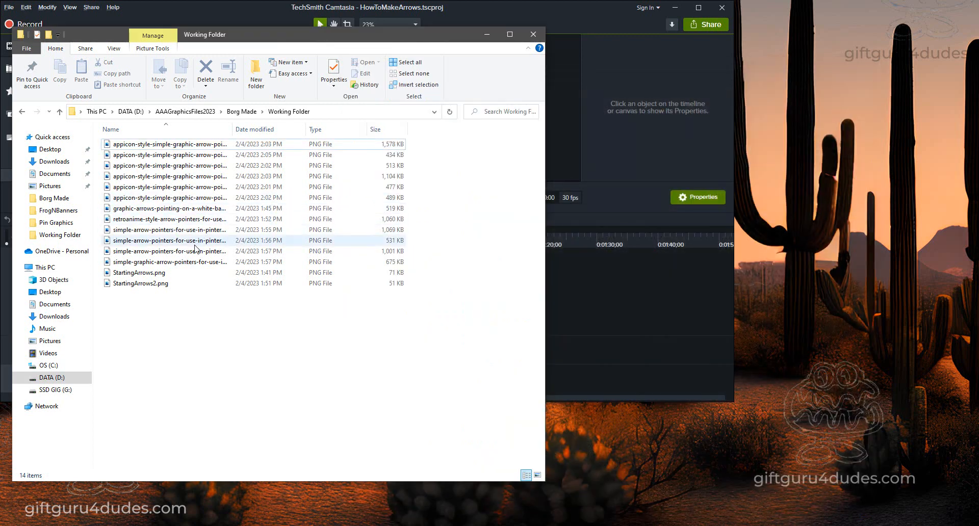
- Display the Working Folder files as extra large icons
right_click(203, 312)
mouse_move(189, 320)
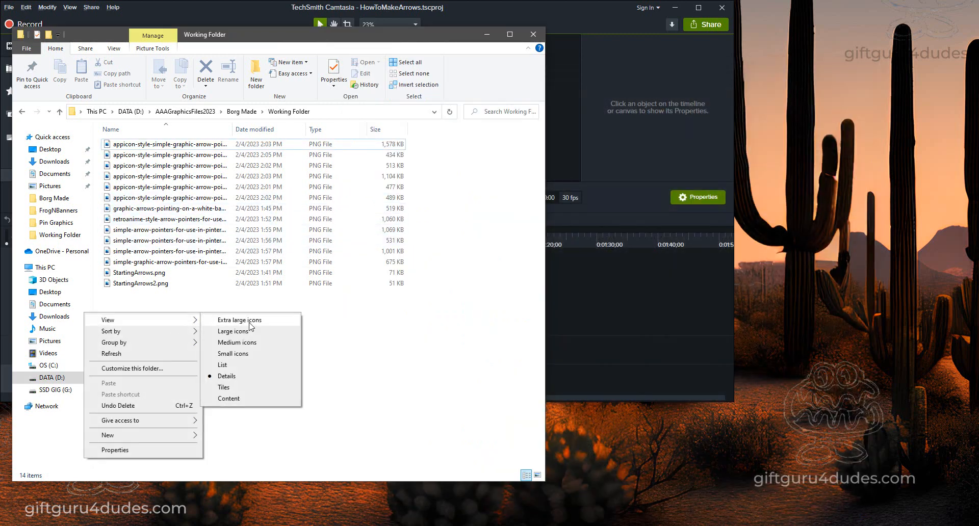
click(247, 334)
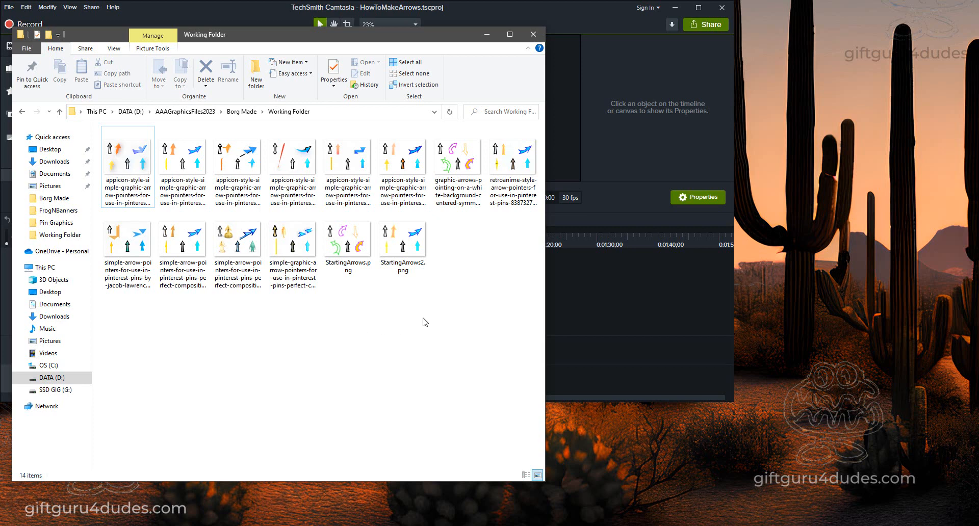
right_click(220, 344)
mouse_move(207, 352)
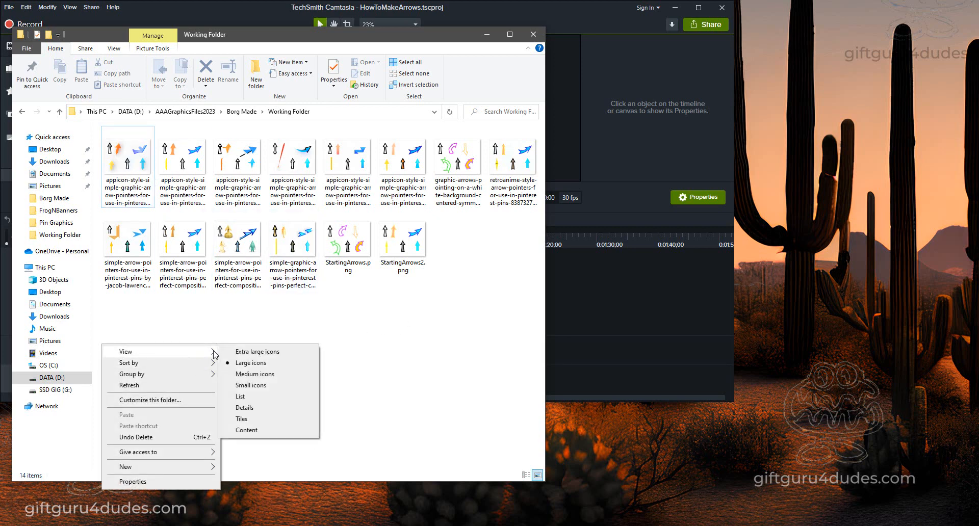
click(270, 363)
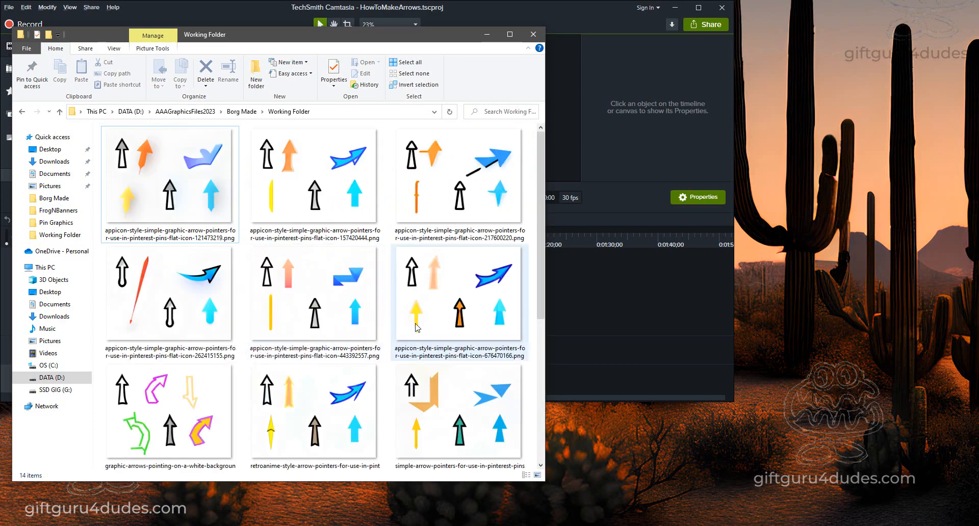
- Look through the arrow images and open the appicon-style file ending in 676470166.png with paint.net
scroll(426, 349, down, 5)
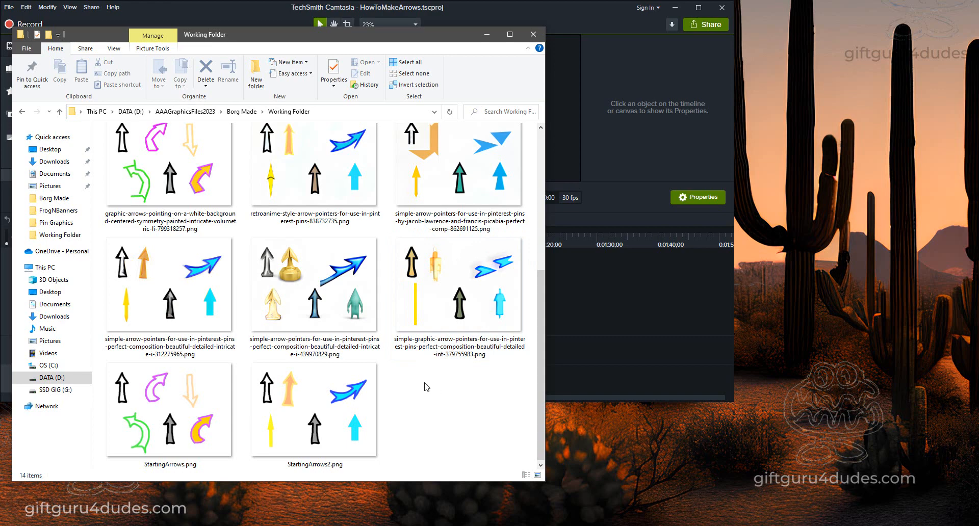
scroll(430, 393, up, 5)
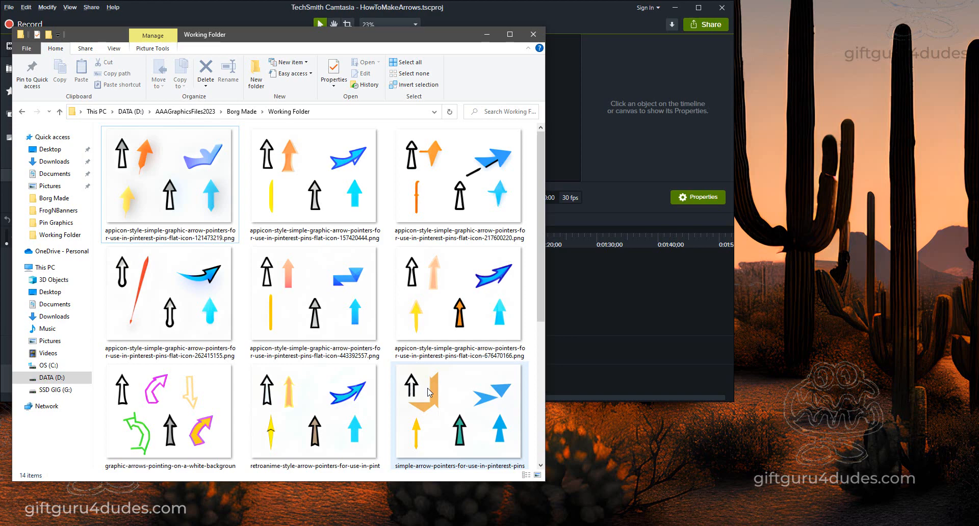
scroll(430, 393, down, 5)
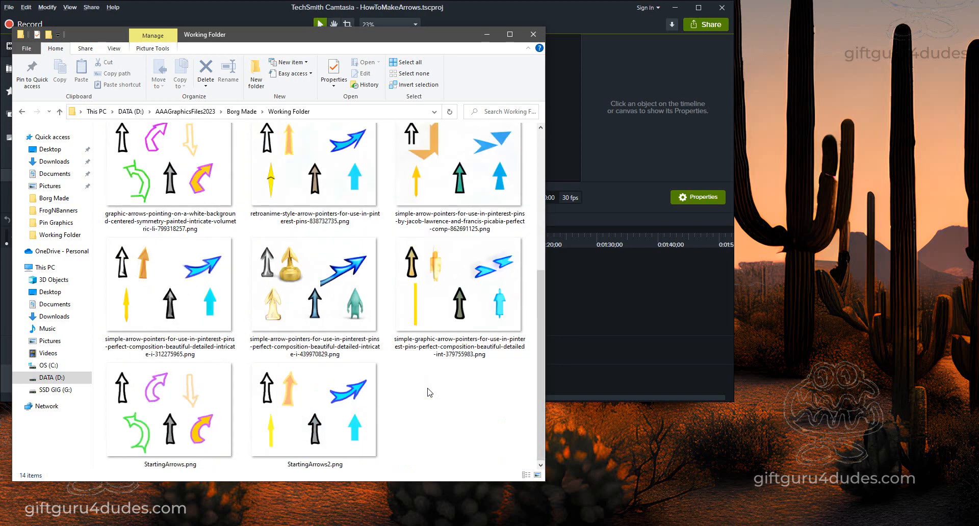
scroll(430, 393, up, 5)
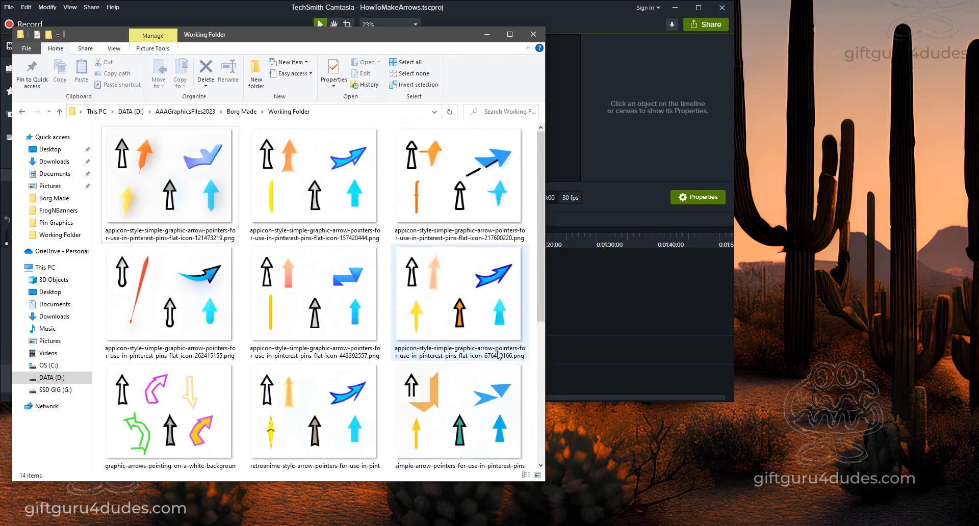
right_click(447, 288)
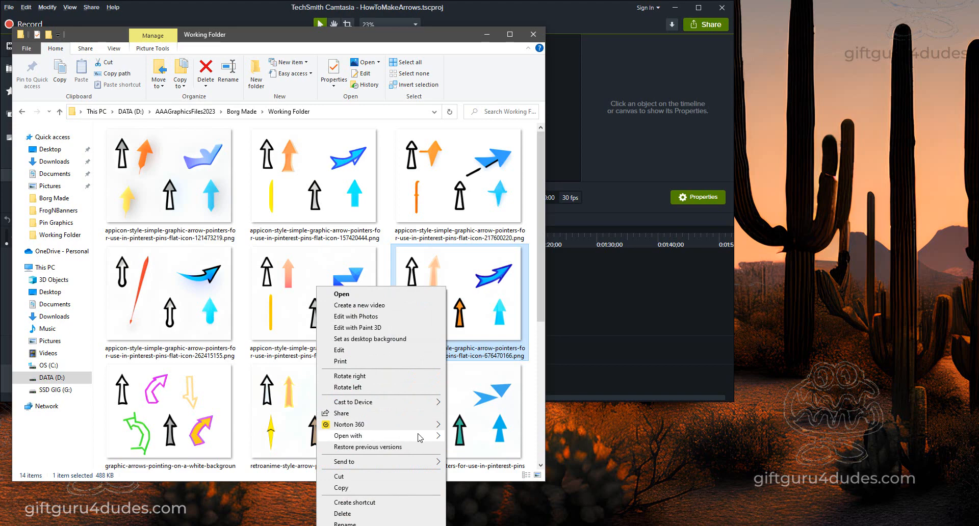
mouse_move(438, 437)
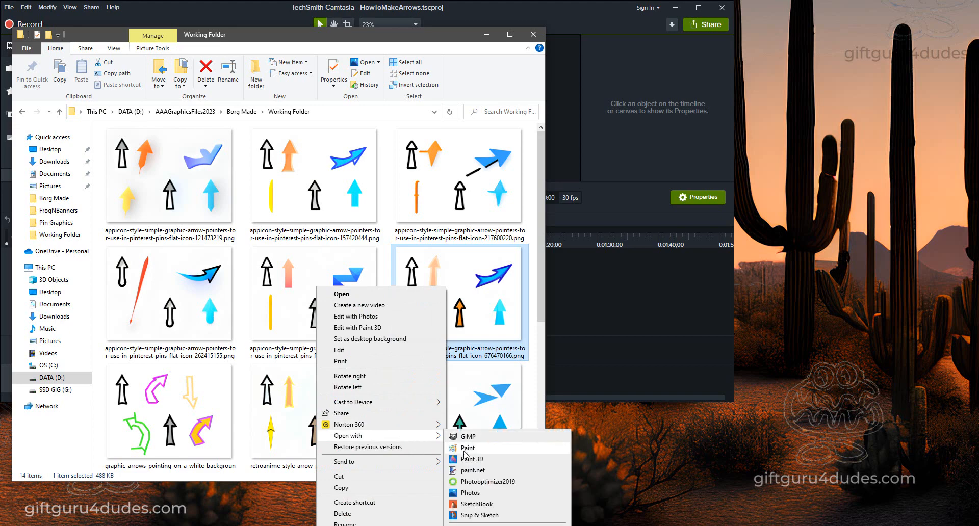
click(467, 471)
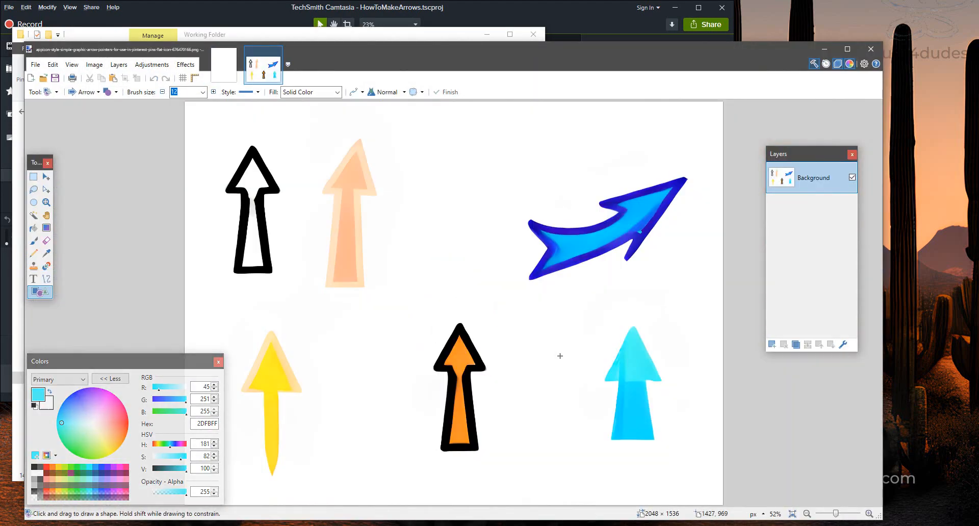
- Duplicate the Background layer and hide the original layer beneath the copy
scroll(559, 356, down, 2)
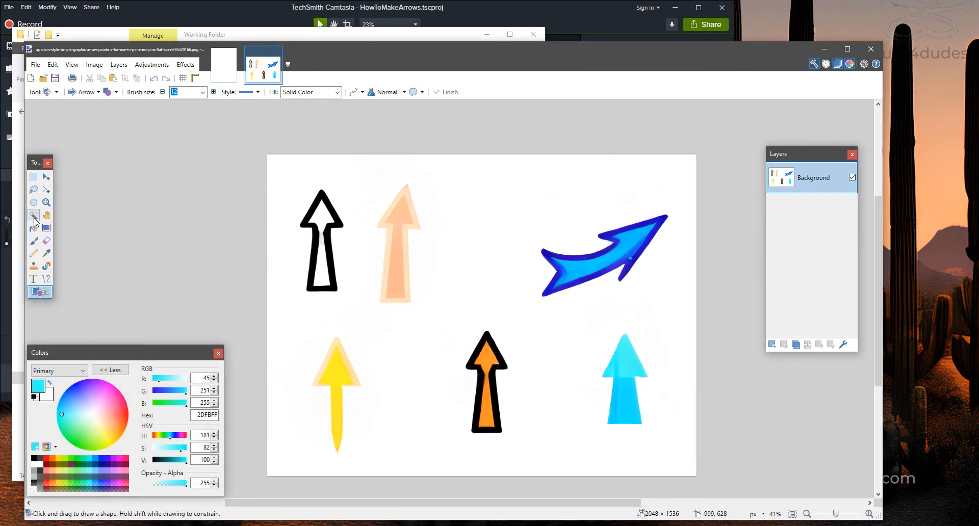
click(126, 68)
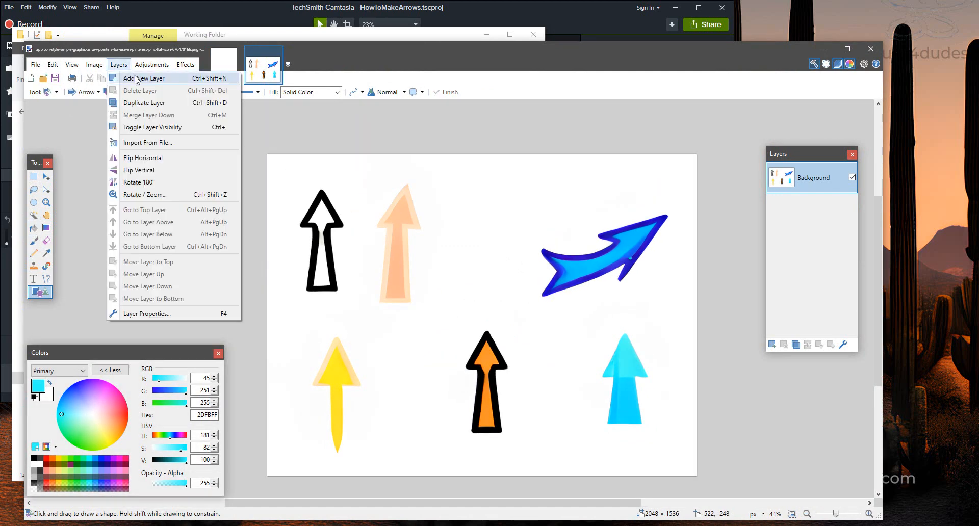
click(122, 68)
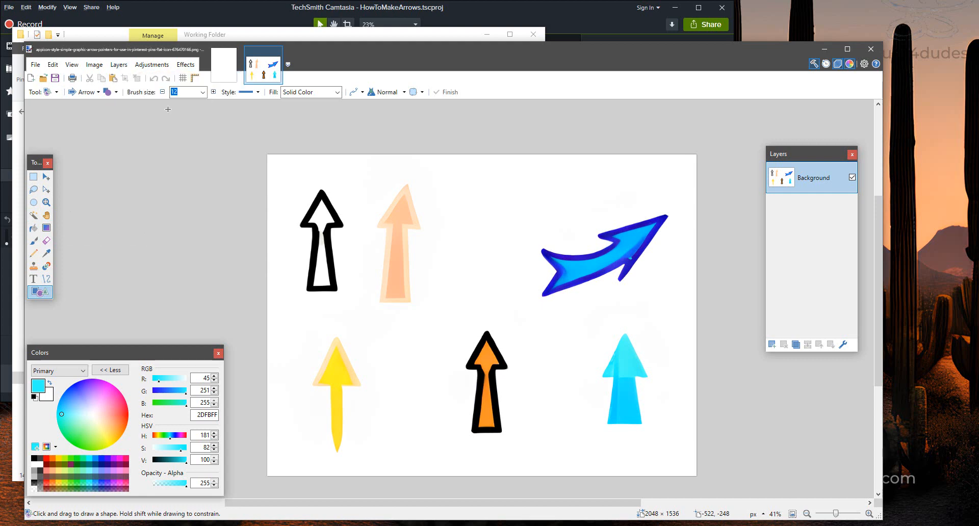
click(120, 65)
click(144, 102)
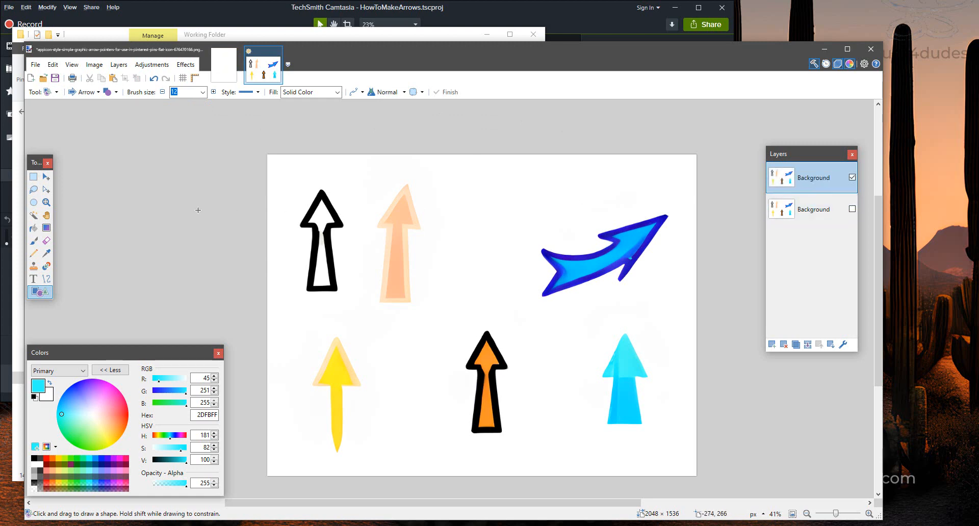
- Select the white background around the arrows with the Magic Wand at 29% tolerance and delete it
click(34, 217)
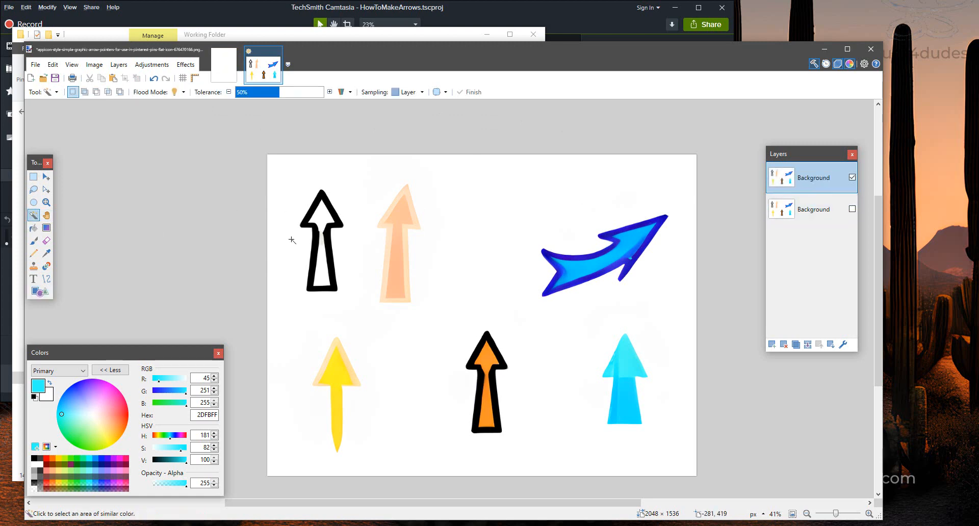
click(292, 195)
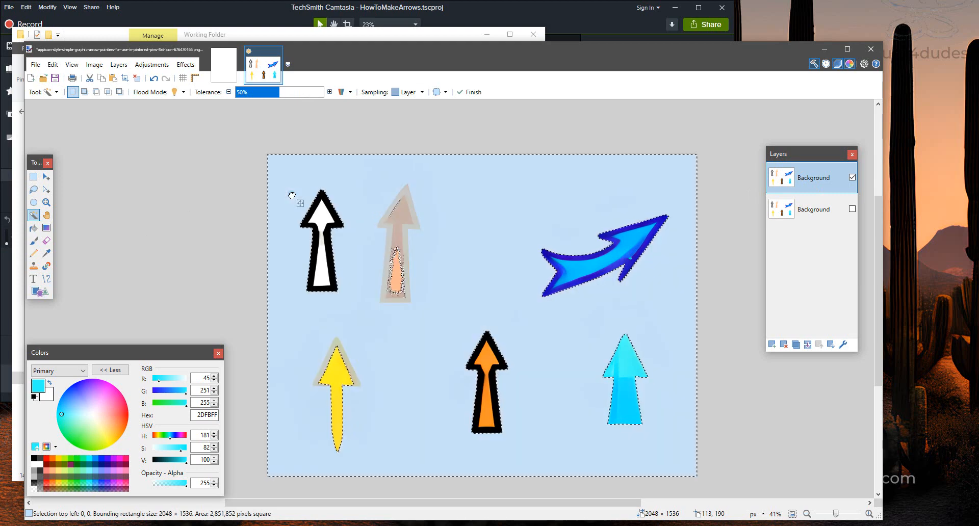
drag(274, 94, 261, 94)
key(Delete)
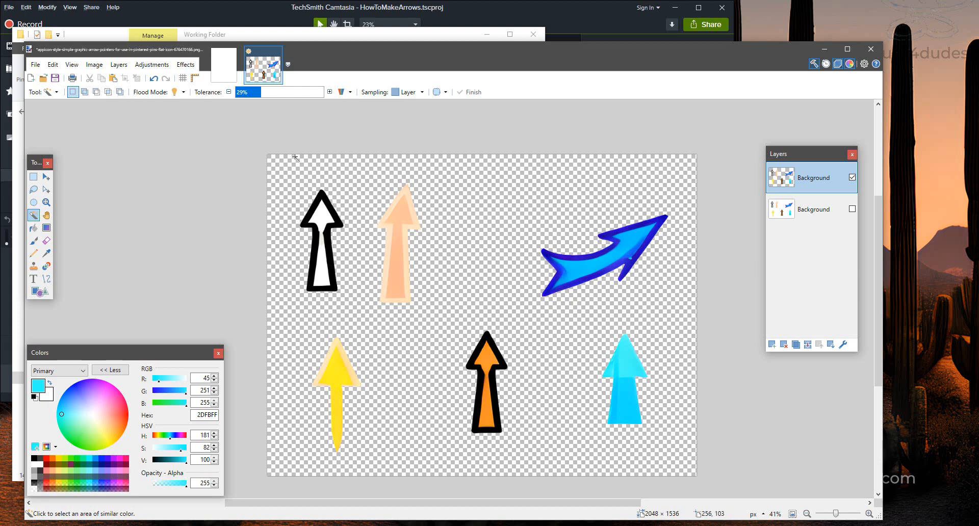
- Save the image in Working Folder as a flattened PNG named ArrowsBase01.png
click(35, 64)
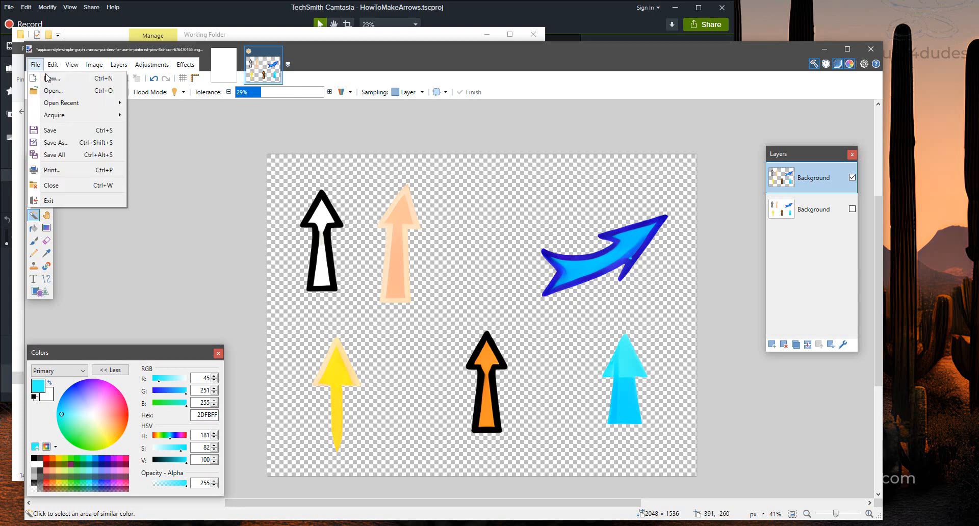
click(80, 145)
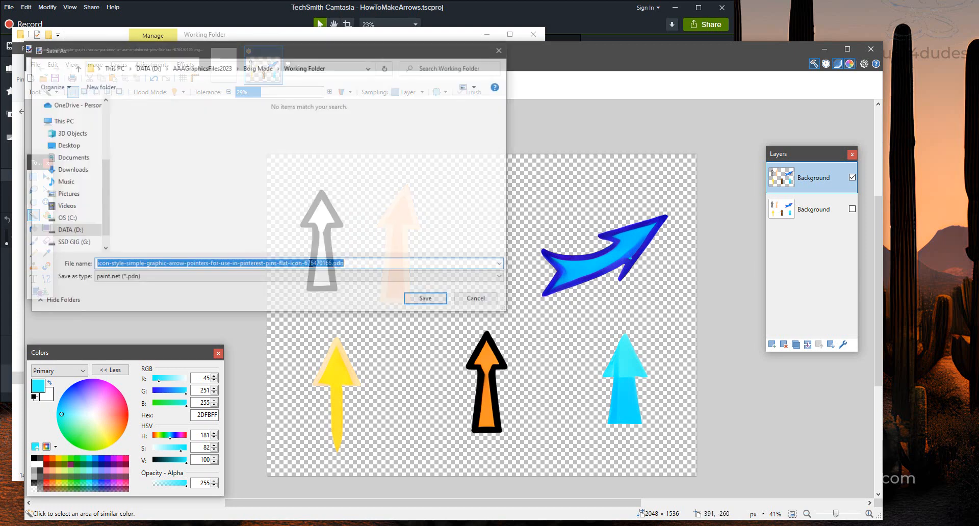
click(280, 278)
click(248, 291)
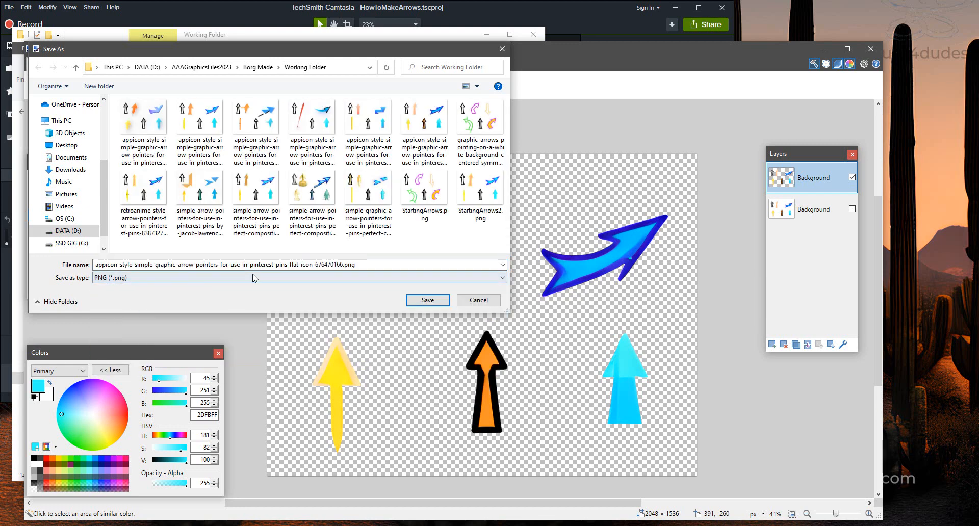
double_click(340, 264)
drag(343, 264, 71, 268)
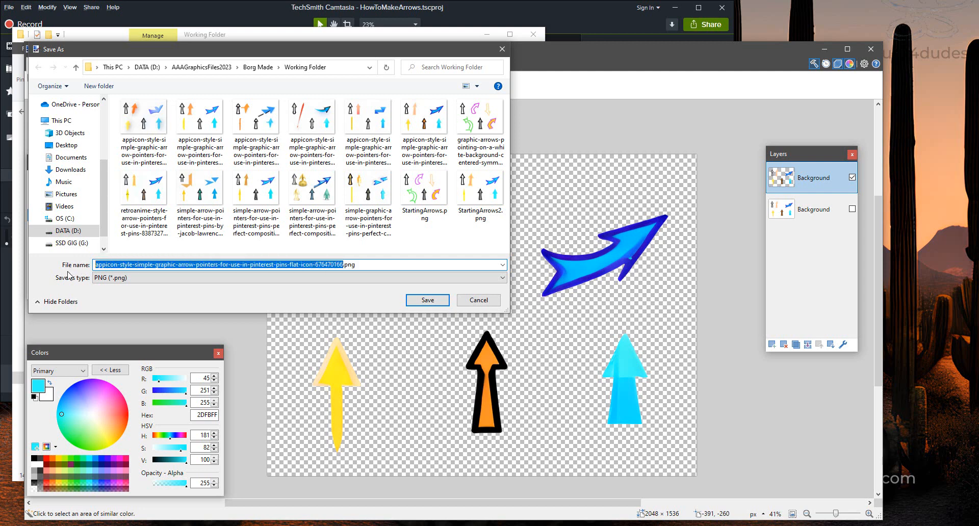
text(ArrowsB)
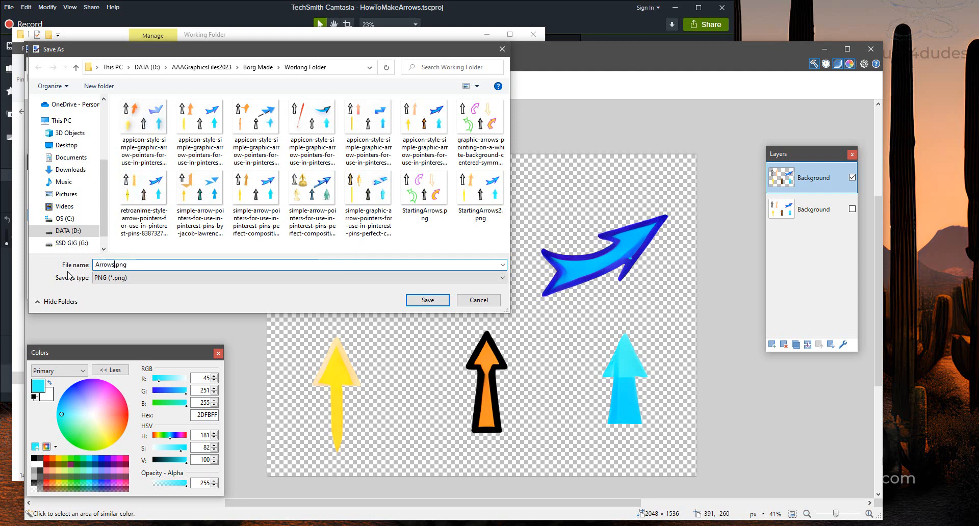
text(ase01)
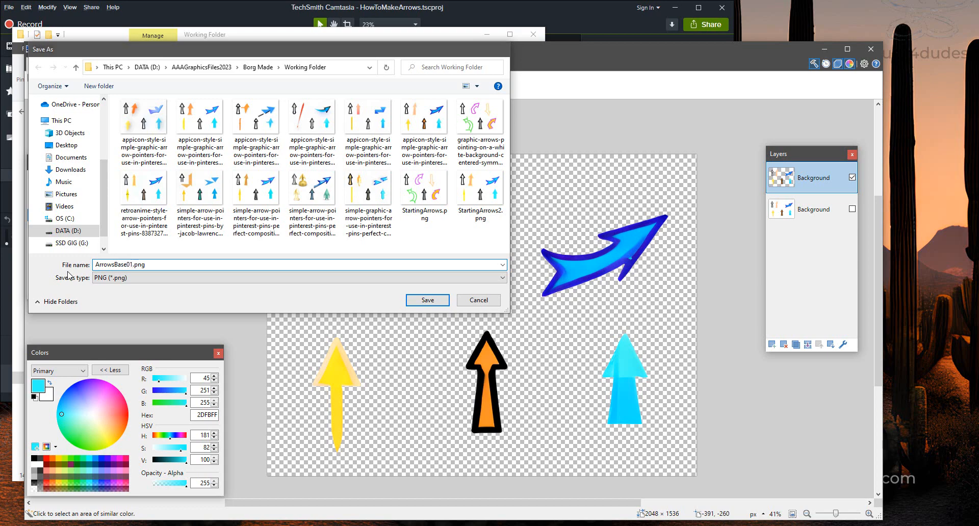
key(Return)
key(Return)
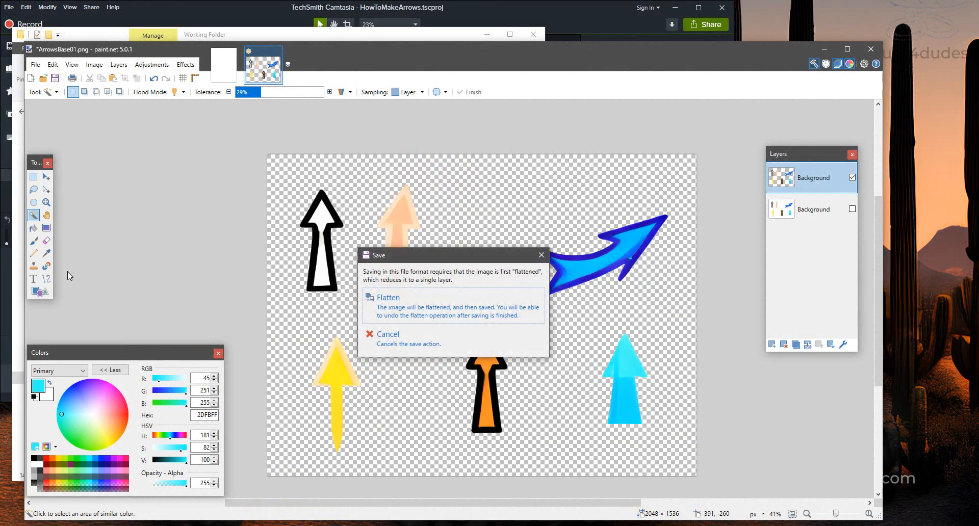
click(403, 306)
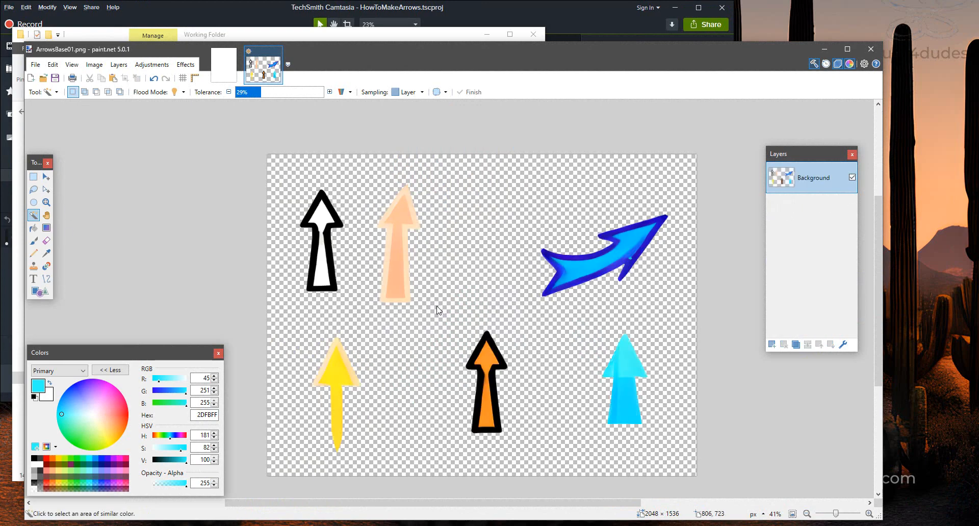
- Select a rectangle of about 748 × 544 px around the blue curved arrow and copy it into a new image of that size
click(33, 177)
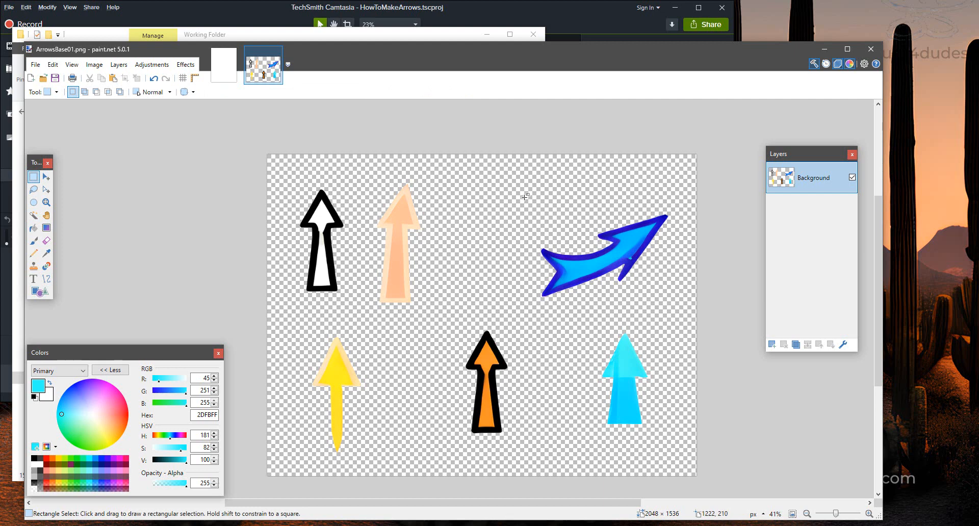
drag(523, 195, 679, 310)
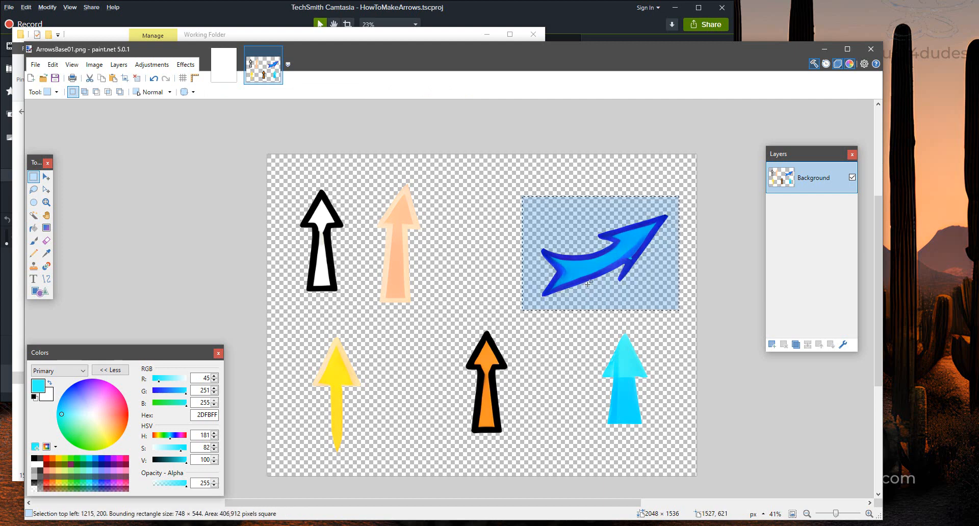
click(35, 64)
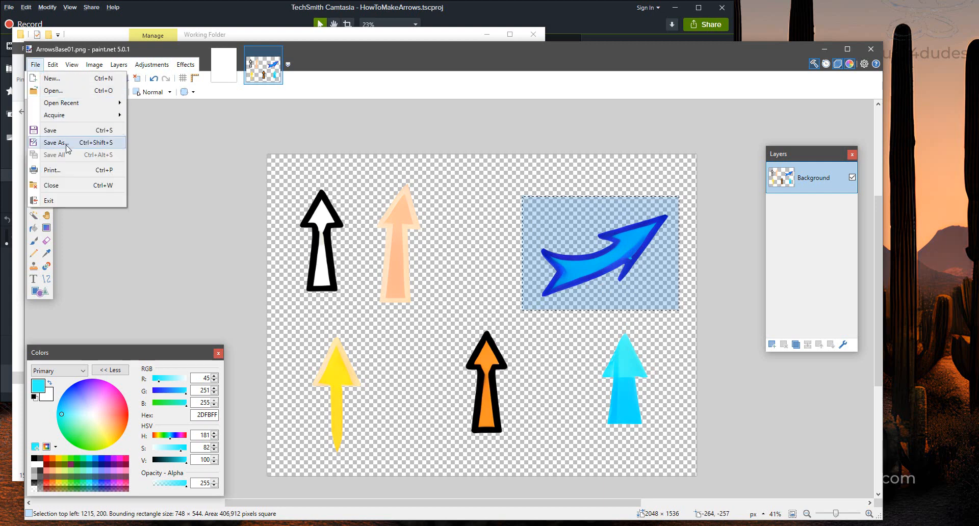
click(51, 78)
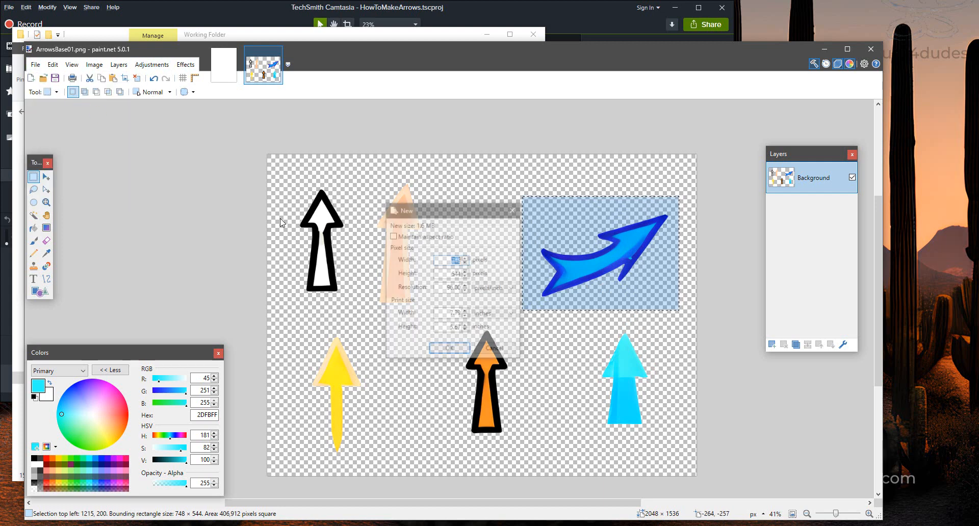
click(450, 347)
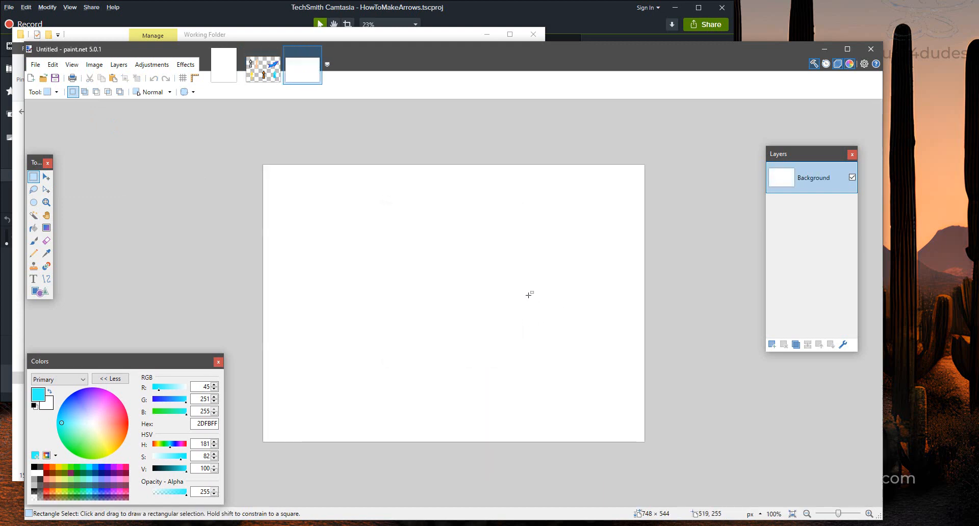
key(ctrl+v)
key(ctrl+d)
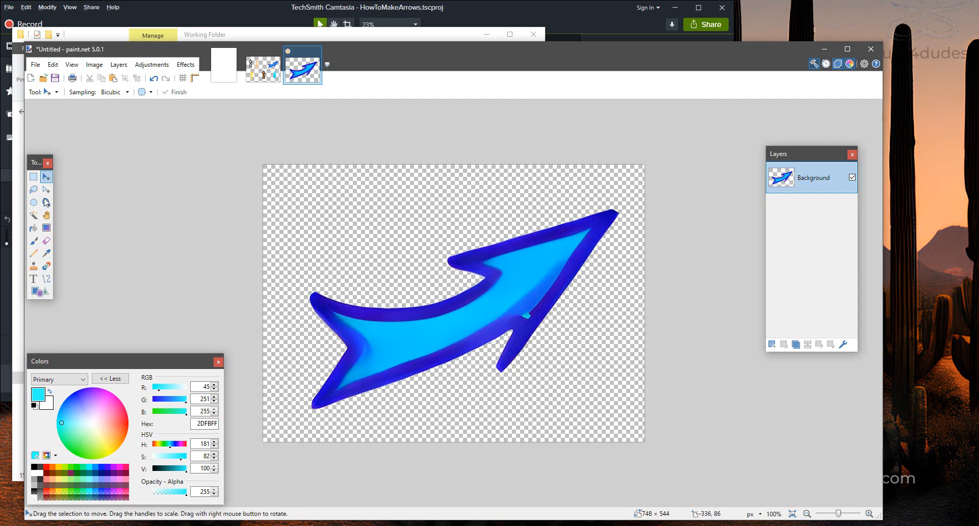
- Crop the new image to a rectangle of about 640 × 430 px closely surrounding the blue arrow
click(33, 177)
drag(626, 203, 300, 421)
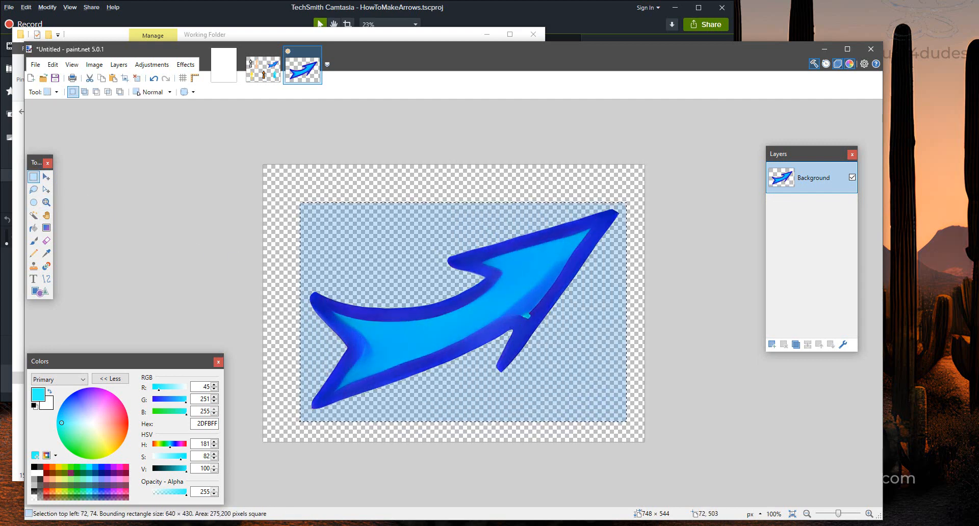
click(96, 69)
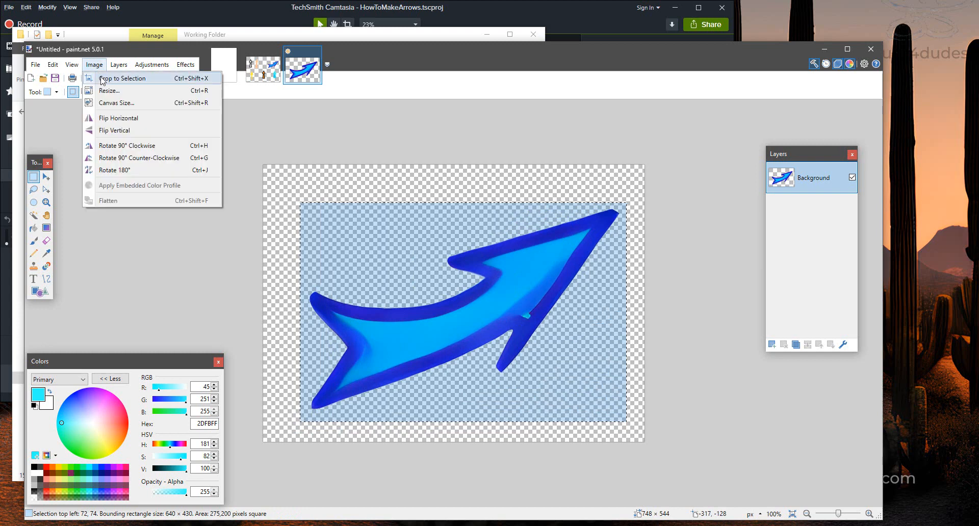
click(130, 76)
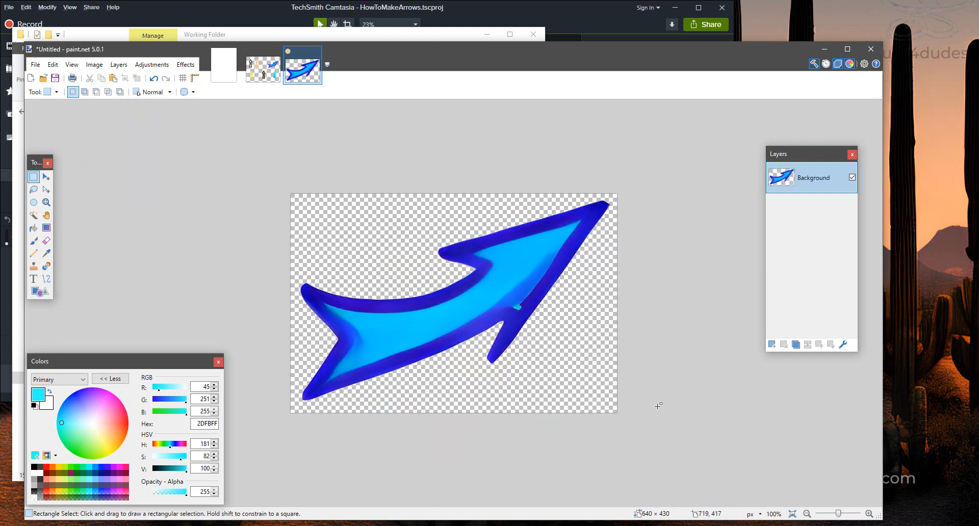
- Start saving the cropped arrow under a new name and create a folder named Final Arrows inside Working Folder
click(35, 66)
click(53, 143)
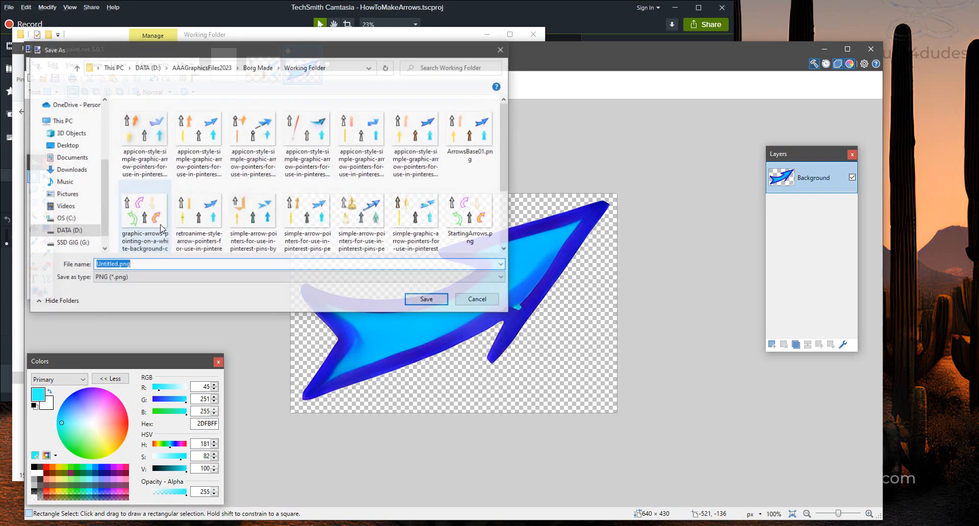
scroll(408, 204, down, 1)
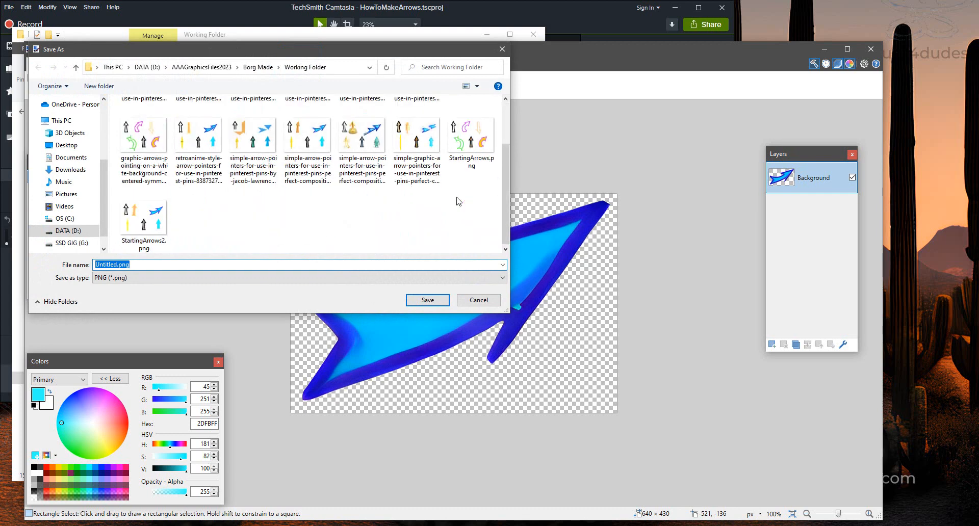
right_click(274, 217)
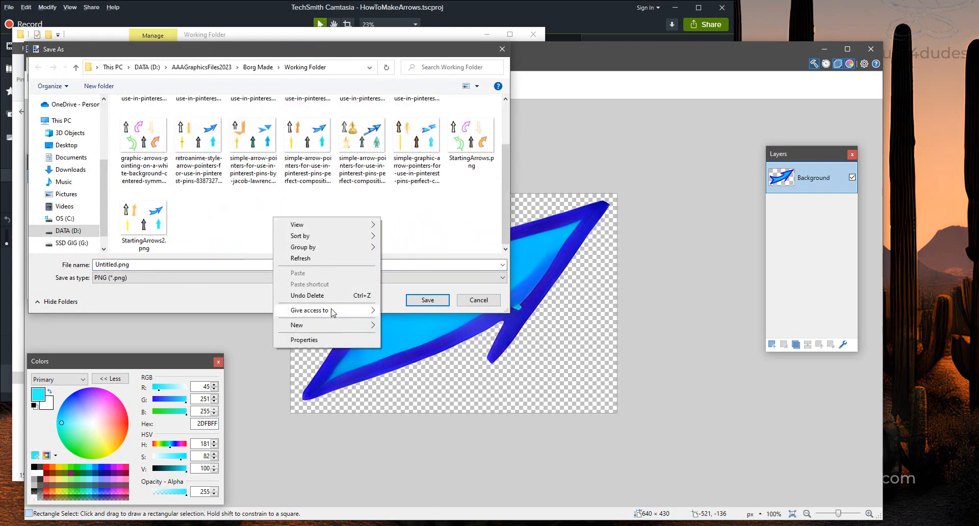
mouse_move(344, 326)
click(390, 316)
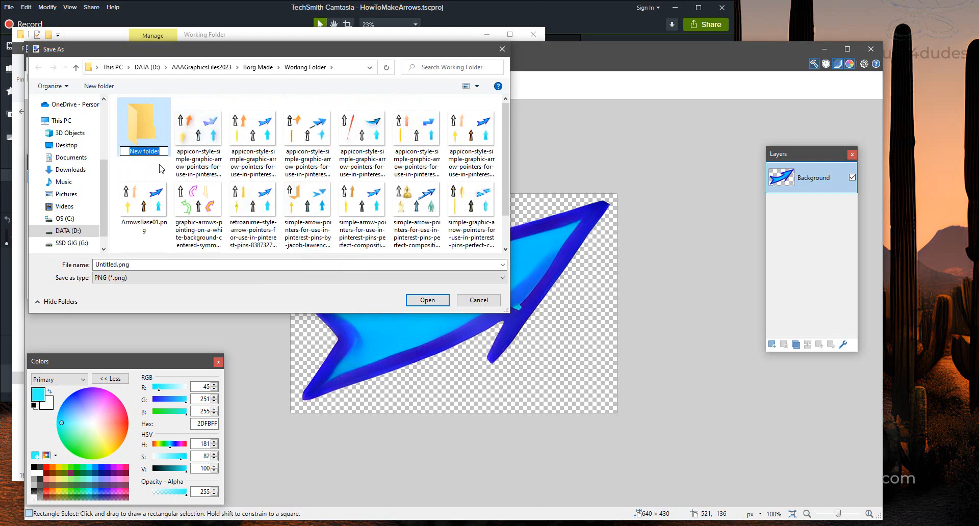
text(Final Arrows)
key(Return)
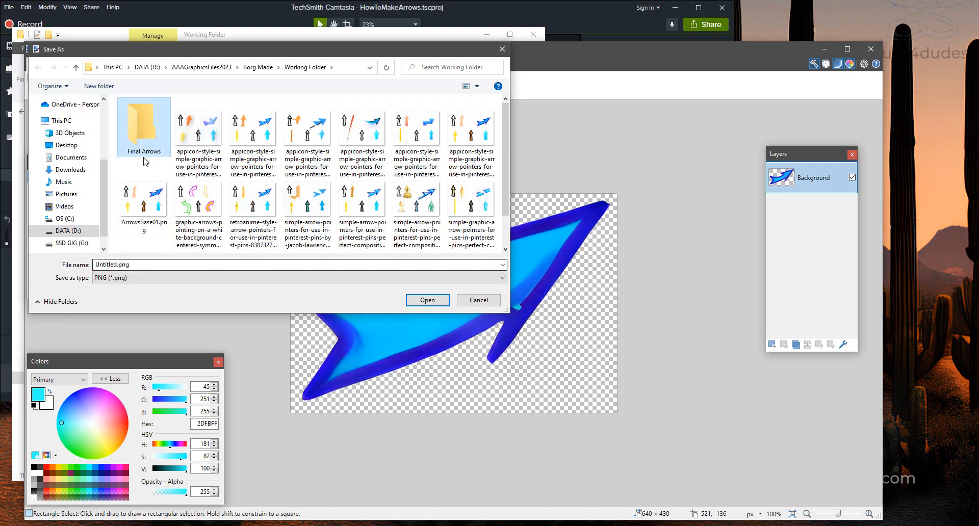
- Save the arrow in the Final Arrows folder as a PNG named Arrow_Blue_Swoop.png with the default save settings
double_click(144, 136)
click(117, 265)
click(117, 265)
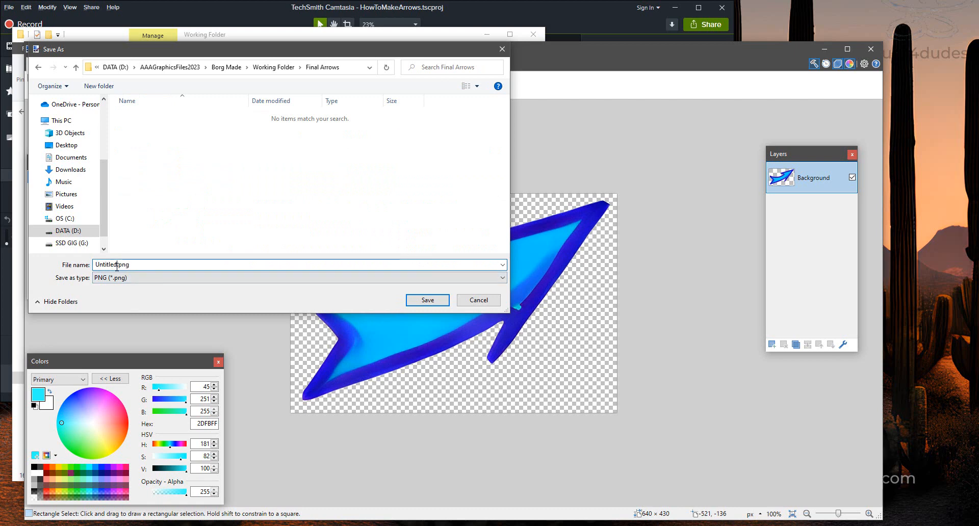
drag(112, 265, 50, 266)
text(Arrow_Blu)
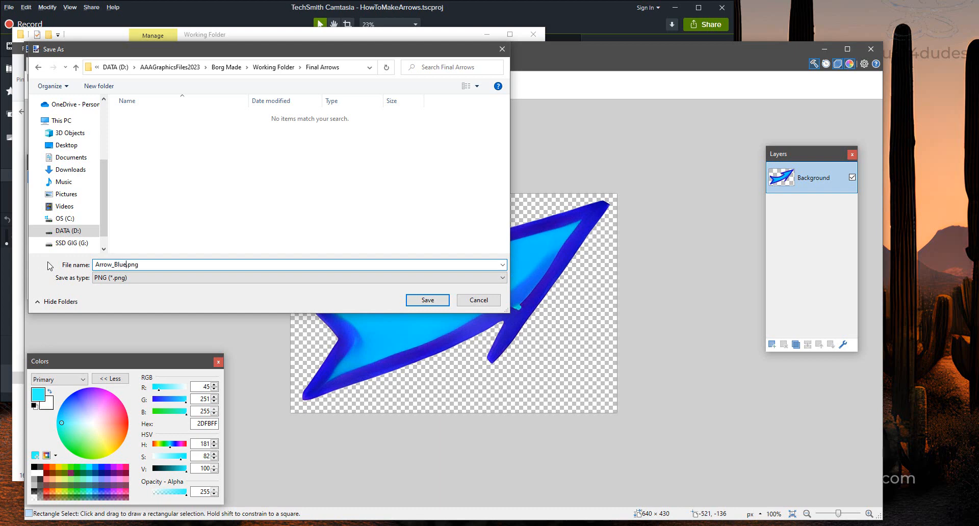
text(e_Swoop)
key(Return)
key(Return)
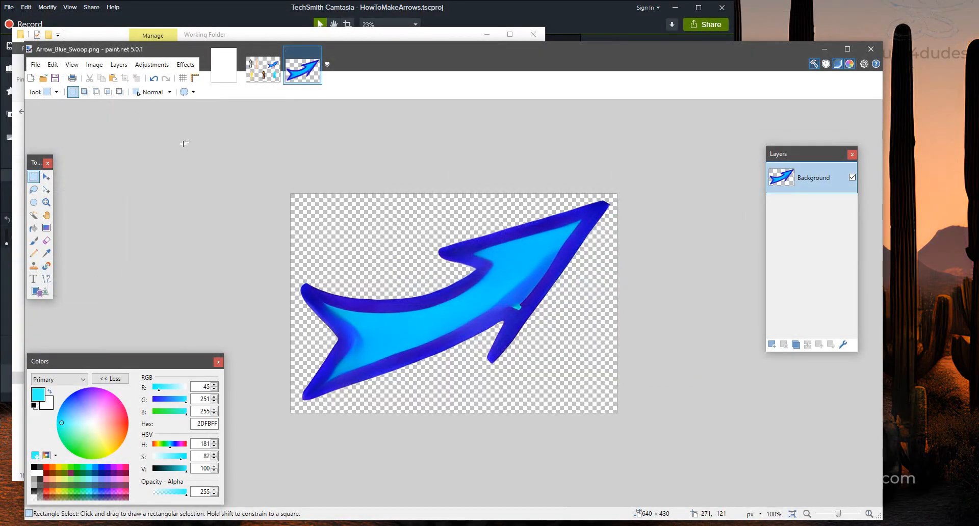
- Try a Drop Shadow on the arrow with shadow radius 10, distance 10, angle -45 and opacity 0.75
click(159, 65)
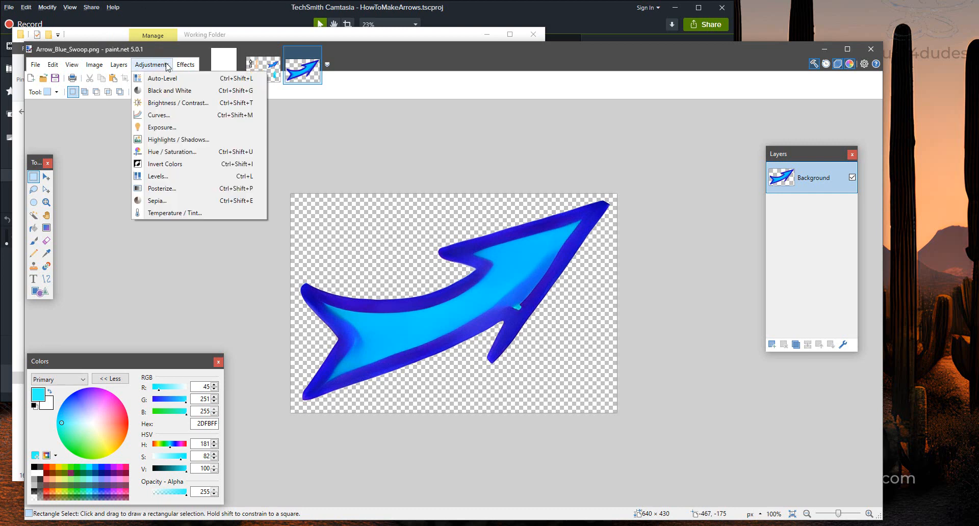
mouse_move(180, 67)
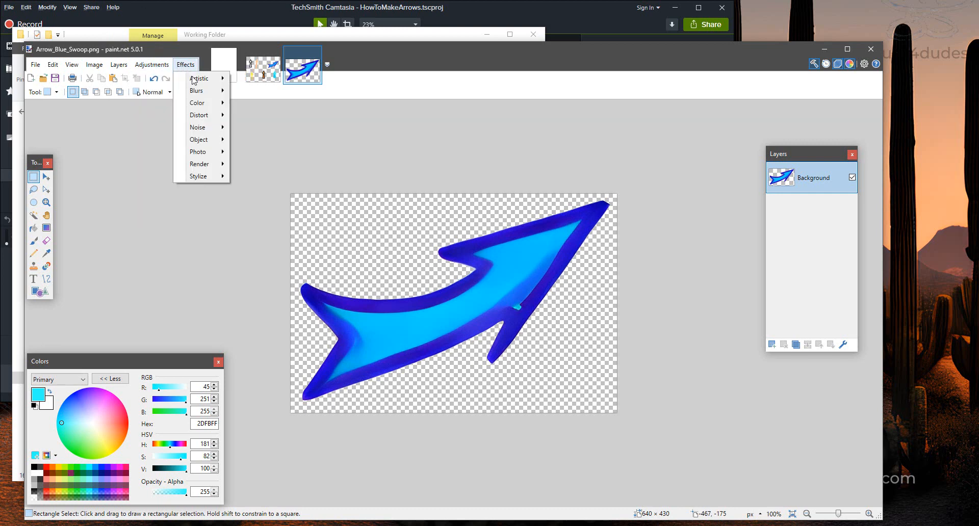
click(292, 143)
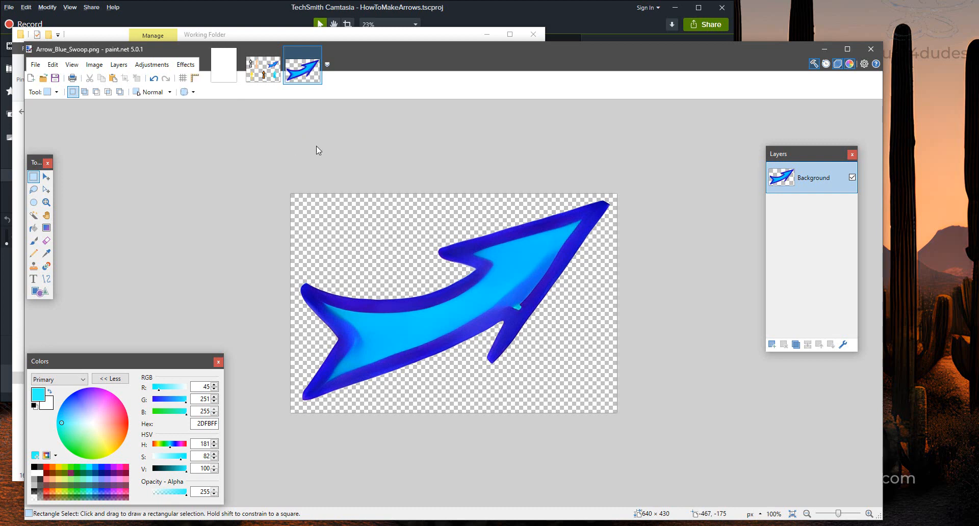
drag(770, 212, 750, 198)
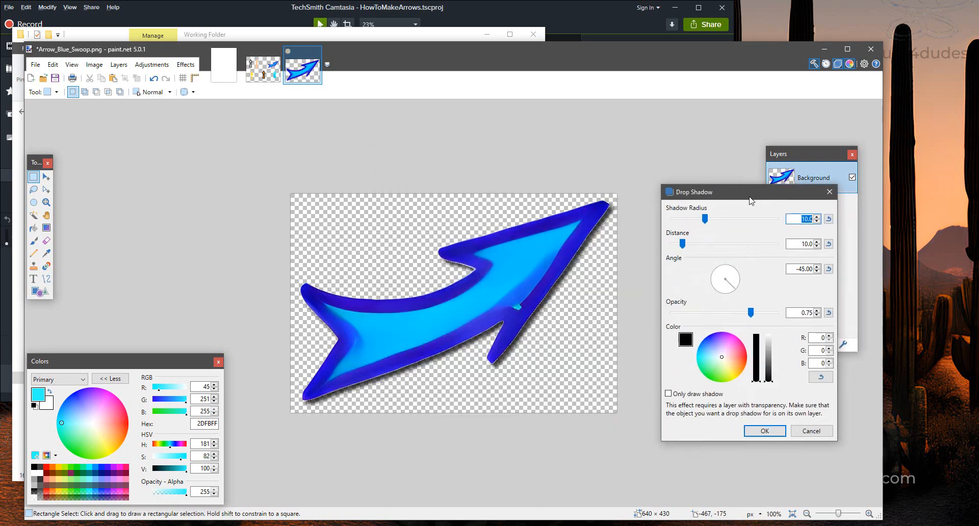
click(811, 431)
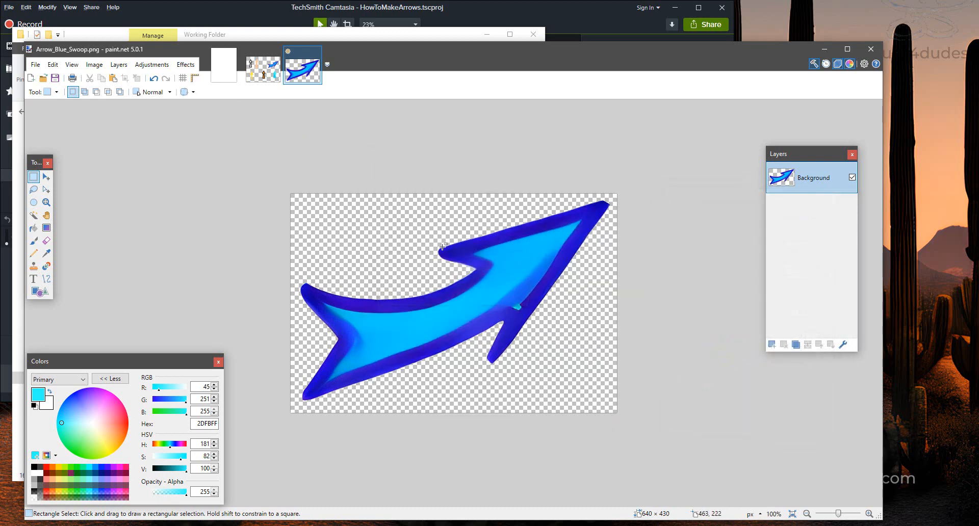
- Try recolouring the arrow with Hue / Saturation at hue 19, saturation 115 and lightness -37
click(151, 67)
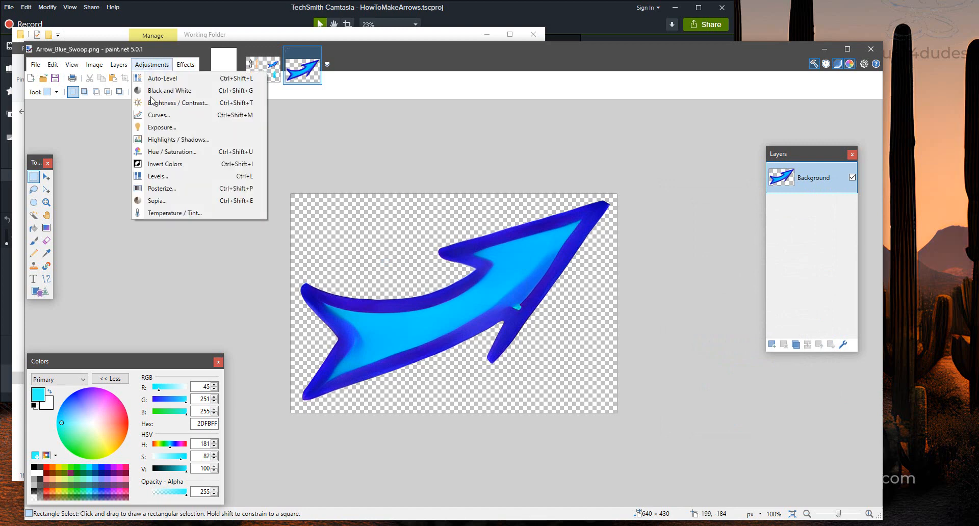
click(170, 153)
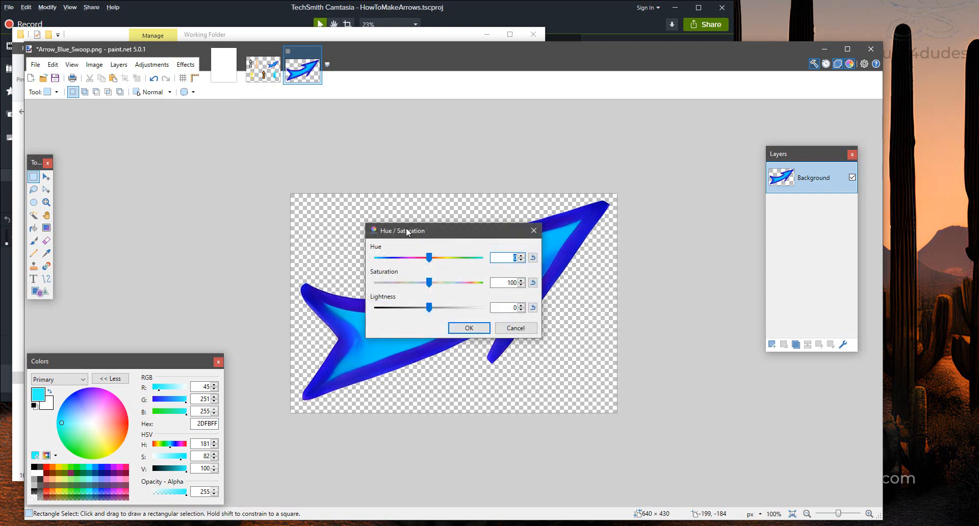
drag(169, 158, 152, 210)
drag(148, 159, 174, 161)
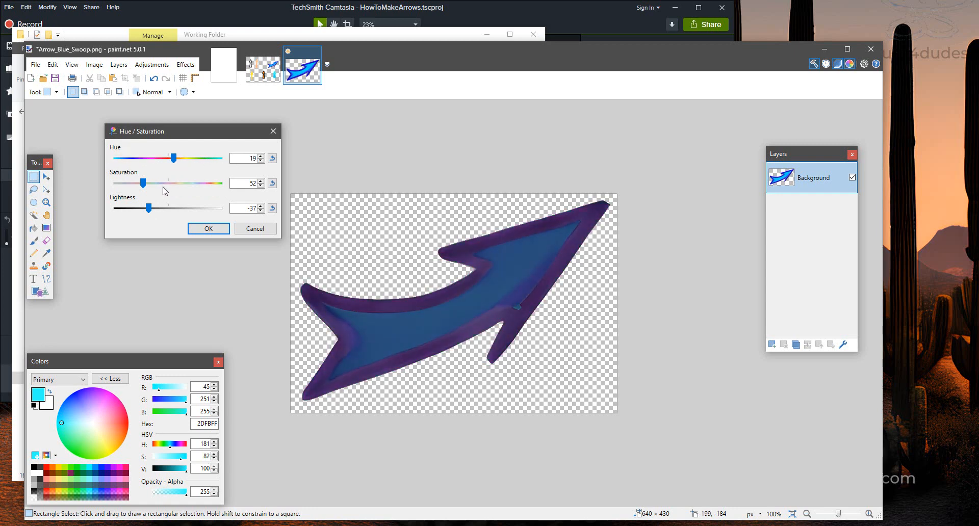
drag(147, 188, 178, 189)
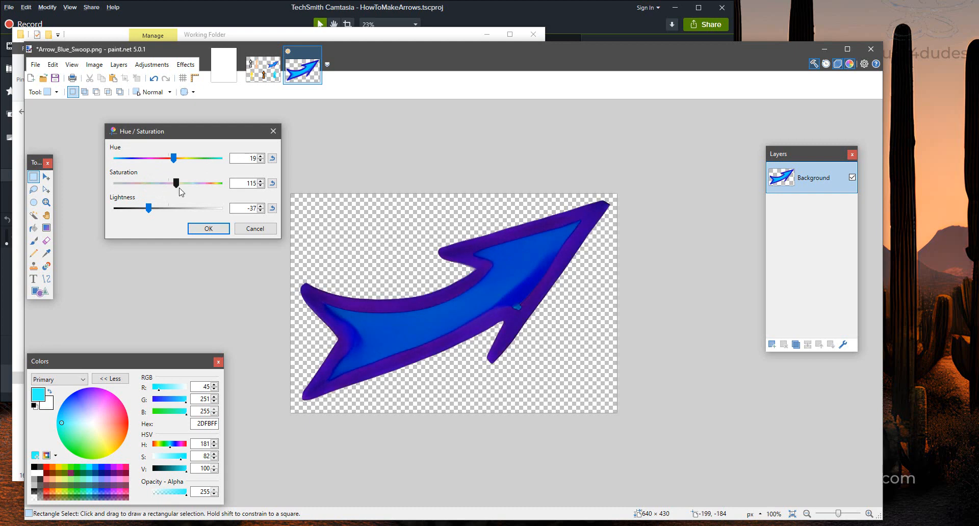
click(251, 229)
- Try inverting the arrow's colours and undo the inversion
click(151, 65)
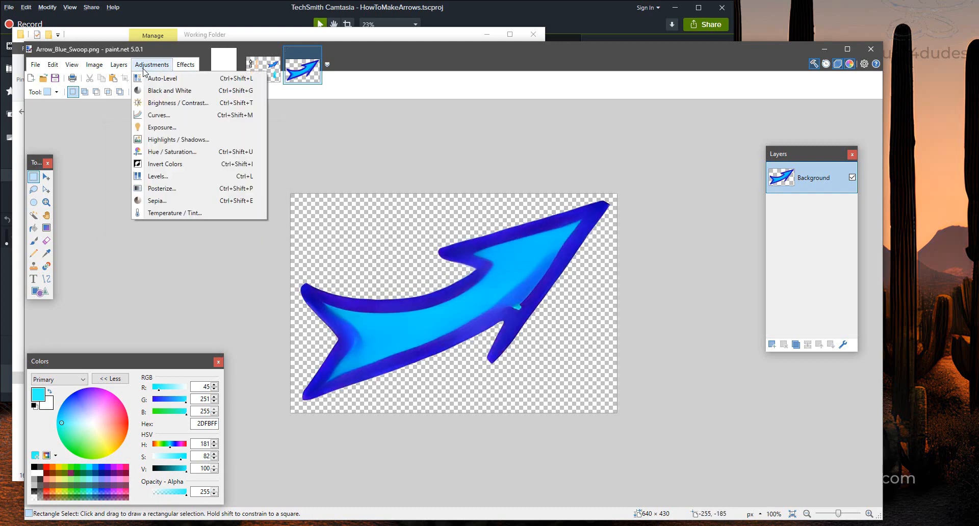
click(158, 165)
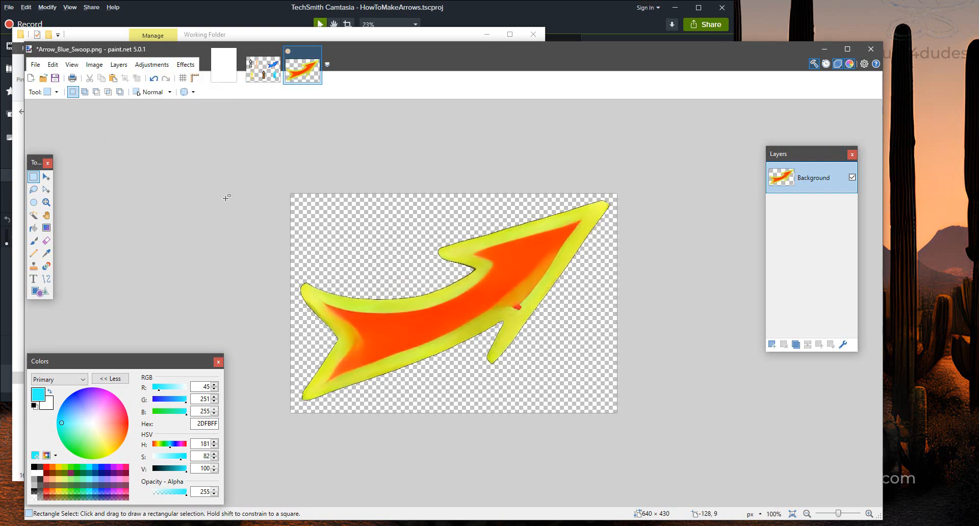
key(ctrl+z)
- Start a Levels adjustment on the arrow, limit it to the red channel and set the output midtone to 0.17
click(151, 64)
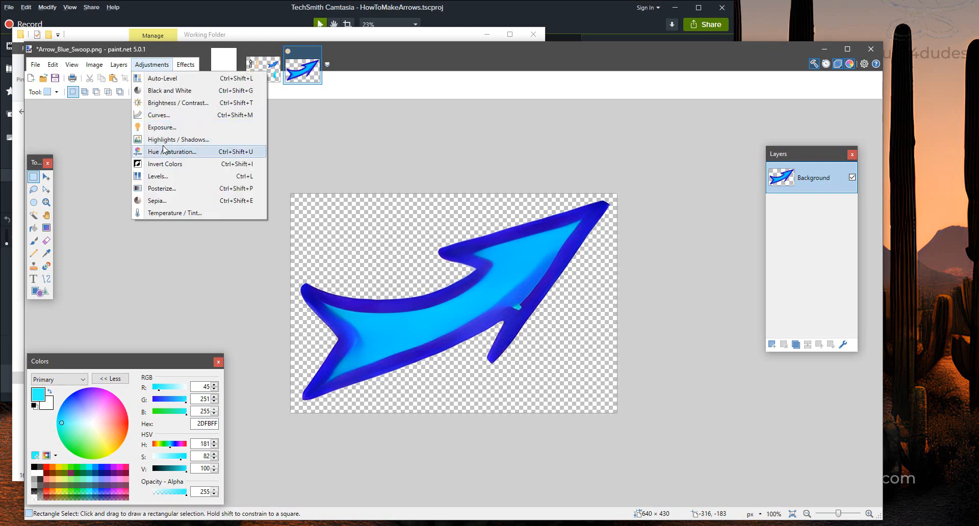
click(159, 177)
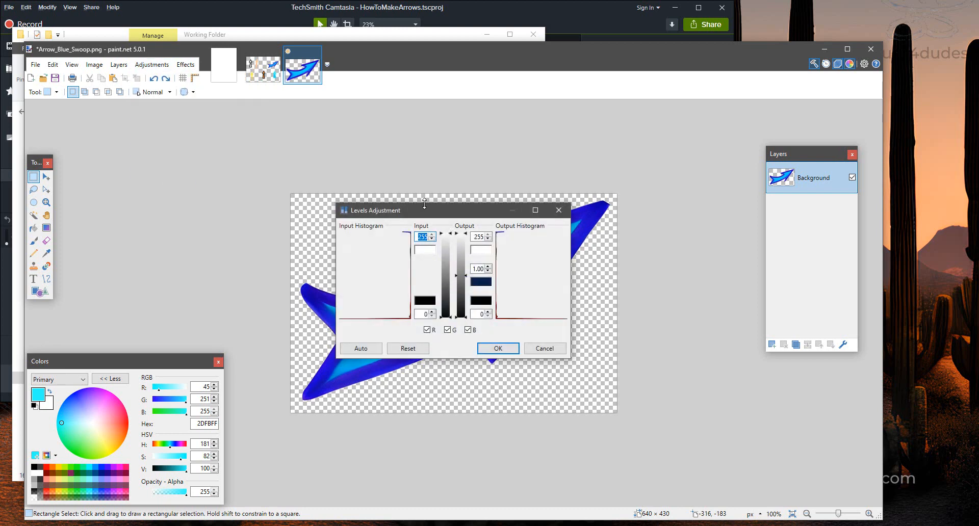
drag(415, 206, 170, 120)
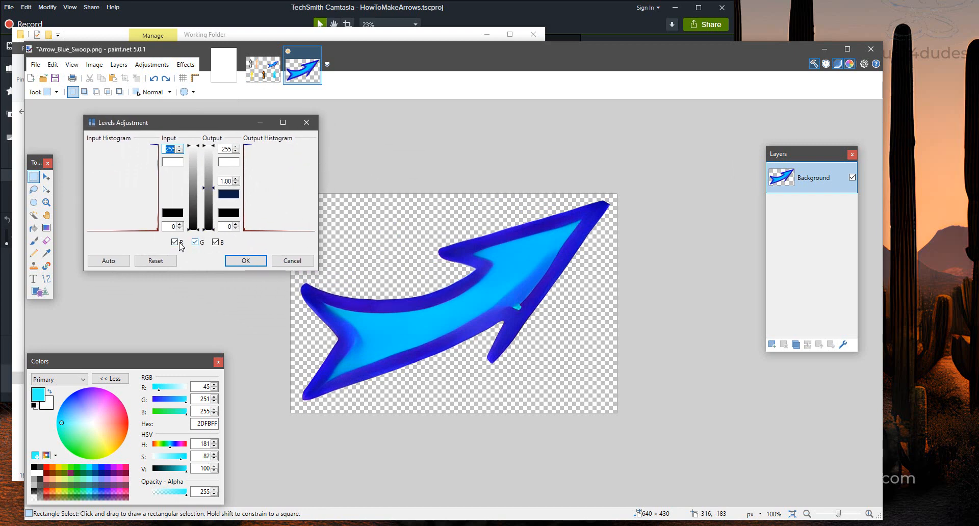
click(195, 243)
click(215, 243)
drag(214, 190, 210, 158)
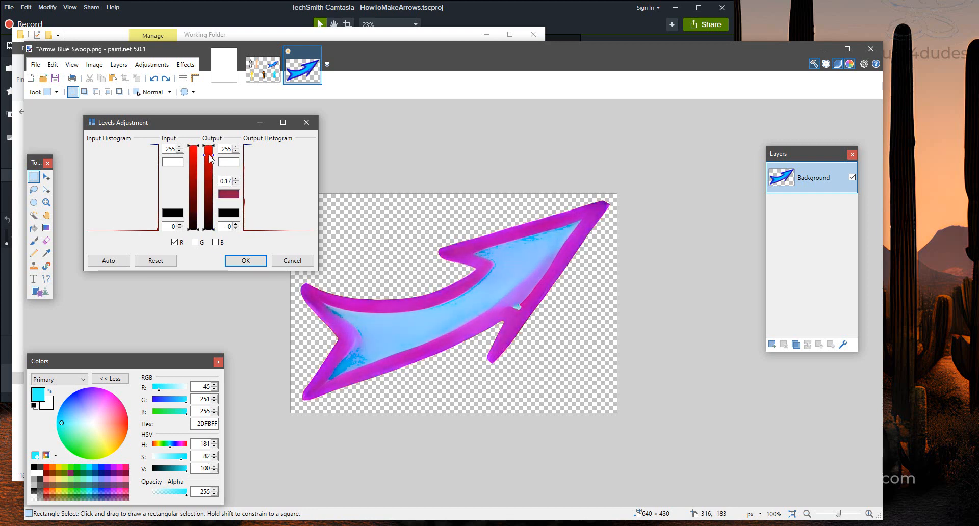
- Try including the green and blue channels in the Levels adjustment and darkening the arrow through the output midtone
click(196, 243)
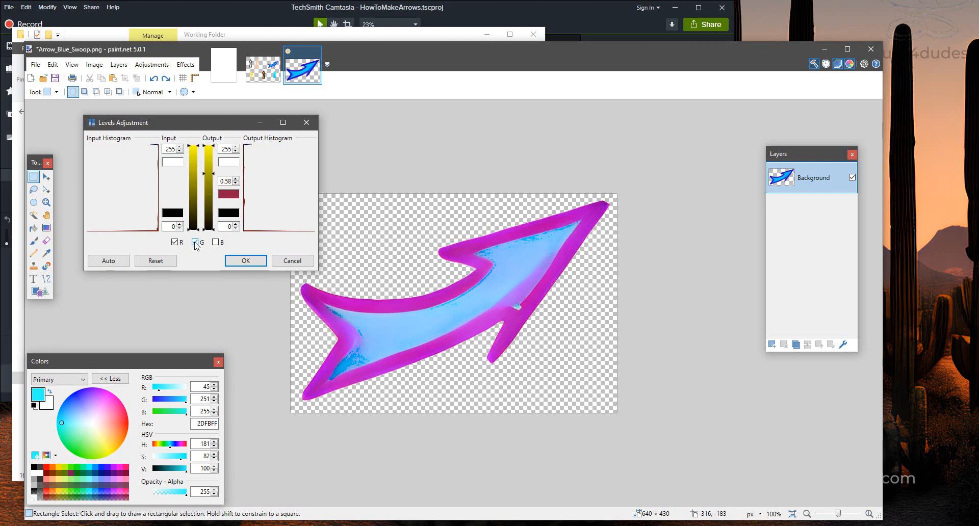
drag(214, 175, 214, 203)
click(215, 242)
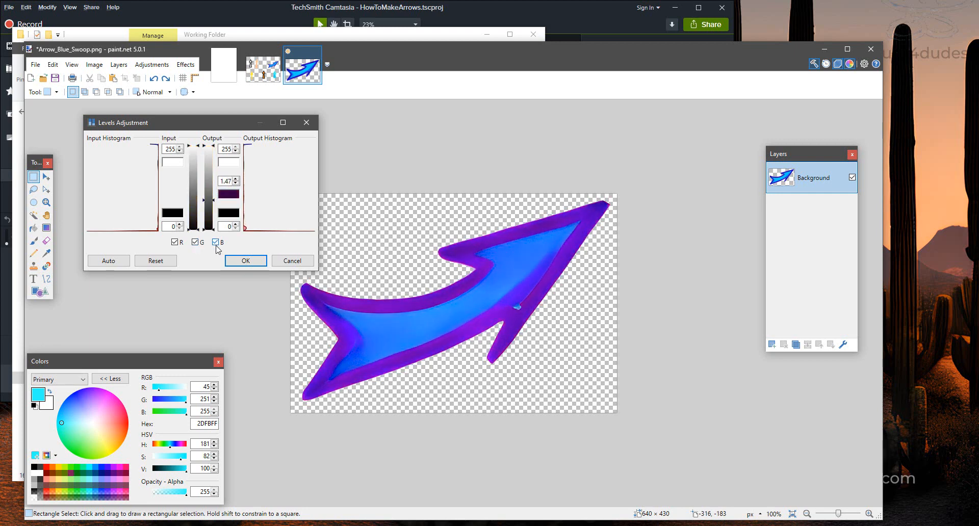
click(196, 243)
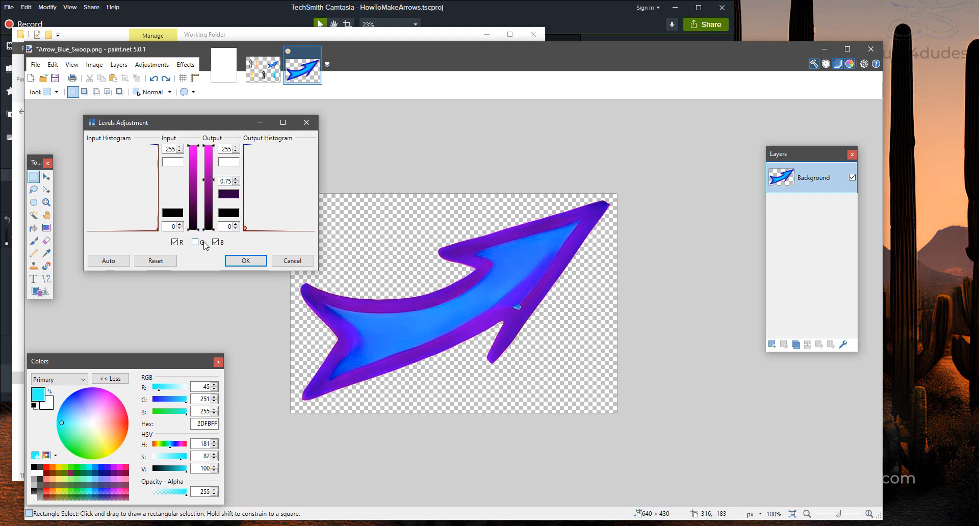
click(252, 262)
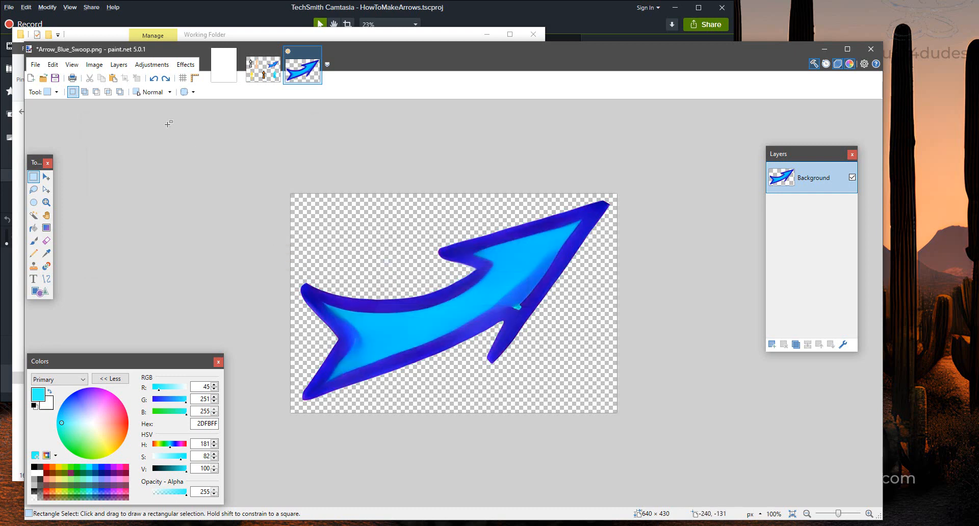
- Start a fresh Levels adjustment on the arrow, limit it to the red channel and set the output midtone to 0.22
click(152, 65)
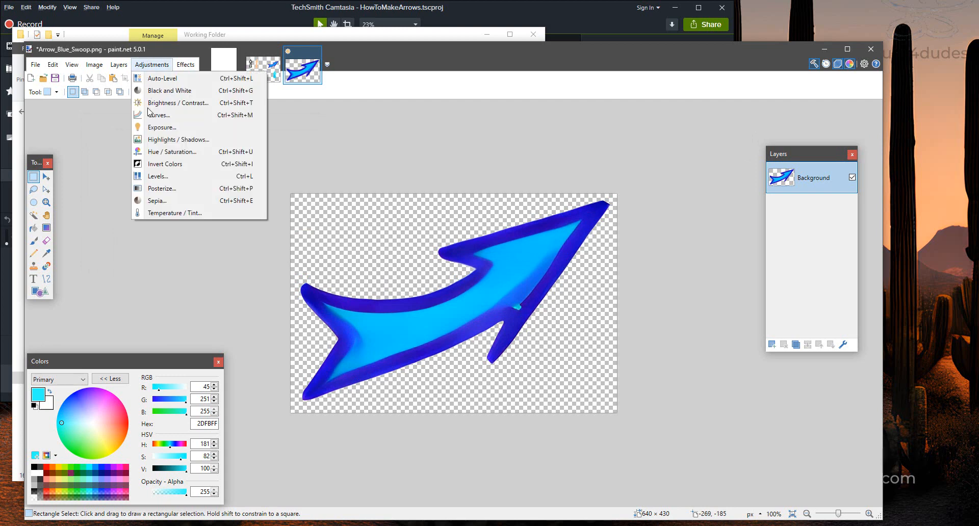
click(163, 180)
drag(406, 213, 140, 146)
click(177, 259)
click(197, 258)
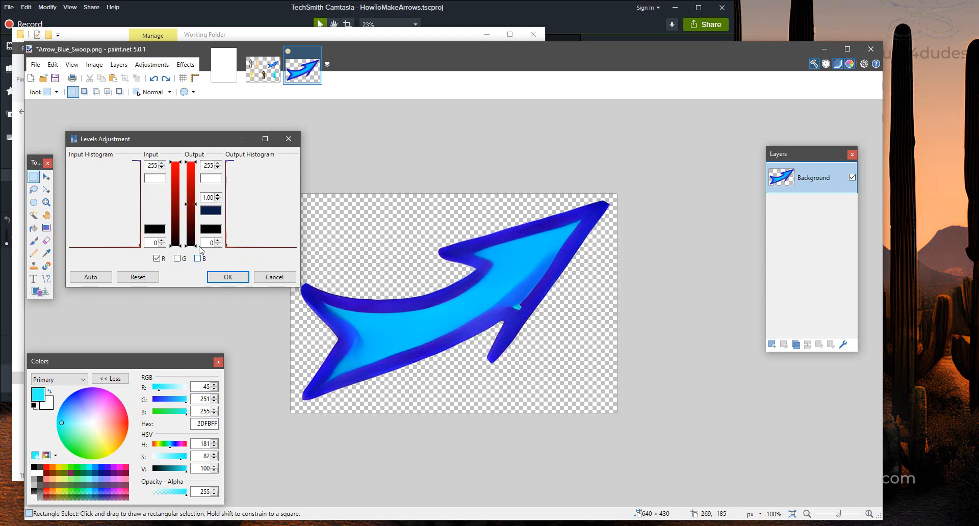
drag(196, 206, 190, 177)
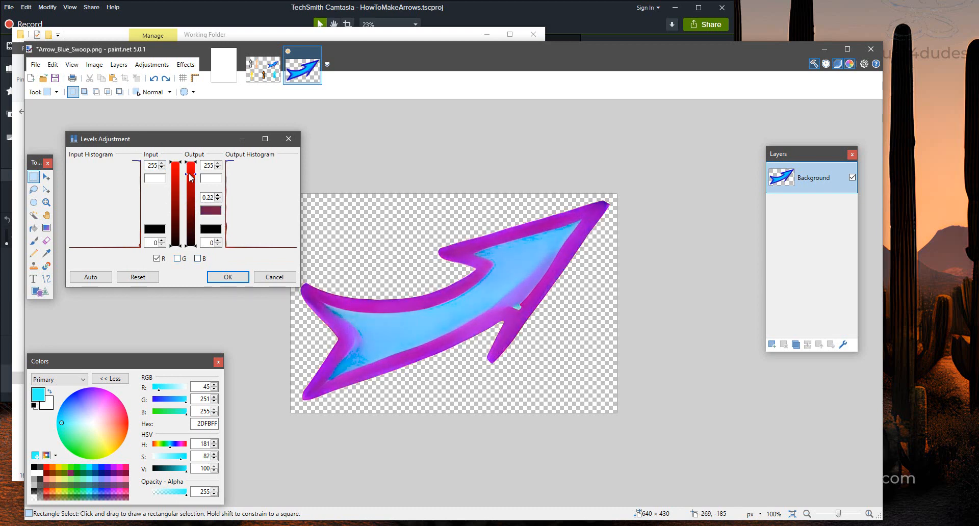
- Set the green channel's output midtone to 2.16 in Levels and raise the blue channel's midtone separately
click(157, 259)
click(177, 258)
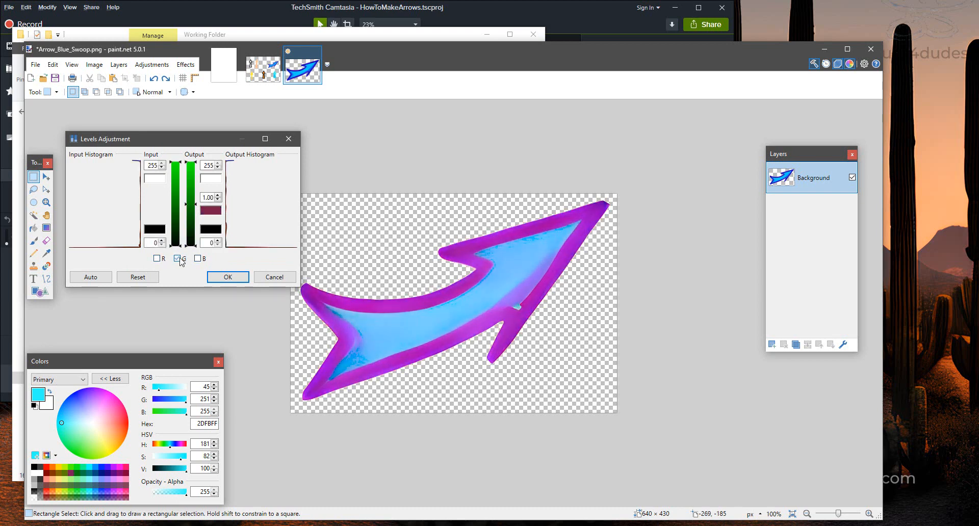
drag(196, 205, 198, 230)
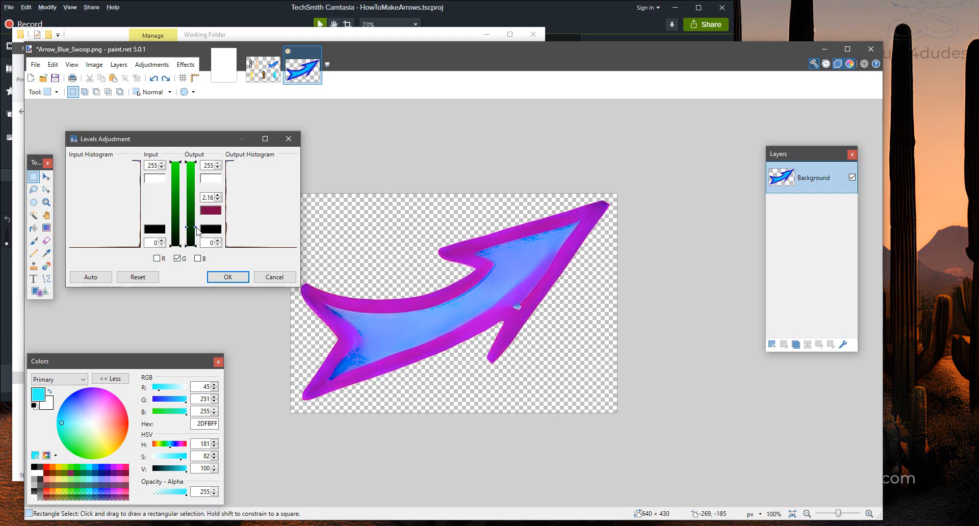
click(177, 259)
click(198, 259)
drag(195, 204, 198, 234)
click(198, 259)
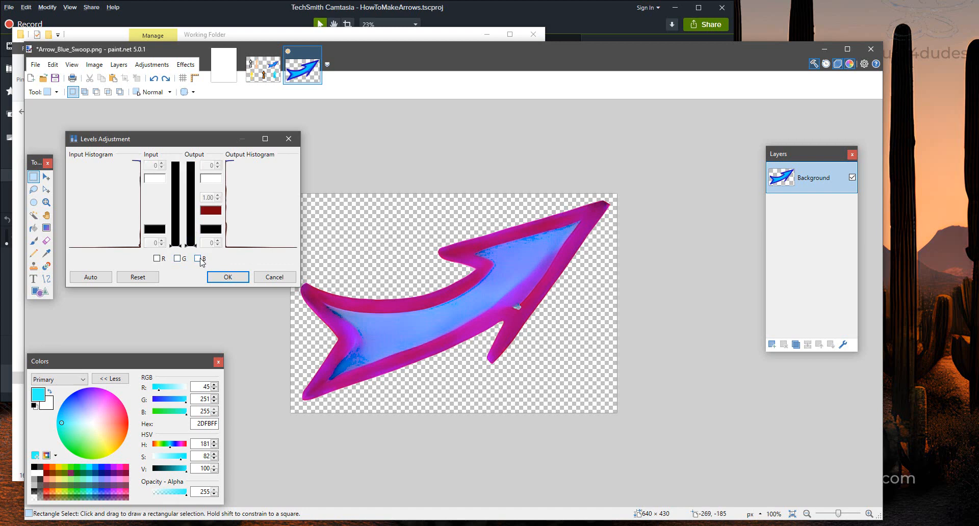
- Readjust the Levels output midtones to 0.12 for red alone and 3.09 for green alone
click(157, 259)
drag(197, 175, 198, 173)
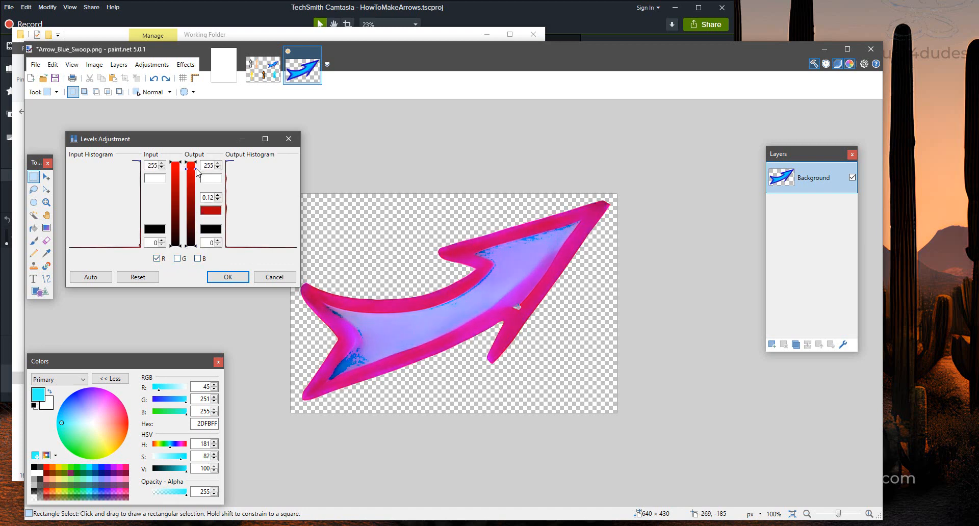
click(177, 259)
click(157, 259)
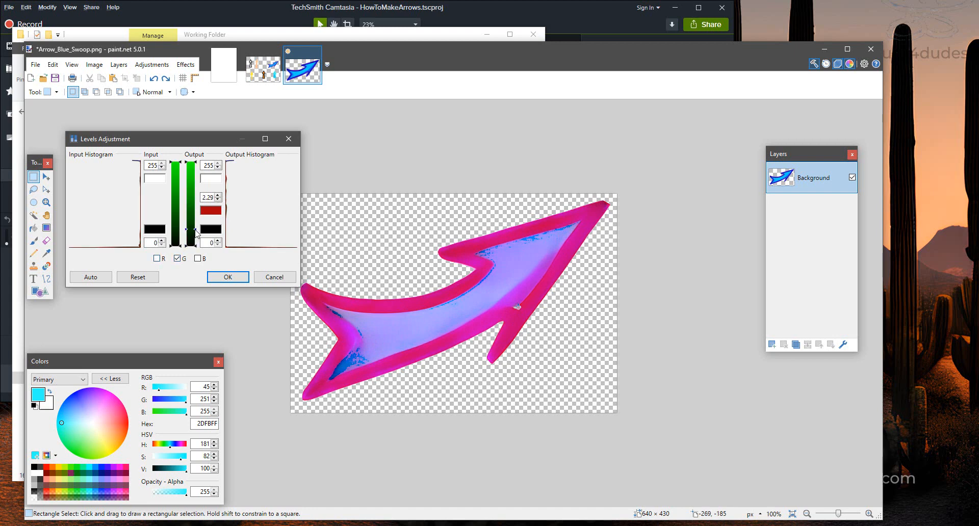
drag(197, 234, 197, 239)
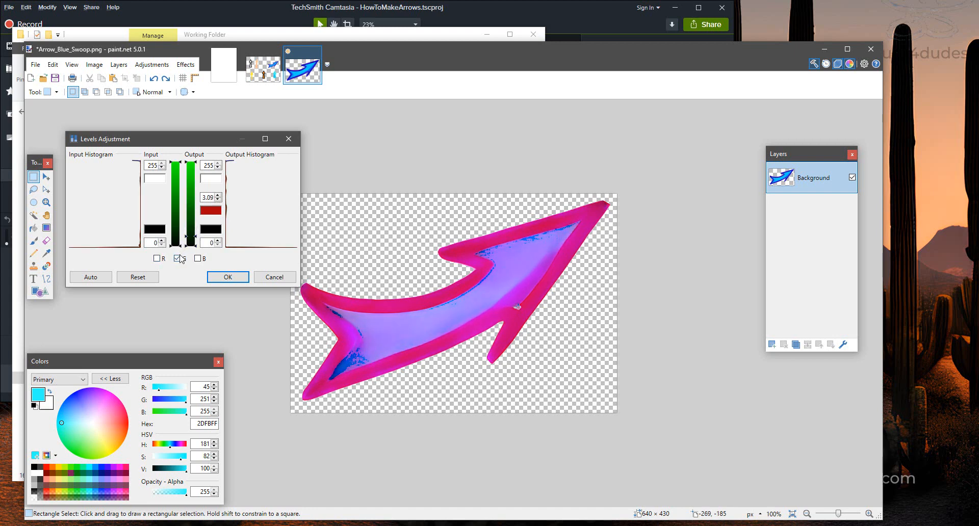
- Try an output midtone of 3.60 on the blue channel alone and leave the Levels adjustment without applying it
click(197, 259)
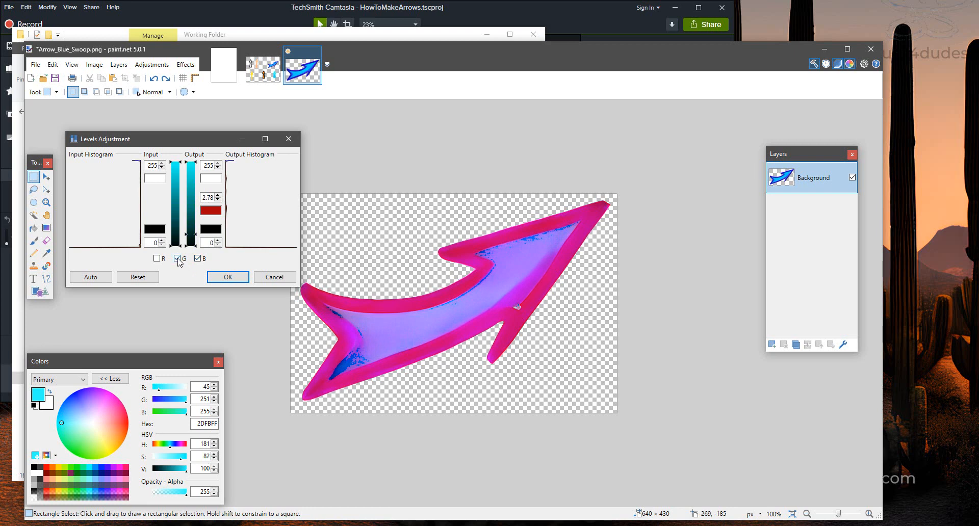
click(177, 259)
drag(197, 234, 196, 239)
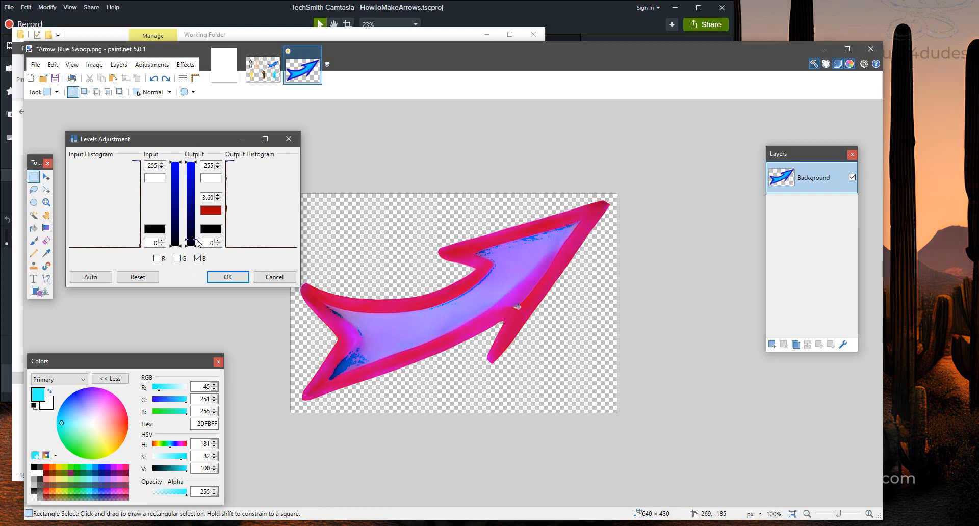
click(264, 282)
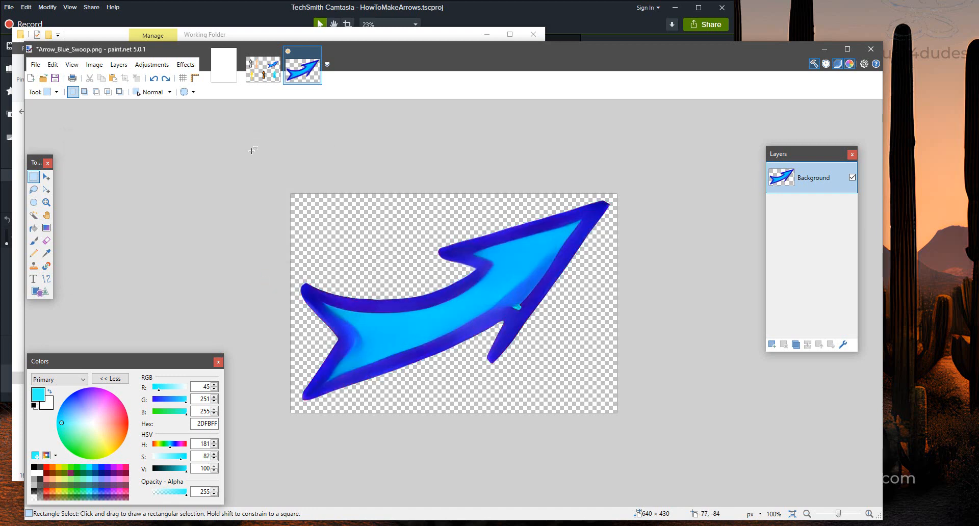
- Apply a Sepia adjustment with intensity 86 to the blue arrow
click(152, 65)
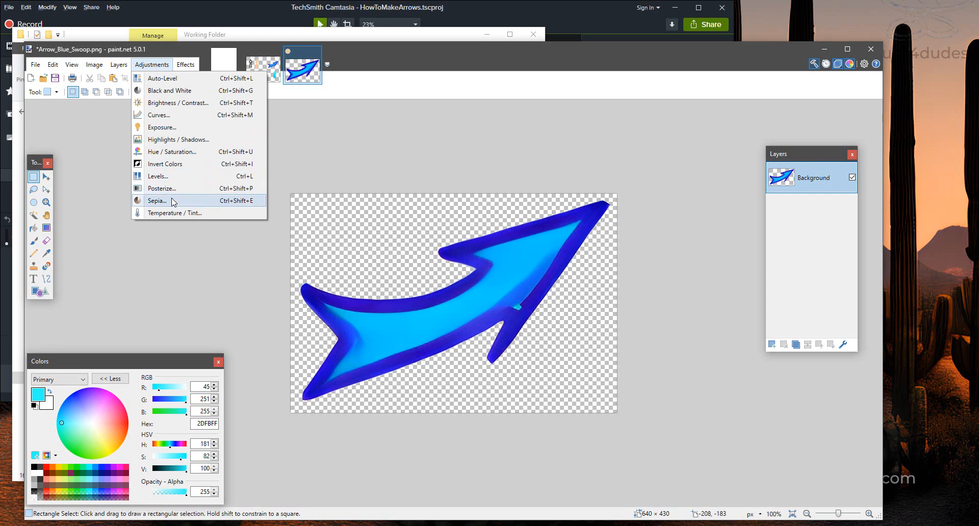
click(159, 201)
drag(393, 257, 158, 136)
drag(194, 166, 236, 163)
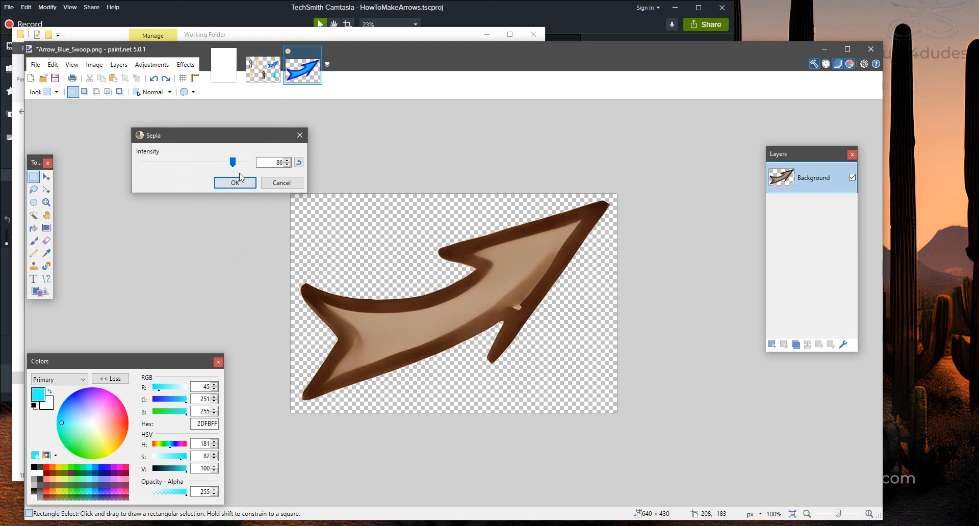
click(235, 183)
- Try recolouring the sepia arrow with Hue / Saturation at hue 26 and saturation 161
click(153, 65)
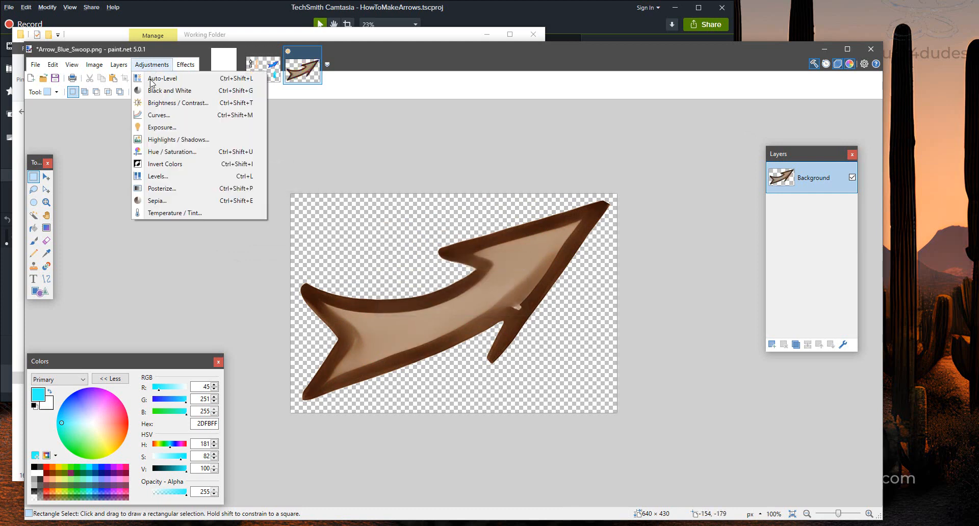
click(163, 152)
drag(410, 233, 228, 194)
drag(179, 165, 204, 176)
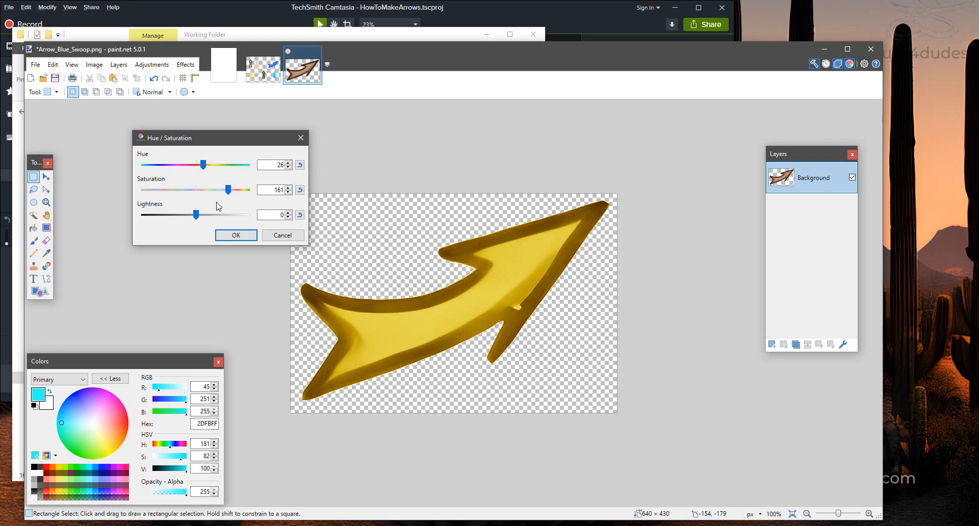
click(282, 236)
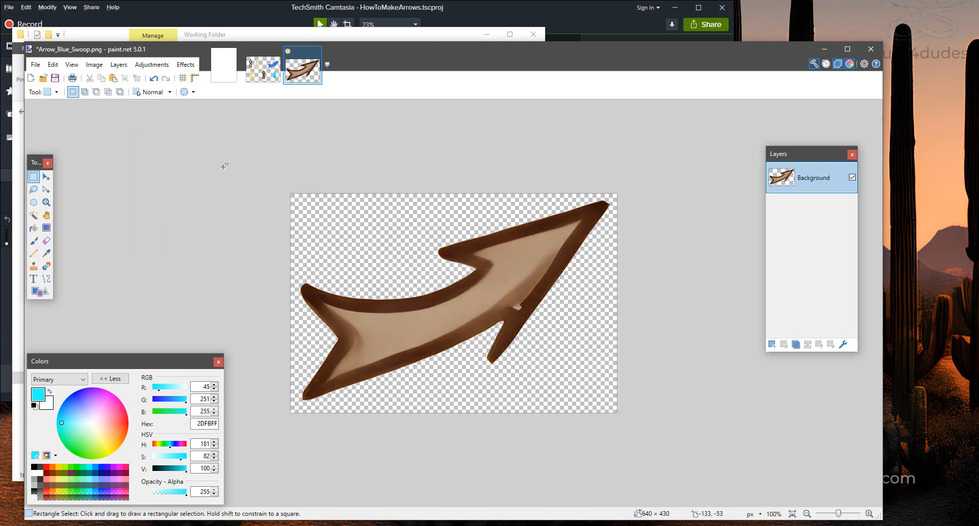
- Try posterizing the sepia arrow with the linked red, green, blue and alpha levels at 46
click(121, 65)
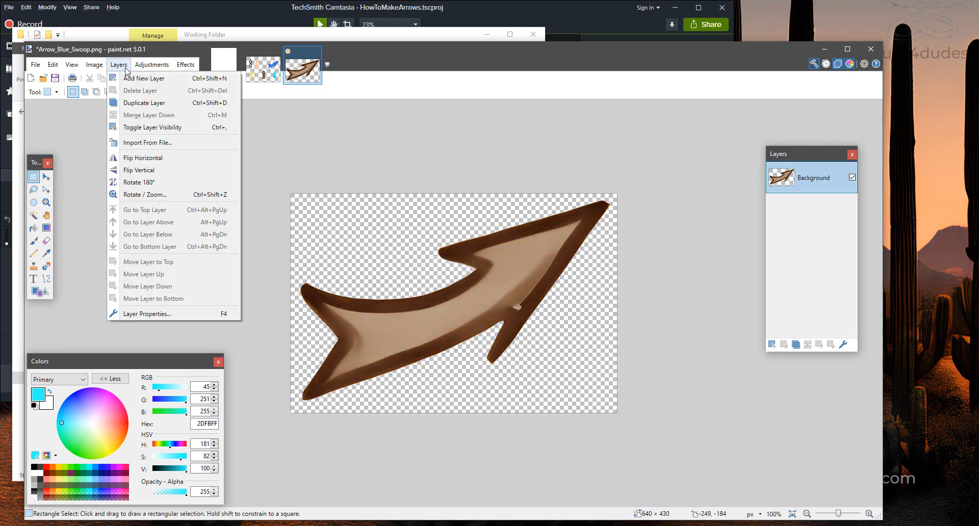
mouse_move(147, 66)
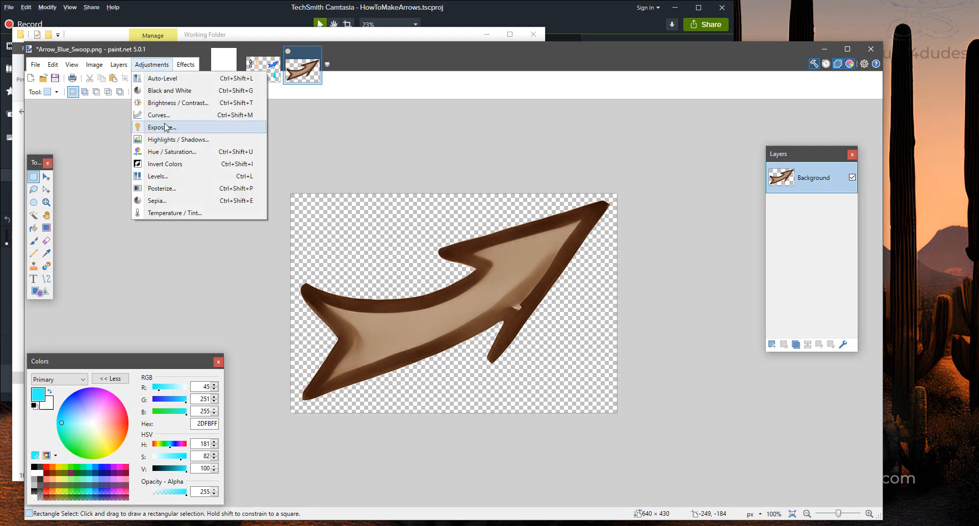
click(161, 189)
drag(433, 210, 144, 123)
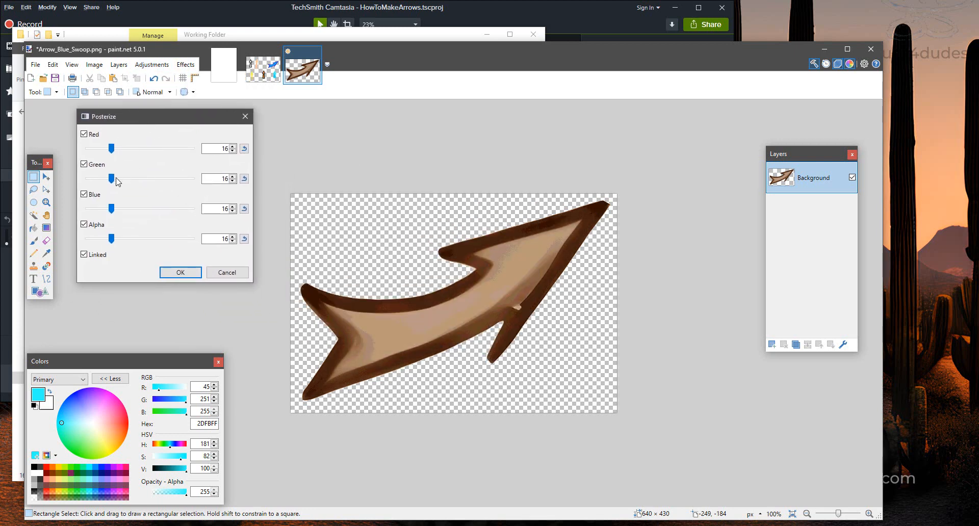
drag(114, 182, 163, 182)
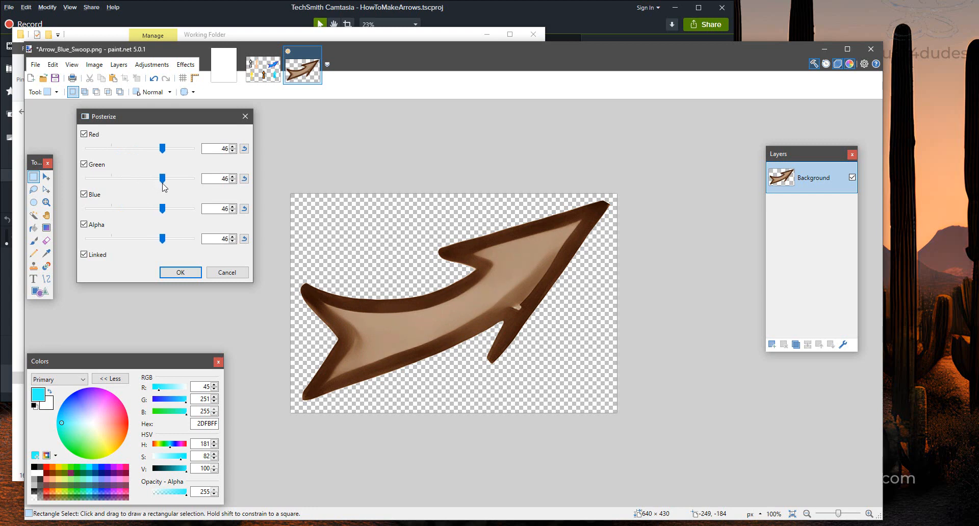
click(228, 273)
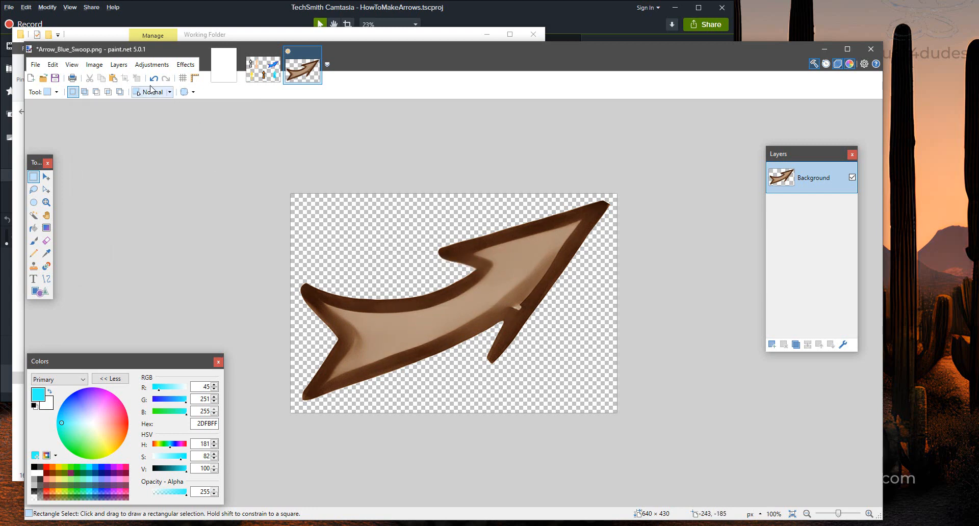
click(119, 65)
click(151, 65)
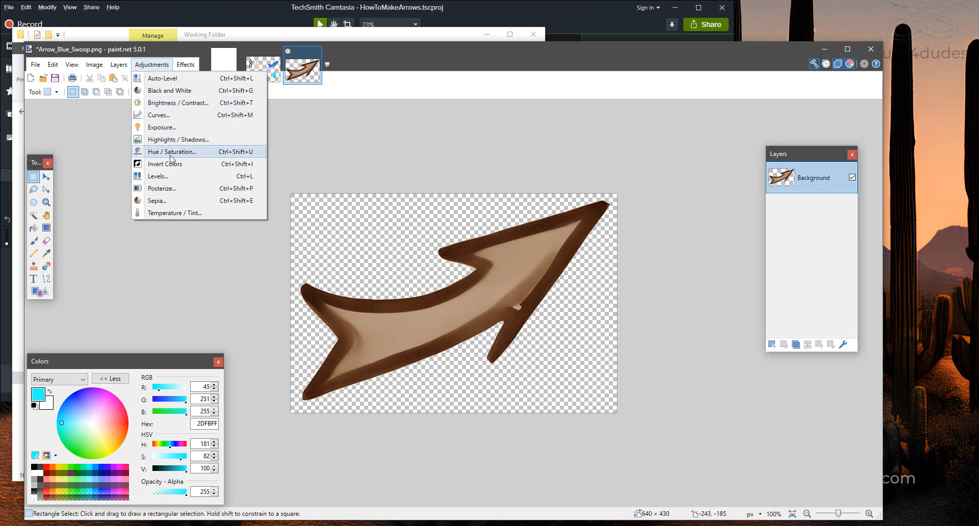
click(296, 133)
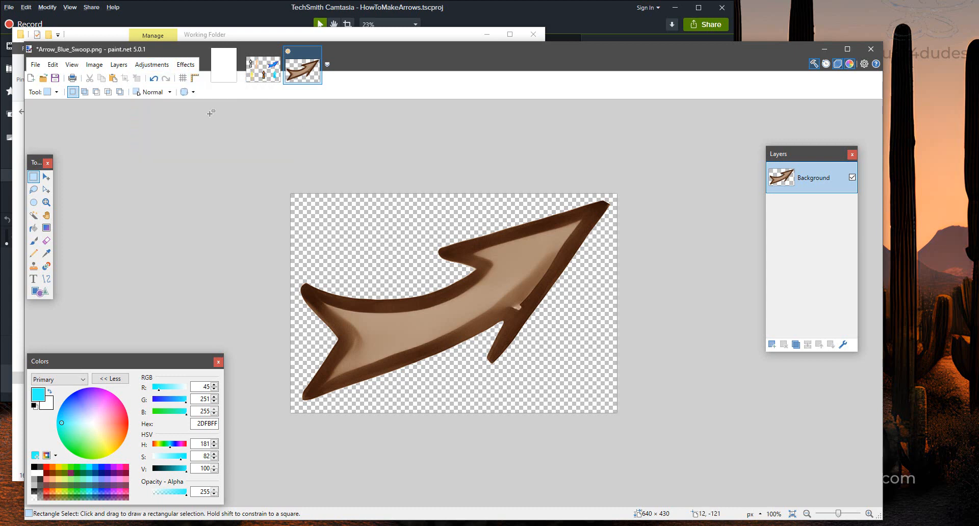
- Save the sepia arrow as a new PNG named Arrow_Tan_Swoop.png in the Final Arrows folder
click(38, 65)
click(55, 143)
click(148, 267)
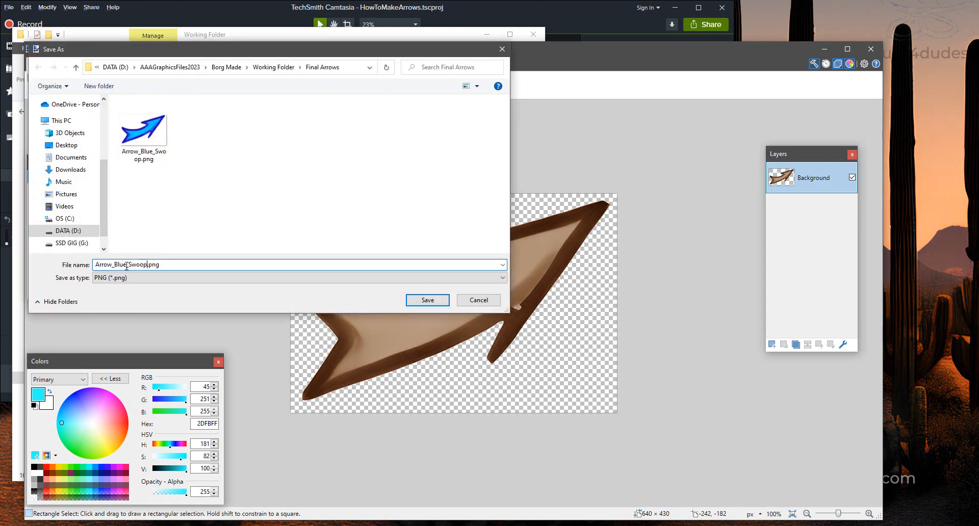
key(BackSpace)
key(BackSpace)
key(BackSpace)
key(BackSpace)
text(Tan)
key(Return)
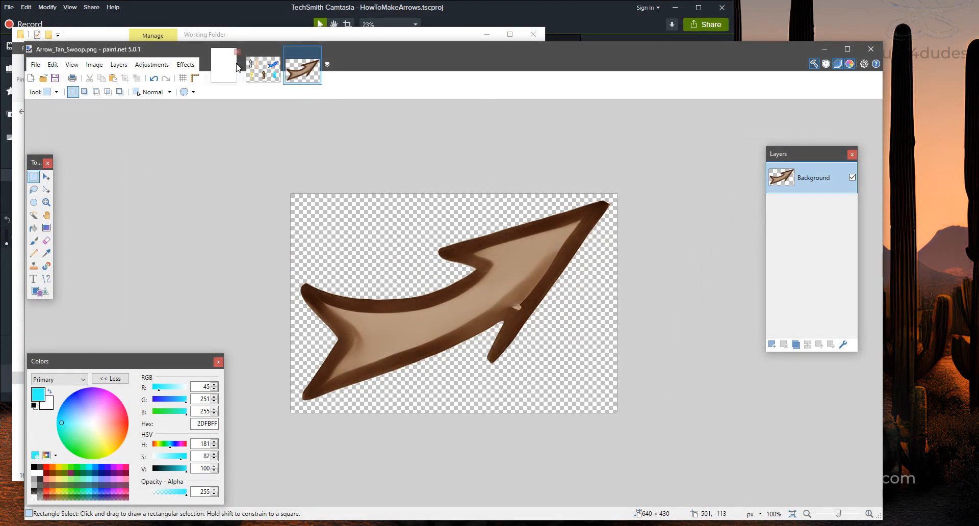
- Close the tan arrow and blank images, and clear the selection around the blue arrow in ArrowsBase01.png
click(317, 51)
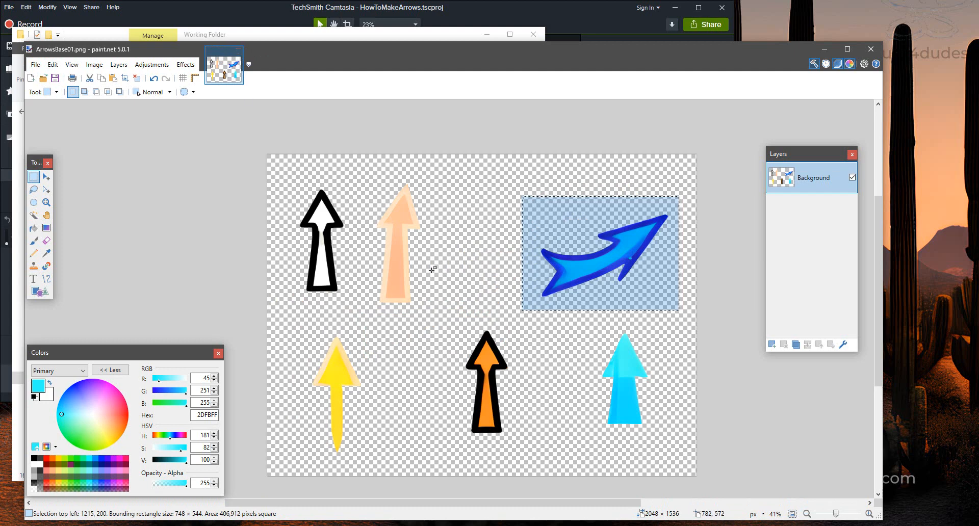
click(478, 243)
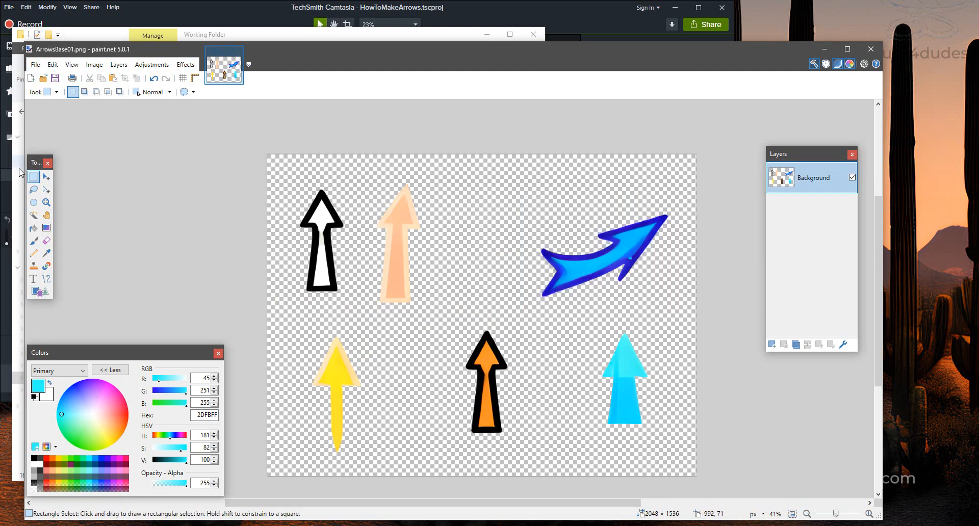
- Select the black-outlined white arrow on the sheet and create a new 285 × 556 pixel image for it
drag(293, 184, 353, 300)
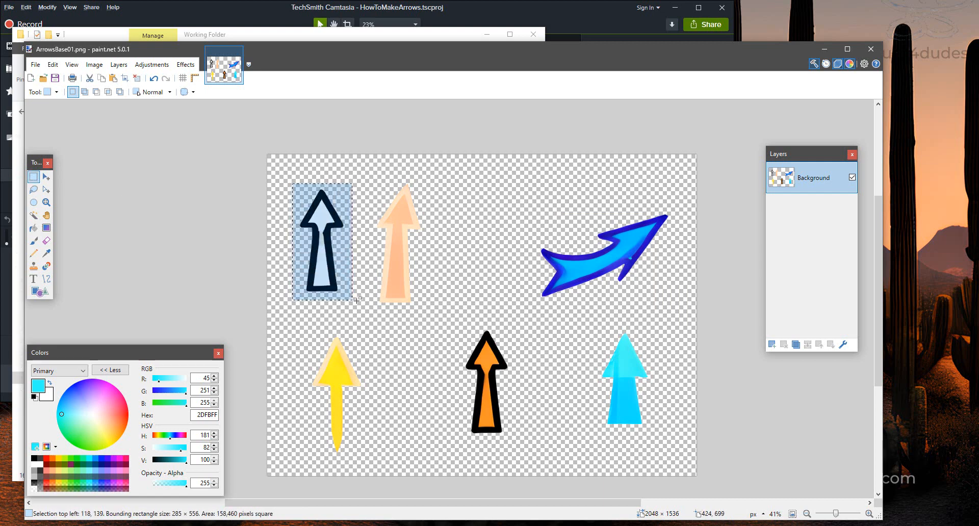
click(35, 64)
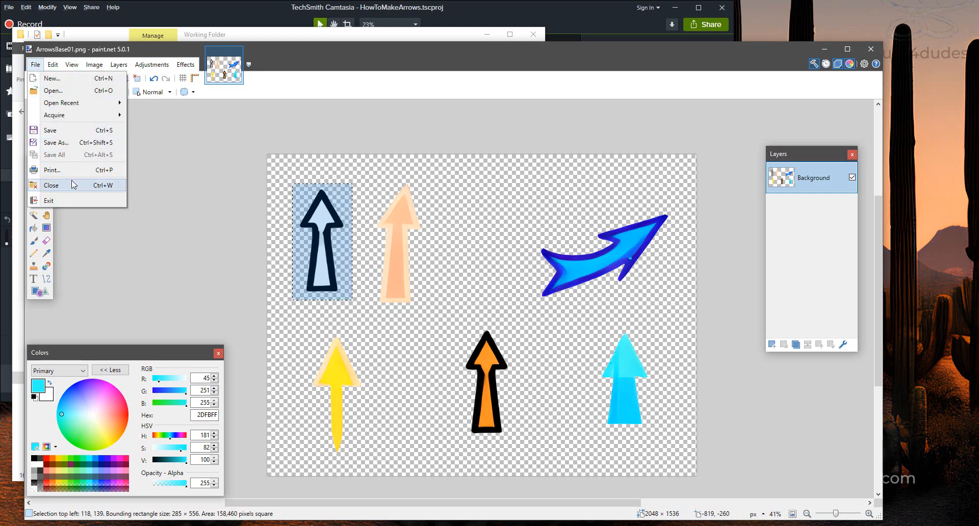
click(52, 78)
click(437, 350)
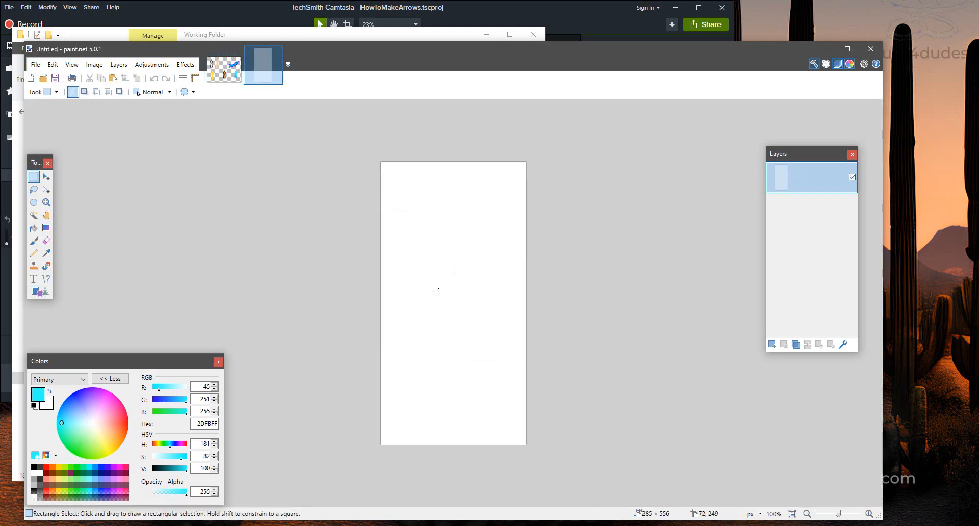
- Paste the black-outlined white arrow into the new image, deselect it, and crop the canvas closely around it to about 238 × 509 pixels
key(ctrl+v)
key(ctrl+d)
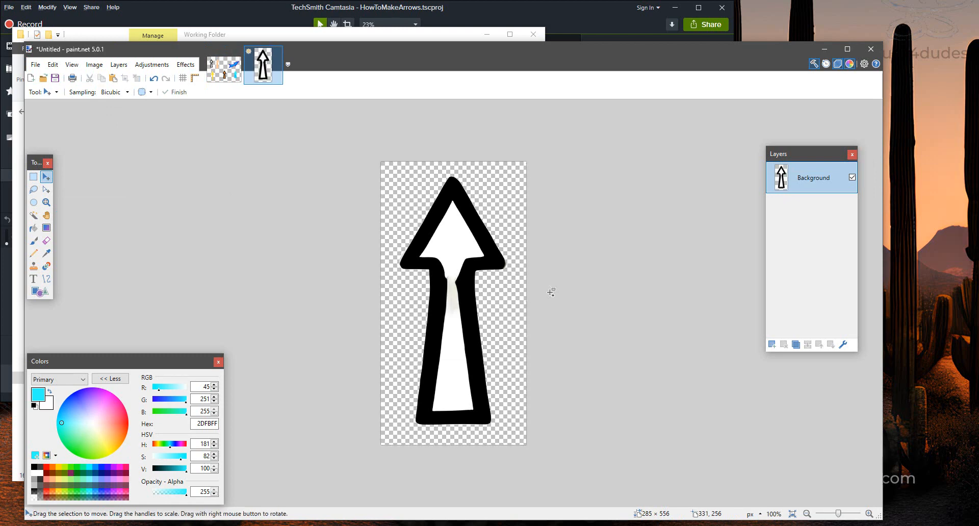
click(33, 176)
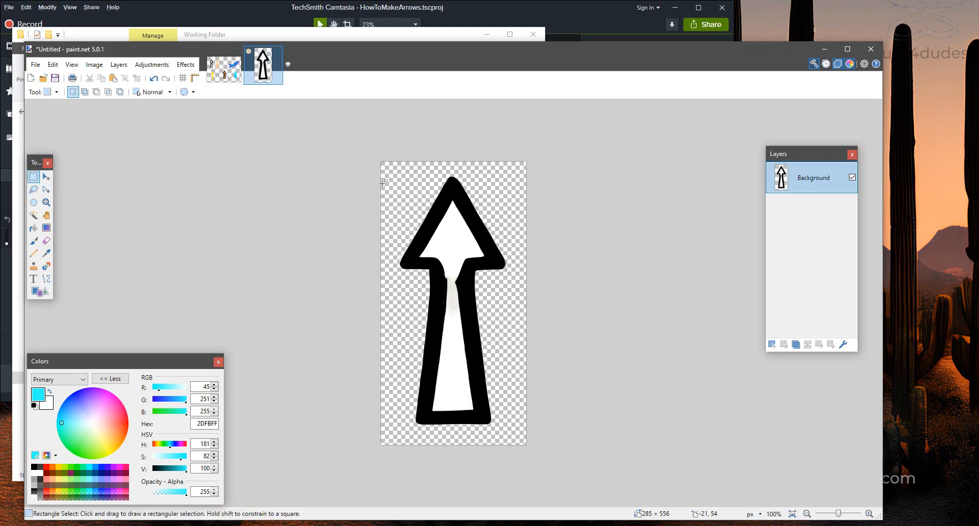
drag(391, 170, 512, 430)
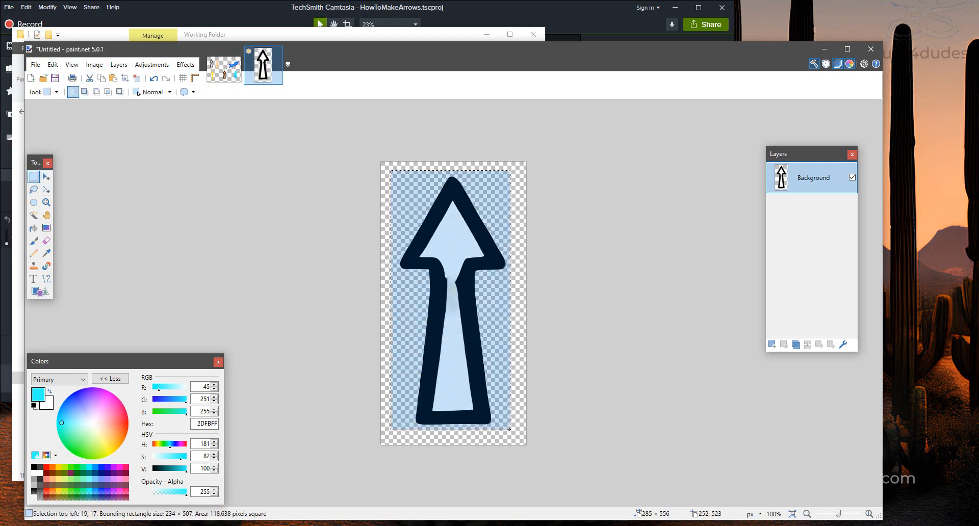
click(94, 65)
click(104, 77)
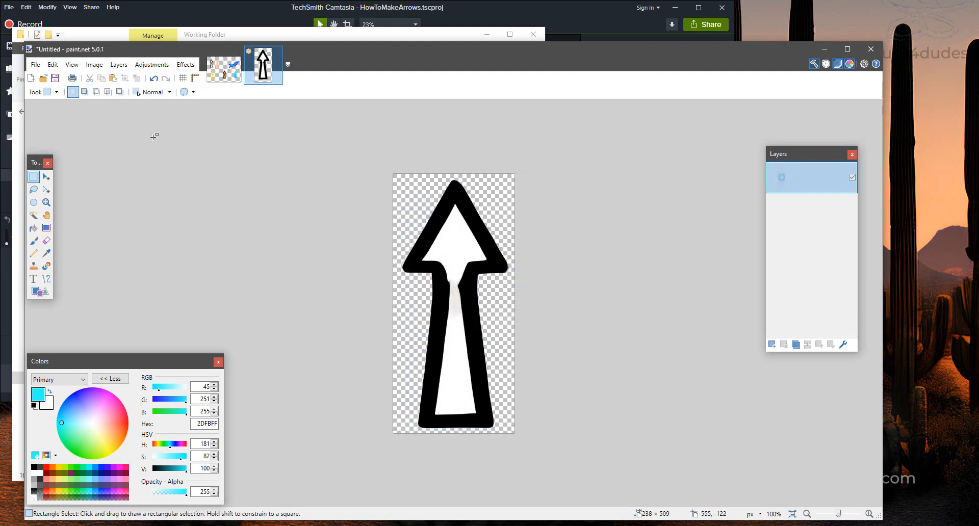
- Save the cropped black-and-white arrow as Arrow_BW_Simple.png in the Final Arrows folder with the default PNG settings
click(35, 64)
click(56, 142)
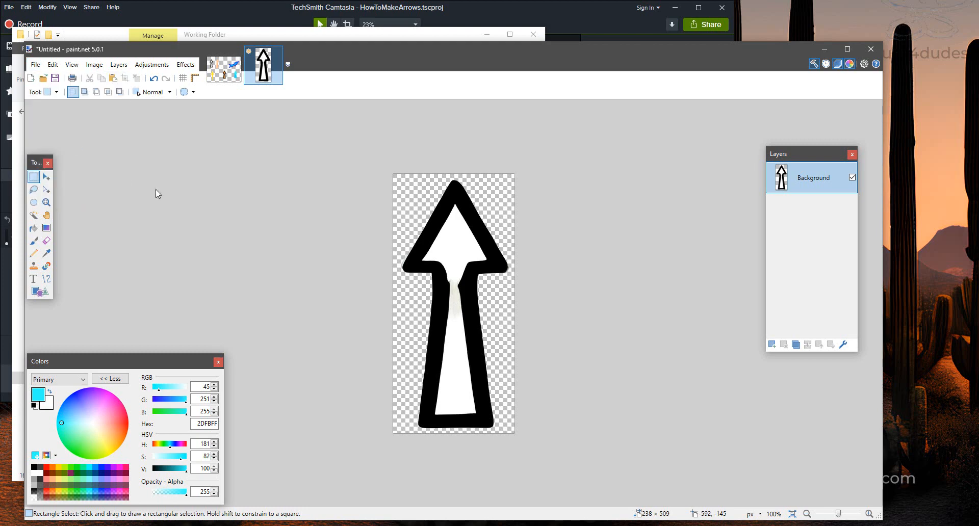
click(143, 264)
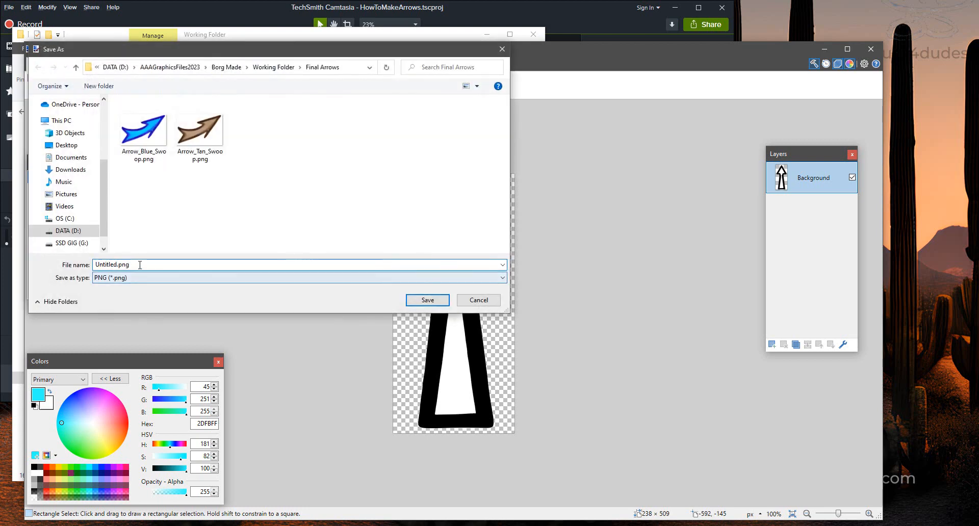
double_click(113, 265)
text(Arrow_BW_Simp)
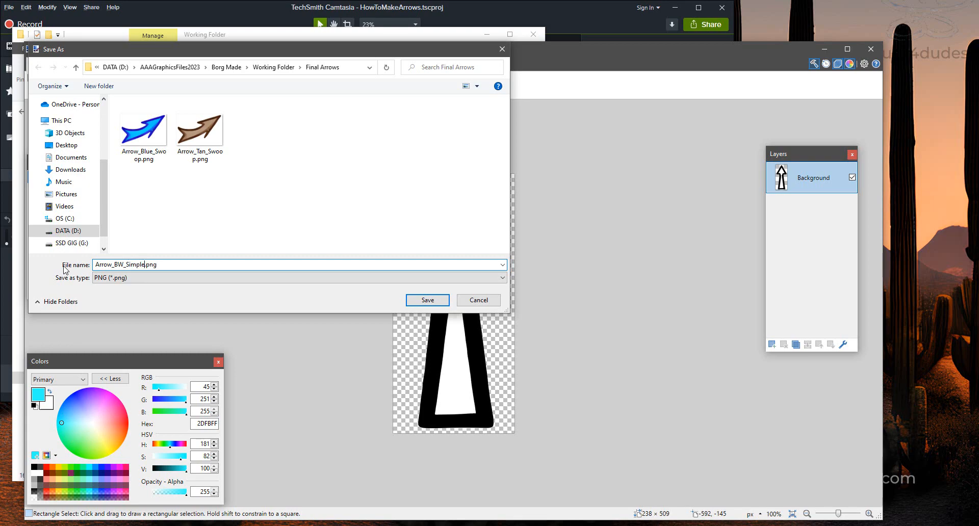
key(Return)
key(Return)
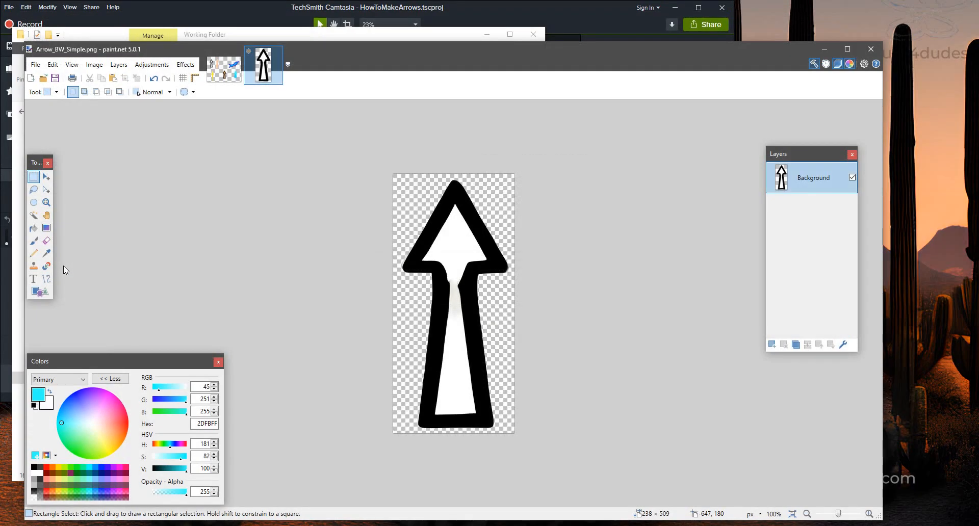
- Try a Hue / Saturation adjustment on the black-and-white arrow, and cancel it
click(166, 66)
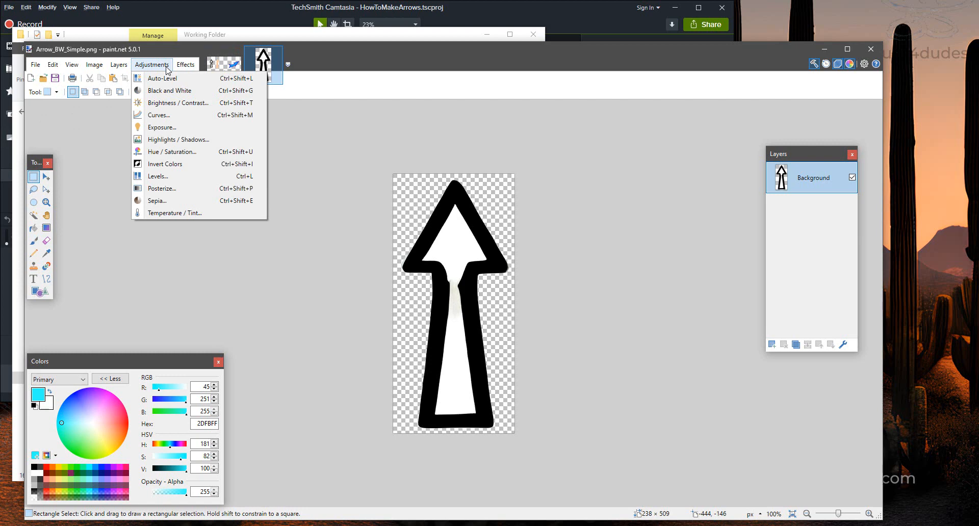
click(168, 152)
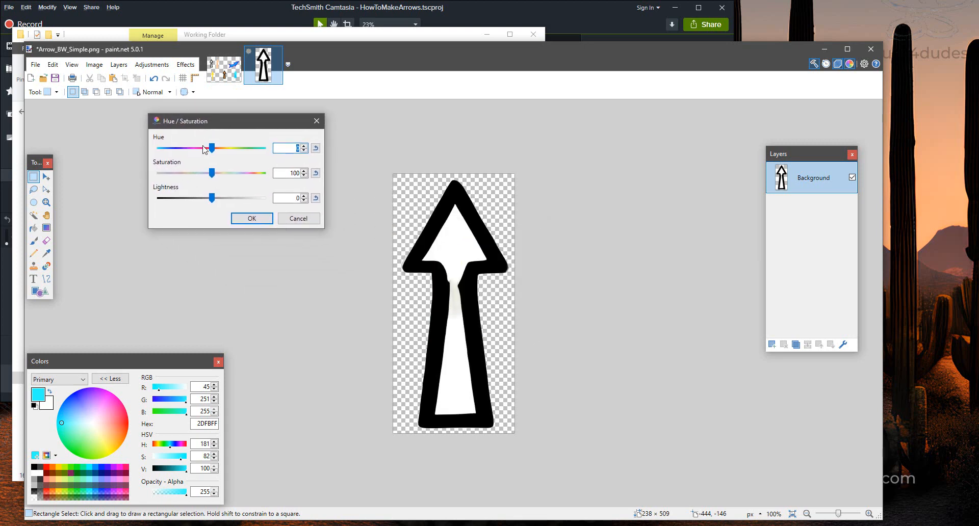
mouse_move(213, 153)
mouse_down()
mouse_move(203, 153)
mouse_move(258, 153)
mouse_move(213, 153)
mouse_up()
click(298, 219)
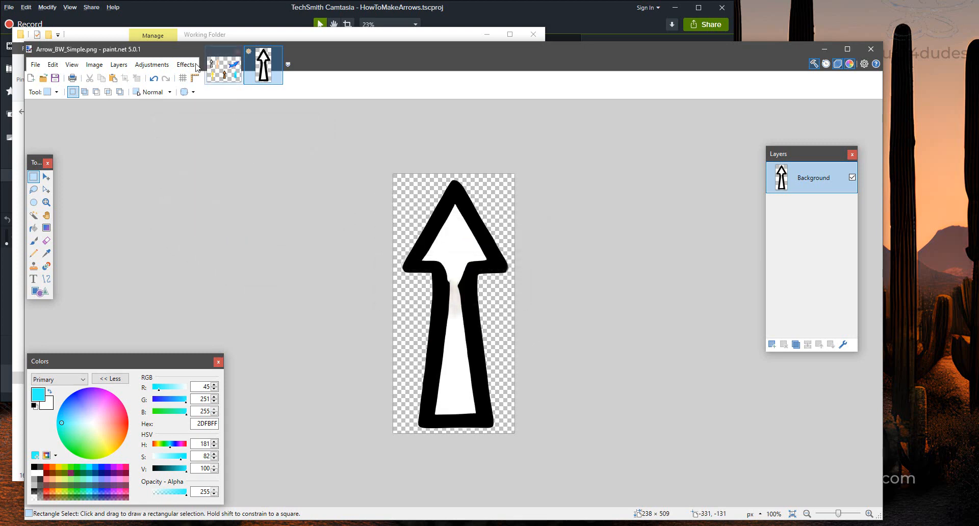
- Try inverting the colors of the black-and-white arrow, and undo the inversion
click(152, 65)
click(160, 165)
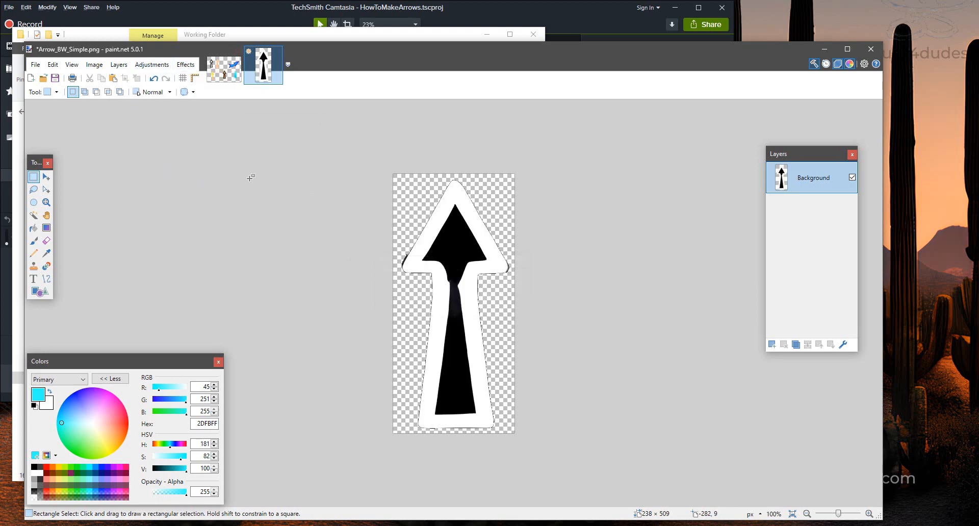
key(ctrl+z)
- Try a Sepia adjustment on the black-and-white arrow, and cancel it
click(152, 64)
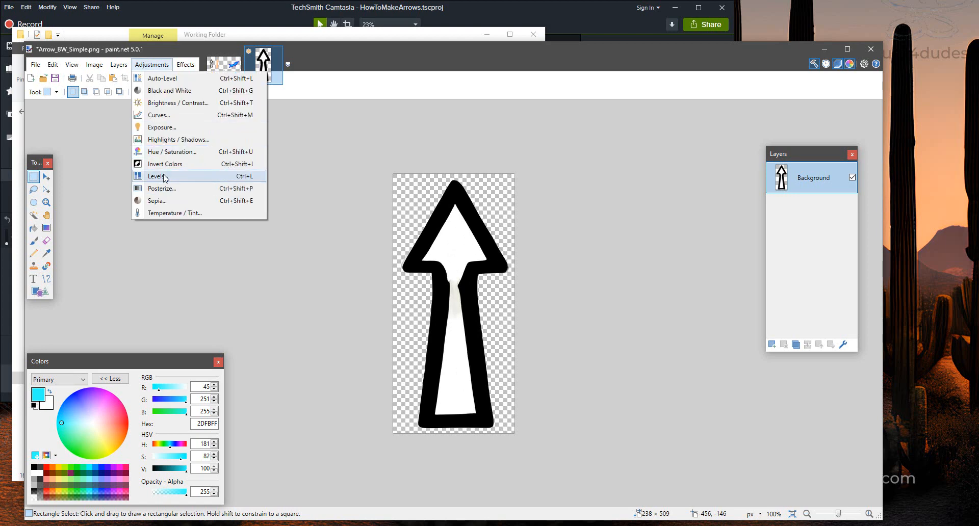
click(163, 201)
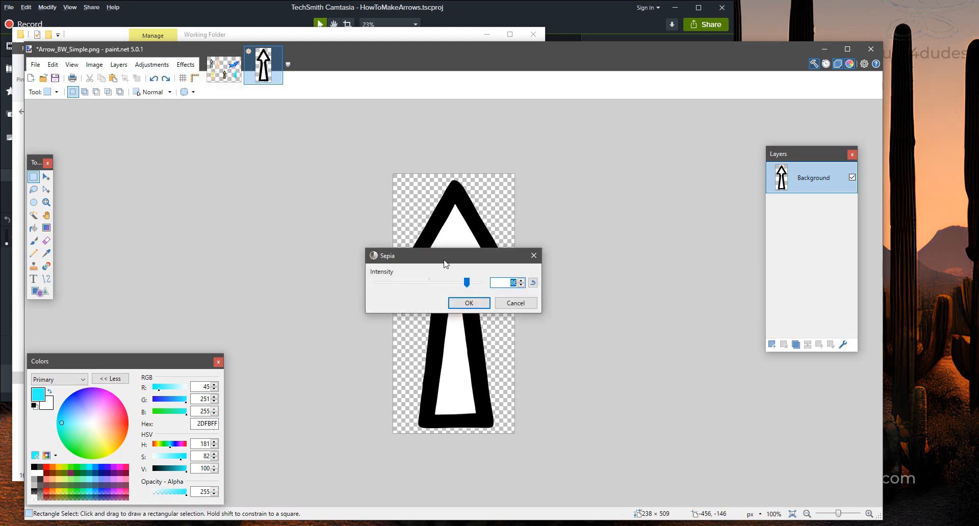
drag(444, 263, 132, 172)
click(204, 211)
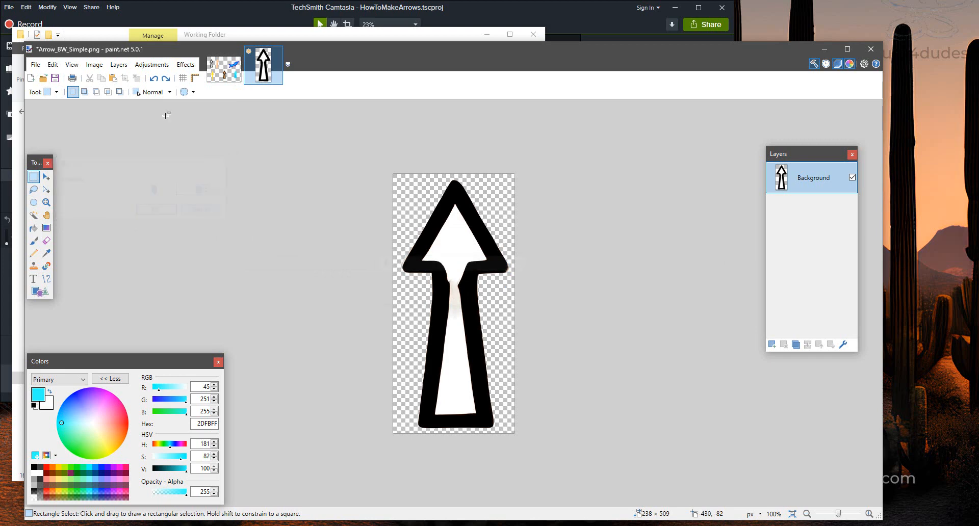
- Close Arrow_BW_Simple.png and discard its unsaved changes
click(152, 64)
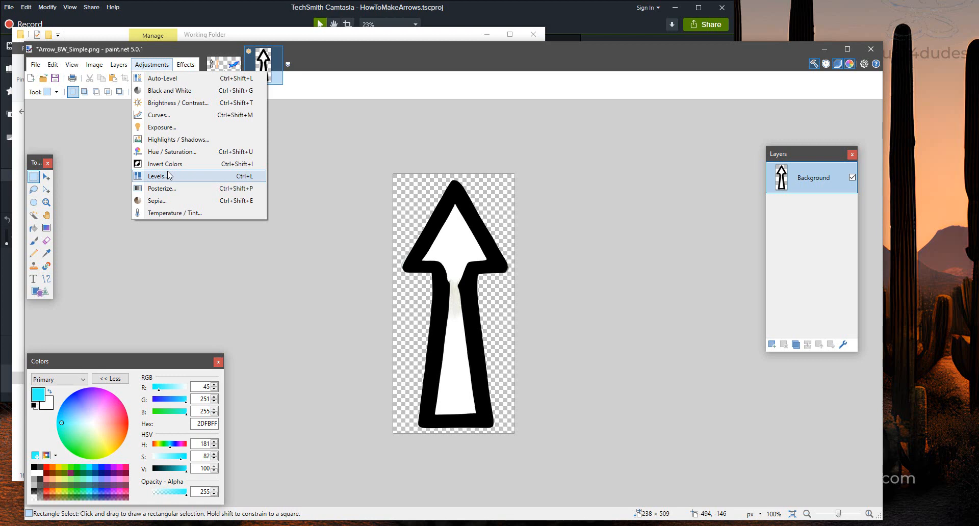
click(297, 130)
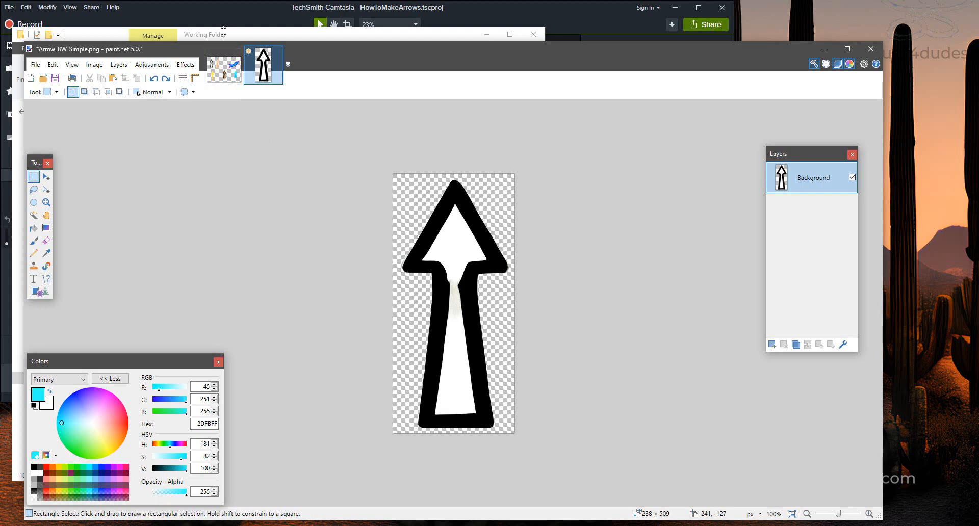
click(275, 53)
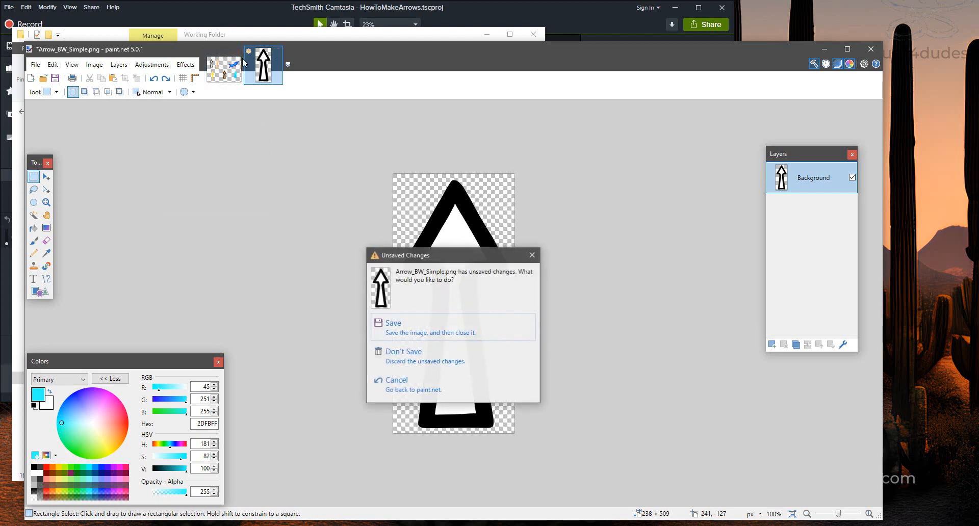
click(422, 356)
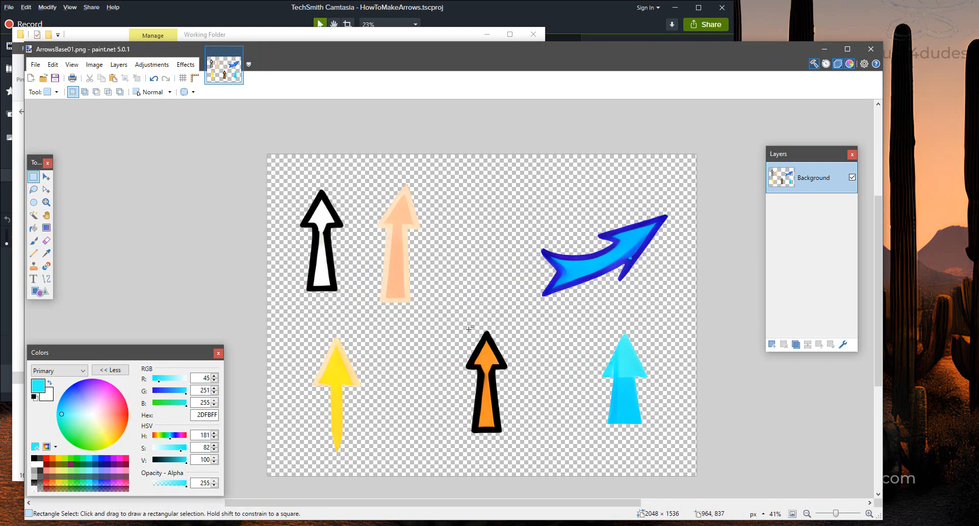
- Copy the black-outlined orange arrow from the sheet into a new 286 × 560 pixel image and clear the selection
drag(455, 325, 515, 442)
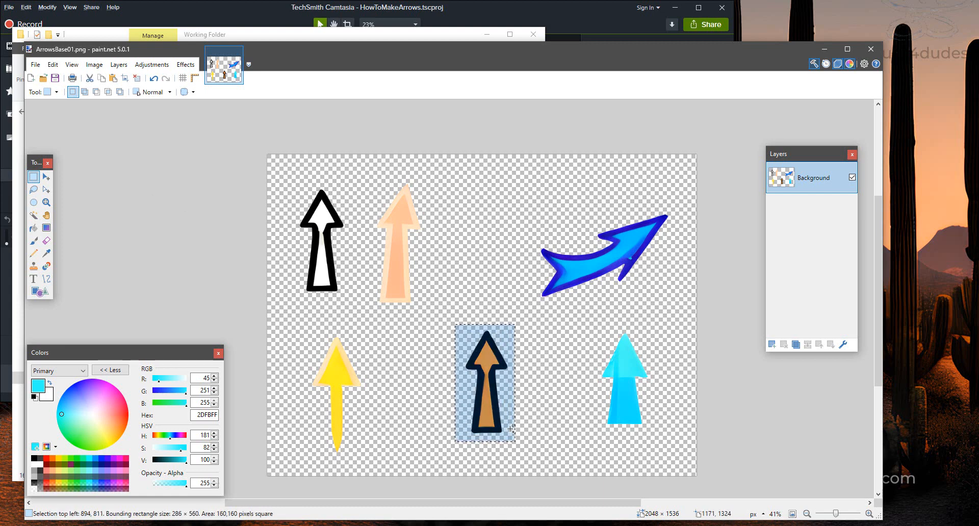
click(37, 65)
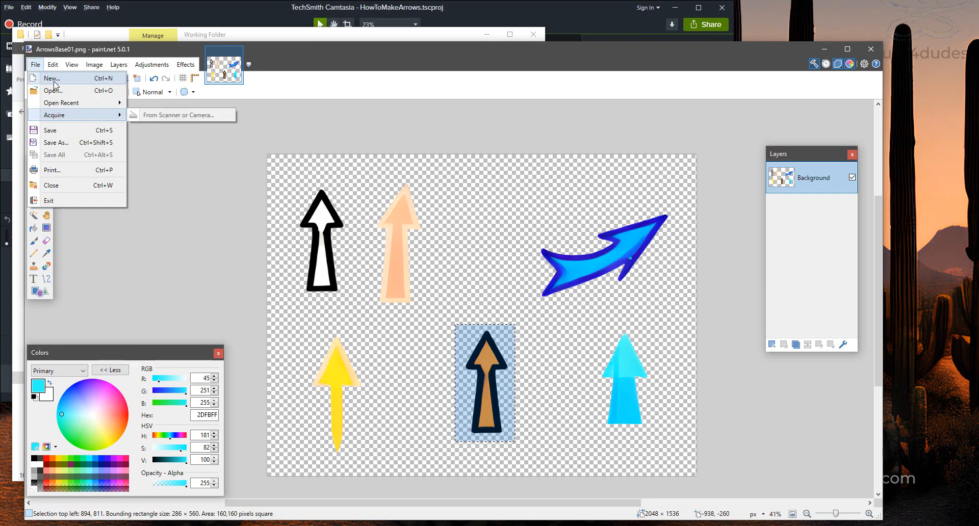
click(54, 82)
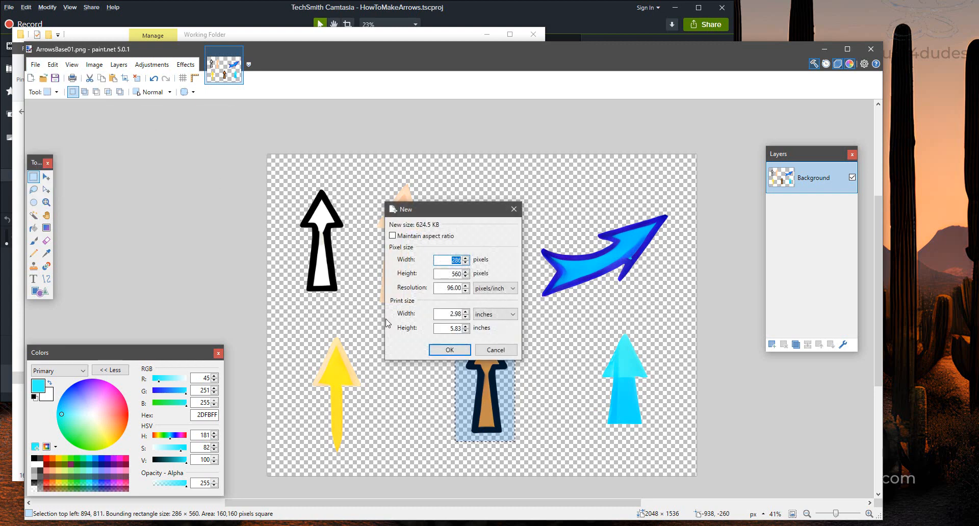
click(450, 350)
key(ctrl+v)
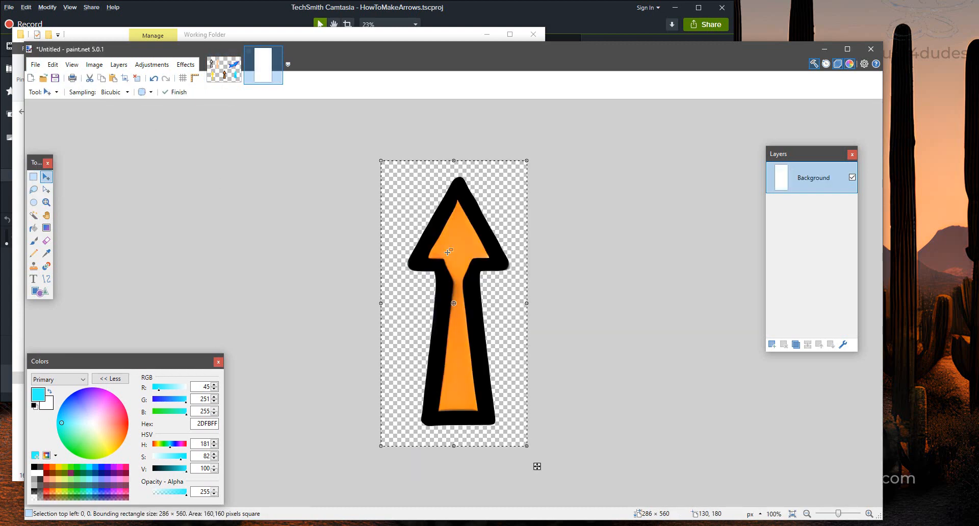
key(ctrl+d)
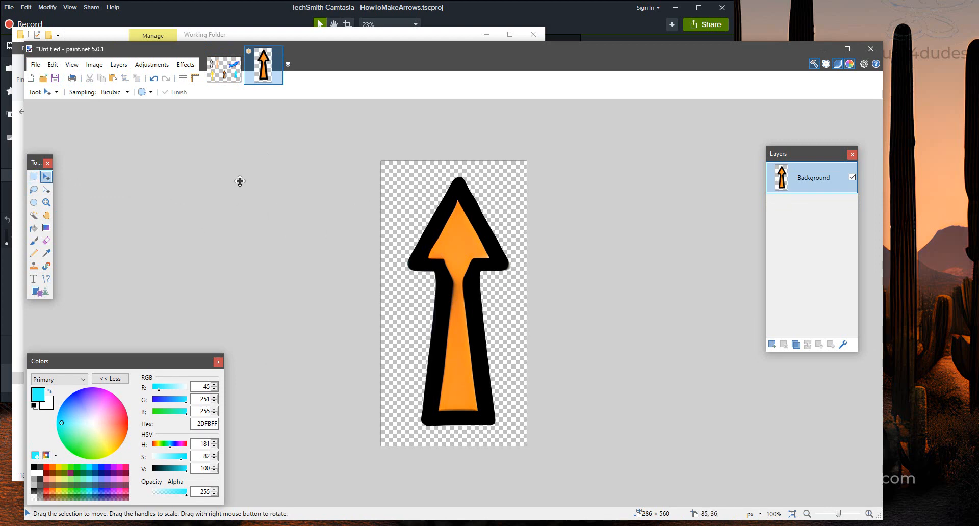
- Crop the orange arrow image to a rectangle of about 233 × 521 pixels closely around the arrow
click(33, 177)
drag(399, 170, 516, 435)
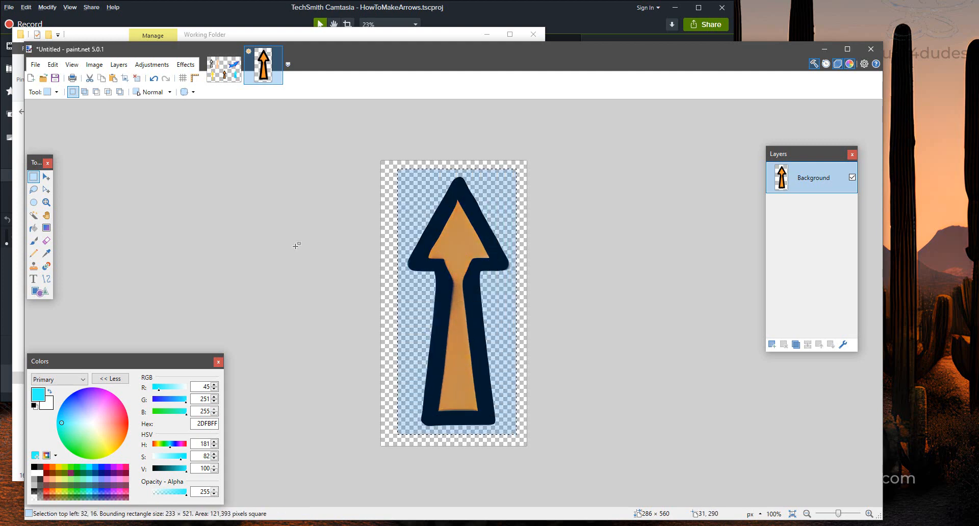
click(94, 65)
click(112, 75)
- Save the cropped orange arrow as Arrow_BlackOrange_Simple.png in the Final Arrows folder with the default PNG settings, and close its image
click(35, 65)
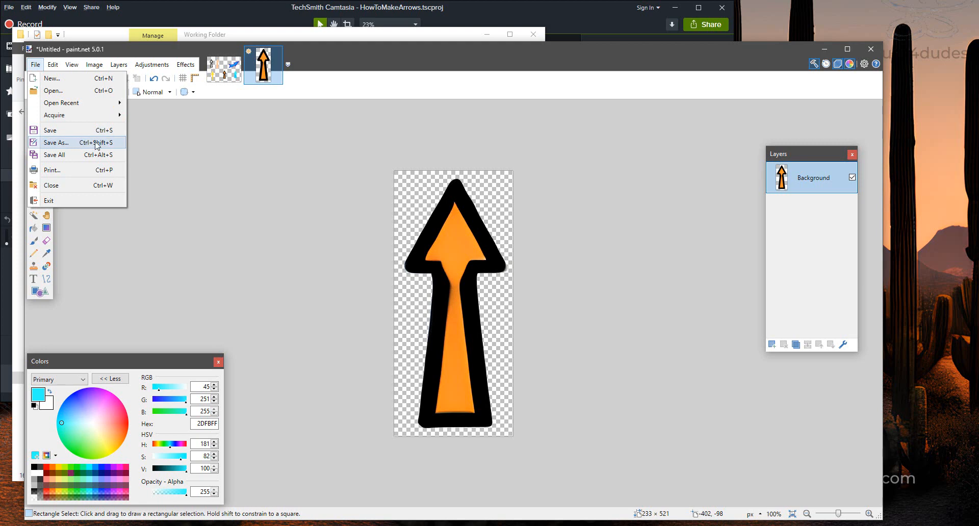
click(56, 143)
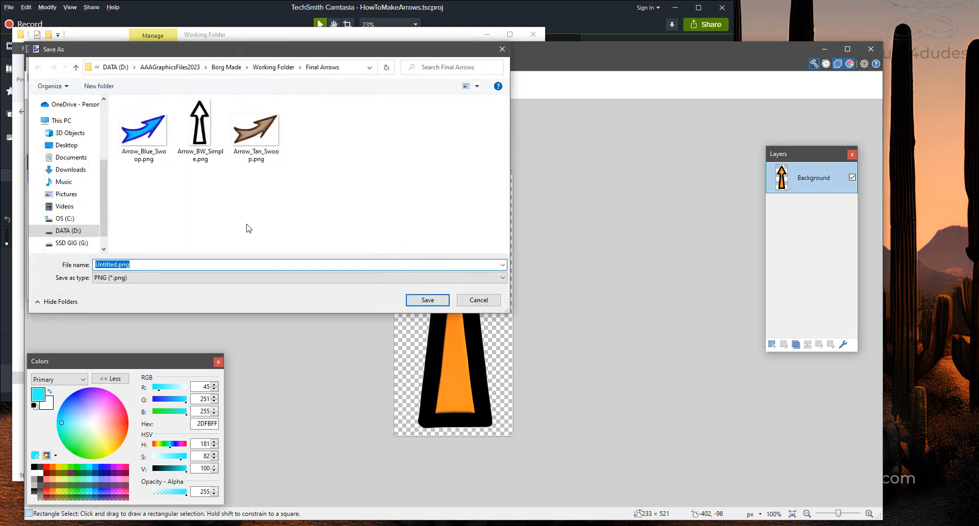
click(202, 134)
click(133, 264)
click(125, 264)
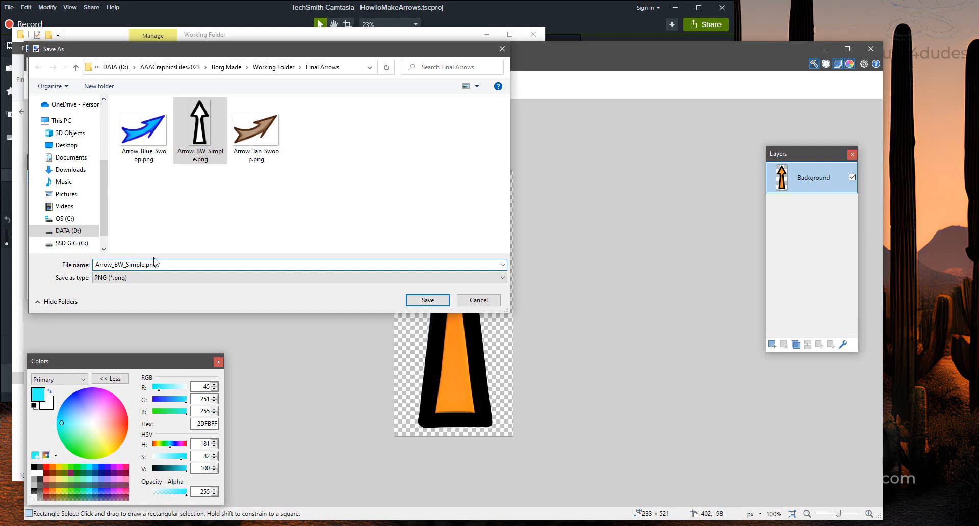
key(BackSpace)
key(BackSpace)
text(BlackOrange)
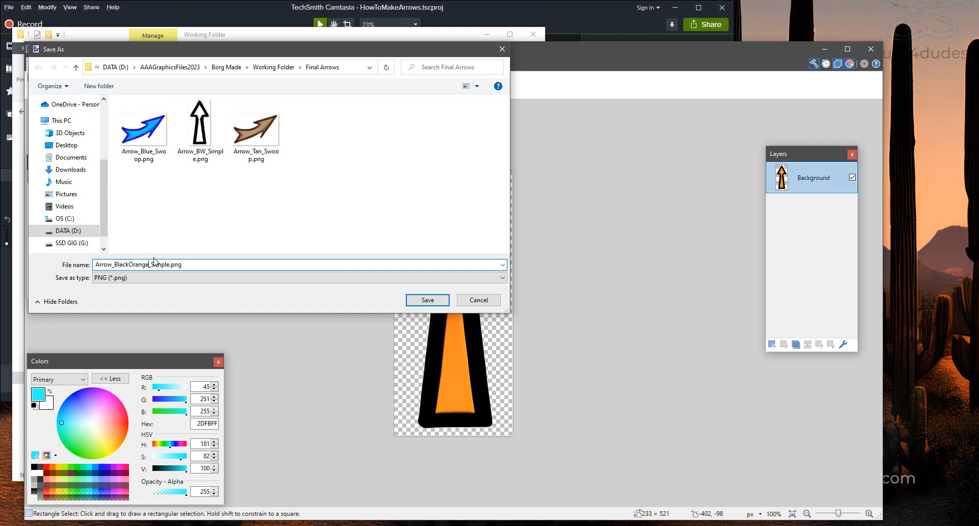
key(Return)
key(Return)
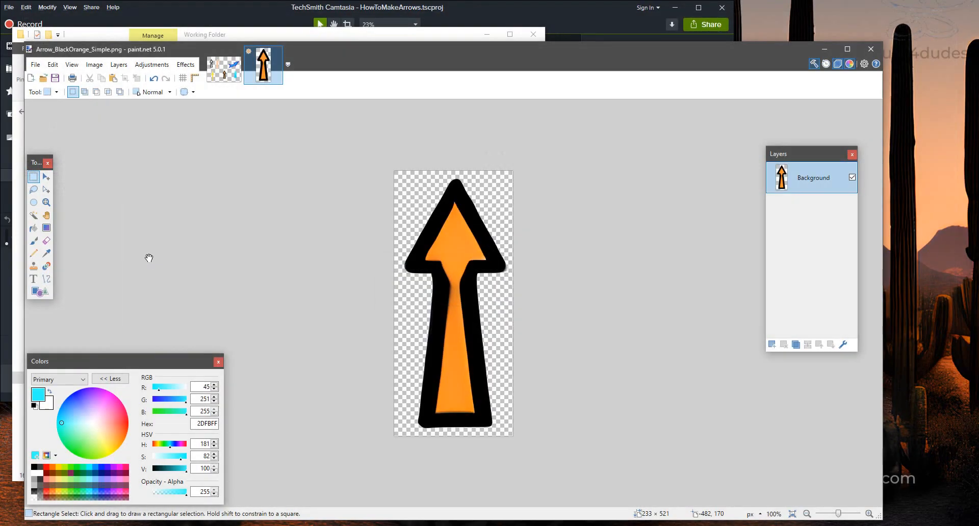
click(276, 53)
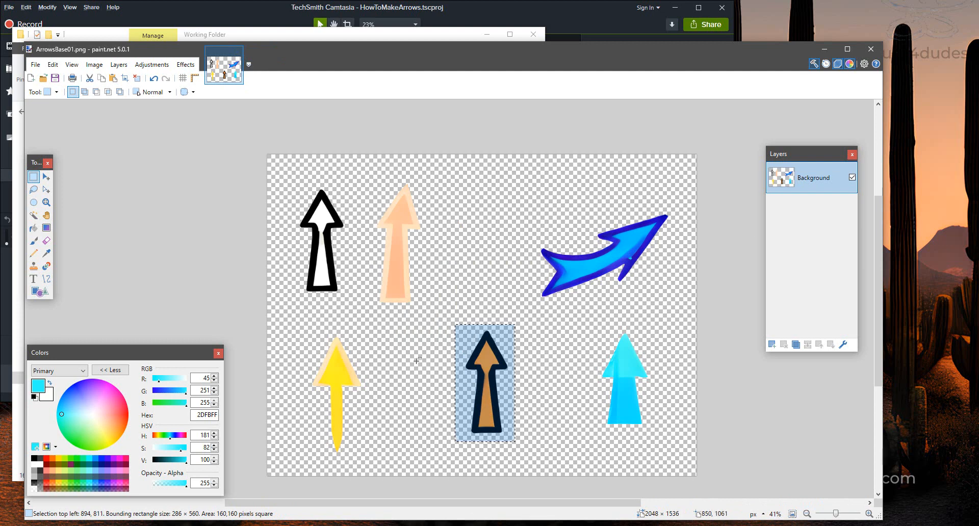
- Replace the orange arrow's selection on the sheet with one around the light blue upright arrow, trimmed to about 271 × 505 pixels
click(425, 363)
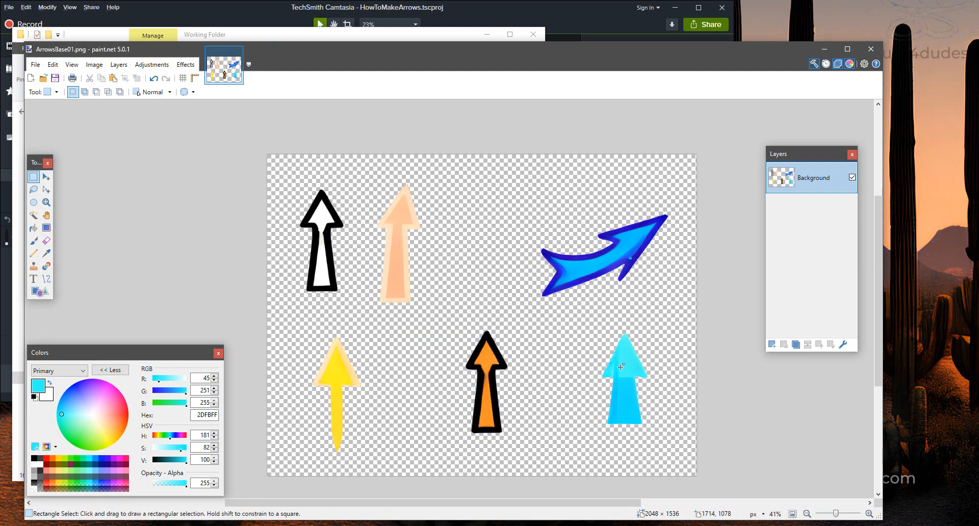
drag(591, 326, 651, 435)
click(46, 190)
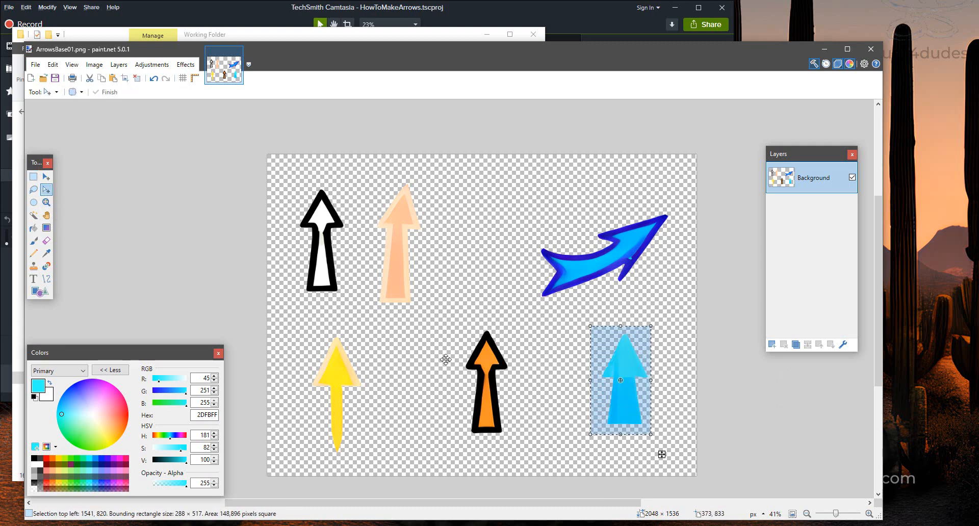
drag(590, 380, 594, 380)
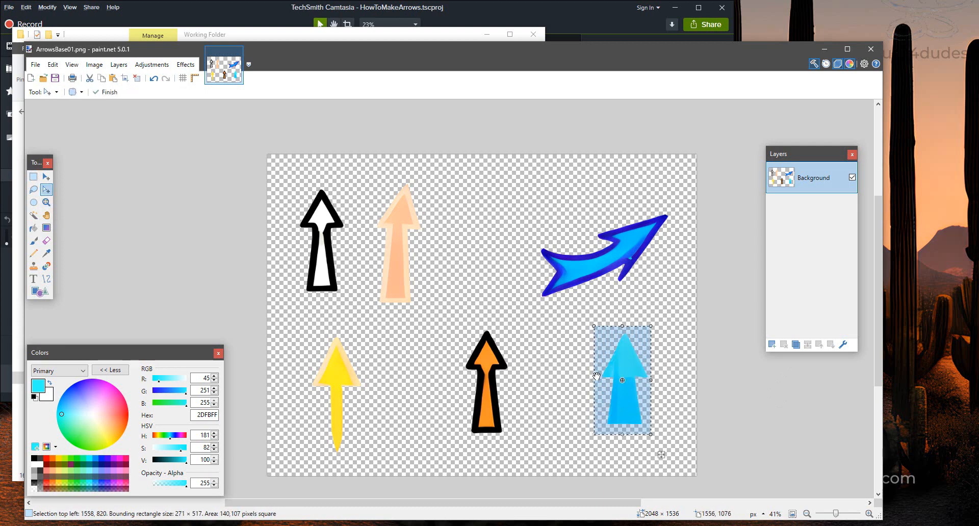
drag(620, 326, 621, 329)
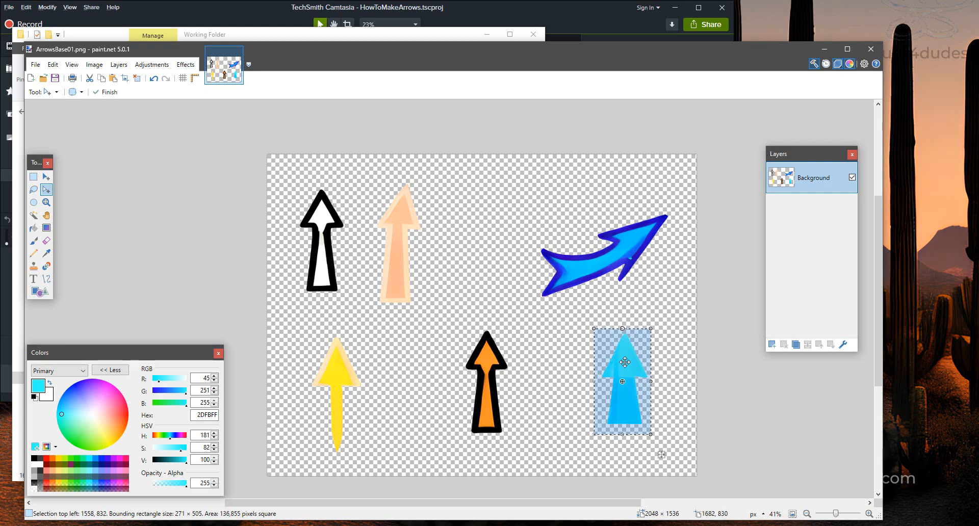
- Trim the lower edge of the light blue arrow's selection to make it about 271 × 483 pixels
drag(624, 435, 623, 430)
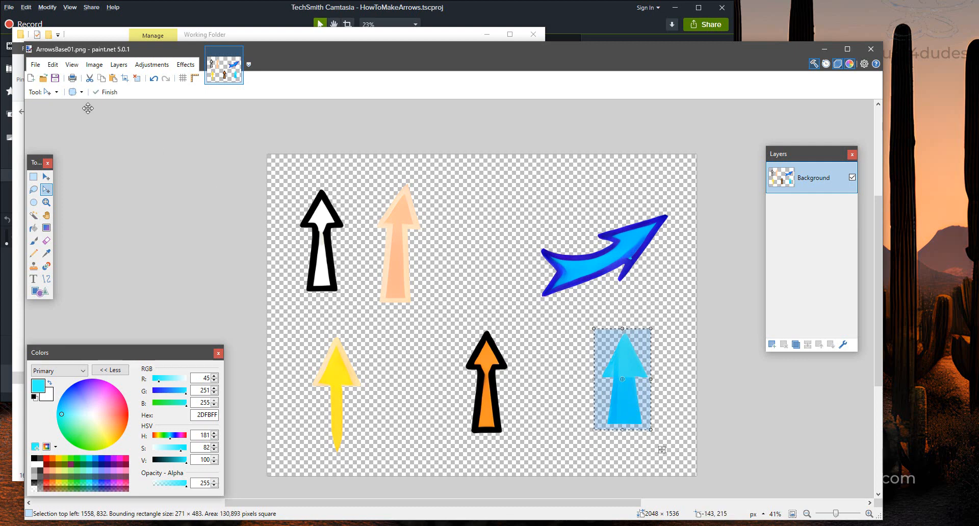
- Try cropping the sheet to the light blue arrow's selection, and undo the crop
click(95, 65)
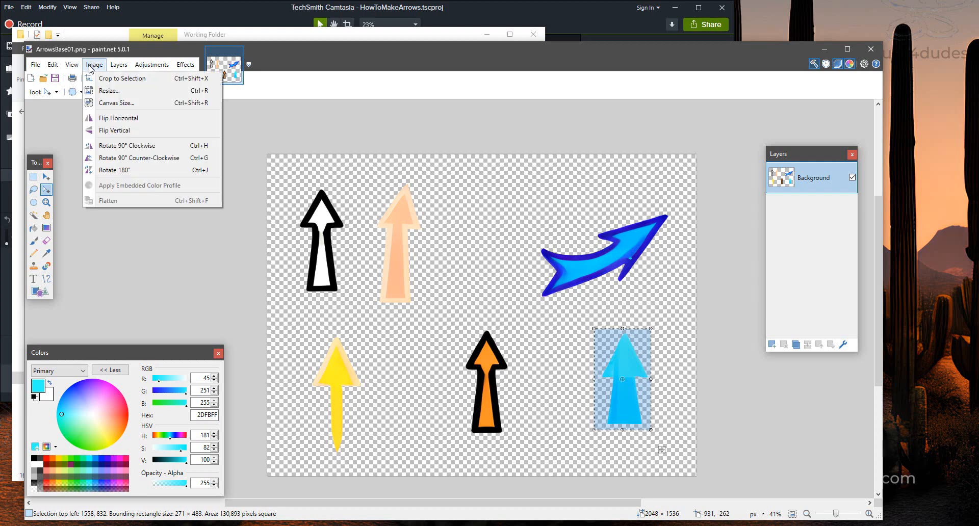
click(110, 78)
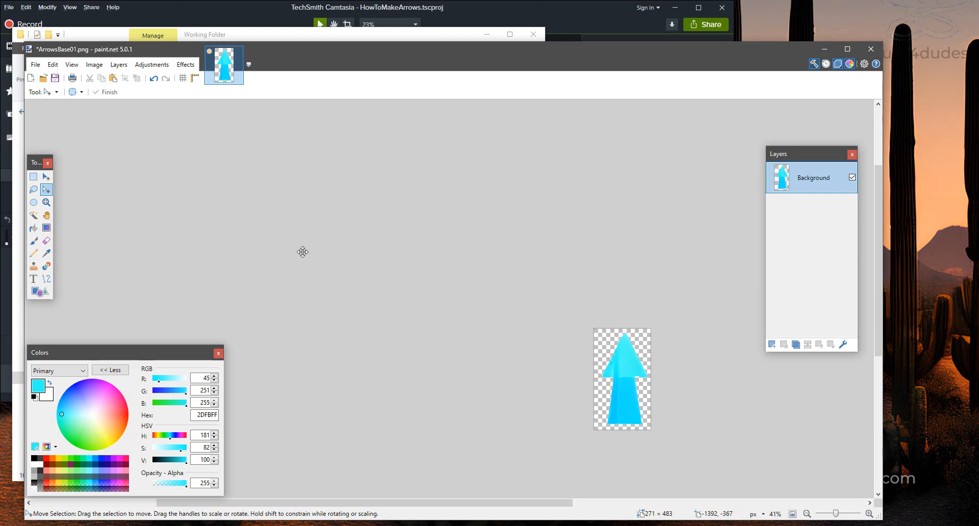
key(ctrl+z)
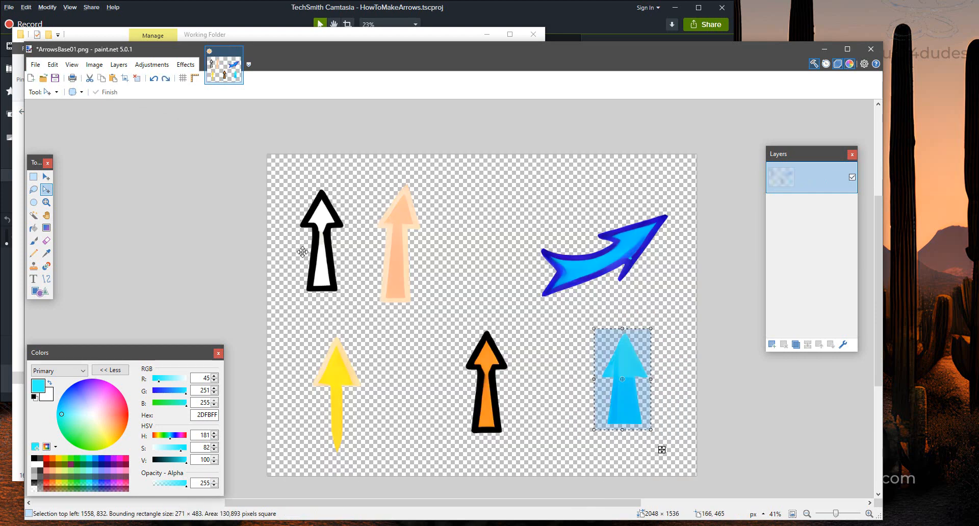
- Narrow the light blue arrow's selection to 259 × 483 pixels, copy it into a new image of that size and clear the selection
drag(599, 380, 602, 380)
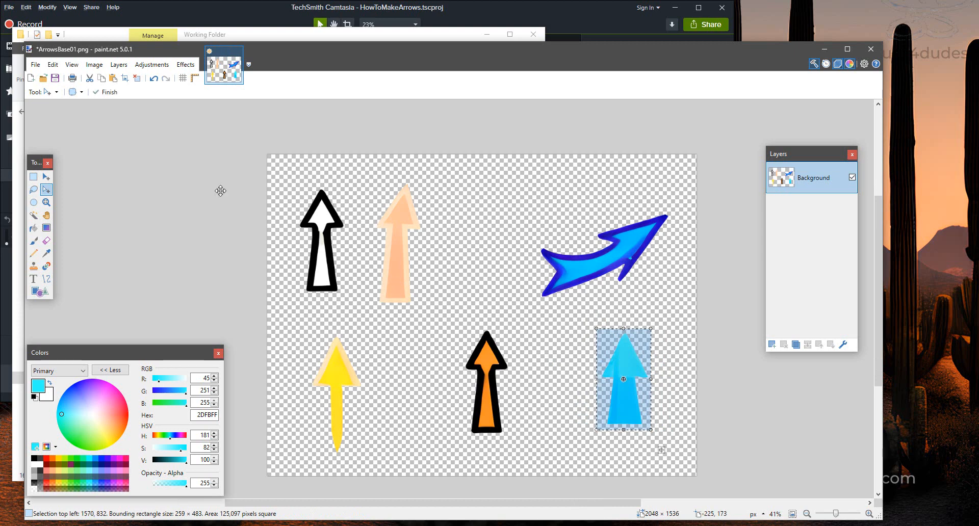
click(36, 64)
click(52, 78)
click(449, 351)
key(ctrl+v)
key(ctrl+d)
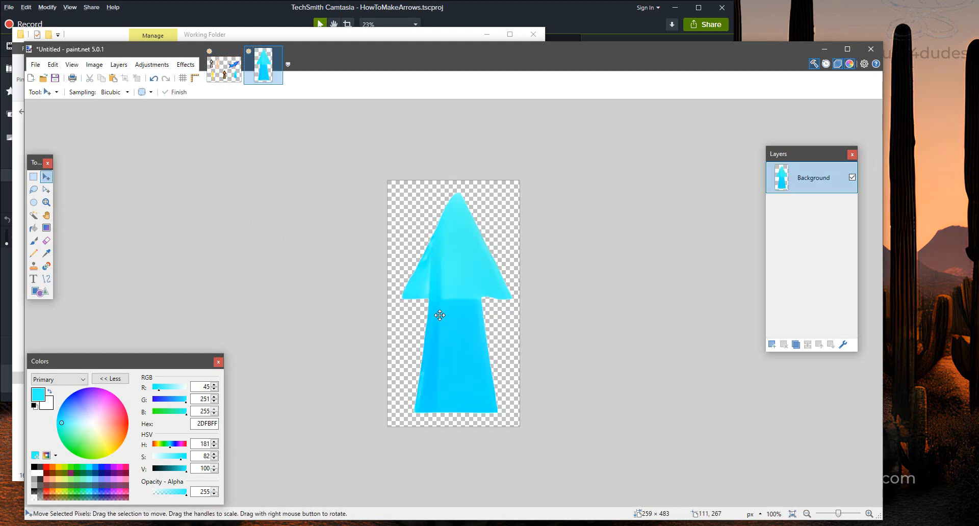
- Save the light blue arrow as Arrow_Blue_Phat.png in the Final Arrows folder with the default PNG settings
click(37, 66)
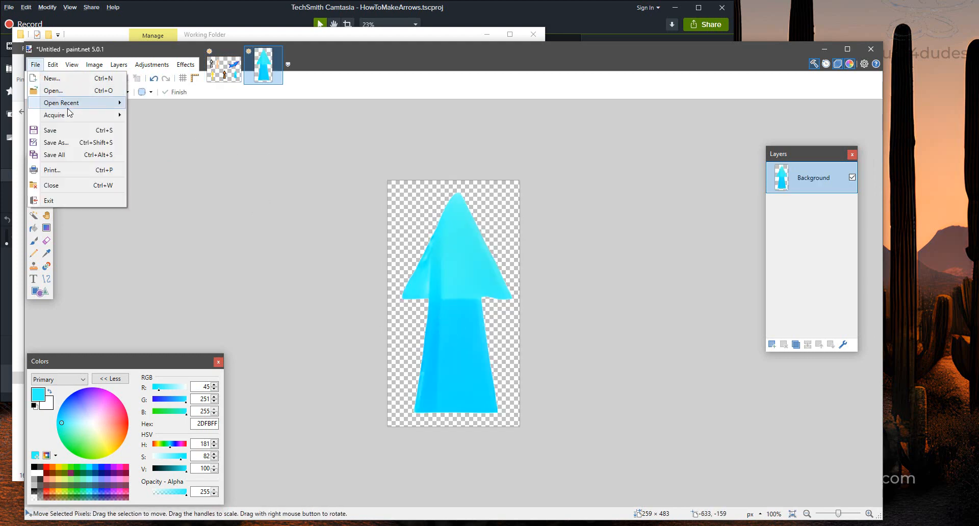
click(79, 142)
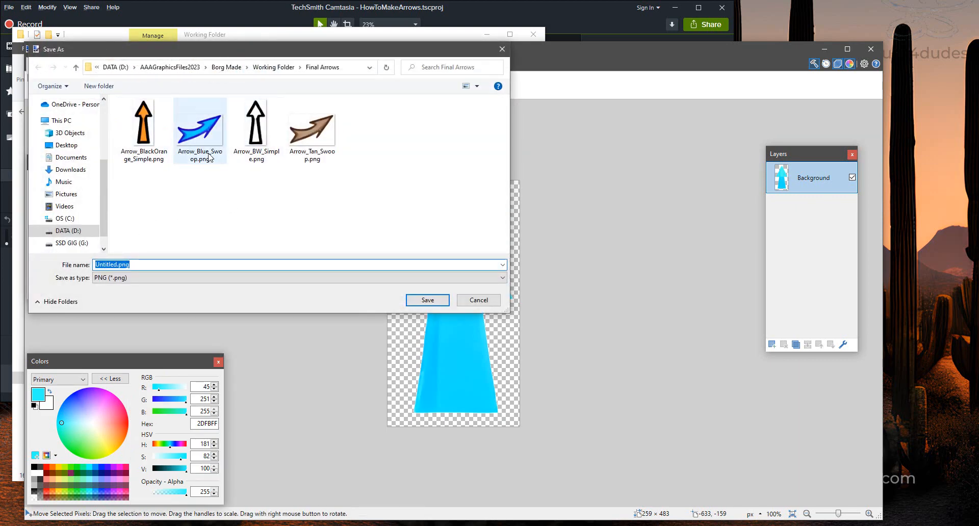
click(246, 159)
click(125, 264)
click(124, 264)
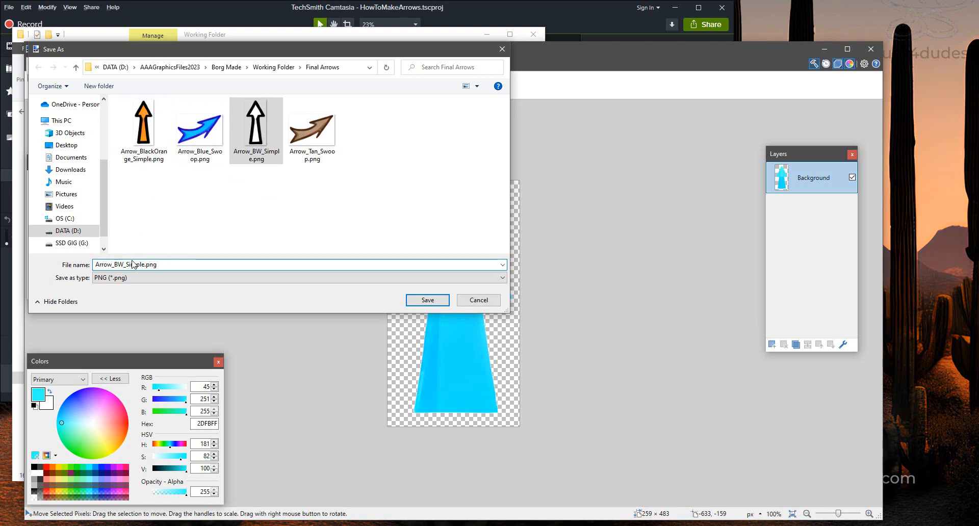
key(BackSpace)
key(BackSpace)
key(BackSpace)
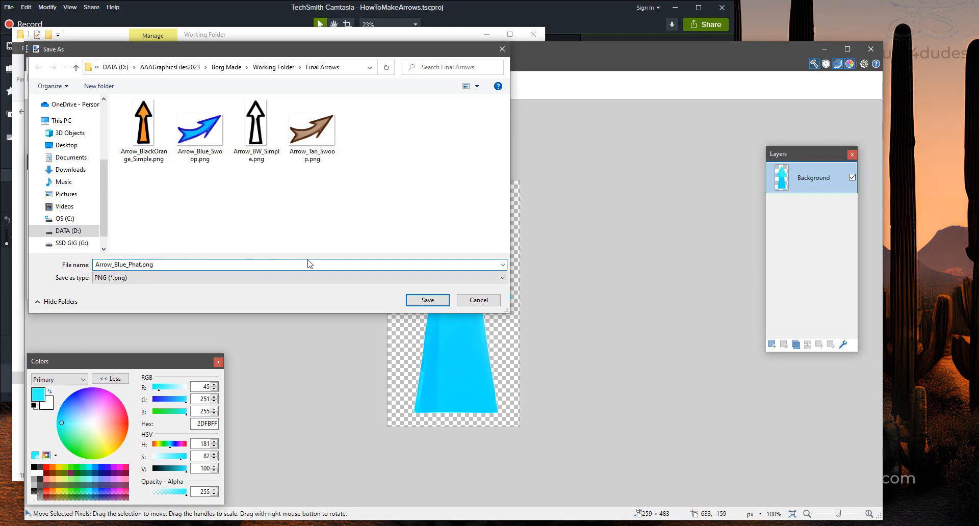
click(425, 300)
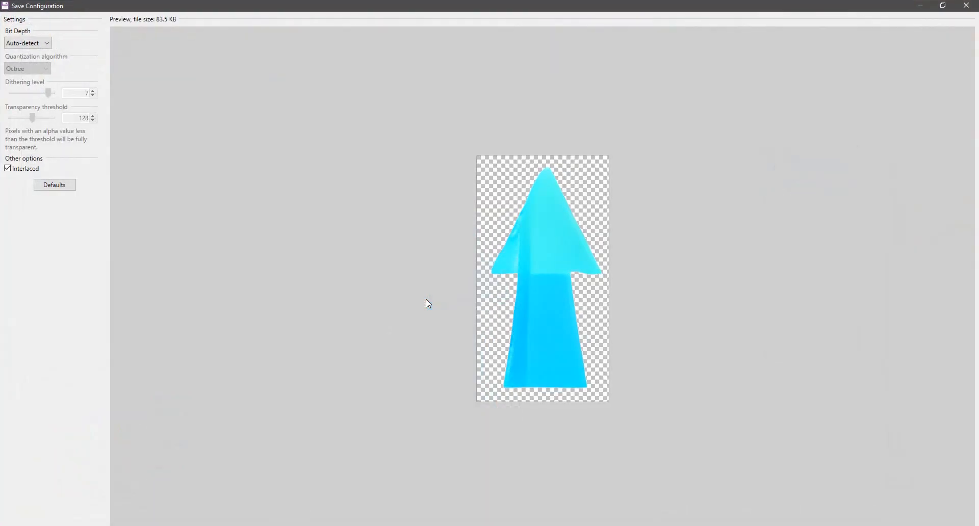
key(Return)
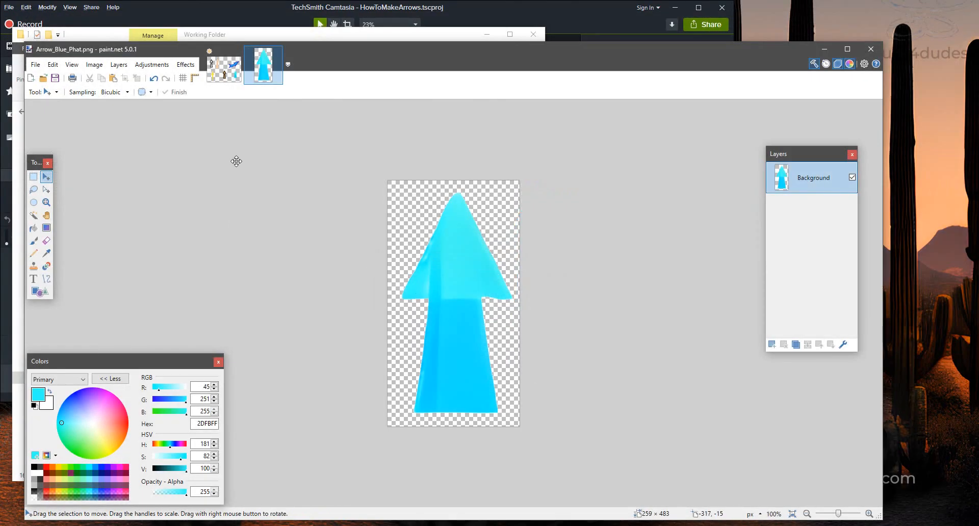
click(151, 64)
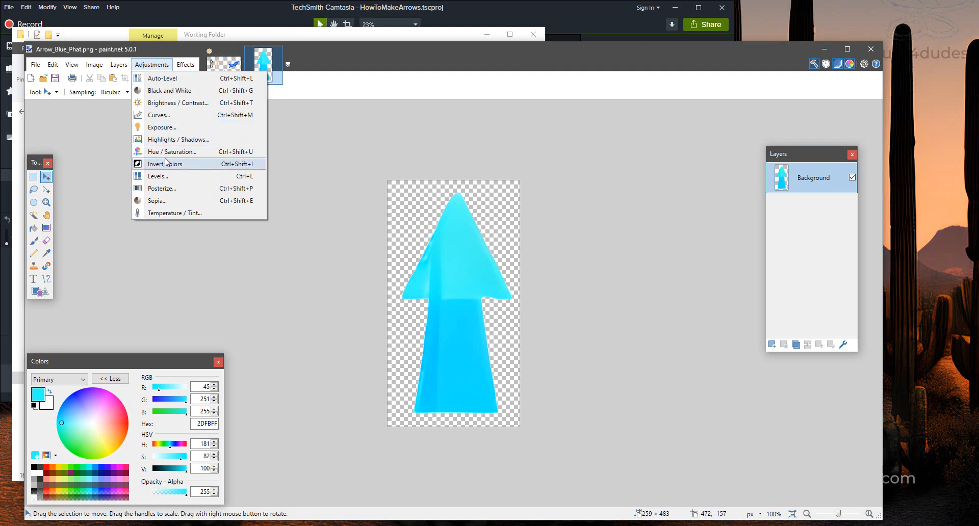
click(176, 139)
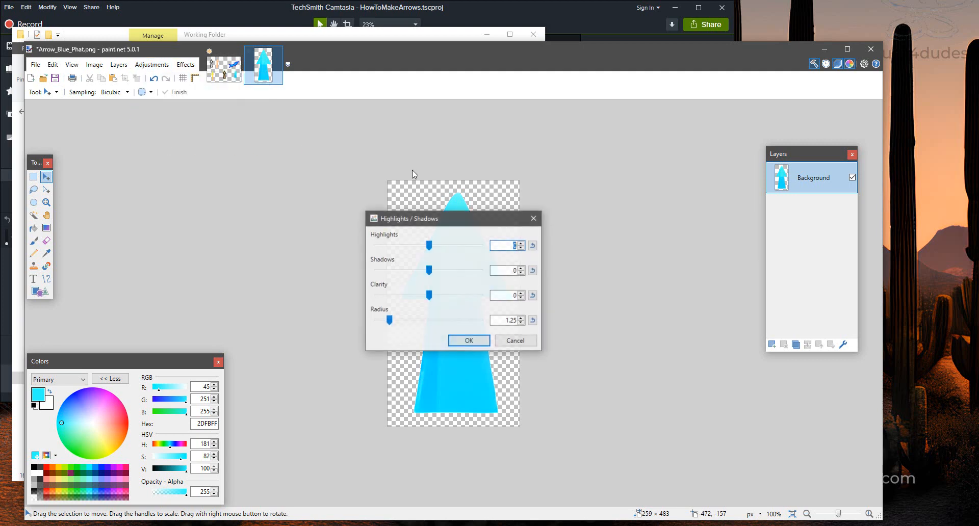
click(515, 341)
- Recolour the blue arrow light pink with Hue / Saturation, setting hue to 115 and lightness to 54 and adjusting the saturation
click(151, 65)
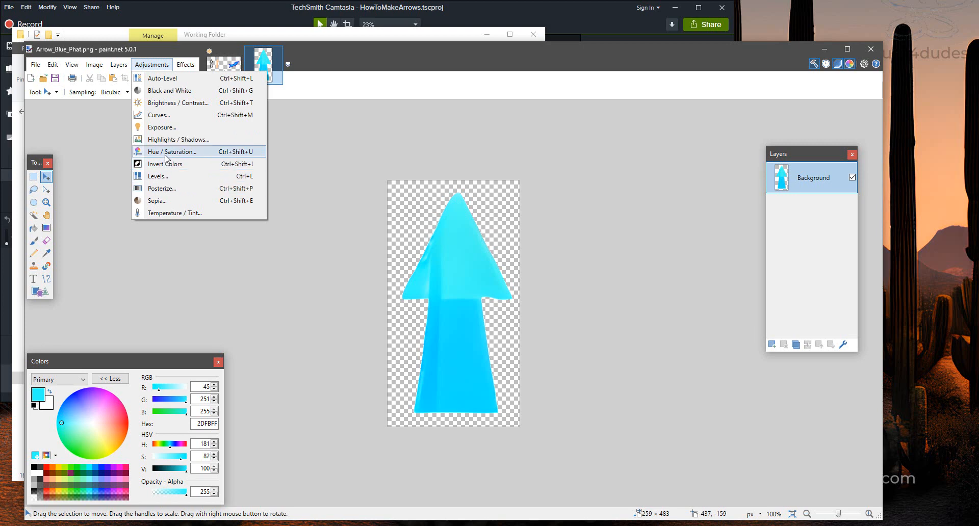
click(165, 153)
drag(438, 231, 240, 220)
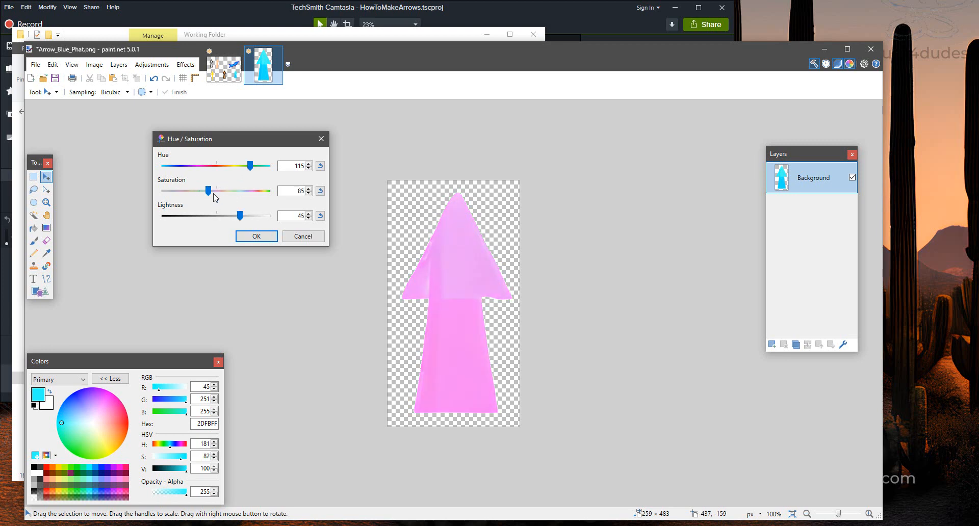
drag(206, 192, 198, 194)
mouse_move(240, 218)
mouse_down()
mouse_move(262, 220)
mouse_move(245, 220)
mouse_up()
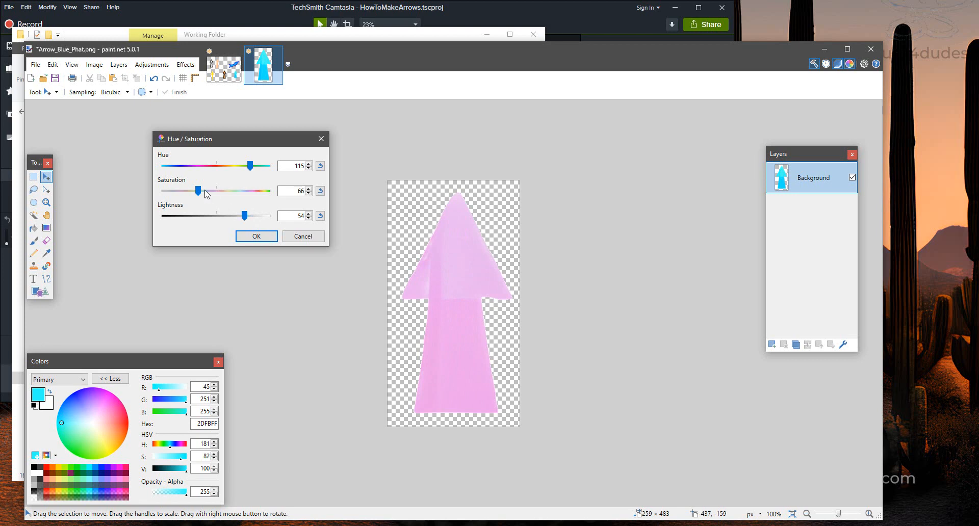
drag(199, 192, 222, 197)
click(248, 239)
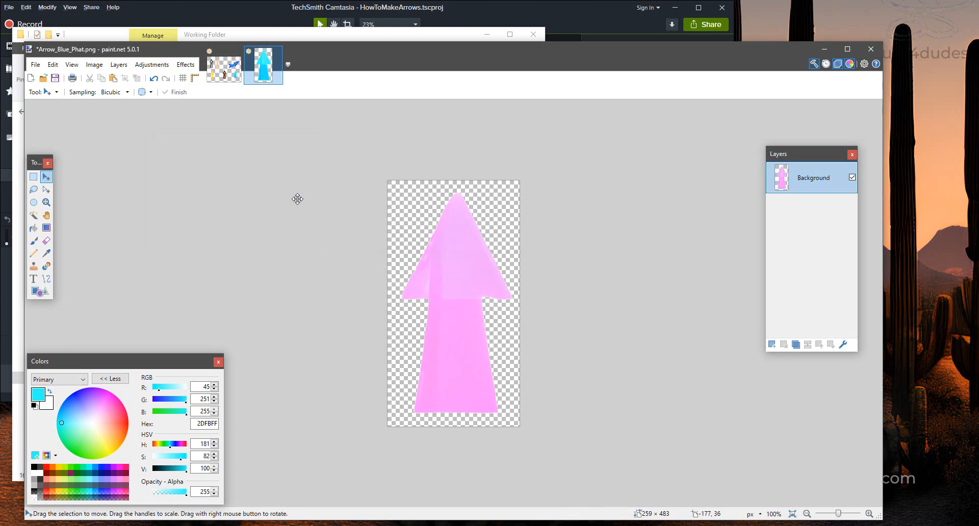
- Save the pink arrow as Arrow_Pink_Phat.png in the Final Arrows folder with the default PNG settings, and close its image
click(35, 64)
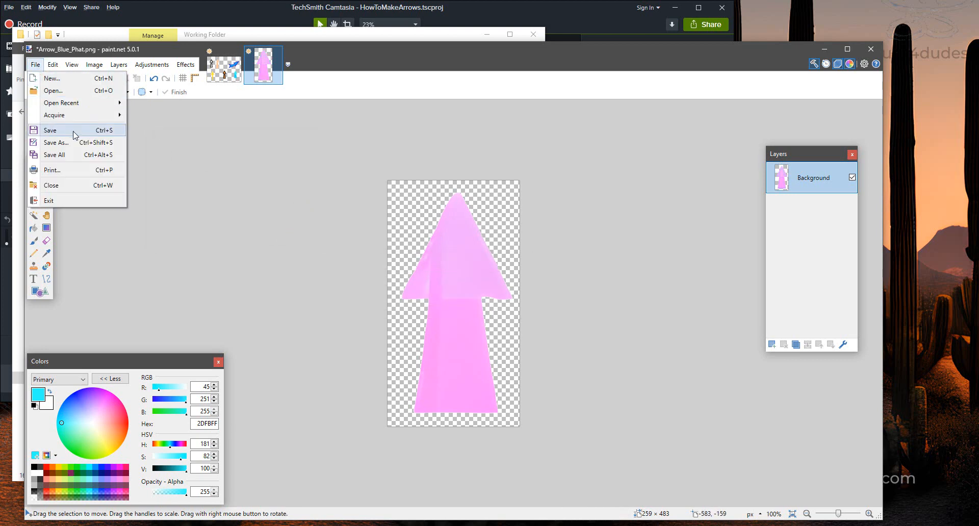
click(57, 143)
click(135, 264)
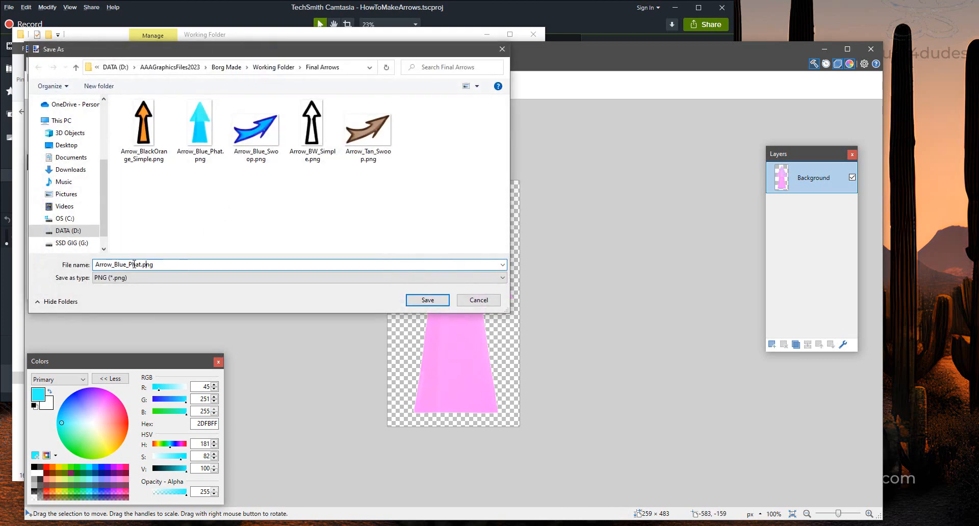
key(BackSpace)
key(BackSpace)
key(BackSpace)
key(BackSpace)
text(Pi)
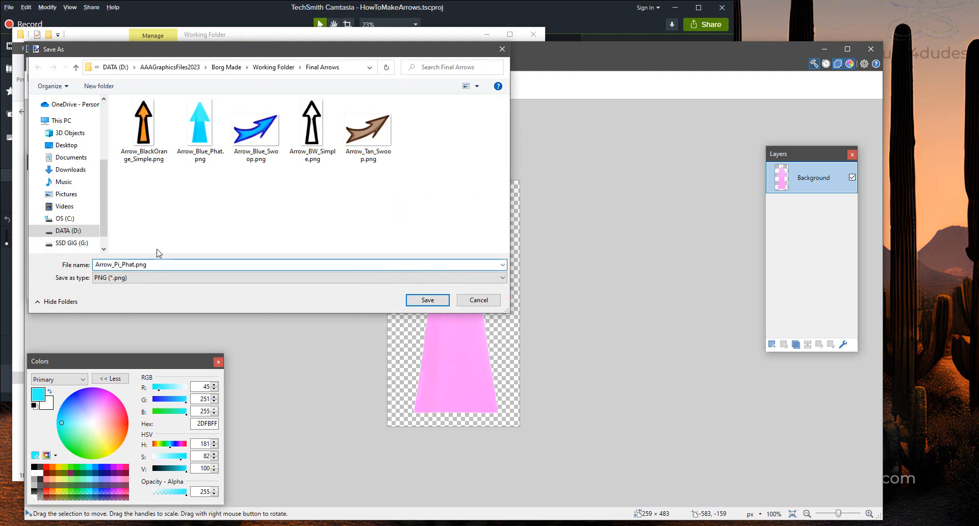
text(nk)
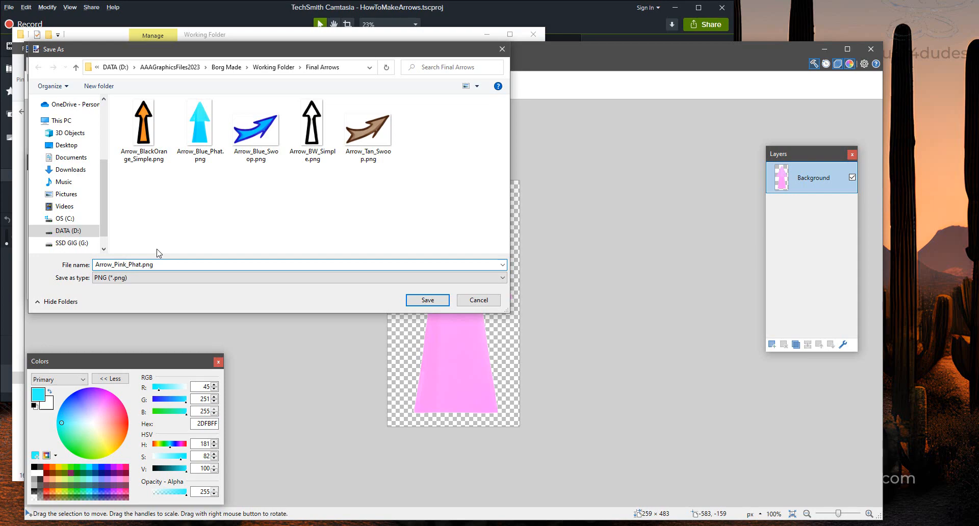
key(Return)
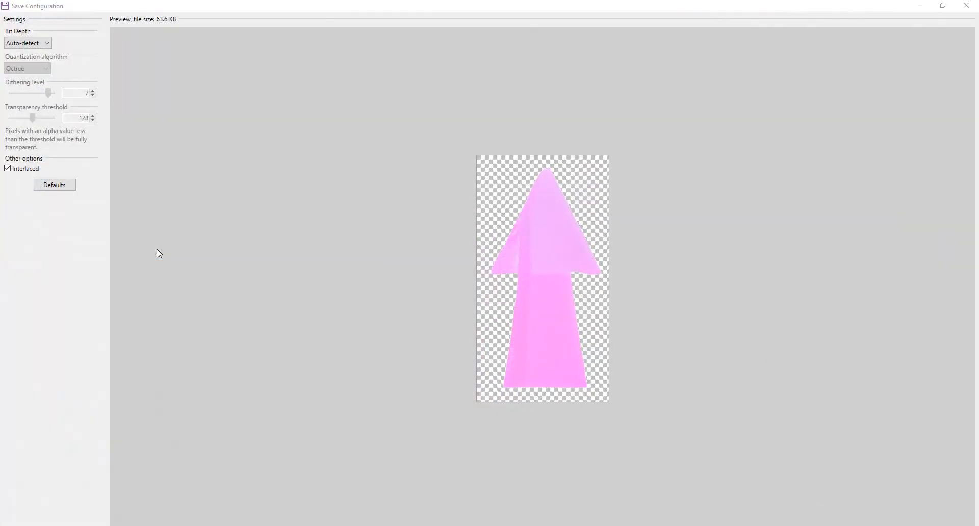
key(Return)
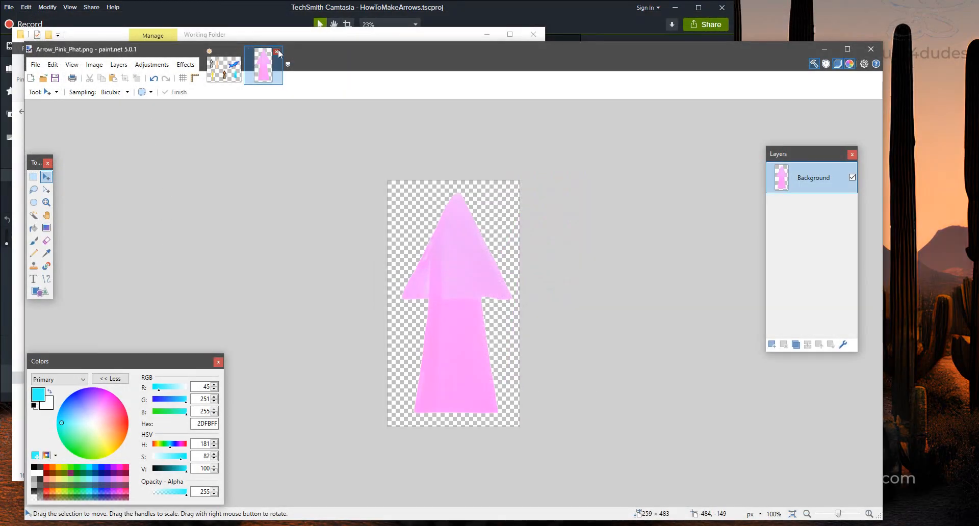
click(277, 52)
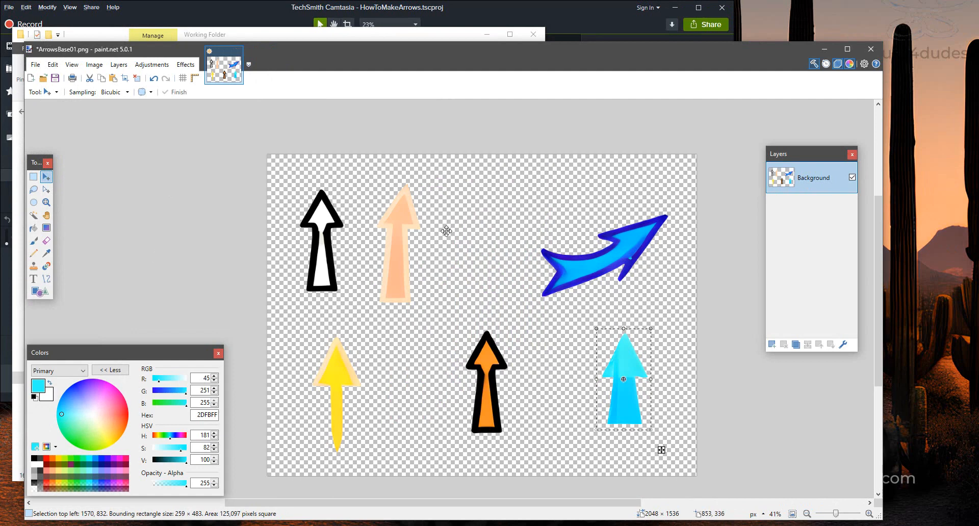
- Select the peach arrow on the sheet with a rectangle of about 245 × 626 pixels and copy it into a new image of that size, deselected
key(s)
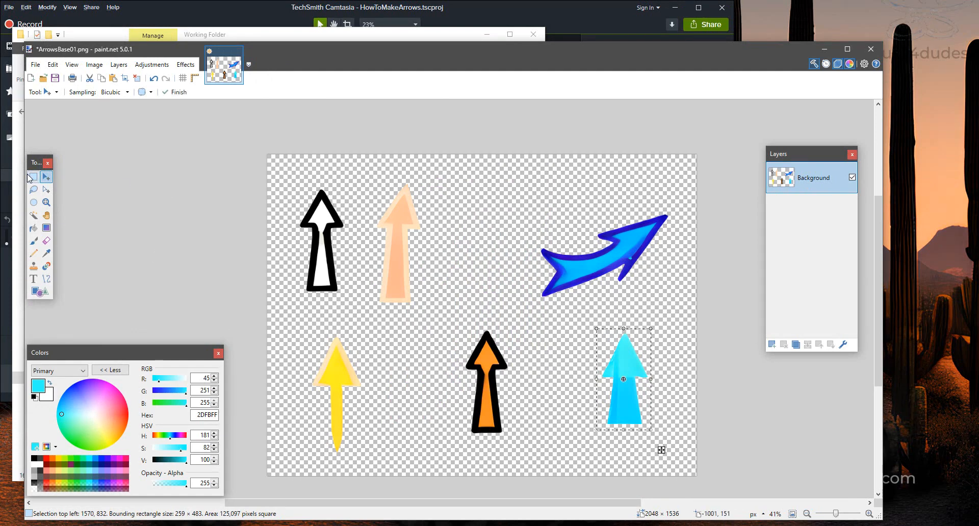
drag(370, 179, 422, 311)
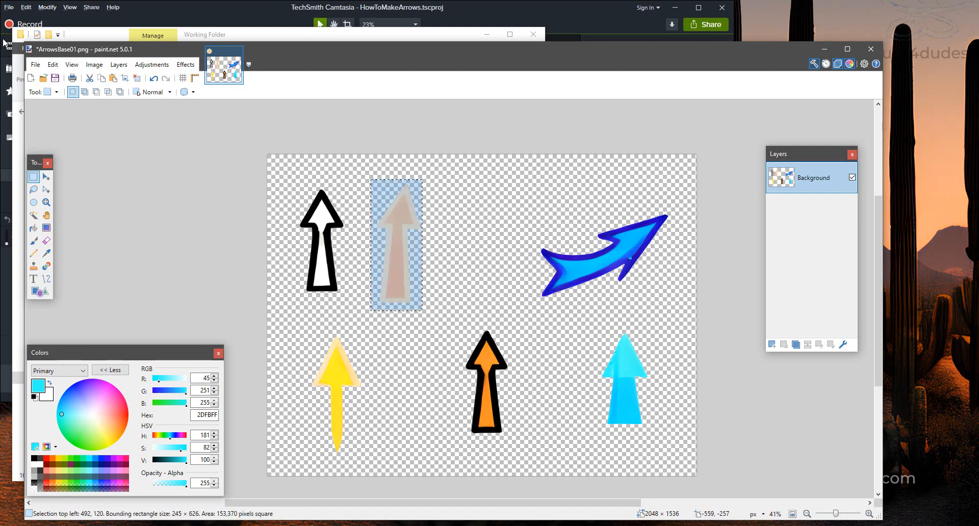
click(35, 64)
click(50, 80)
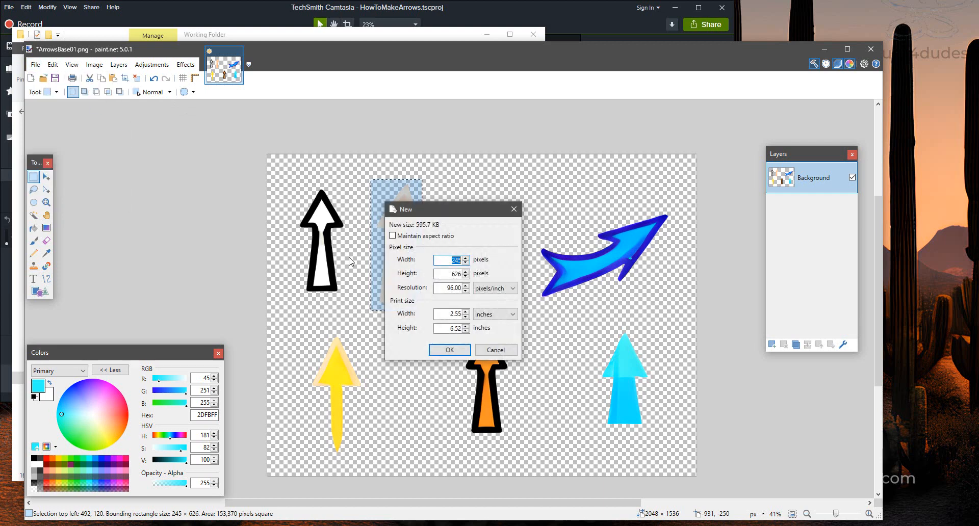
click(451, 340)
key(ctrl+v)
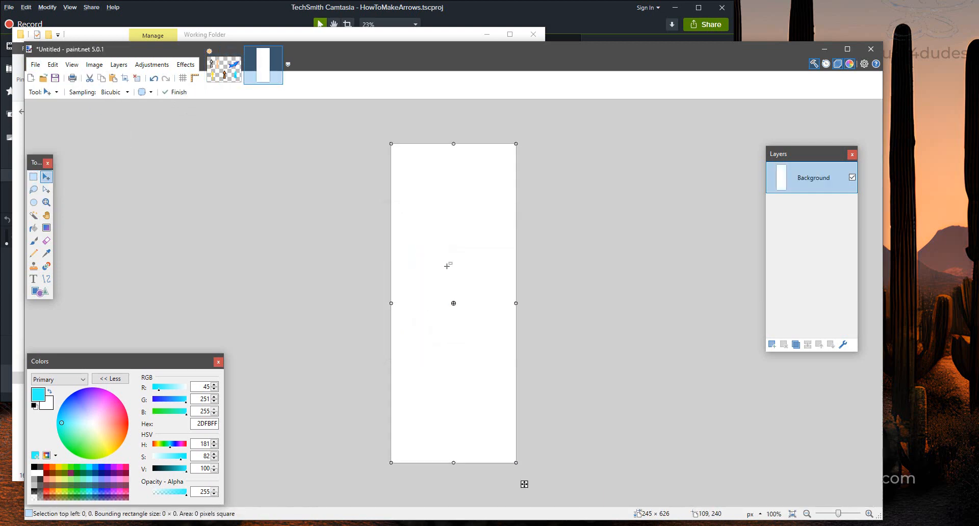
key(ctrl+d)
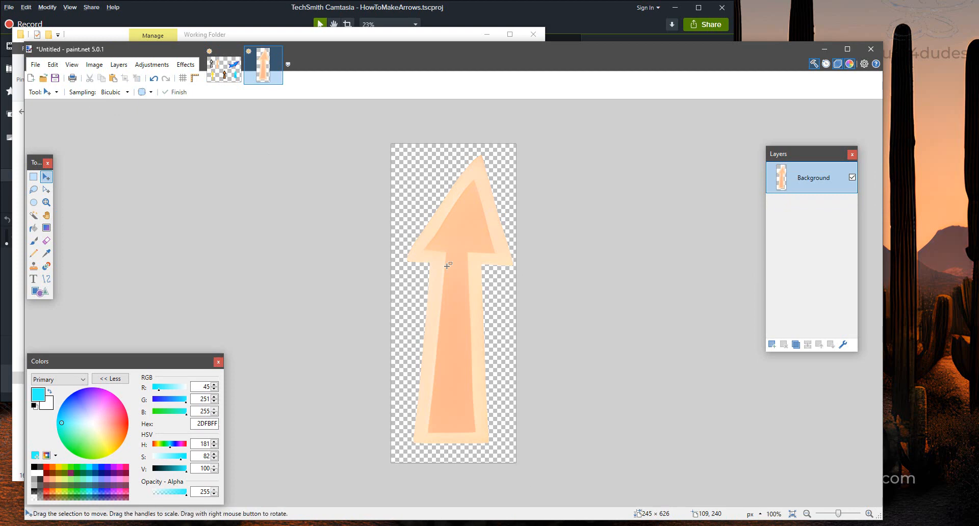
- Save the peach arrow as Arrow_PeachOrange_Crayon.png in the Final Arrows folder with the default PNG settings
click(37, 65)
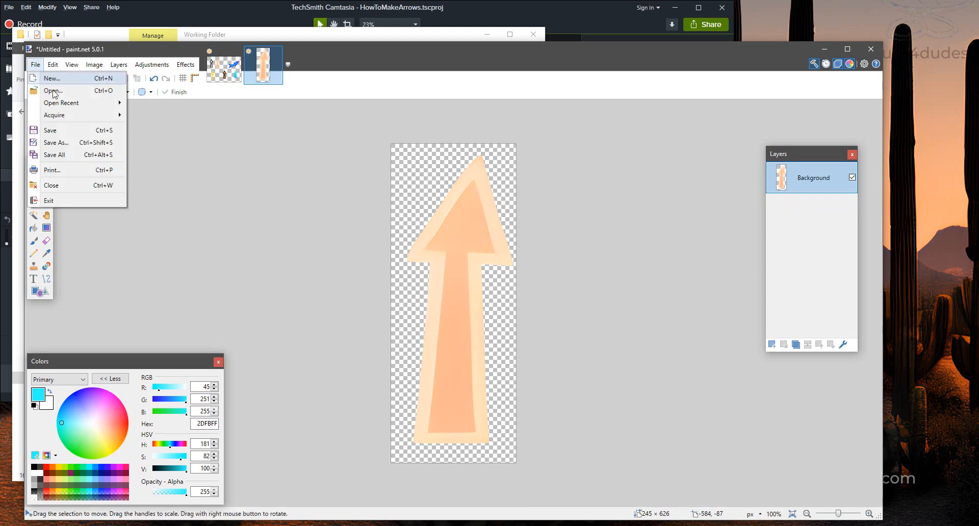
click(77, 142)
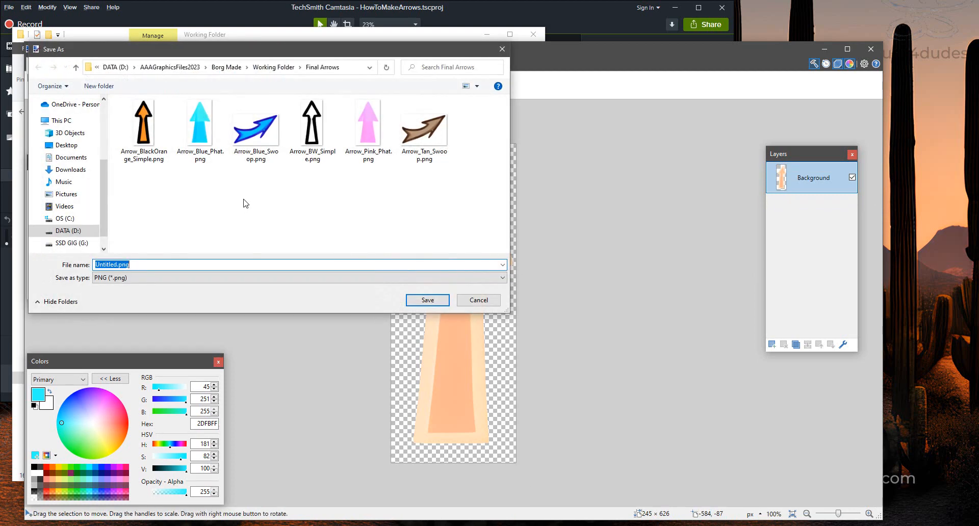
click(144, 127)
click(162, 264)
click(161, 264)
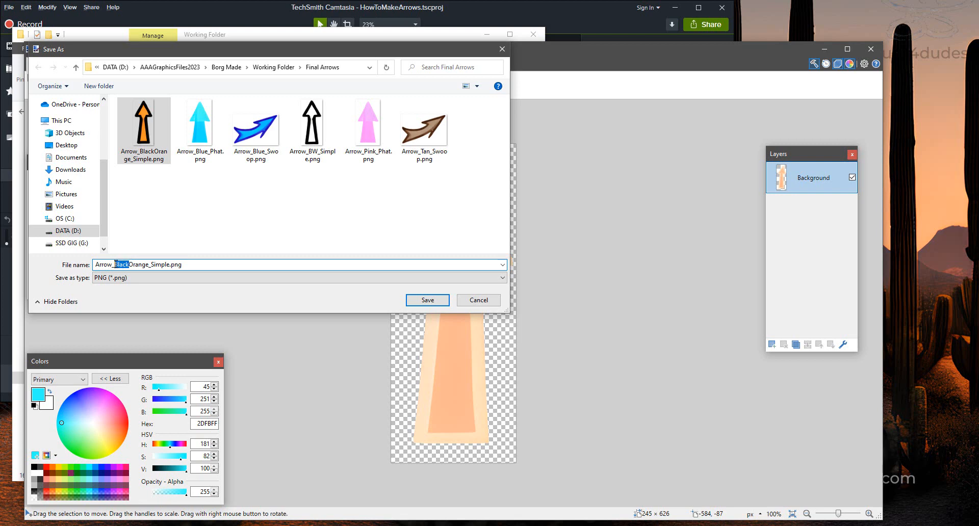
key(BackSpace)
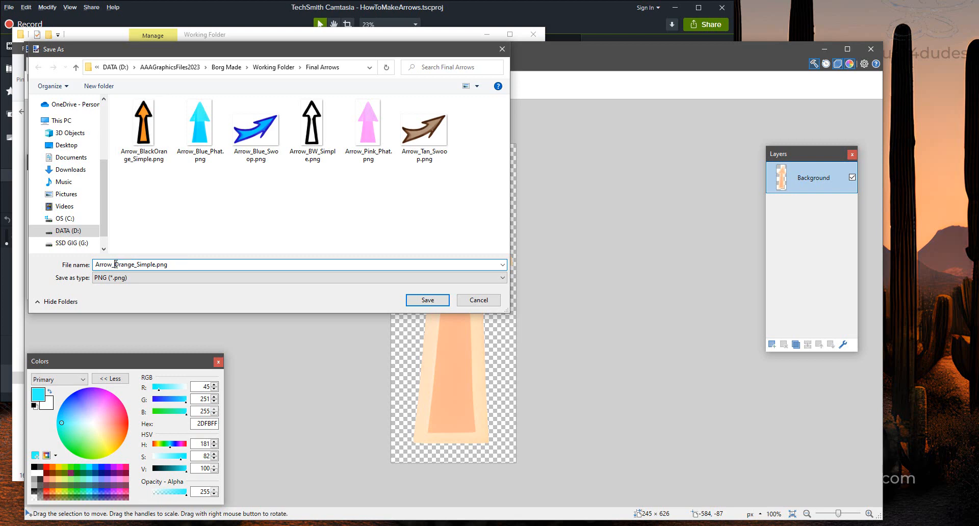
text(Peach)
mouse_move(225, 49)
mouse_down()
mouse_move(553, 335)
mouse_move(328, 124)
mouse_up()
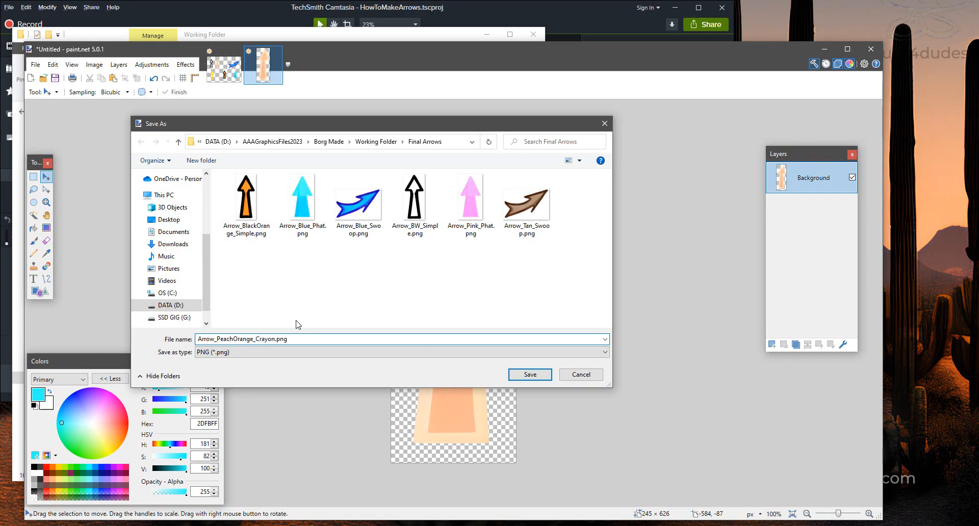
key(Return)
key(Return)
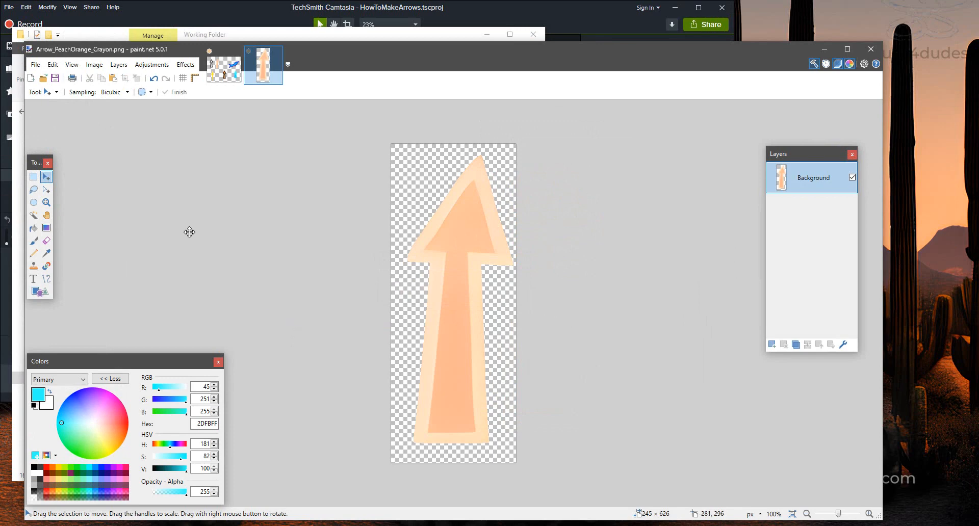
- Recolour the peach arrow light green with Hue / Saturation, using hue 115, saturation 97 and lightness 54
click(152, 64)
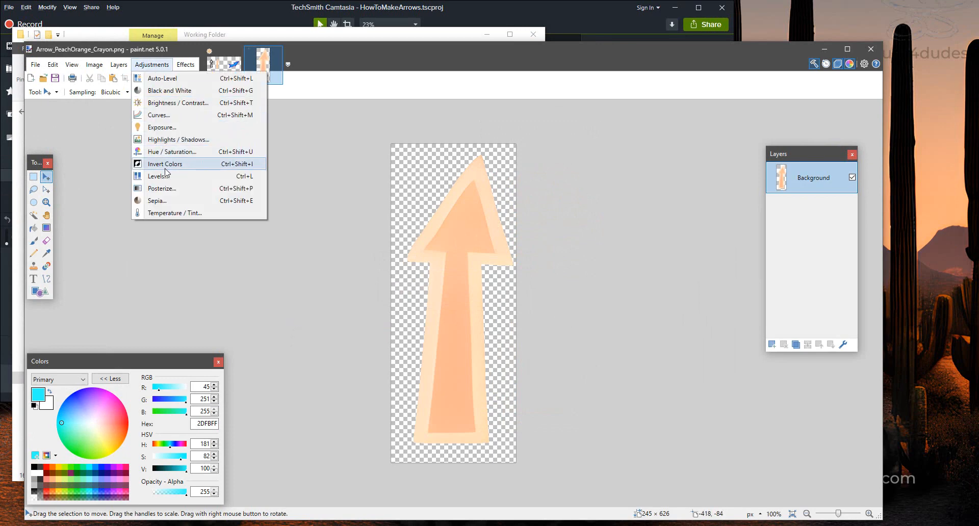
click(168, 152)
drag(440, 225, 220, 154)
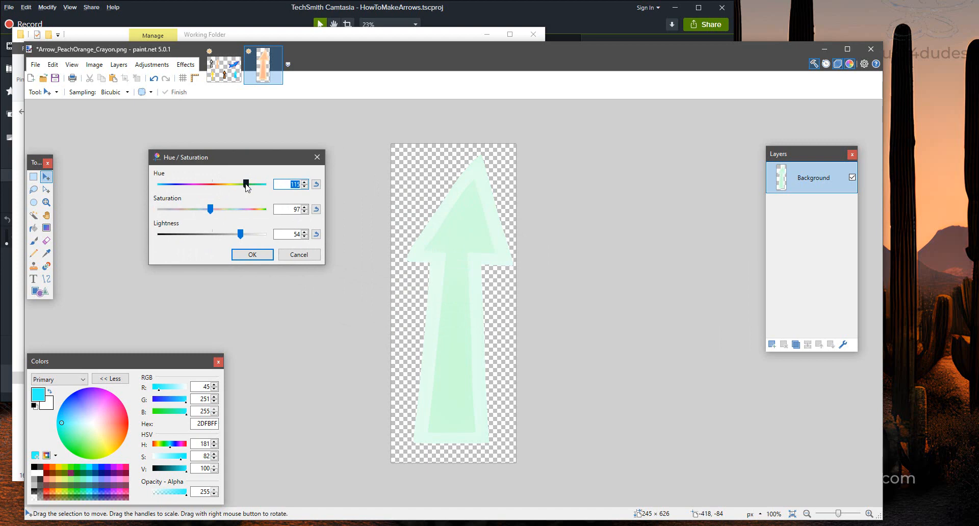
click(258, 255)
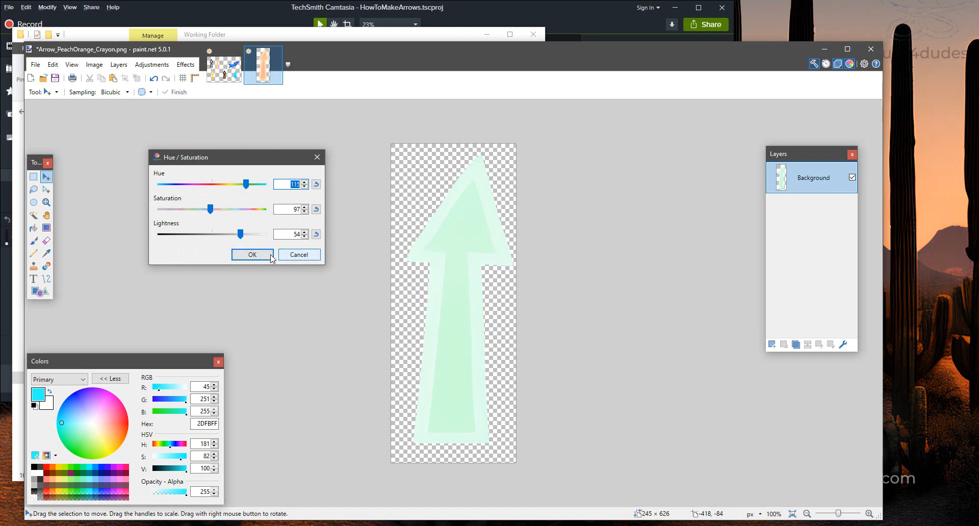
- Save the green arrow as Arrow_LimeGreen_Crayon.png in the Final Arrows folder with the default PNG settings
click(35, 64)
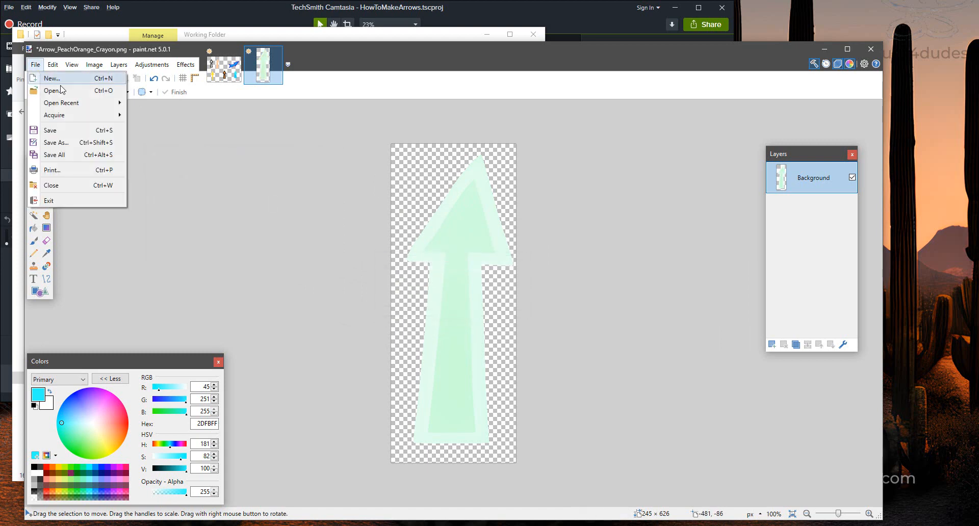
click(81, 143)
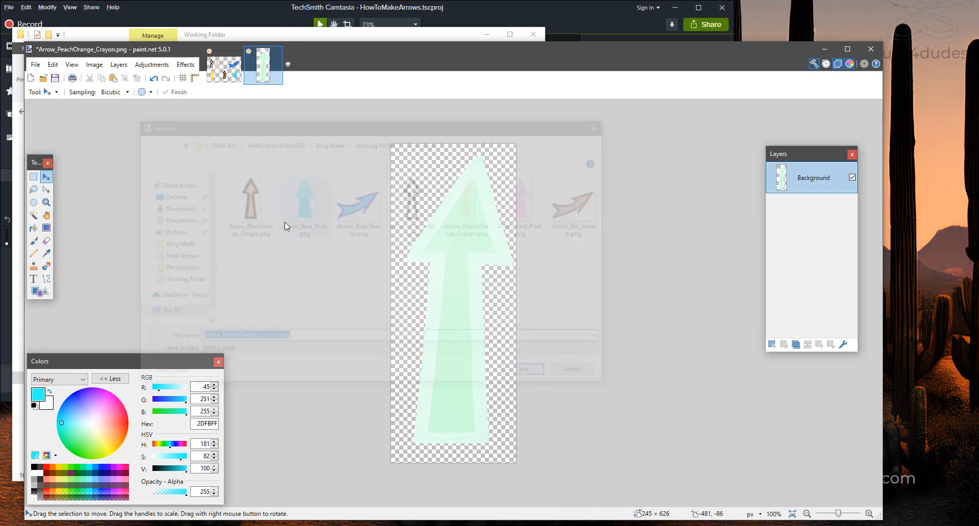
click(255, 339)
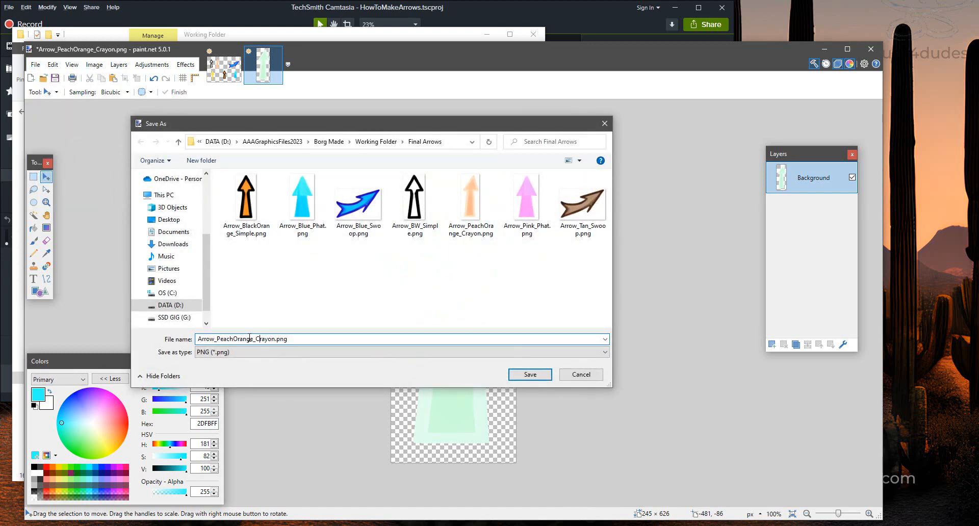
drag(253, 340, 233, 340)
text(LimeGreen)
click(530, 375)
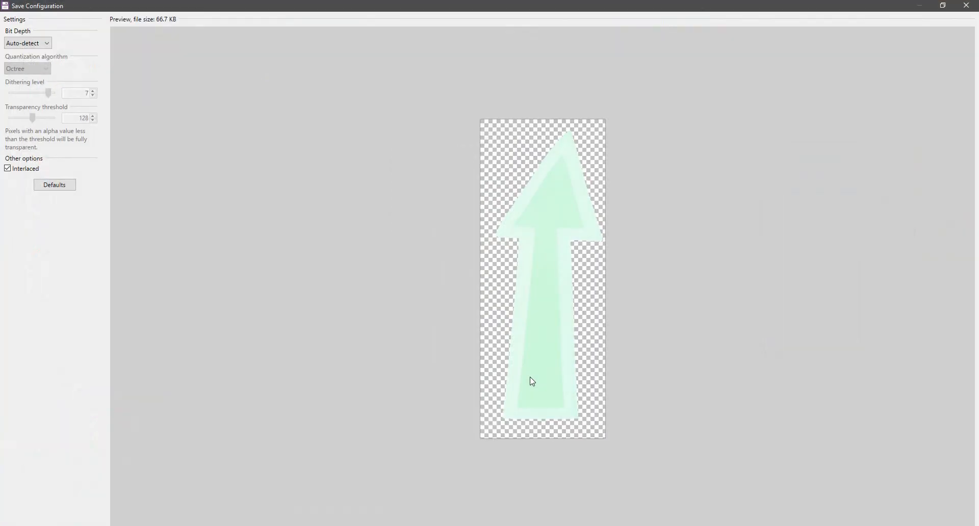
key(Return)
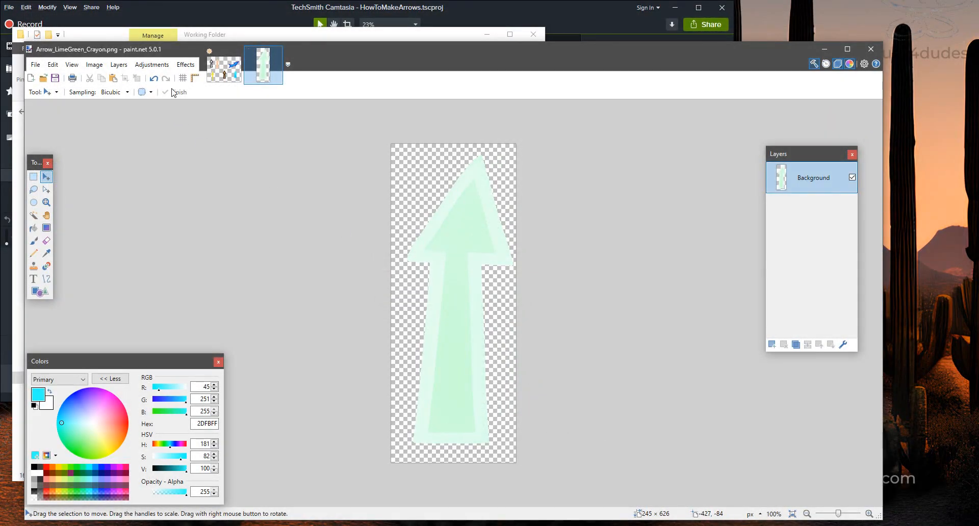
- Recolour the green arrow pink with Hue / Saturation, setting hue to 180, saturation to 152 and lightness to 24
click(152, 64)
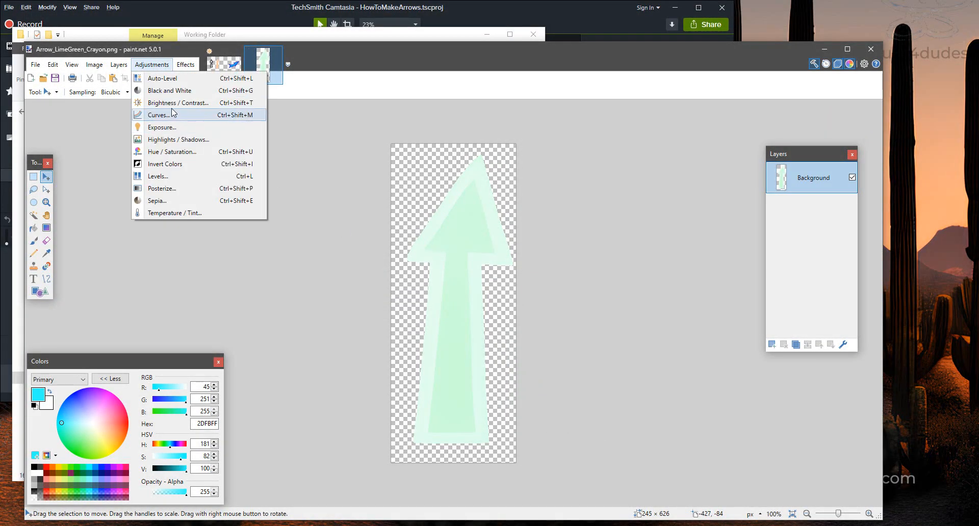
click(173, 152)
drag(404, 231, 213, 161)
drag(272, 192, 294, 191)
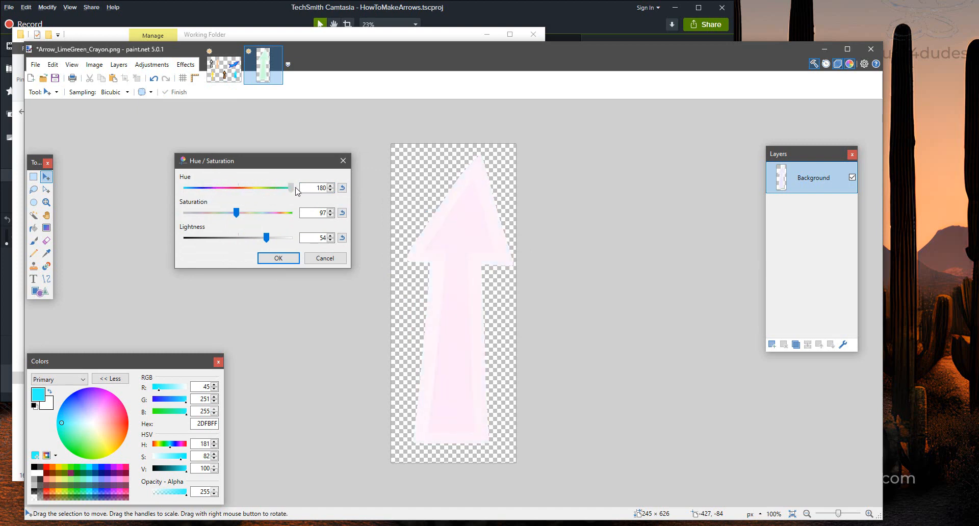
drag(237, 217, 263, 216)
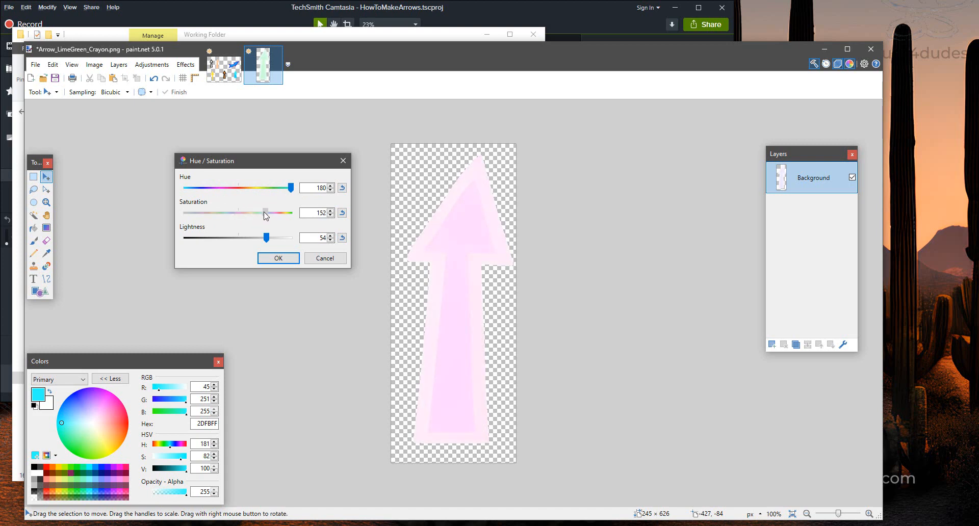
drag(269, 242, 257, 242)
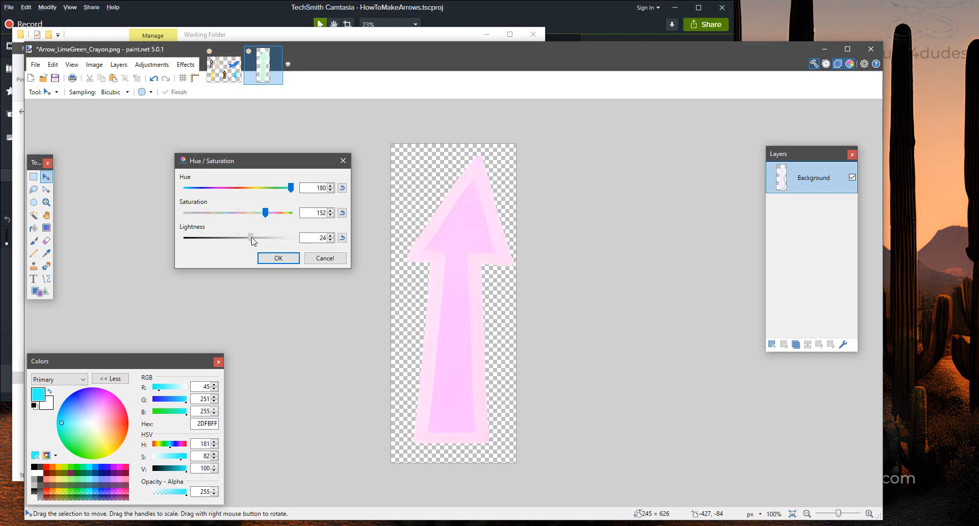
click(279, 258)
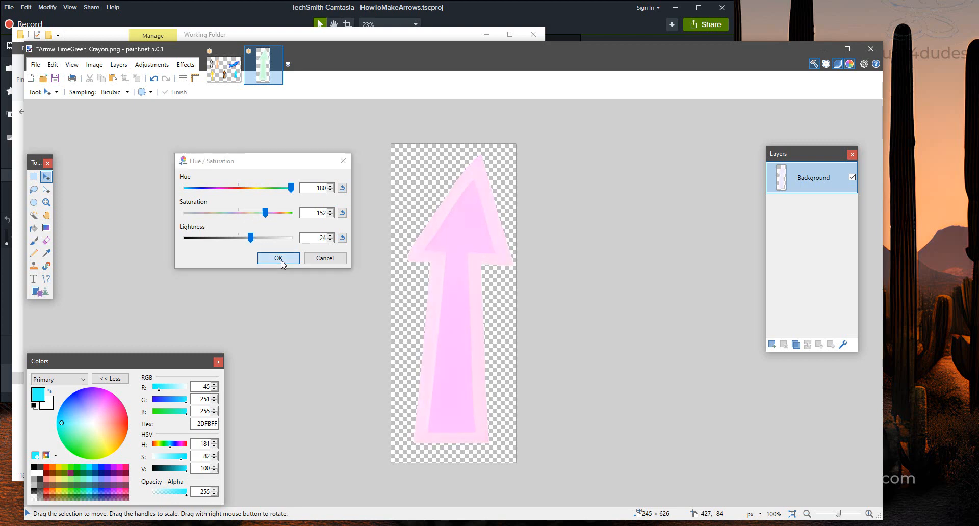
- Save the pink arrow as Arrow_PinkTwo_Crayon.png in the Final Arrows folder with the default PNG settings
click(35, 64)
click(48, 149)
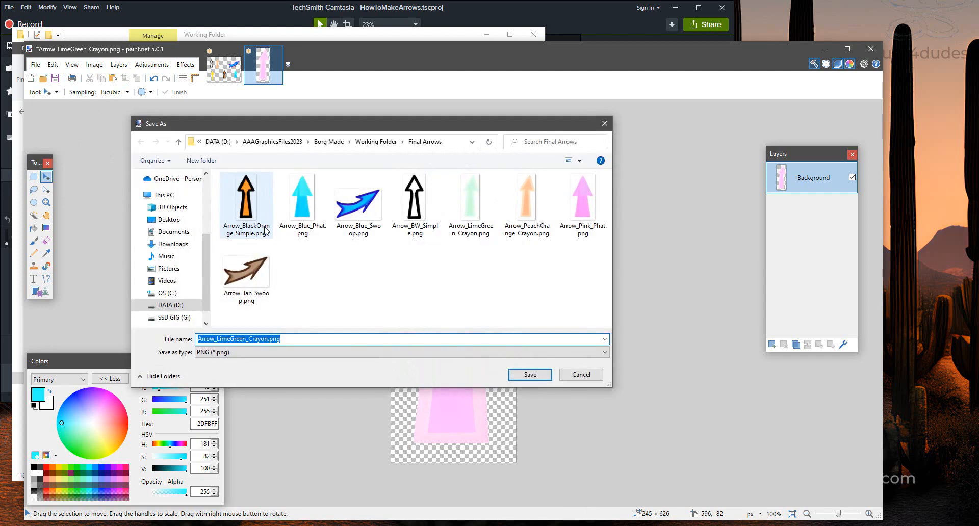
click(248, 340)
drag(245, 339, 221, 340)
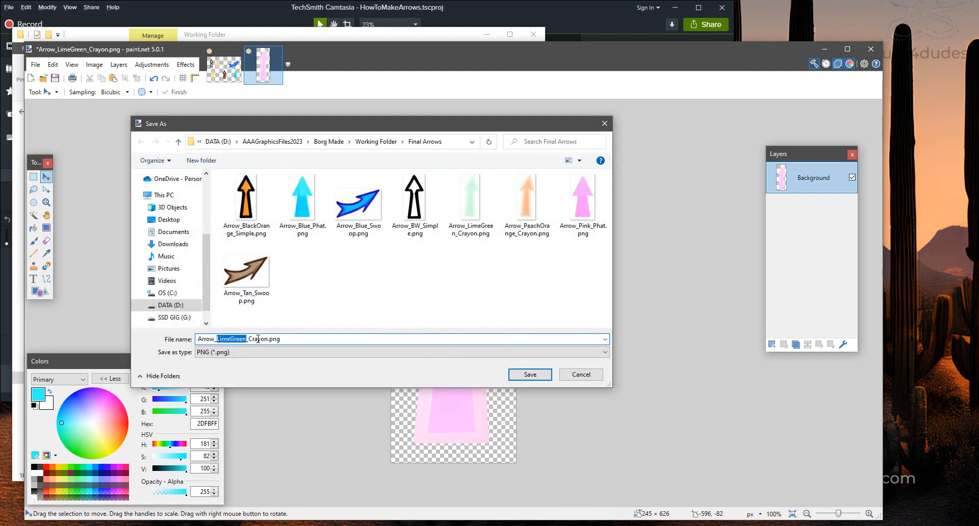
text(PinkTwo)
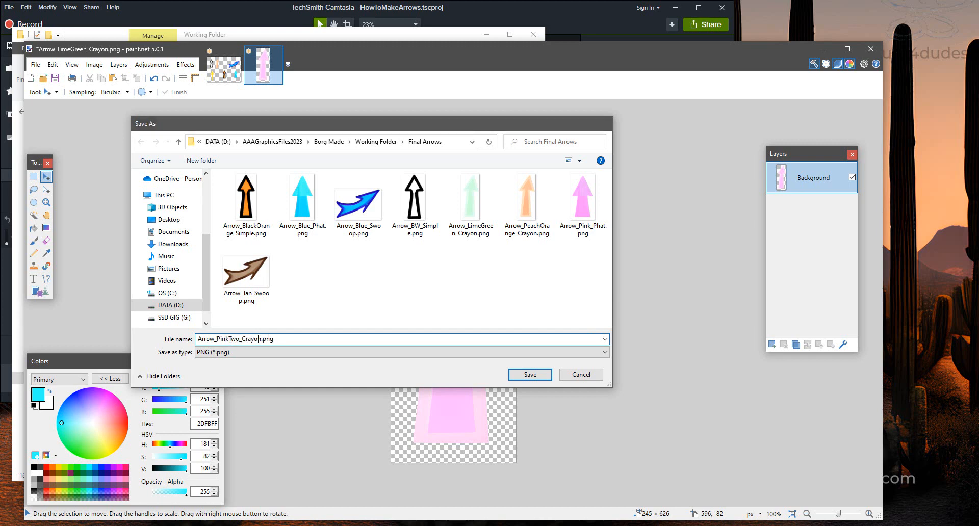
key(Return)
key(Return)
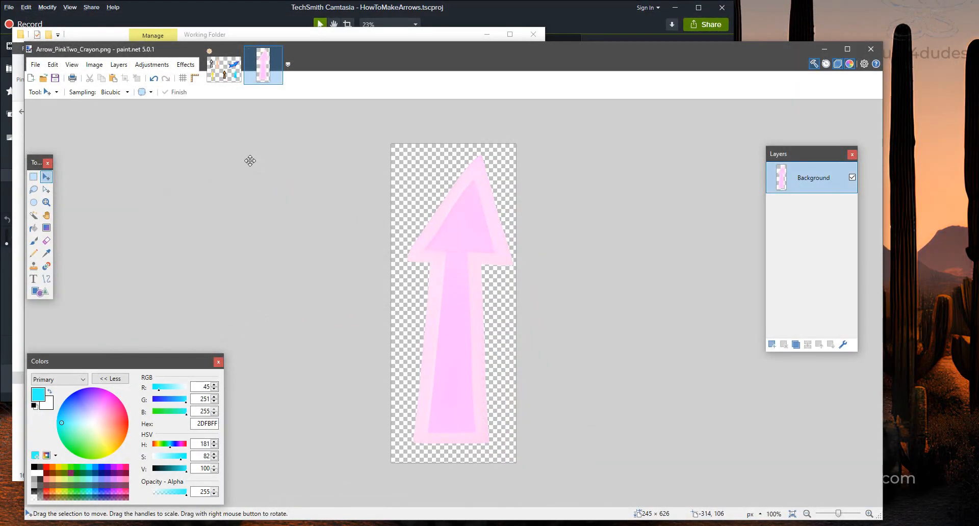
- Close the pink arrow image and the ArrowsBase01.png sheet, discarding the sheet's unsaved changes
click(276, 52)
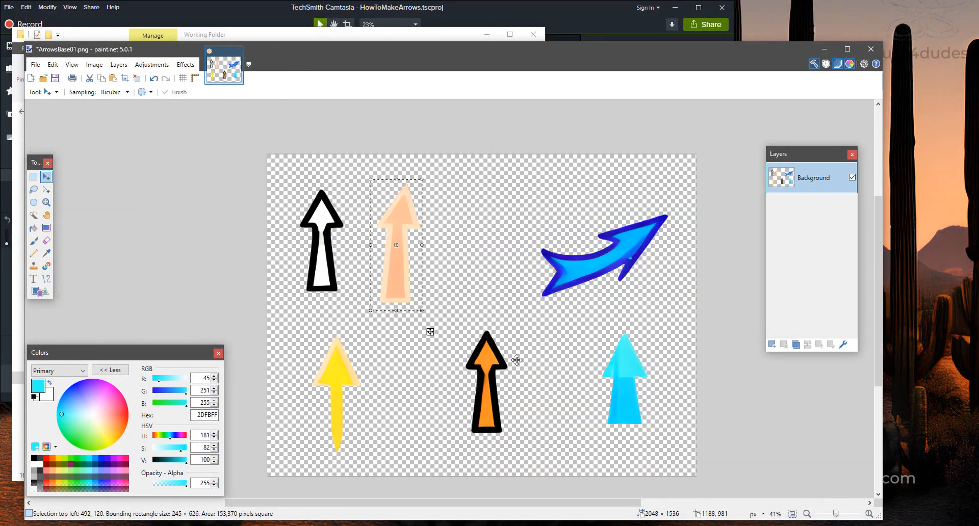
click(237, 52)
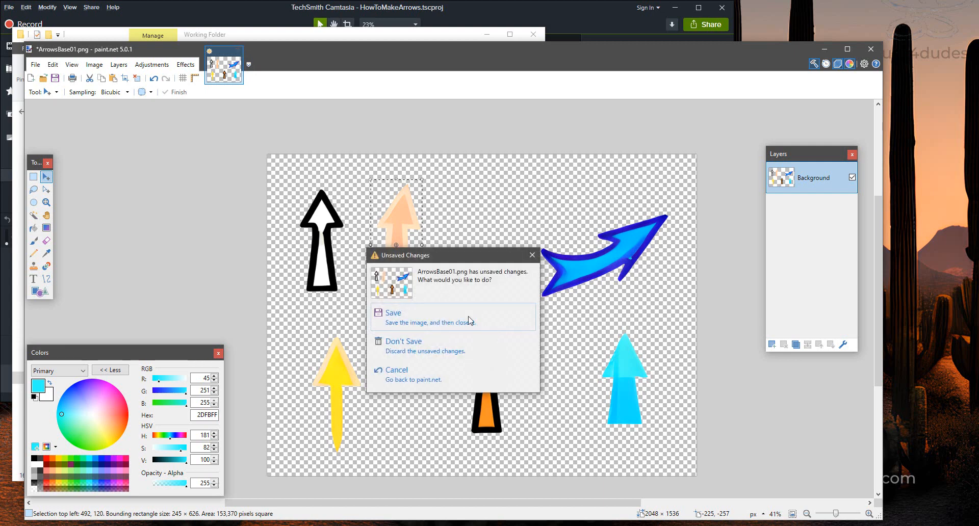
click(406, 347)
- Start opening another image and go up from Final Arrows to the Working Folder
click(35, 64)
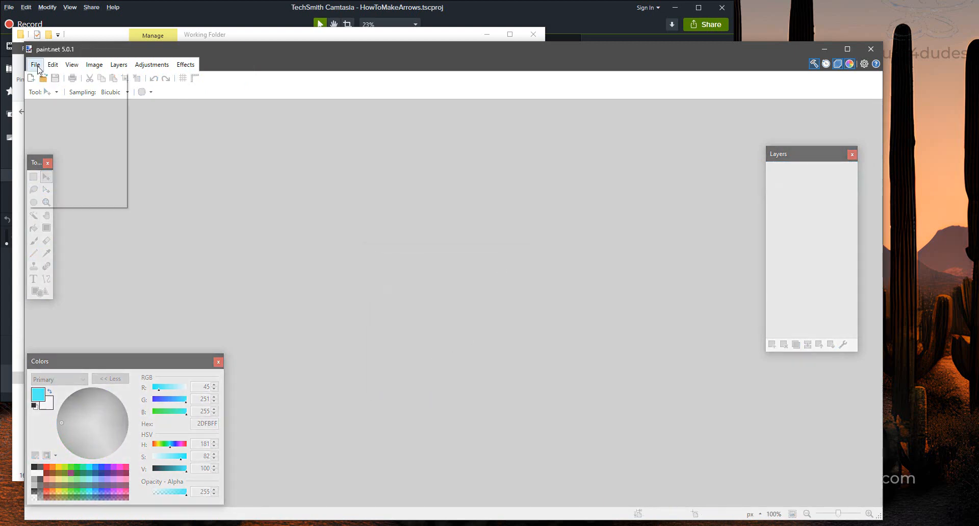
click(45, 88)
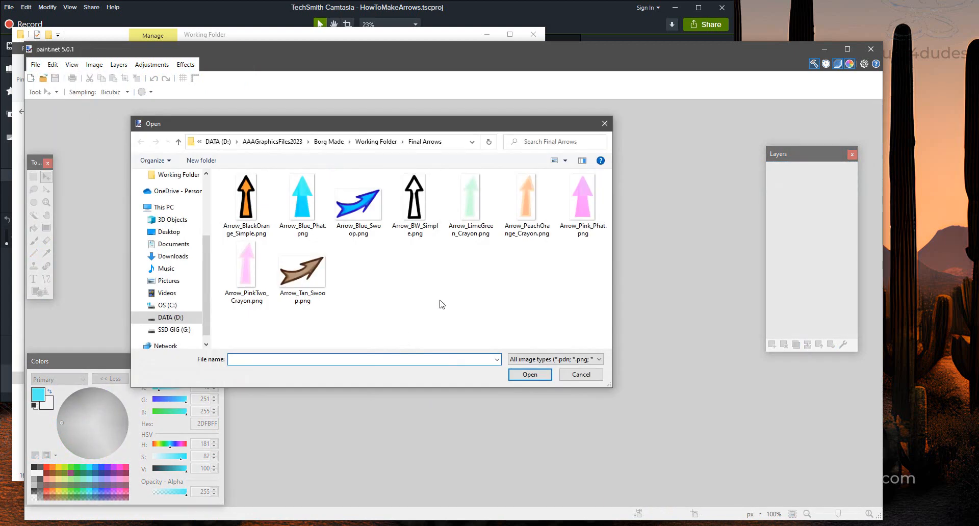
click(384, 146)
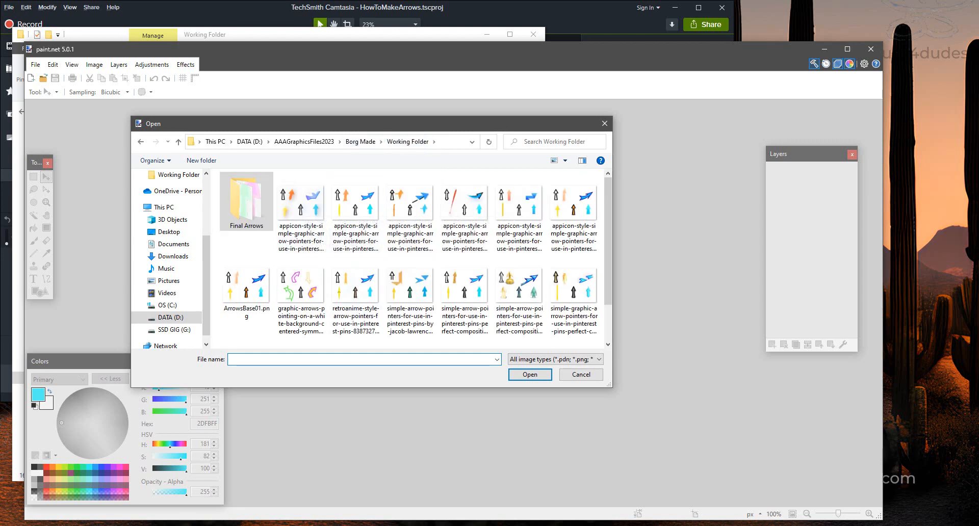
- Switch to File Explorer and look through the arrow sheets in the Working Folder for the next one to use
key(alt+Tab)
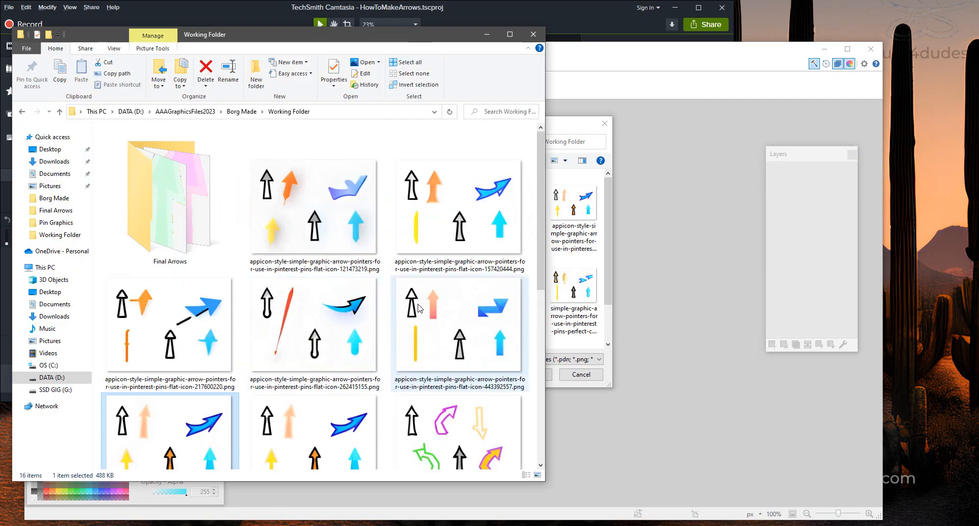
scroll(408, 311, down, 1)
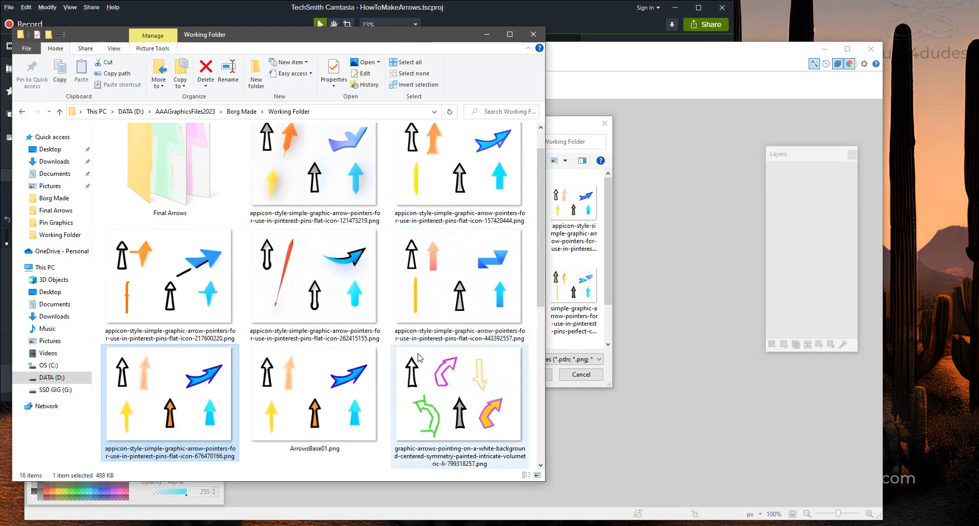
scroll(427, 364, down, 2)
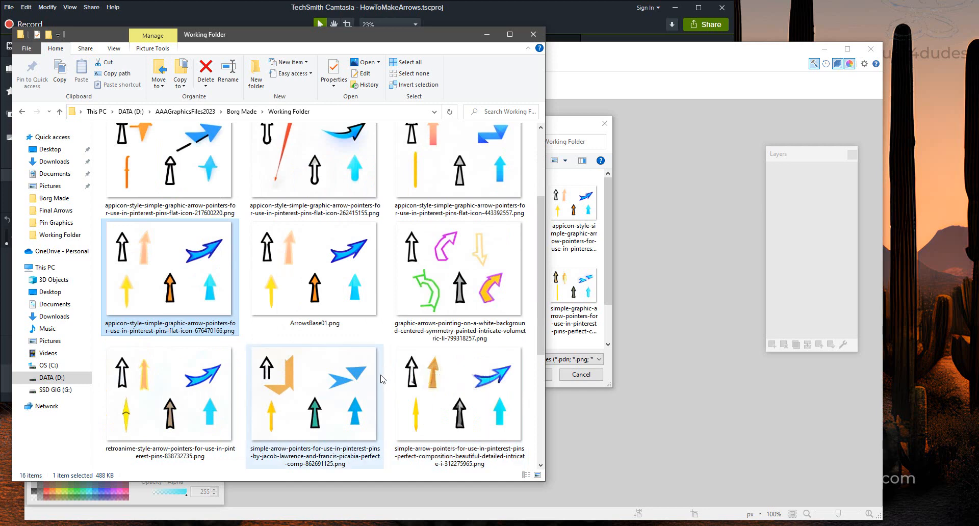
scroll(382, 380, up, 3)
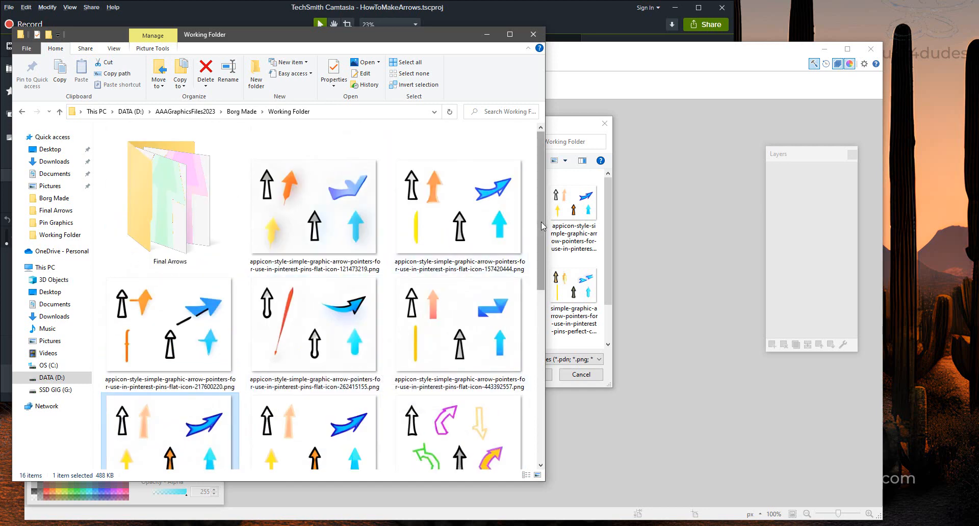
drag(543, 226, 539, 237)
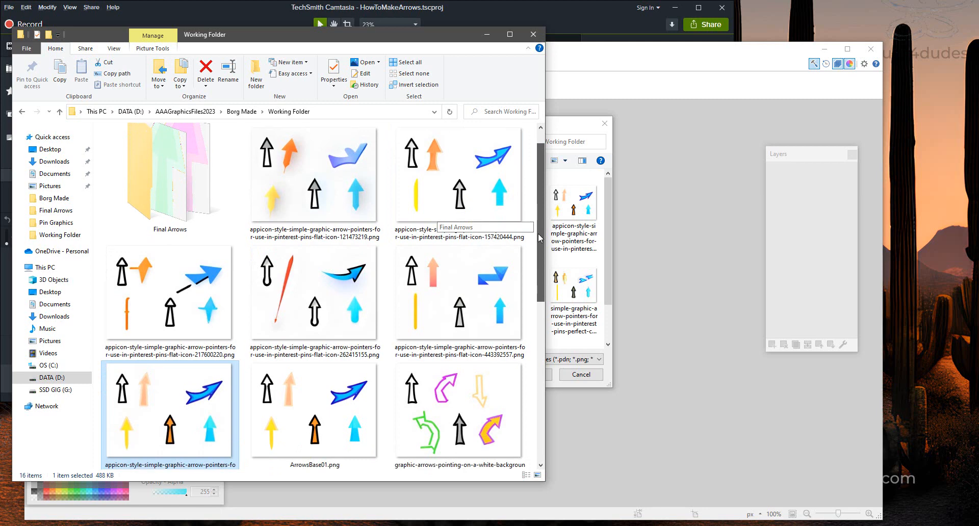
drag(540, 238, 547, 211)
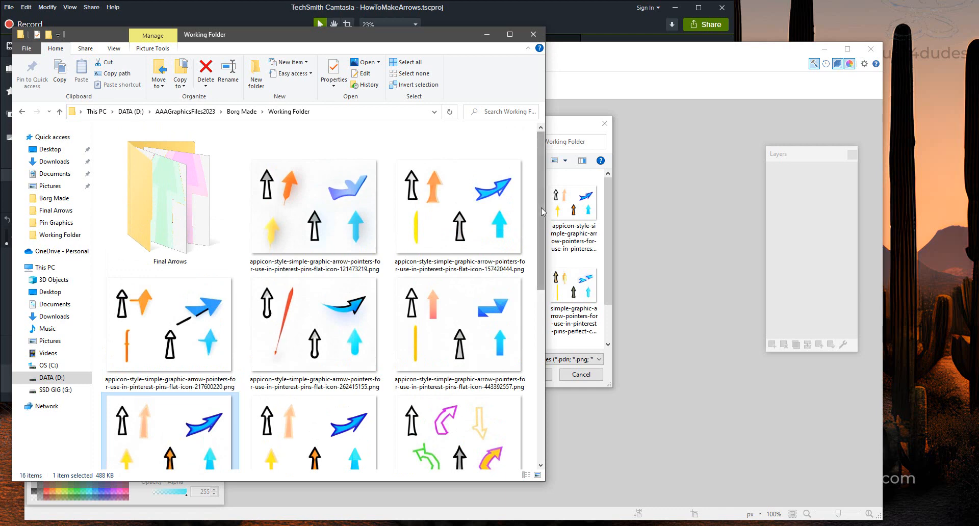
drag(543, 212, 537, 258)
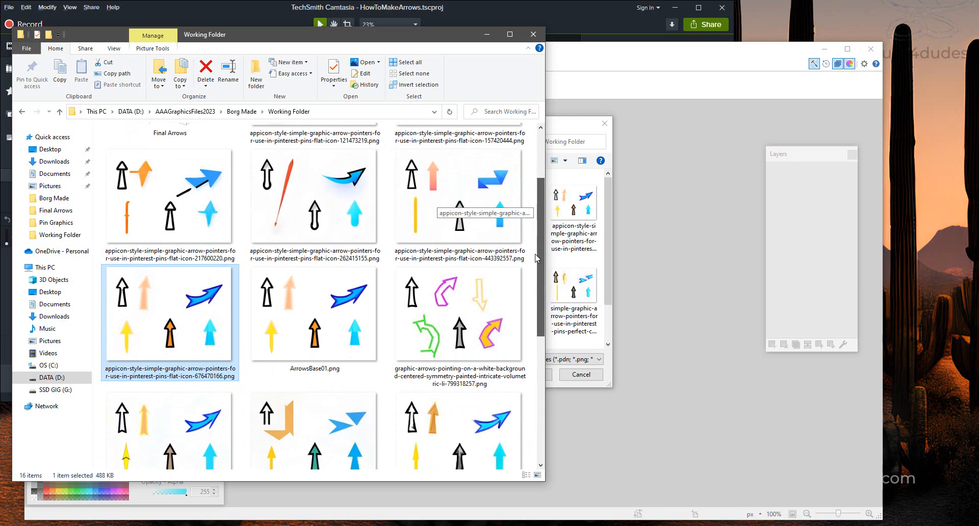
scroll(537, 258, up, 1)
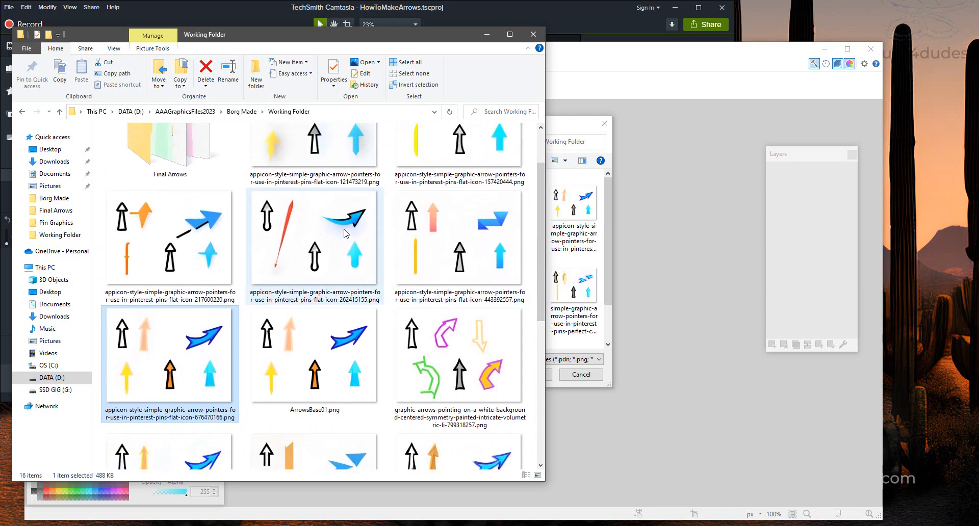
- Preview appicon-style-simple-graphic-arrow-pointers-for-use-in-pinterest-pins-flat-icon-217600220.png at large size and close the preview
click(184, 235)
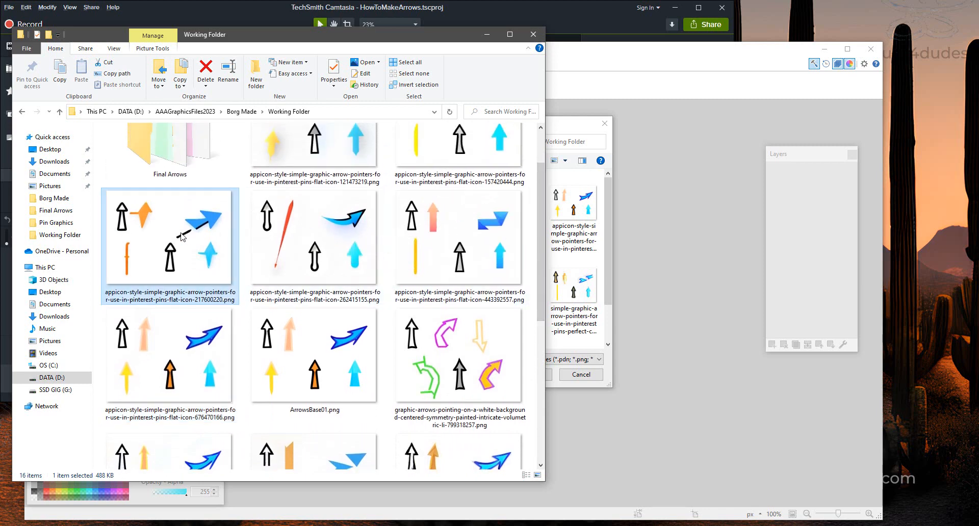
double_click(193, 231)
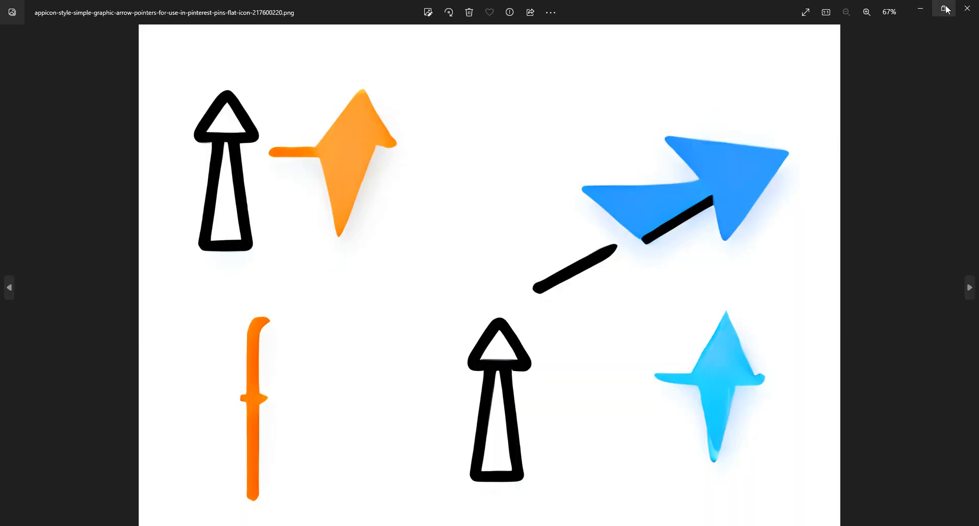
click(967, 8)
- Dismiss the pending Open dialog and open the previewed 217600220 arrow sheet from File Explorer in paint.net
right_click(170, 251)
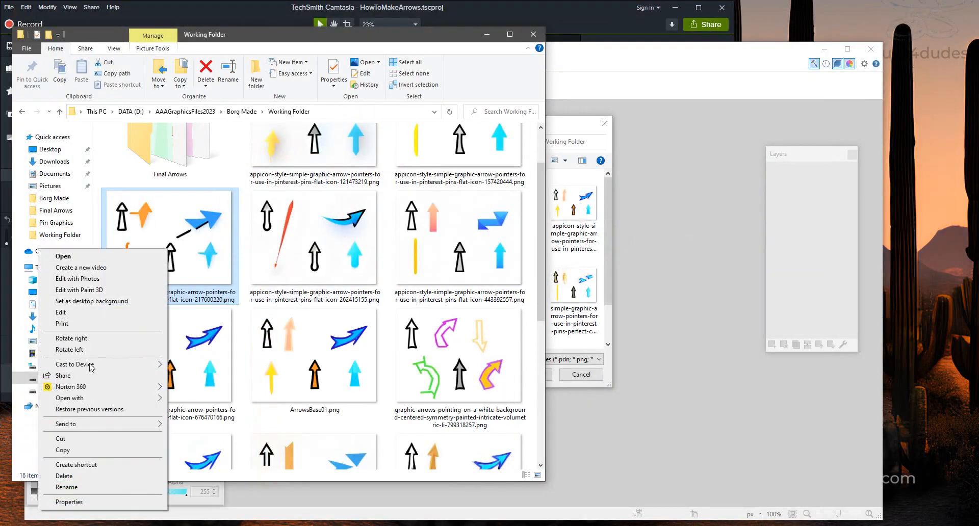
mouse_move(136, 400)
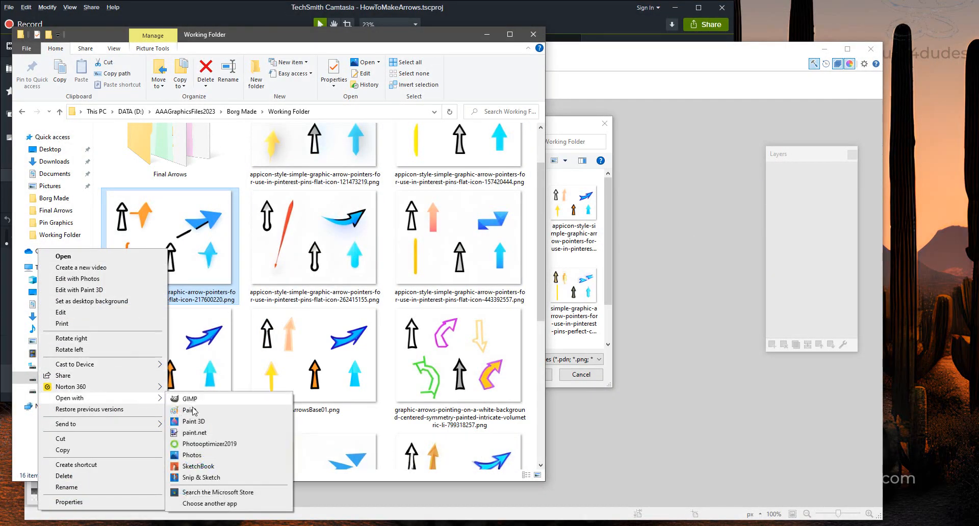
click(199, 433)
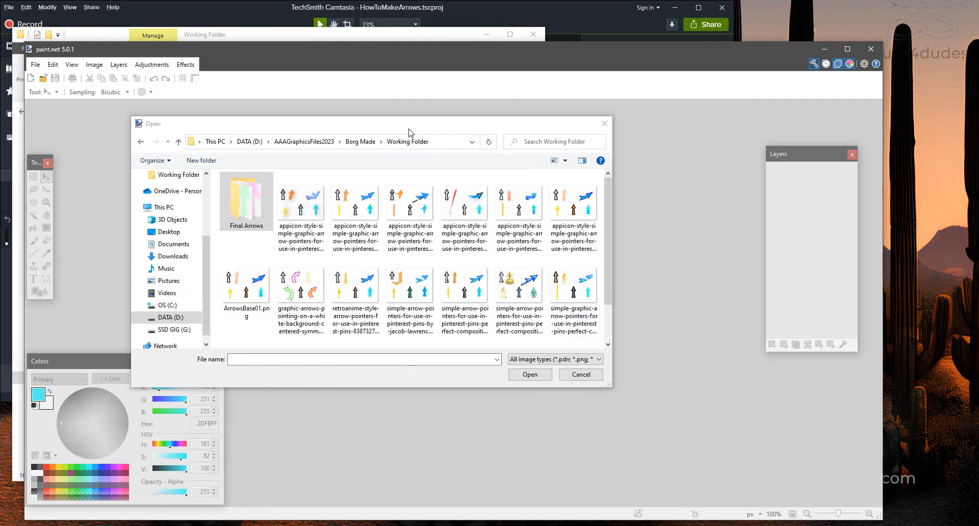
click(604, 123)
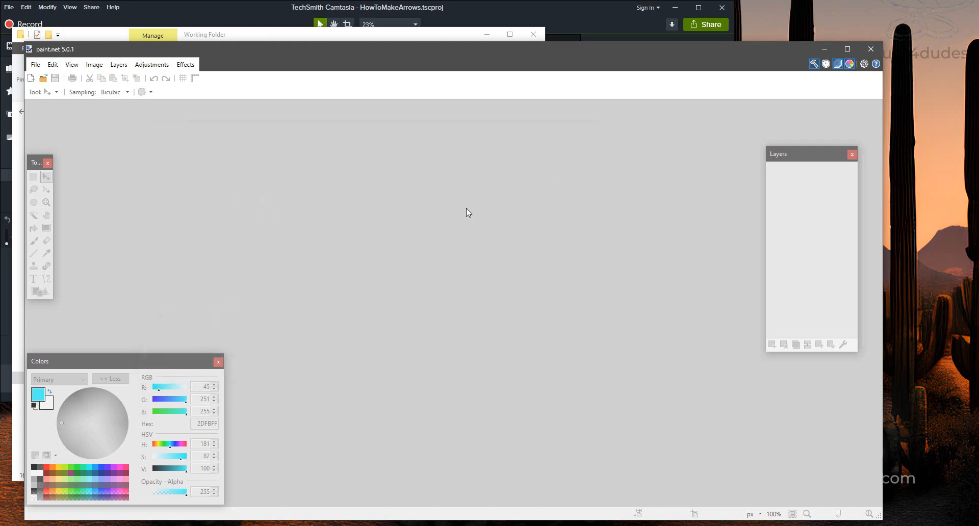
key(alt+Tab)
right_click(196, 242)
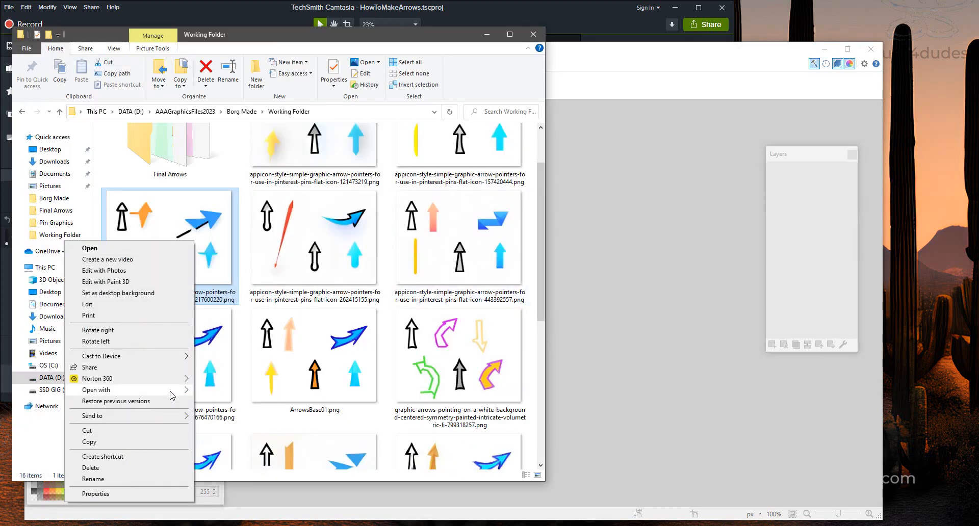
mouse_move(172, 395)
click(227, 427)
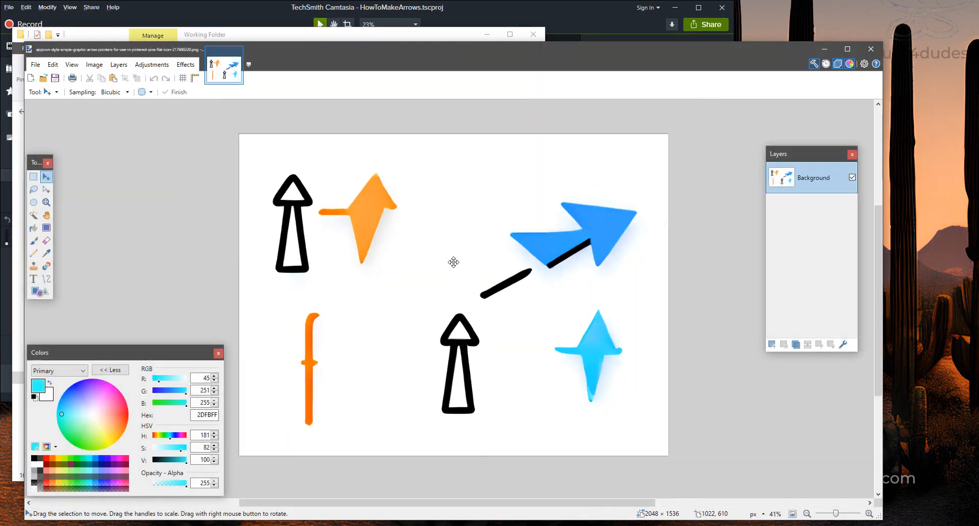
- Delete the white background around the sheet's arrows with the Magic Wand
click(34, 215)
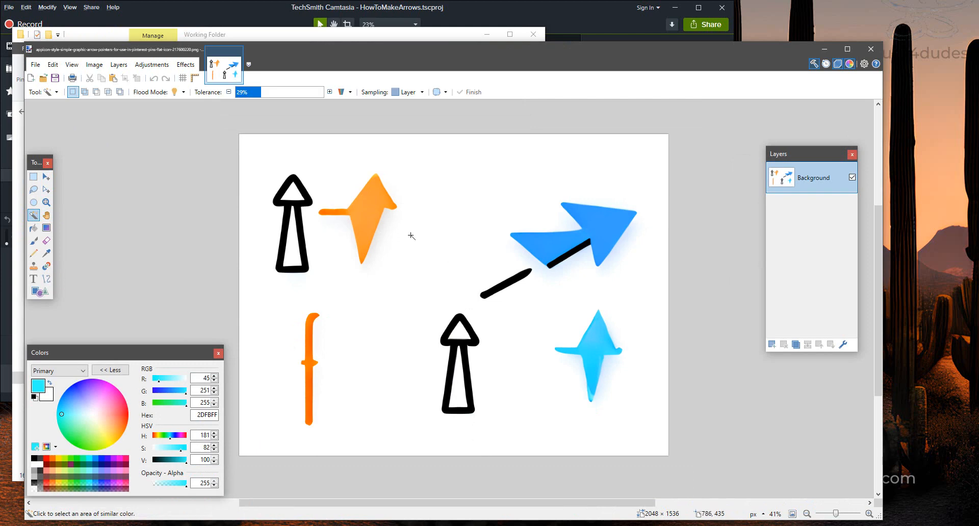
click(410, 235)
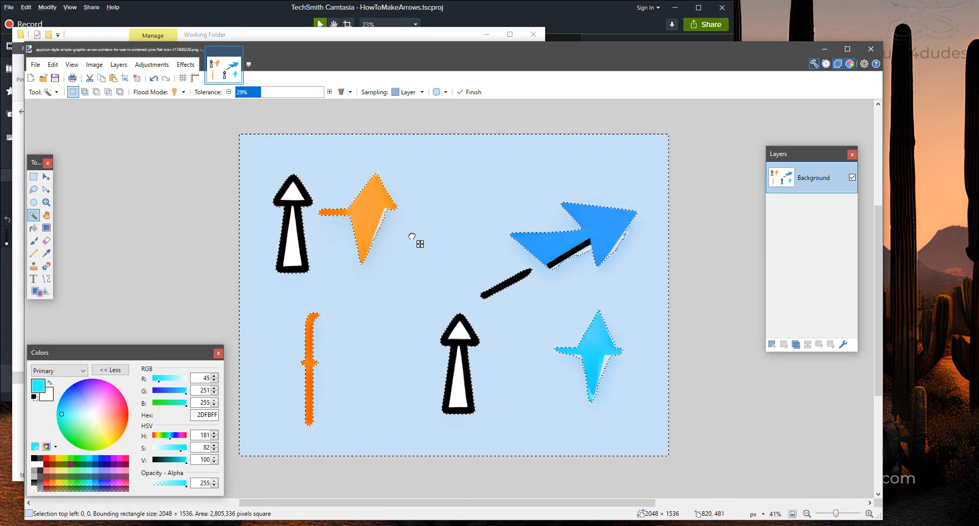
key(Delete)
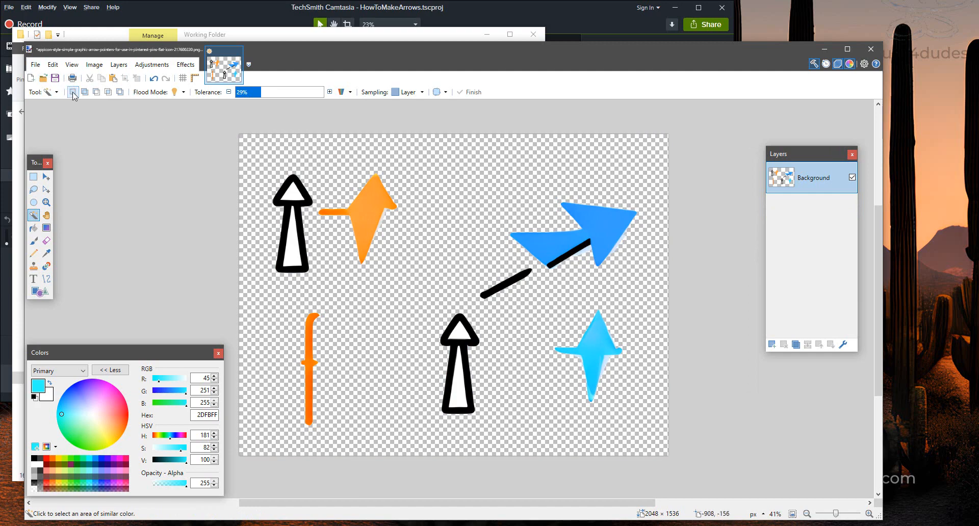
- Copy the blue diagonal arrow with its black strokes into a new 787 × 495 pixel image with a transparent background
click(33, 176)
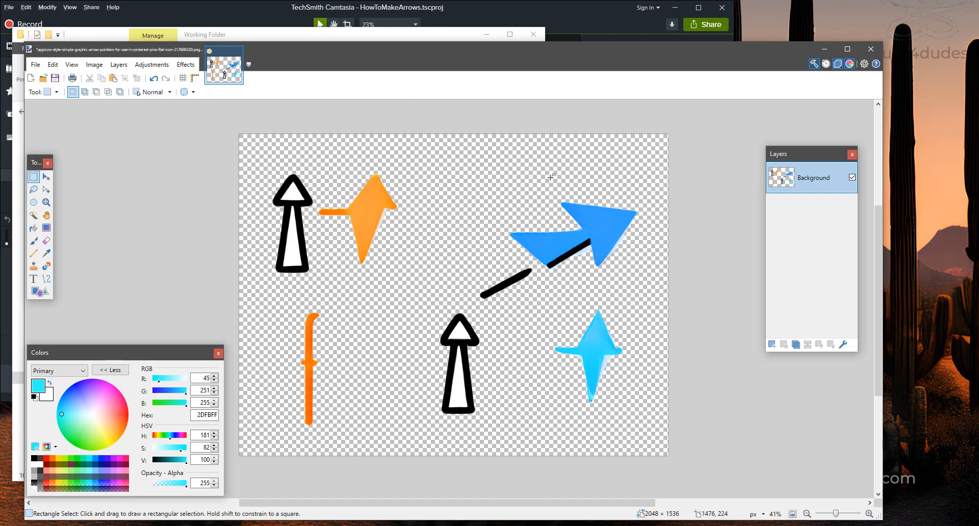
drag(642, 199, 477, 303)
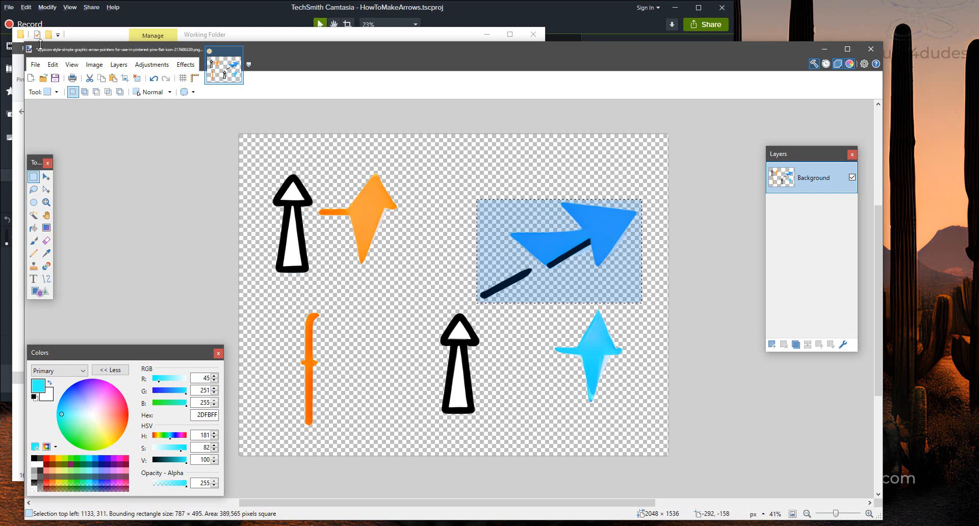
click(35, 64)
click(39, 67)
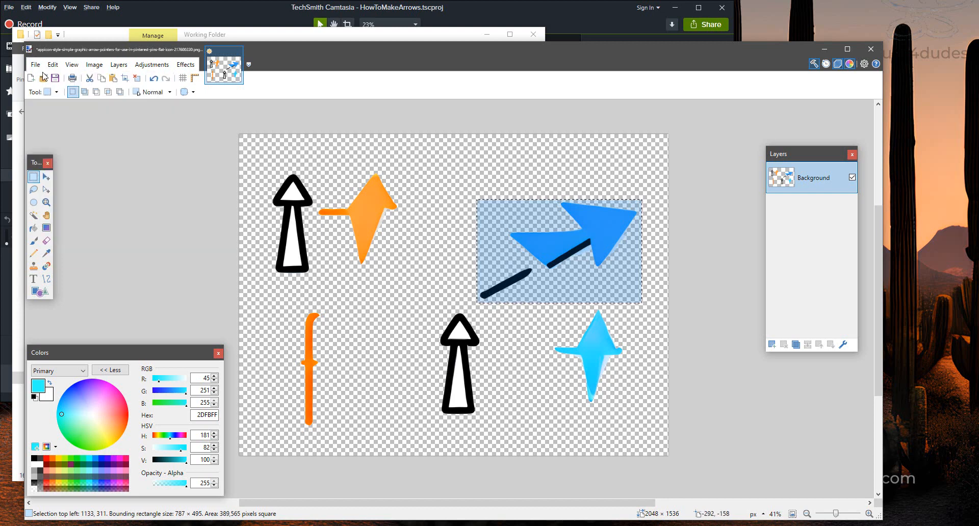
click(38, 68)
click(51, 78)
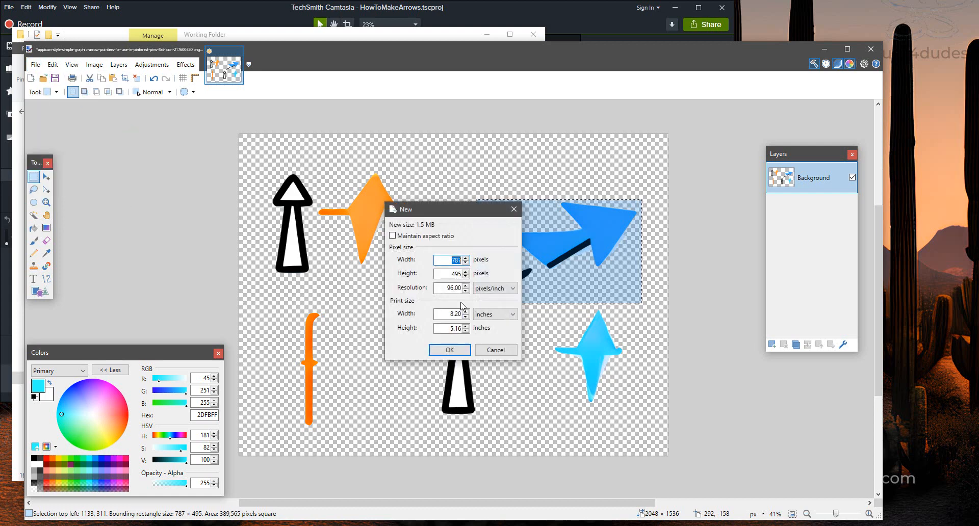
click(447, 350)
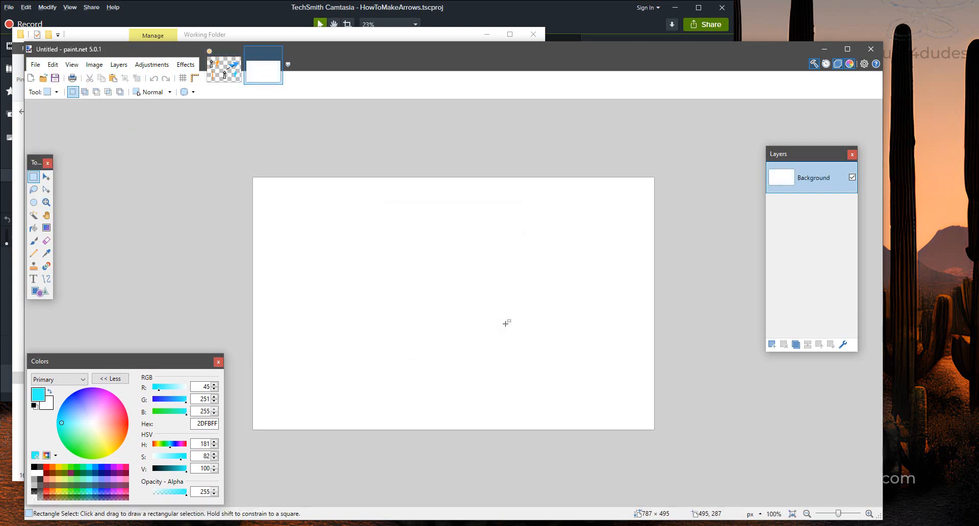
key(ctrl+v)
key(ctrl+d)
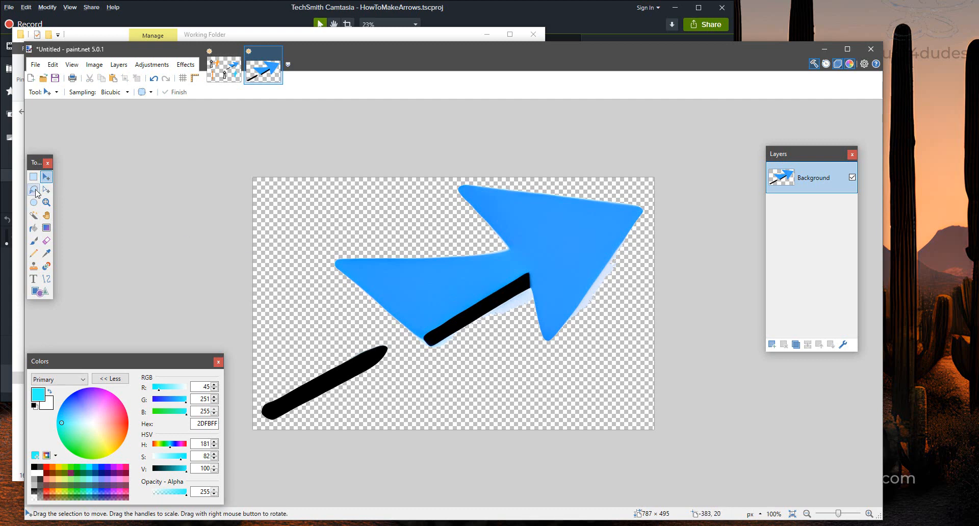
- Delete the leftover pale shadow beside the blue arrow's shaft and head with the Magic Wand
click(34, 215)
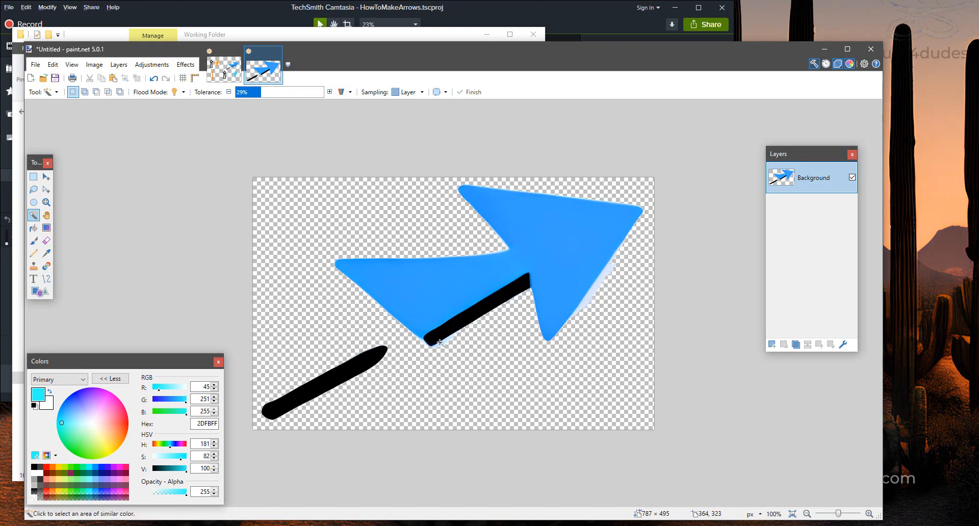
click(604, 278)
key(Delete)
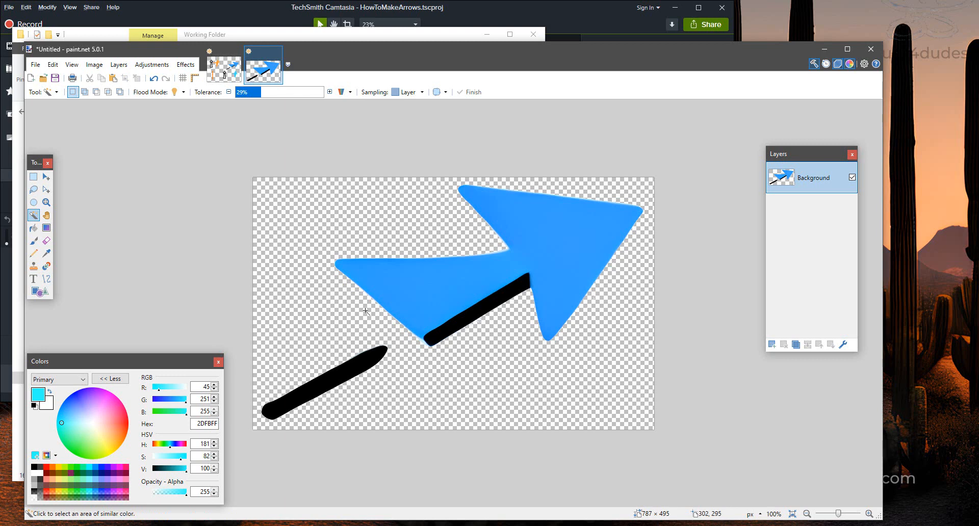
- Add a black-filled layer beneath the arrow layer as a contrast backdrop
click(110, 68)
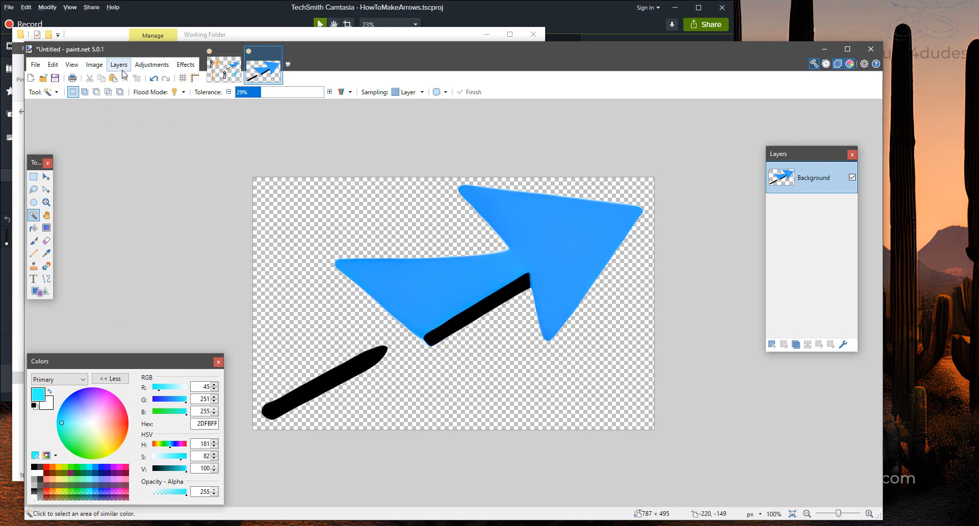
click(148, 77)
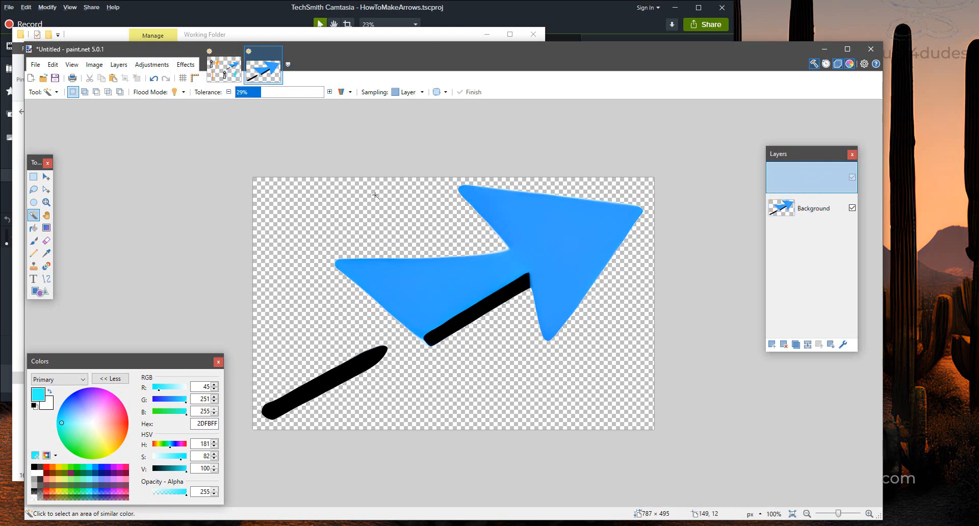
click(34, 228)
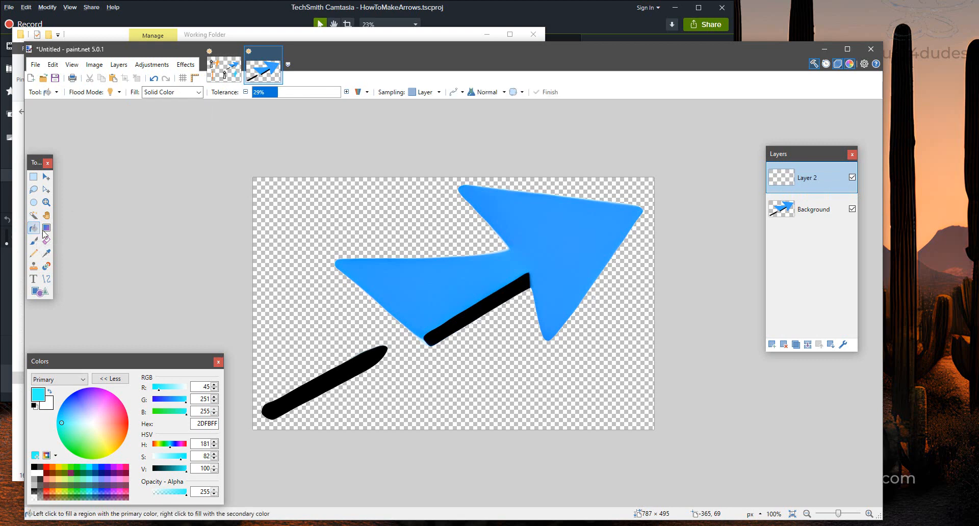
click(34, 467)
click(305, 258)
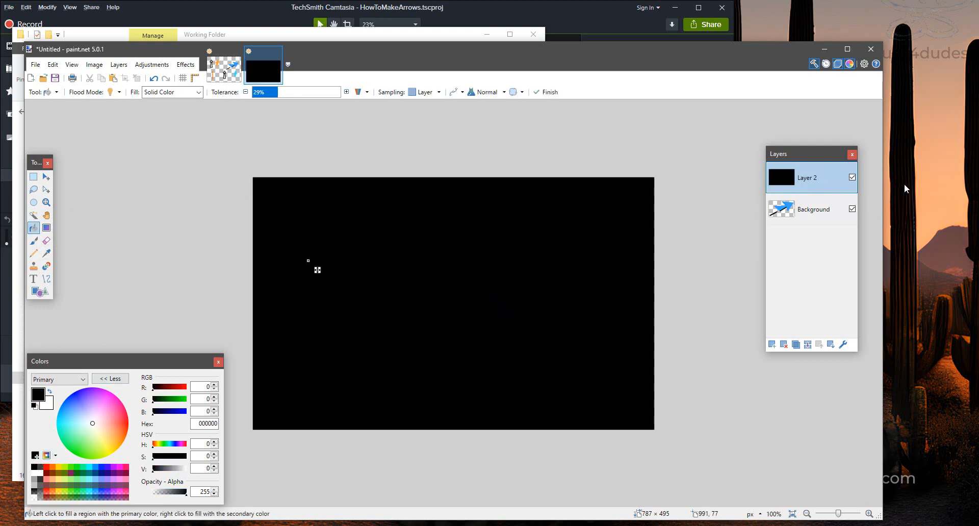
drag(809, 173, 806, 206)
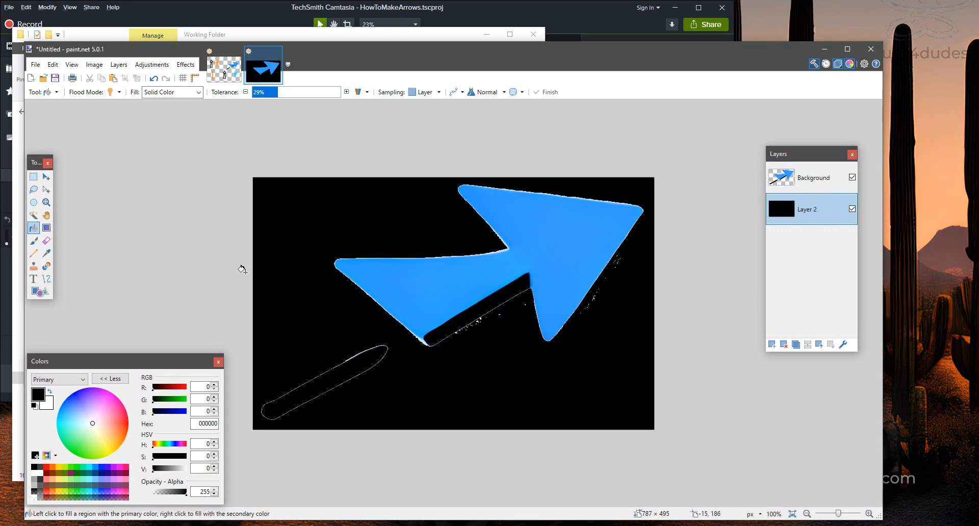
- Lasso the detached black stroke below the arrow and delete it from the Background layer, undoing the mistaken deletion on Layer 2
click(33, 190)
mouse_move(389, 328)
mouse_down()
mouse_move(357, 331)
mouse_move(258, 415)
mouse_move(441, 402)
mouse_move(398, 334)
mouse_up()
key(Delete)
key(ctrl+d)
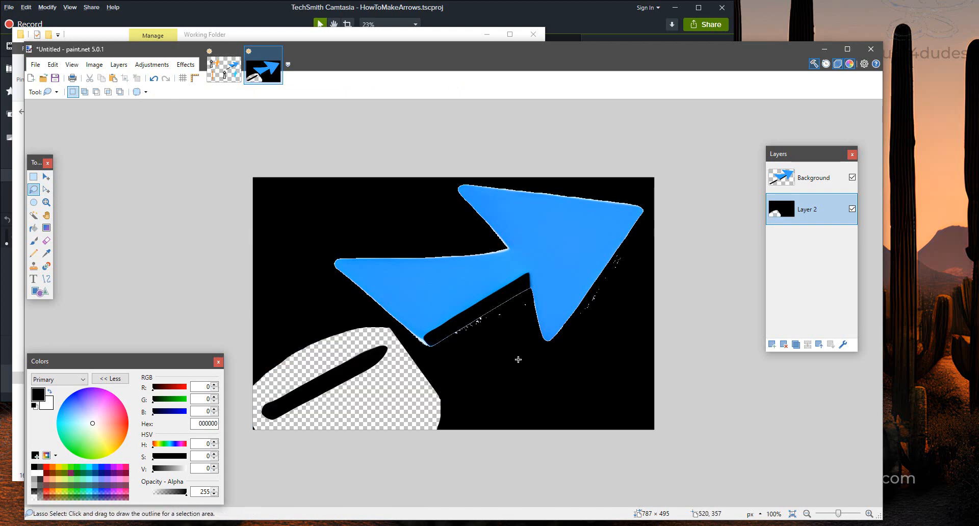
key(ctrl+z)
key(ctrl+z)
key(alt+Page_Up)
key(Delete)
key(ctrl+d)
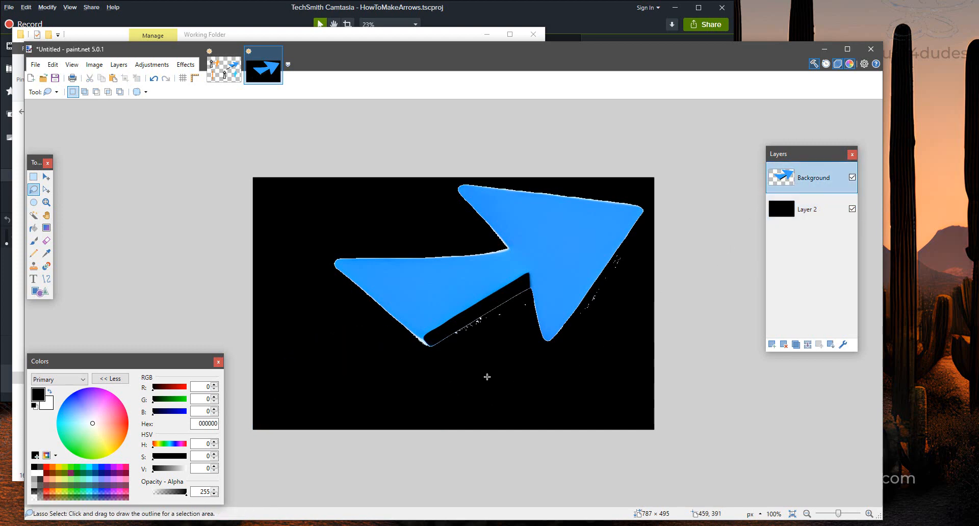
- Hide the black backdrop layer and crop the image to a rectangle of about 645 × 341 pixels around the blue arrow
click(852, 209)
click(33, 177)
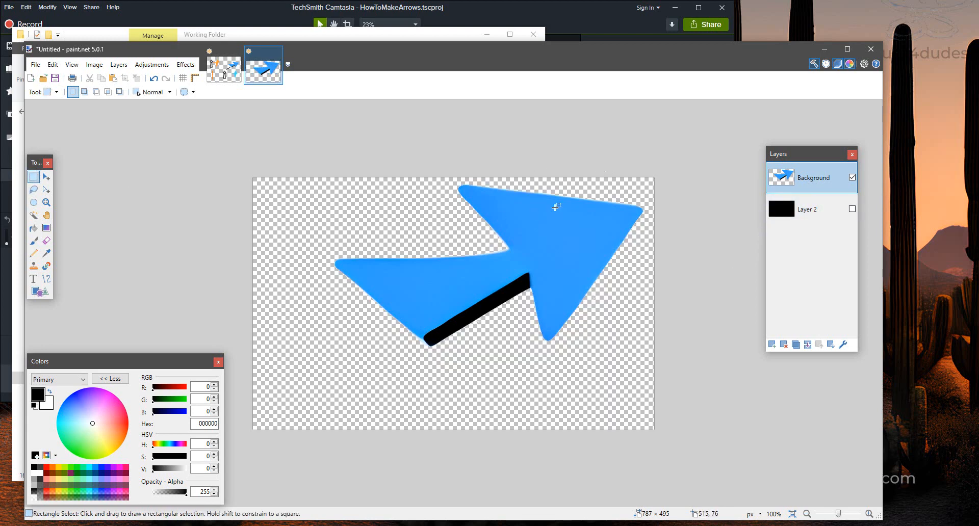
drag(657, 169, 326, 351)
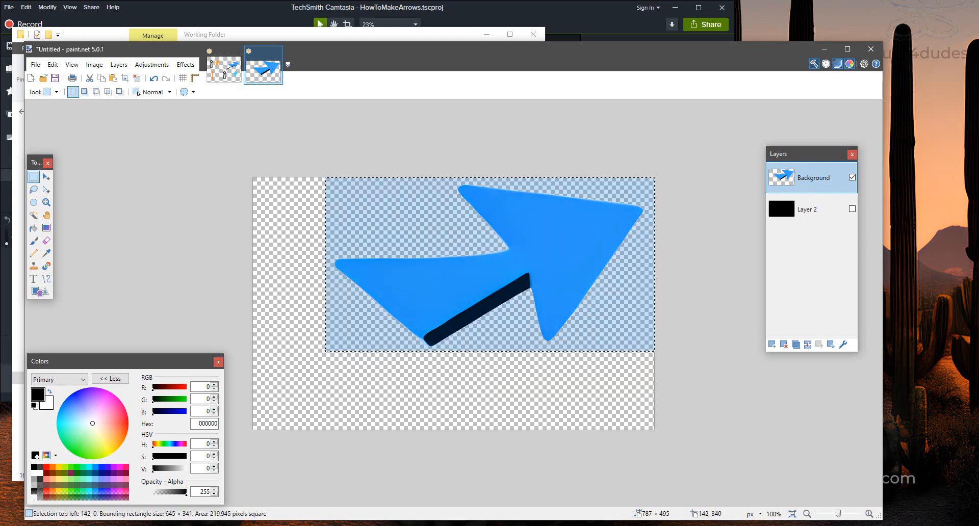
click(94, 64)
click(113, 79)
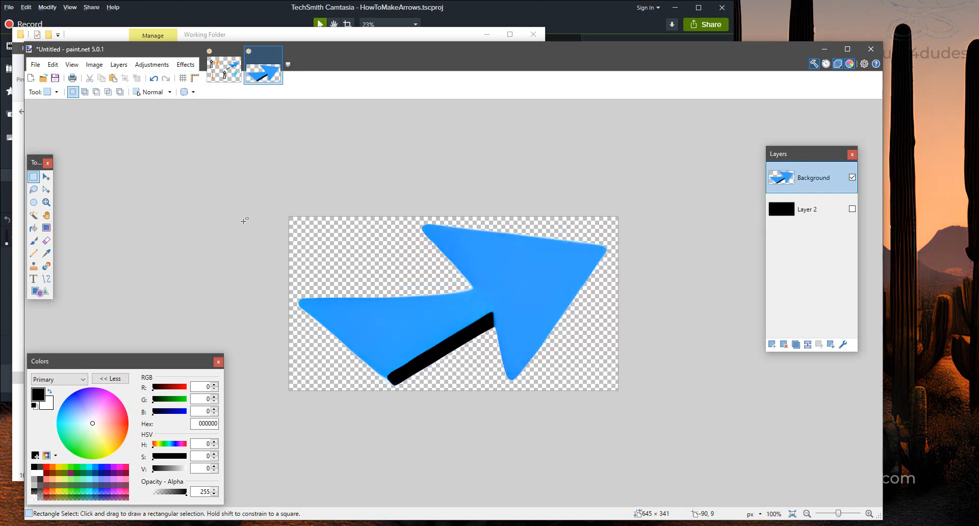
- Begin saving the cropped arrow under a new name as a PNG in the Final Arrows folder inside Working Folder
click(37, 66)
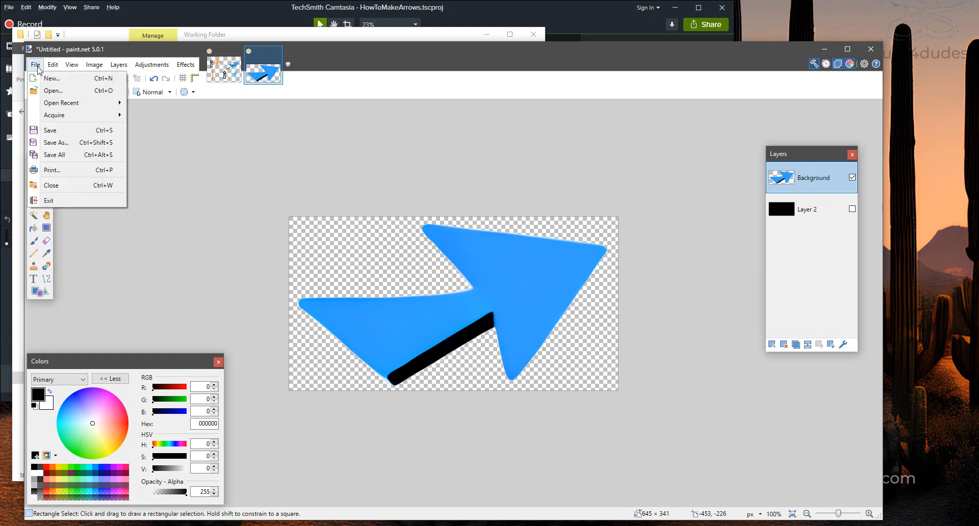
click(66, 142)
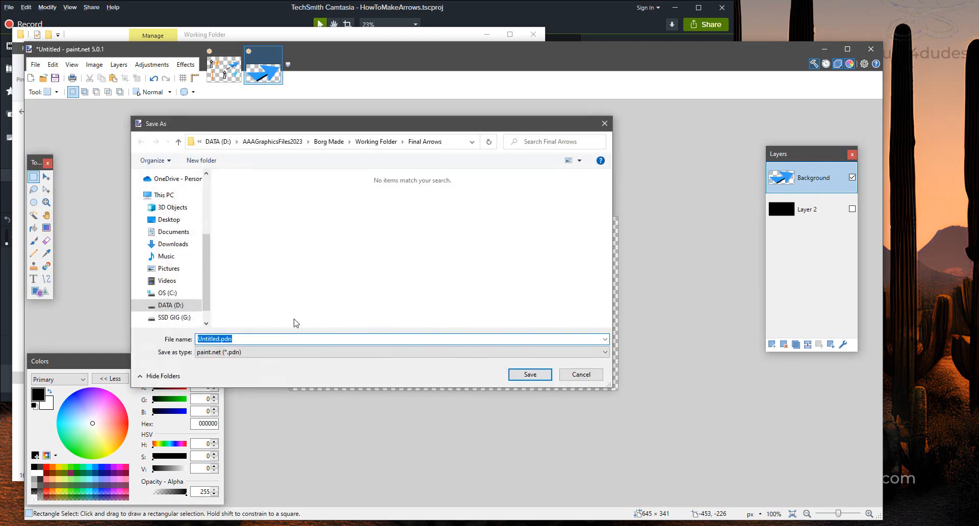
click(382, 142)
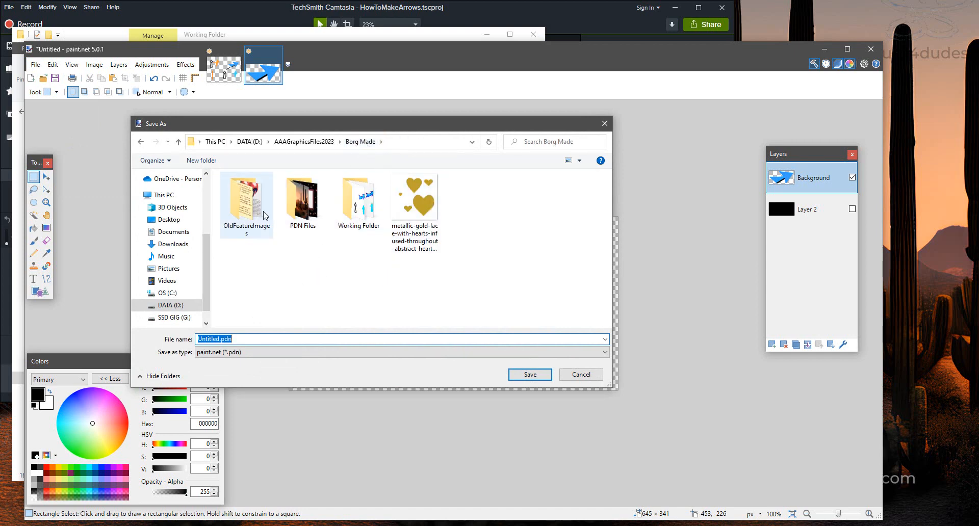
double_click(354, 214)
click(242, 352)
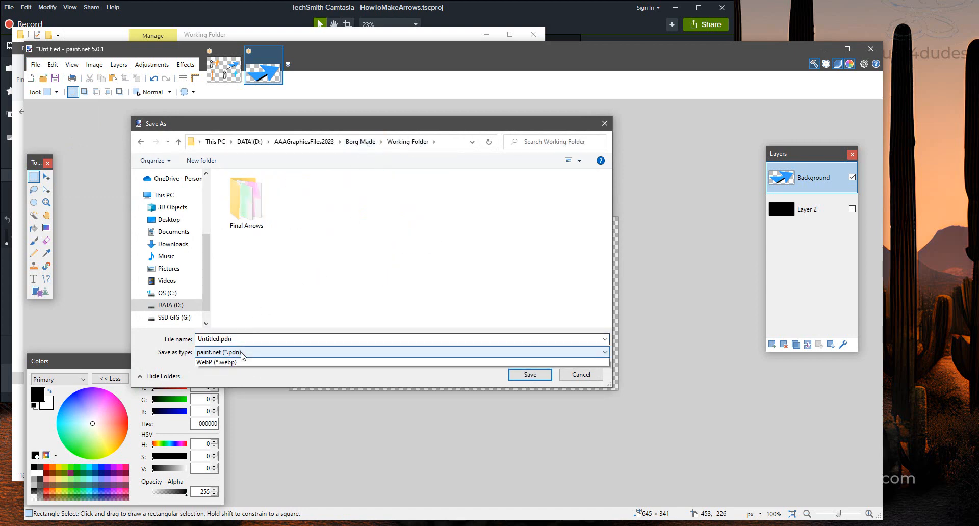
click(239, 372)
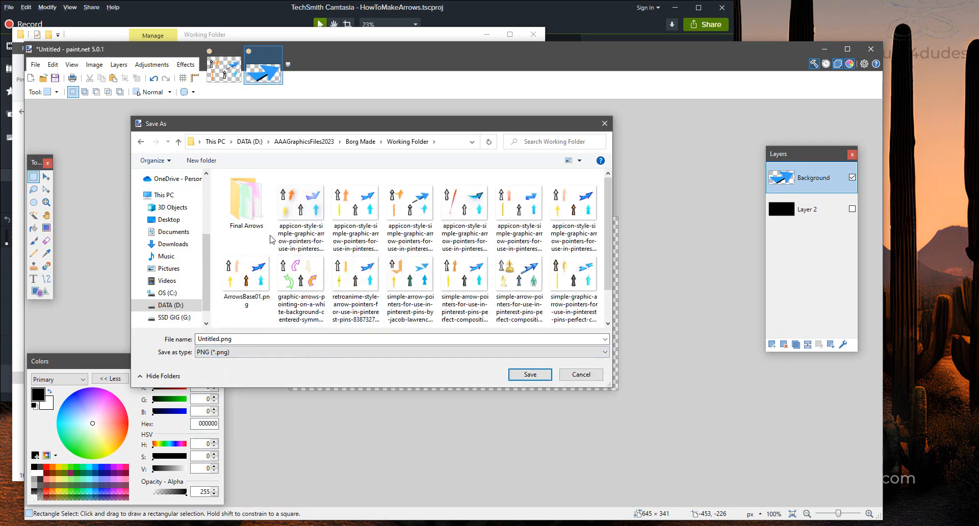
double_click(250, 215)
- Name the file Arrow_Blue_ExtraFat.png, based on an existing arrow's file name, and save it with the layers flattened
click(231, 340)
double_click(213, 340)
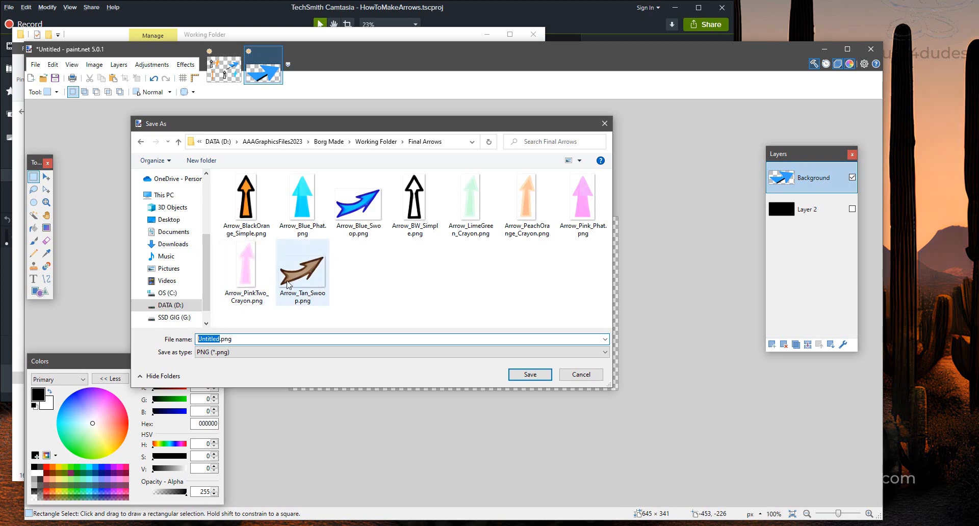
drag(310, 130, 326, 142)
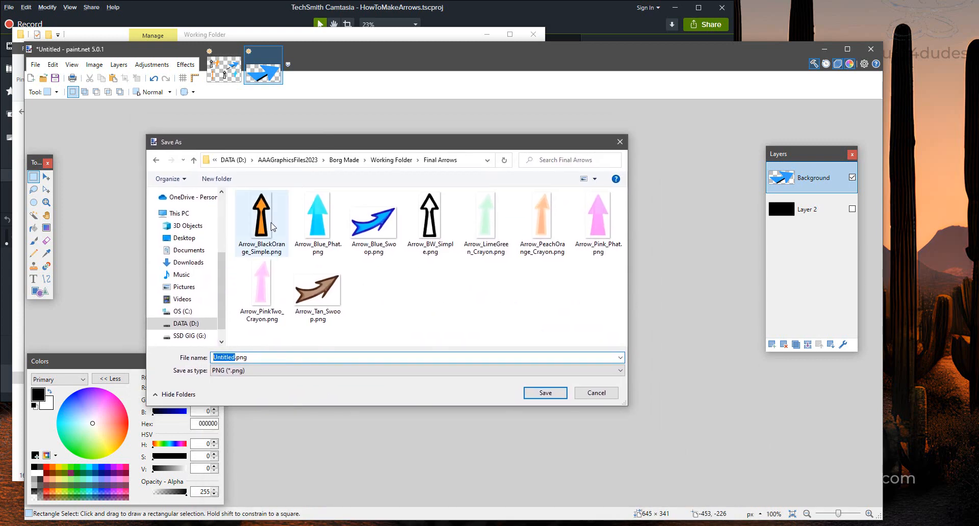
click(263, 247)
click(245, 357)
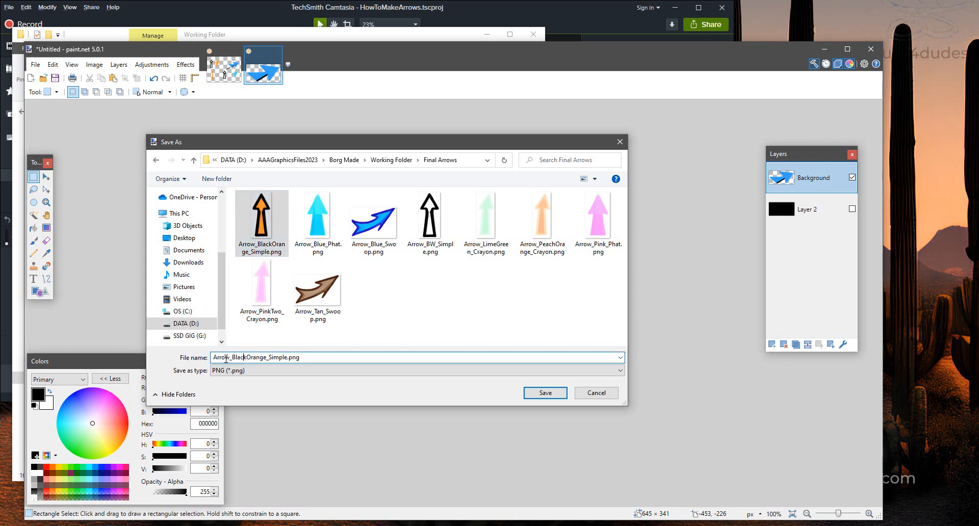
drag(233, 357, 265, 358)
text(Blue_)
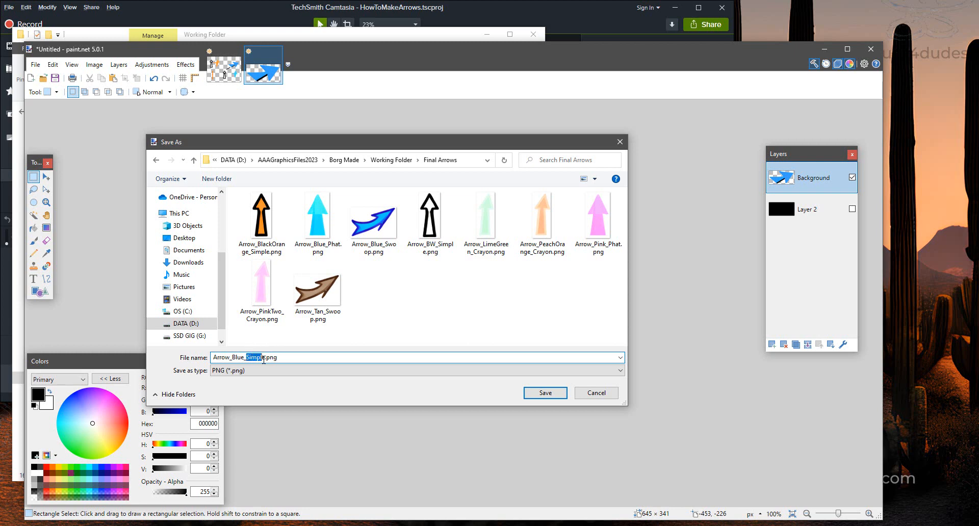
text(ExtraFat)
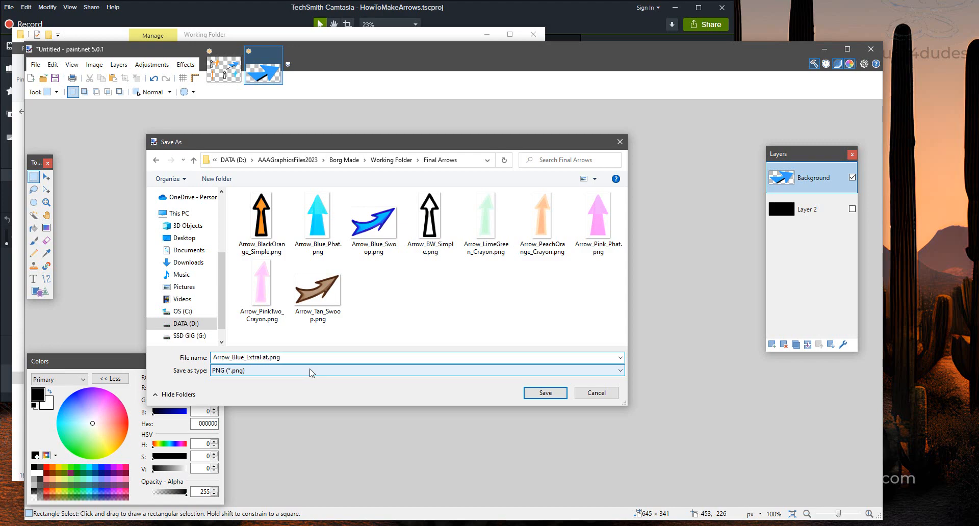
key(Return)
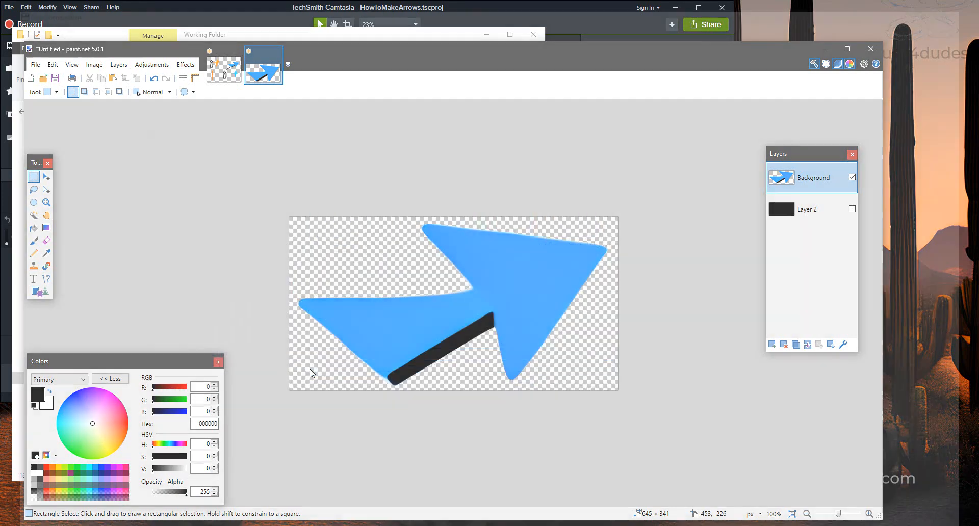
key(Return)
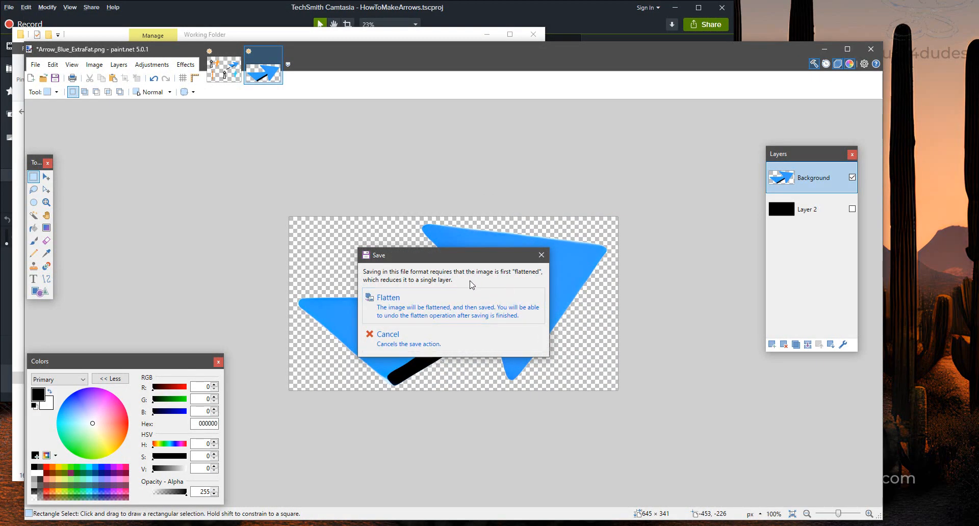
click(448, 304)
- Recolor the blue arrow orange-yellow with Hue / Saturation at hue 180, saturation 152 and lightness 44
click(151, 65)
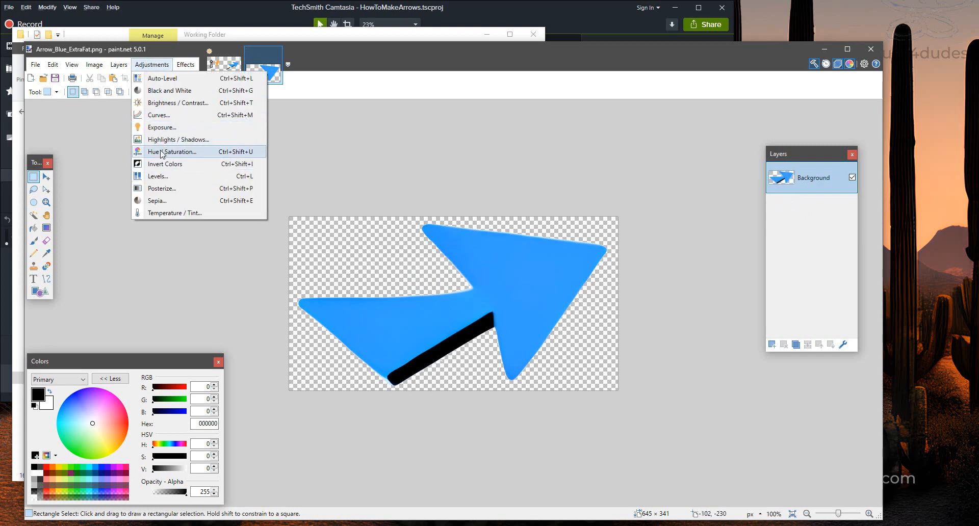
click(163, 151)
drag(451, 225, 188, 115)
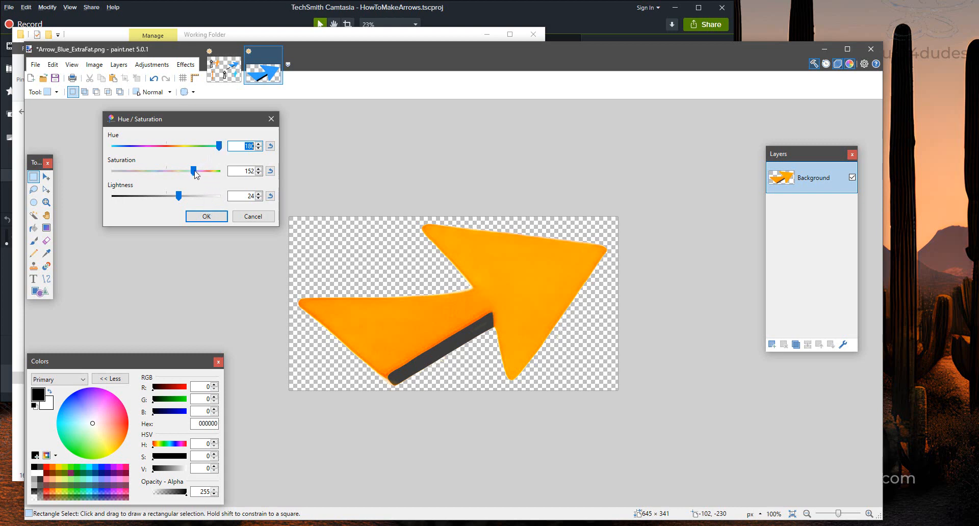
mouse_move(185, 192)
mouse_down()
mouse_move(163, 199)
mouse_move(192, 197)
mouse_up()
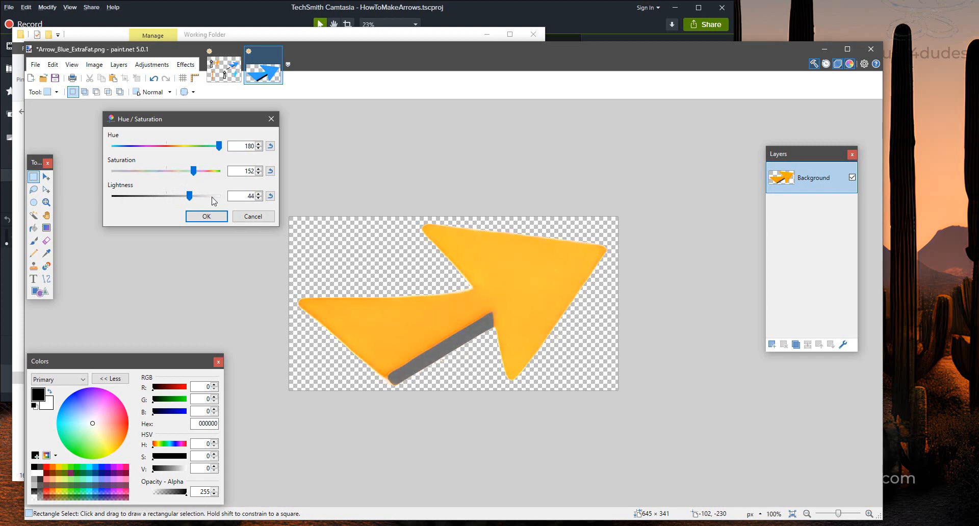
click(207, 217)
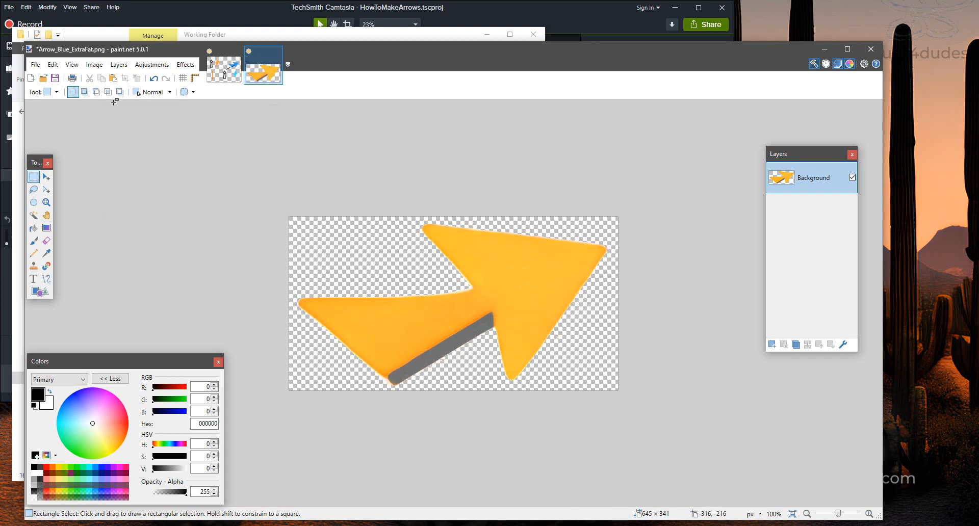
- Save the recolored arrow as a separate PNG named Arrow_OrangeYellow_ExtraFat.png in the Final Arrows folder
click(35, 65)
click(57, 143)
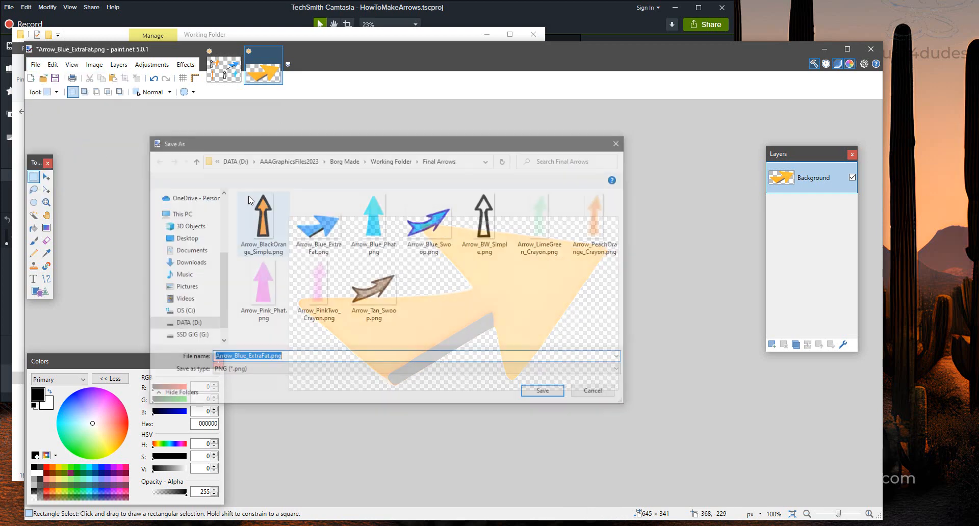
click(245, 358)
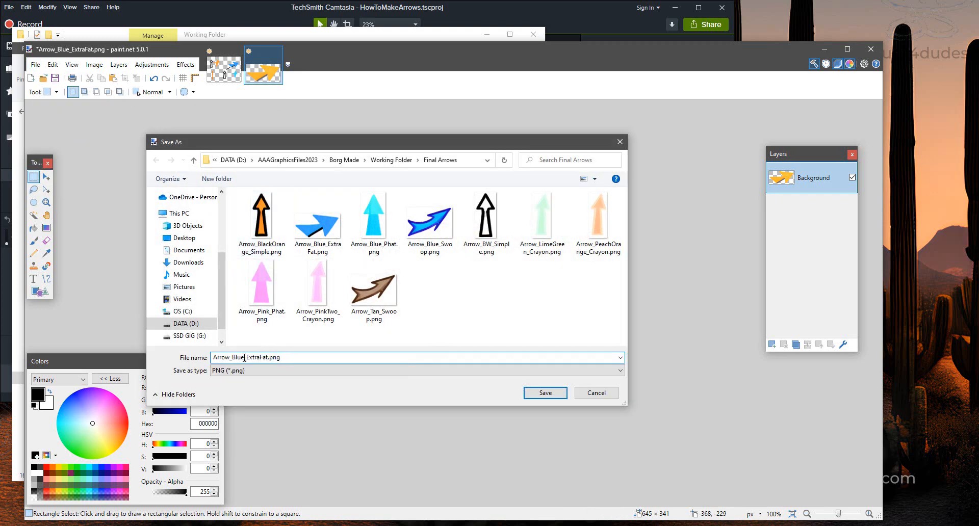
key(BackSpace)
key(BackSpace)
key(BackSpace)
key(BackSpace)
key(BackSpace)
text(Orange)
key(Return)
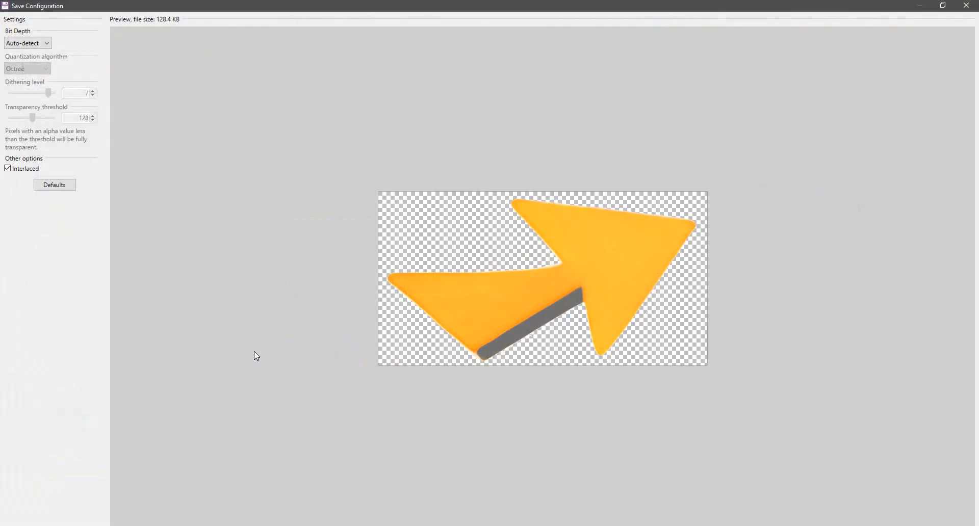
key(Return)
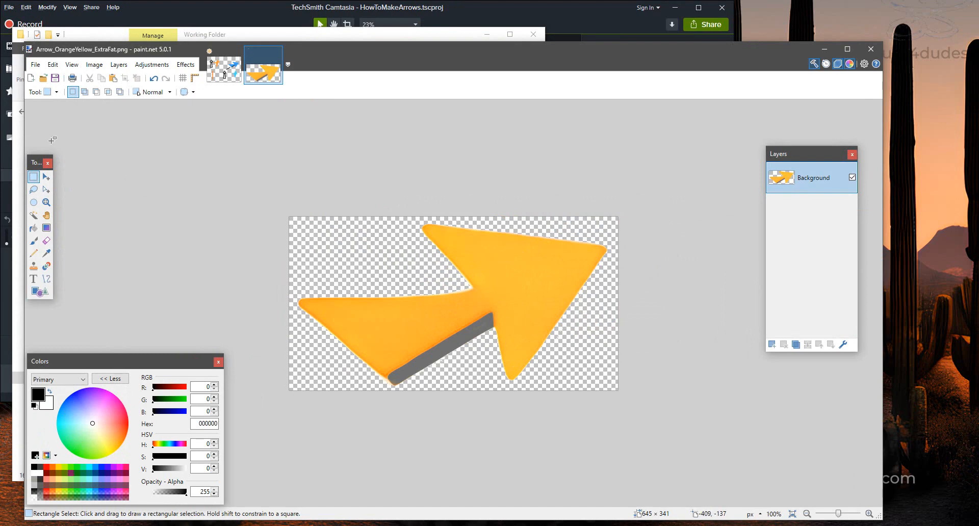
- Close the orange-yellow arrow image and reopen the recent file Arrow_Blue_ExtraFat.png
click(277, 52)
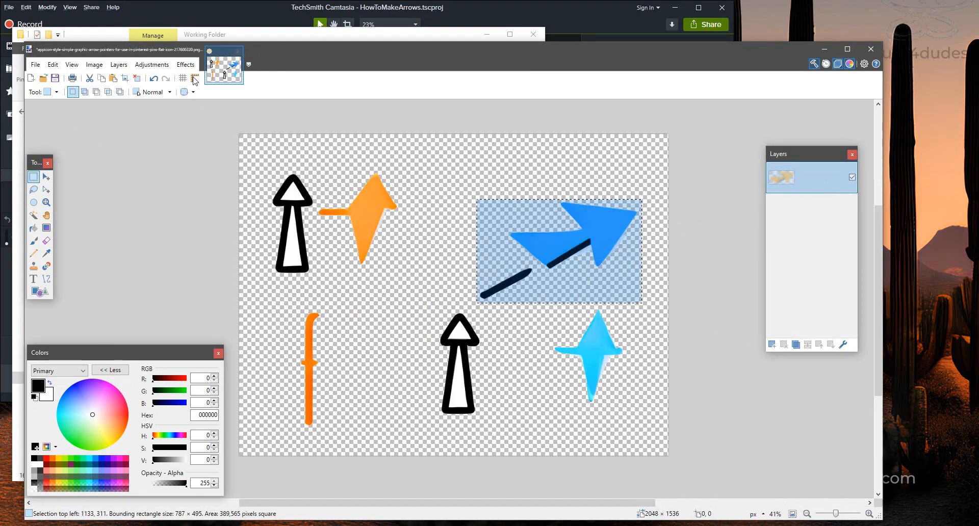
click(35, 65)
mouse_move(56, 105)
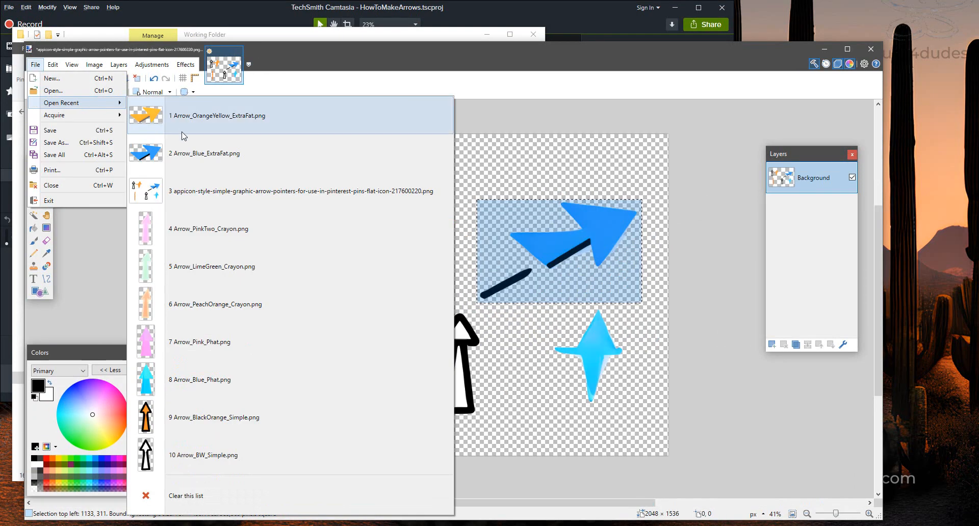
click(184, 152)
- Recolor the reopened blue arrow magenta with Hue / Saturation at hue 63, saturation 152 and lightness 44
click(151, 64)
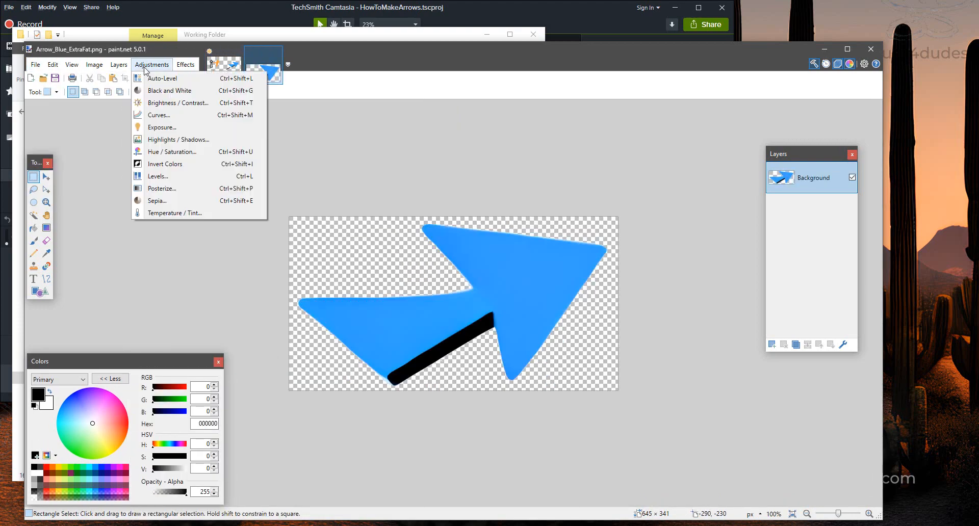
click(160, 152)
drag(501, 229, 214, 157)
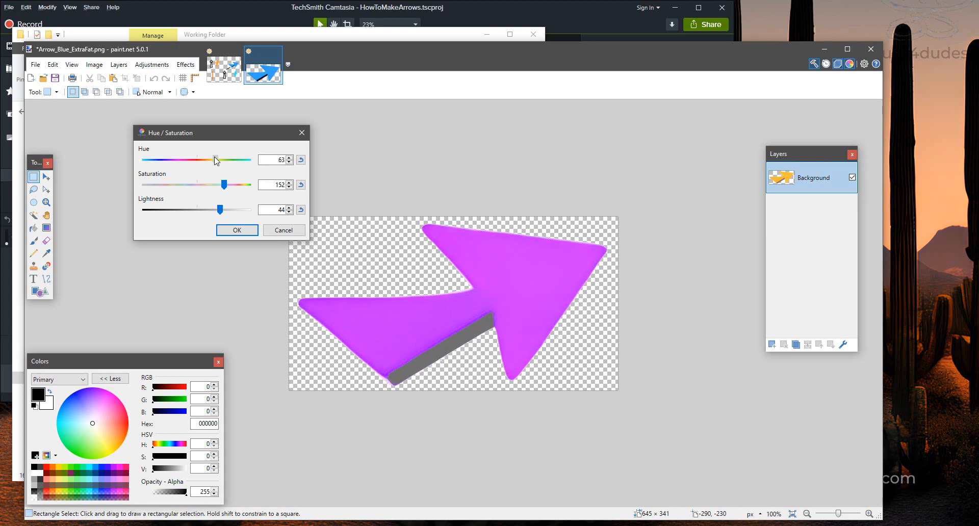
click(234, 230)
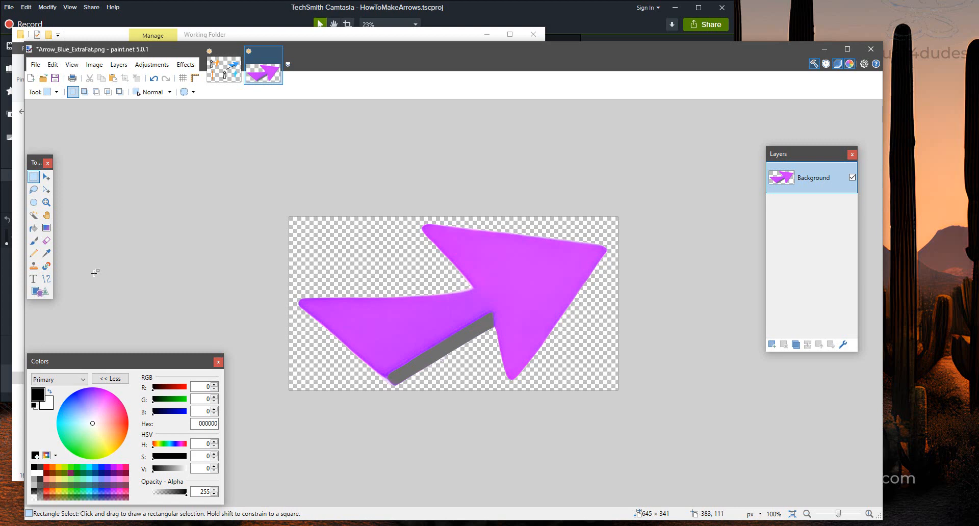
- Save the magenta arrow as a separate PNG named Arrow_Fusia_ExtraFat.png in the Final Arrows folder
click(35, 64)
click(69, 143)
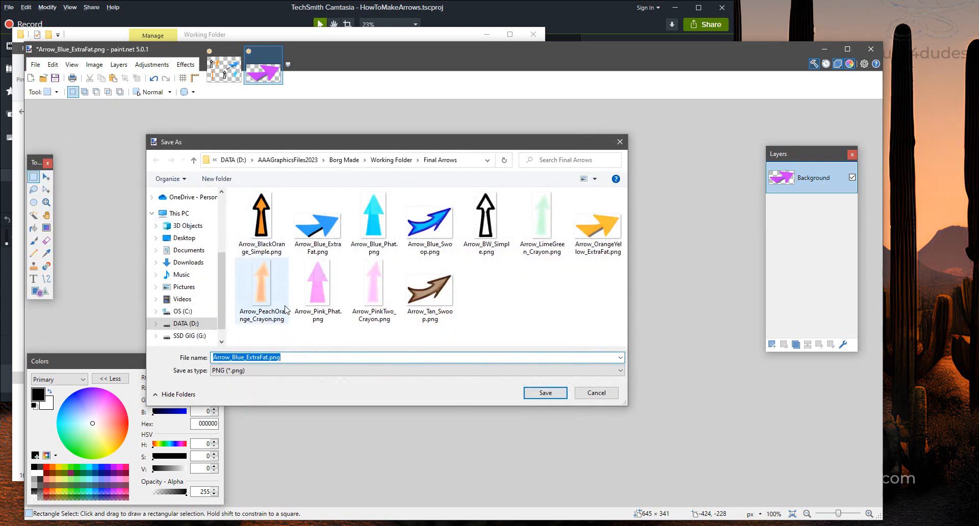
click(254, 358)
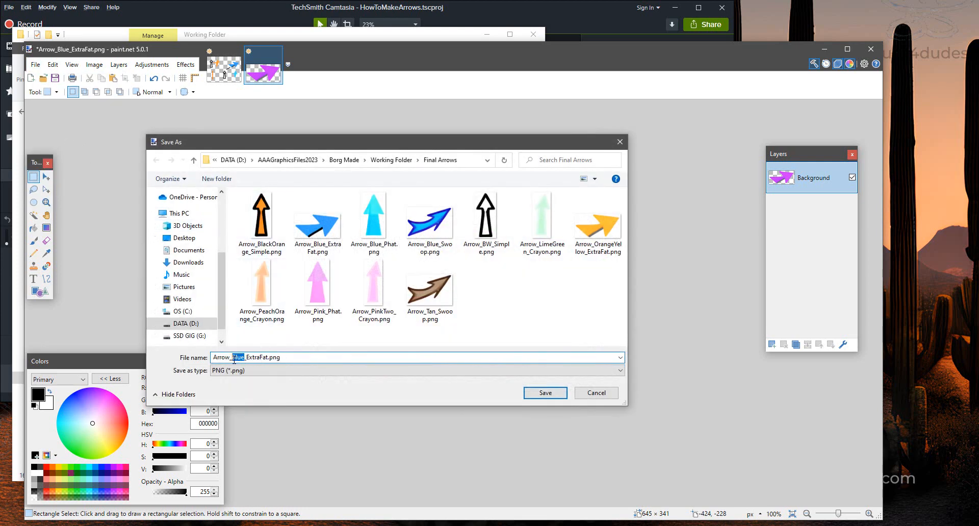
text(Fusia)
click(546, 394)
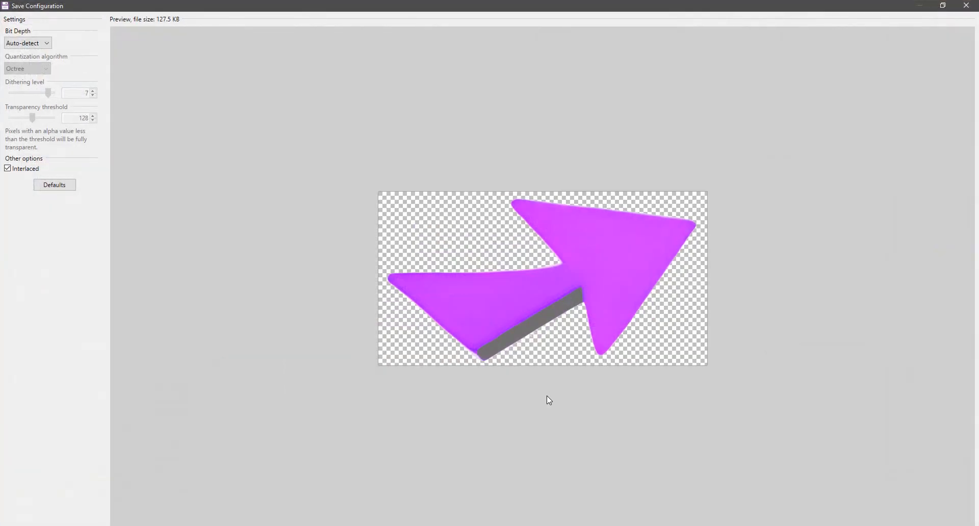
key(Return)
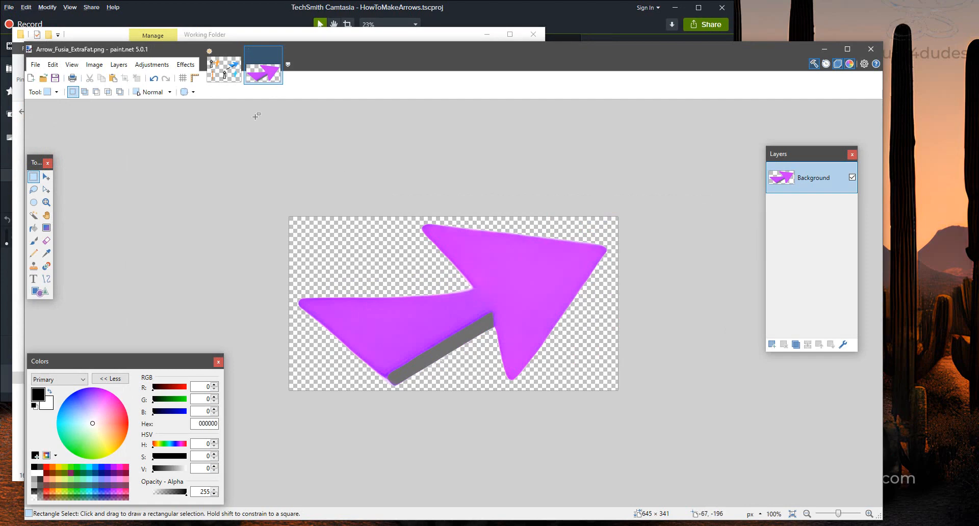
- Close the magenta arrow image, then deselect and close the arrow sheet, discarding its unsaved changes
click(276, 52)
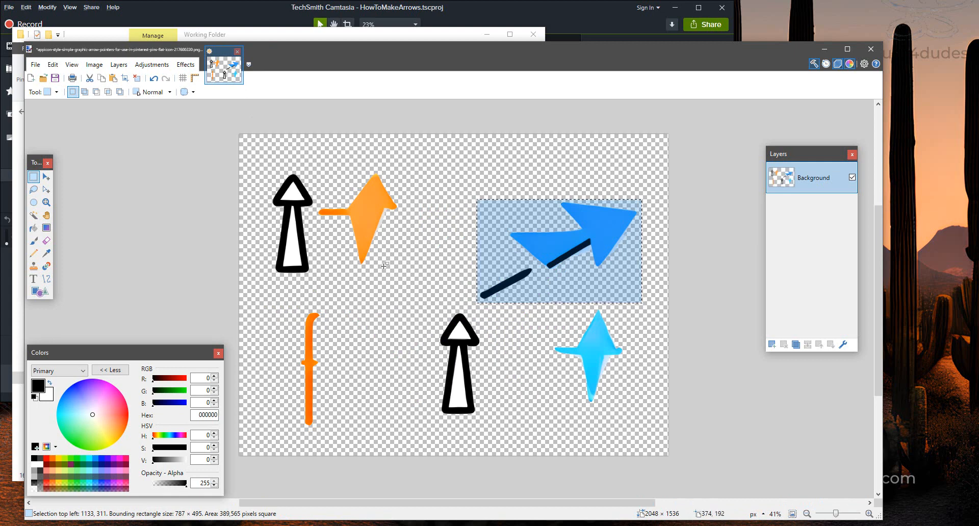
click(396, 309)
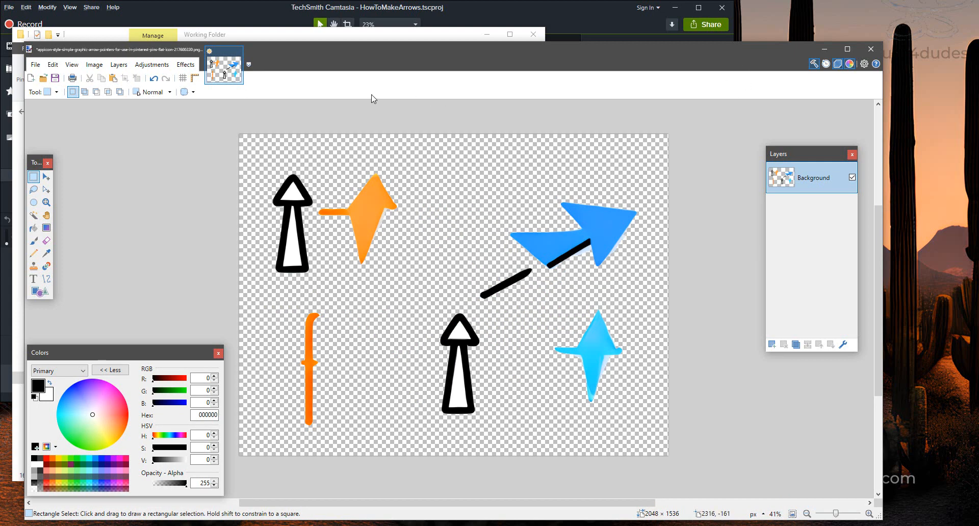
click(237, 52)
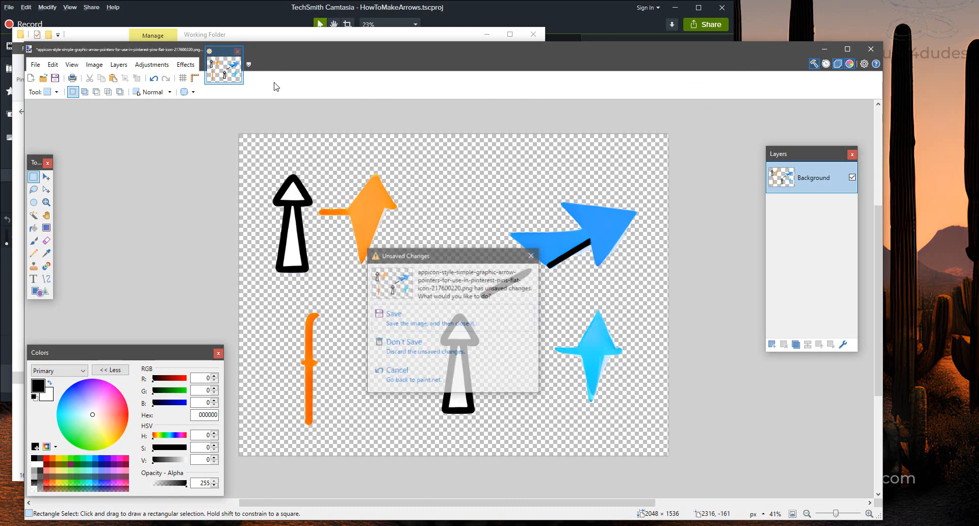
click(410, 339)
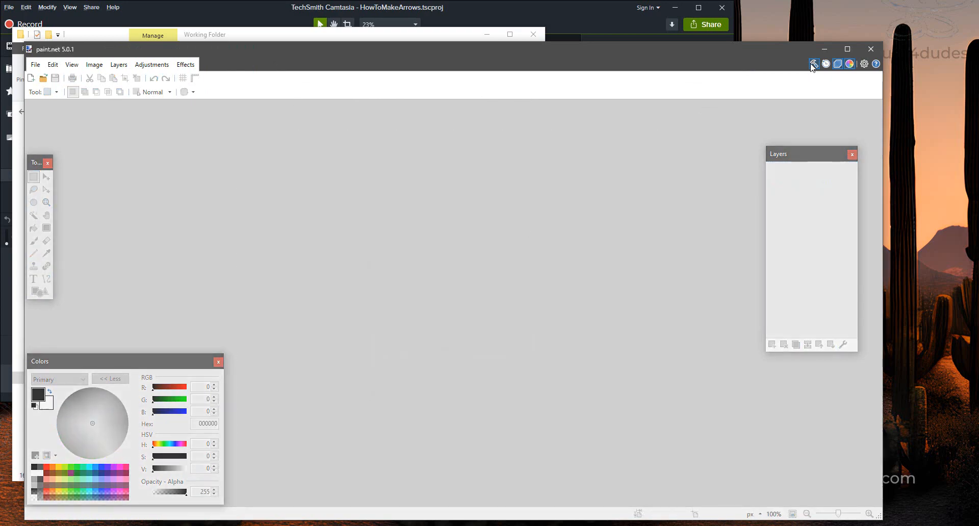
- Switch to the Working Folder in File Explorer and open the arrow sheet ending in 262415155.png with paint.net
key(alt+Tab)
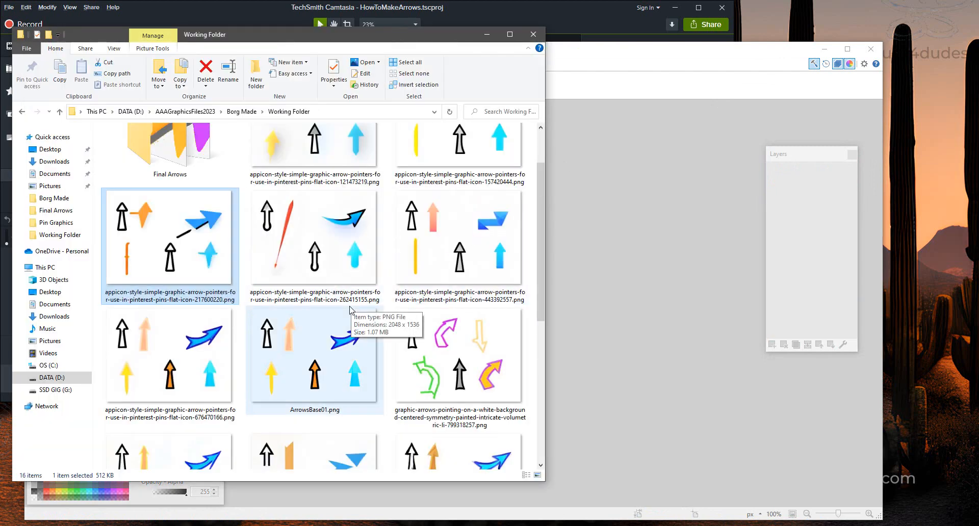
click(350, 239)
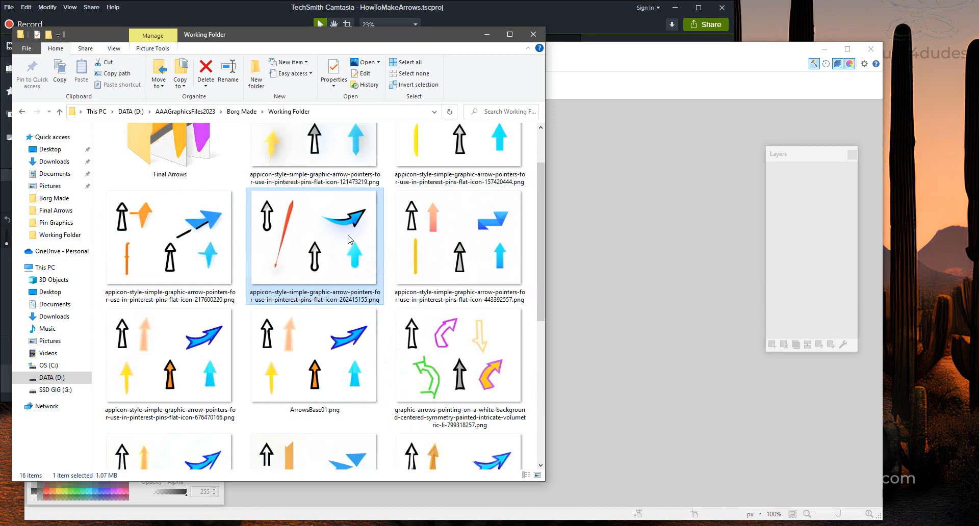
right_click(349, 237)
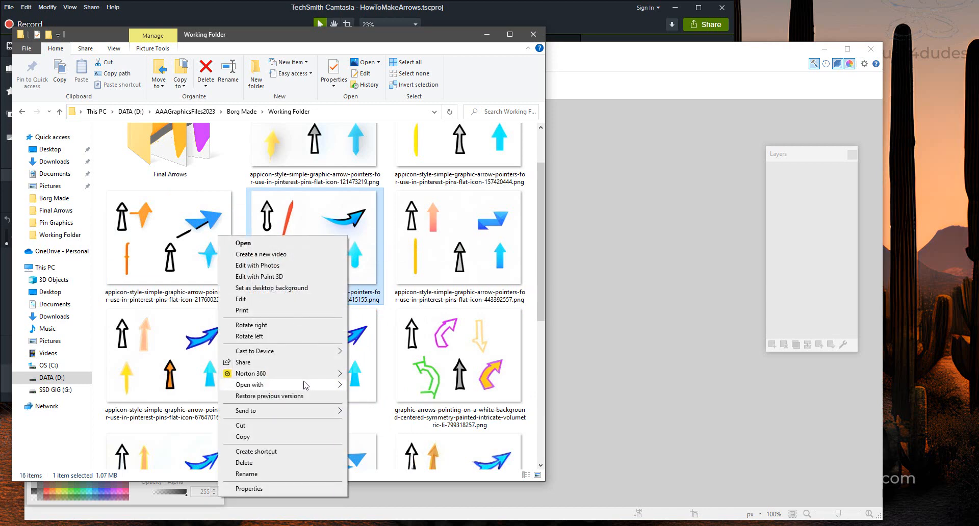
mouse_move(324, 385)
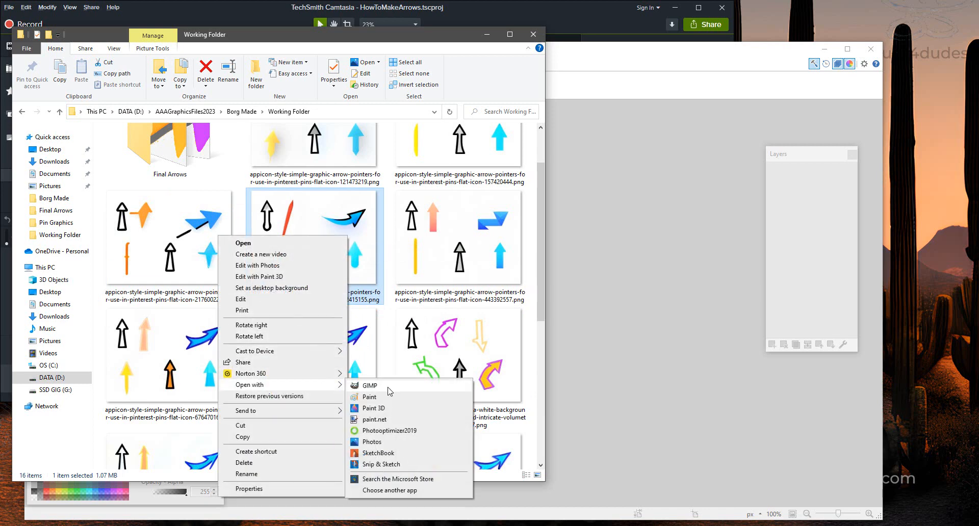
click(375, 419)
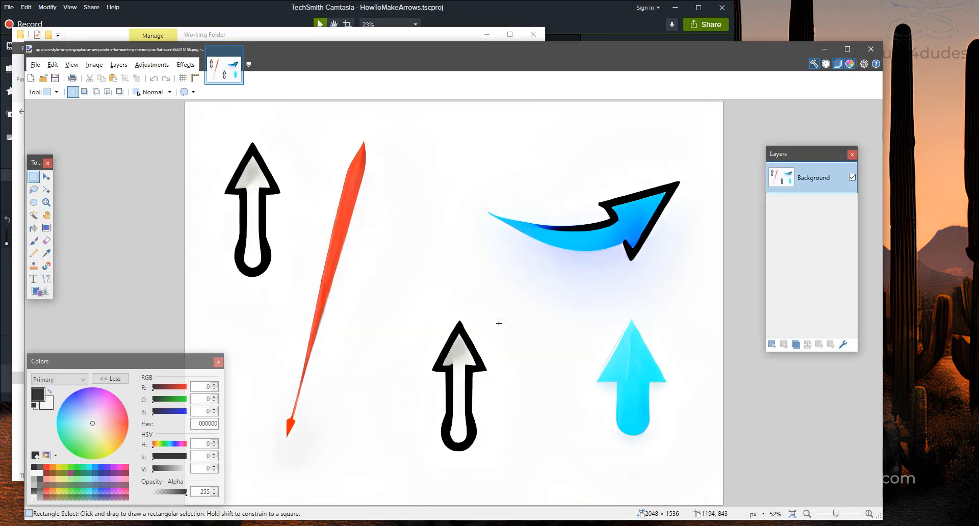
- Select the sheet's white background with the Magic Wand at 60% tolerance and delete it
click(34, 214)
click(363, 291)
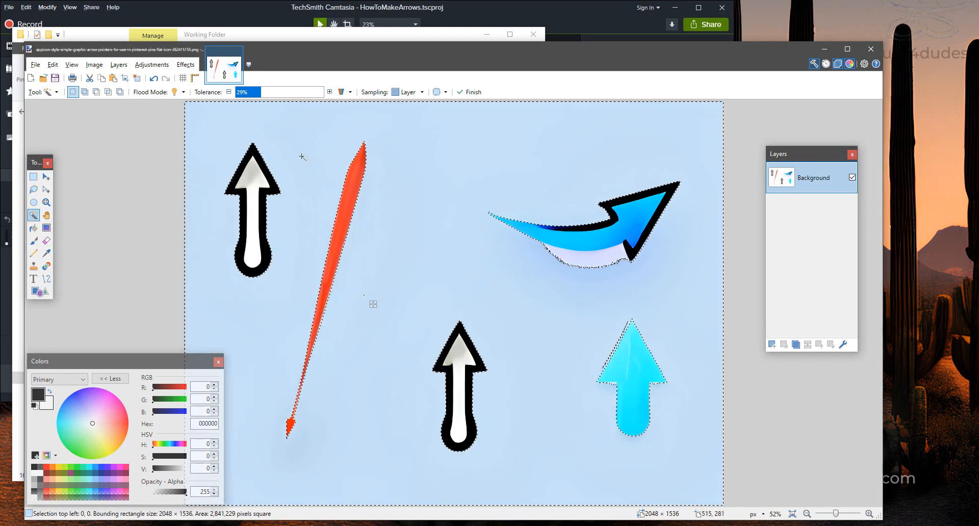
drag(254, 97, 246, 96)
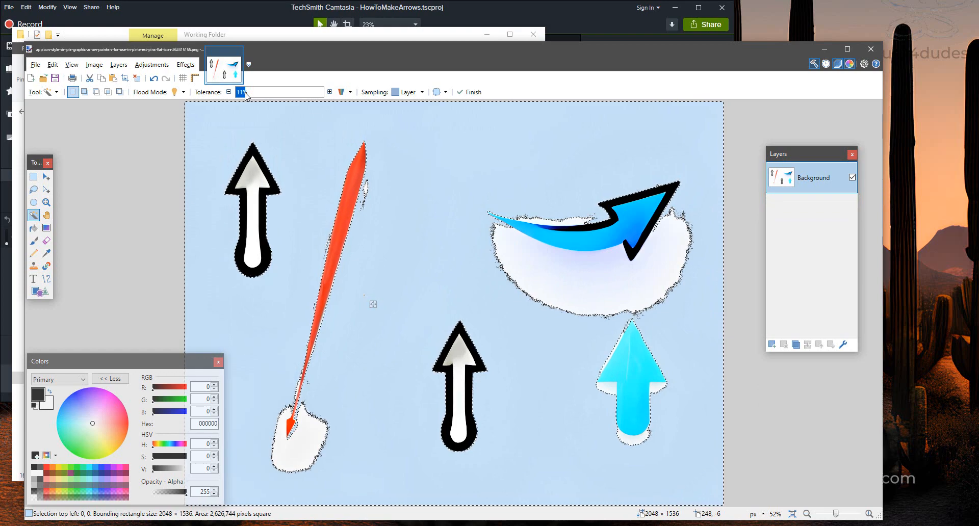
drag(246, 96, 286, 94)
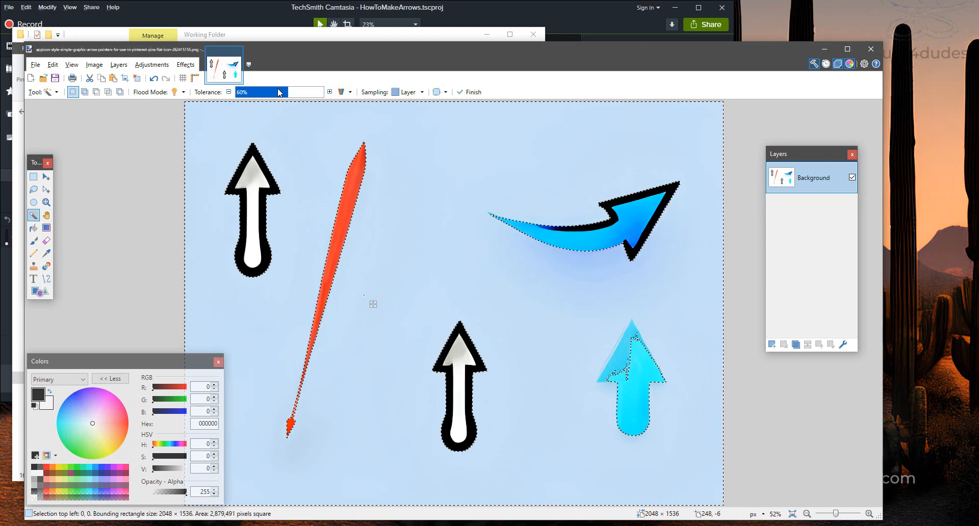
key(Delete)
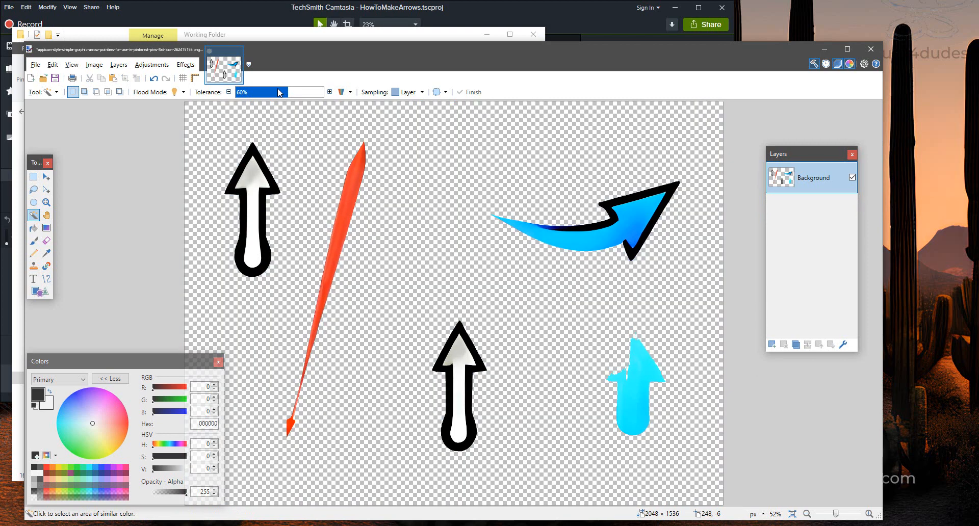
- Select a rectangle around the blue black-outlined swoosh arrow and copy it into a new 771 × 338 image
click(40, 176)
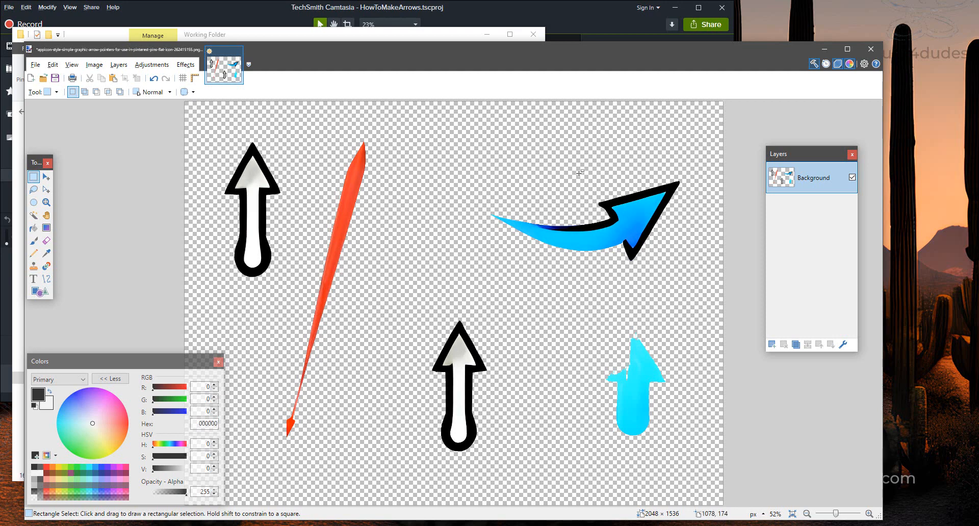
drag(688, 175, 485, 265)
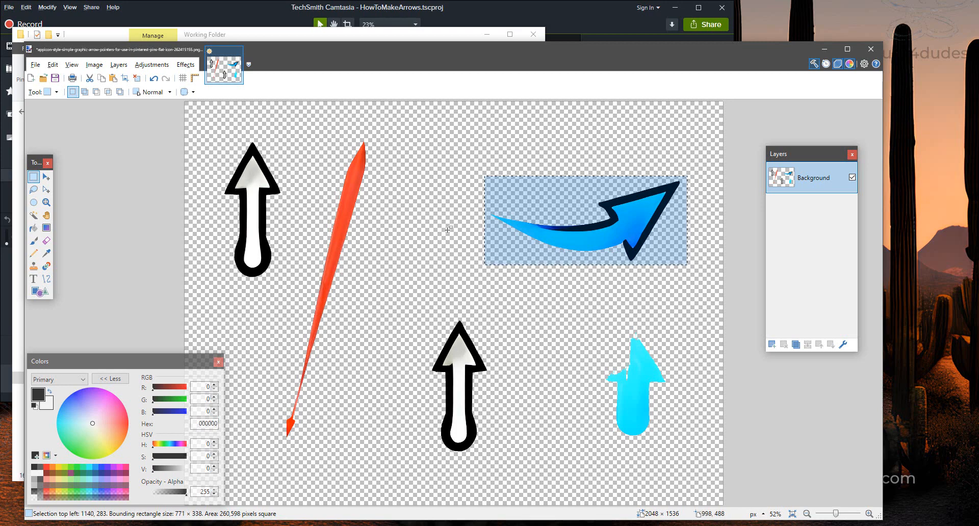
click(36, 64)
click(44, 78)
click(449, 349)
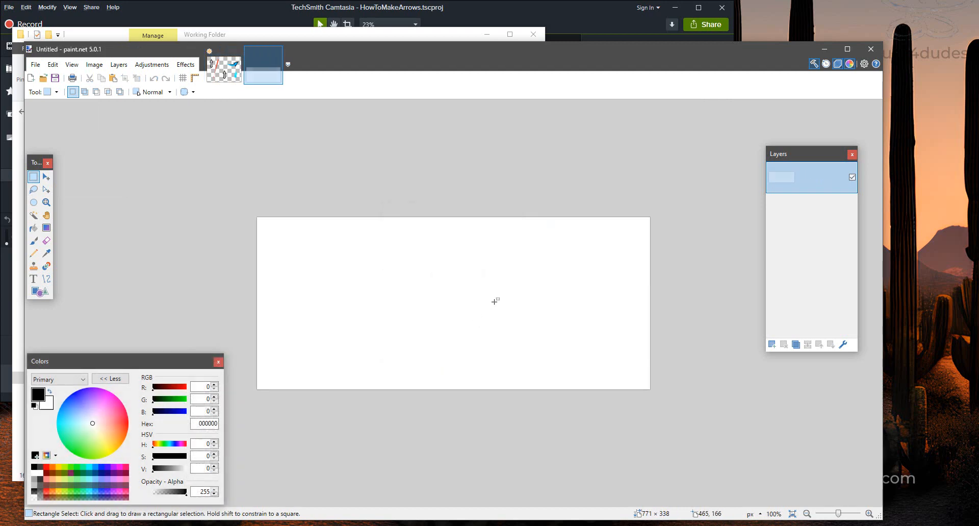
key(ctrl+v)
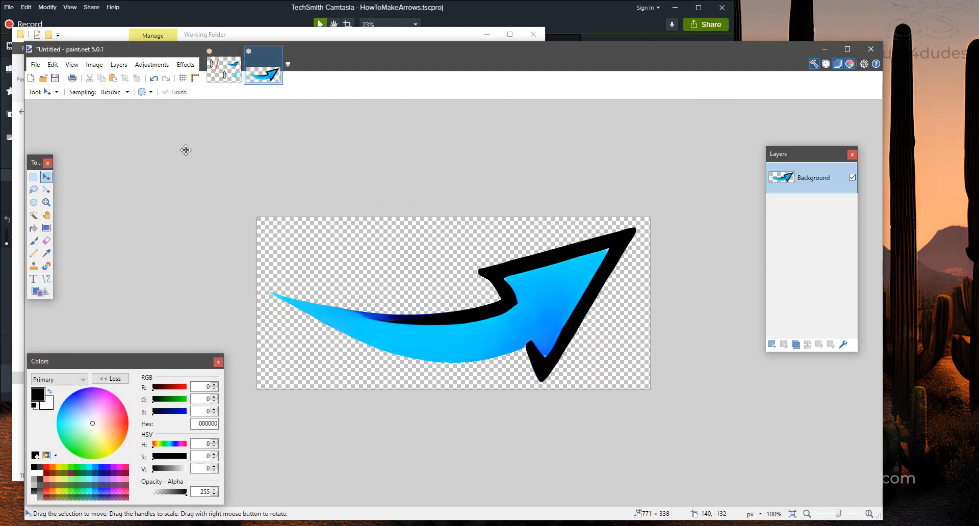
- Save the blue swoosh arrow as a PNG named Arrow_Blue_TailSwoop.png in the Final Arrows folder
click(36, 64)
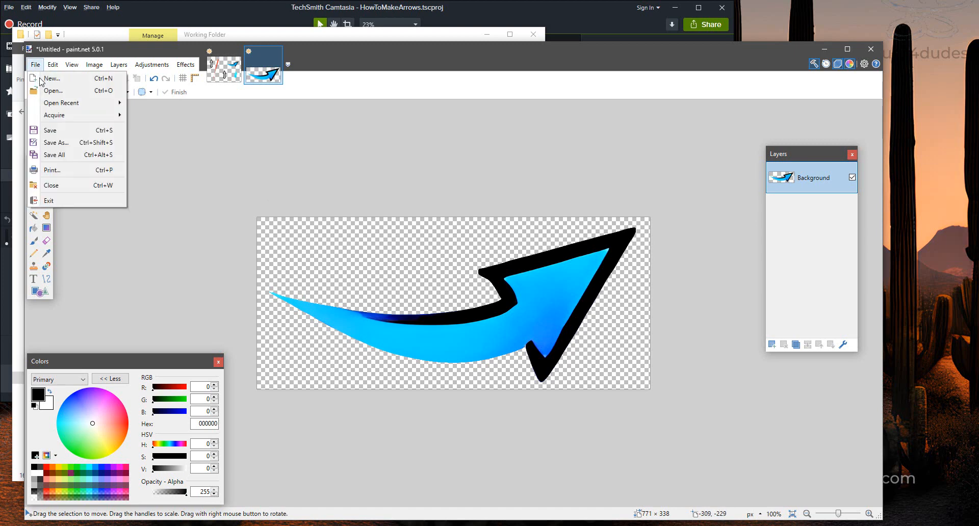
click(65, 143)
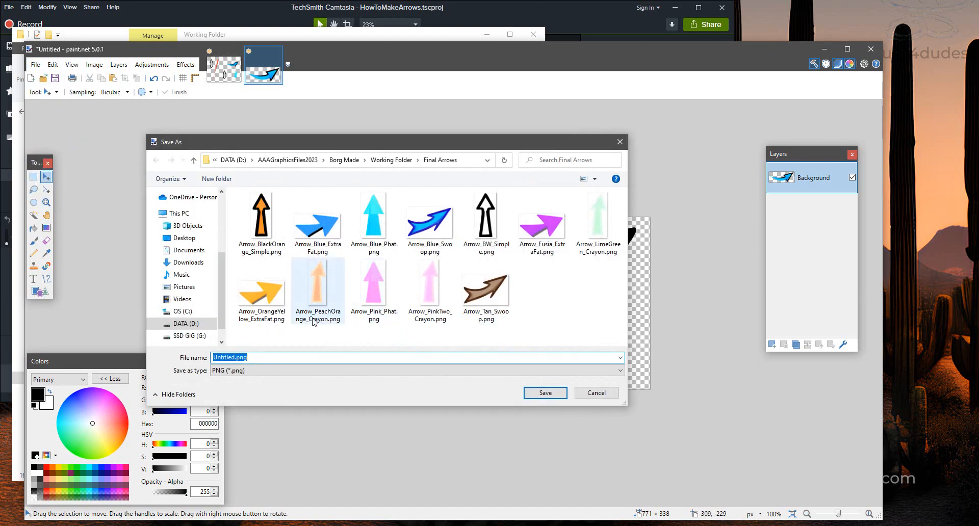
click(483, 317)
click(260, 357)
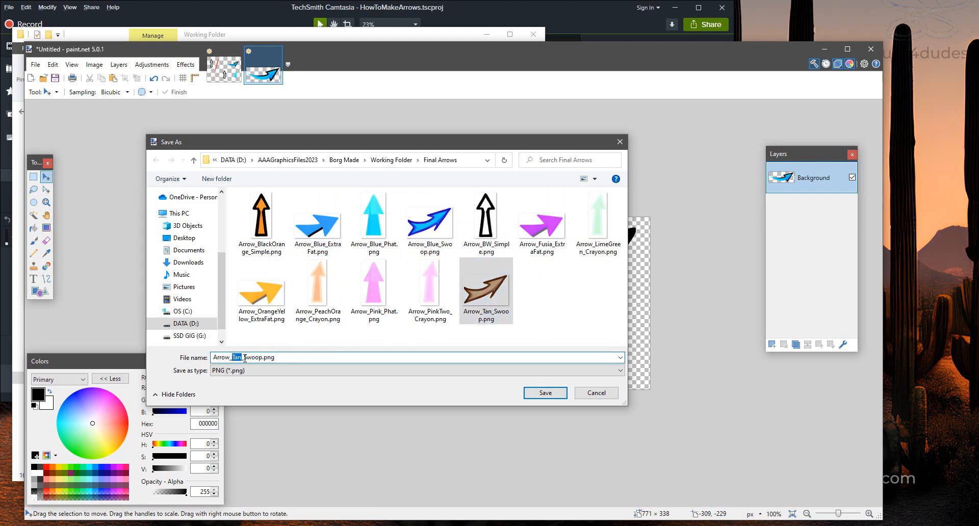
text(Blue_)
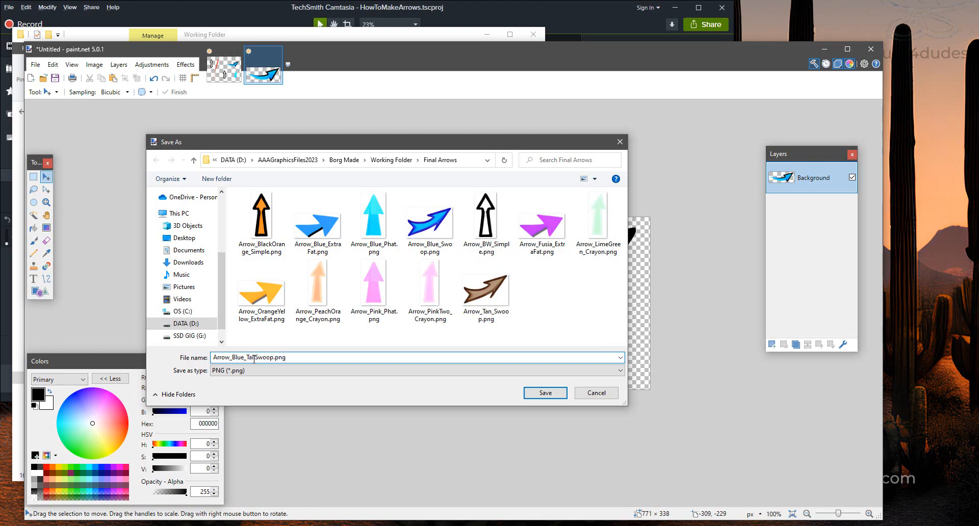
key(Return)
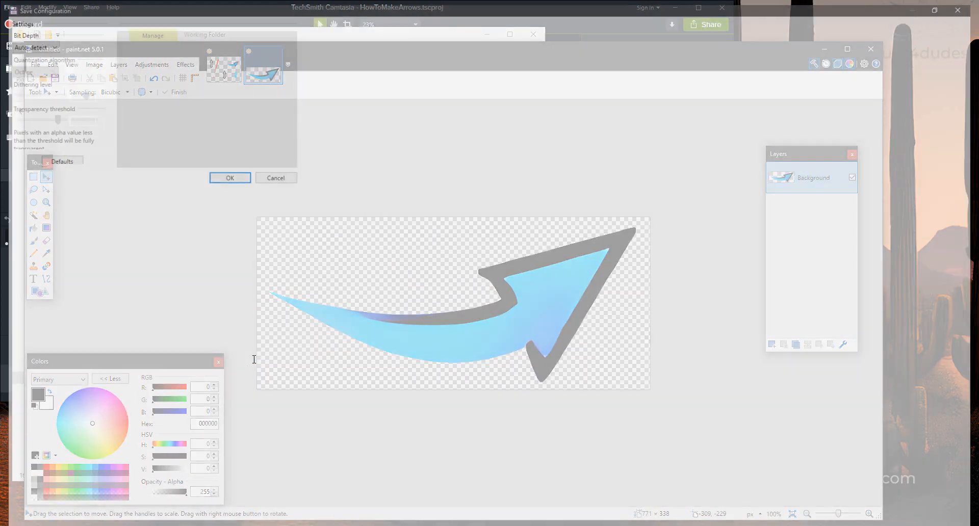
key(Return)
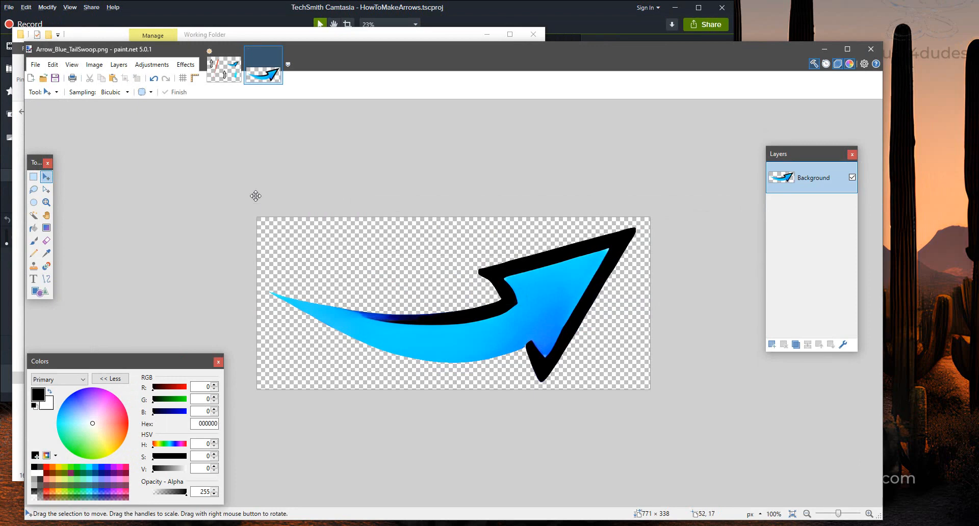
click(151, 64)
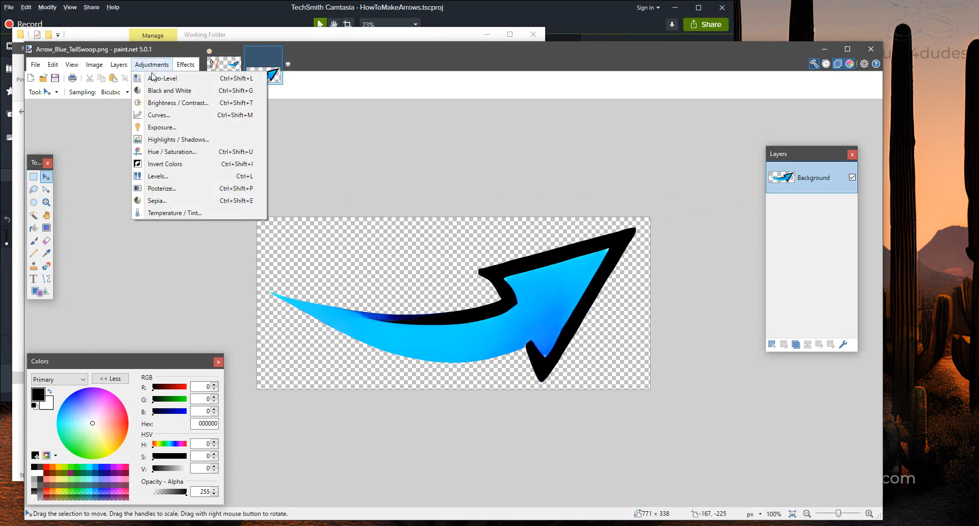
click(160, 153)
drag(396, 228, 147, 127)
drag(193, 153, 129, 163)
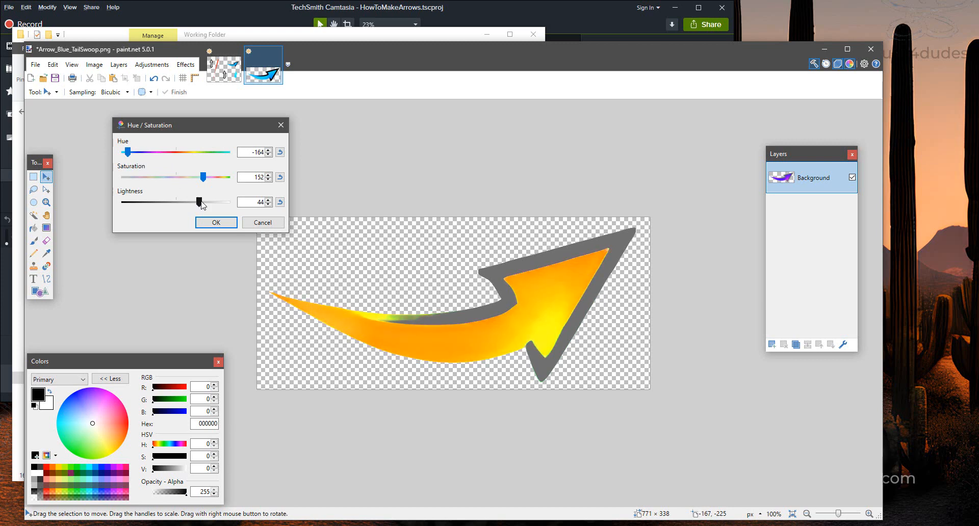
key(Escape)
click(152, 64)
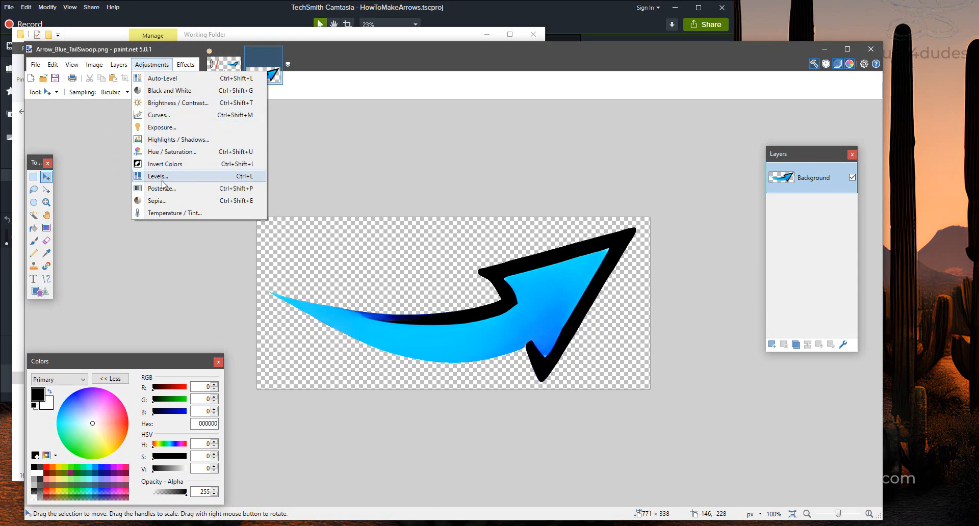
click(164, 200)
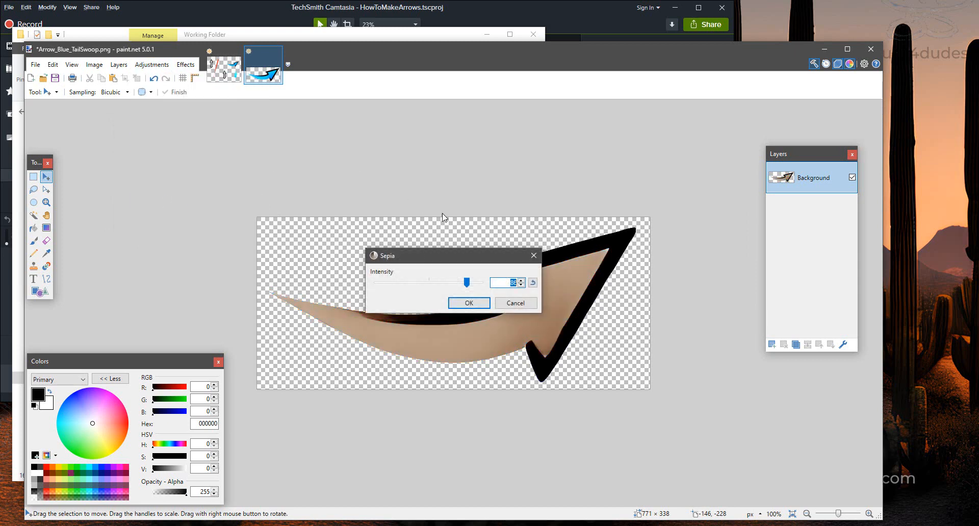
drag(436, 262, 238, 122)
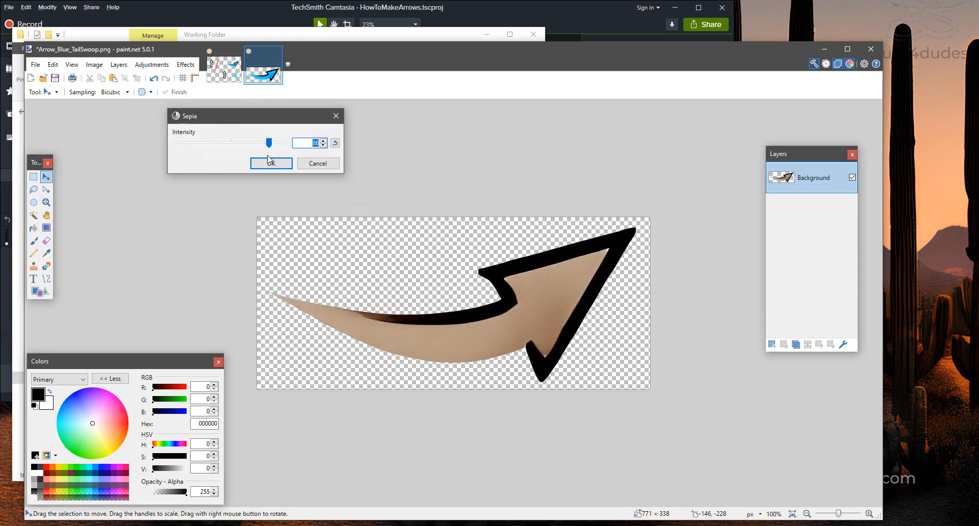
click(318, 165)
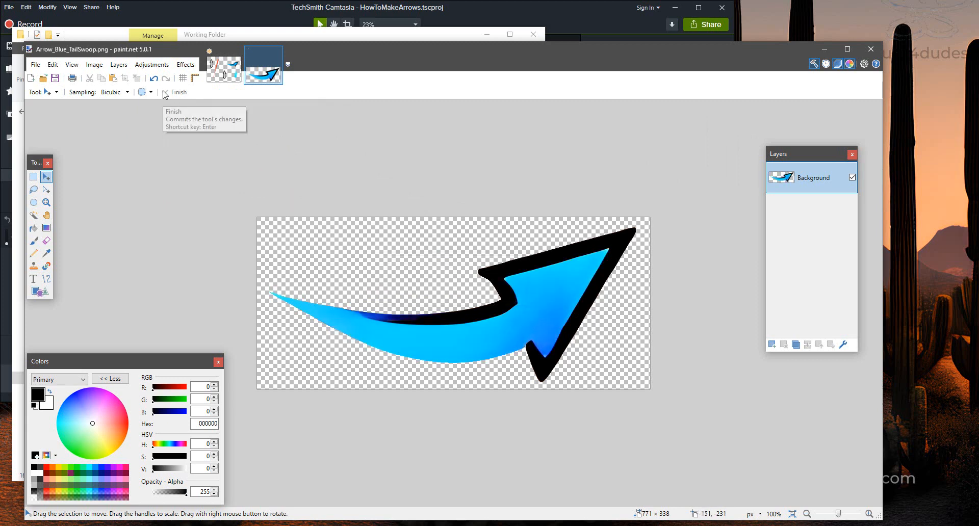
- Recolor the swoosh arrow tan by applying the Sepia adjustment with a raised intensity
click(151, 65)
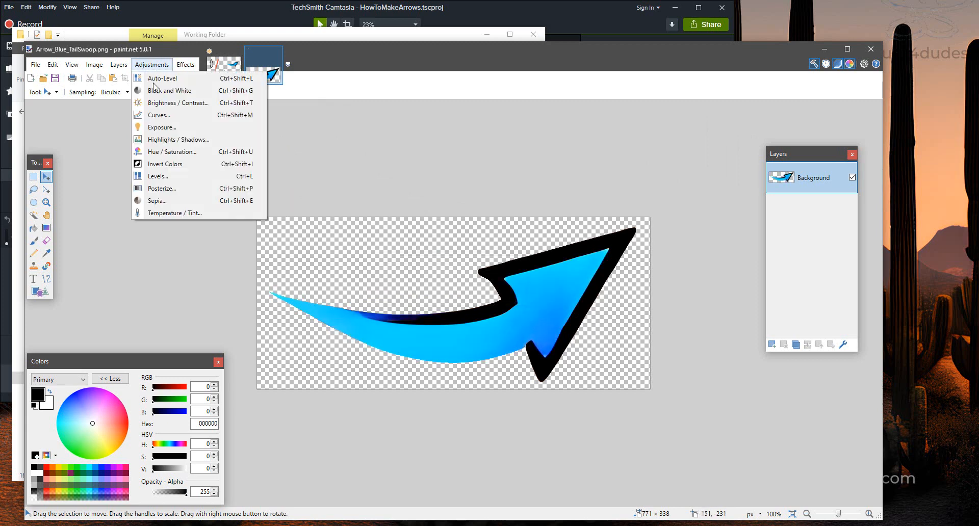
click(178, 200)
drag(445, 254, 167, 109)
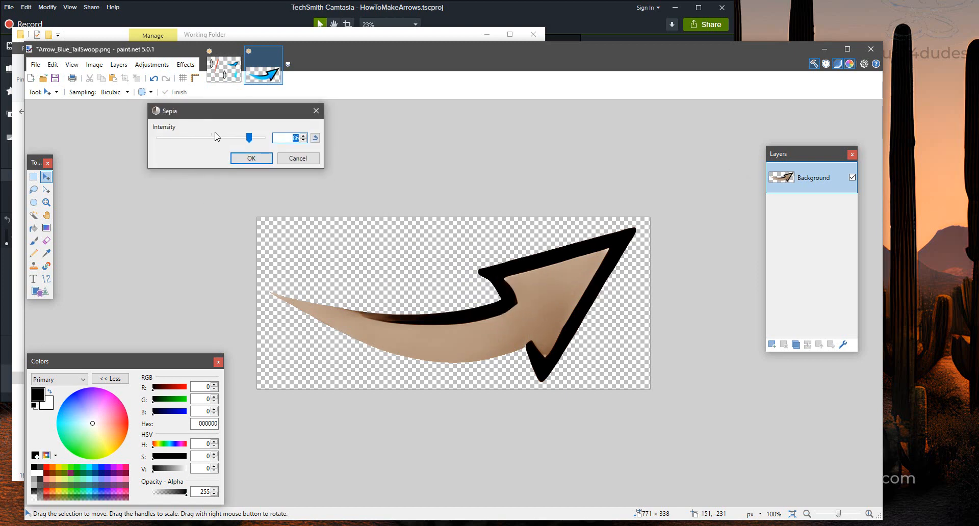
mouse_move(246, 137)
mouse_down()
mouse_move(260, 138)
mouse_move(177, 136)
mouse_move(262, 138)
mouse_up()
click(252, 158)
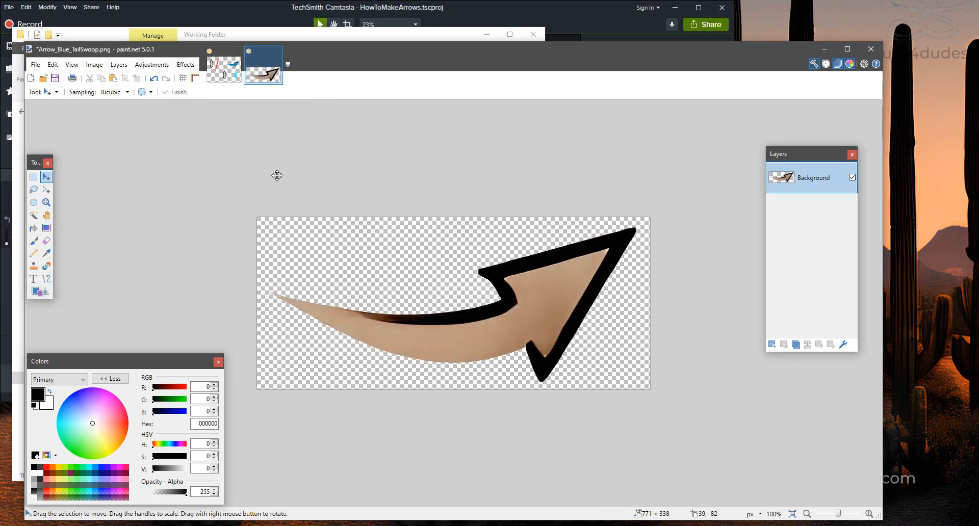
- Save the tan arrow as a separate PNG named Arrow_Tan_TailSwoop.png in the Final Arrows folder and close its image
click(36, 65)
click(56, 146)
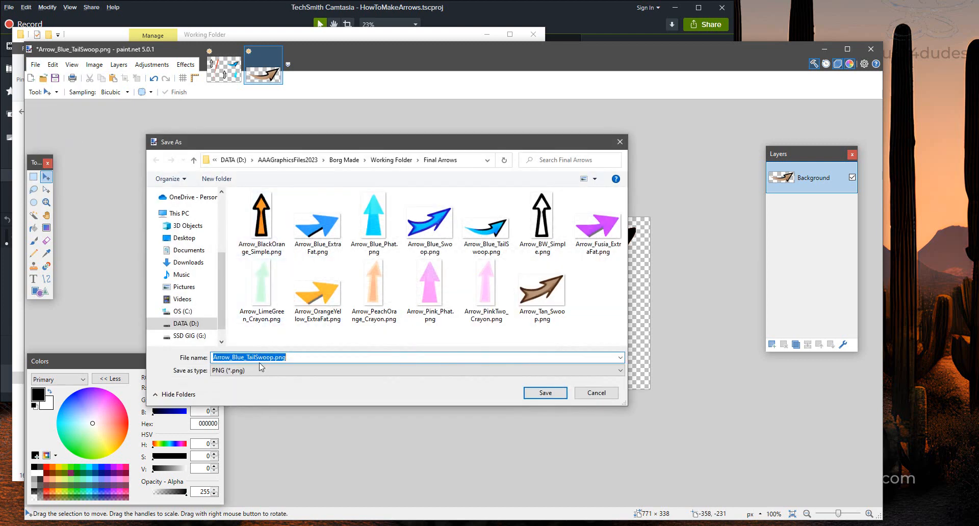
click(246, 357)
key(BackSpace)
key(BackSpace)
key(BackSpace)
key(BackSpace)
text(Tan)
key(Return)
key(Return)
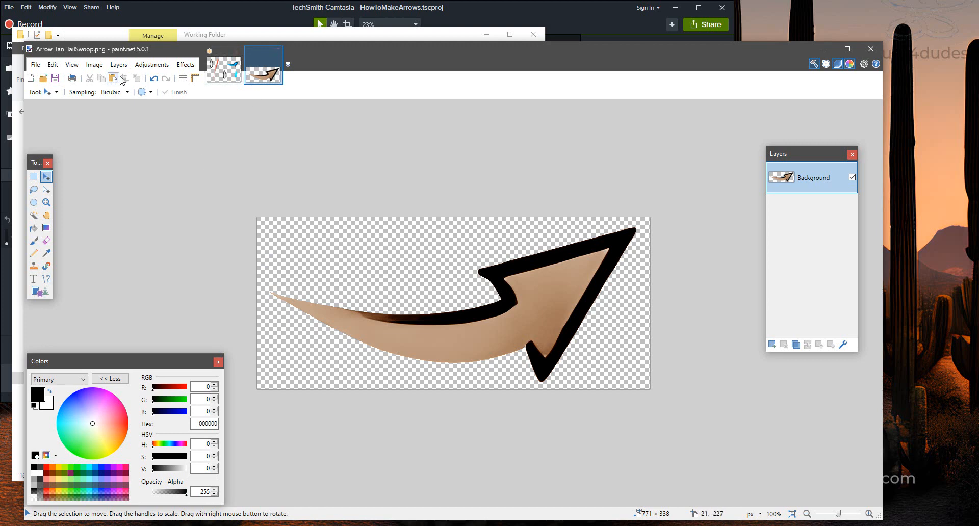
click(276, 52)
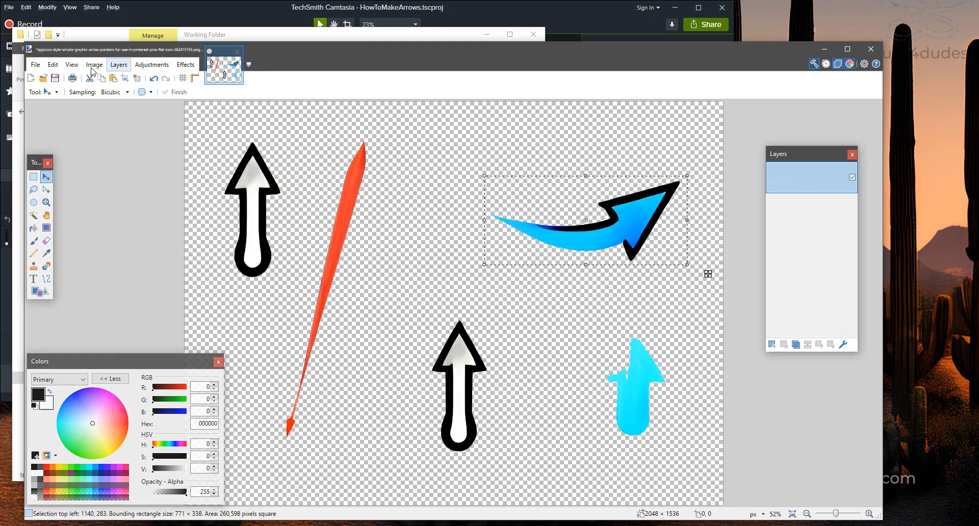
- Reopen the recent file Arrow_Blue_TailSwoop.png and invert its colors
click(35, 64)
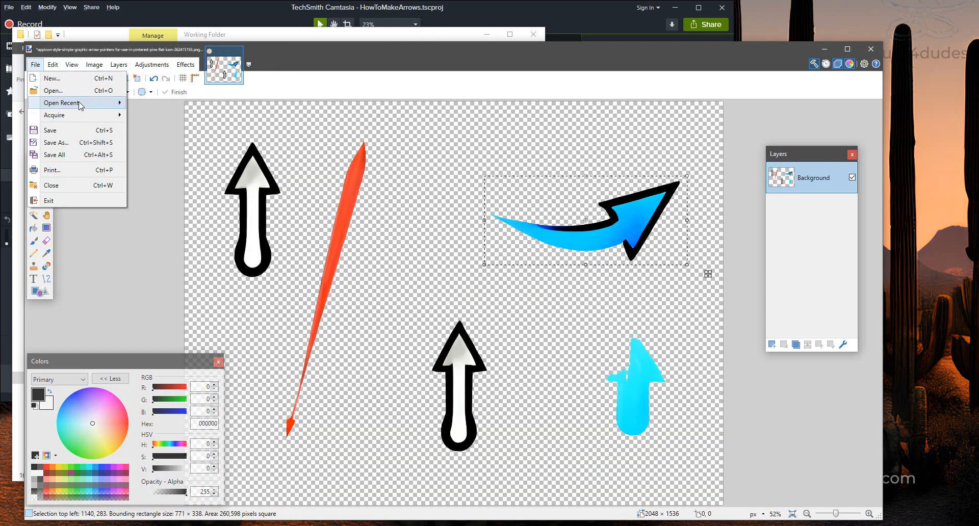
mouse_move(79, 104)
click(195, 149)
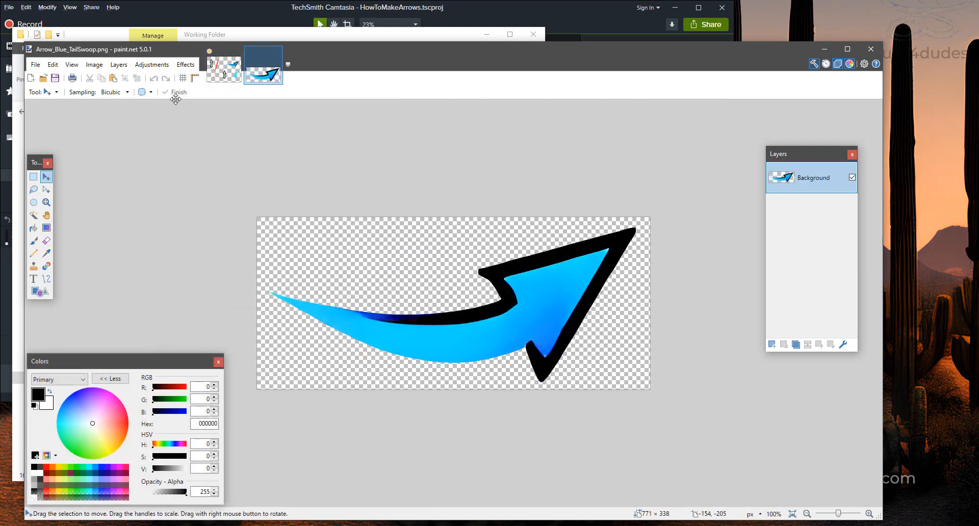
click(152, 64)
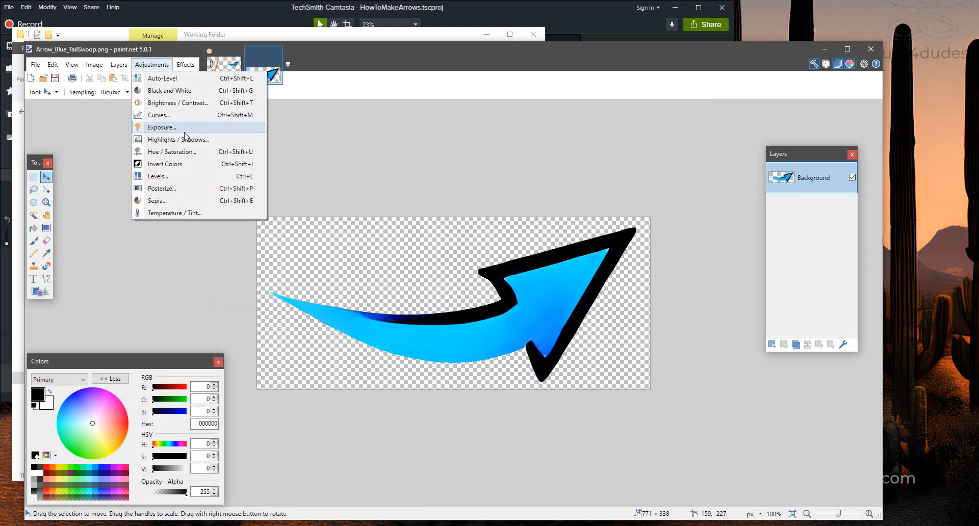
click(185, 164)
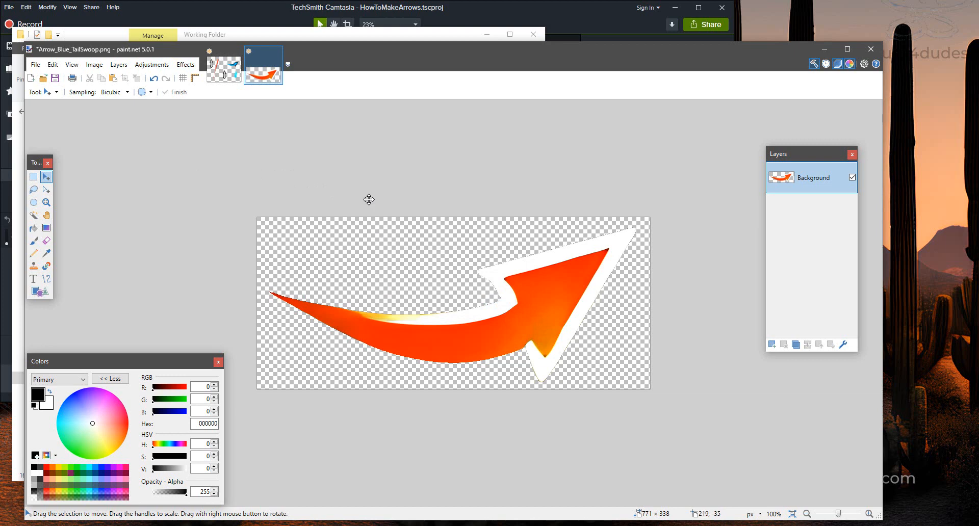
- Turn the inverted swoosh arrow solid white with a Hue / Saturation adjustment of hue 75, saturation 0 and lightness 100
click(152, 64)
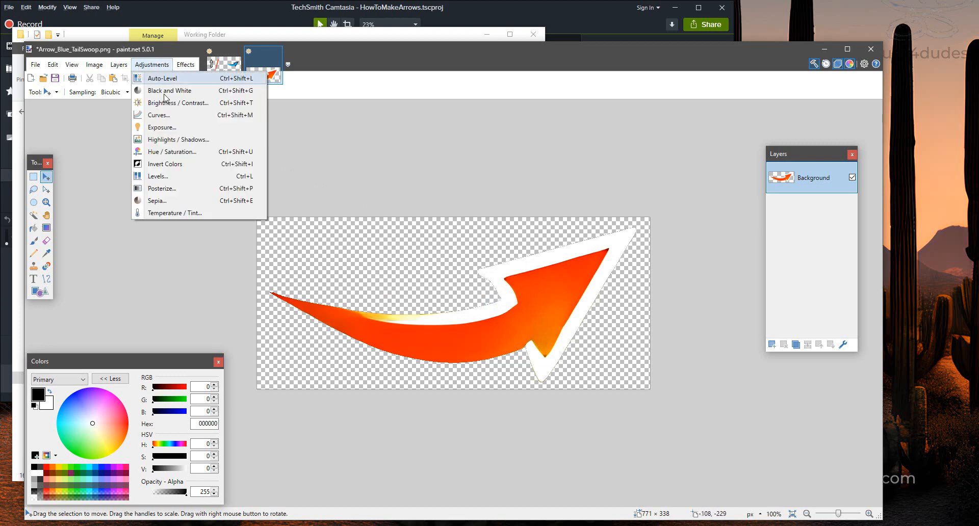
click(166, 152)
drag(396, 235, 162, 124)
drag(215, 150, 258, 205)
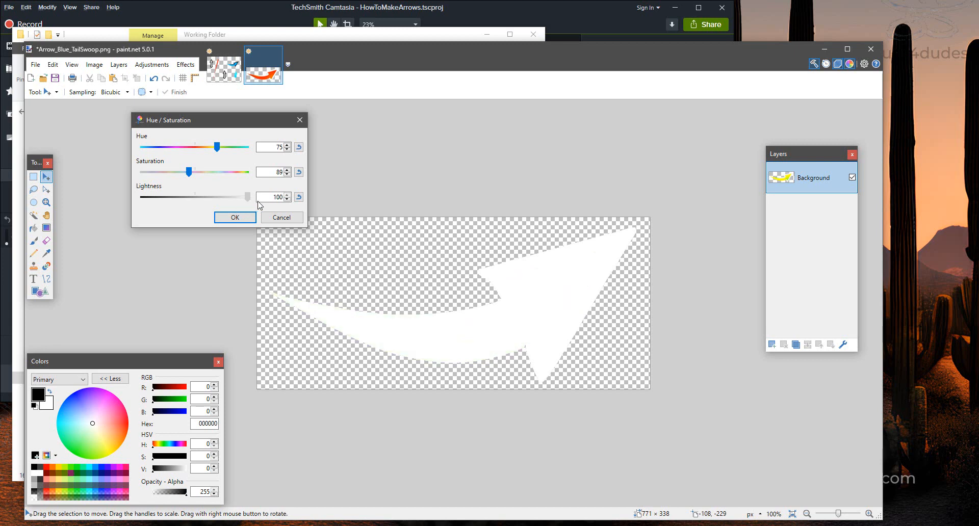
drag(259, 204, 259, 204)
drag(197, 174, 105, 162)
click(226, 217)
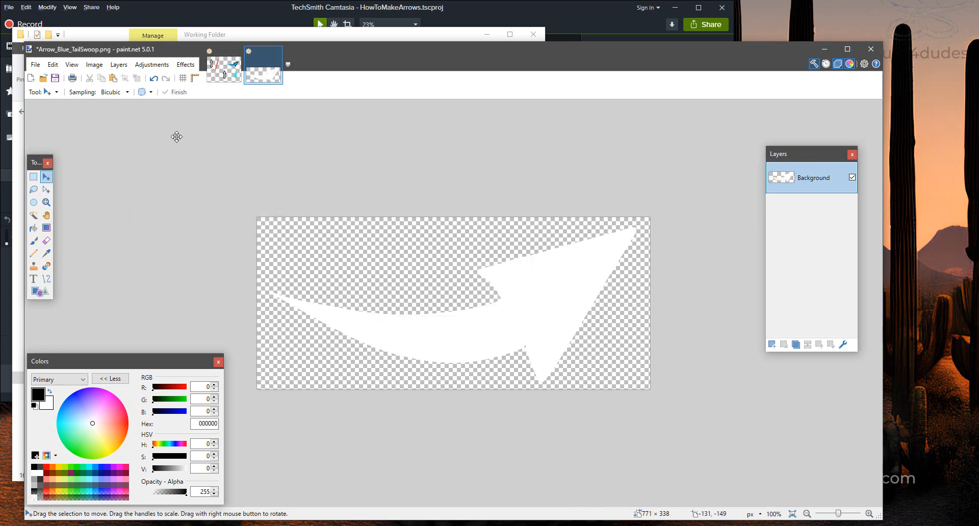
- Save the white arrow as a separate PNG named Arrow_White_TailSwoop.png in the Final Arrows folder and close its image
click(35, 64)
click(51, 143)
click(274, 358)
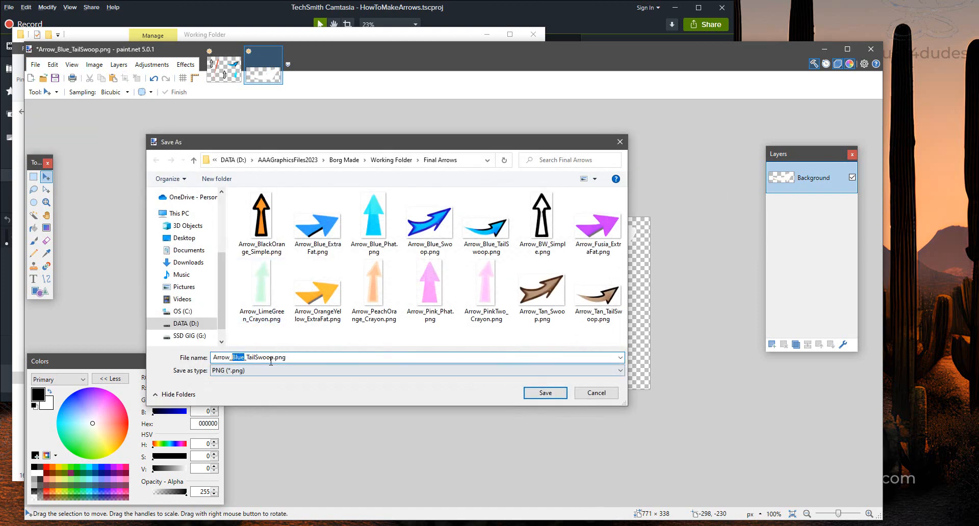
text(White)
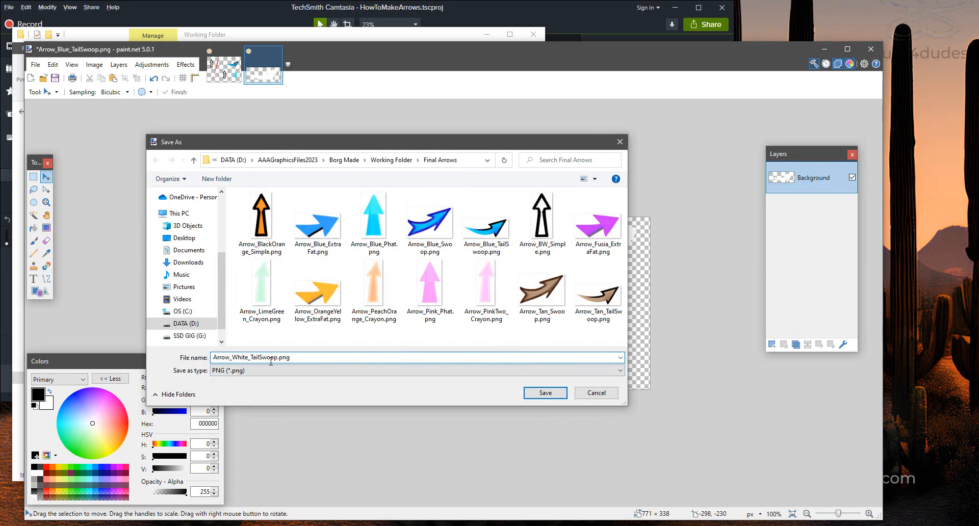
key(Return)
key(Return)
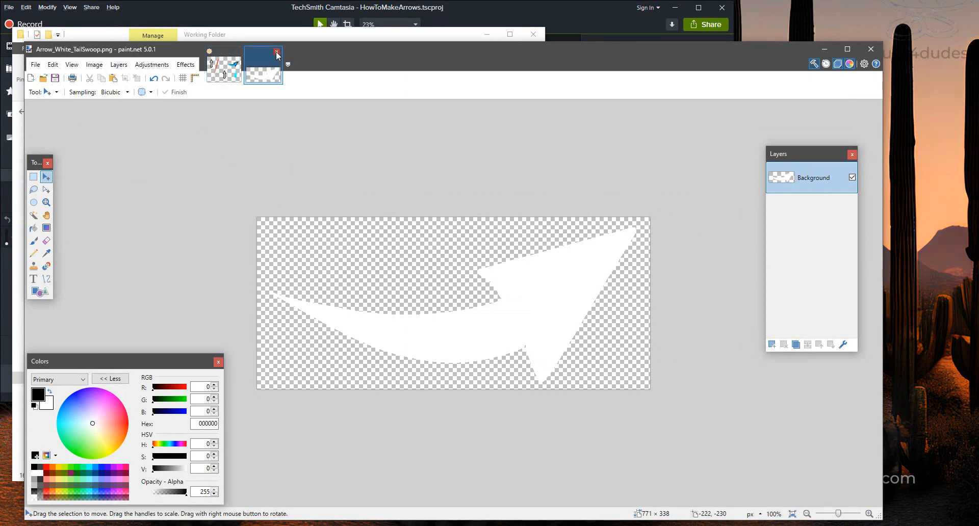
click(276, 51)
- Open Arrow_Blue_TailSwoop.png again from the recent files and apply Invert Colors to it
click(35, 64)
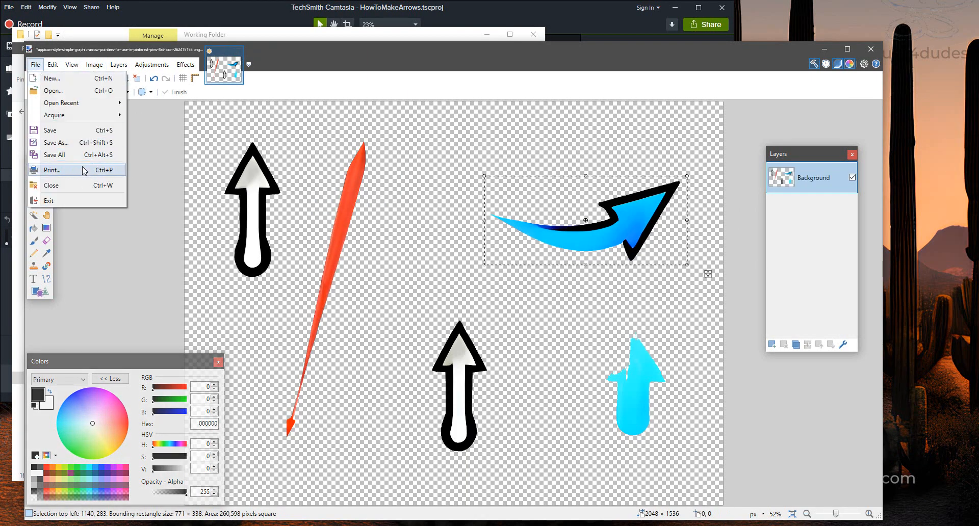
mouse_move(99, 104)
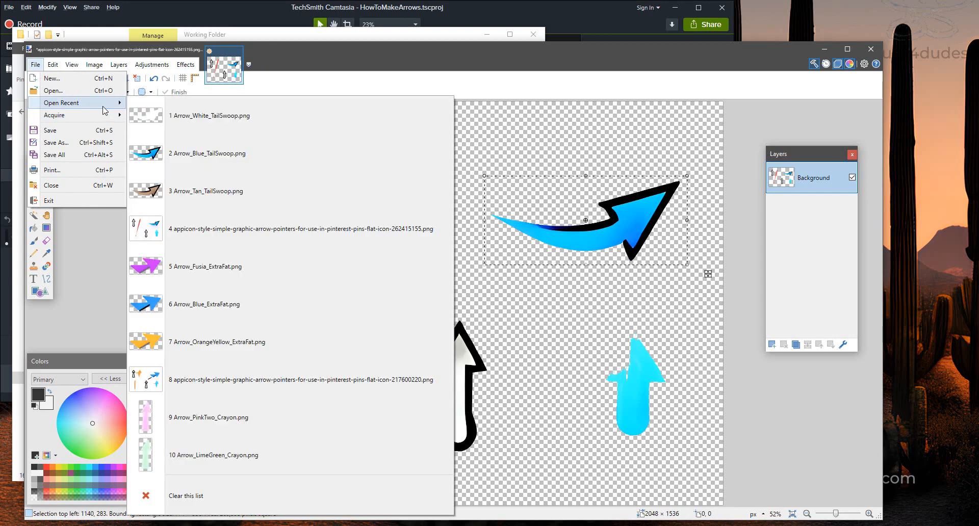
click(182, 149)
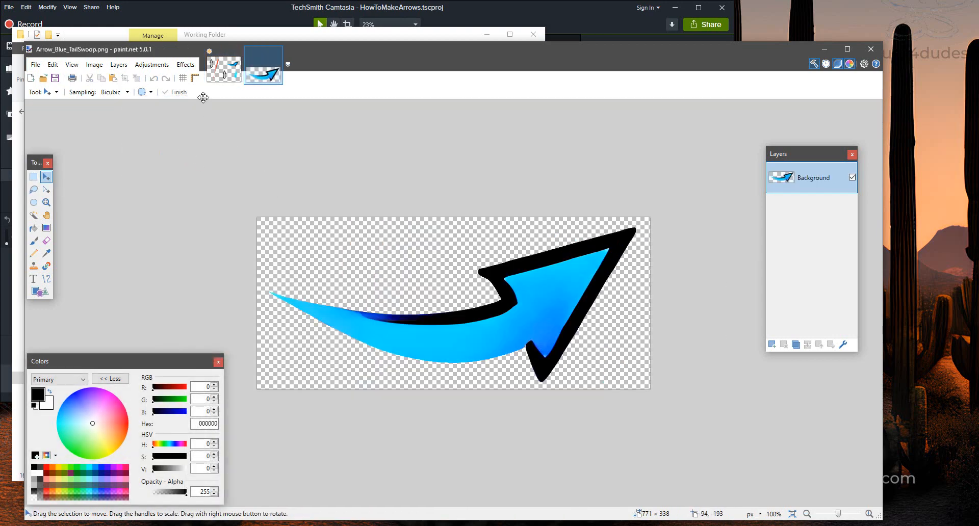
click(151, 65)
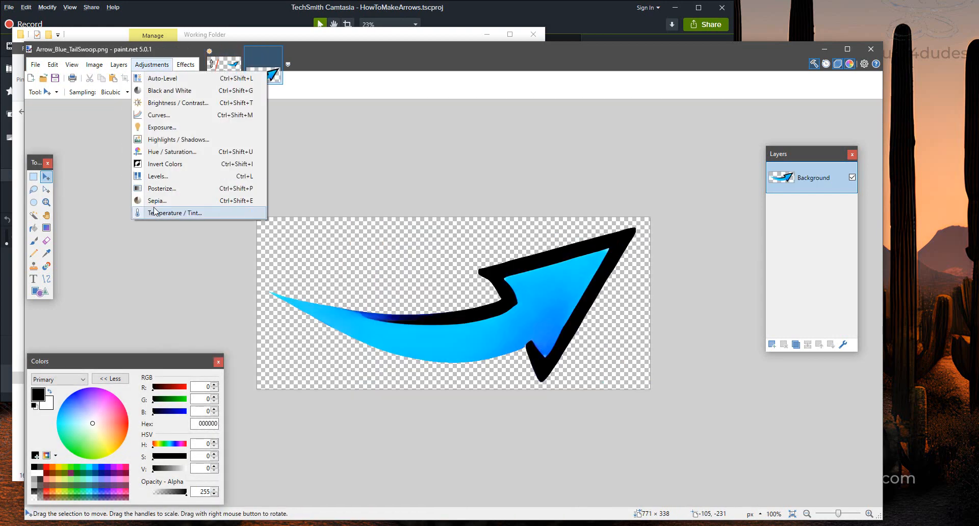
click(163, 166)
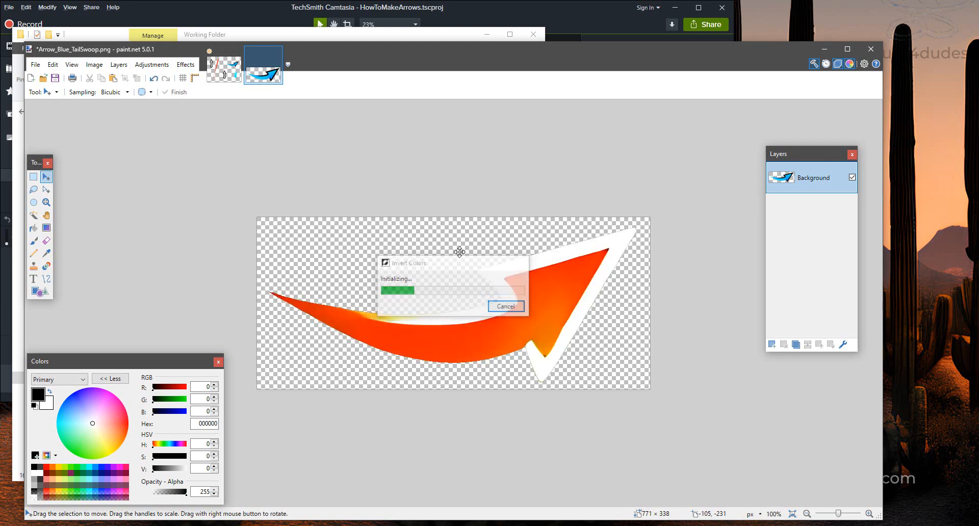
- Turn the inverted swoosh arrow grey with a white outline using Hue / Saturation at hue 75, saturation 0 and lightness 61
click(145, 66)
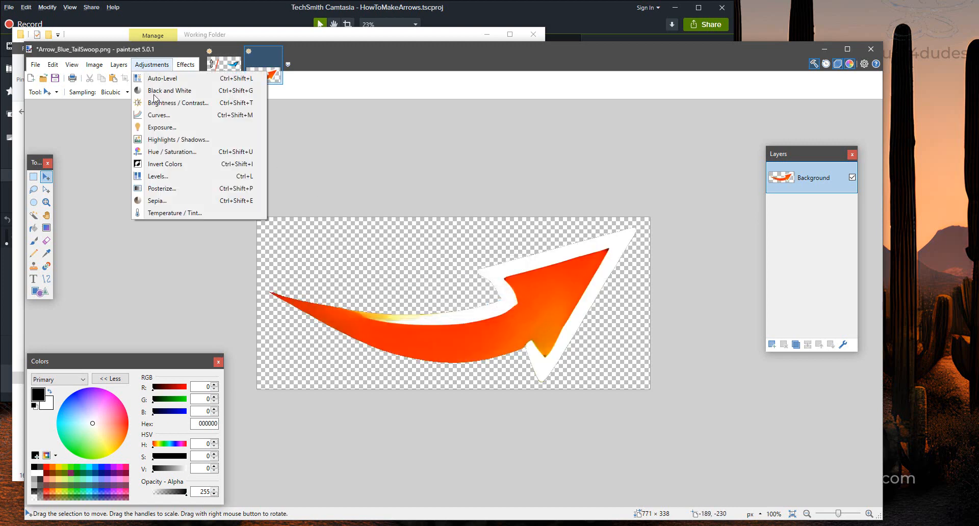
click(172, 151)
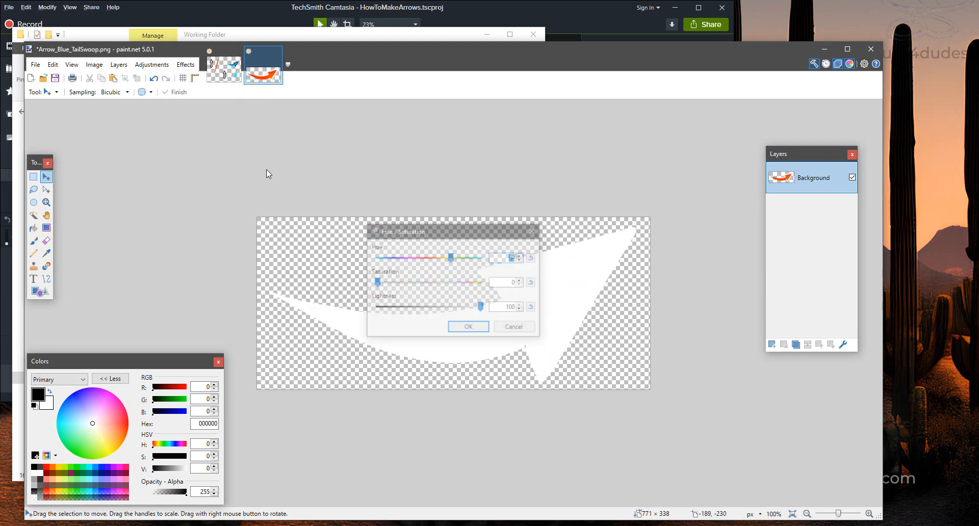
drag(391, 227, 149, 123)
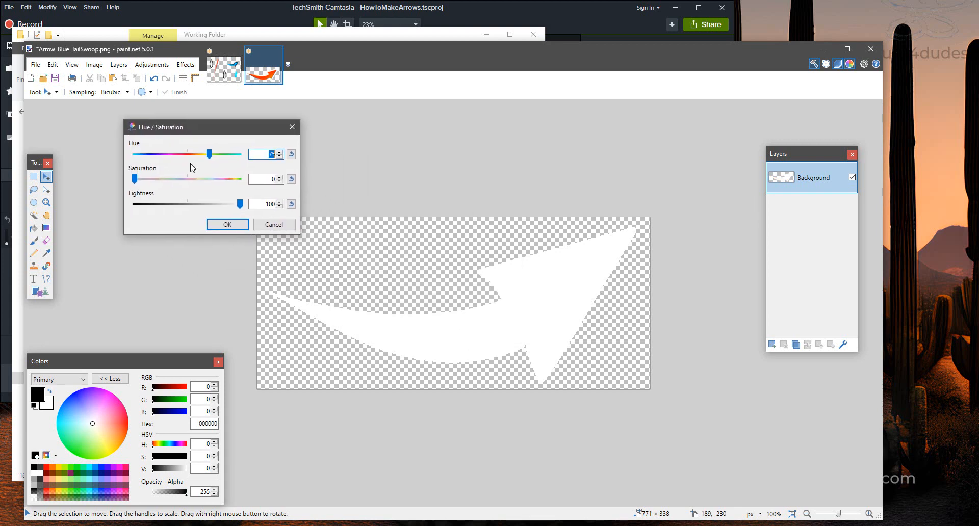
drag(240, 204, 219, 205)
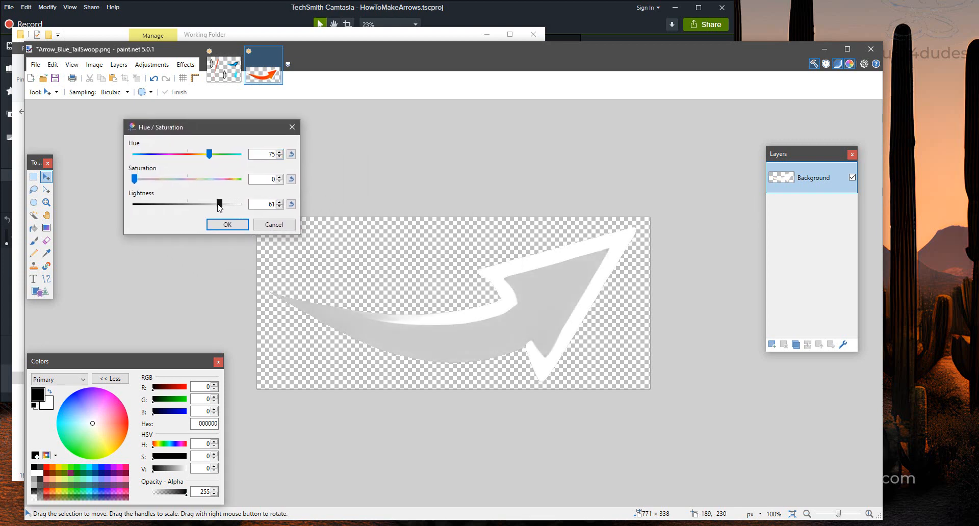
drag(137, 182, 104, 182)
click(219, 225)
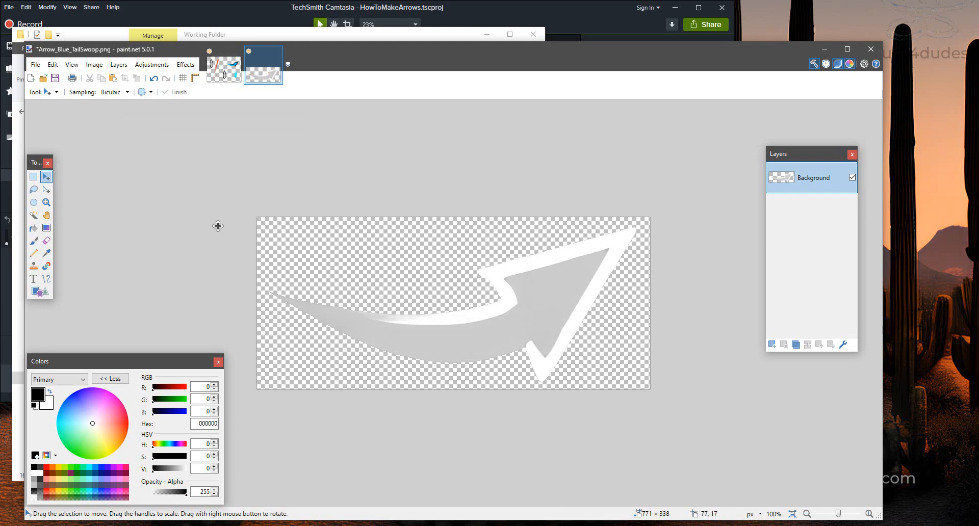
- Save the grey arrow as a separate PNG named Arrow_Grey_TailSwoop.png in the Final Arrows folder and close its image
click(35, 65)
click(59, 139)
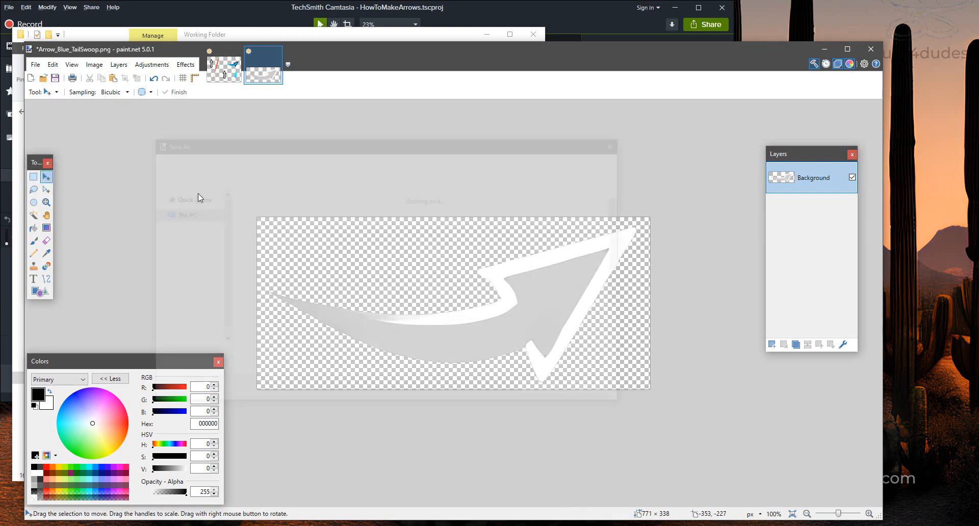
click(260, 358)
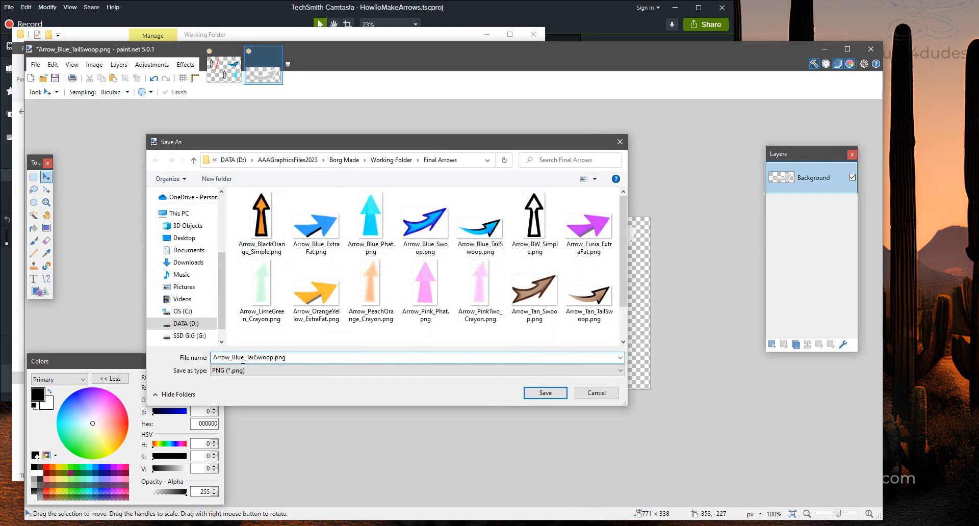
key(BackSpace)
key(BackSpace)
key(BackSpace)
key(BackSpace)
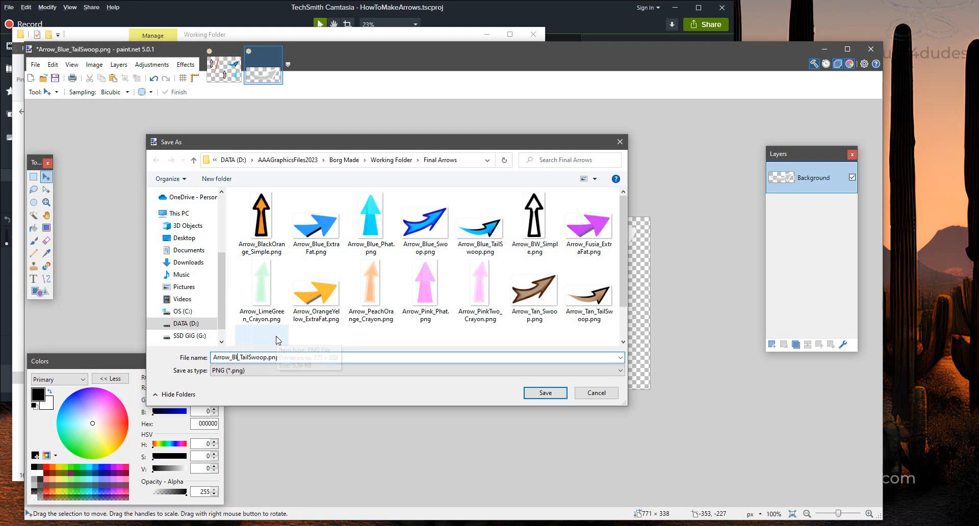
text(Grey)
click(550, 392)
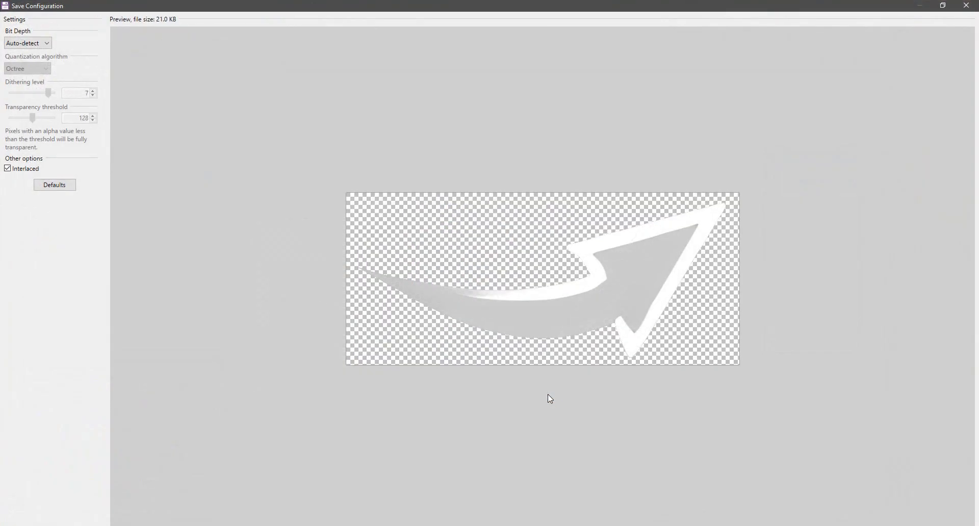
key(Return)
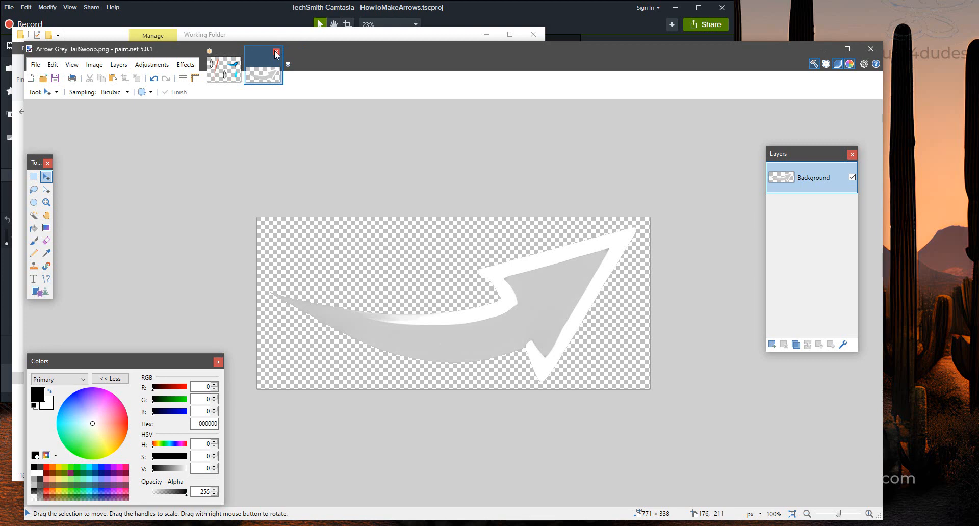
click(276, 52)
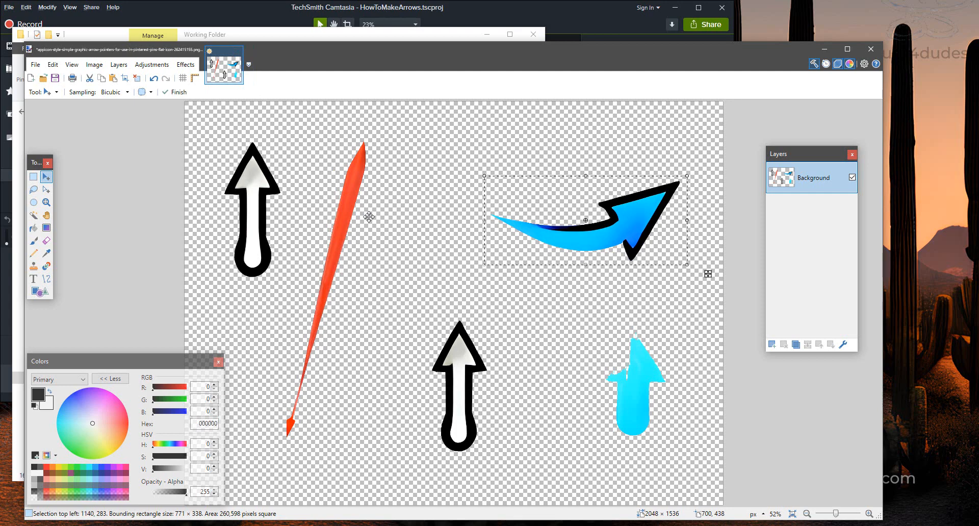
- Select a rectangle of about 259 × 587 pixels around the upper-left round-tailed black and white arrow and crop the sheet to it
click(33, 176)
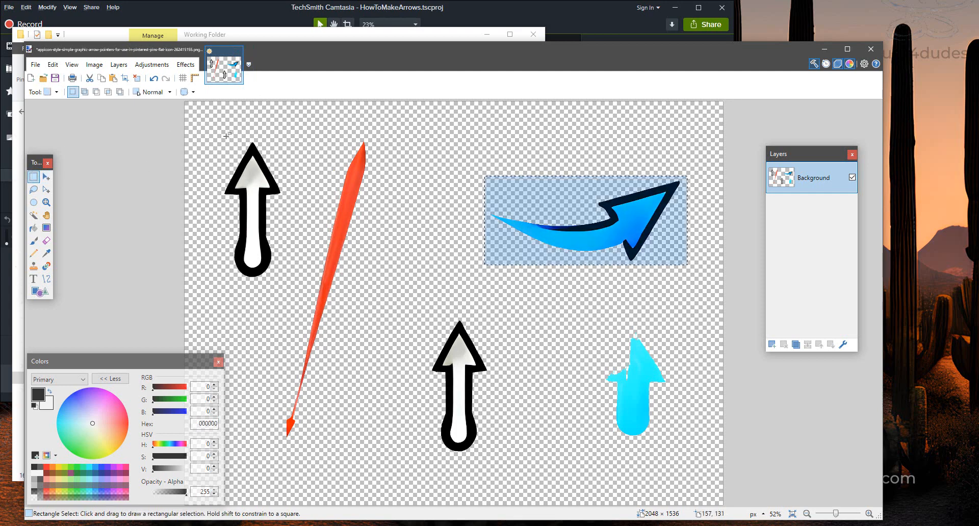
drag(219, 137, 287, 291)
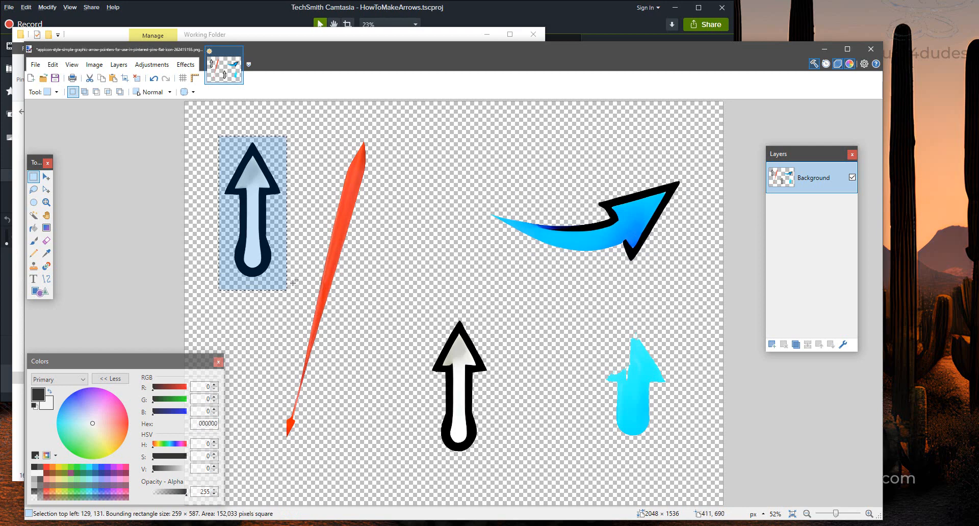
click(100, 65)
click(120, 78)
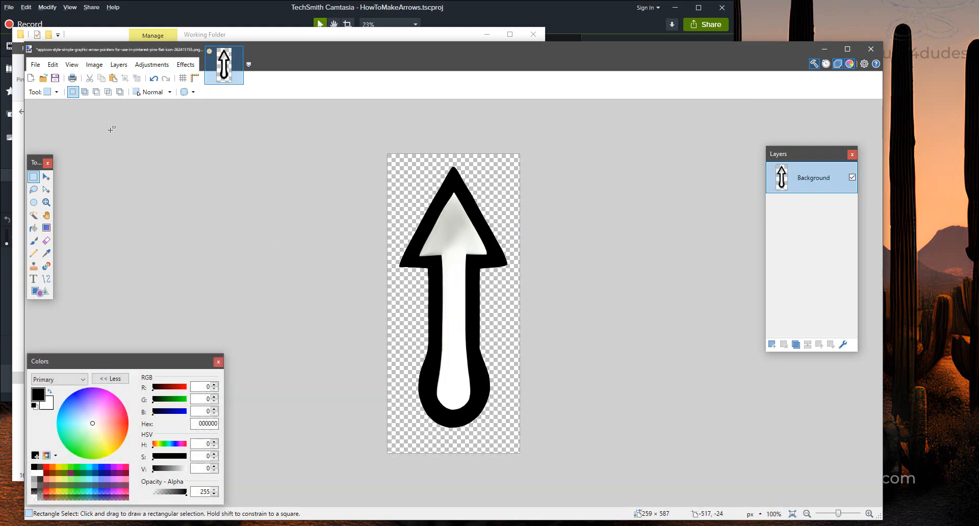
- Save the cropped round-tailed arrow as a PNG named Arrow_BW_RoundTail.png in the Final Arrows folder
click(36, 64)
click(67, 142)
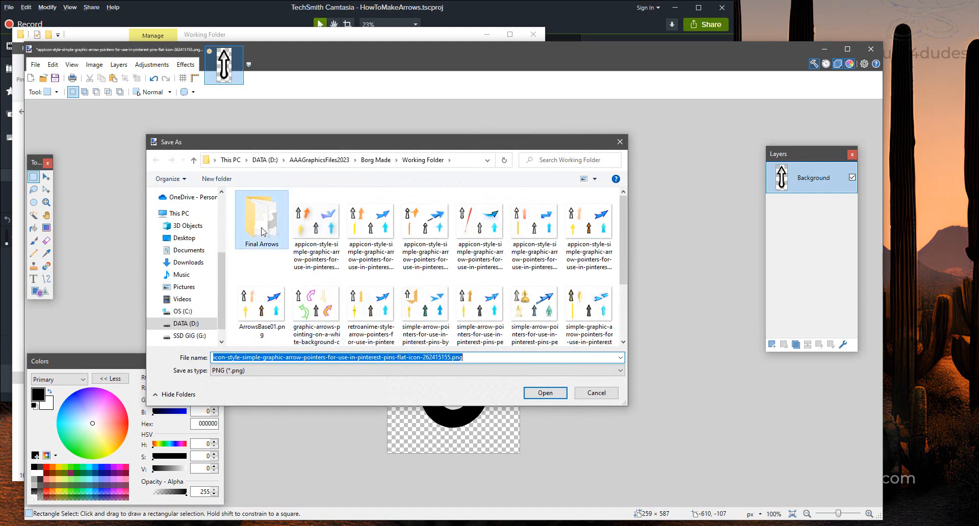
double_click(261, 222)
click(456, 358)
click(534, 219)
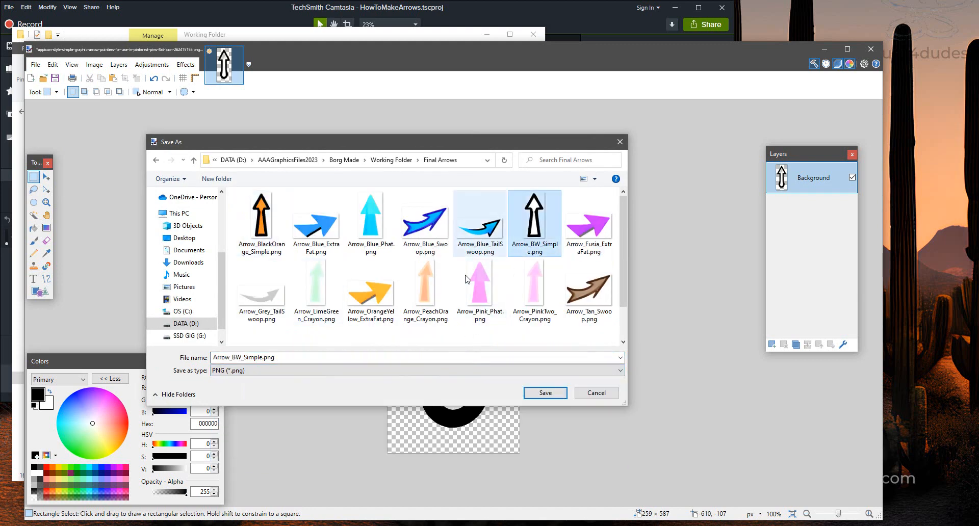
double_click(304, 357)
click(244, 357)
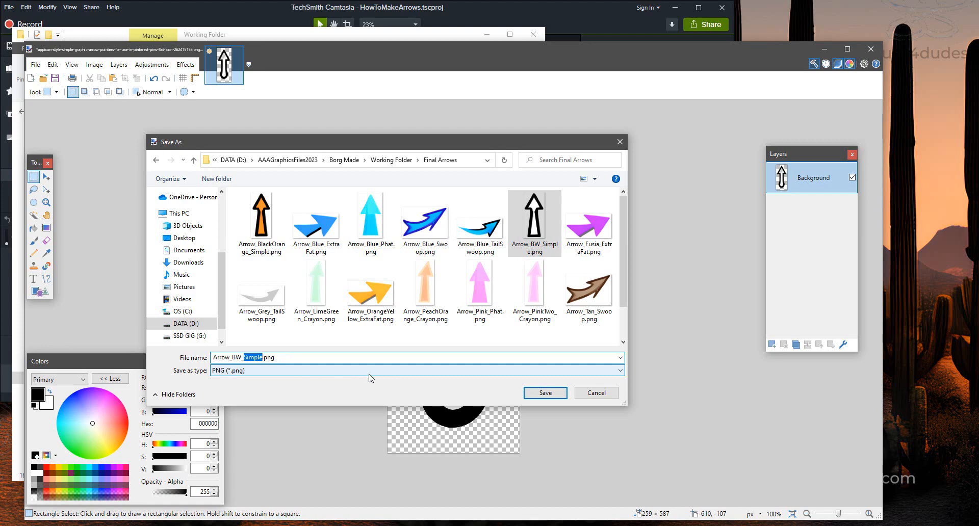
text(RoundTa)
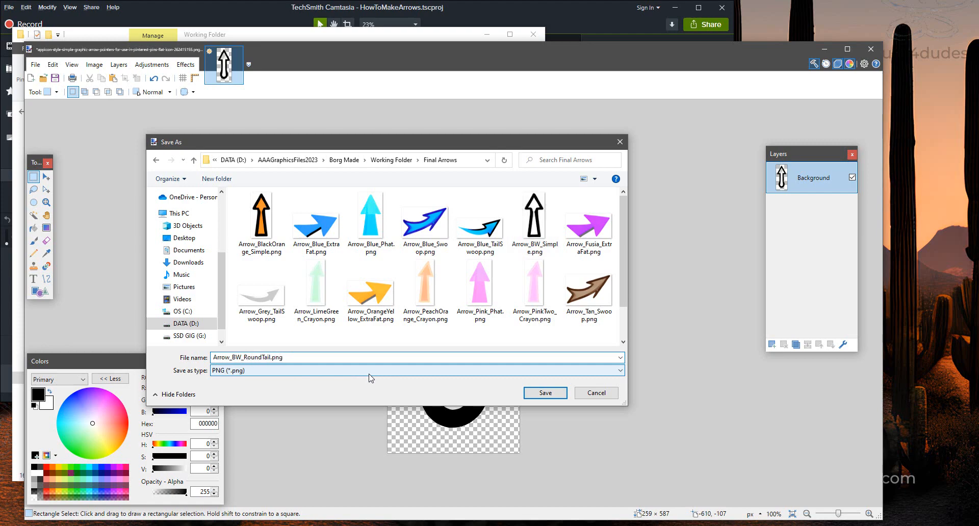
key(Return)
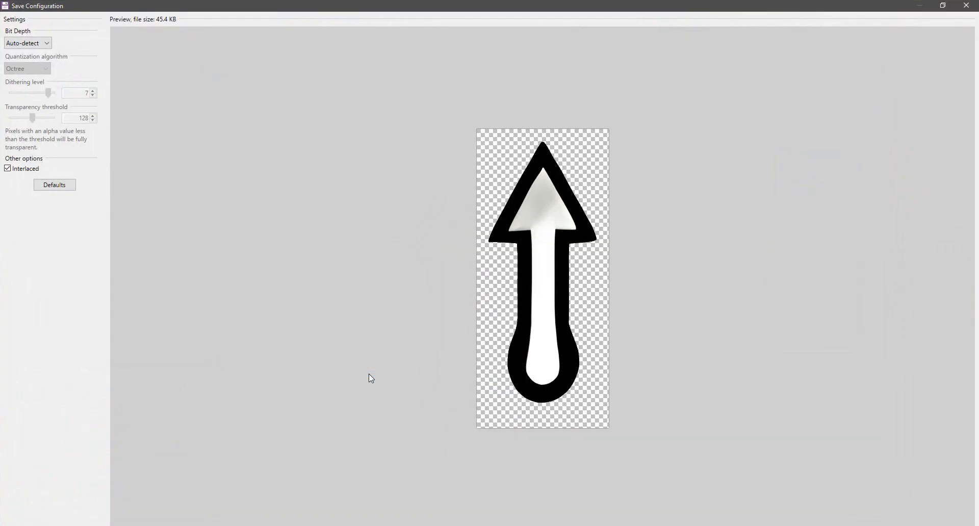
key(Return)
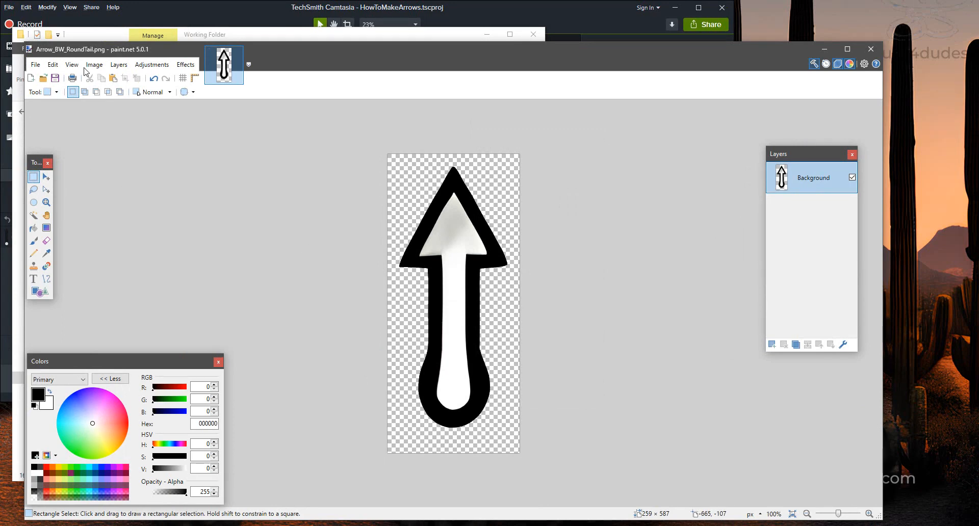
- Invert the round-tailed arrow's colours and turn it light grey using Hue / Saturation at hue 91, saturation 0 and lightness 79
click(152, 64)
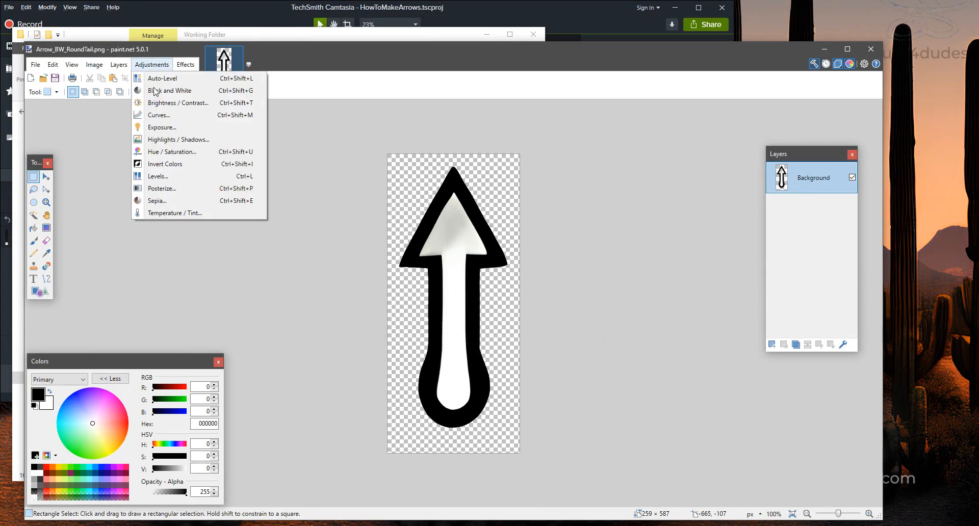
click(163, 163)
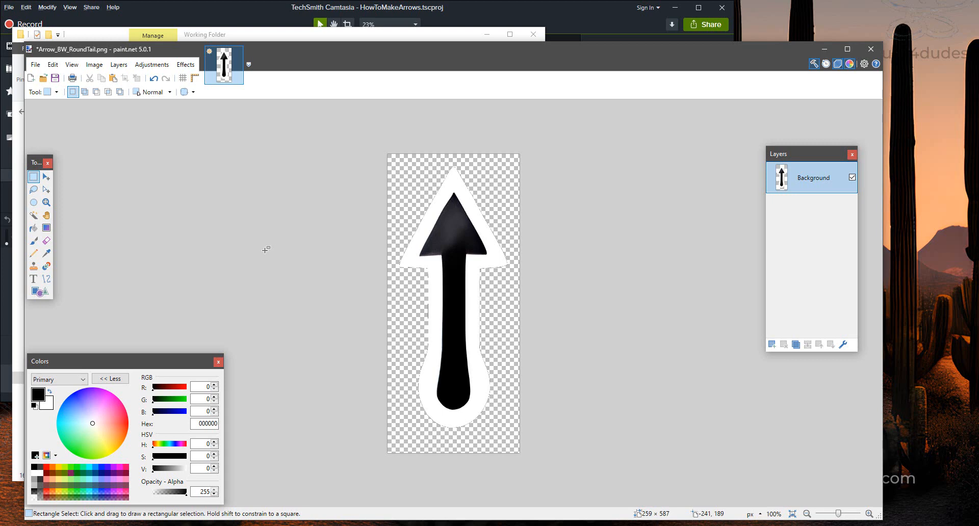
click(152, 64)
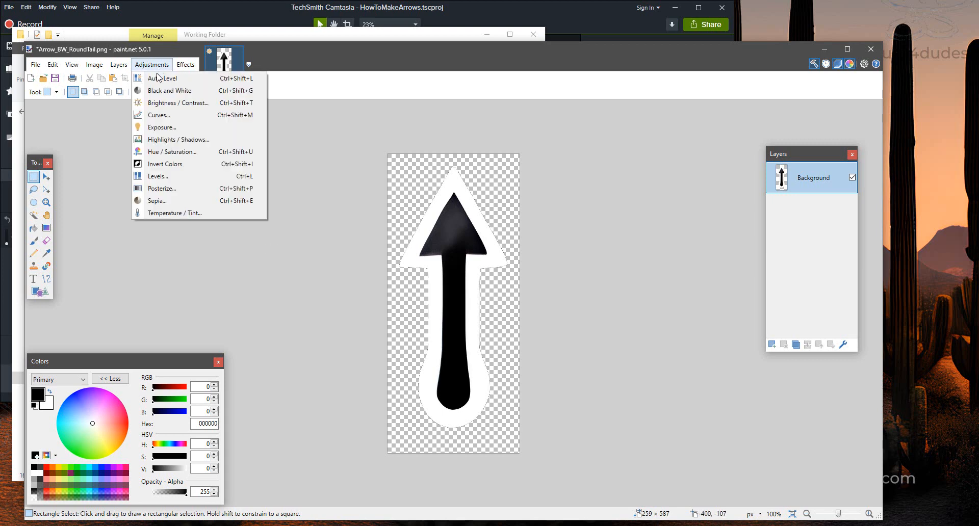
click(168, 152)
drag(445, 233, 258, 179)
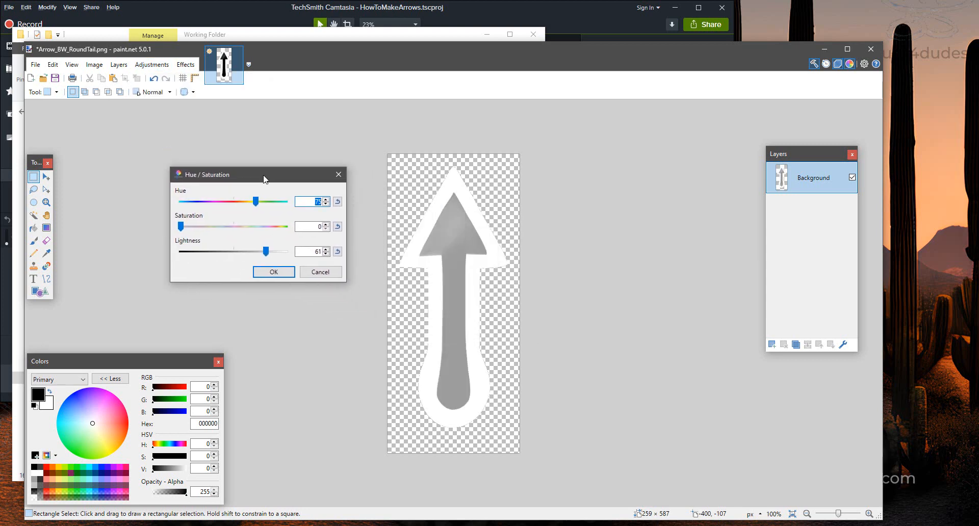
drag(267, 253, 280, 255)
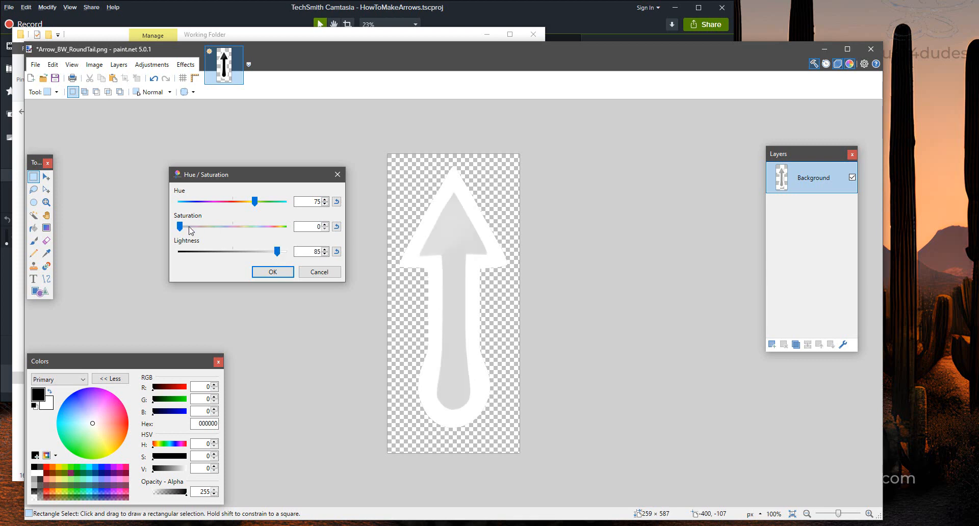
drag(183, 229, 234, 228)
drag(277, 252, 159, 229)
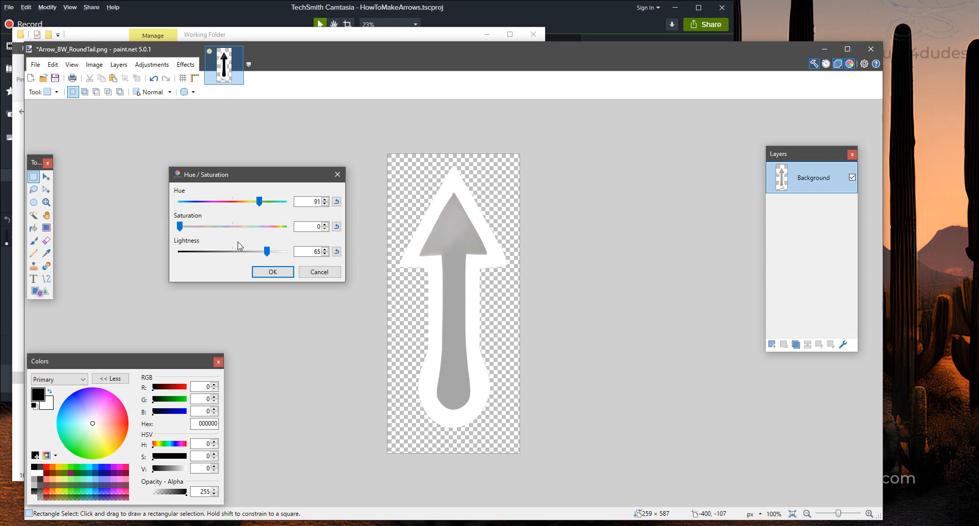
drag(264, 254, 274, 252)
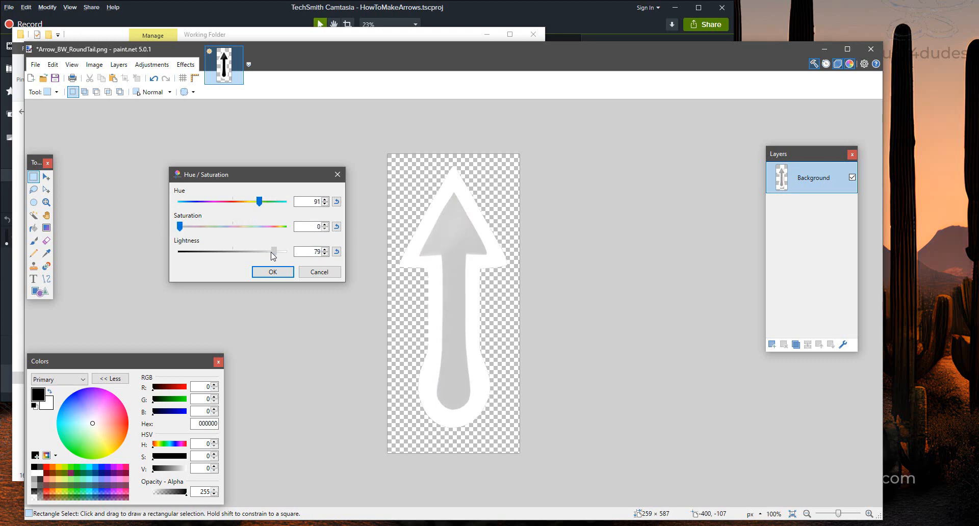
click(269, 273)
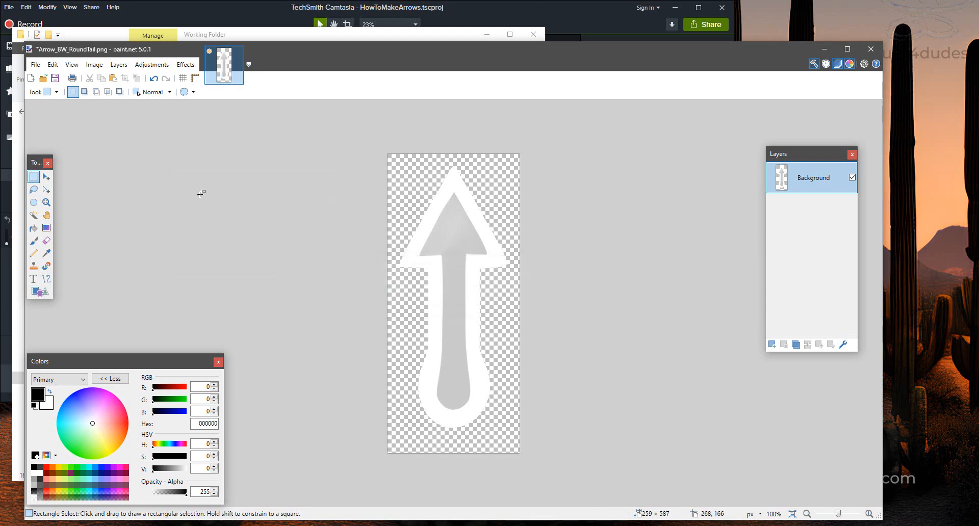
- Save the grey round-tailed arrow as a separate PNG named Arrow_Gray_RoundTail.png in the Final Arrows folder and close its image
click(35, 65)
click(69, 142)
click(245, 358)
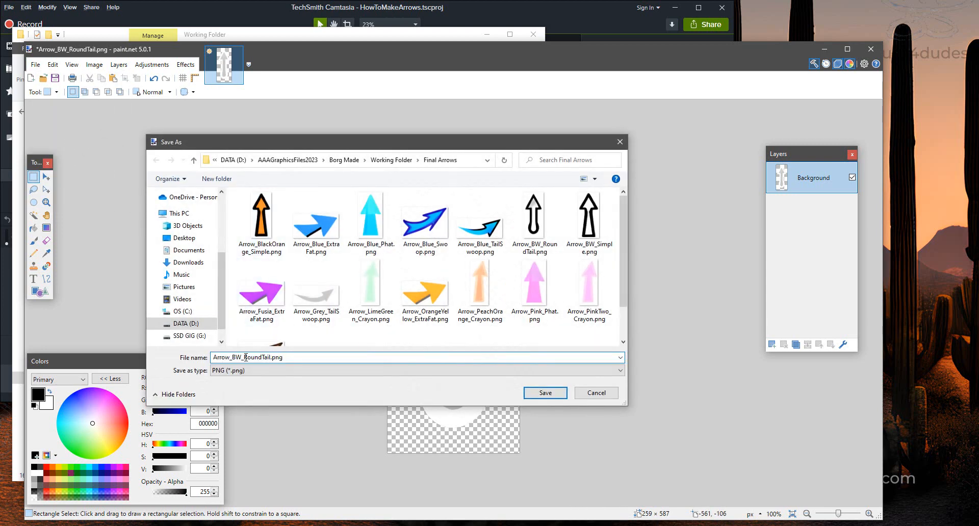
key(BackSpace)
key(BackSpace)
key(BackSpace)
text(_Gray)
key(Return)
key(Return)
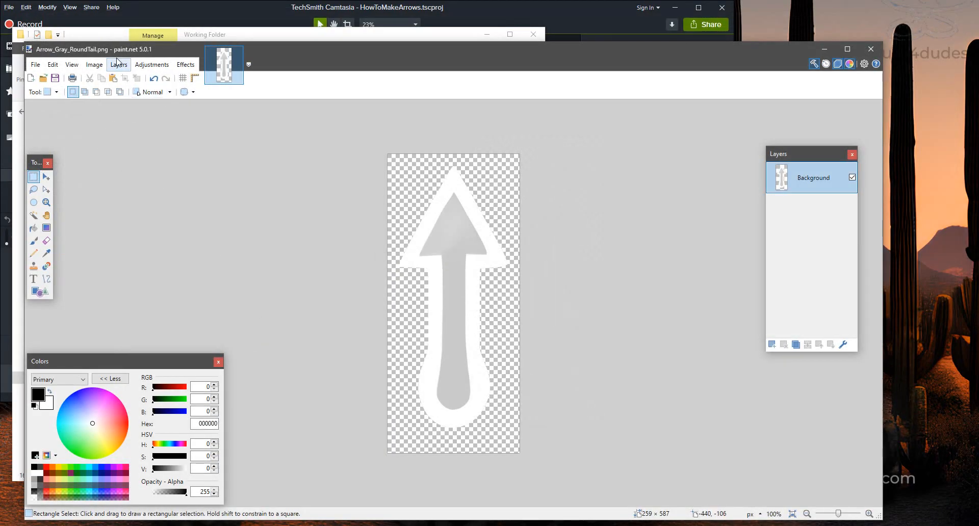
click(236, 52)
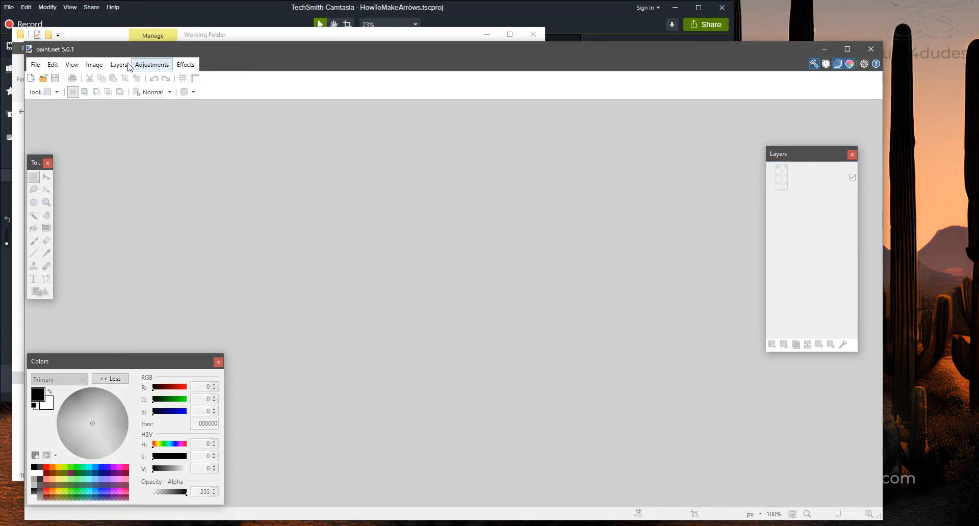
- Reopen Arrow_BW_RoundTail.png from the recent images
click(35, 64)
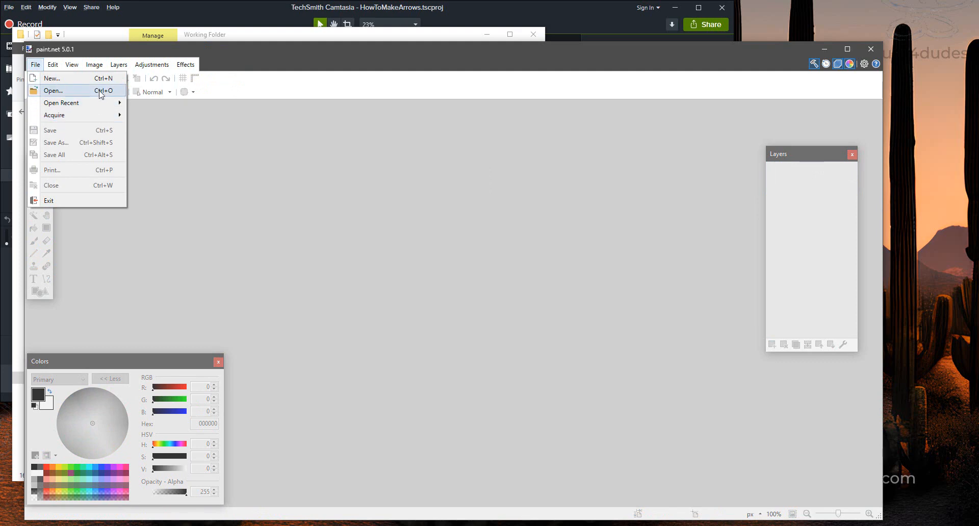
mouse_move(96, 102)
click(205, 152)
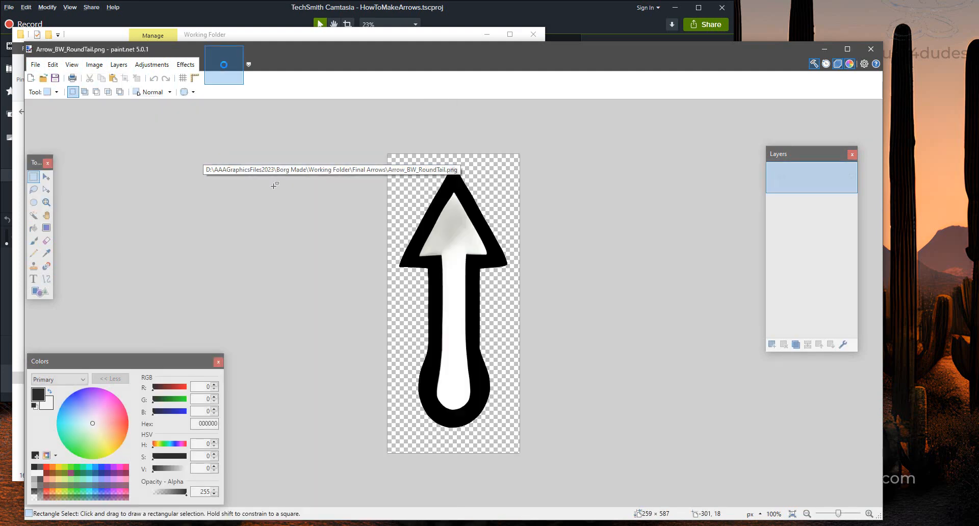
click(151, 64)
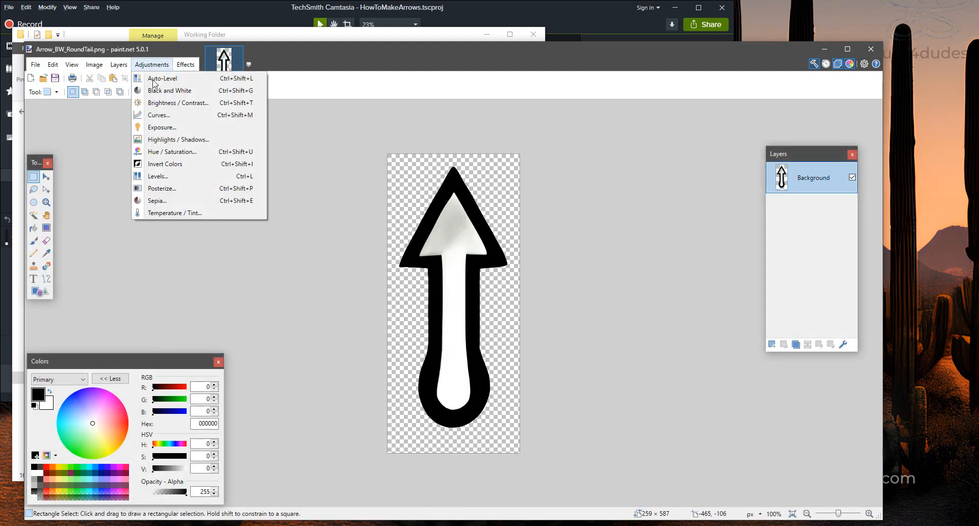
click(170, 203)
drag(429, 256, 170, 122)
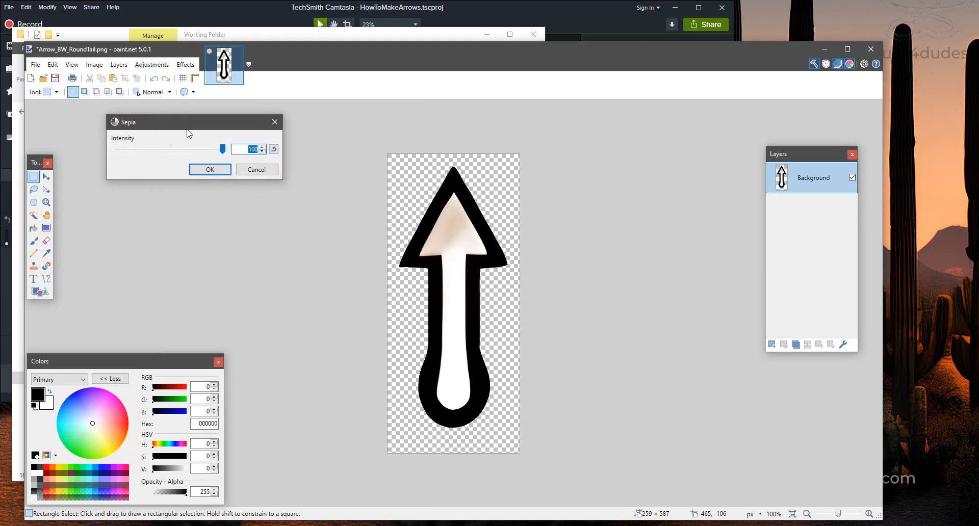
mouse_move(225, 149)
mouse_down()
mouse_move(176, 149)
mouse_move(223, 149)
mouse_up()
click(246, 171)
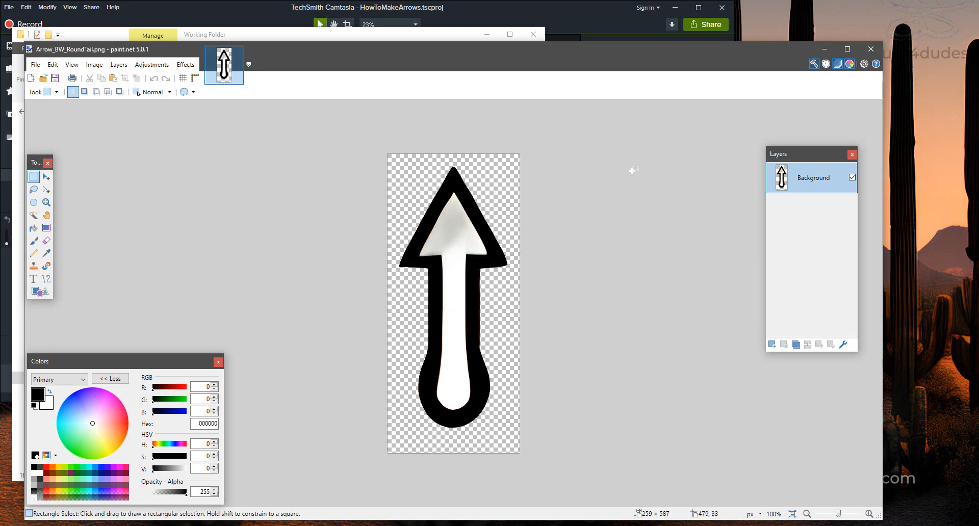
- Switch to File Explorer, review the saved arrows in the Final Arrows folder, and return to paint.net
key(alt+Tab)
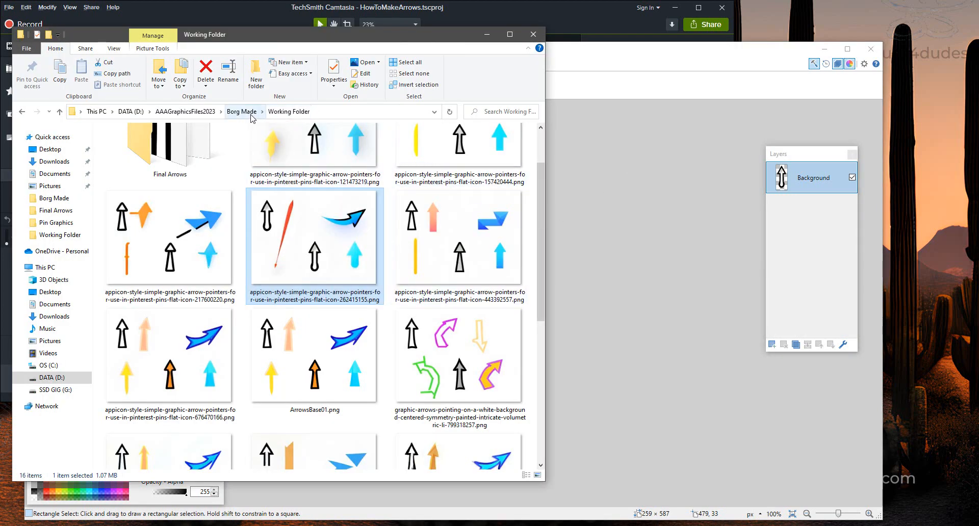
scroll(287, 127, up, 2)
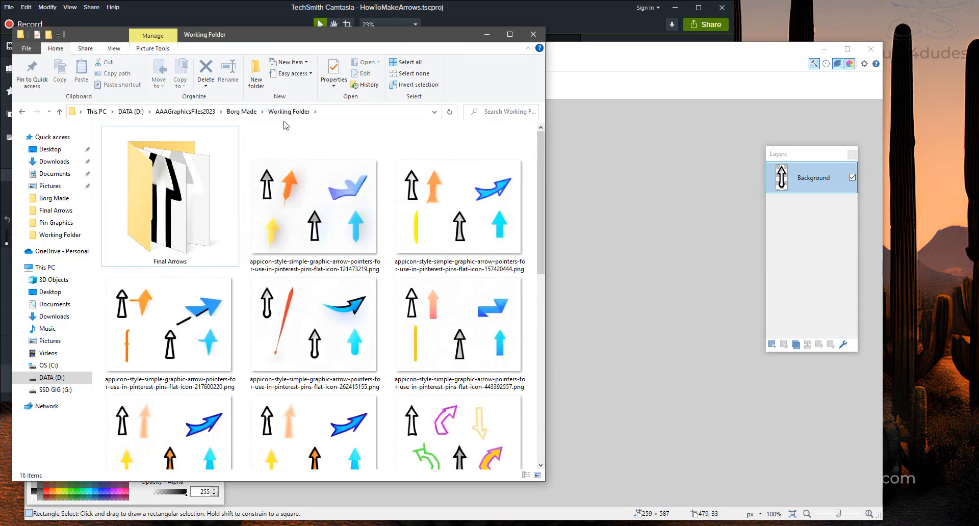
double_click(190, 213)
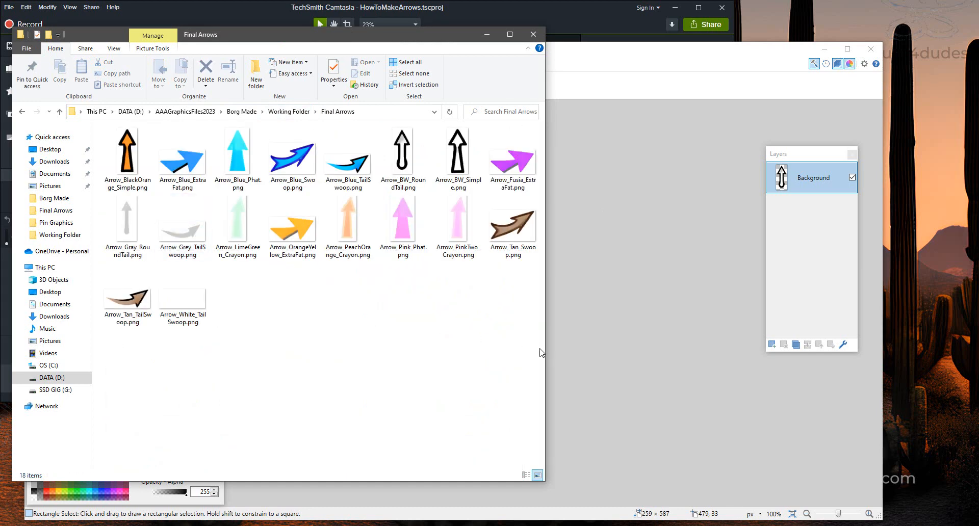
drag(545, 348, 452, 348)
mouse_move(298, 41)
mouse_down()
mouse_move(473, 83)
mouse_move(527, 82)
mouse_up()
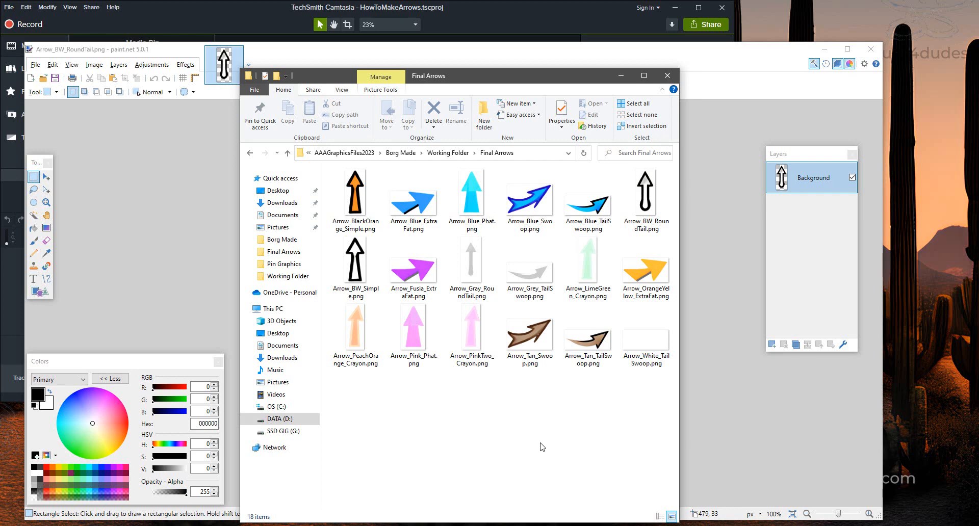
click(373, 57)
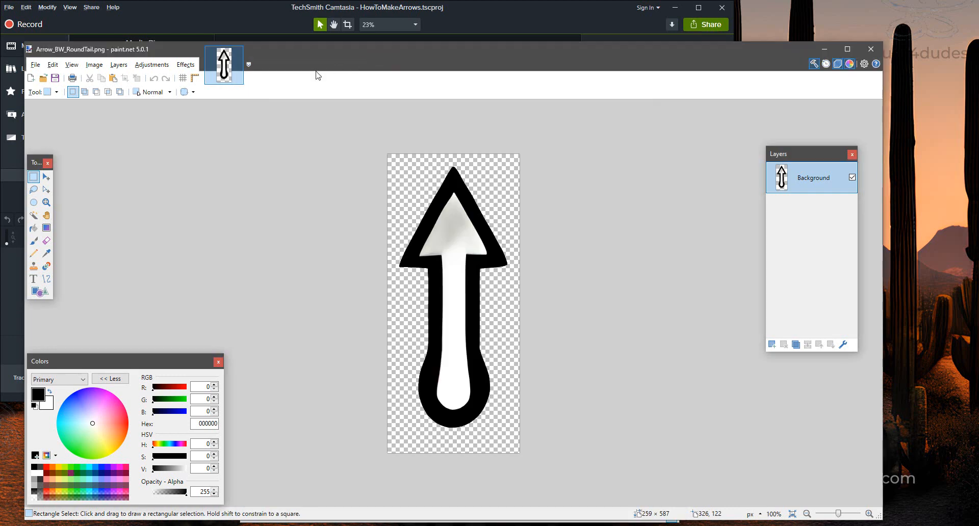
- Close Arrow_BW_RoundTail.png and reopen the recent arrow sheet whose file name ends in 262415155.png
click(237, 52)
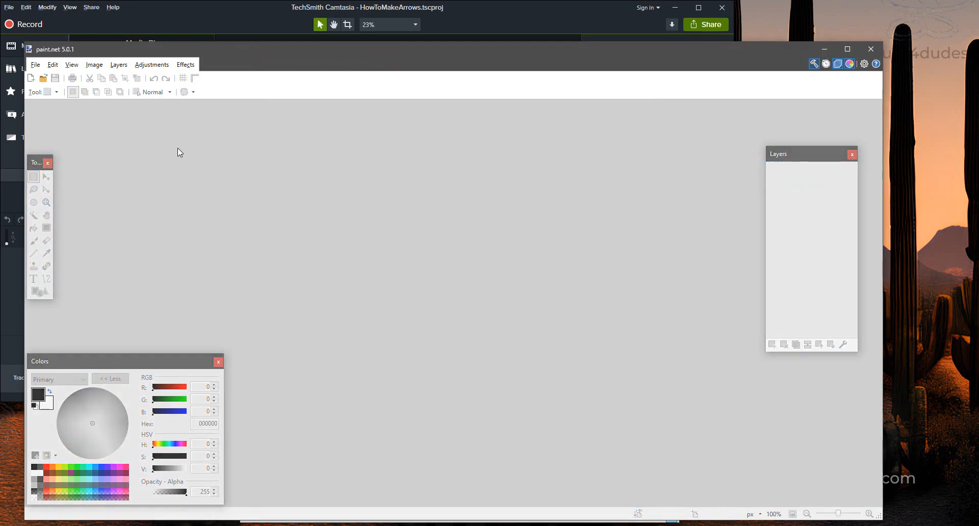
click(35, 65)
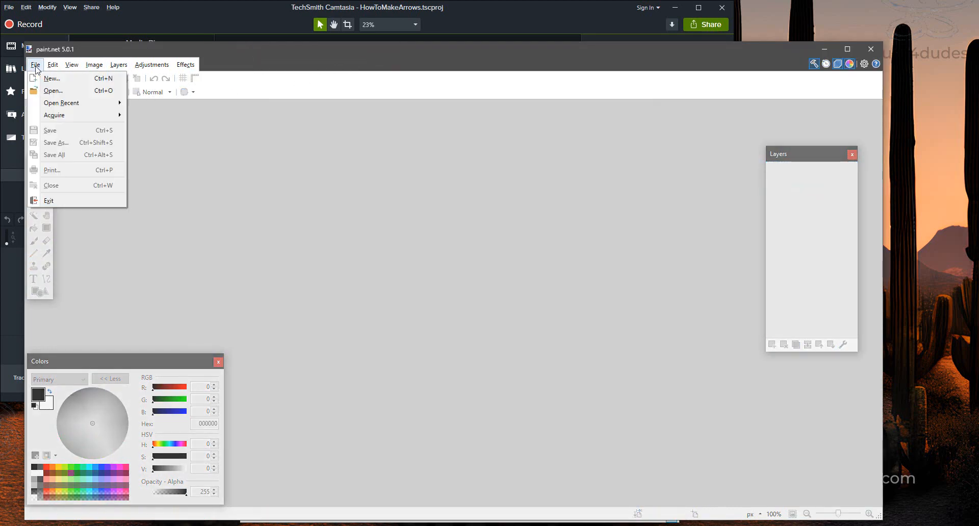
mouse_move(68, 104)
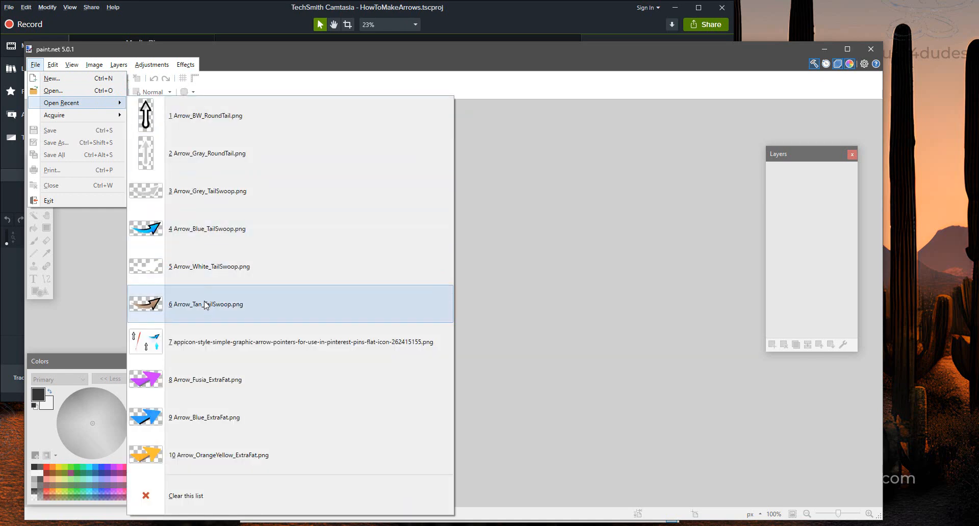
click(203, 341)
click(124, 65)
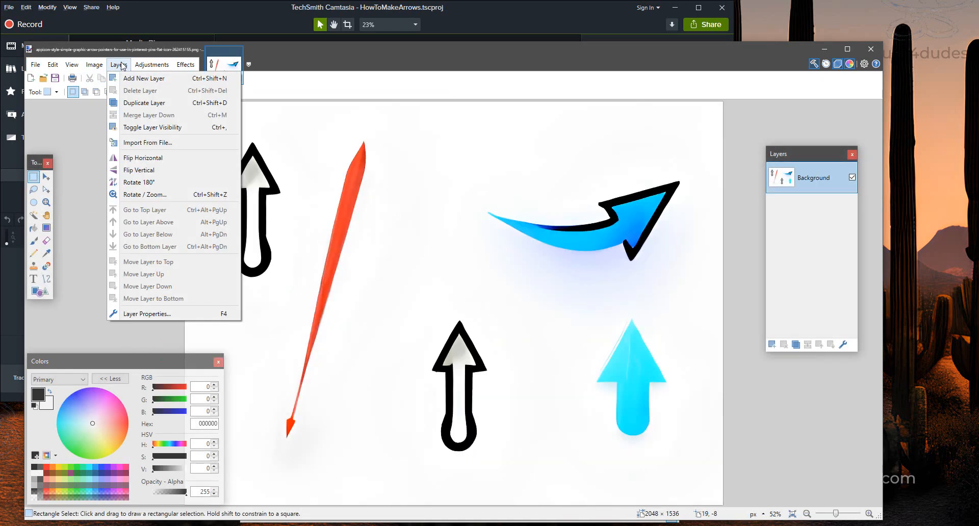
click(109, 65)
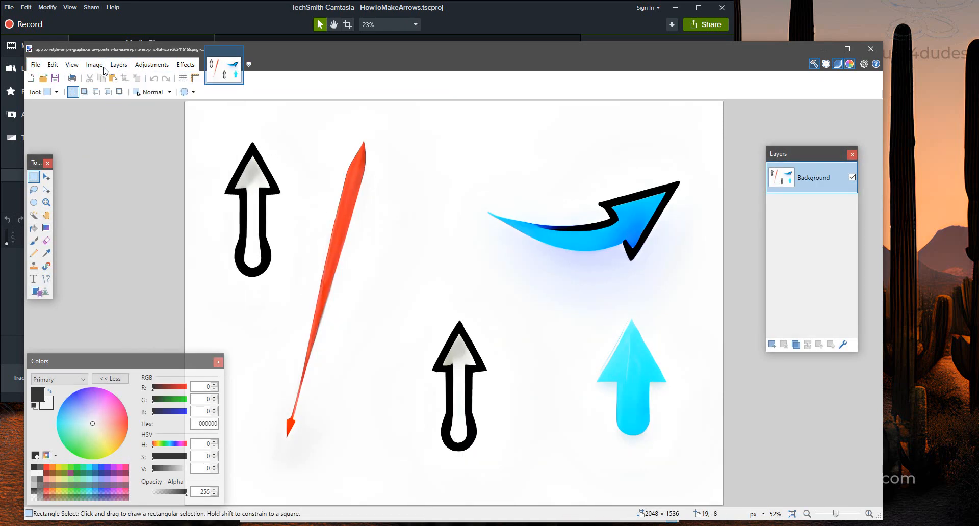
click(95, 65)
click(108, 90)
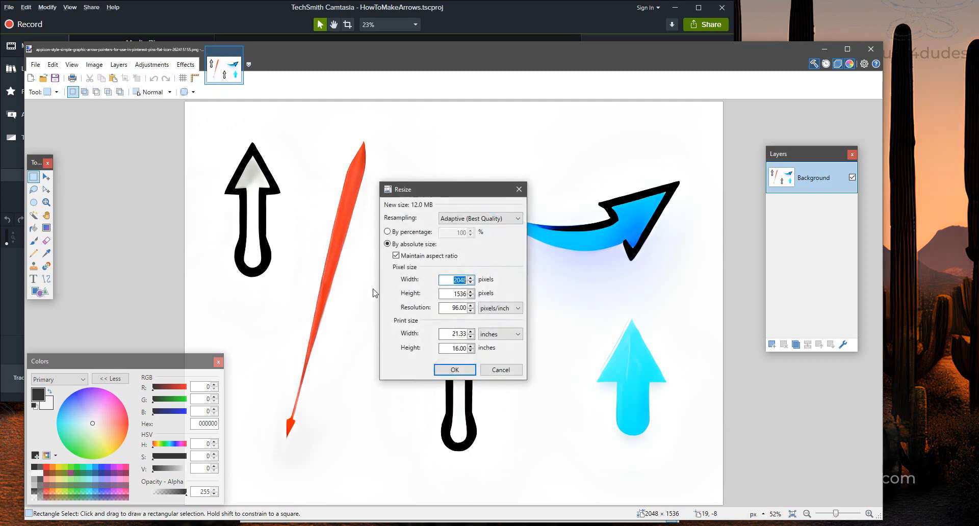
click(501, 370)
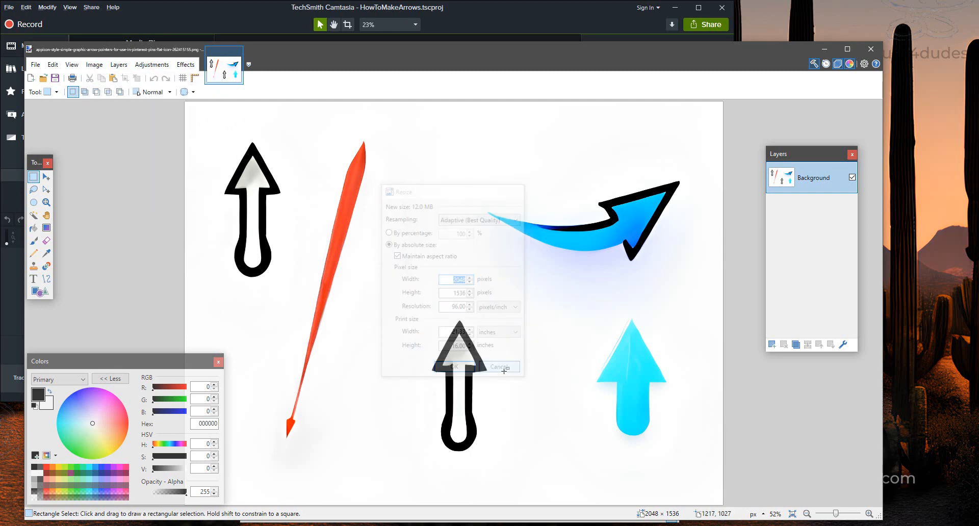
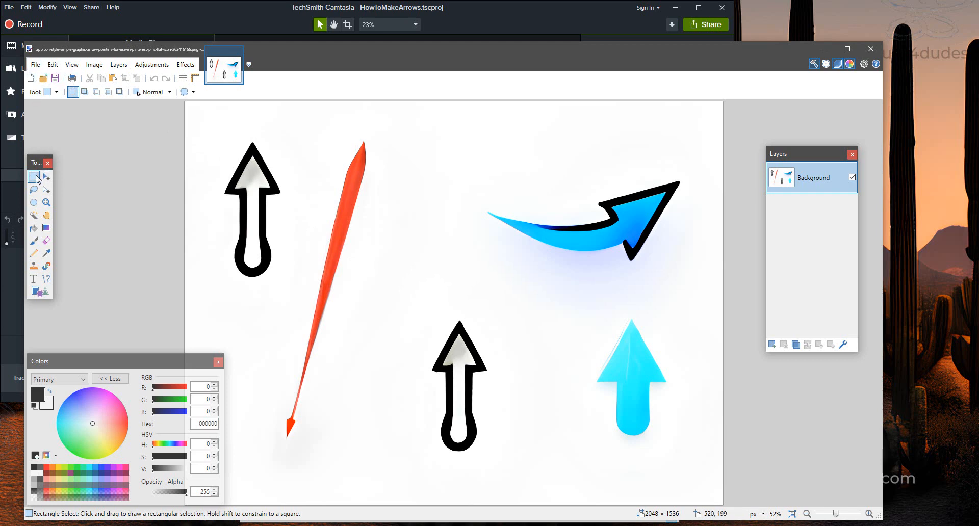
- Select a rectangle of about 354 × 509 pixels around the lower-right light blue arrow and crop the sheet to it
drag(217, 125, 277, 157)
drag(586, 310, 678, 445)
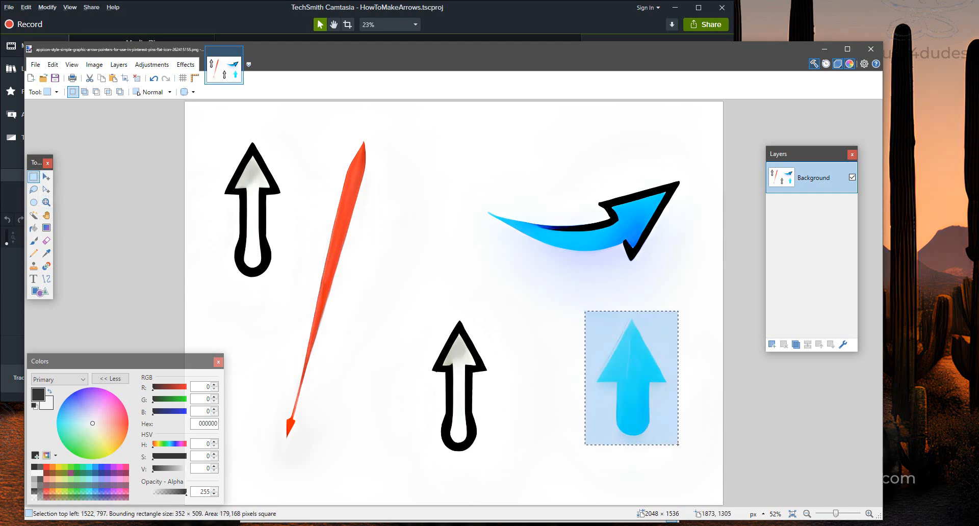
click(94, 65)
click(110, 81)
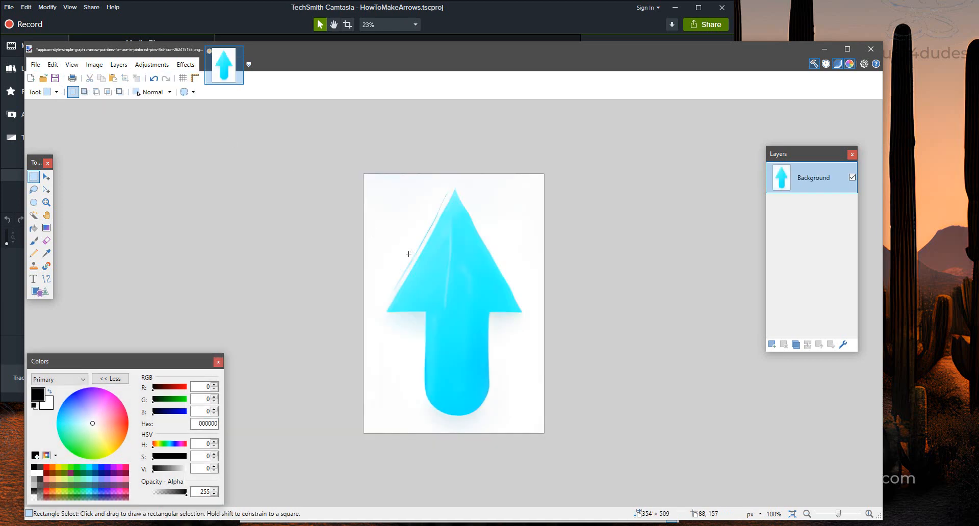
- Select the white background around the light blue arrow with the Magic Wand at 17% tolerance and delete it
click(34, 215)
click(383, 219)
drag(288, 92, 251, 94)
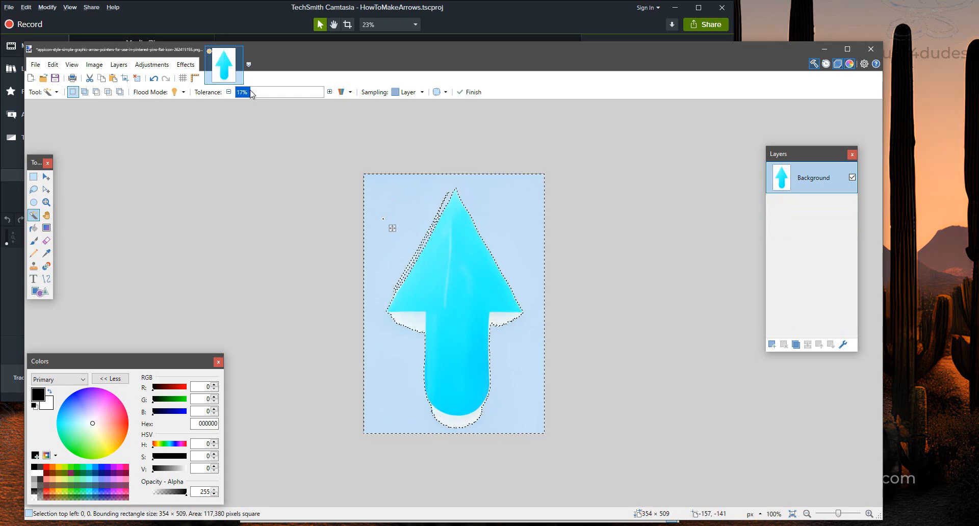
key(Delete)
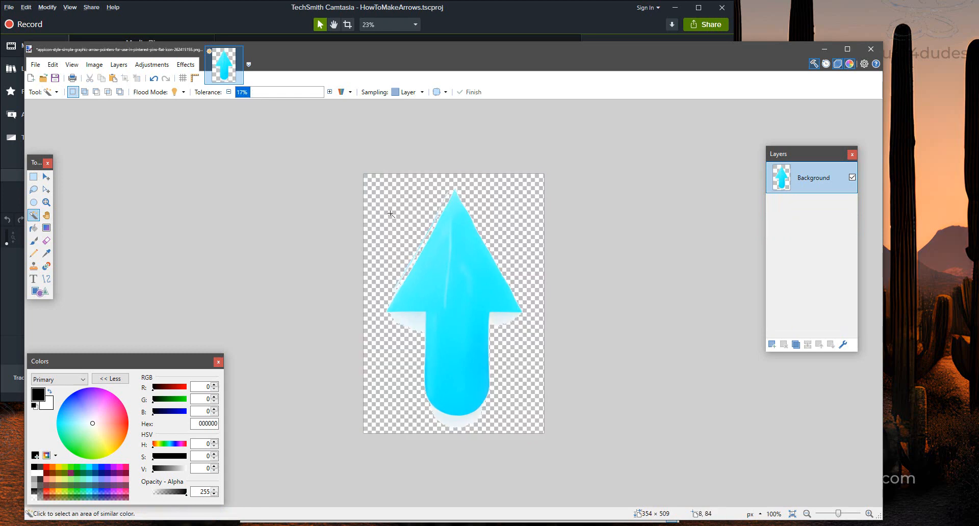
- Delete the leftover shadow patches under both sides of the arrowhead and below the rounded tail with the Magic Wand at 25% tolerance
click(416, 323)
click(258, 92)
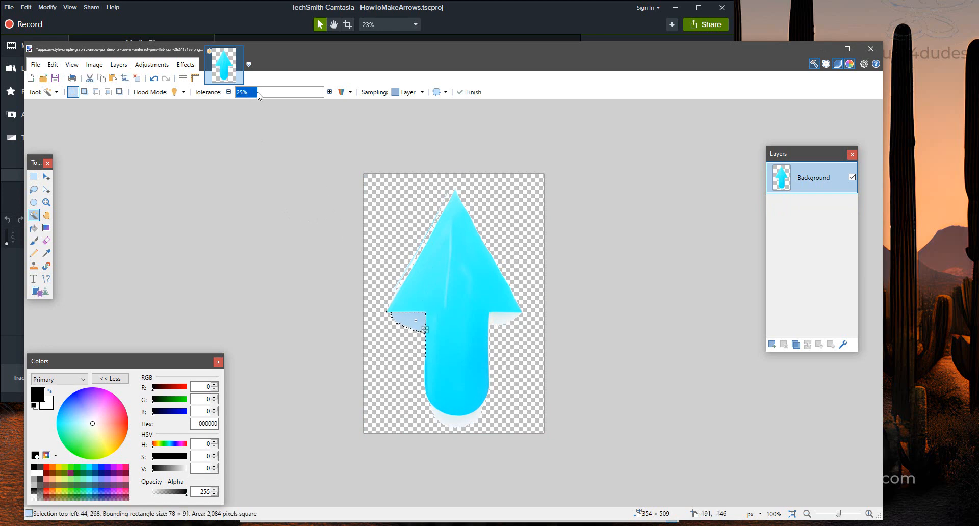
key(Delete)
click(499, 319)
key(Delete)
click(470, 413)
key(Delete)
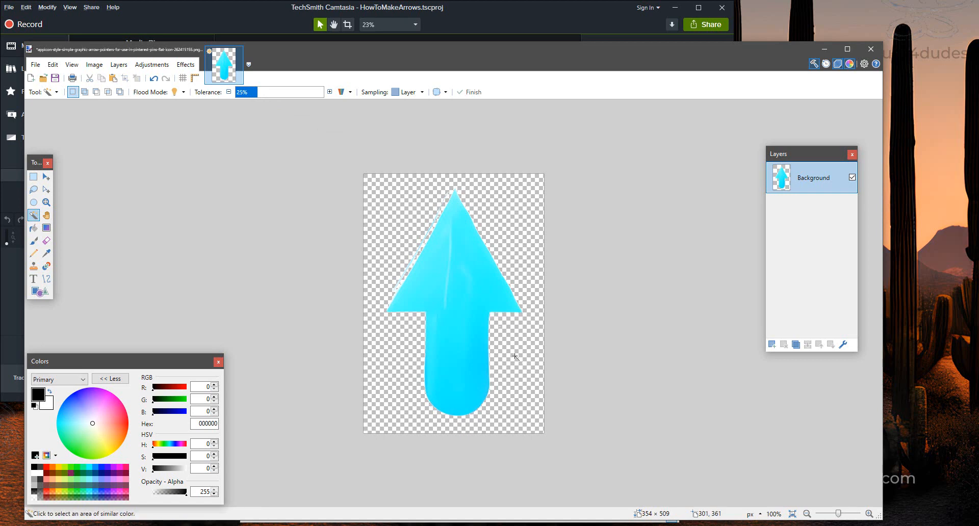
- Add a new layer, fill it with solid black and move it beneath the light blue arrow's layer
click(119, 65)
click(123, 78)
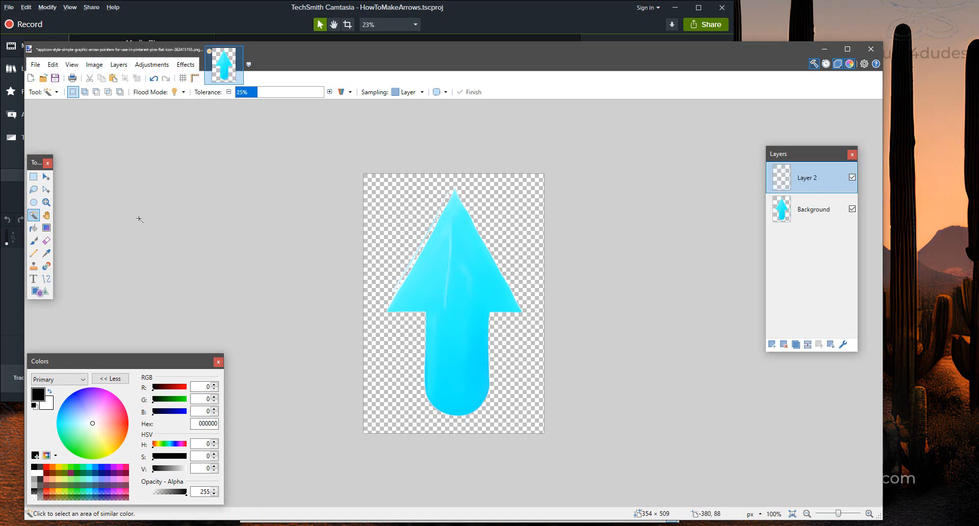
click(34, 230)
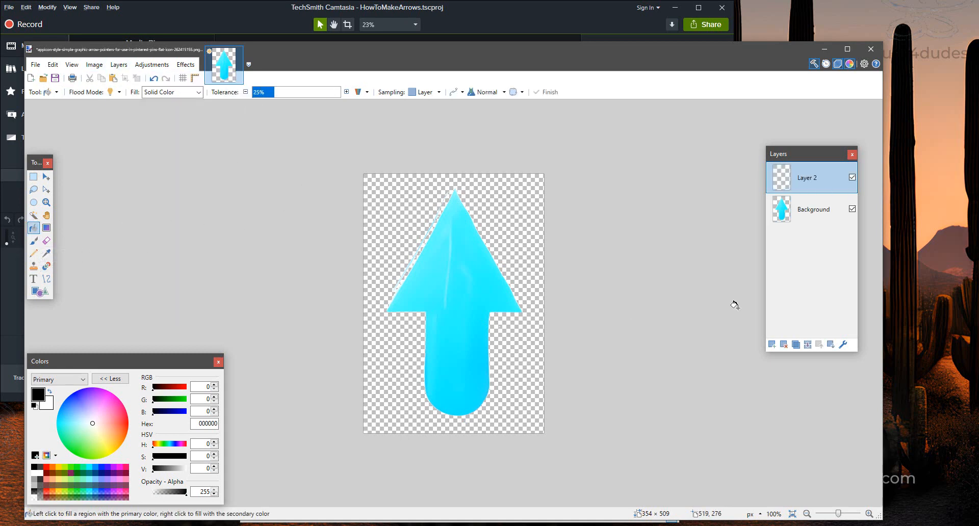
click(508, 234)
drag(809, 178, 807, 210)
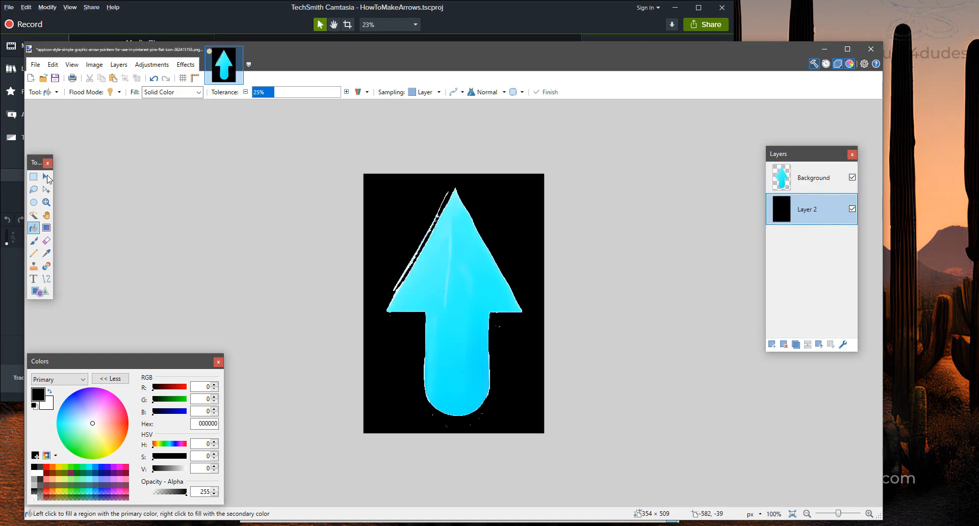
- Lasso and delete the stray white specks under both sides of the arrowhead and around the rounded tail on the Background layer
click(796, 179)
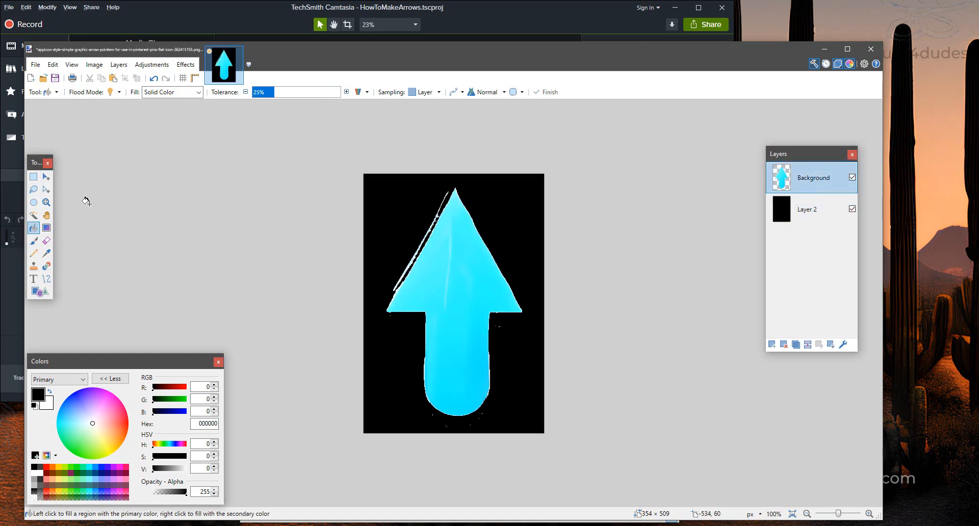
click(33, 189)
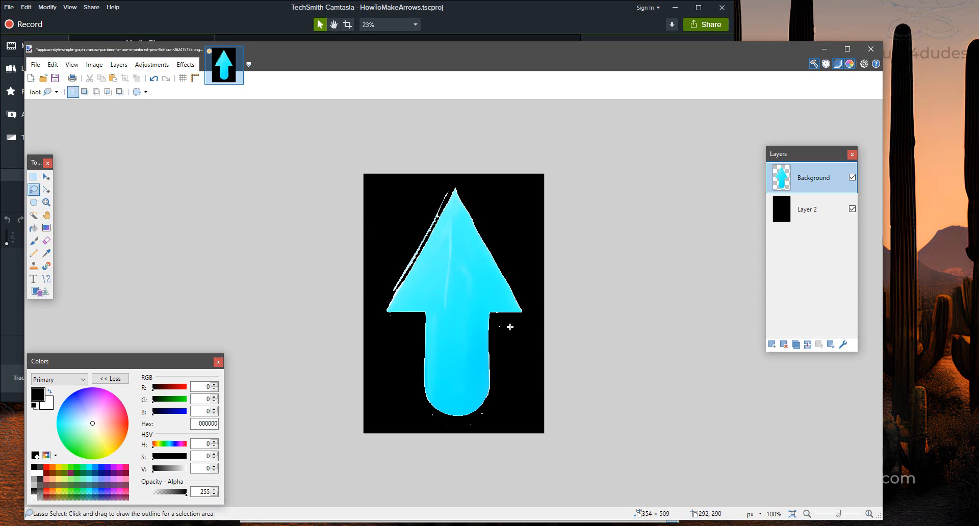
ctrl+scroll(533, 384, up, 2)
mouse_move(491, 287)
mouse_down()
mouse_move(475, 312)
mouse_move(513, 335)
mouse_move(492, 291)
mouse_up()
key(Delete)
mouse_move(470, 407)
mouse_down()
mouse_move(432, 433)
mouse_move(386, 422)
mouse_move(428, 479)
mouse_move(512, 412)
mouse_up()
key(Delete)
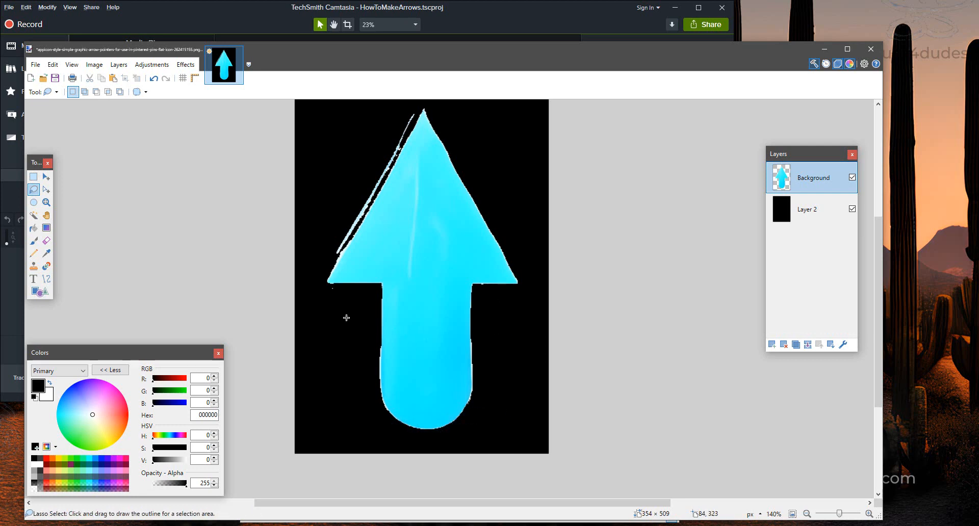
mouse_move(320, 294)
mouse_down()
mouse_move(331, 287)
mouse_move(334, 312)
mouse_move(321, 299)
mouse_up()
key(Delete)
scroll(413, 355, down, 3)
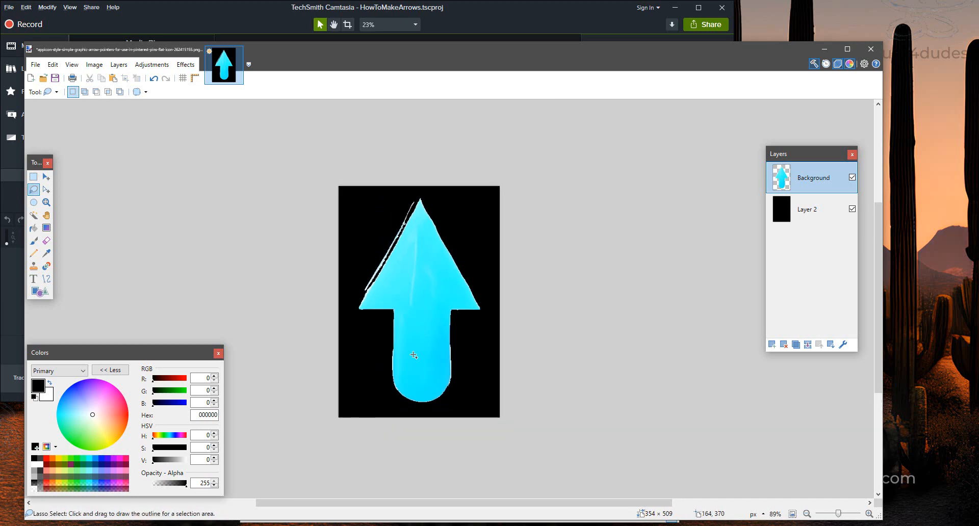
- Hide the black layer and save a copy of the arrow in the Final Arrows folder as a PNG
click(852, 210)
click(35, 64)
click(70, 148)
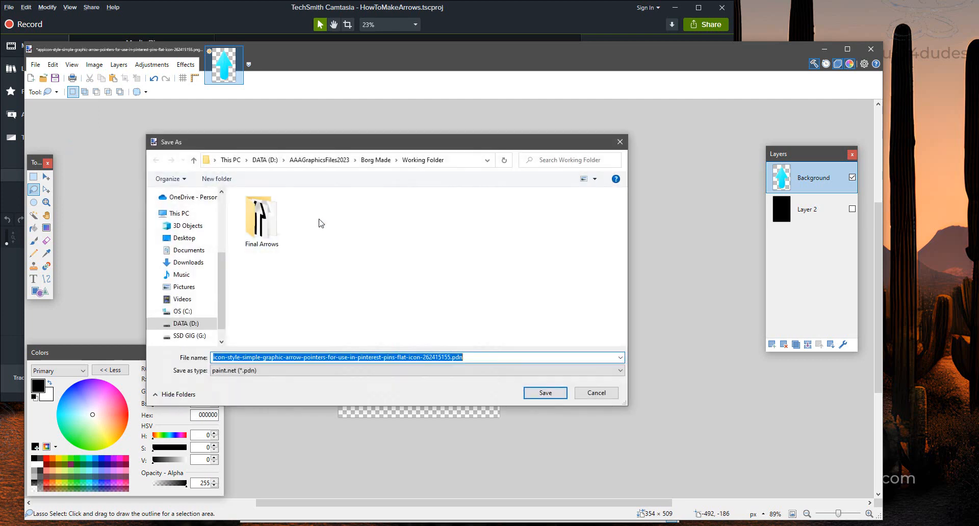
double_click(261, 232)
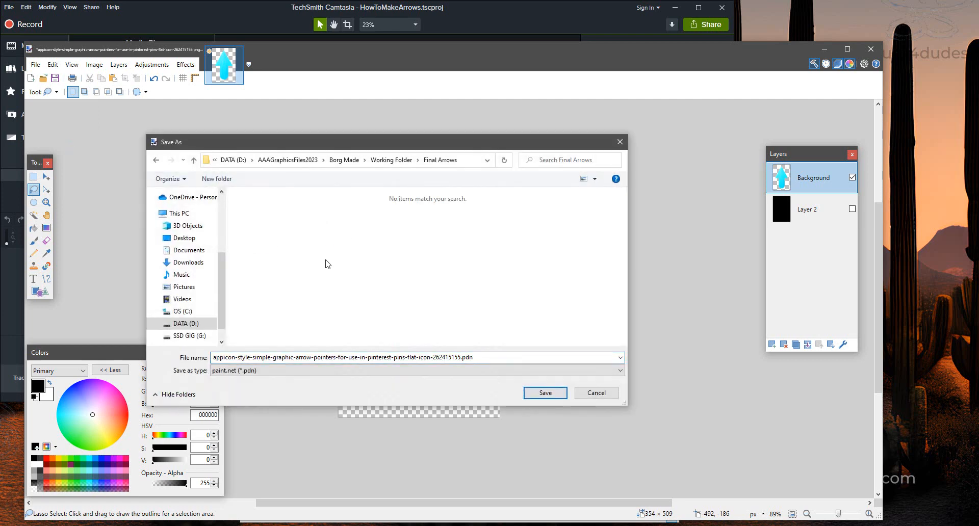
click(301, 370)
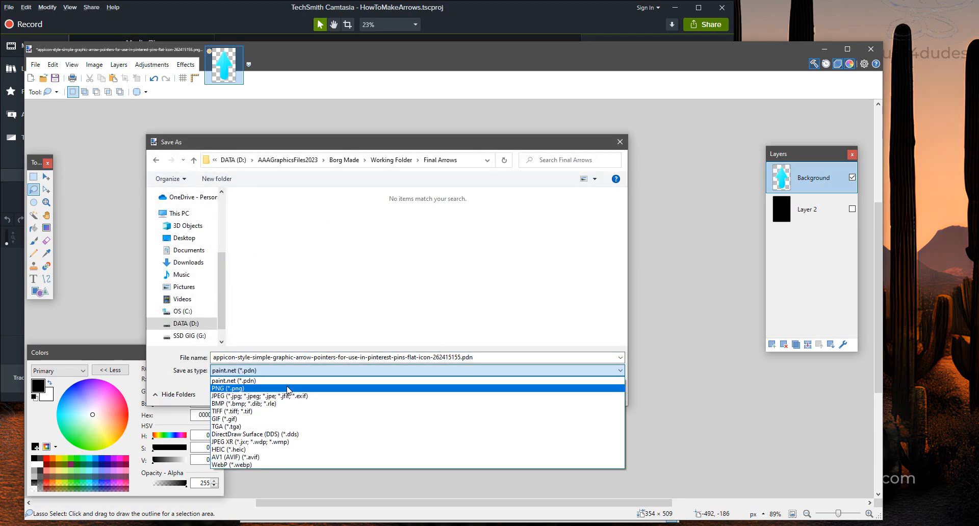
- Choose PNG as the save format and reuse the name Arrow_BW_RoundTail.png with its BW part removed
click(307, 386)
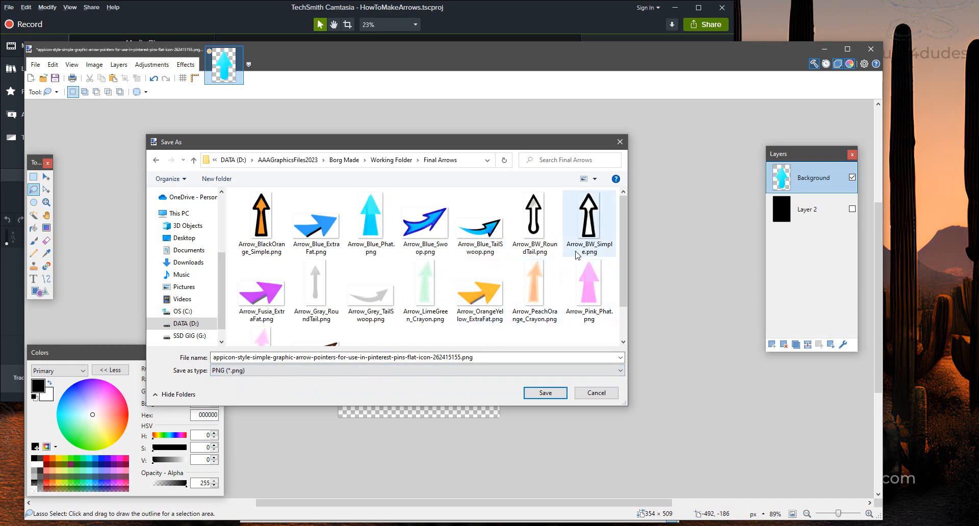
click(534, 219)
click(242, 359)
click(242, 359)
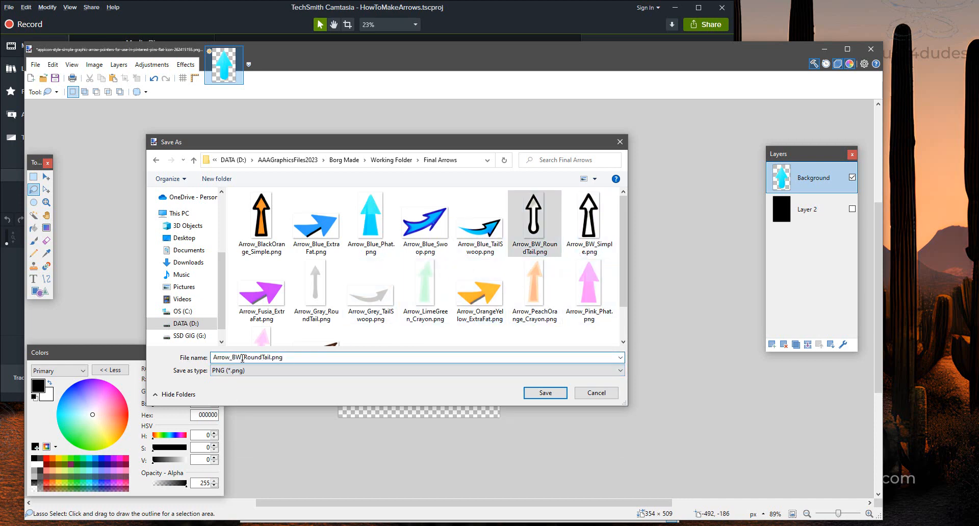
key(BackSpace)
key(BackSpace)
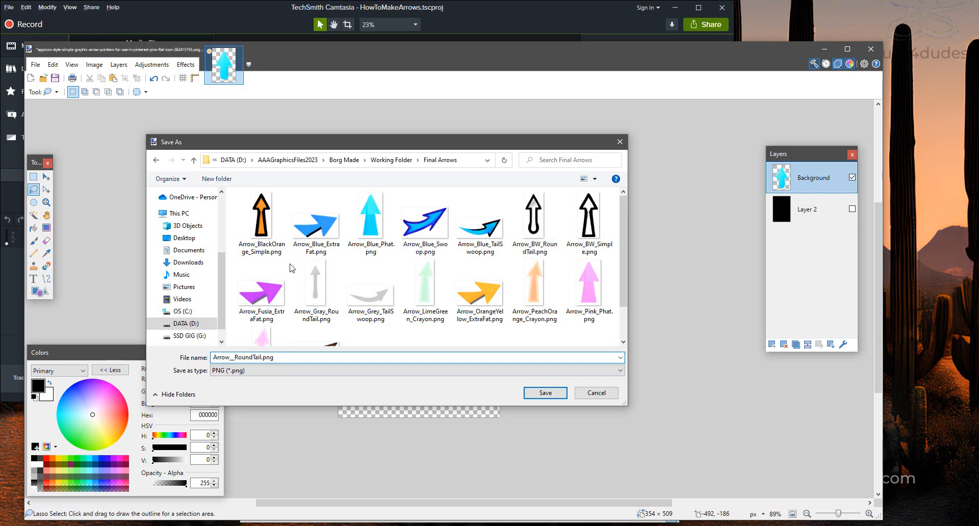
- Insert Cyan as the colour part of the file name, giving Arrow_Cyan_RoundTail.png
drag(339, 146, 380, 133)
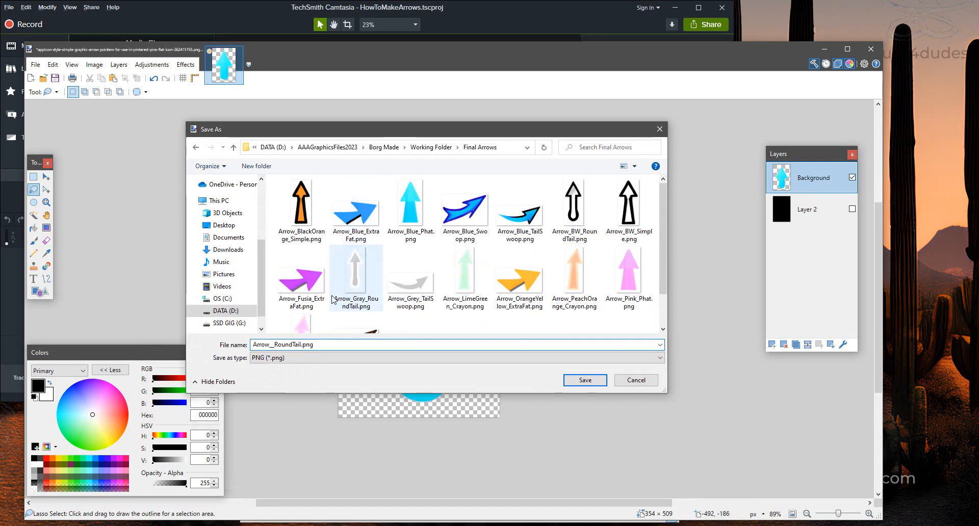
text(af)
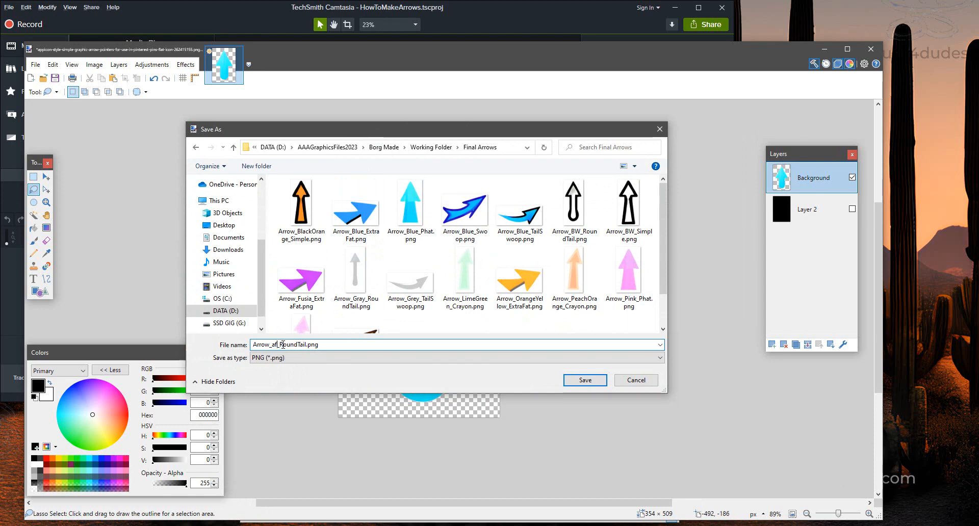
key(BackSpace)
text(acrwn)
key(BackSpace)
key(BackSpace)
key(BackSpace)
key(BackSpace)
key(BackSpace)
key(BackSpace)
text(Cyan)
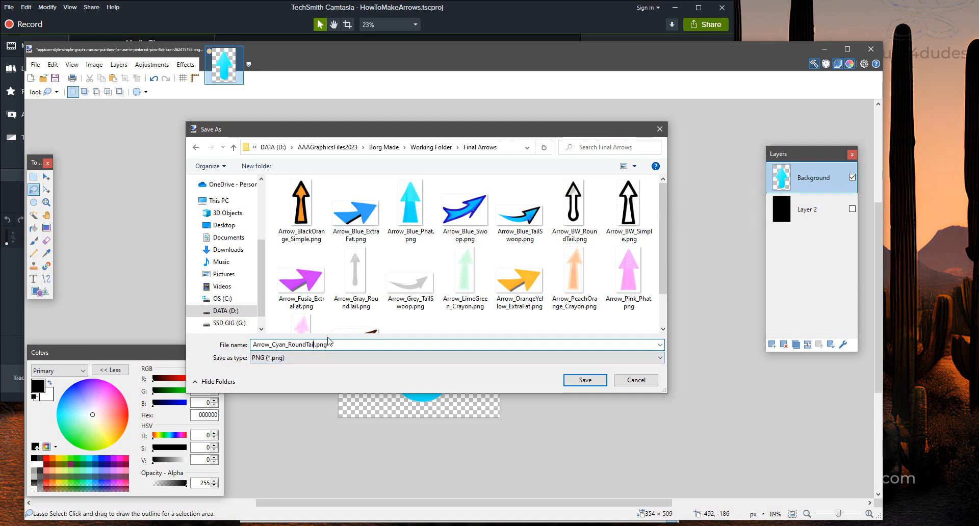
- Complete the file name as Arrow_Cyan_StubbyRoundTail.png and save the image as a flattened PNG with the preset settings
key(BackSpace)
key(BackSpace)
key(BackSpace)
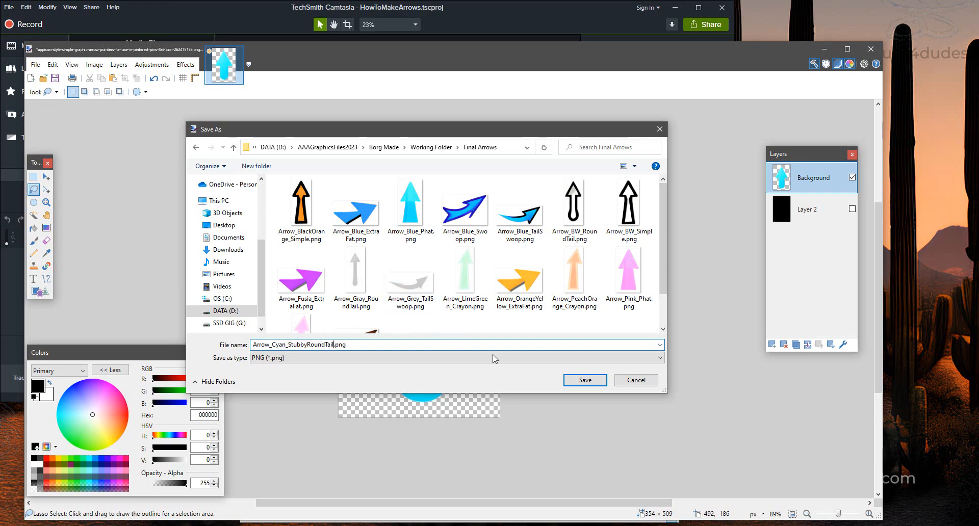
click(595, 380)
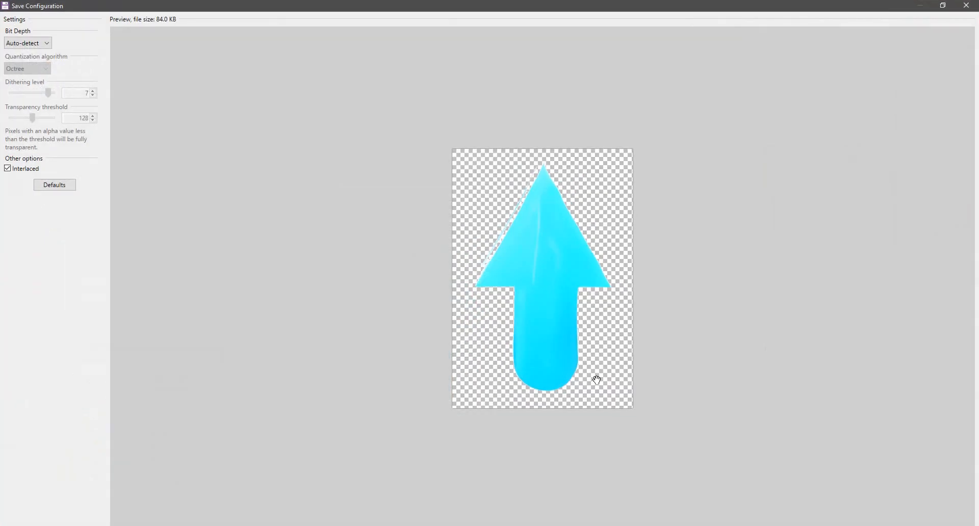
key(Return)
click(490, 304)
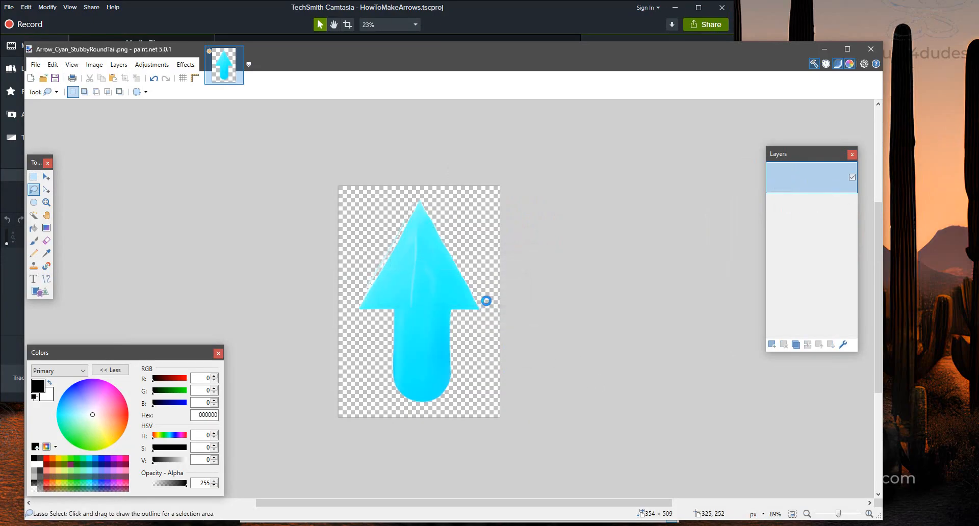
- Apply a Sepia adjustment with intensity 73 to the cyan arrow
click(152, 60)
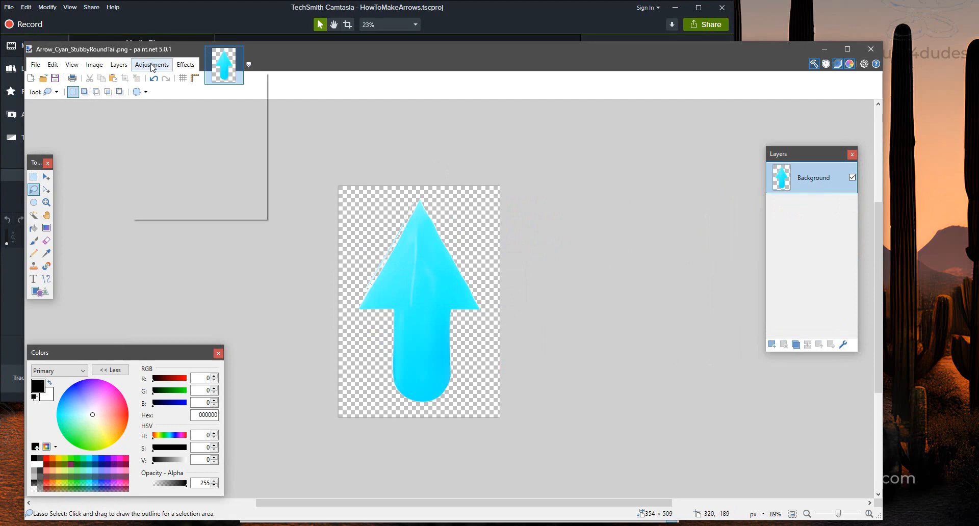
click(153, 201)
drag(399, 256, 142, 118)
drag(219, 148, 194, 155)
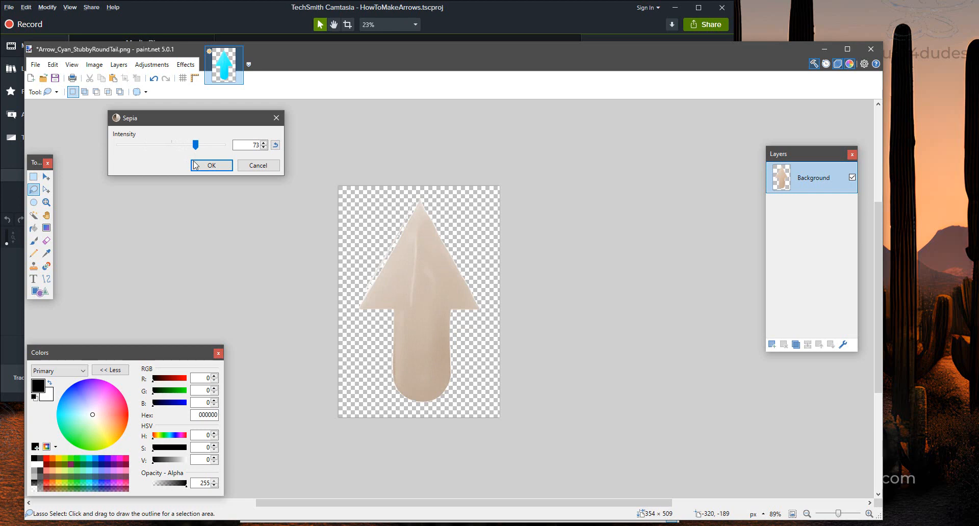
click(196, 167)
- Save the sepia-toned arrow as a new PNG named Arrow_Tan_StubbyRoundTail.png
click(35, 64)
click(68, 144)
click(289, 346)
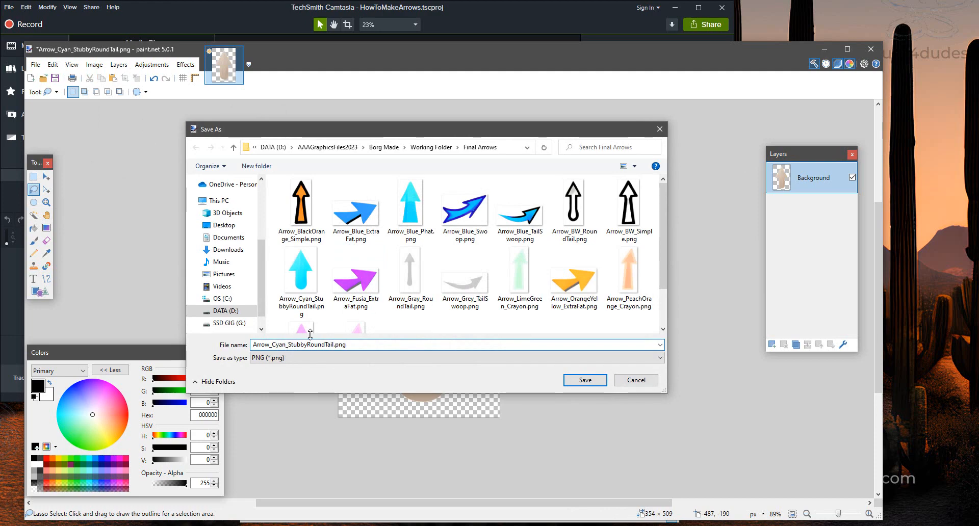
key(BackSpace)
key(BackSpace)
key(BackSpace)
key(BackSpace)
text(Tan)
key(Return)
key(Return)
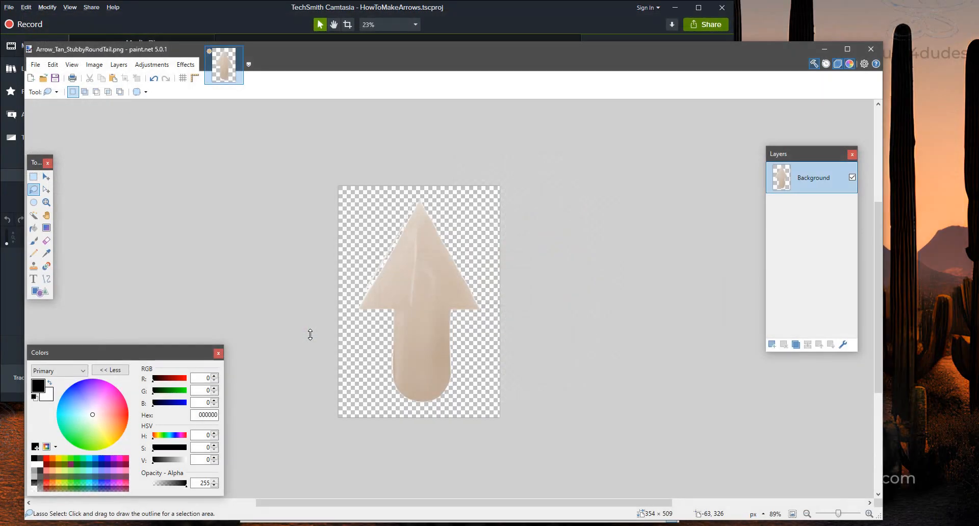
- Close the tan arrow image and reopen the recent file Arrow_Cyan_StubbyRoundTail.png
click(240, 52)
click(35, 64)
mouse_move(54, 104)
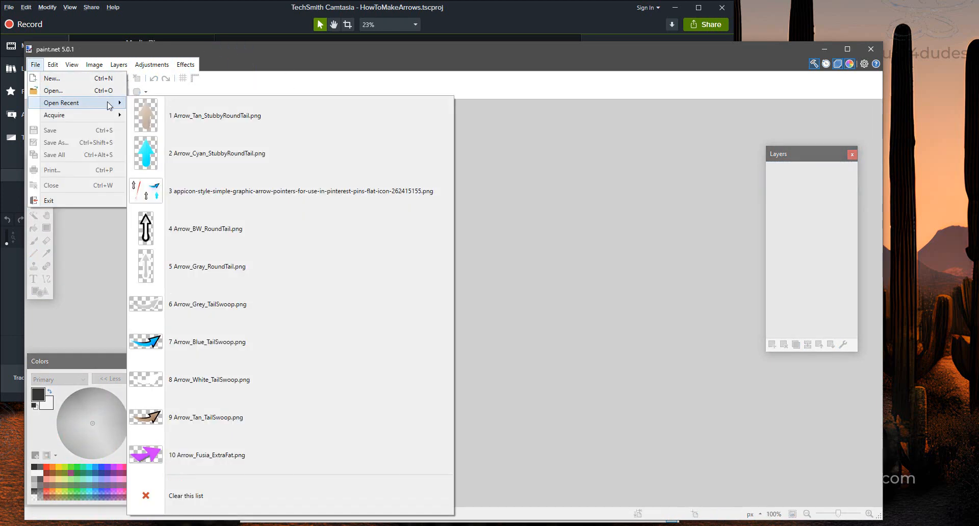
click(143, 117)
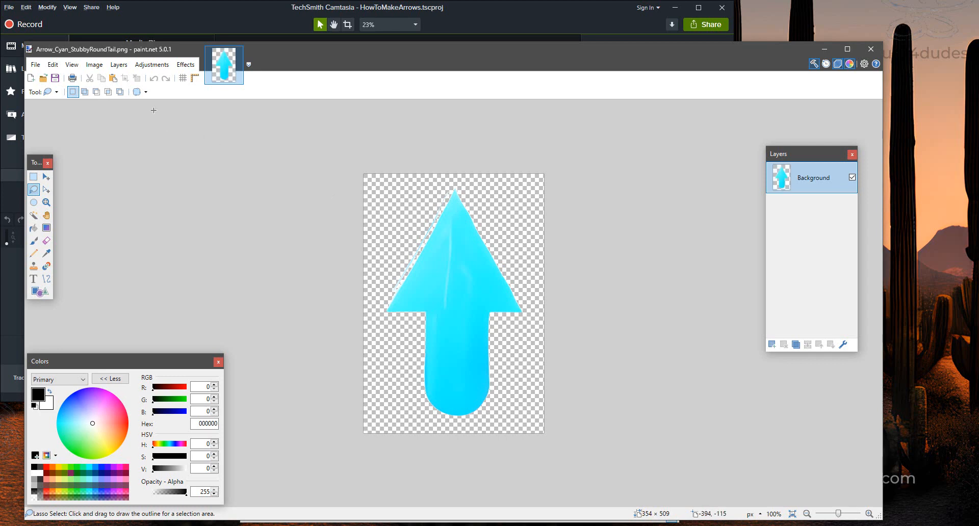
- Recolour the cyan arrow to purple with a Hue / Saturation adjustment: hue 91, saturation 122, lightness 36
click(151, 64)
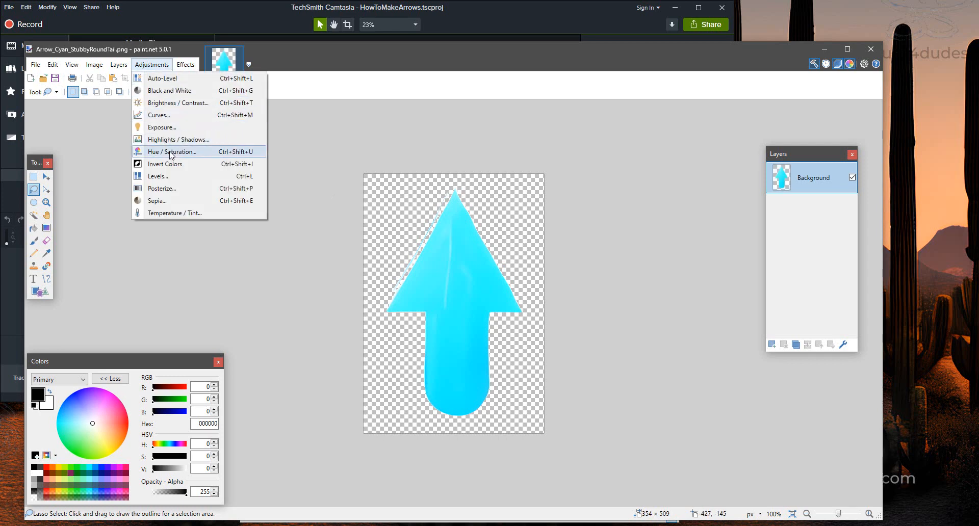
click(171, 152)
drag(425, 228, 218, 136)
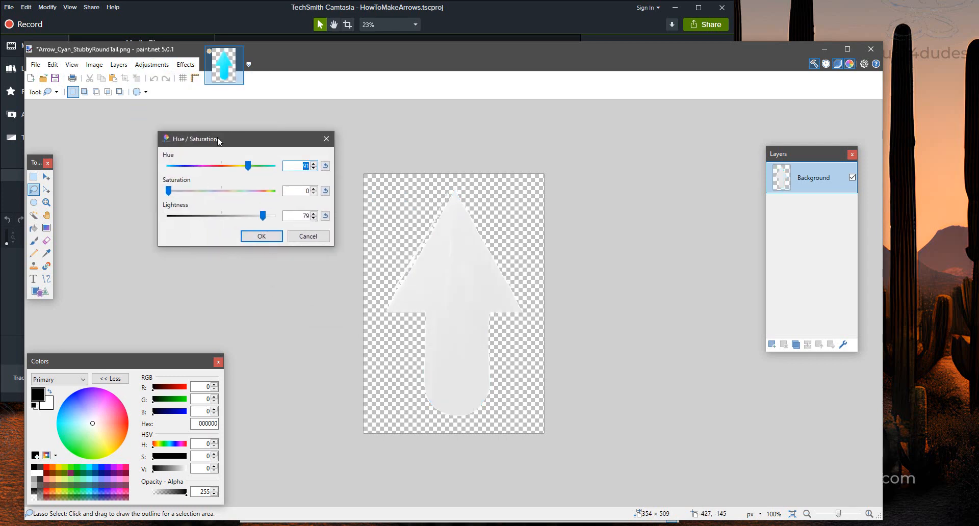
drag(260, 220, 236, 220)
drag(171, 192, 233, 194)
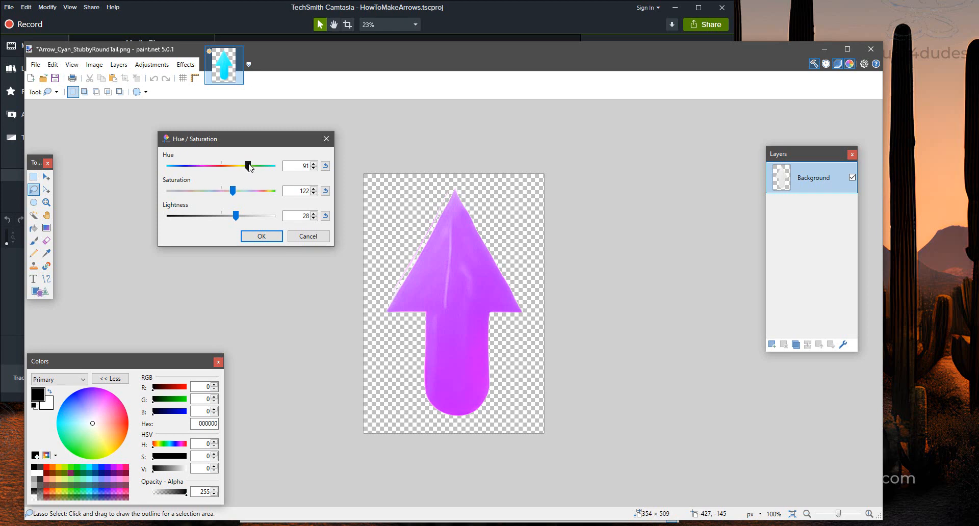
mouse_move(236, 212)
mouse_down()
mouse_move(252, 219)
mouse_move(242, 221)
mouse_up()
click(262, 236)
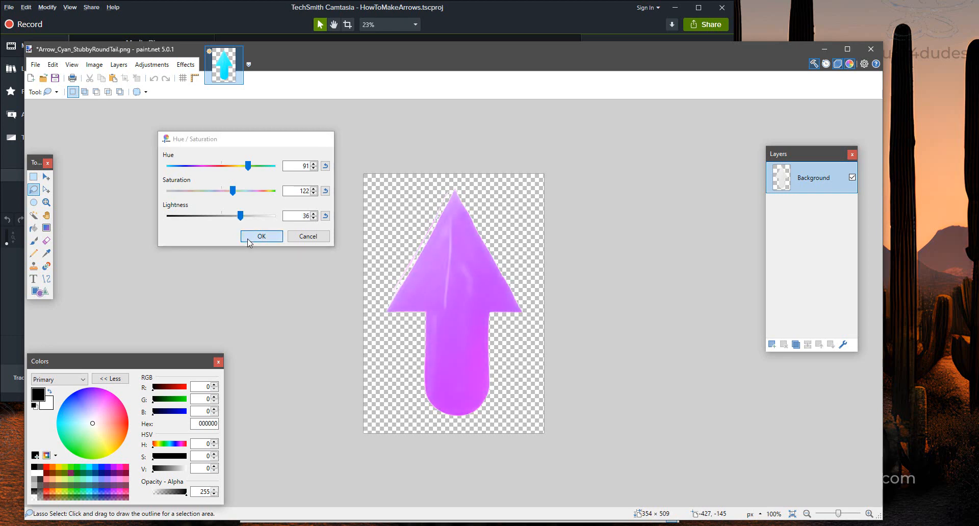
- Save the purple arrow as a new PNG named Arrow_Lavender_StubbyRoundTail.png
click(35, 64)
click(51, 143)
click(307, 346)
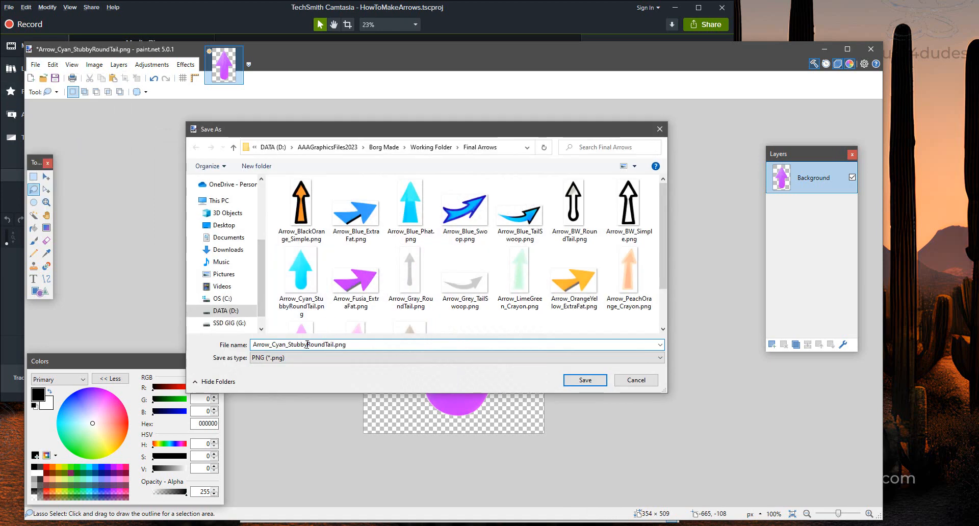
key(BackSpace)
key(BackSpace)
key(BackSpace)
key(BackSpace)
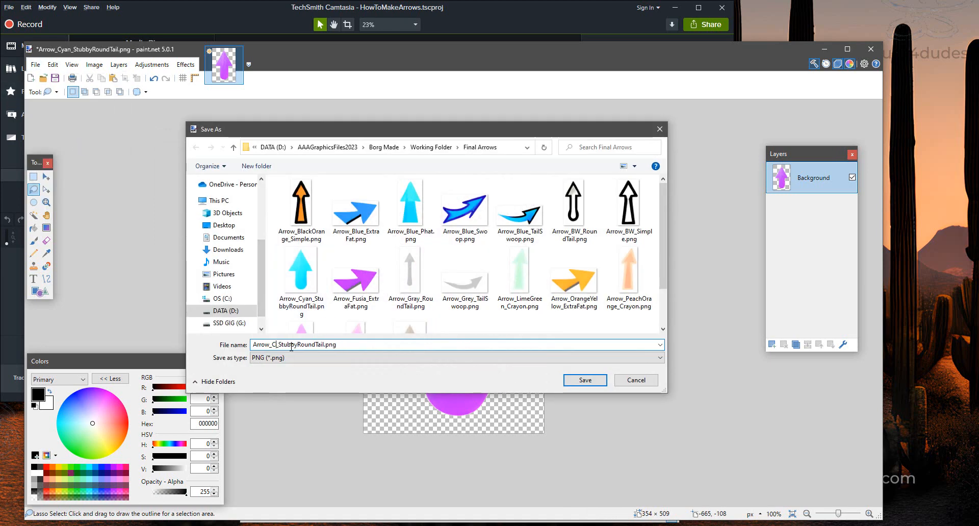
text(Lavender)
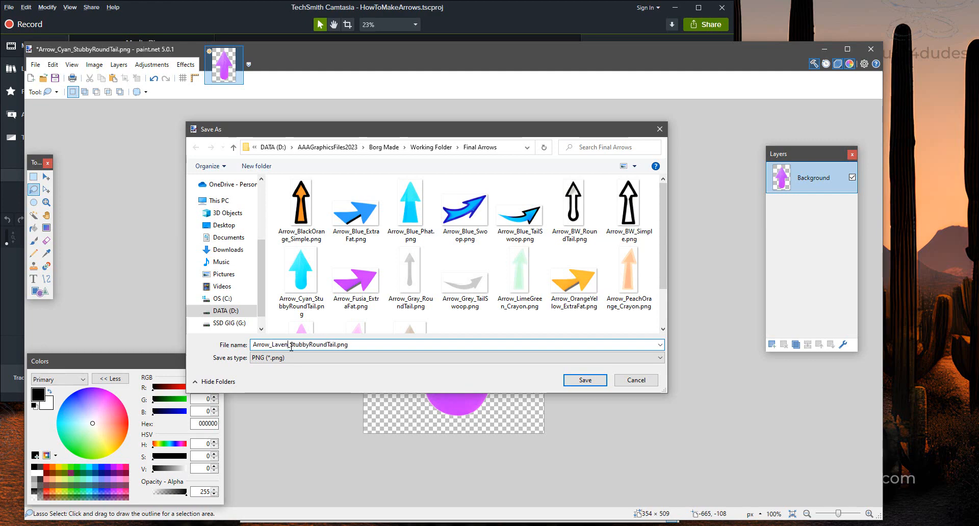
key(Return)
key(Return)
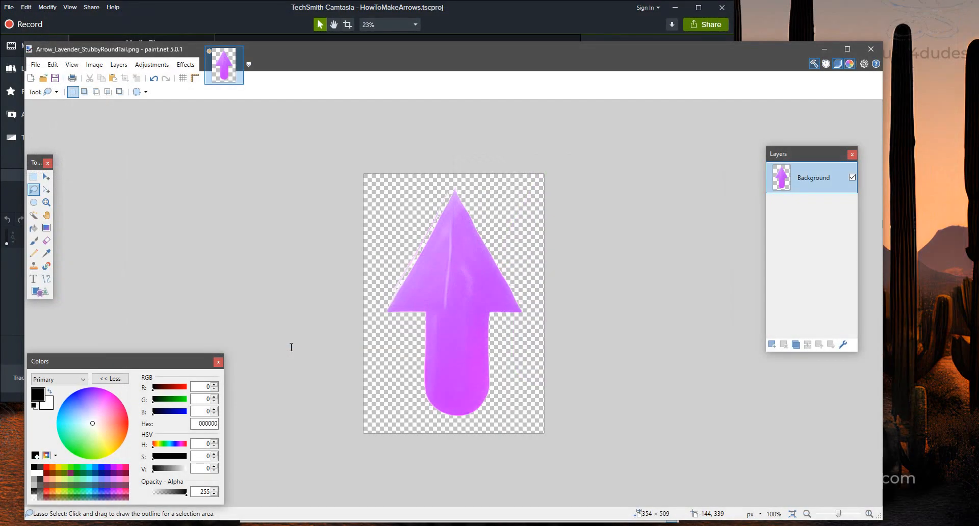
- Close the lavender arrow image and reopen Arrow_Cyan_StubbyRoundTail.png from the recent files
click(237, 52)
click(35, 64)
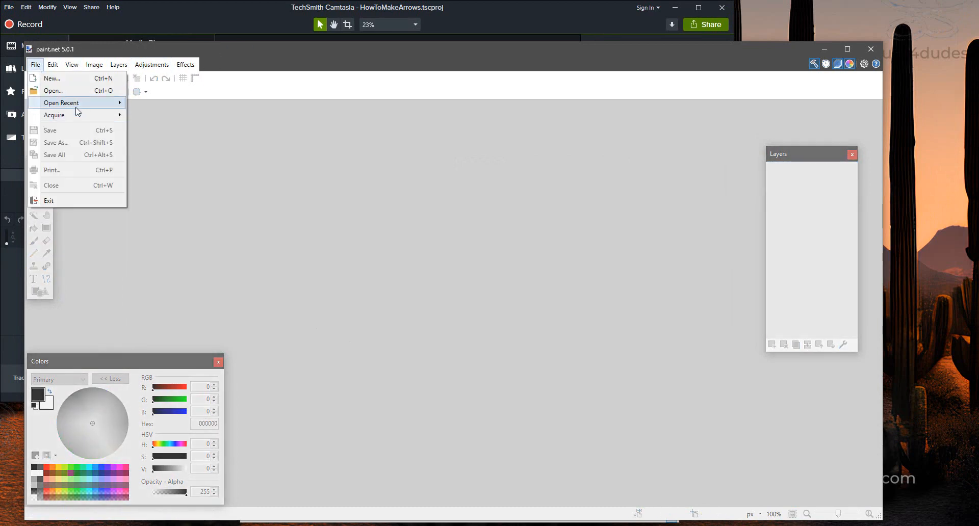
mouse_move(87, 108)
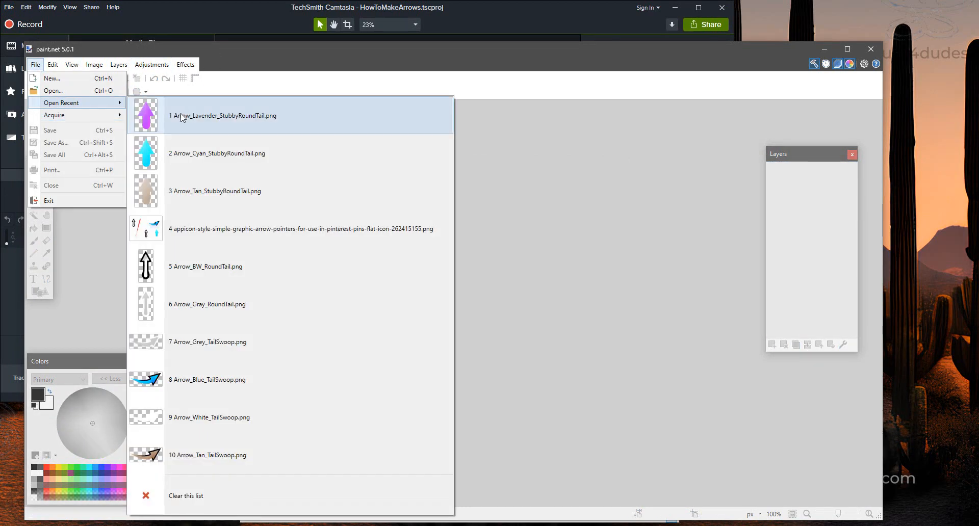
click(182, 152)
- Recolour the cyan arrow to red with a Hue / Saturation adjustment: hue -180, saturation 137, lightness 20
click(152, 65)
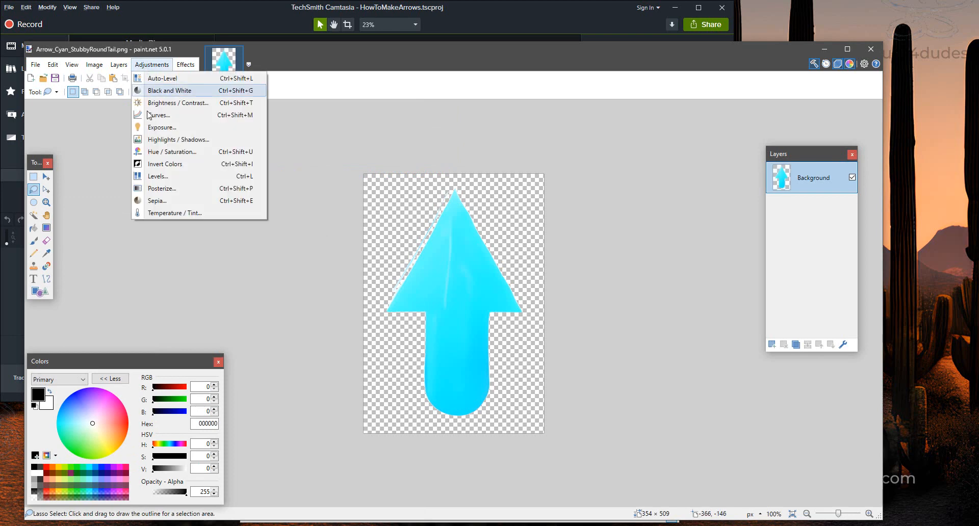
click(173, 152)
drag(417, 221, 225, 157)
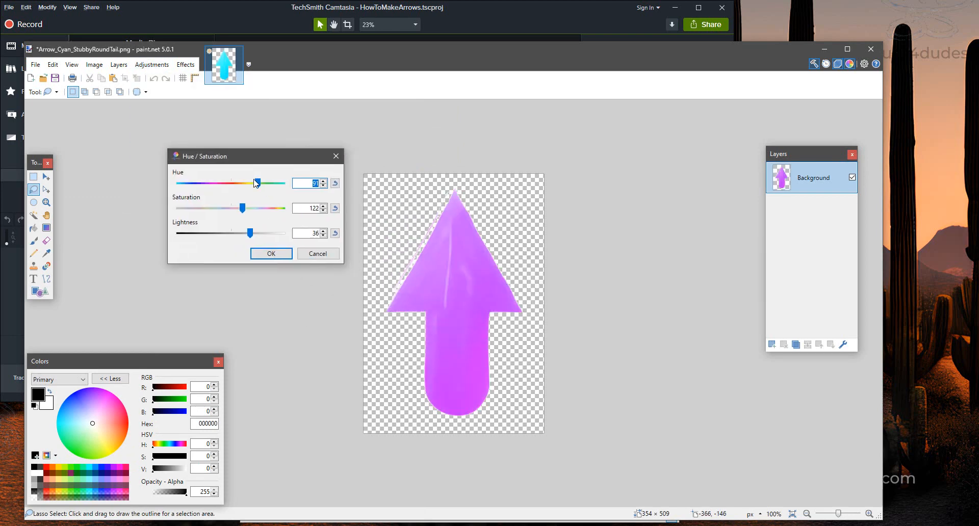
drag(258, 186, 175, 180)
drag(177, 176, 177, 176)
drag(242, 209, 236, 232)
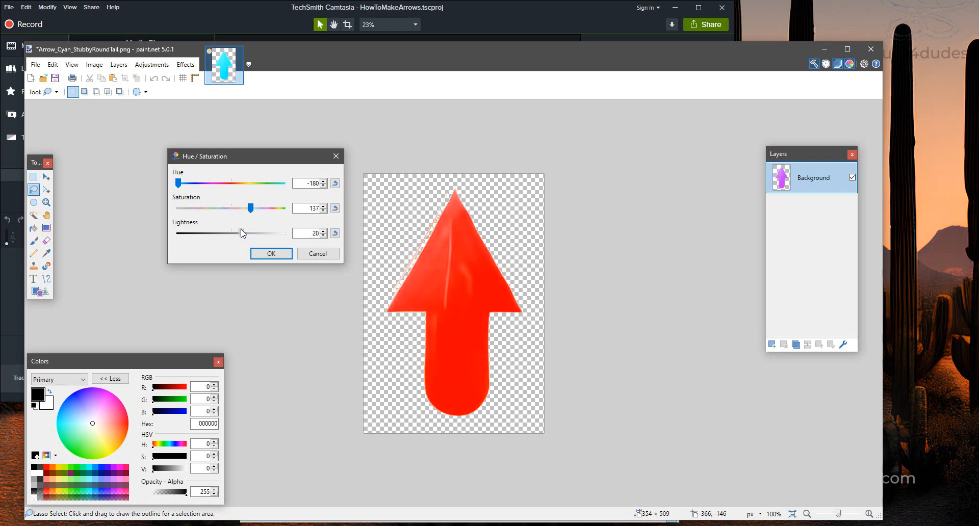
click(271, 253)
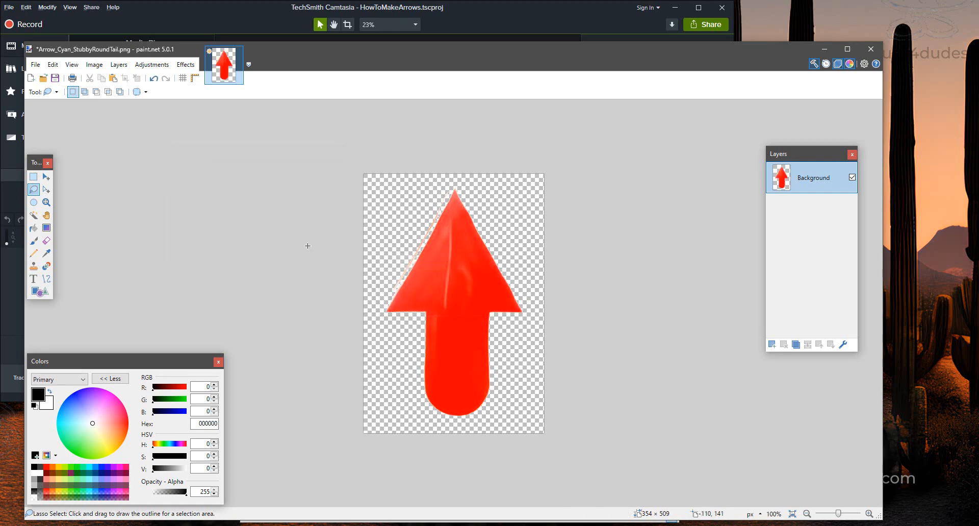
- Save the red arrow as a new PNG named Arrow_Red_StubbyRoundTail.png
click(35, 65)
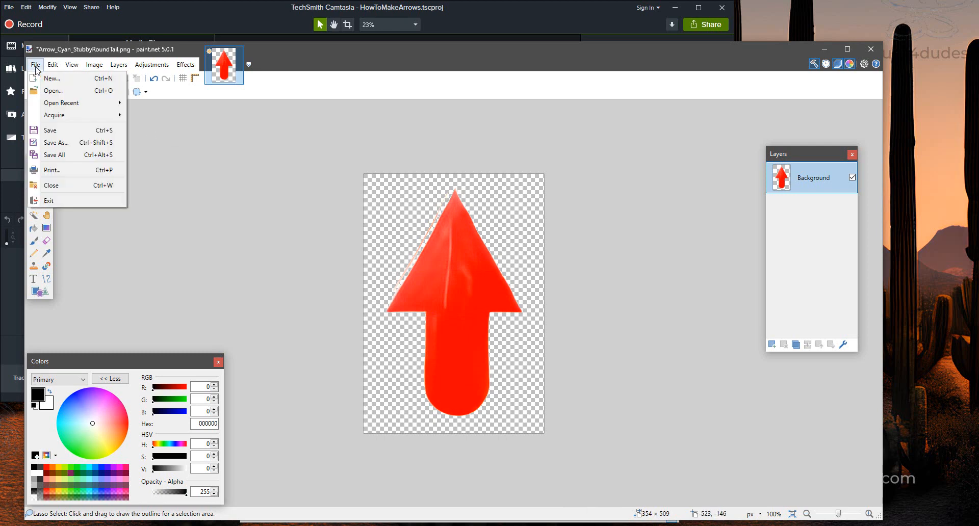
click(78, 141)
click(295, 346)
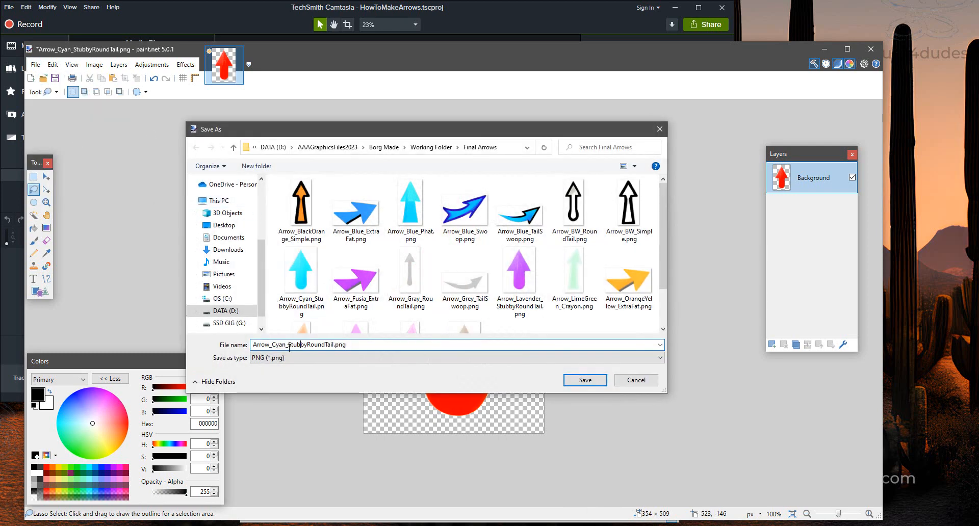
key(BackSpace)
key(BackSpace)
key(BackSpace)
key(BackSpace)
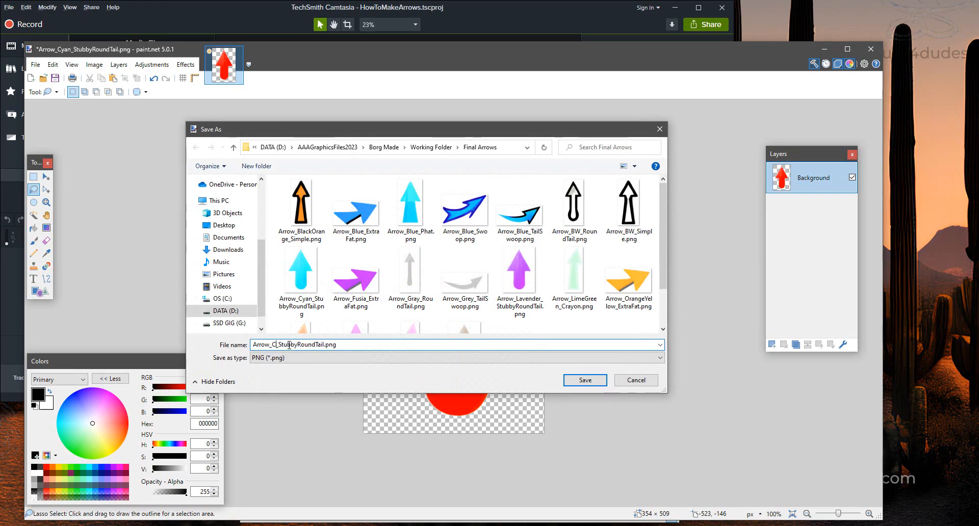
text(Red)
key(Return)
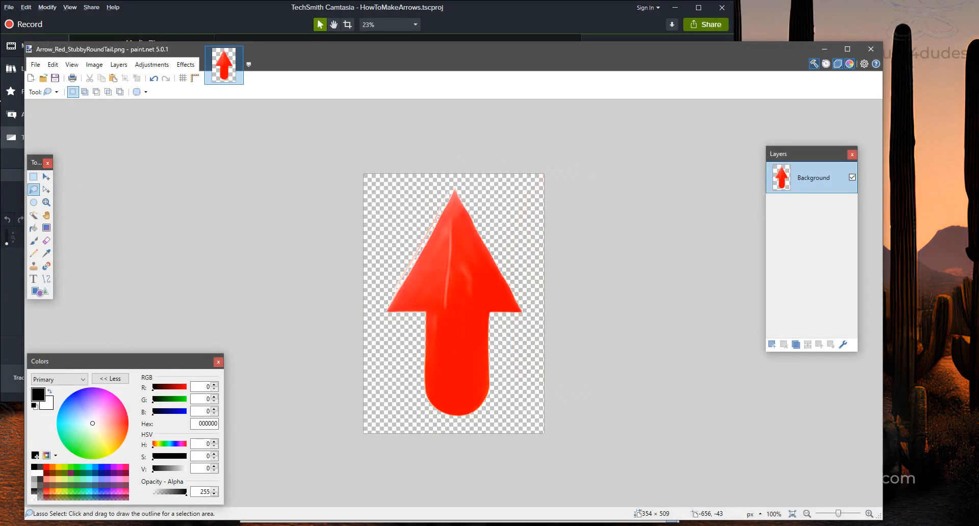
- Open the recent file Arrow_Cyan_StubbyRoundTail.png alongside the red arrow image
click(35, 64)
mouse_move(94, 103)
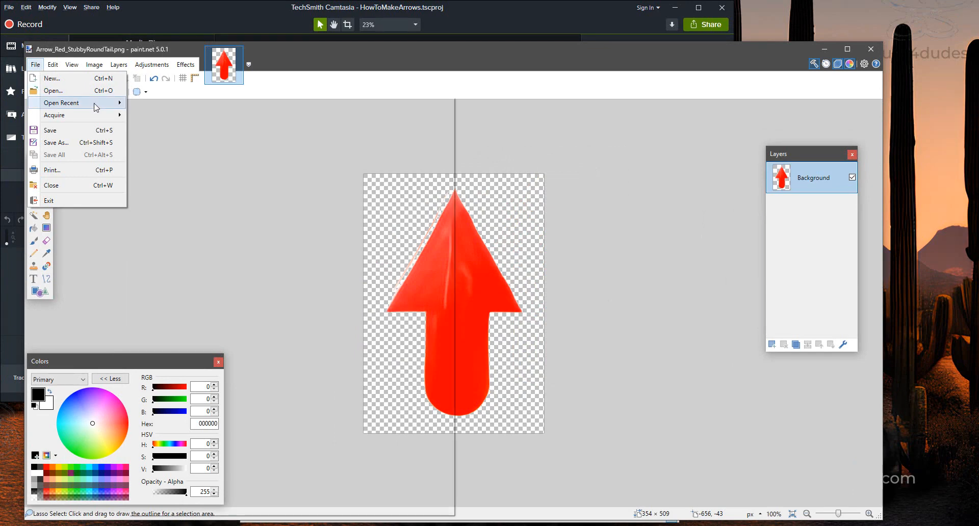
click(173, 151)
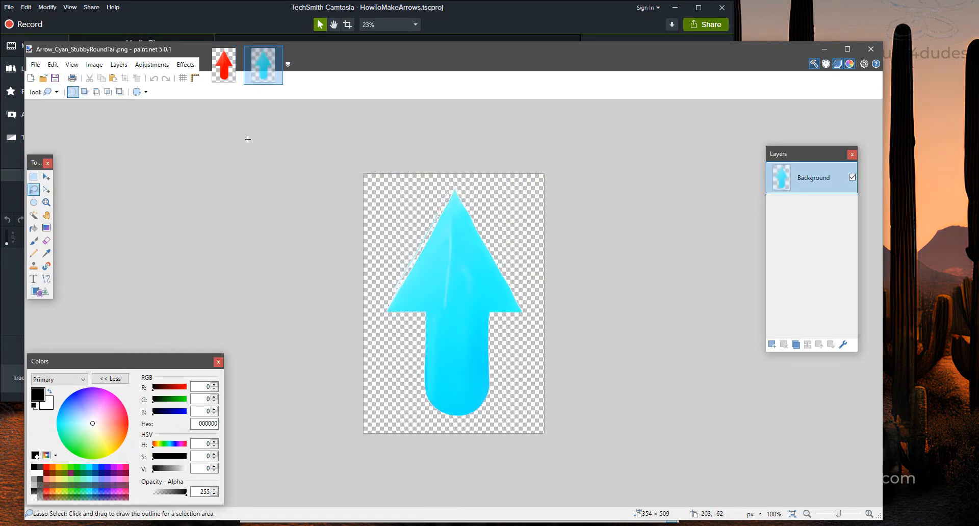
- Recolour the cyan arrow to yellow with a Hue / Saturation adjustment: hue -138, saturation 175, lightness 40
click(151, 64)
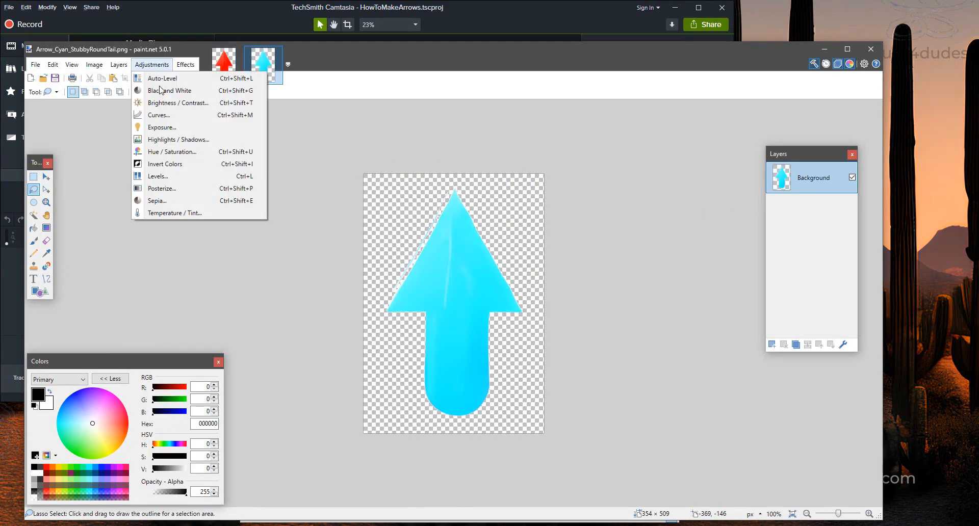
click(173, 151)
drag(402, 228, 162, 144)
drag(139, 175, 213, 178)
drag(203, 224, 152, 176)
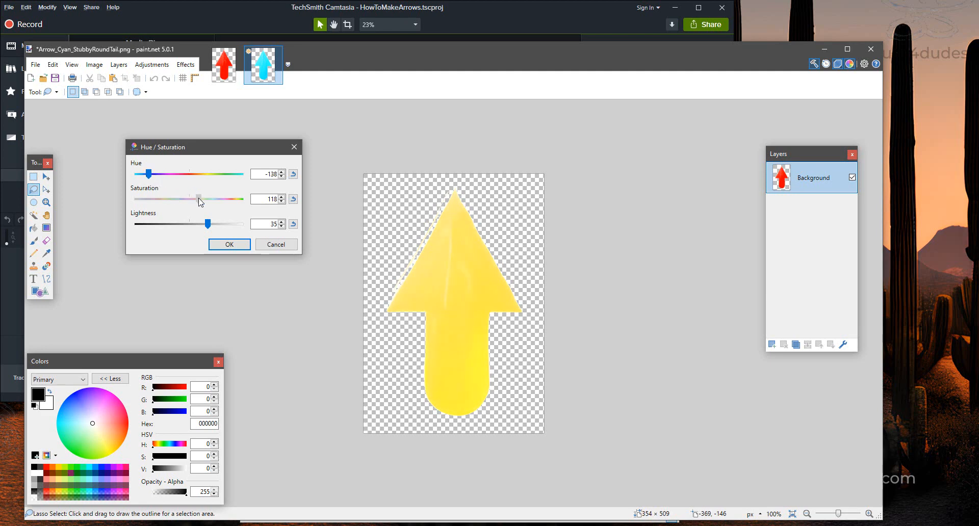
drag(208, 202, 212, 226)
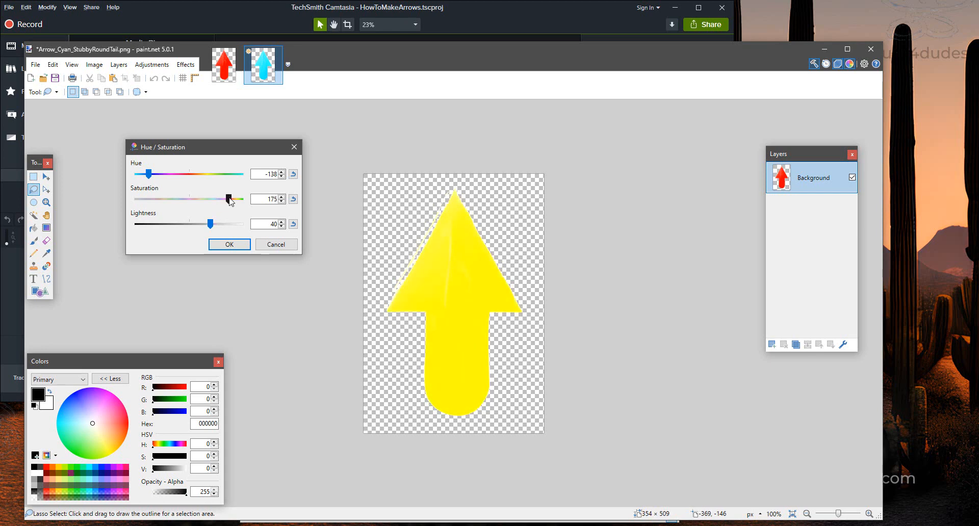
click(228, 243)
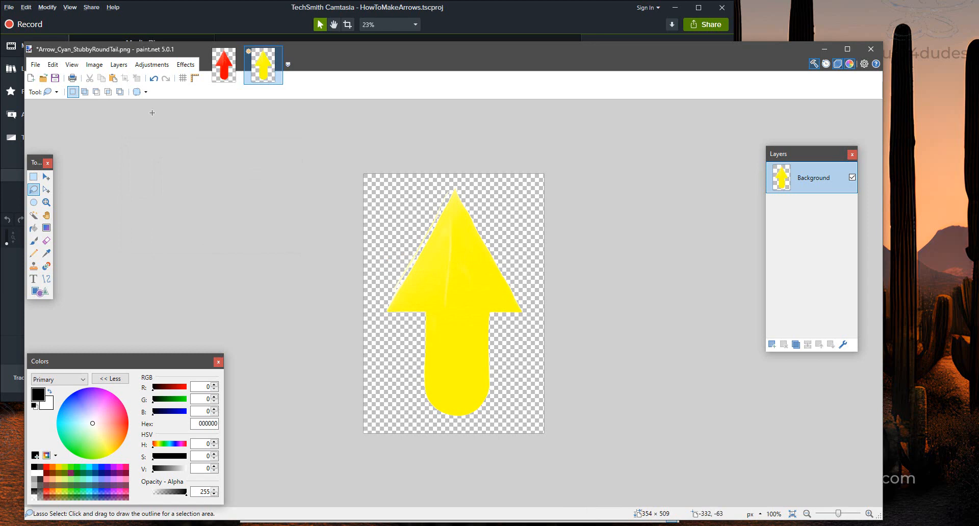
- Save the yellow arrow as a new PNG named Arrow_Yellow_StubbyRoundTail.png in the Final Arrows folder
click(34, 65)
click(67, 144)
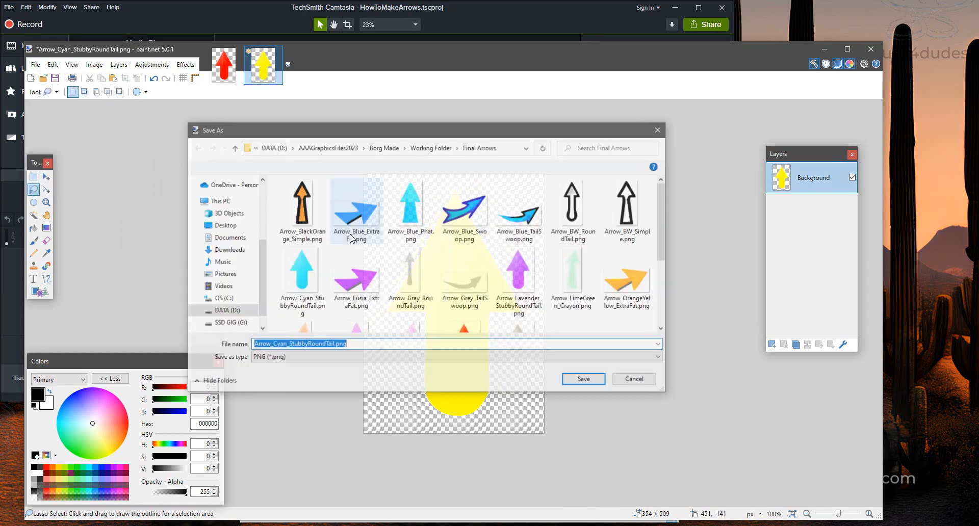
click(319, 346)
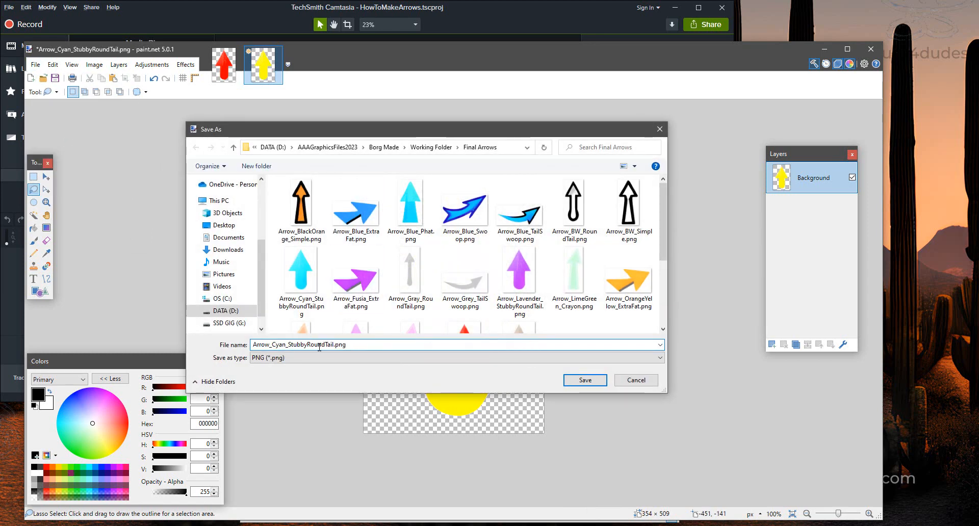
click(286, 344)
key(BackSpace)
key(BackSpace)
key(BackSpace)
key(BackSpace)
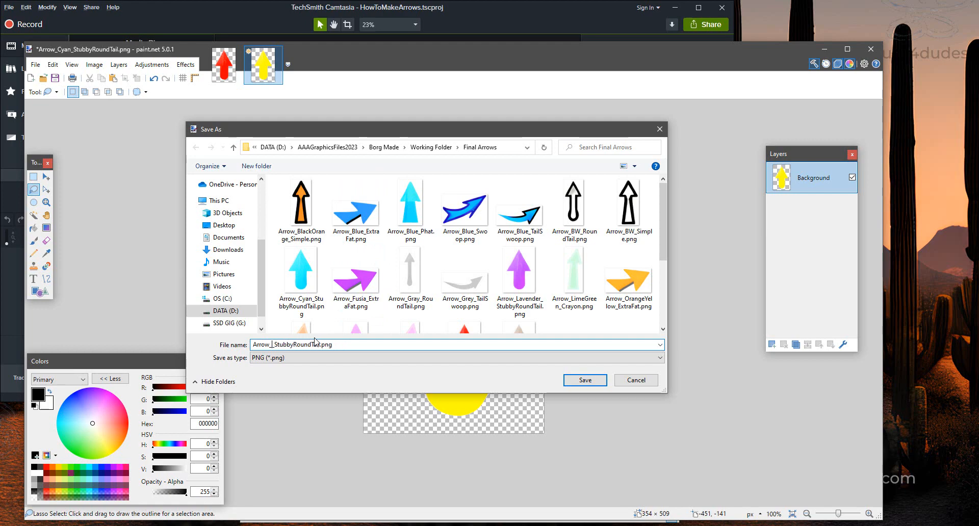
text(Yellow)
key(Return)
key(Return)
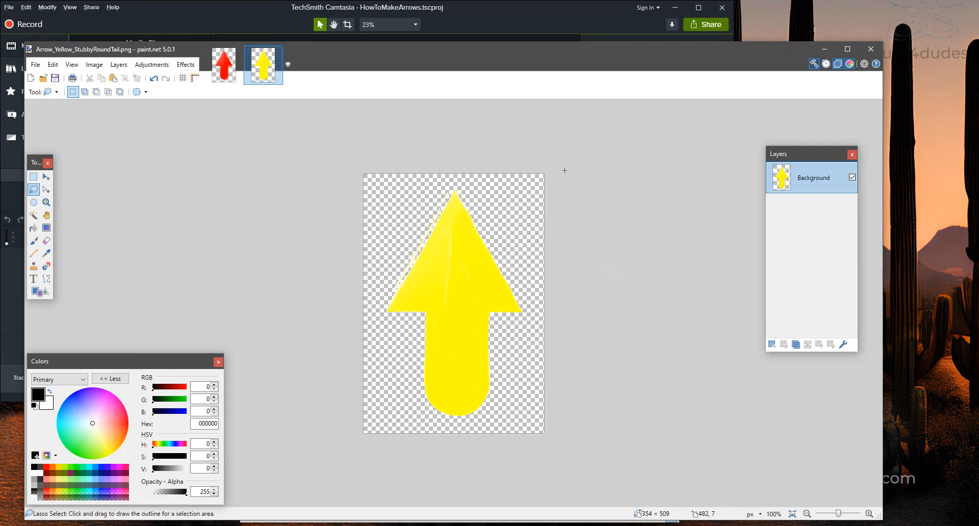
- Close the yellow and red arrow images and open the recent file appicon-style-simple-graphic-arrow-pointers-for-use-in-pinterest-pins-flat-icon-262415155.png
click(277, 52)
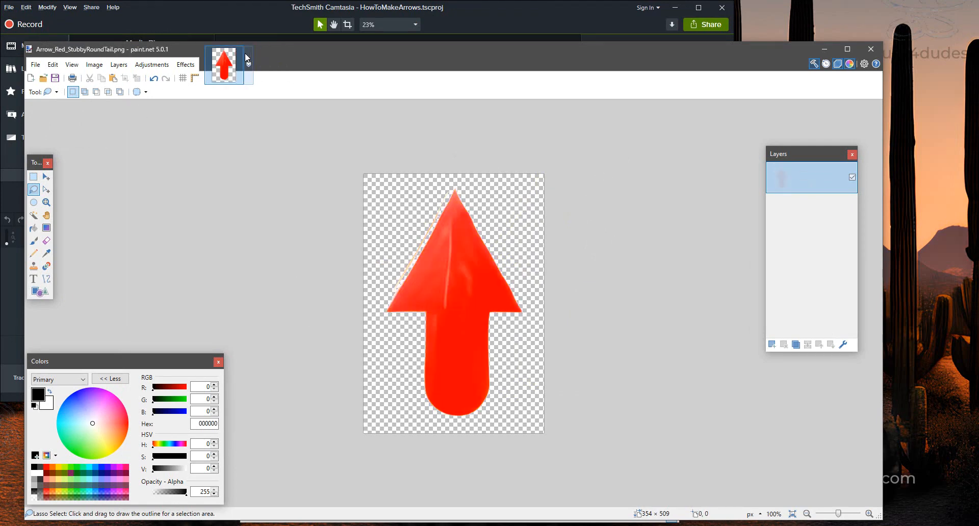
click(237, 51)
click(35, 65)
mouse_move(61, 103)
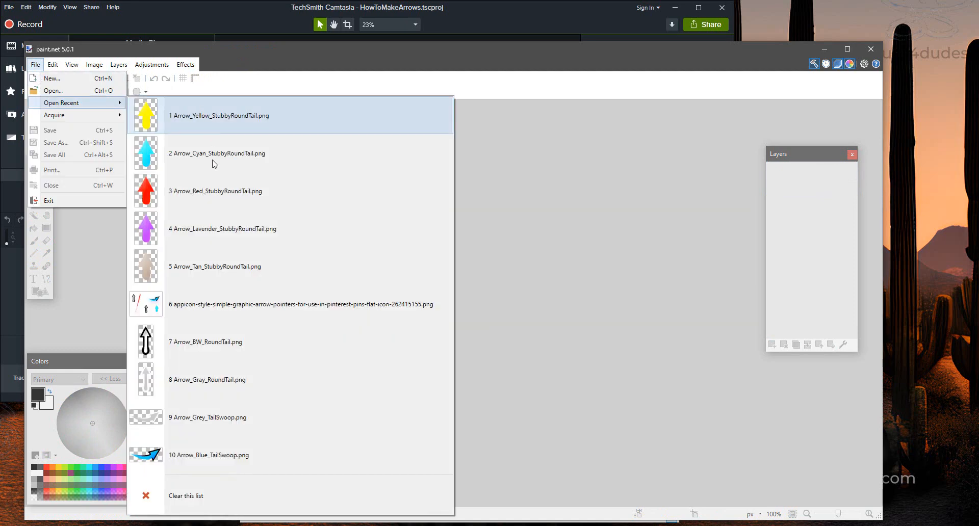
click(220, 304)
scroll(367, 278, down, 4)
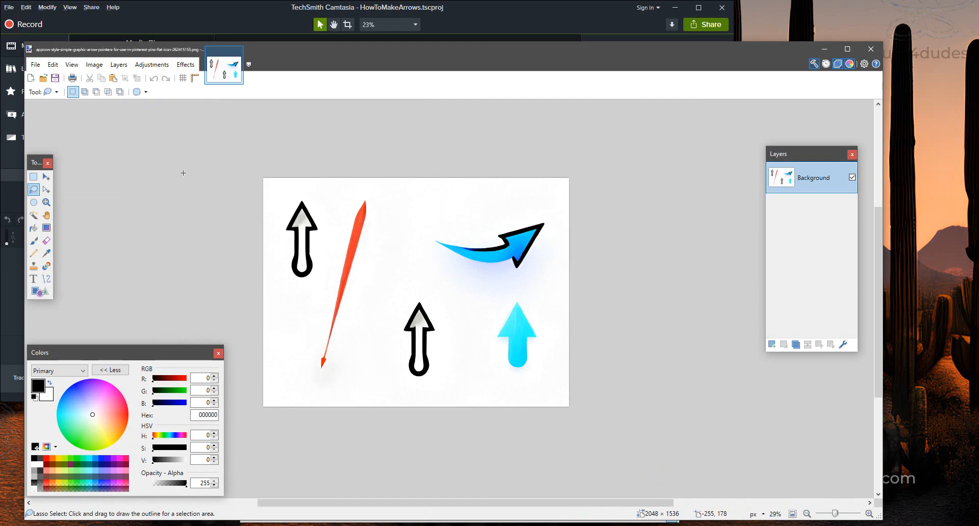
- Resize the arrow sheet image to 200 percent
click(97, 65)
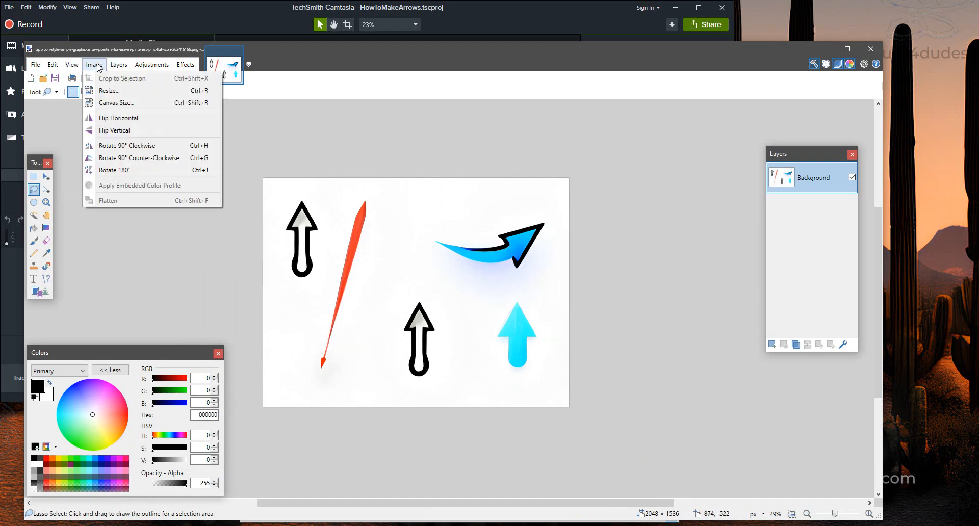
click(103, 91)
click(388, 232)
text(200)
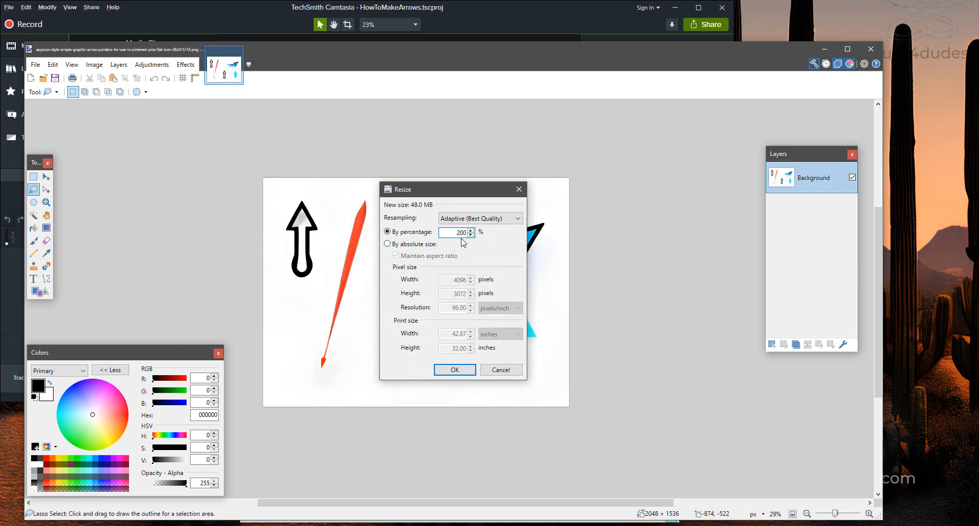
click(432, 368)
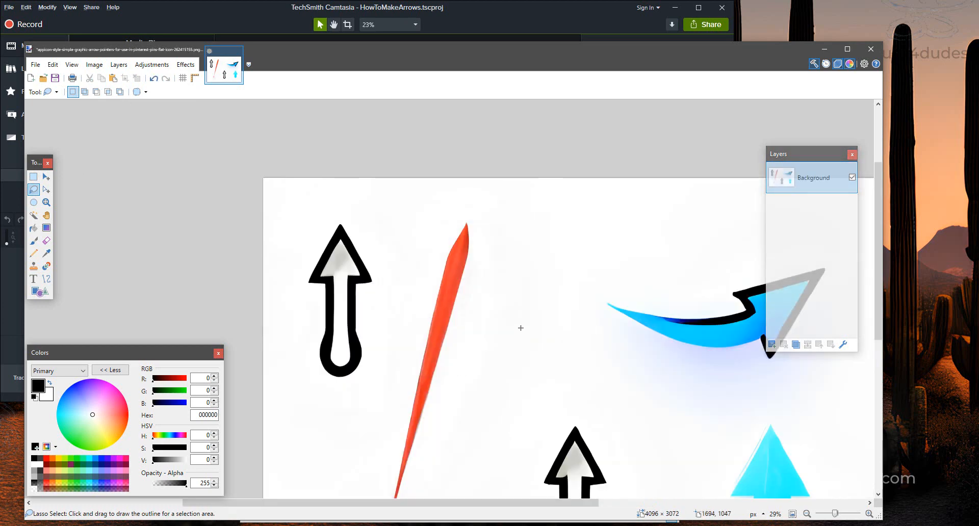
- Erase the whole Background layer with a rectangular selection and add a new empty layer above it
drag(413, 503, 478, 504)
scroll(469, 400, down, 3)
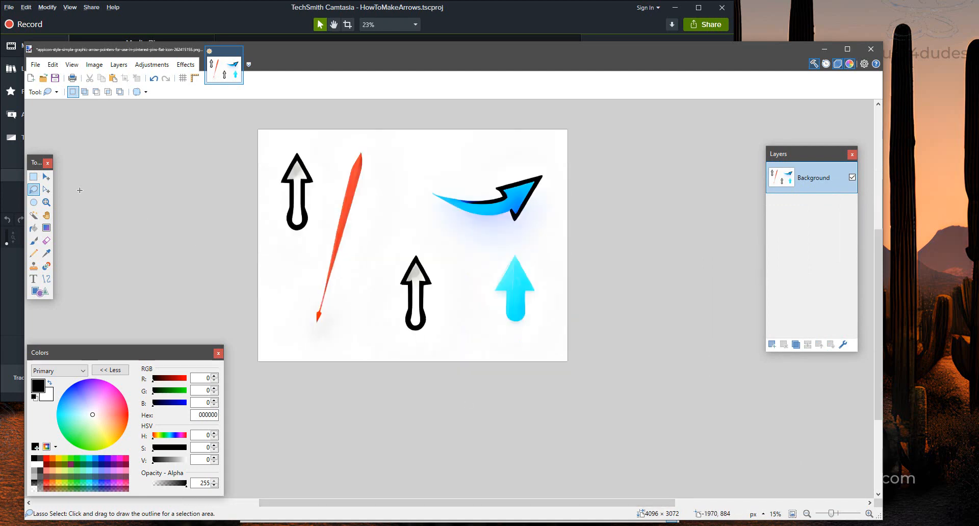
click(34, 178)
drag(237, 123, 571, 375)
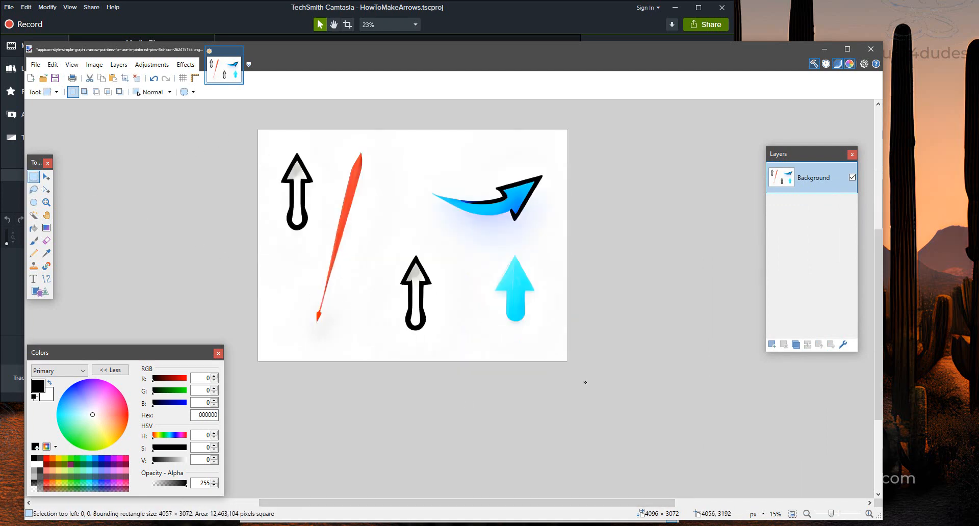
key(Delete)
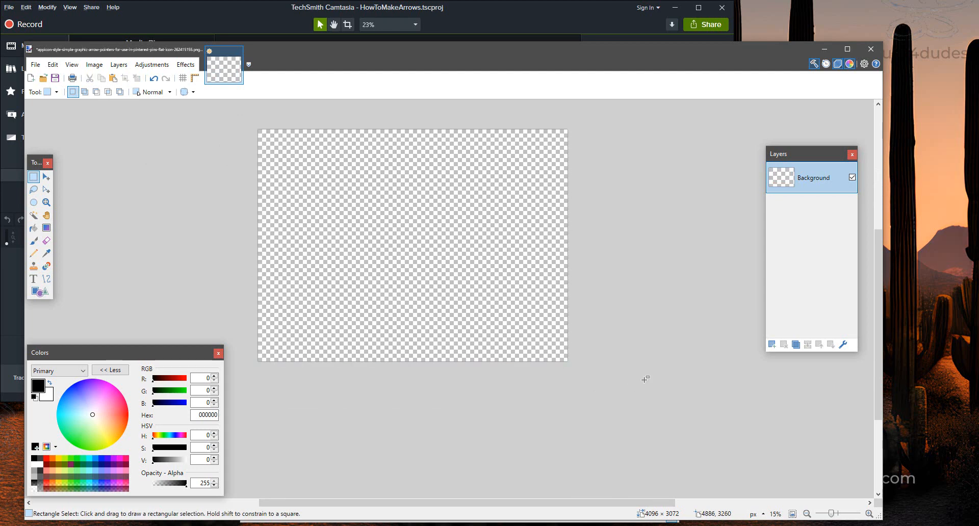
click(118, 64)
click(130, 79)
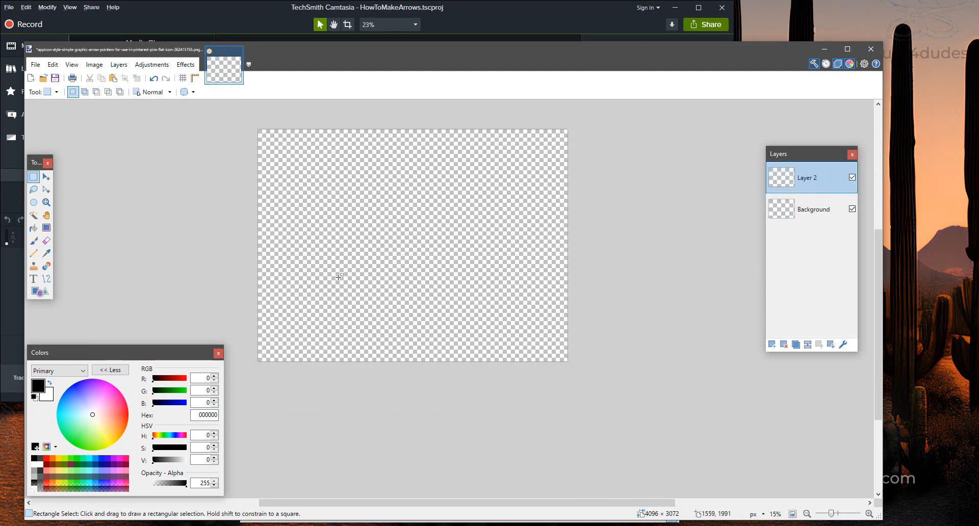
- Save the blank layered canvas in the Working Folder as a paint.net file named ArrowDisplay.pdn
click(35, 64)
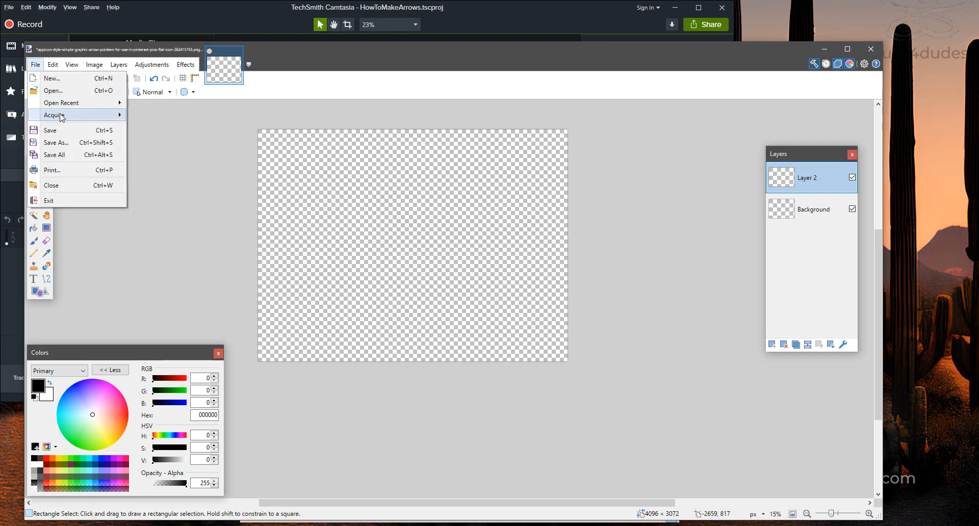
click(67, 143)
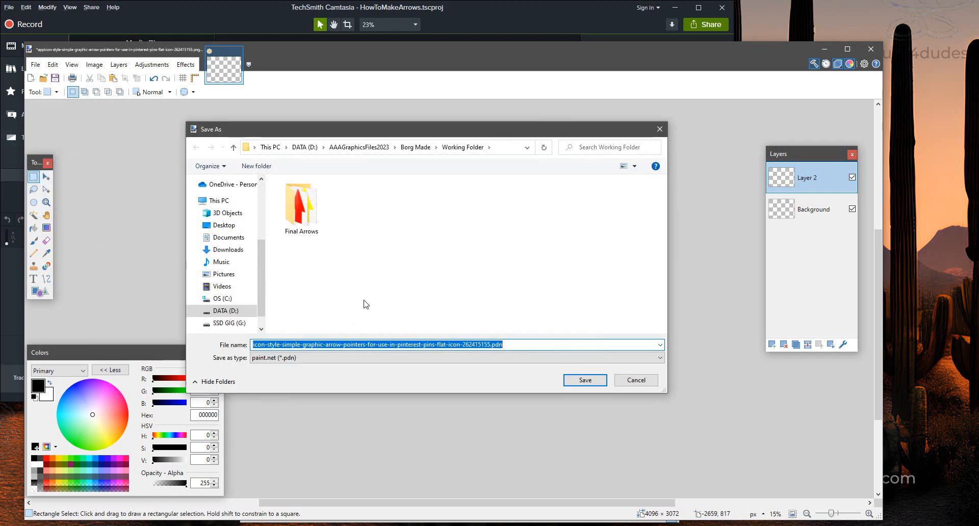
click(381, 344)
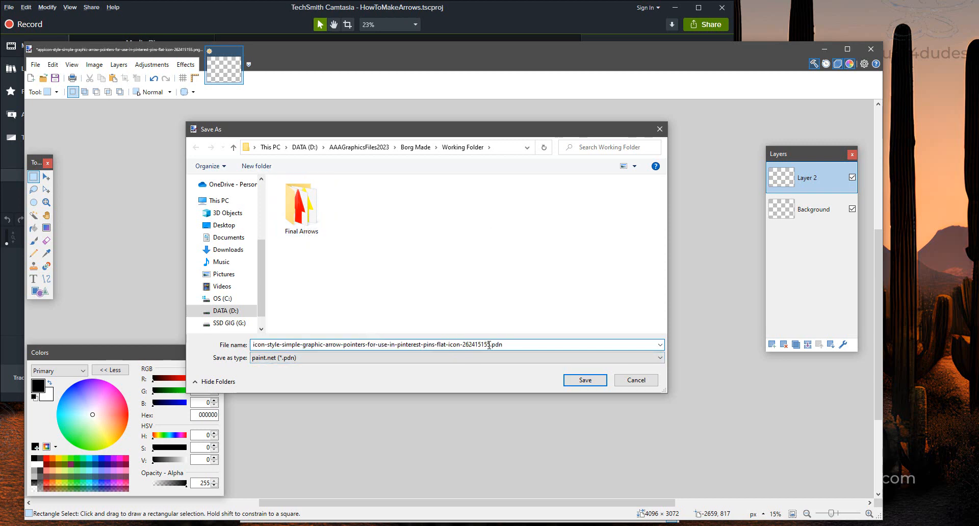
drag(489, 344, 149, 327)
key(Delete)
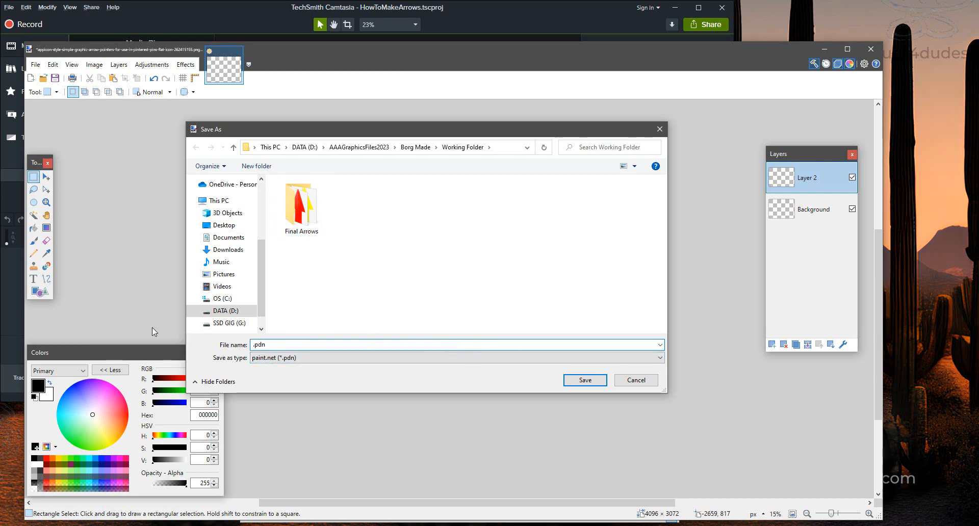
text(ArrowDis)
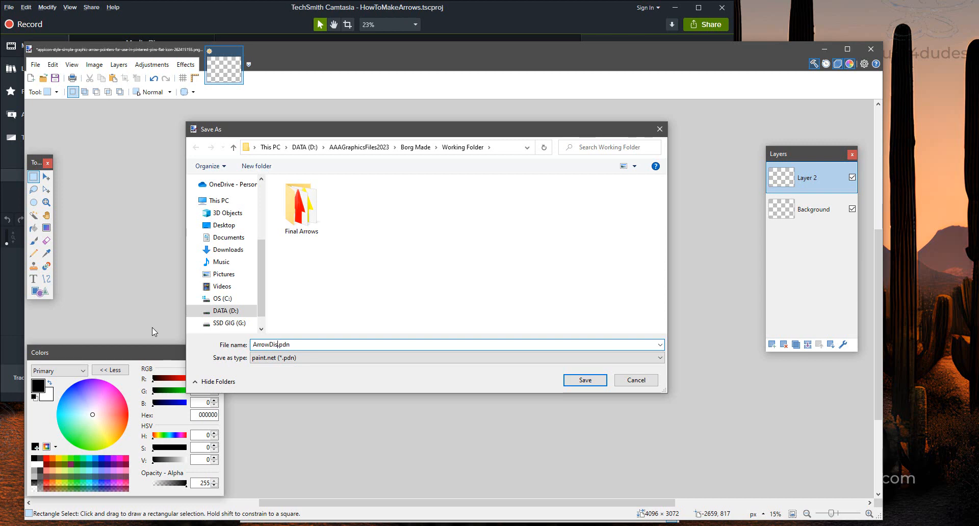
text(play)
key(Return)
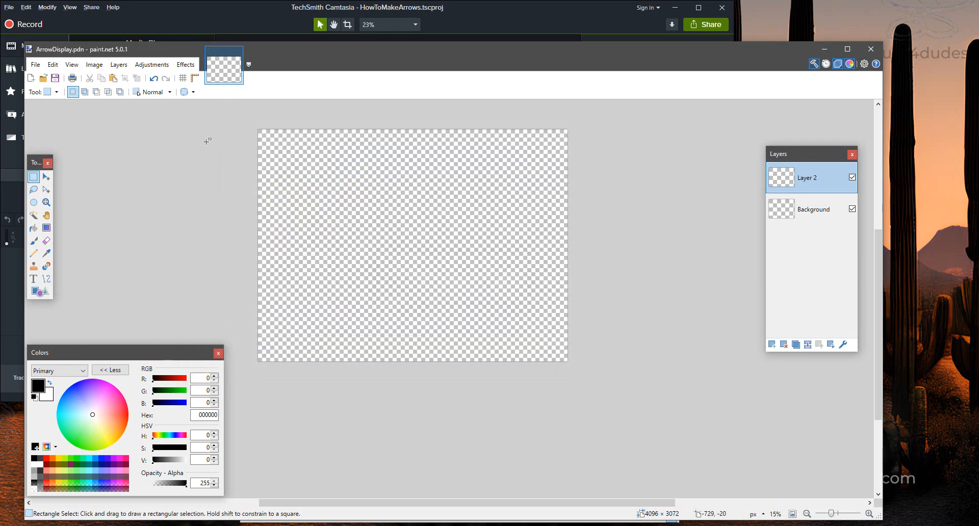
- Switch to the Final Arrows folder in File Explorer and open Arrow_BlackOrange_Simple.png with paint.net
click(35, 65)
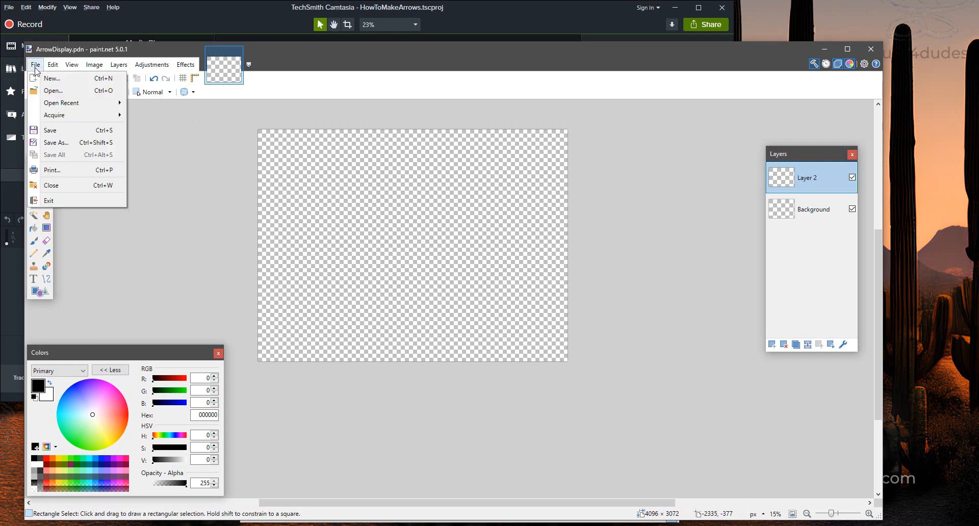
click(814, 74)
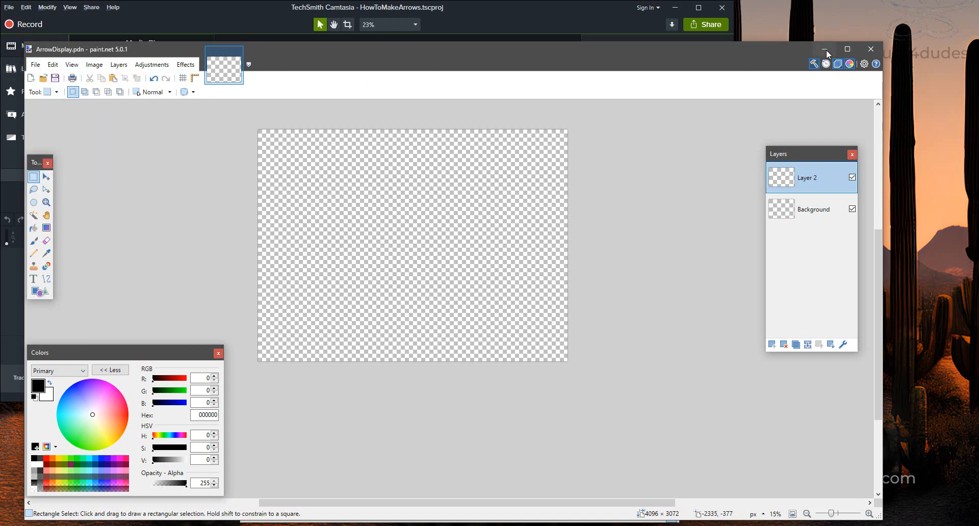
scroll(588, 284, up, 2)
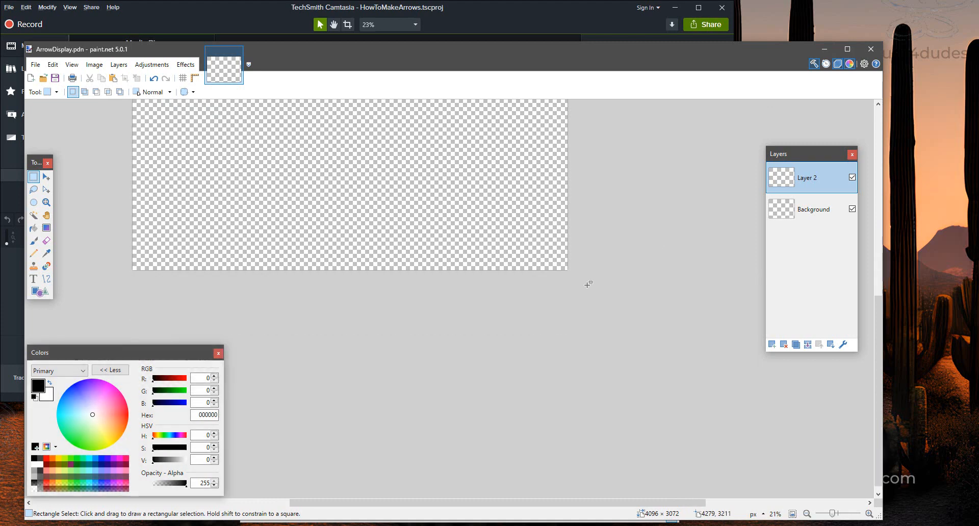
scroll(589, 287, up, 2)
scroll(558, 498, left, 2)
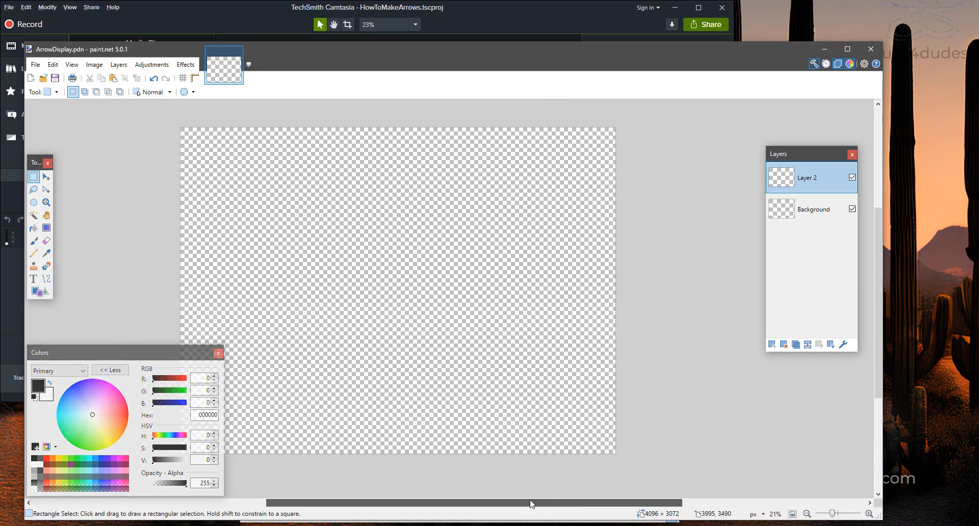
key(alt+Tab)
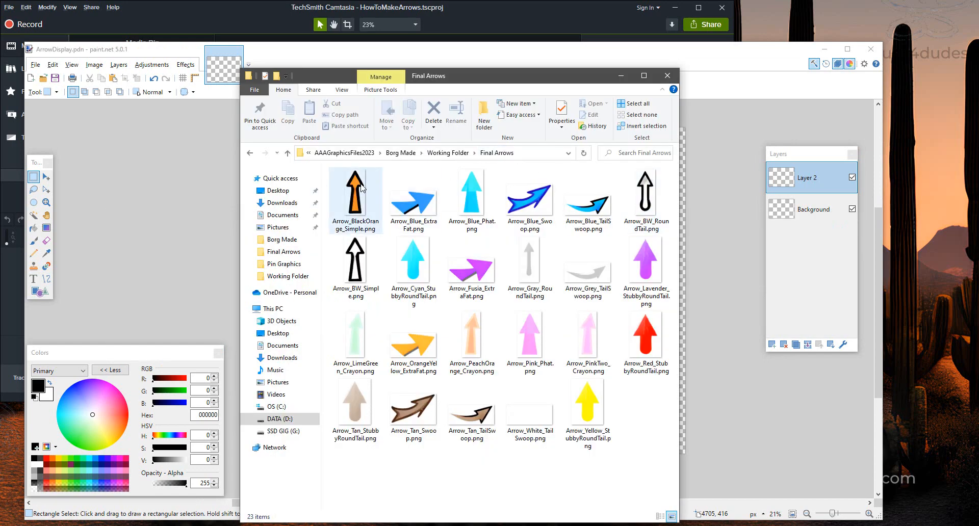
click(357, 197)
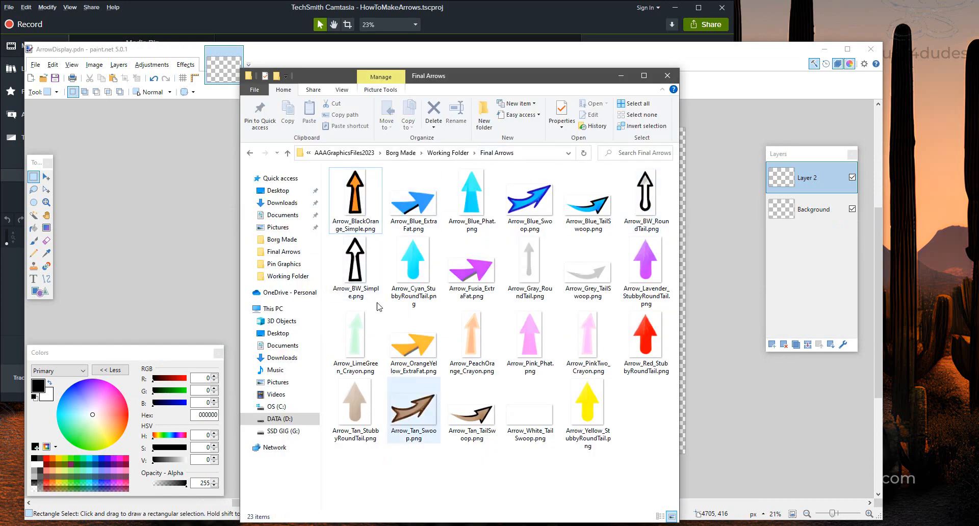
right_click(355, 188)
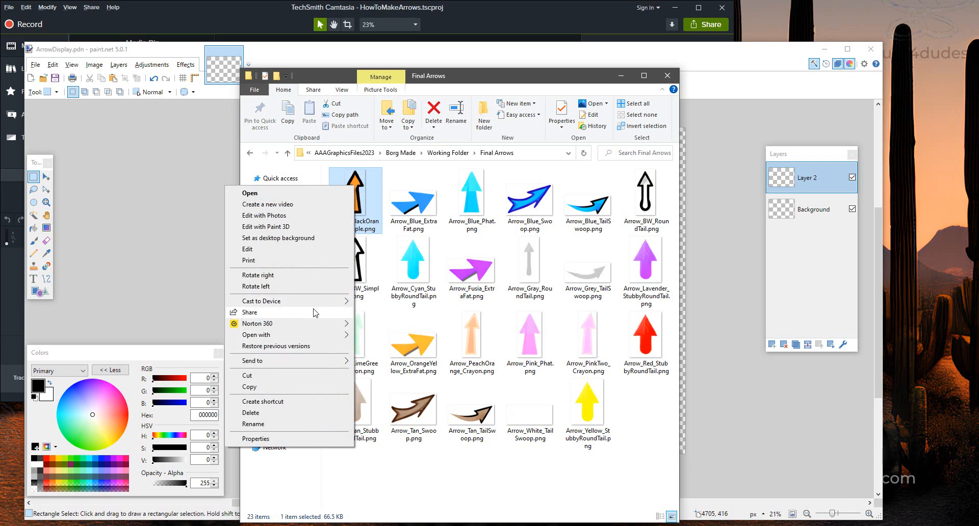
mouse_move(326, 336)
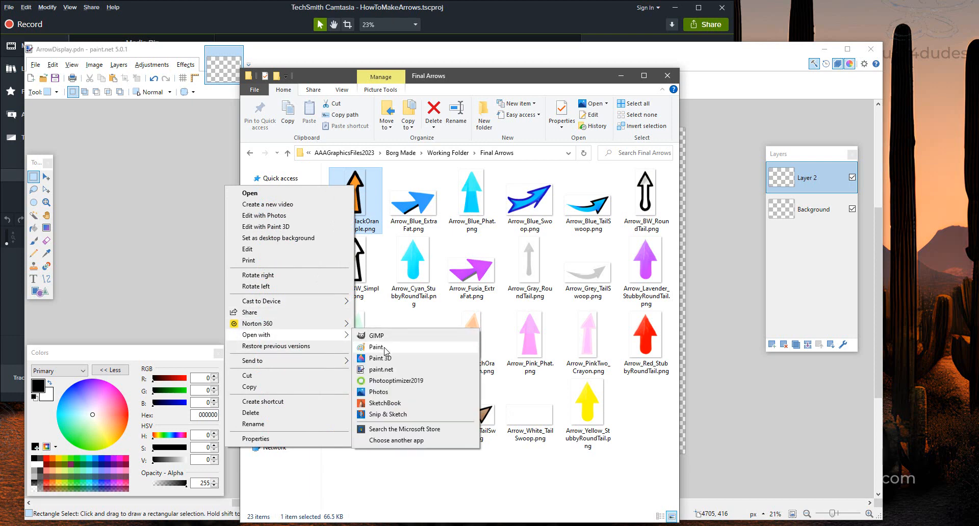
click(385, 371)
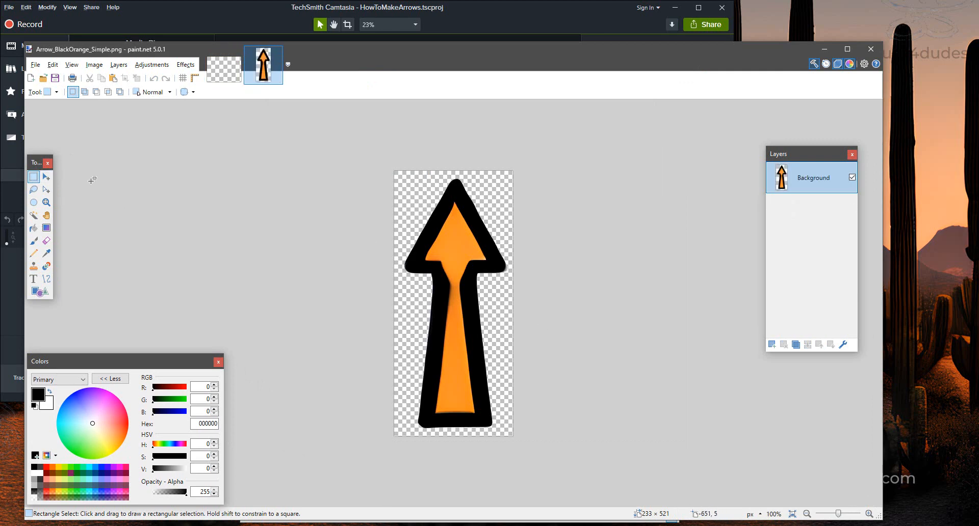
- Copy the entire black and orange arrow image and paste it onto Layer 2 of ArrowDisplay.pdn
key(ctrl+a)
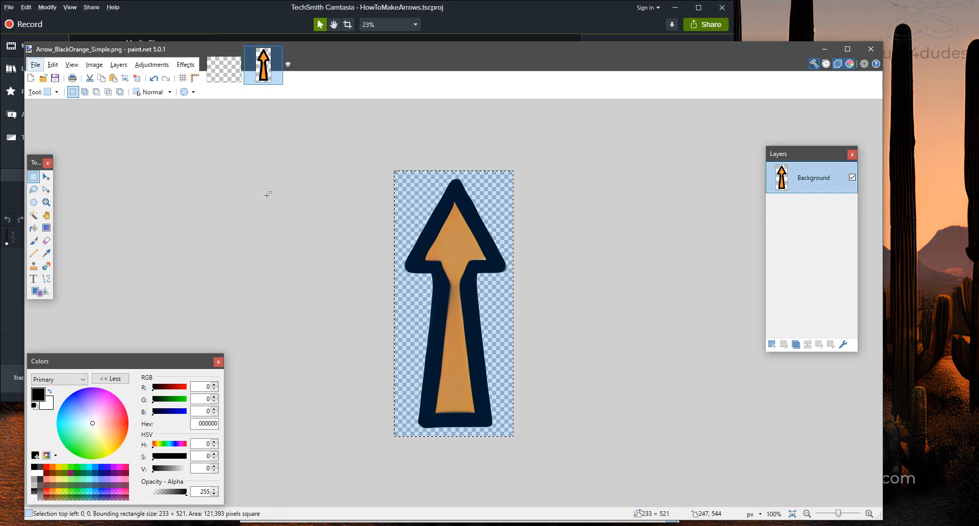
click(232, 65)
key(ctrl+v)
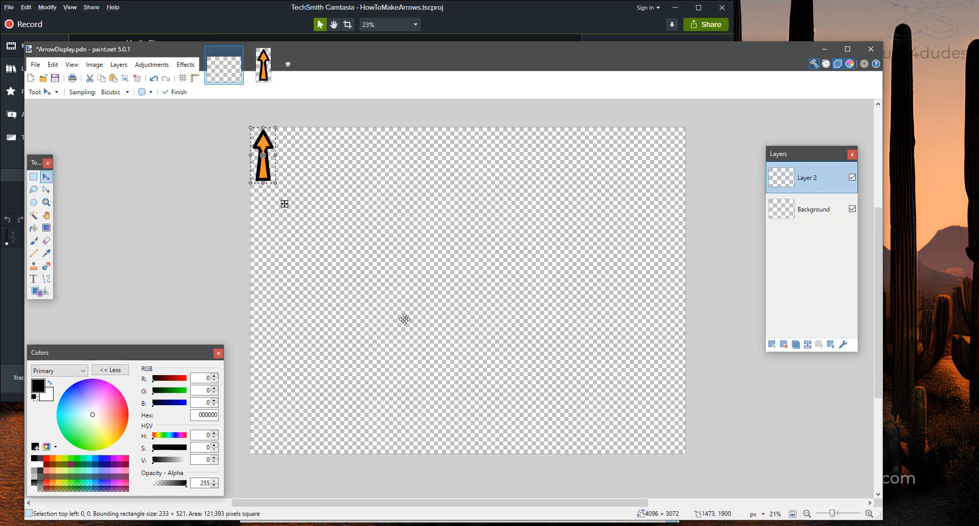
- Move the pasted orange arrow to the canvas's lower-right corner, nudge it slightly upward, and rename Layer 2 as Arrows
drag(260, 169, 662, 428)
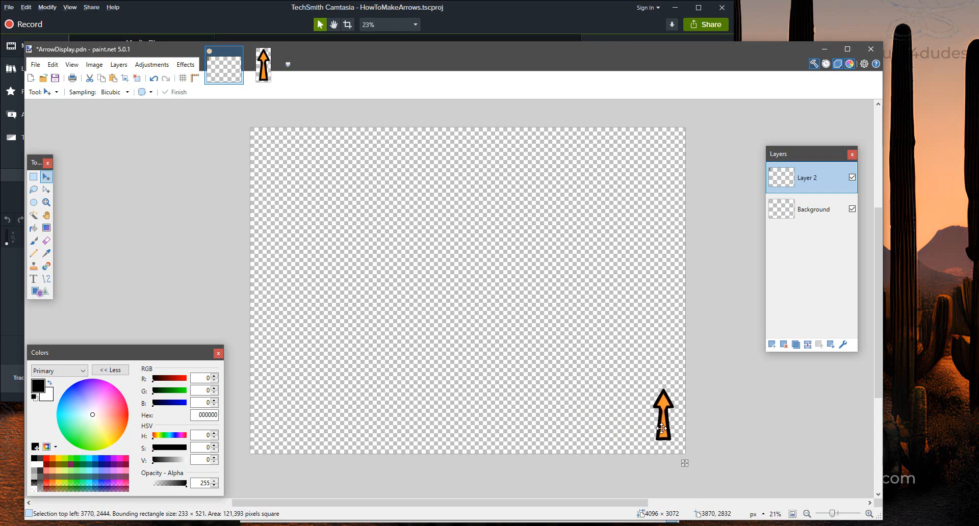
double_click(806, 178)
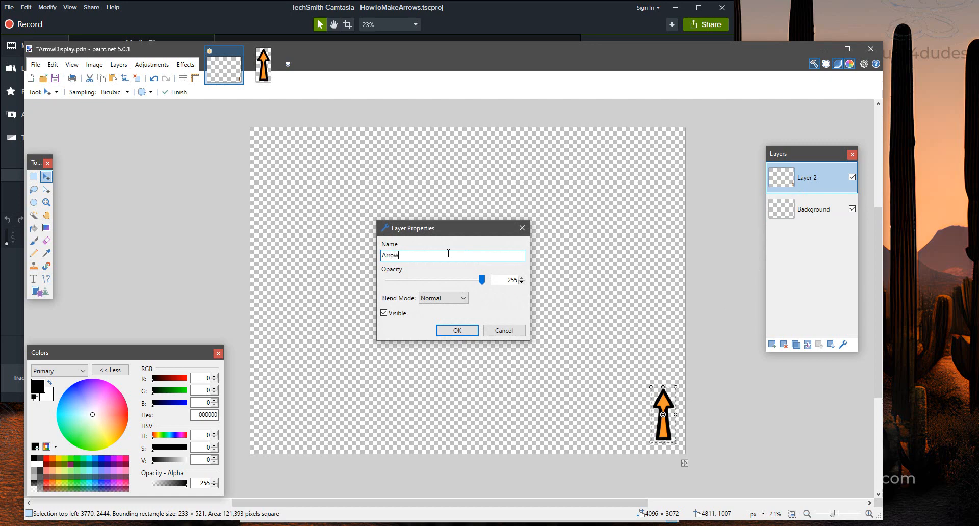
click(450, 327)
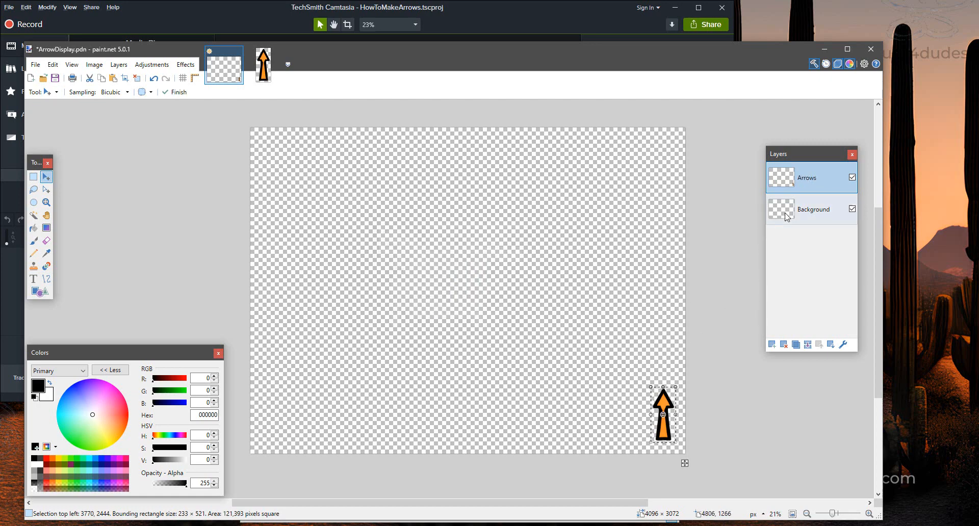
key(Up)
key(Up)
key(Up)
key(Up)
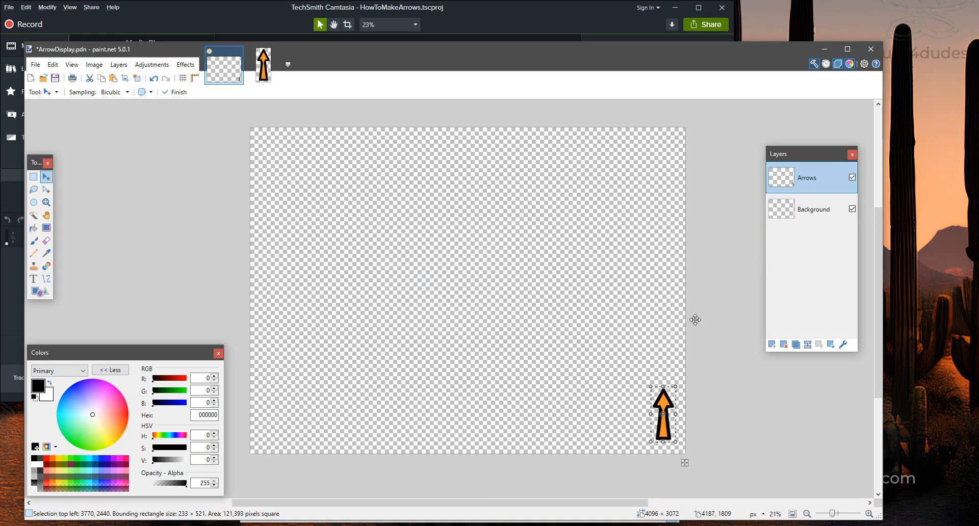
click(853, 178)
click(852, 177)
- Switch to the Final Arrows folder in File Explorer and open Arrow_Blue_ExtraFat.png with paint.net
key(alt+Tab)
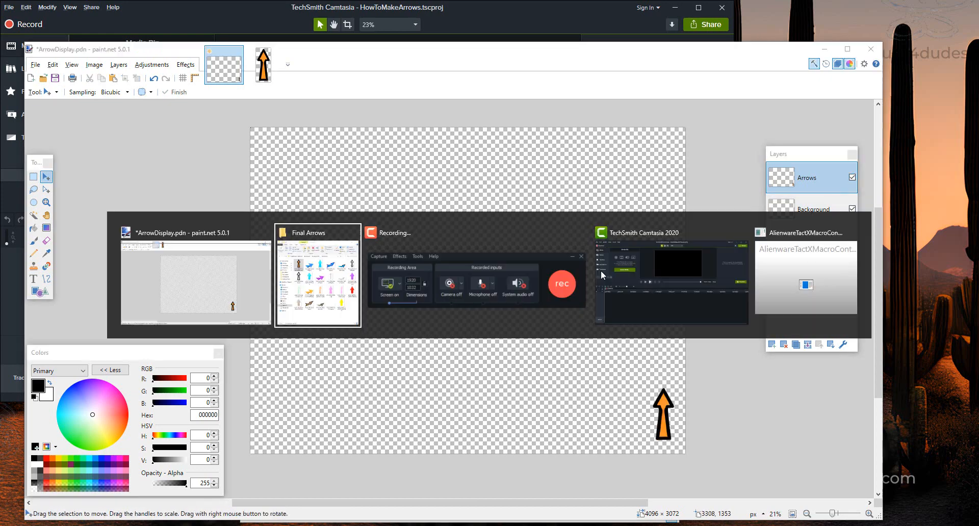
click(400, 206)
right_click(401, 207)
mouse_move(361, 359)
click(423, 389)
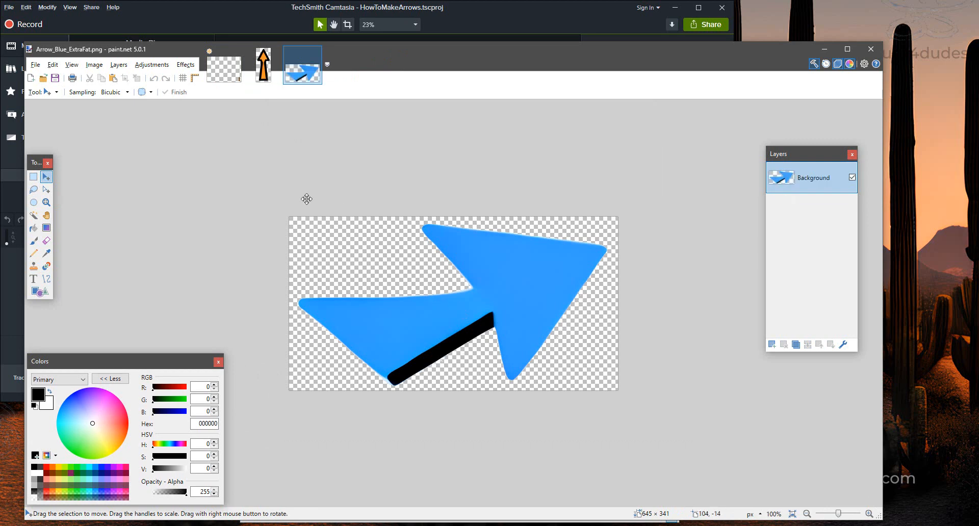
- Copy the entire blue extra-fat arrow image onto the Arrows layer of ArrowDisplay.pdn, place it near the canvas's upper-right corner, and deselect it
key(s)
drag(254, 205, 650, 409)
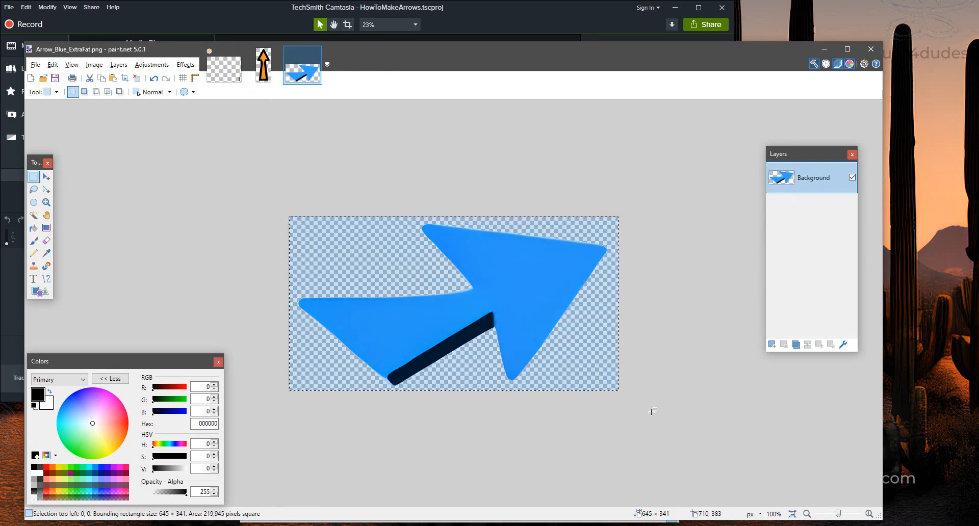
key(alt+Tab)
key(alt+Tab)
key(alt+Tab)
key(alt+Tab)
key(alt+Tab)
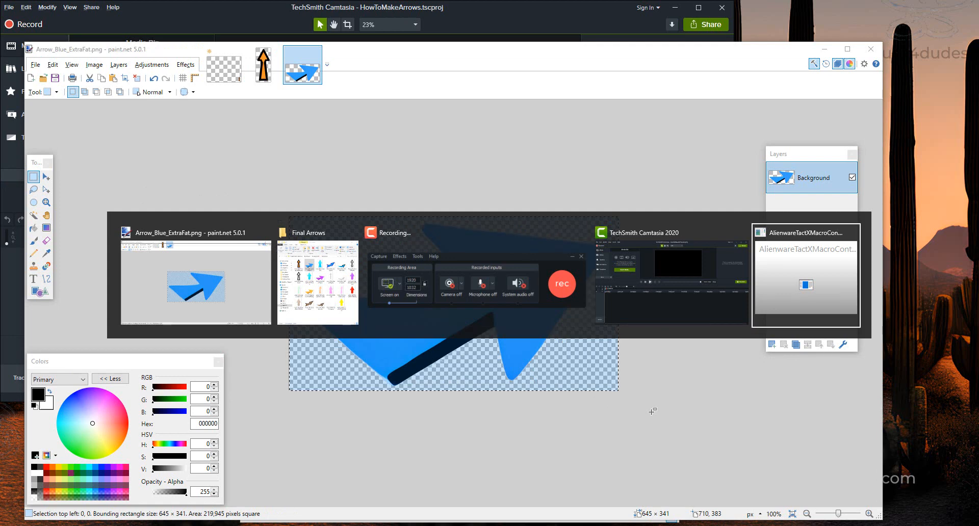
click(213, 72)
key(ctrl+v)
drag(303, 145, 663, 153)
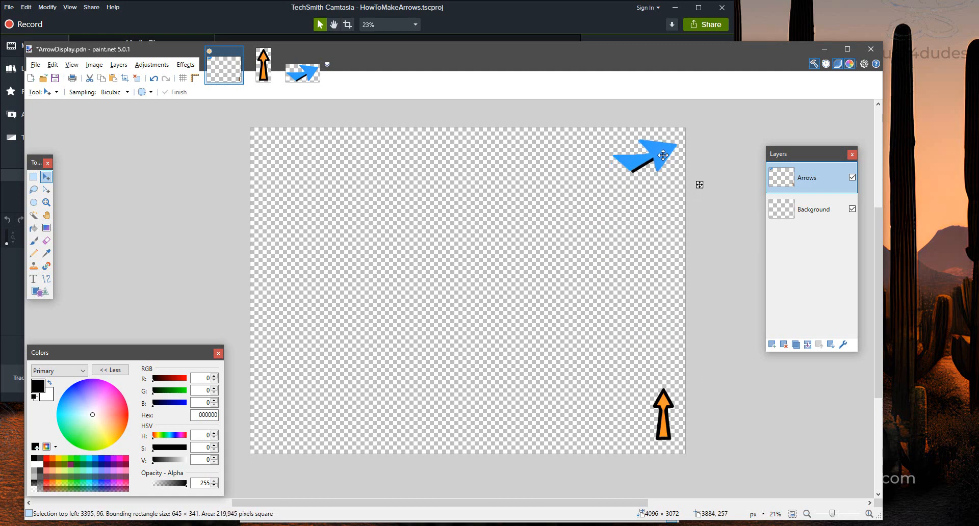
key(ctrl+d)
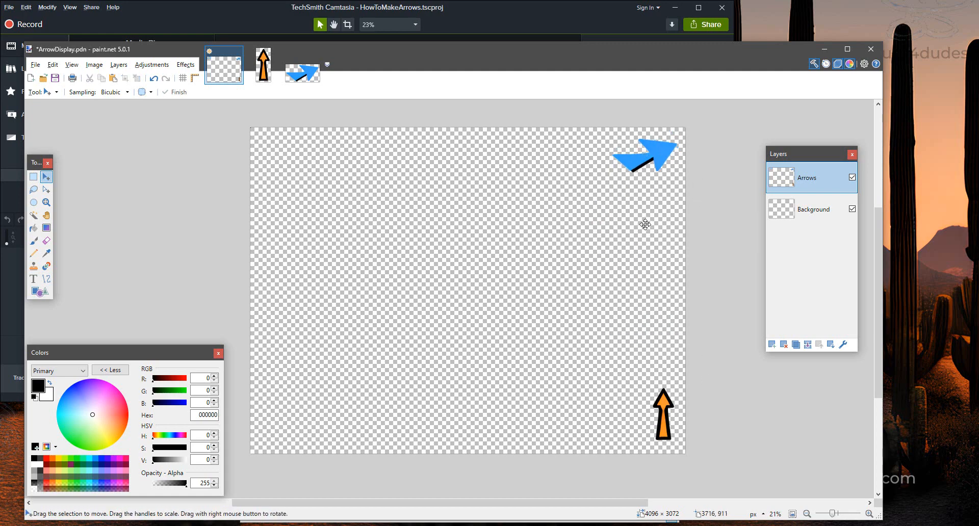
- Return to the Final Arrows folder in File Explorer and open Arrow_Fusia_ExtraFat.png with paint.net
key(alt+Tab)
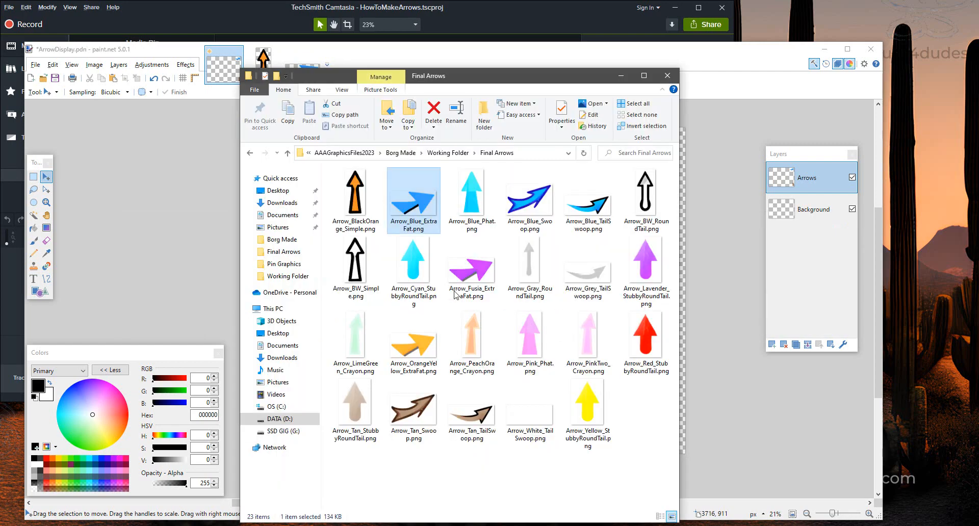
right_click(472, 285)
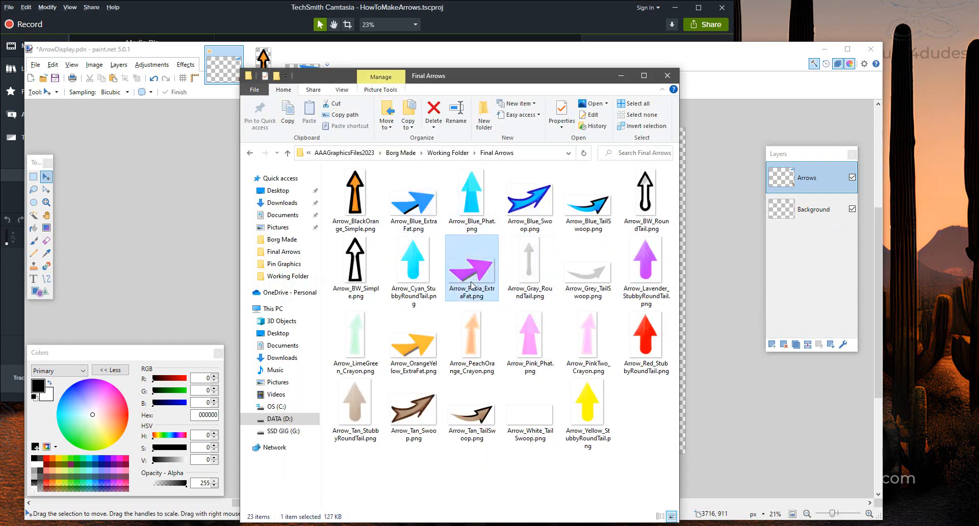
mouse_move(423, 433)
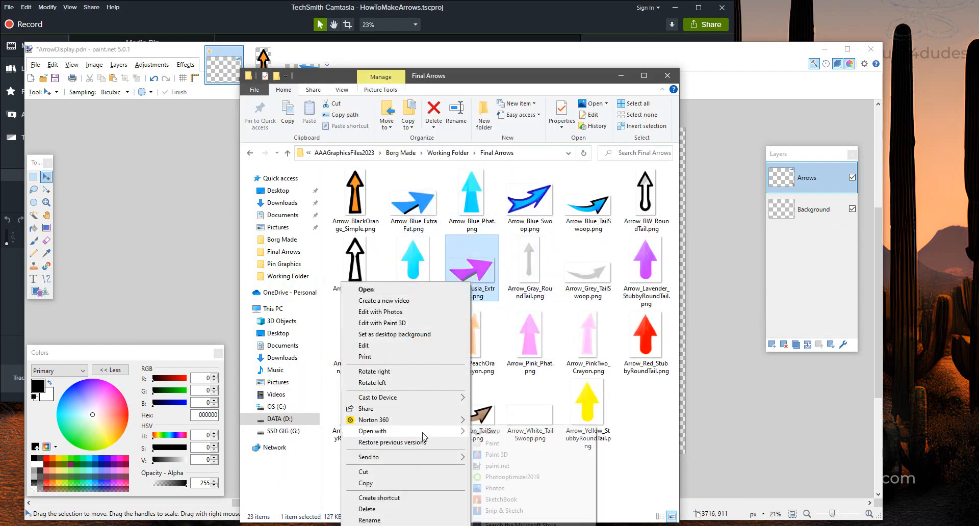
click(497, 465)
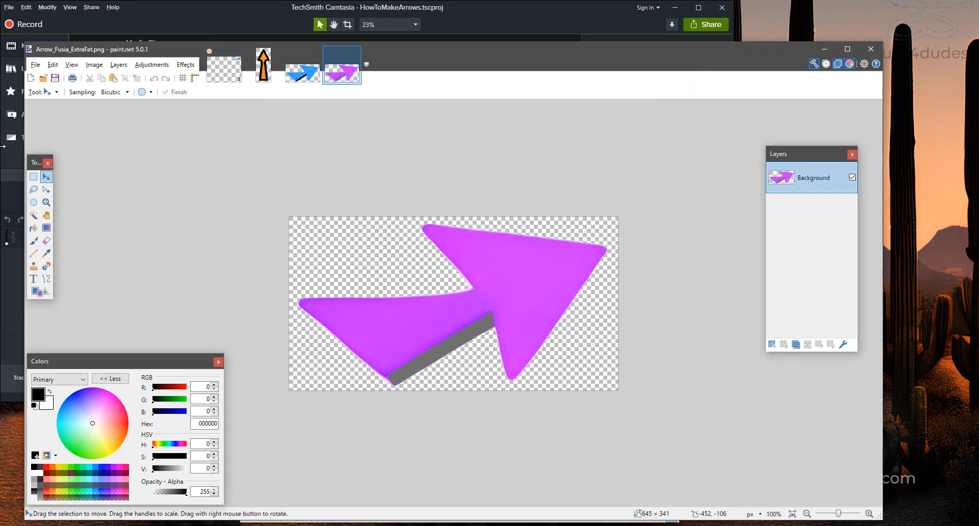
- Copy the whole fuchsia arrow image onto the Arrows layer of ArrowDisplay.pdn, place it just left of the blue arrow, and deselect it
click(32, 179)
drag(212, 199, 721, 422)
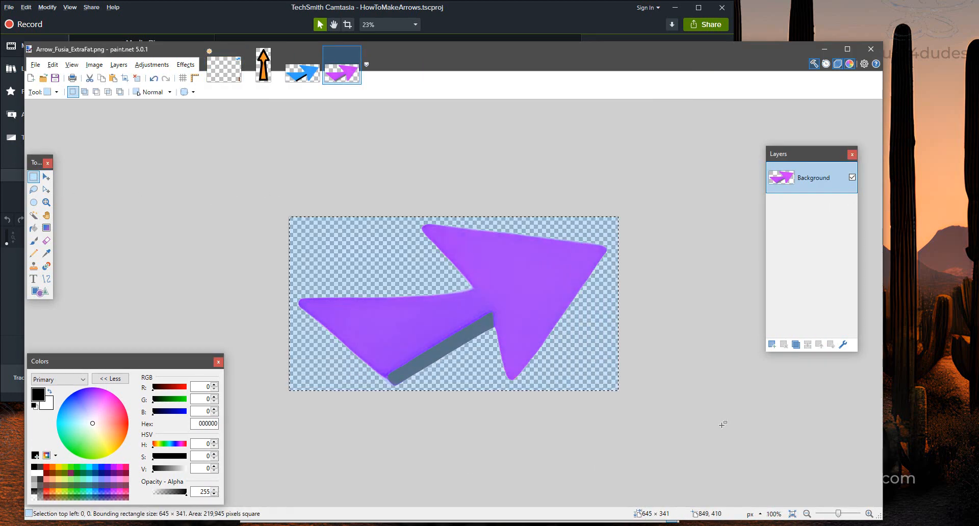
key(ctrl+Tab)
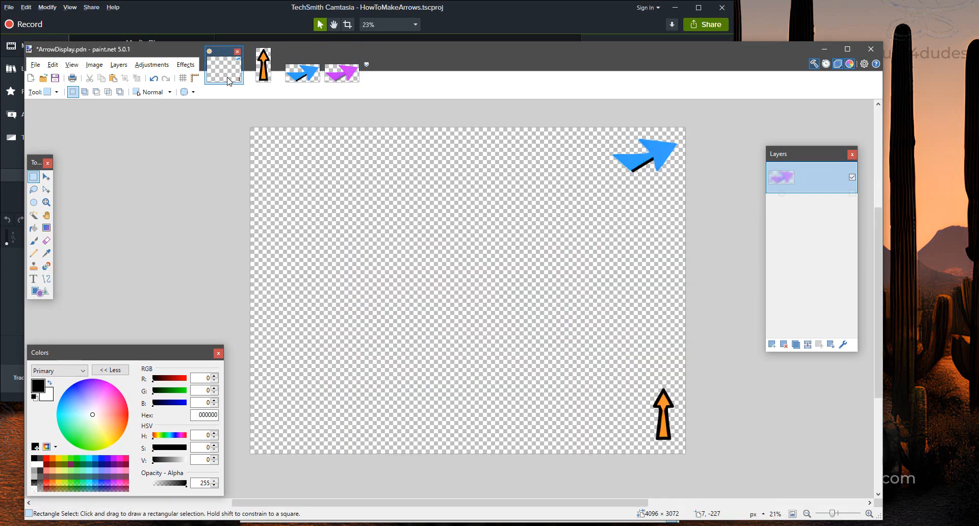
key(ctrl+v)
drag(297, 145, 580, 158)
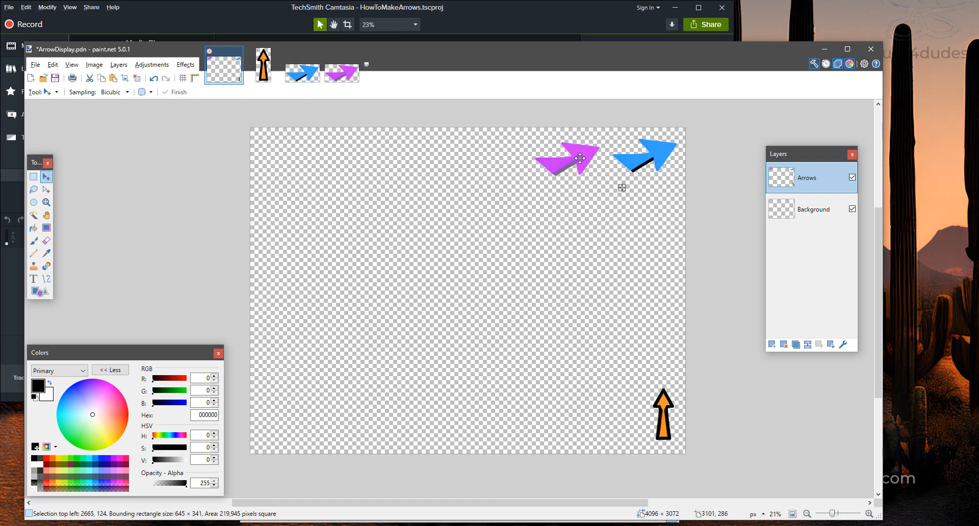
key(ctrl+d)
- Go back to the Final Arrows folder in File Explorer and open Arrow_OrangeYellow_ExtraFat.png with paint.net
key(alt+Tab)
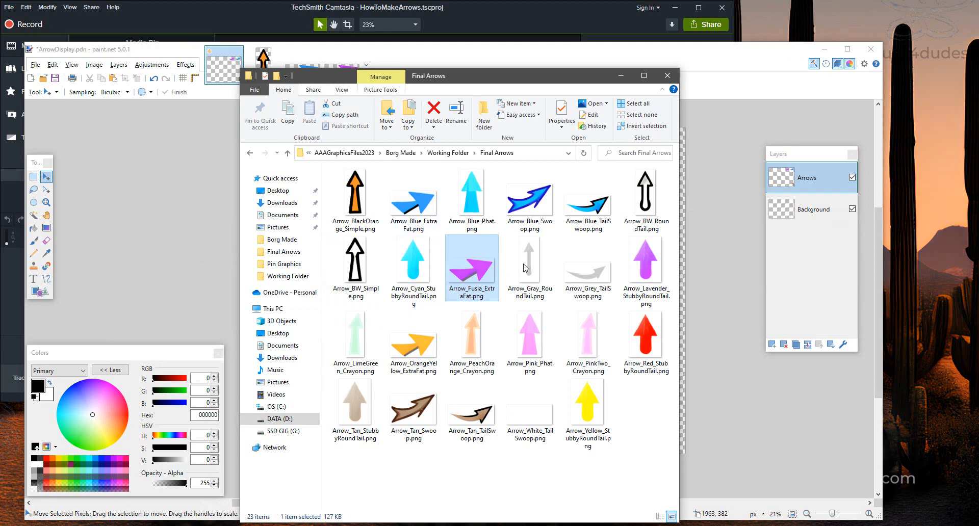
right_click(403, 329)
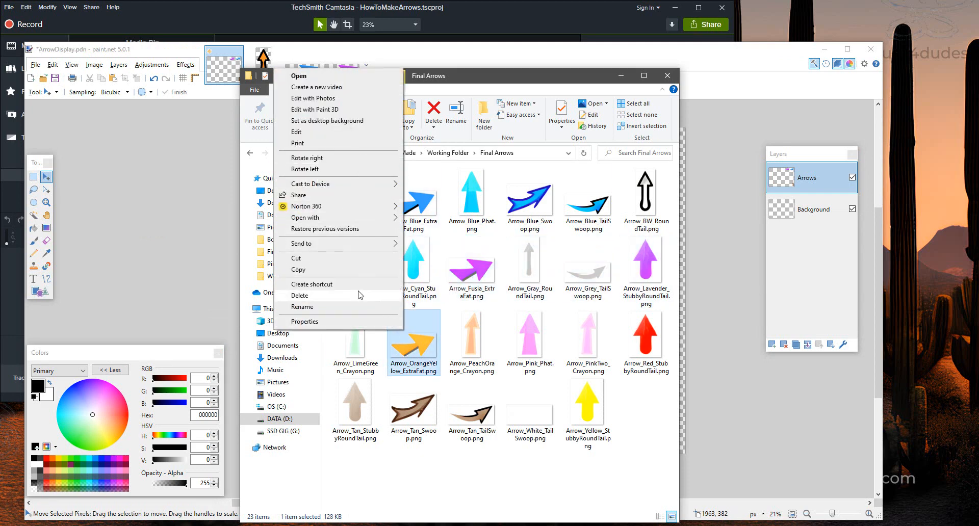
mouse_move(363, 218)
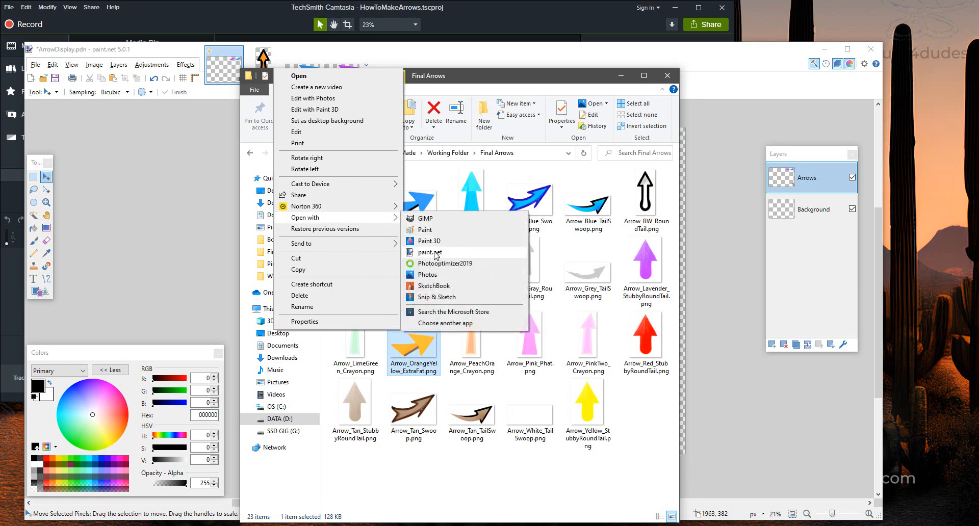
click(430, 252)
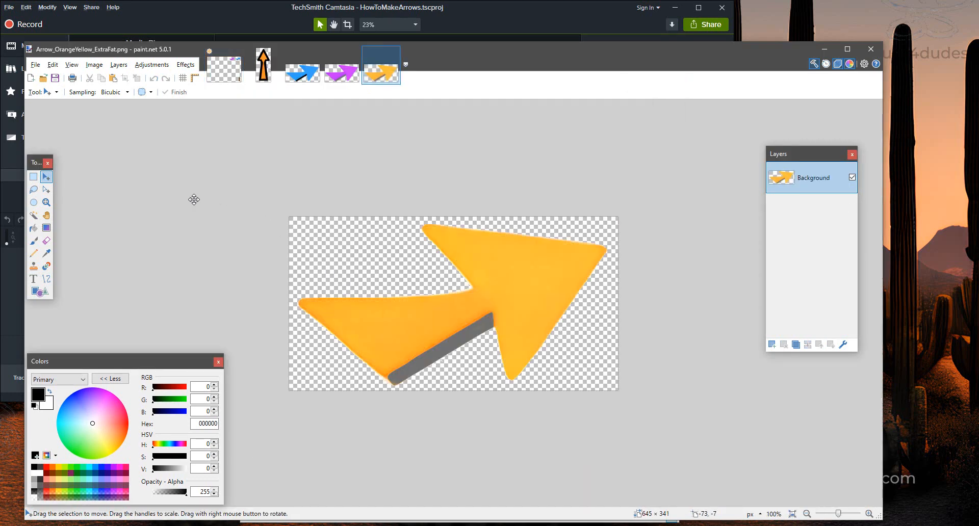
- Copy the whole orange-yellow arrow image into ArrowDisplay.pdn, place it just left of the fuchsia arrow in the top row, and deselect it
drag(258, 209, 711, 434)
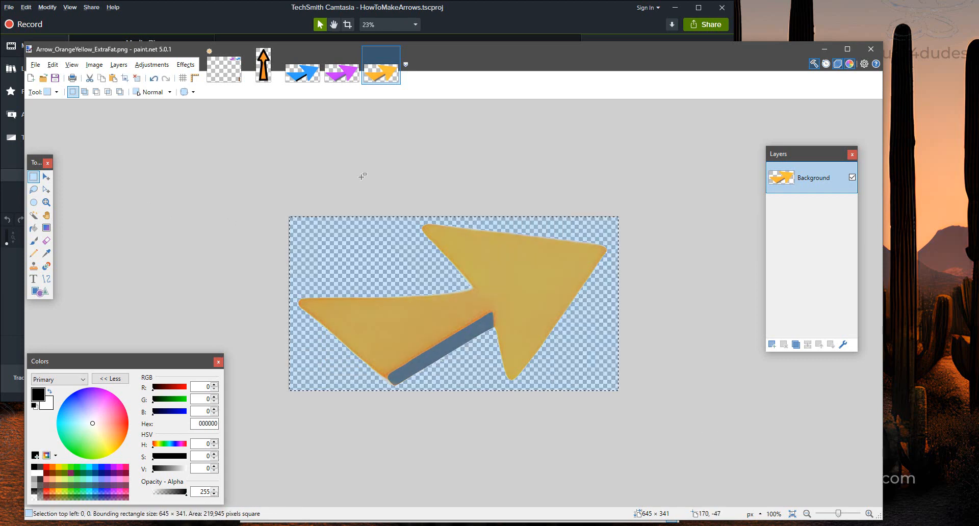
click(224, 65)
key(ctrl+v)
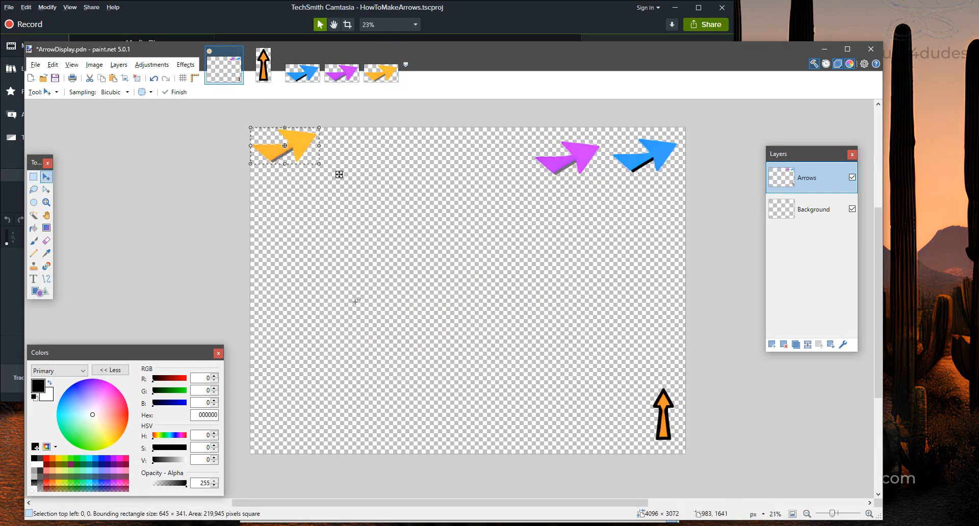
drag(305, 154, 511, 171)
key(ctrl+d)
- Switch to the Final Arrows folder in File Explorer and open Arrow_BW_Simple.png with paint.net
key(alt+Tab)
key(alt+Tab)
key(alt+Tab)
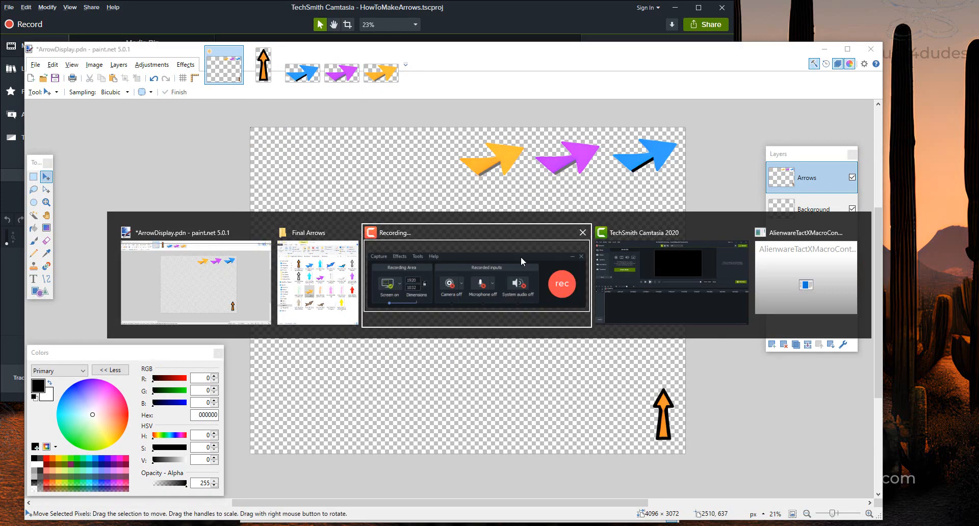
key(Escape)
key(alt+Tab)
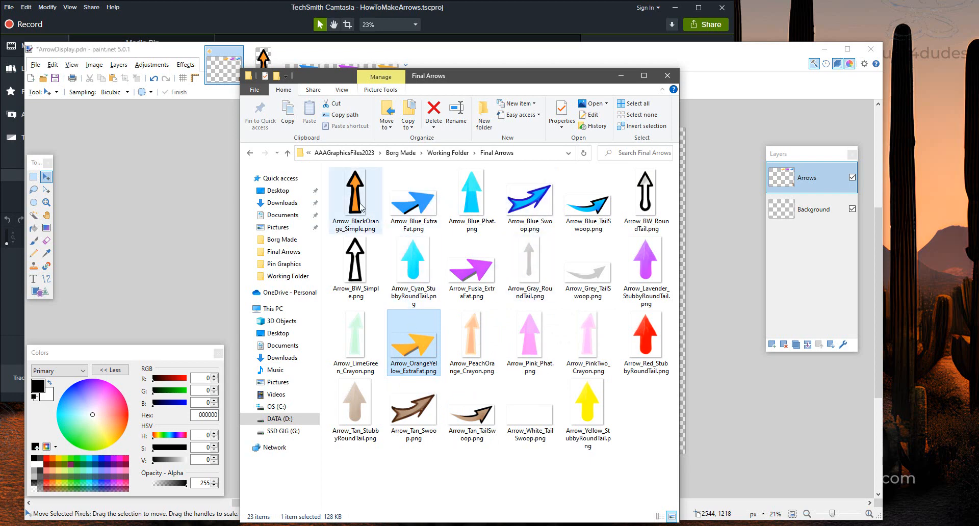
right_click(352, 269)
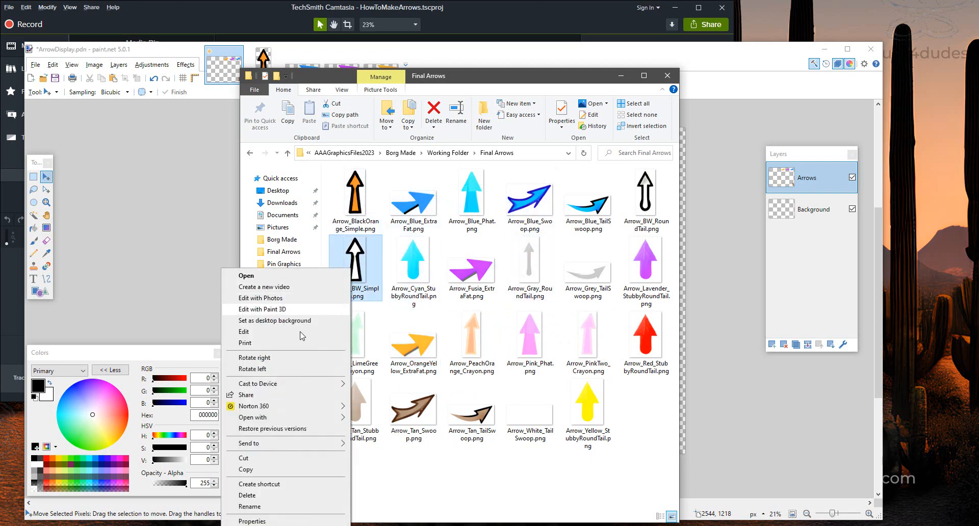
mouse_move(306, 417)
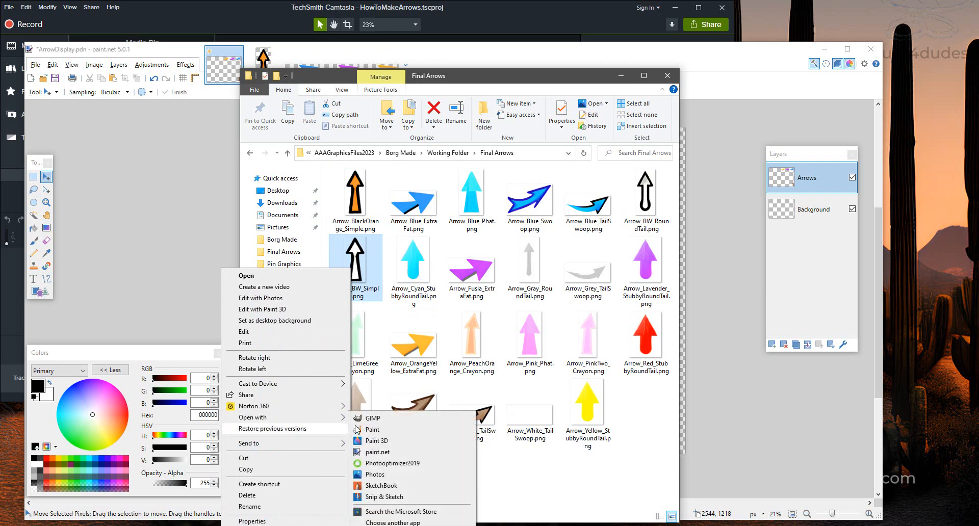
click(378, 453)
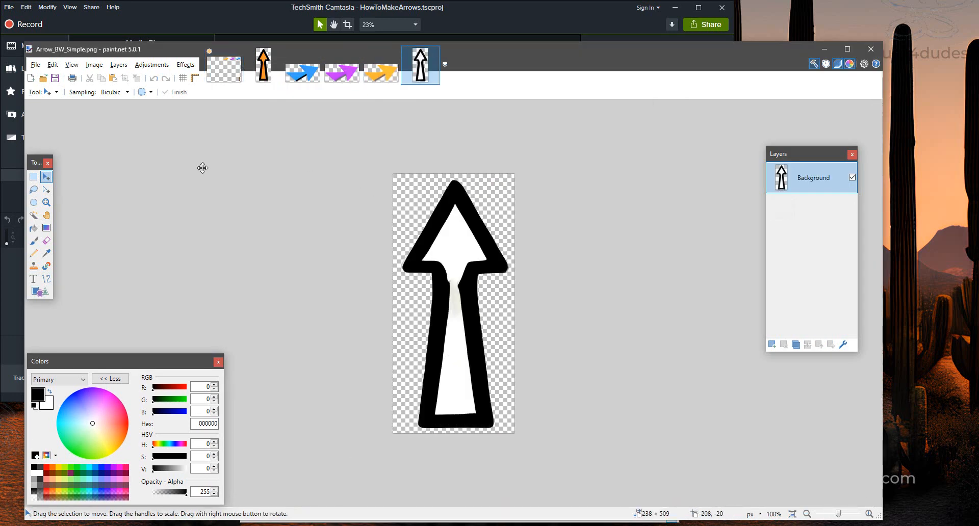
- Copy the whole black-and-white simple arrow into ArrowDisplay.pdn and place it just left of the black and orange arrow near the canvas's bottom edge
click(34, 177)
drag(399, 165, 550, 457)
key(alt+Tab)
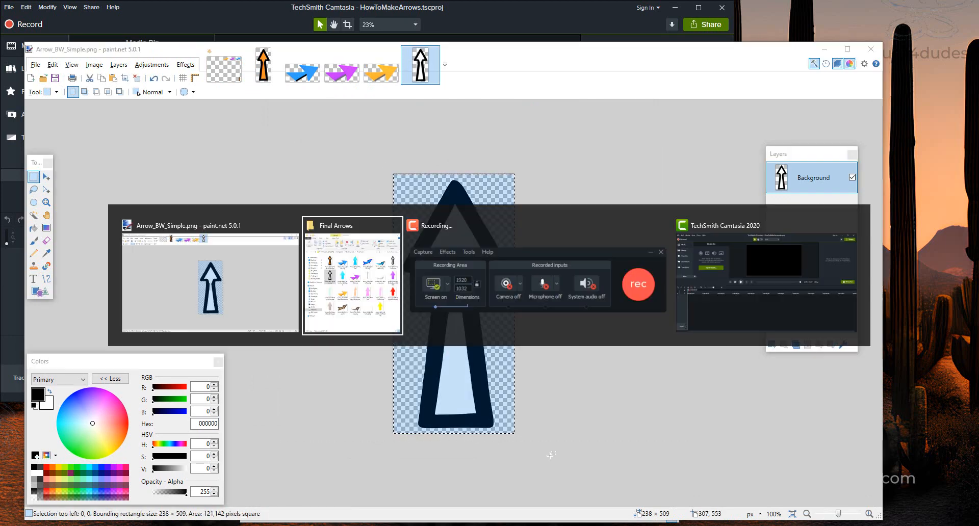
key(alt+Tab)
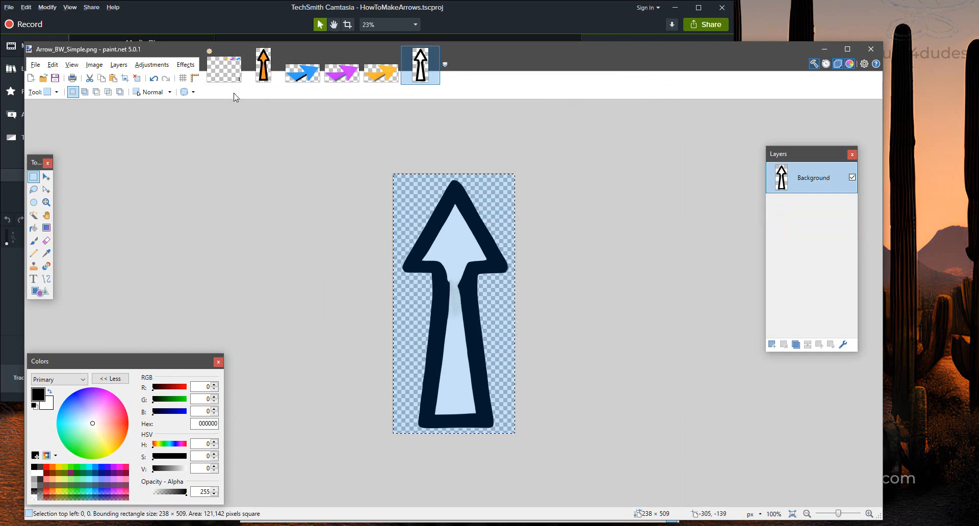
key(ctrl+Tab)
key(ctrl+v)
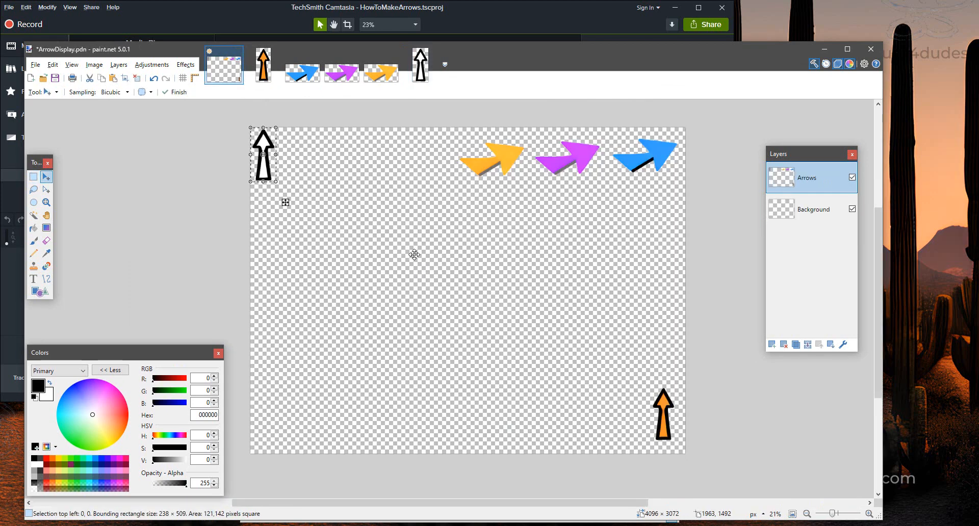
drag(264, 162, 635, 421)
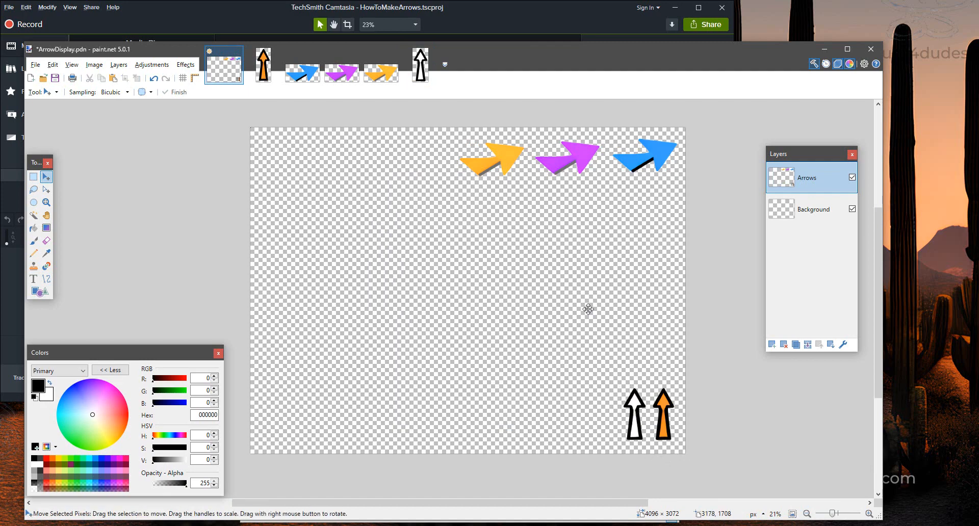
- Switch to the Final Arrows folder in File Explorer and open Arrow_BW_RoundTail.png with paint.net
key(alt+Tab)
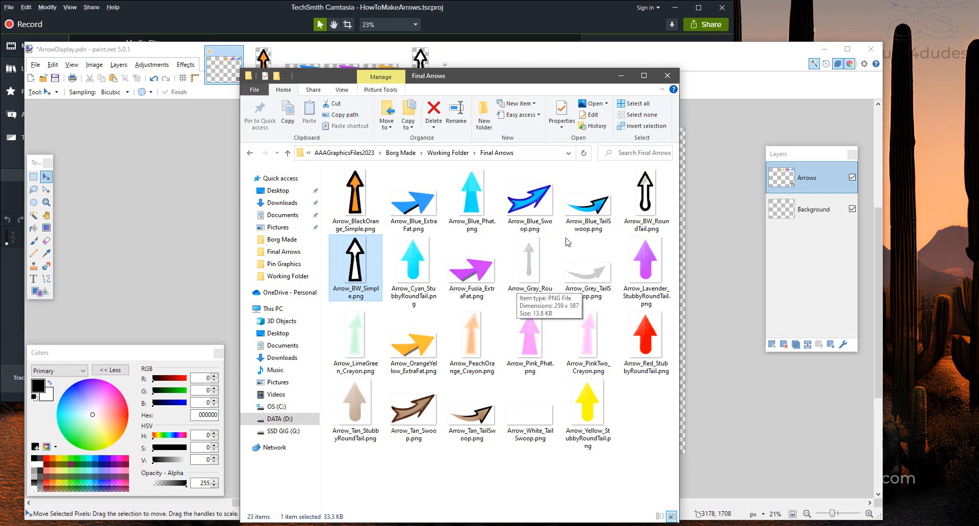
click(643, 193)
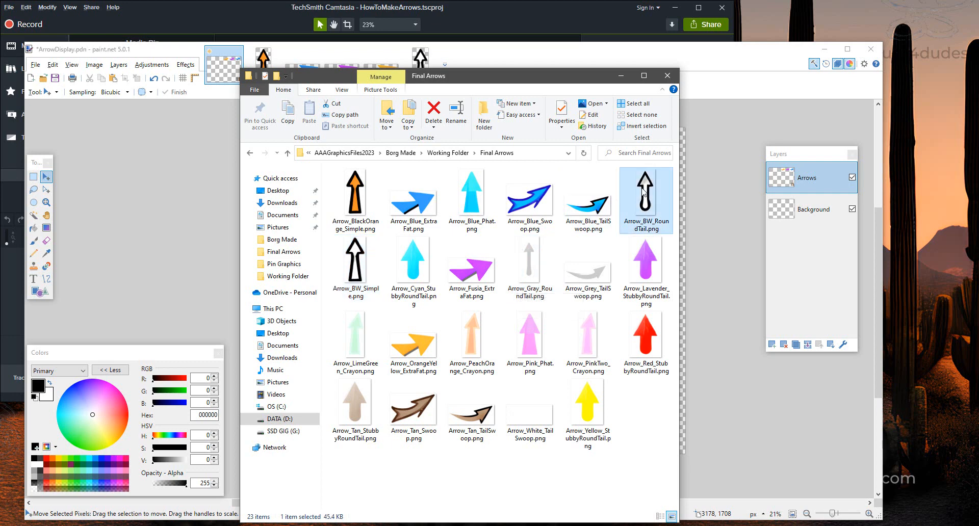
right_click(644, 193)
mouse_move(581, 338)
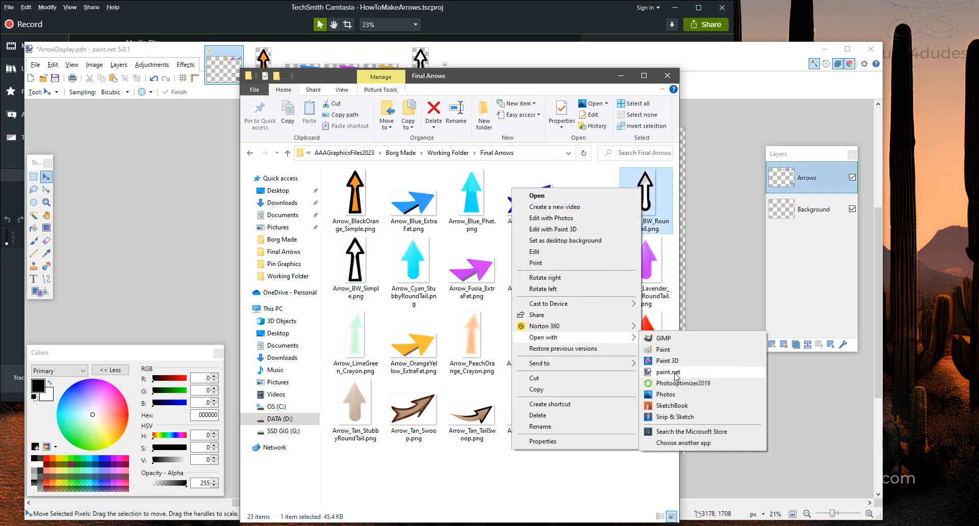
click(668, 372)
- Select and copy the whole black-and-white round-tail arrow image, and clear the selection
click(34, 177)
drag(355, 138, 593, 488)
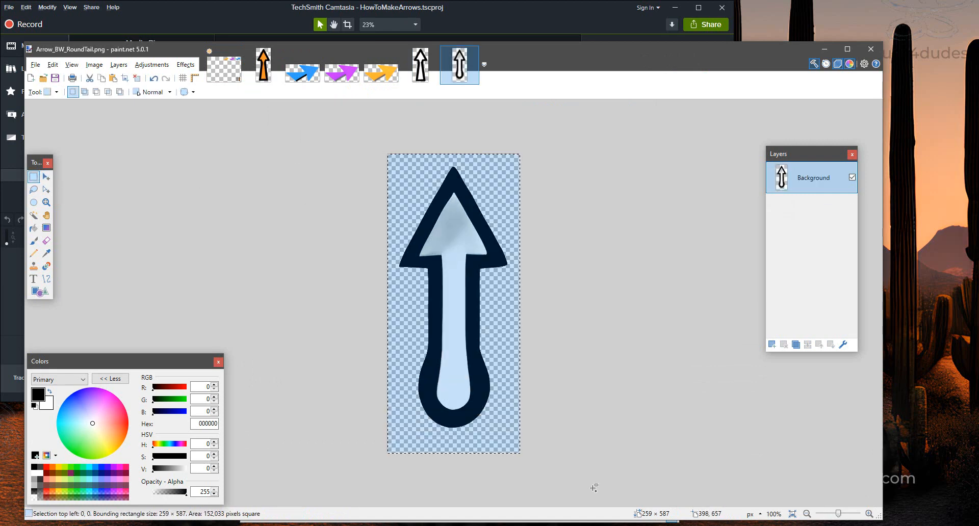
click(108, 140)
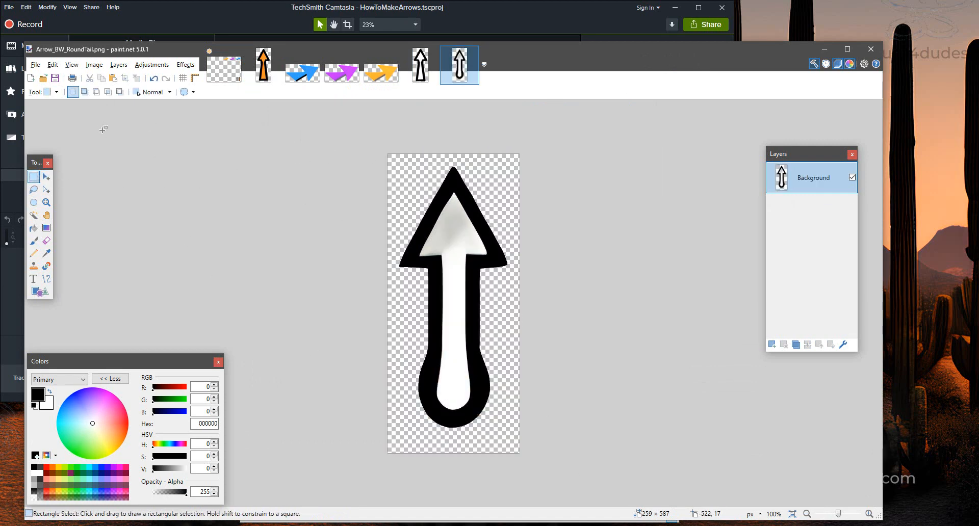
click(53, 65)
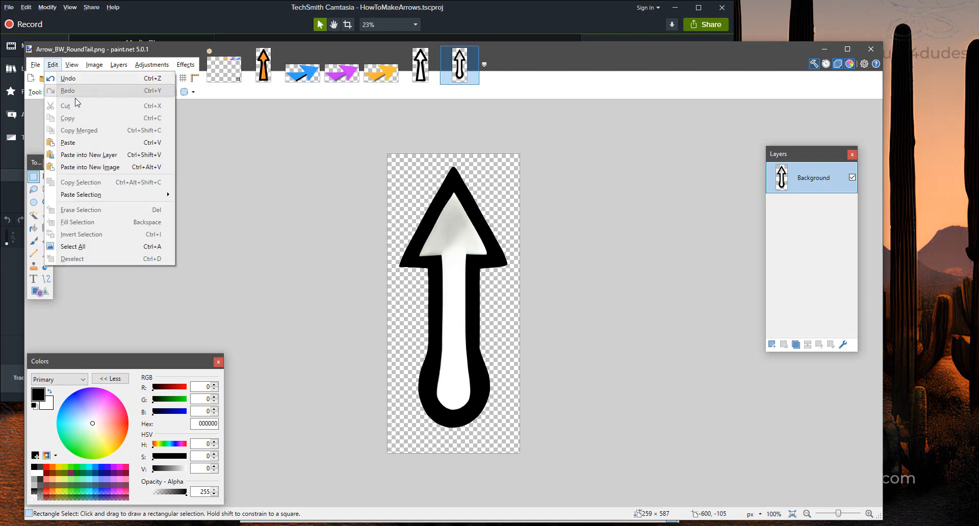
click(256, 213)
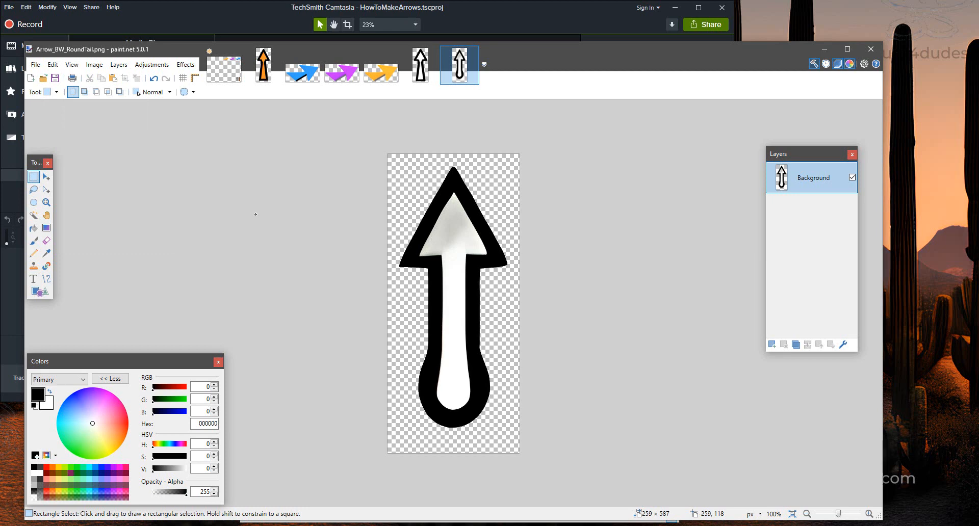
key(alt+Tab)
key(alt+Tab)
key(alt+Tab)
key(alt+Tab)
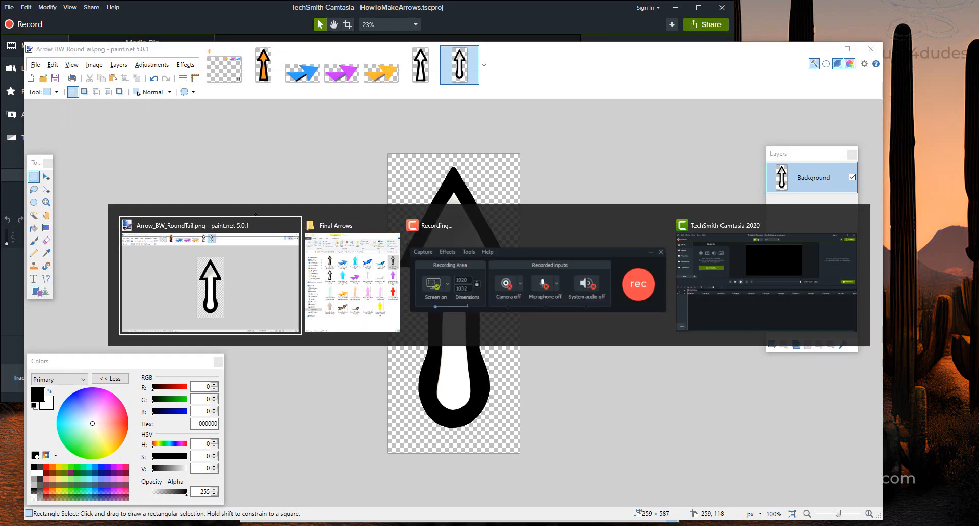
- Paste the copied round-tail arrow into ArrowDisplay.pdn just left of the black-and-white simple arrow in the bottom row, and save the file
click(229, 71)
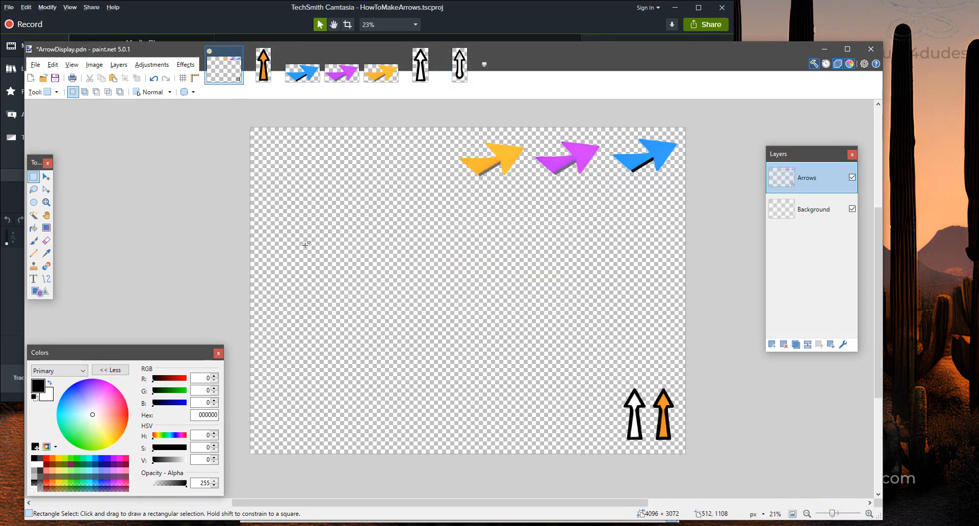
key(ctrl+v)
drag(265, 175, 606, 432)
key(ctrl+d)
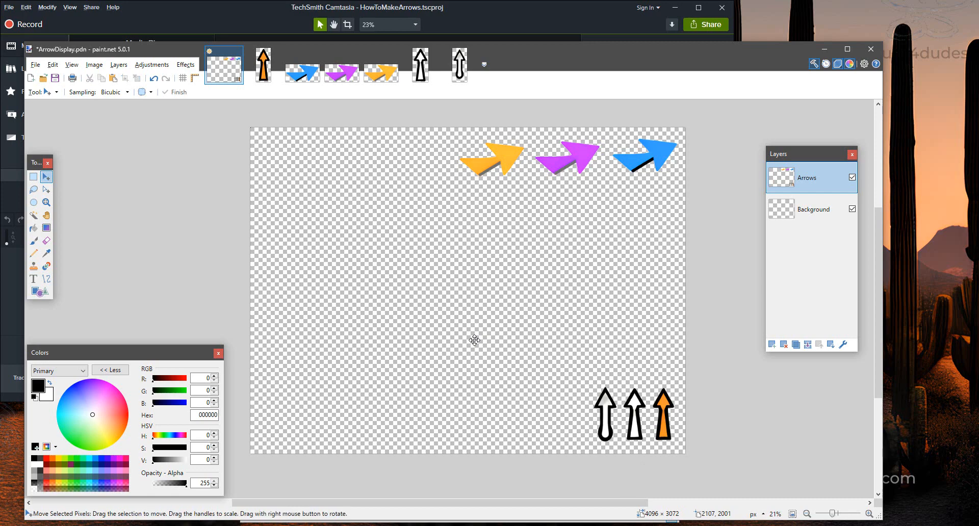
click(35, 65)
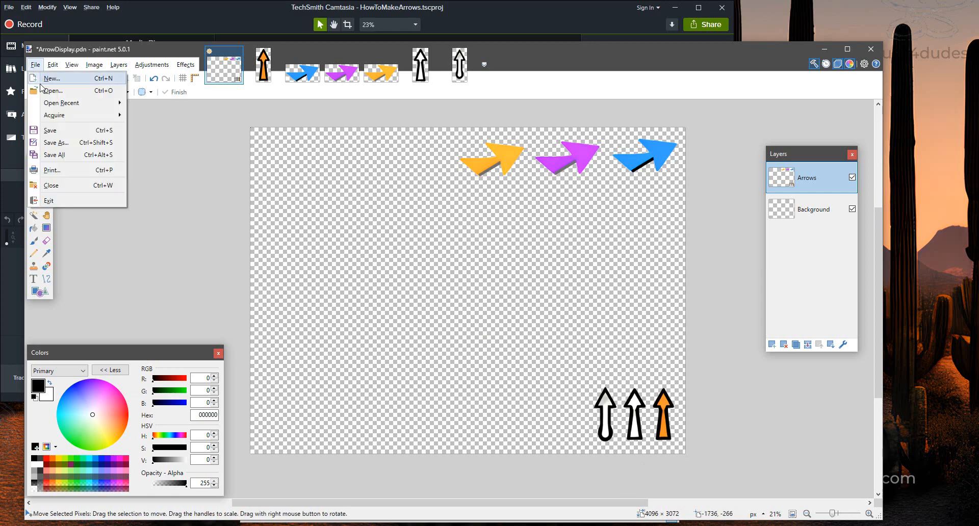
click(61, 131)
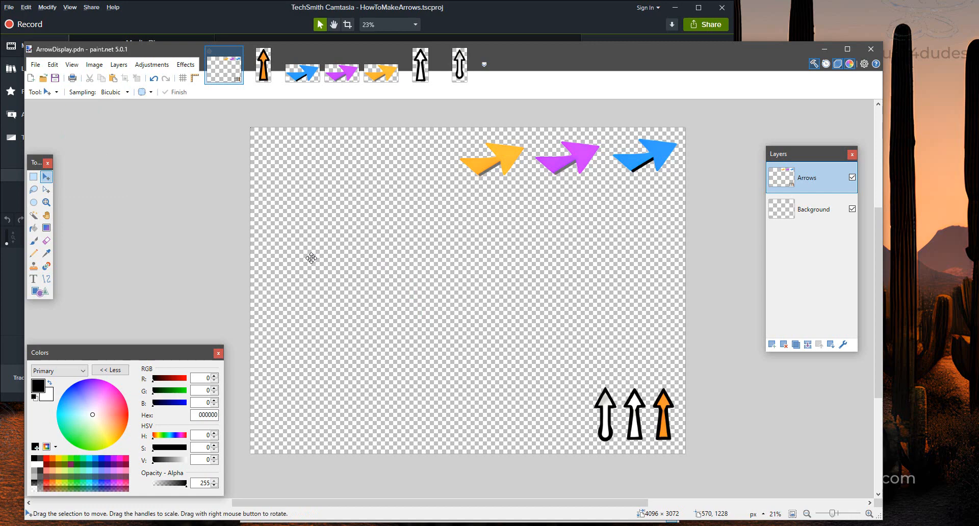
- Go back to the Final Arrows folder in File Explorer and open Arrow_Gray_RoundTail.png with paint.net
key(alt+Tab)
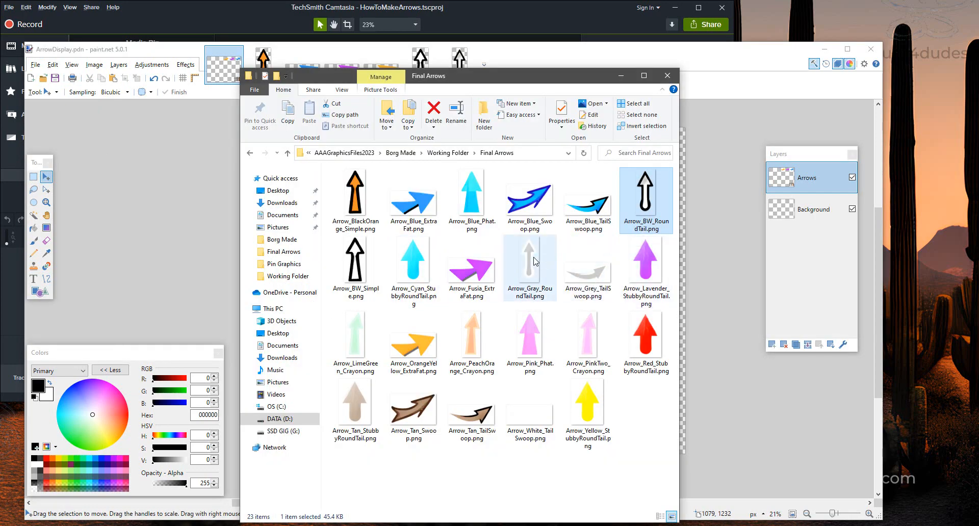
right_click(535, 262)
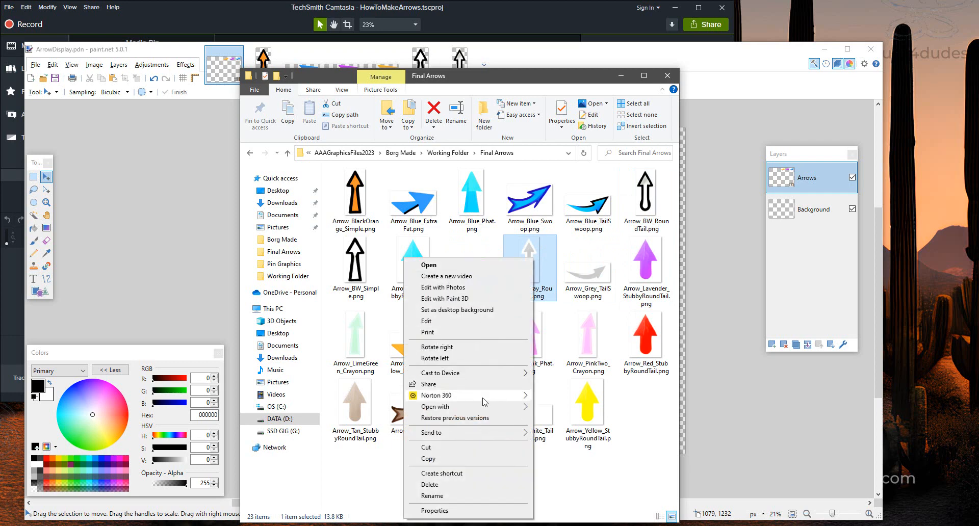
click(559, 422)
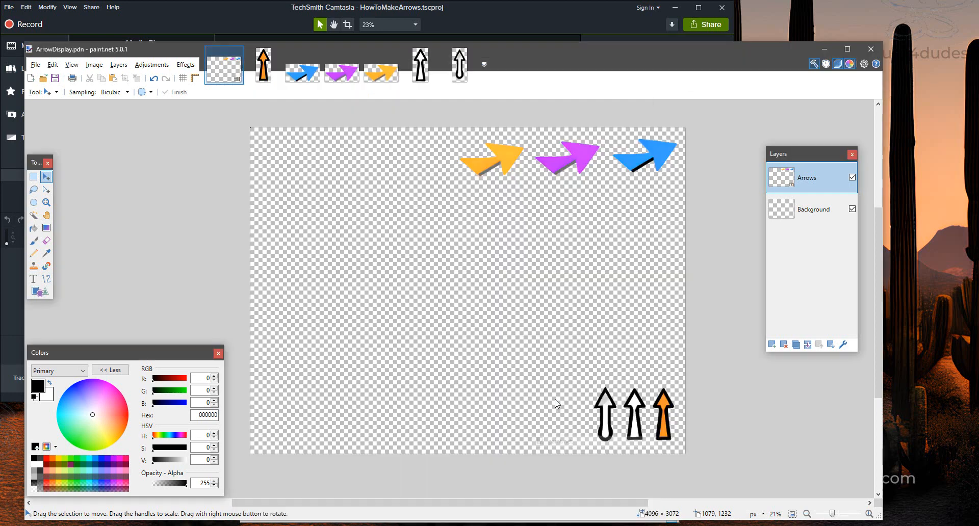
- Copy the whole gray round-tail arrow into ArrowDisplay.pdn, place it just left of the black-and-white round-tail arrow in the bottom row, and deselect it
click(35, 177)
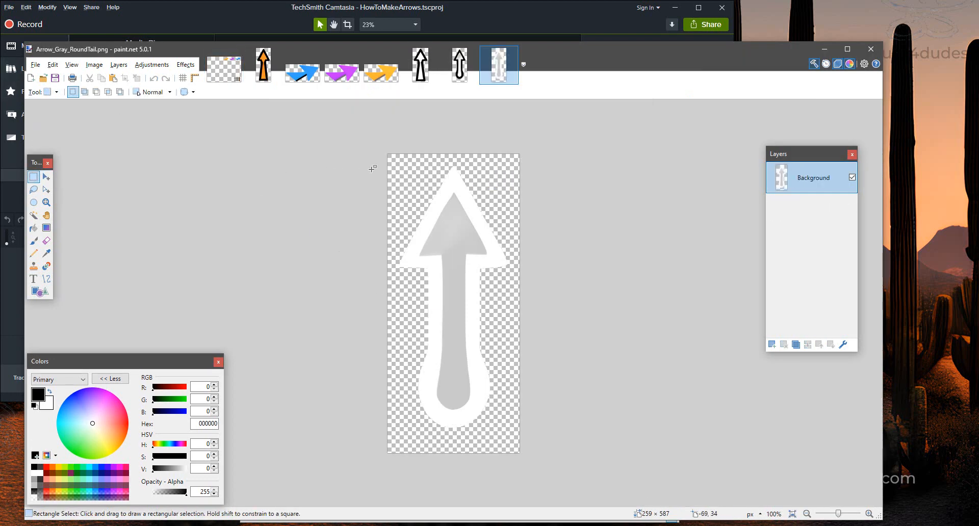
drag(376, 145, 552, 467)
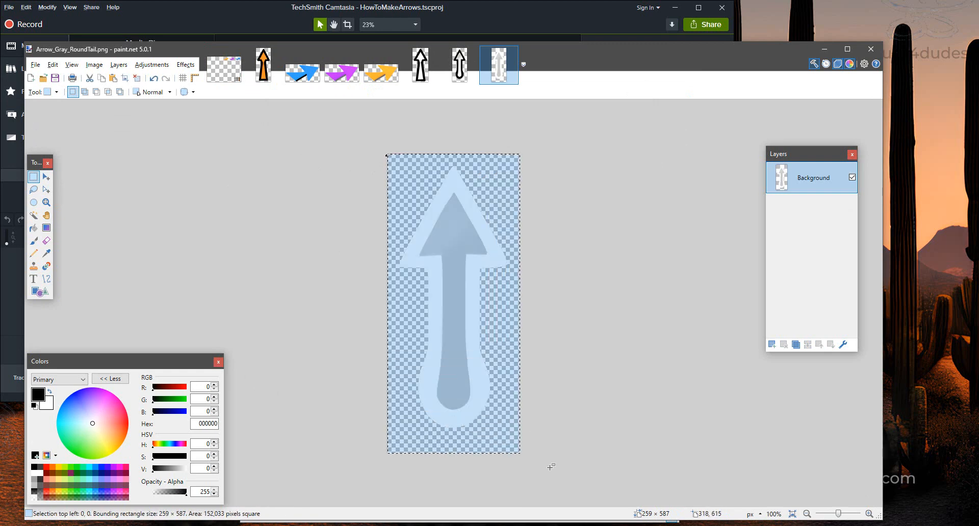
click(219, 63)
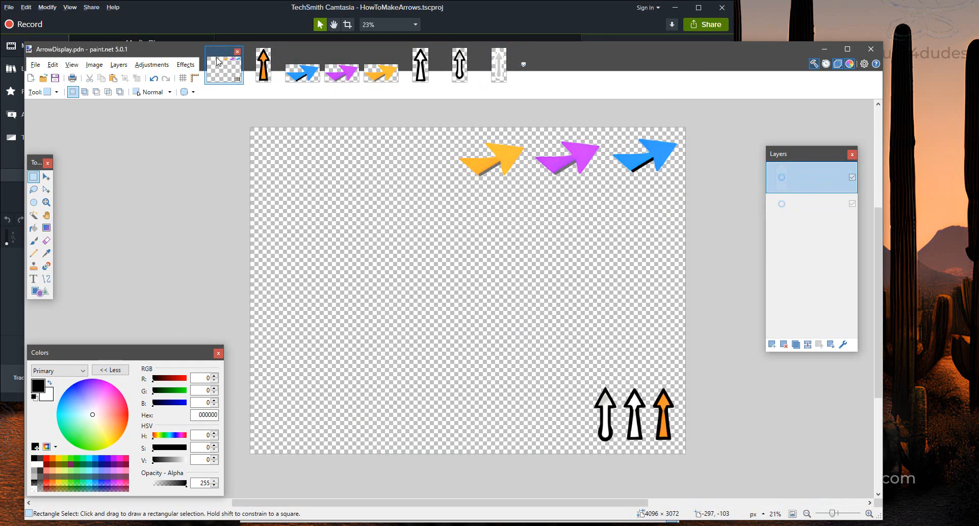
key(ctrl+v)
drag(264, 170, 573, 423)
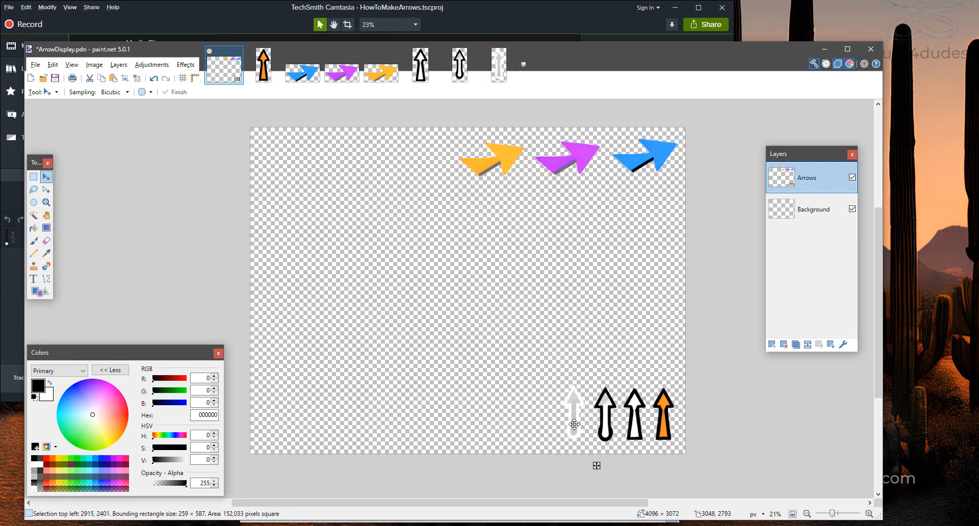
key(ctrl+d)
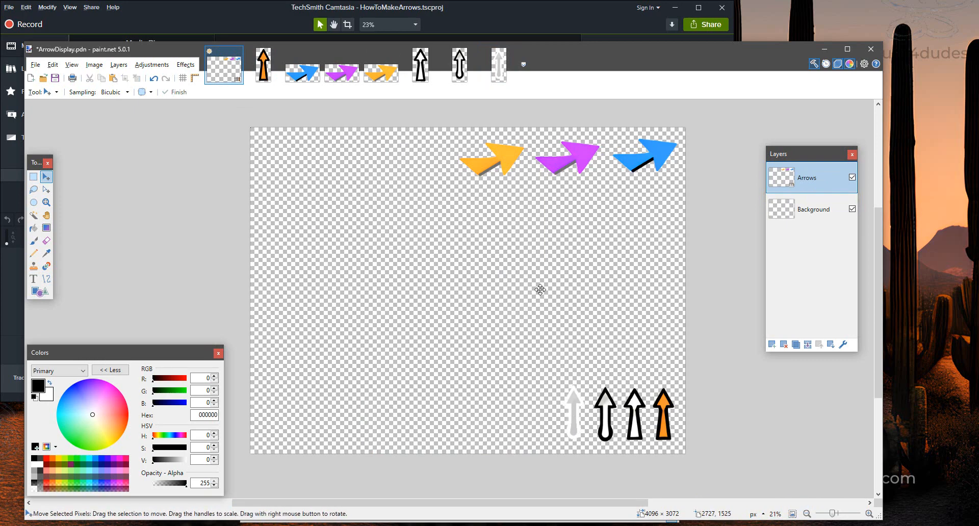
- Return to the Final Arrows folder in File Explorer and open Arrow_Blue_Phat.png with paint.net
key(alt+Tab)
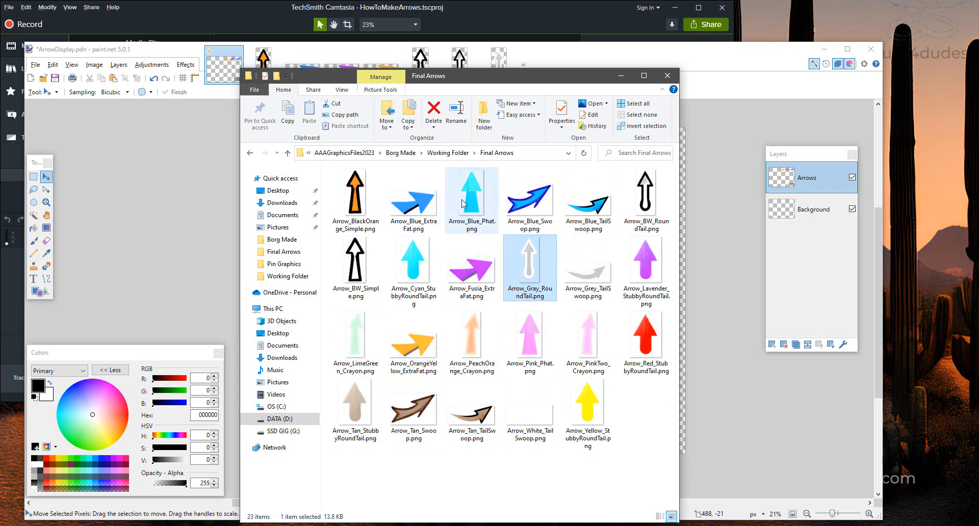
click(445, 200)
right_click(445, 200)
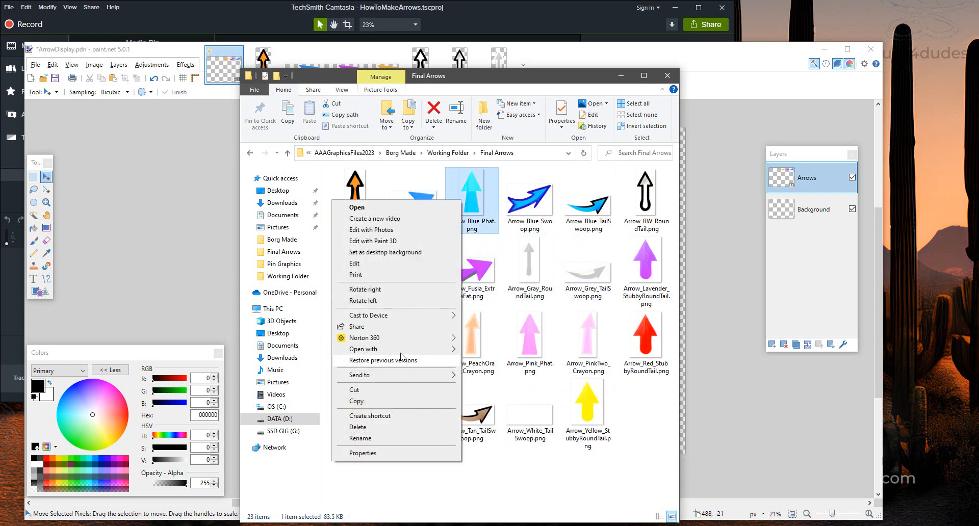
mouse_move(403, 350)
click(498, 387)
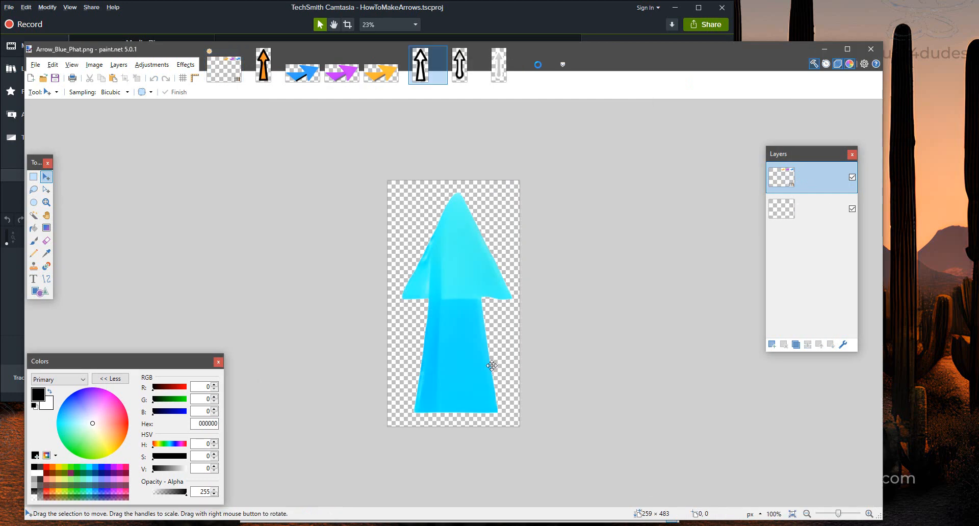
- Copy the whole blue phat arrow into ArrowDisplay.pdn, place it at the canvas's left edge about a third of the way down, and deselect it
key(s)
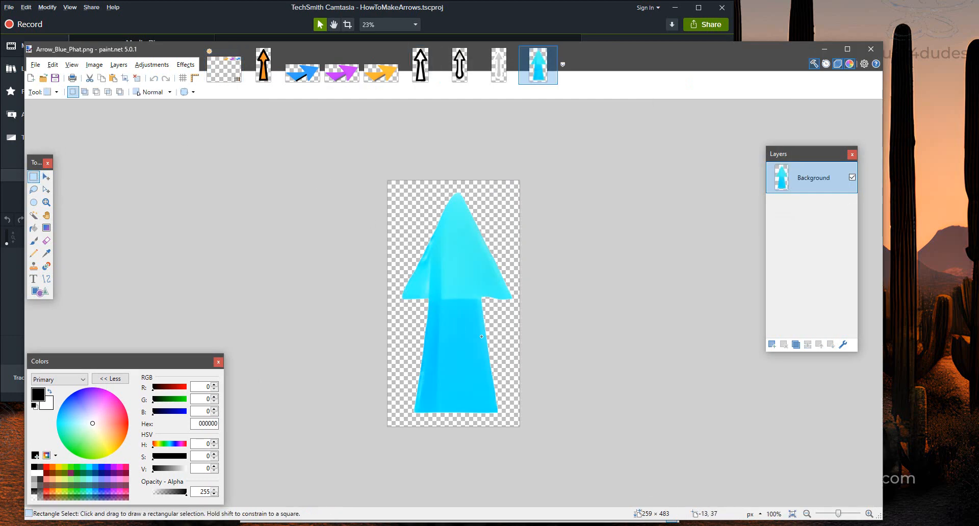
key(ctrl+a)
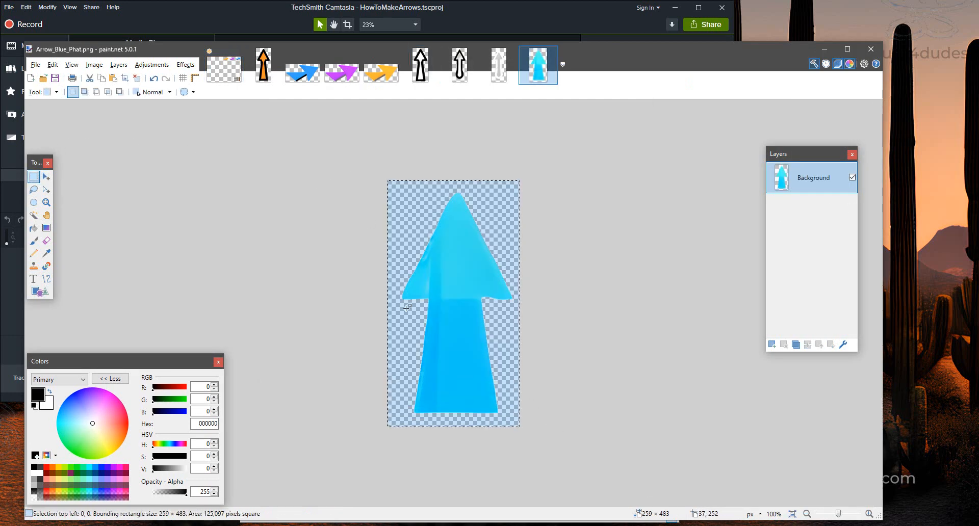
key(ctrl+Tab)
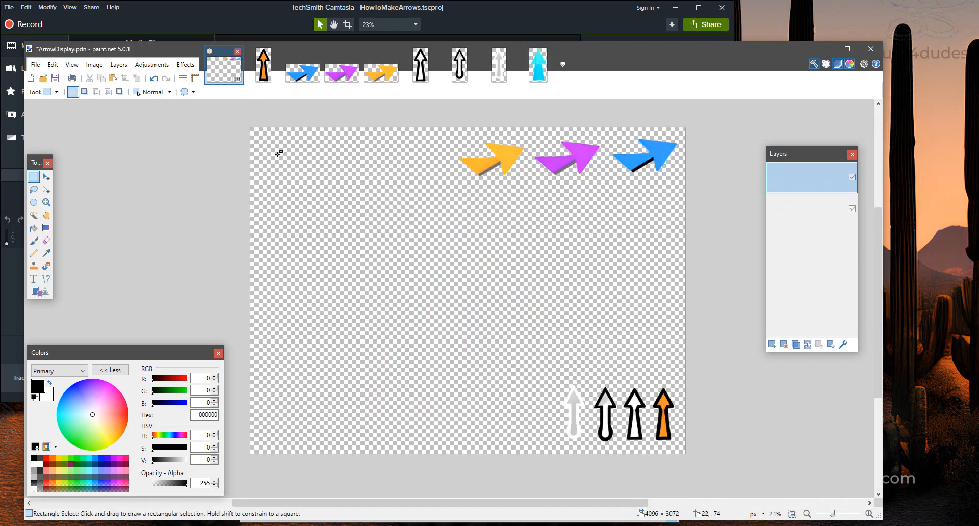
key(ctrl+v)
drag(265, 170, 271, 252)
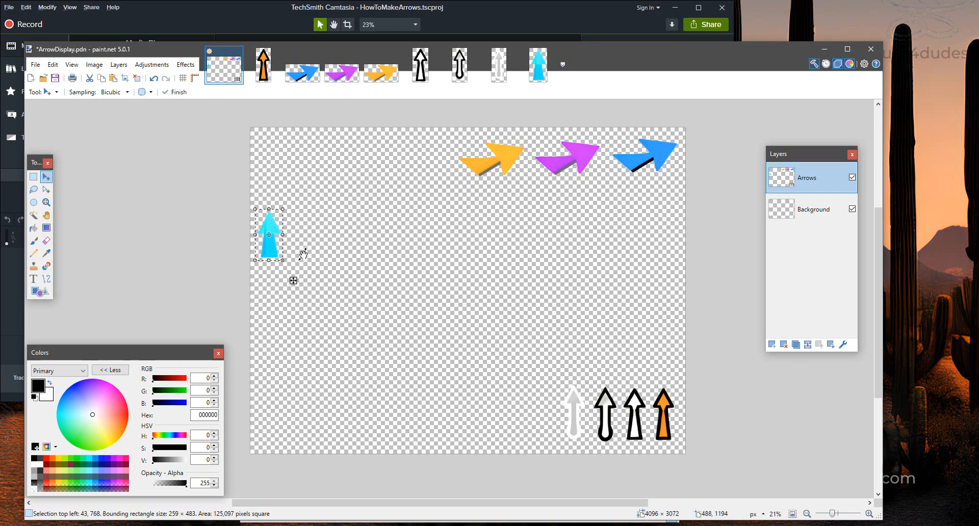
key(ctrl+d)
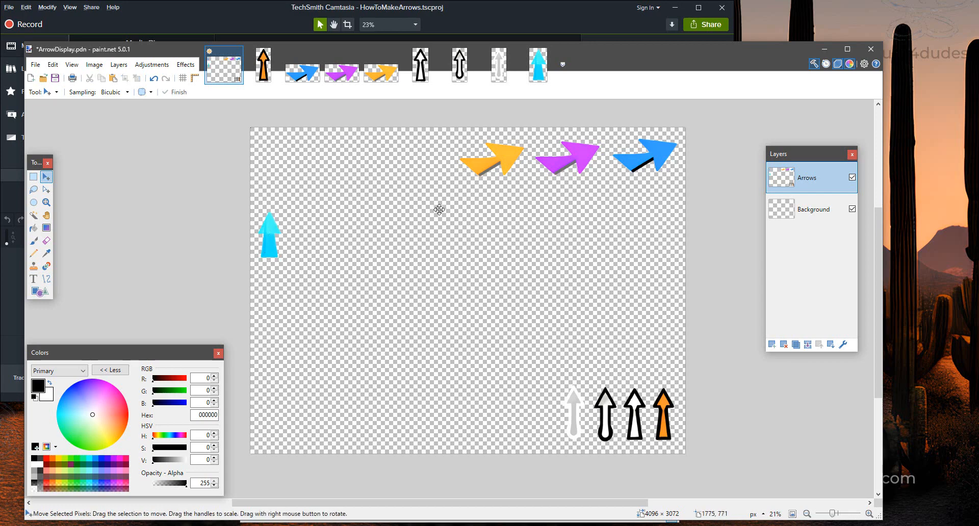
- Switch to the Final Arrows folder in File Explorer and open Arrow_Lavender_StubbyRoundTail.png with paint.net
key(alt+Tab)
key(alt+Tab)
key(alt+Tab)
key(alt+Tab)
key(alt+Tab)
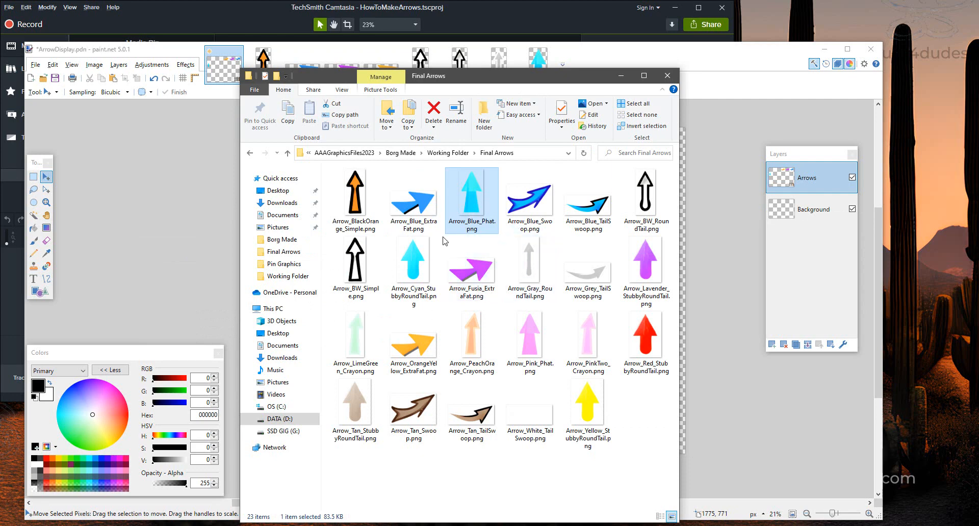
right_click(634, 270)
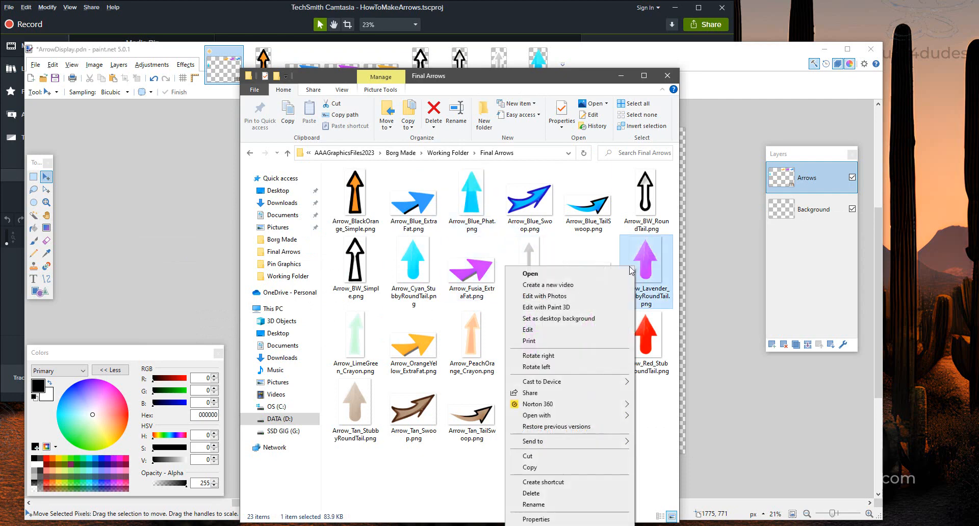
mouse_move(580, 419)
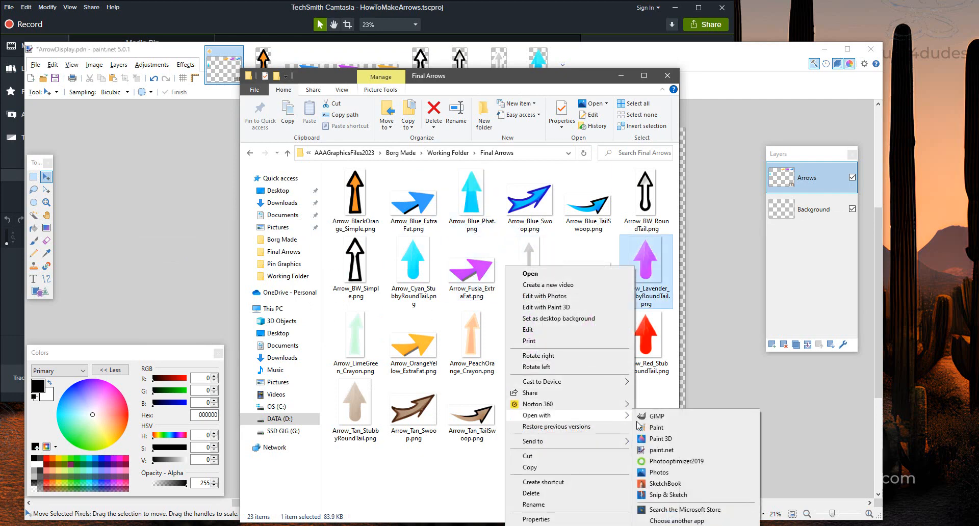
click(657, 451)
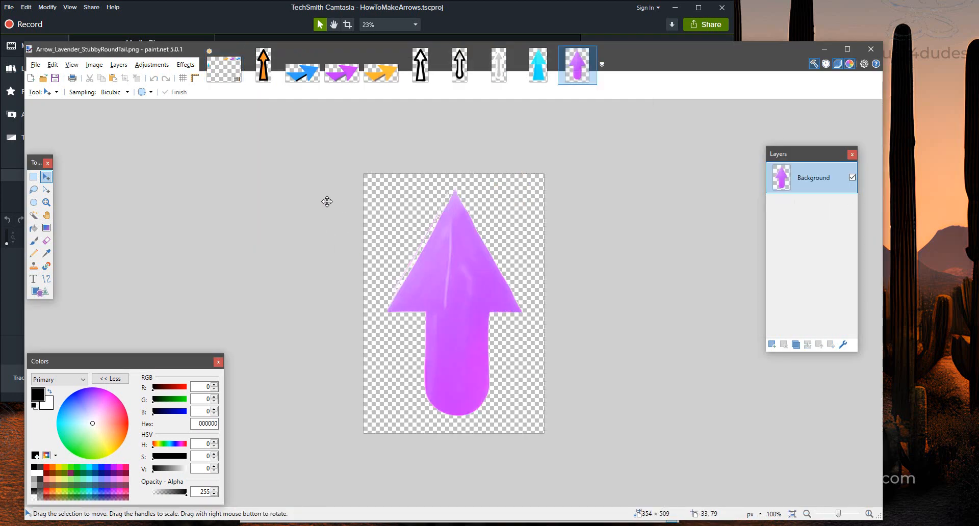
- Copy the whole lavender stubby round-tail arrow into ArrowDisplay.pdn and place it just below the blue phat arrow at the canvas's left edge
click(33, 176)
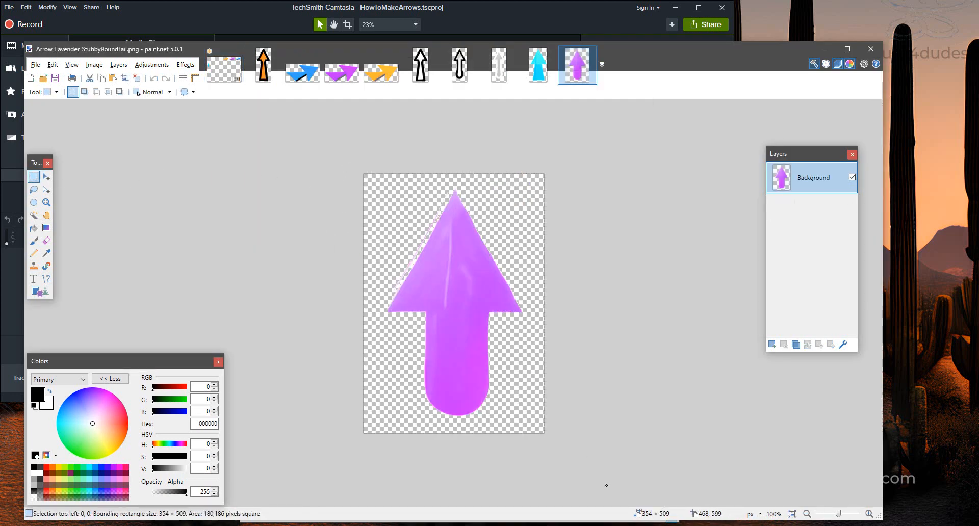
drag(339, 168, 609, 489)
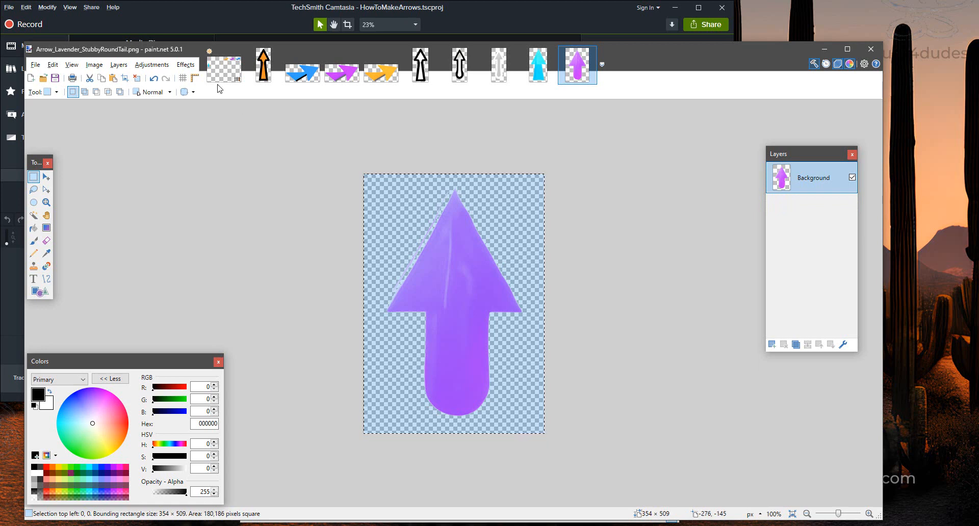
click(224, 64)
key(ctrl+v)
drag(279, 169, 281, 315)
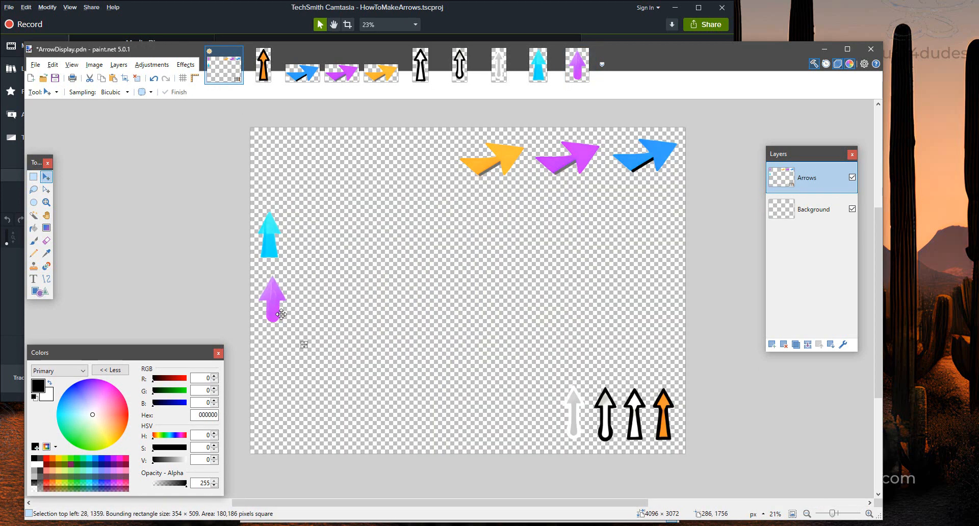
- Deselect the lavender arrow and open Arrow_Red_StubbyRoundTail.png from the Final Arrows folder in File Explorer with paint.net
key(ctrl+d)
key(alt+Tab)
key(alt+Tab)
key(alt+Tab)
key(alt+Tab)
key(alt+Tab)
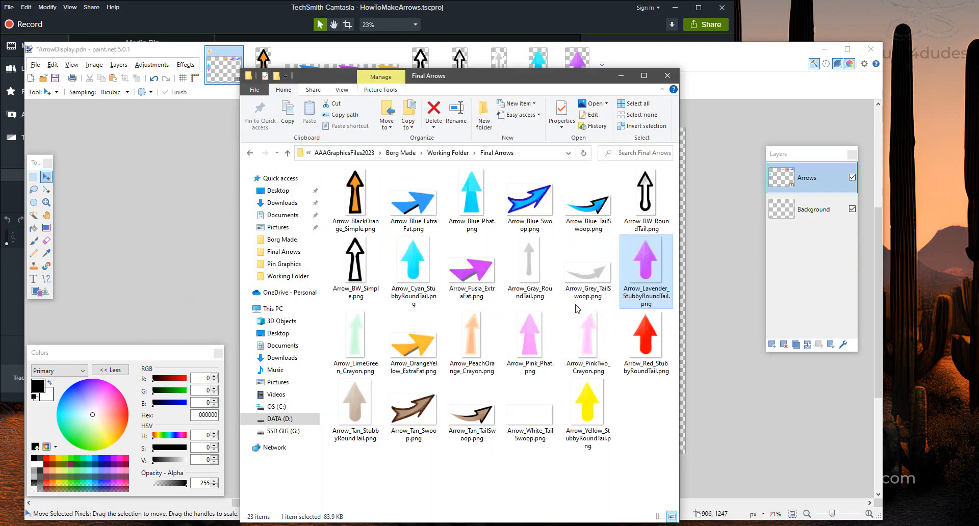
right_click(645, 340)
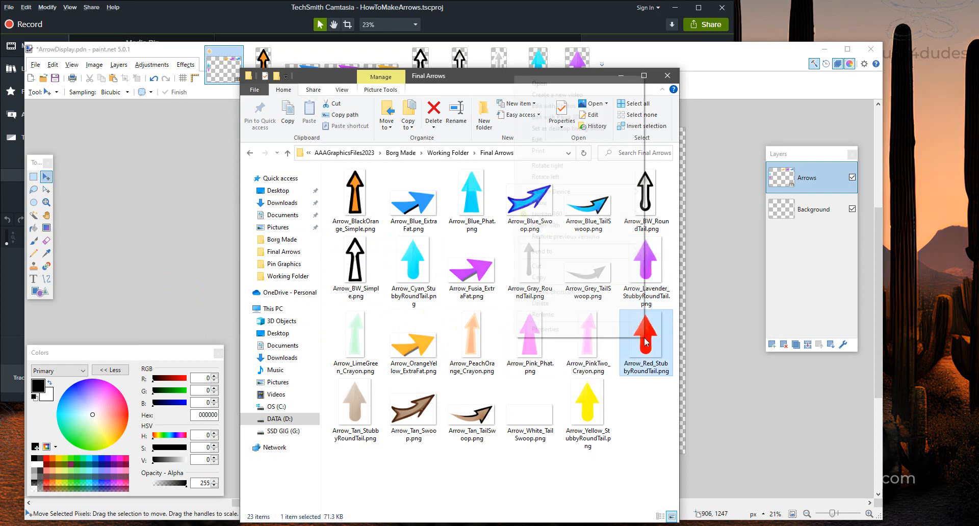
mouse_move(586, 229)
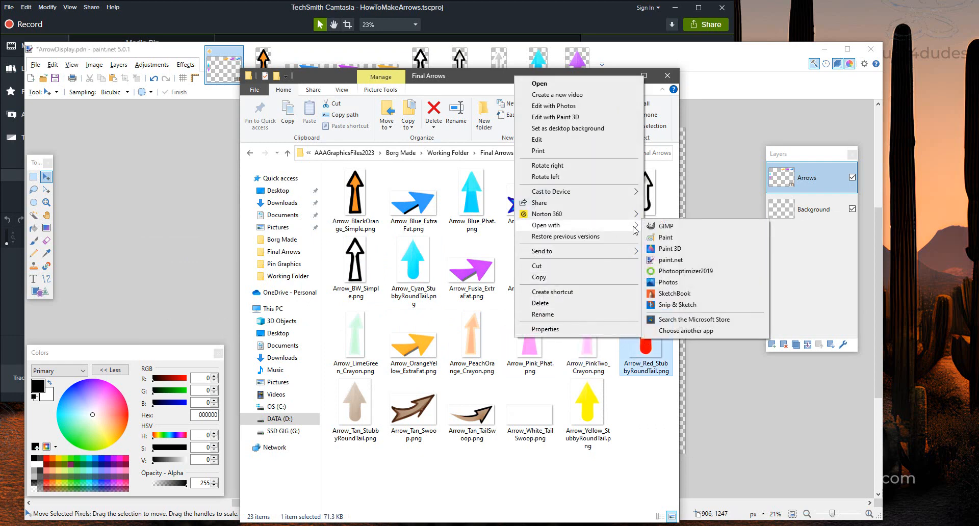
click(663, 260)
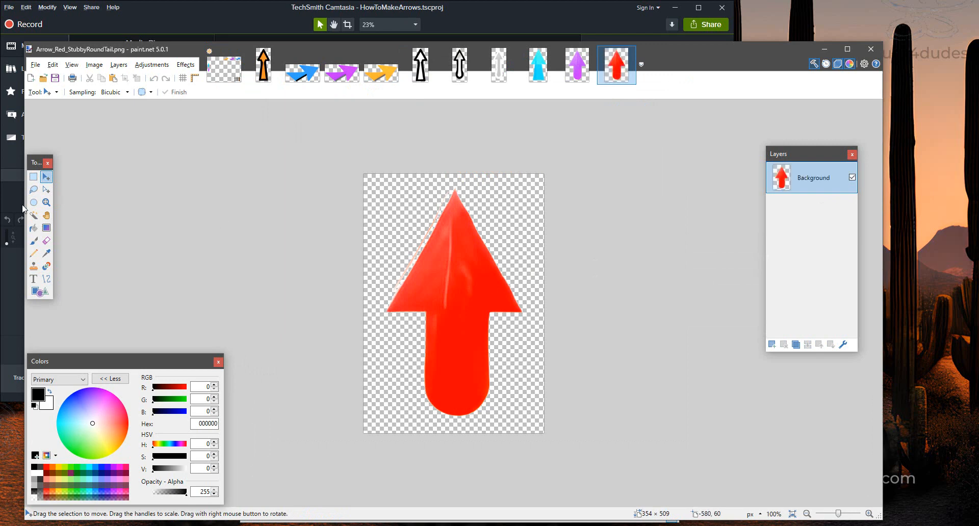
- Copy the whole red stubby round-tail arrow into ArrowDisplay.pdn just right of the lavender arrow, deselect it, and save the file
click(32, 177)
drag(352, 181, 593, 466)
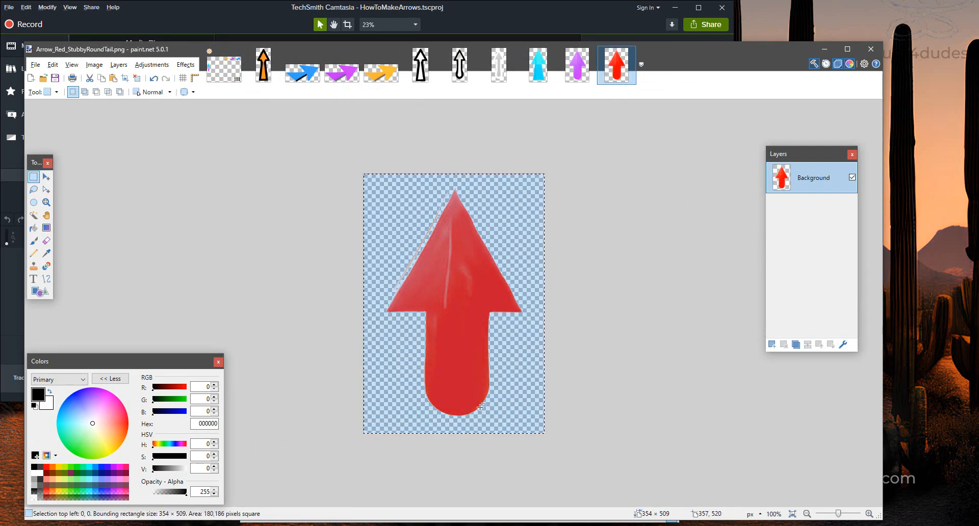
click(225, 75)
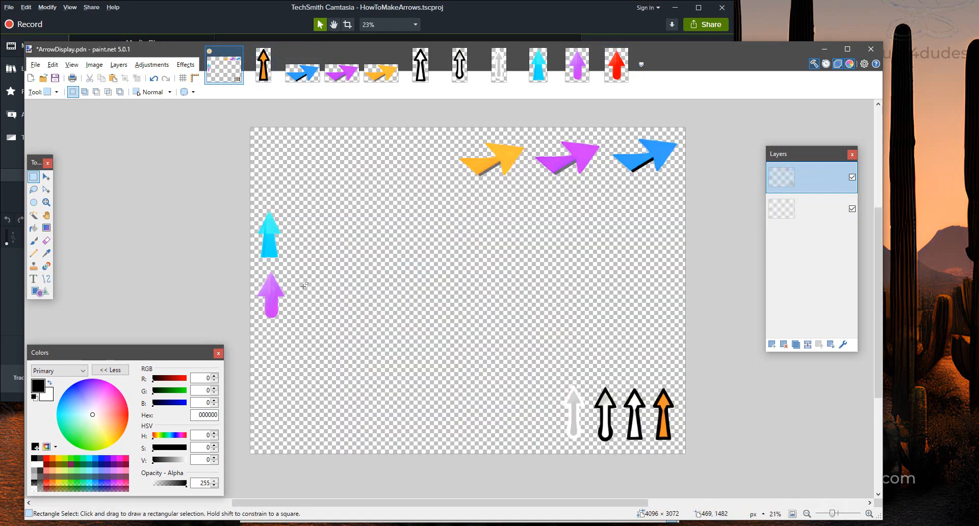
key(ctrl+v)
drag(281, 177, 315, 312)
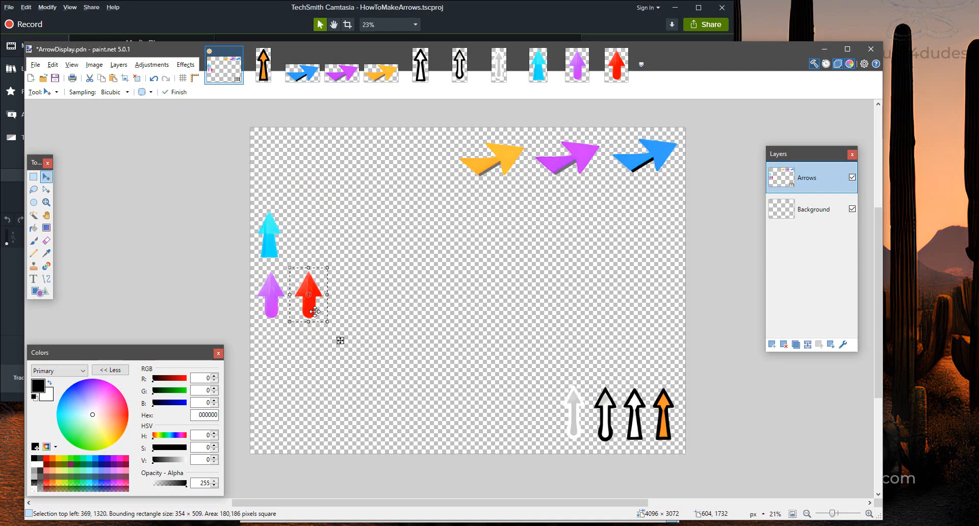
key(ctrl+d)
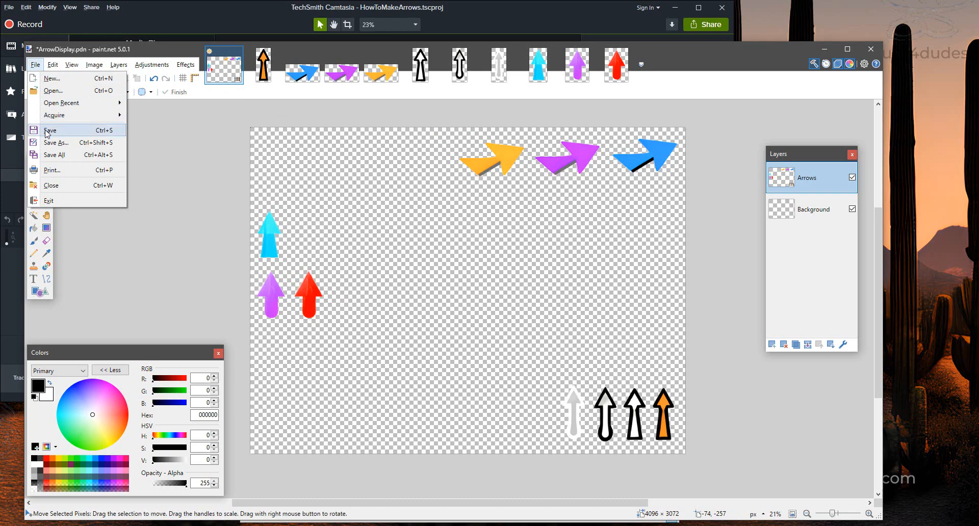
click(49, 131)
- Switch to the Final Arrows folder in File Explorer and open Arrow_Yellow_StubbyRoundTail.png with paint.net
key(alt+Tab)
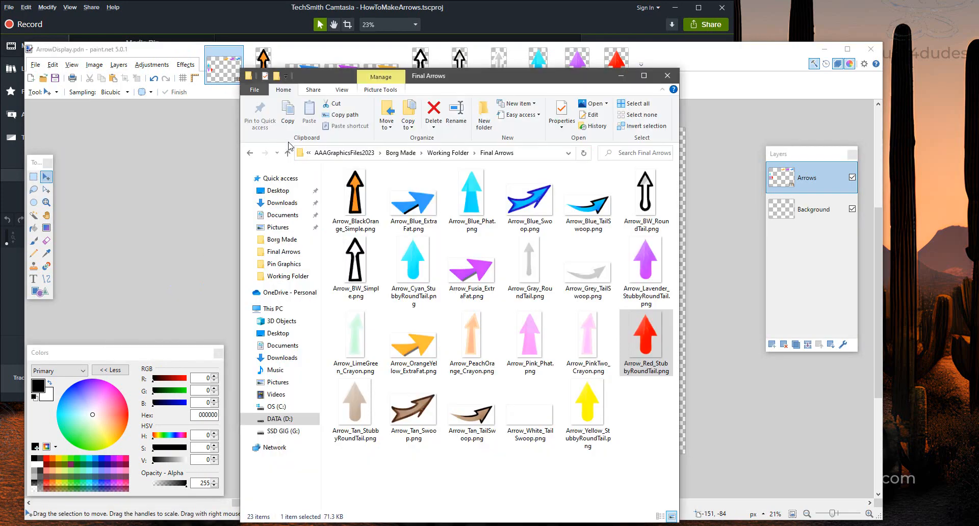
right_click(591, 408)
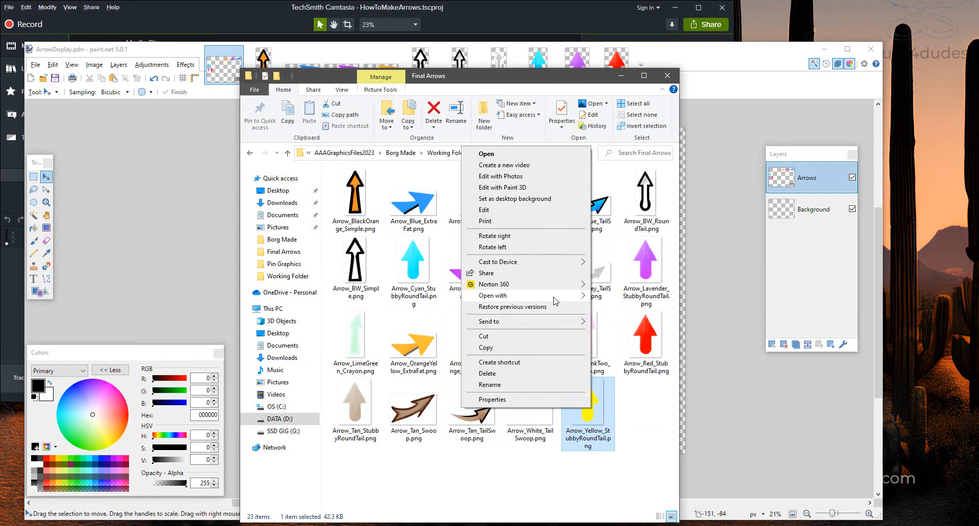
mouse_move(553, 298)
click(620, 330)
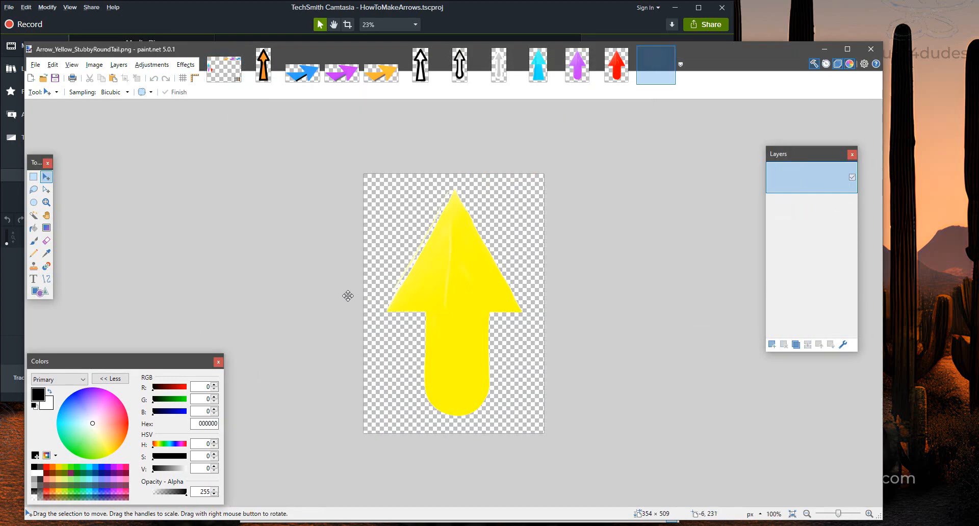
- Copy the whole yellow stubby round-tail arrow into ArrowDisplay.pdn, place it just right of the red arrow, and deselect it
click(33, 178)
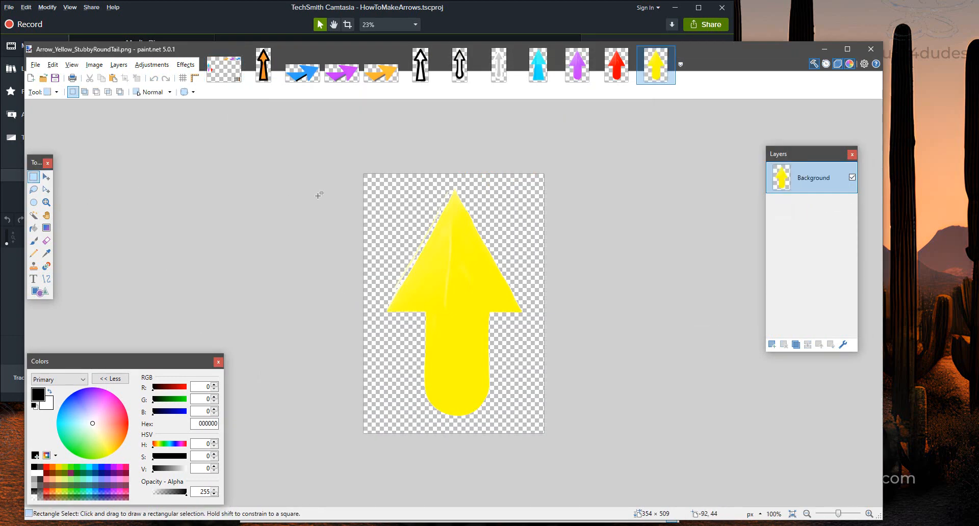
key(ctrl+a)
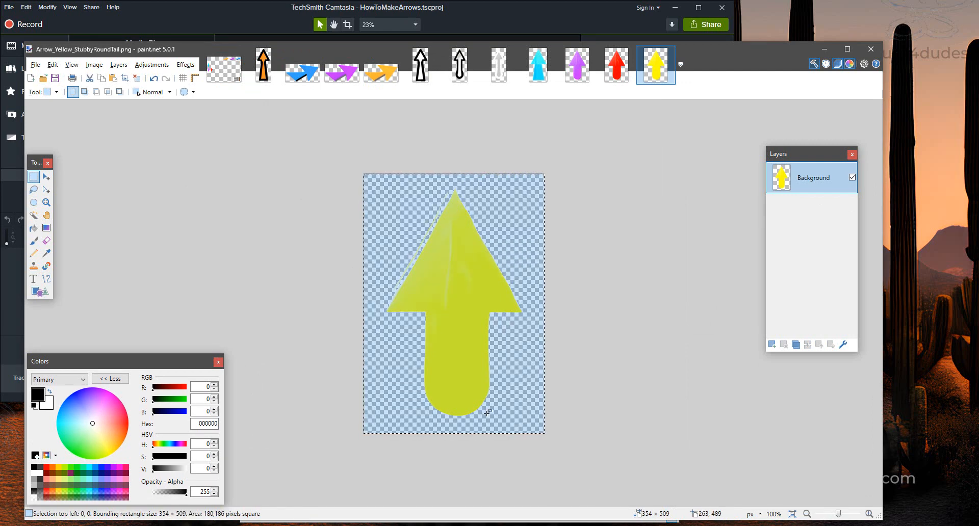
click(233, 83)
key(ctrl+v)
drag(269, 169, 346, 310)
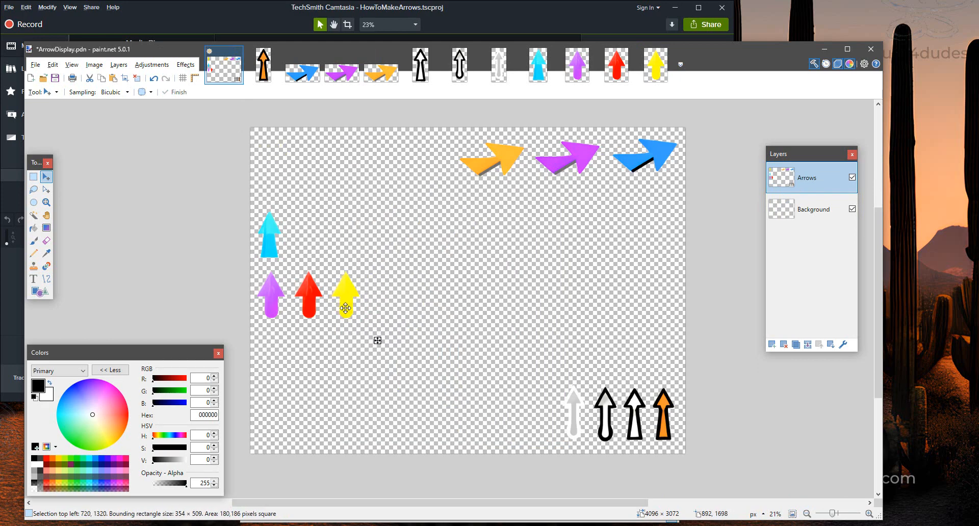
key(ctrl+d)
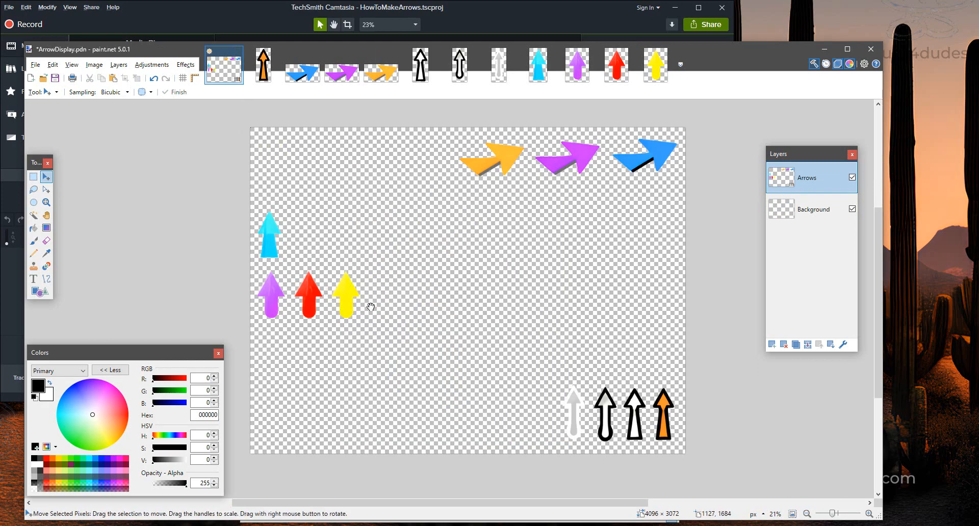
- Return to the Final Arrows folder in File Explorer and open Arrow_Tan_StubbyRoundTail.png with paint.net
key(alt+Tab)
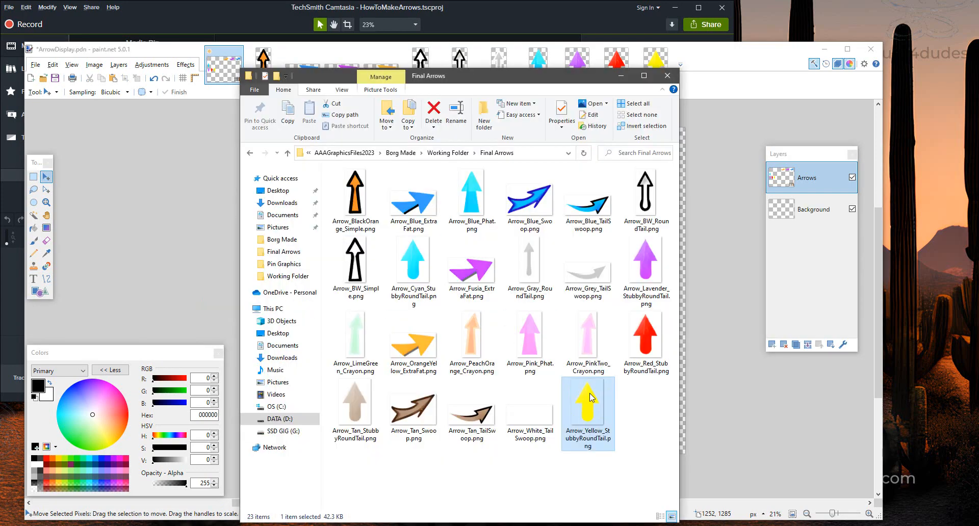
click(362, 415)
right_click(362, 415)
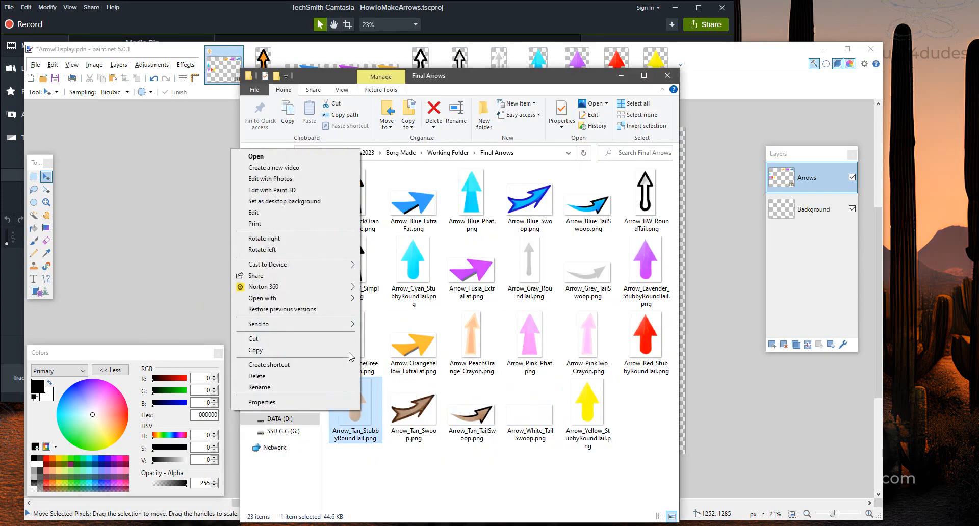
mouse_move(329, 298)
click(385, 332)
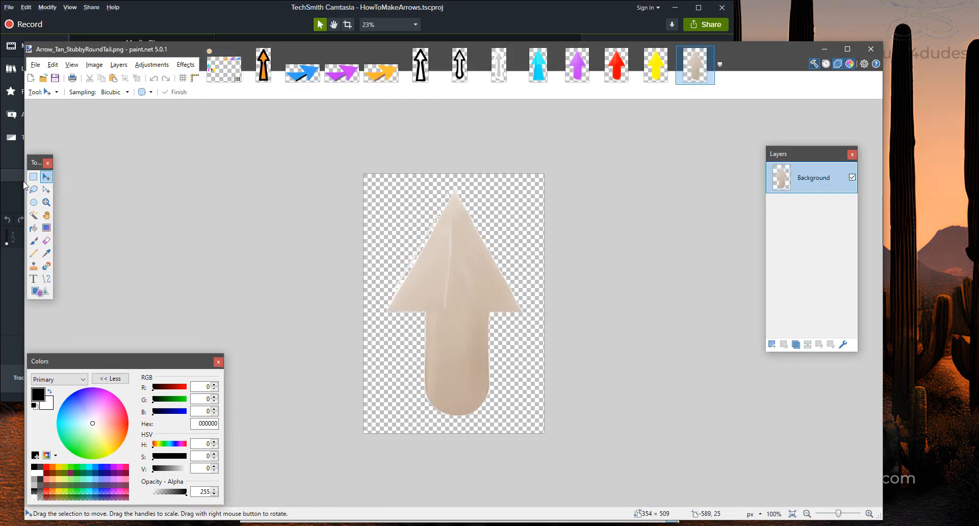
- Copy the whole tan stubby round-tail arrow into ArrowDisplay.pdn, place it just right of the yellow arrow, and deselect it
click(33, 177)
drag(285, 149, 603, 483)
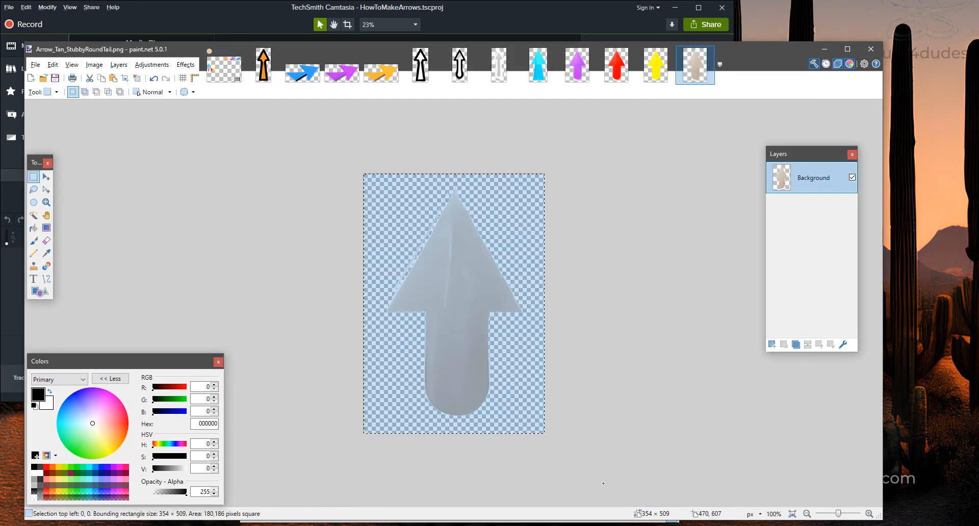
click(224, 65)
key(ctrl+v)
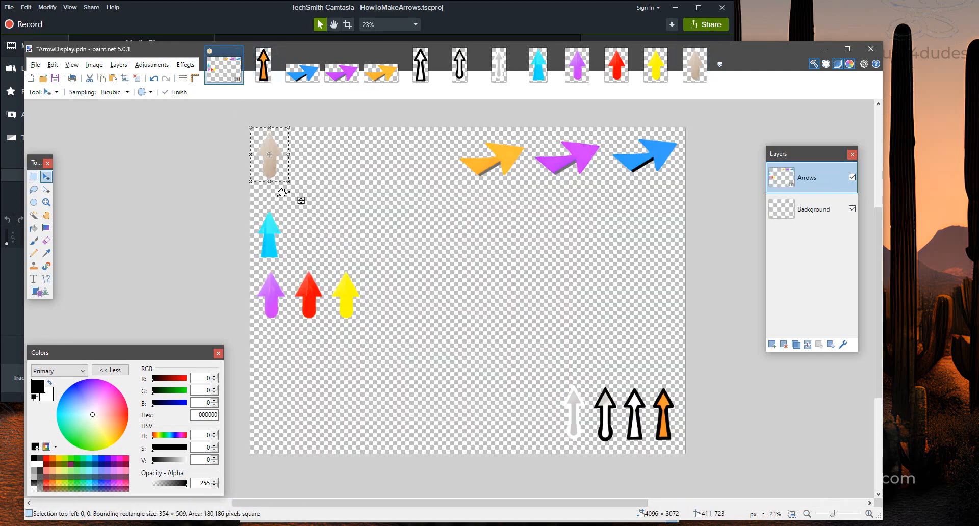
drag(320, 209, 382, 306)
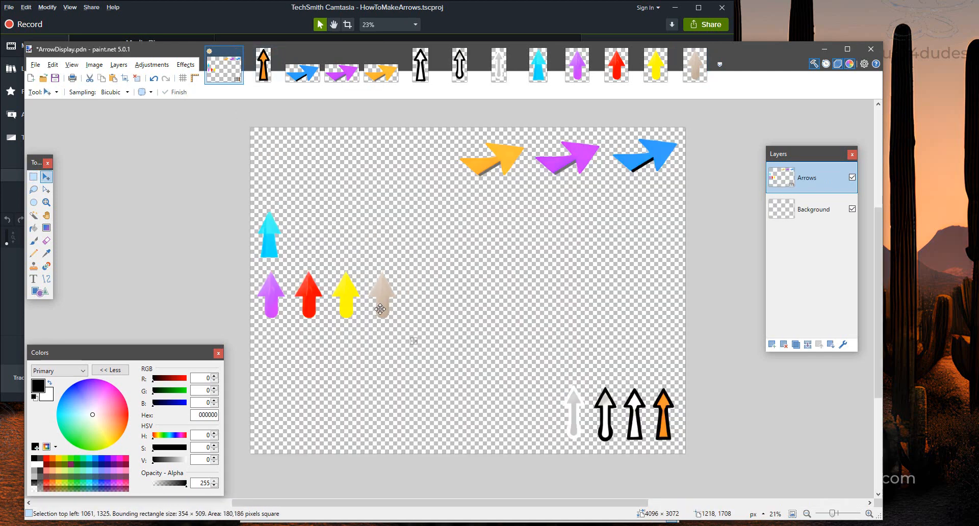
key(ctrl+d)
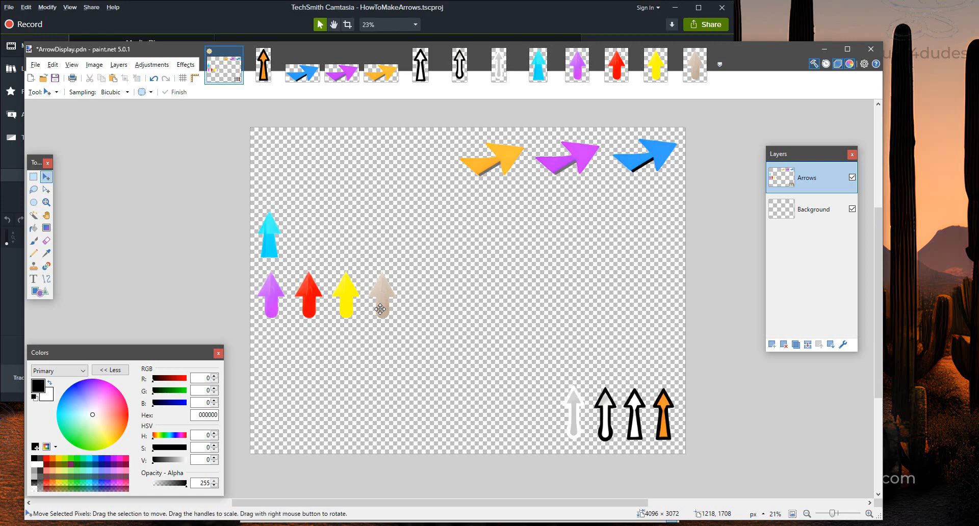
- Switch to the Final Arrows folder in File Explorer and open Arrow_Cyan_StubbyRoundTail.png with paint.net
key(alt+Tab)
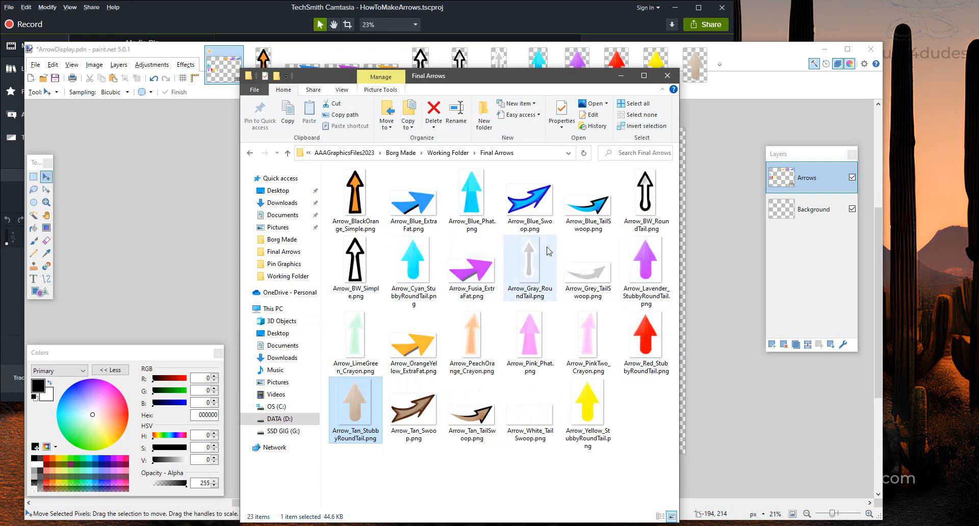
key(alt+Tab)
key(alt+Tab)
click(423, 265)
right_click(422, 265)
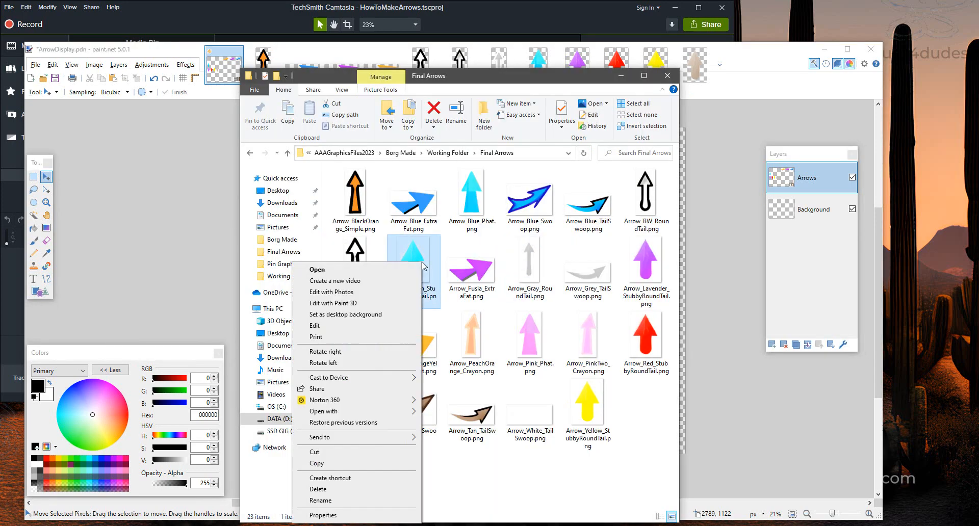
mouse_move(370, 412)
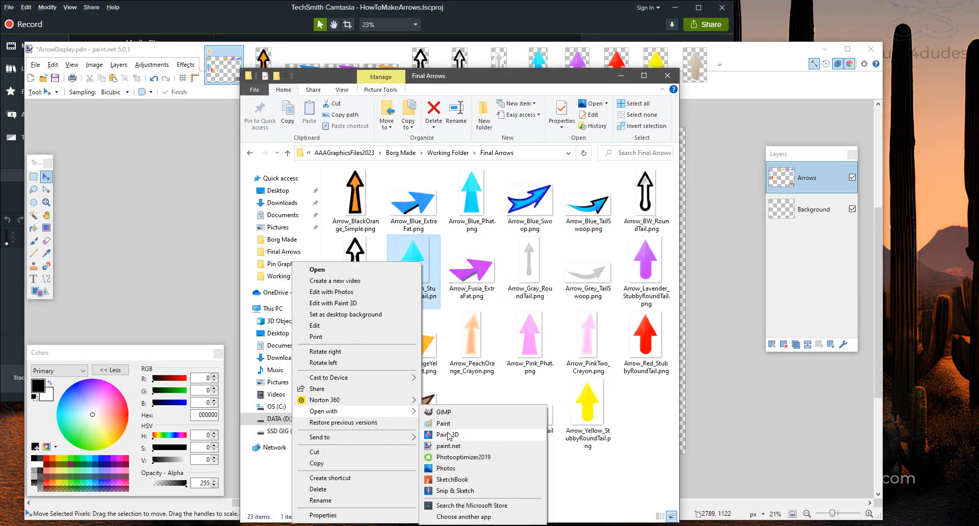
click(448, 446)
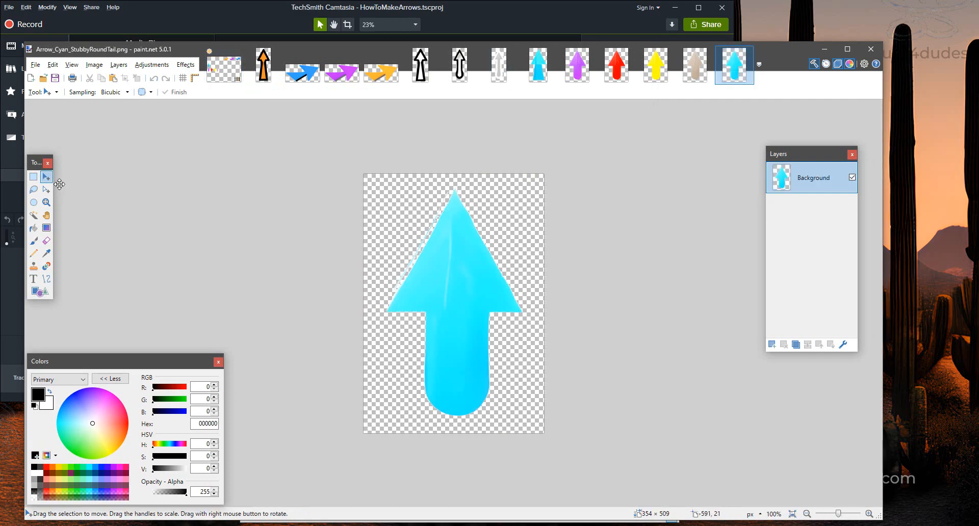
- Copy the whole cyan stubby round-tail arrow into ArrowDisplay.pdn and place it at the end of the row, just right of the tan arrow
click(34, 176)
drag(316, 174, 583, 490)
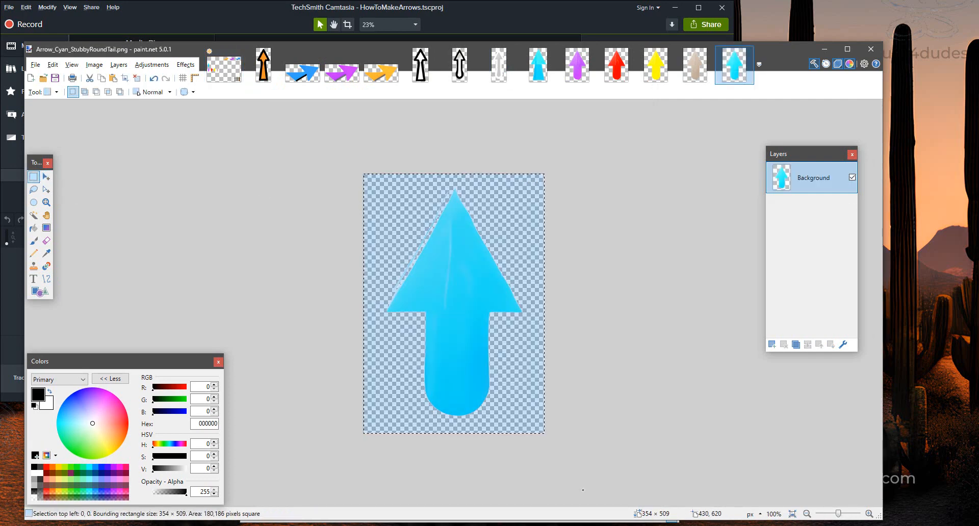
click(224, 65)
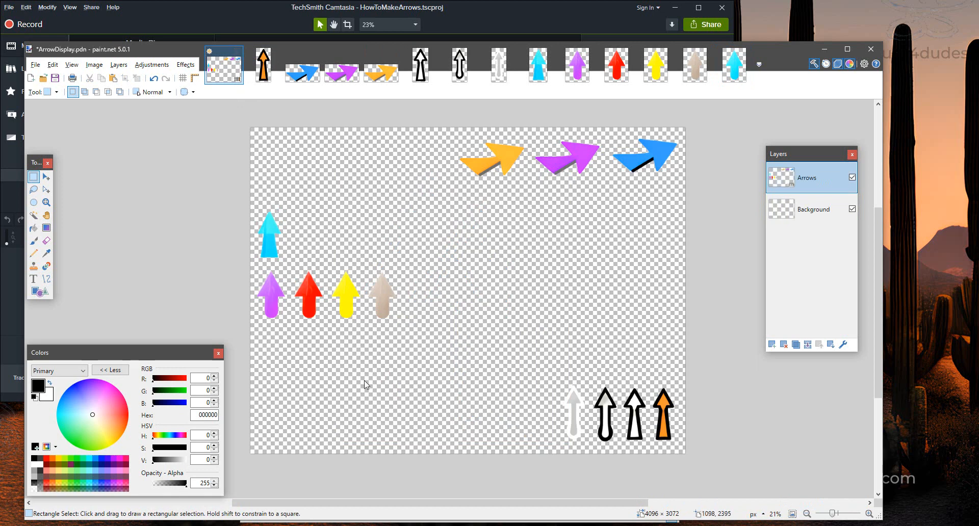
key(ctrl+v)
drag(269, 174, 417, 310)
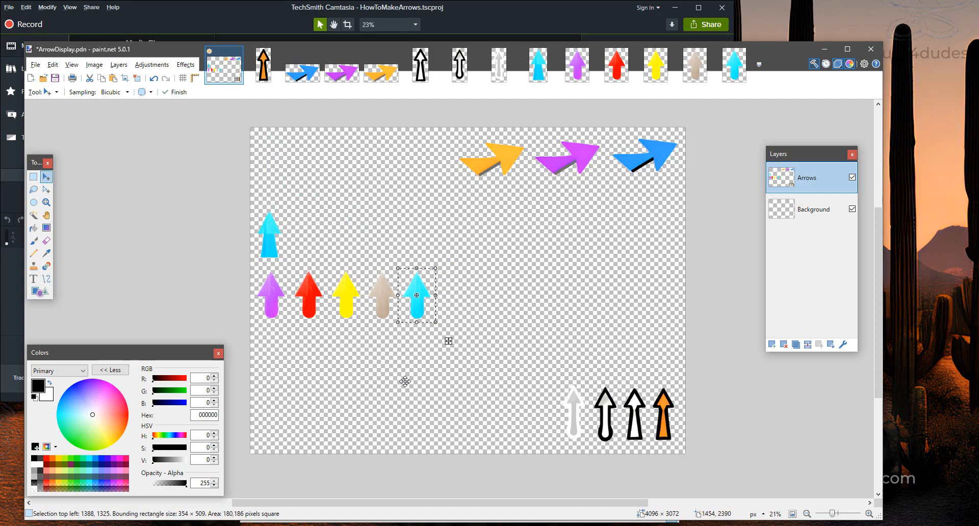
key(Return)
- Return to the Final Arrows folder in File Explorer and open Arrow_Pink_Phat.png with paint.net
key(alt+Tab)
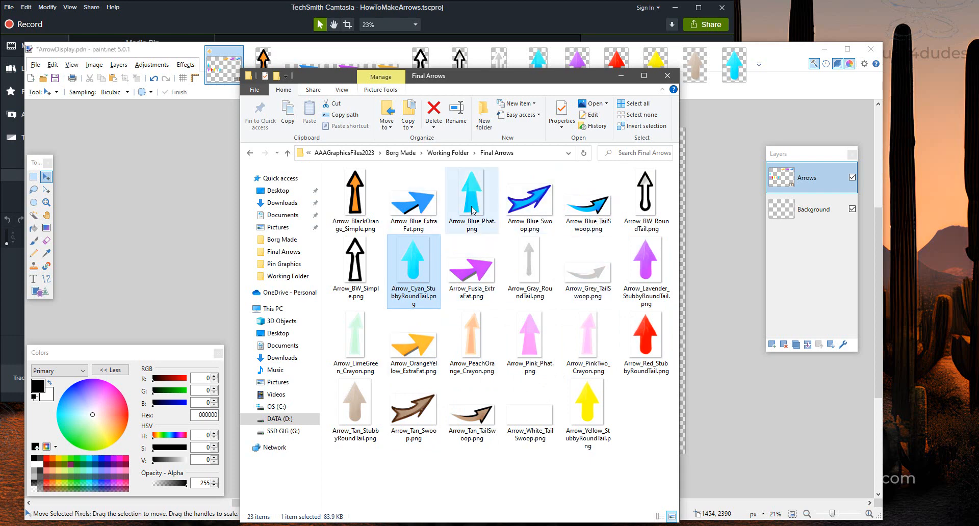
right_click(533, 325)
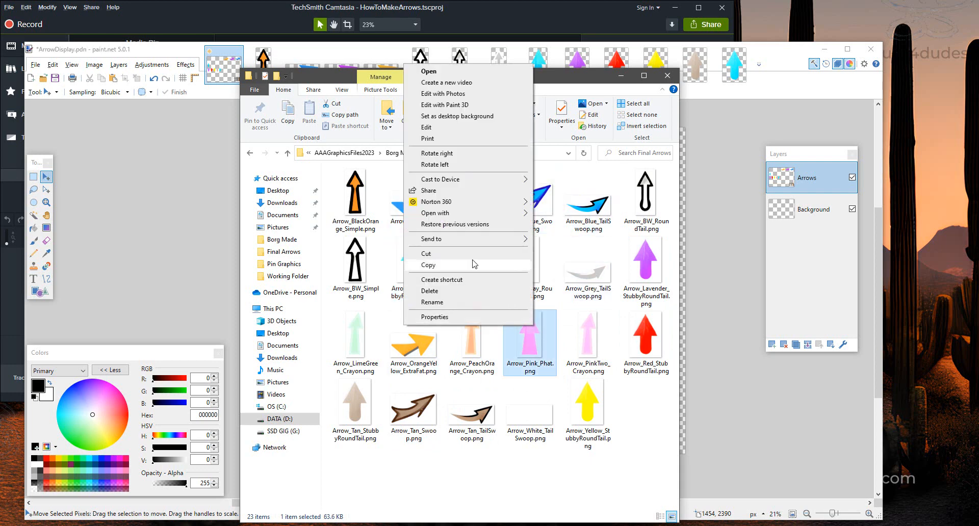
mouse_move(474, 213)
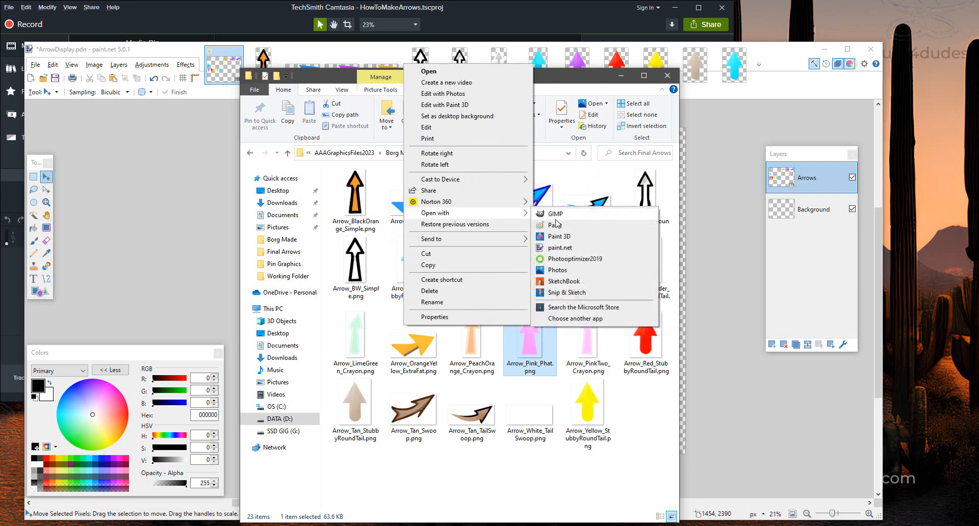
click(560, 248)
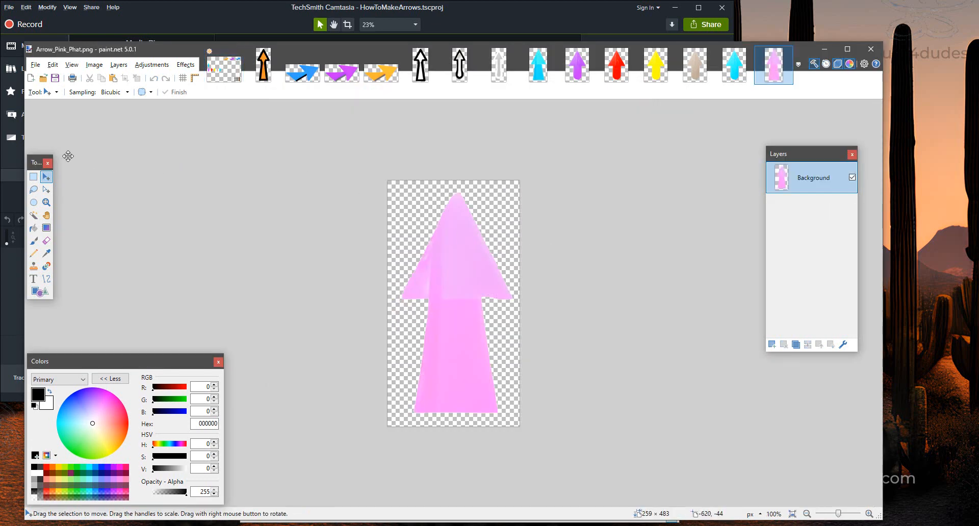
- Copy the whole pink phat arrow into ArrowDisplay.pdn, place it just right of the blue phat arrow, and deselect it
click(34, 177)
drag(335, 173, 592, 439)
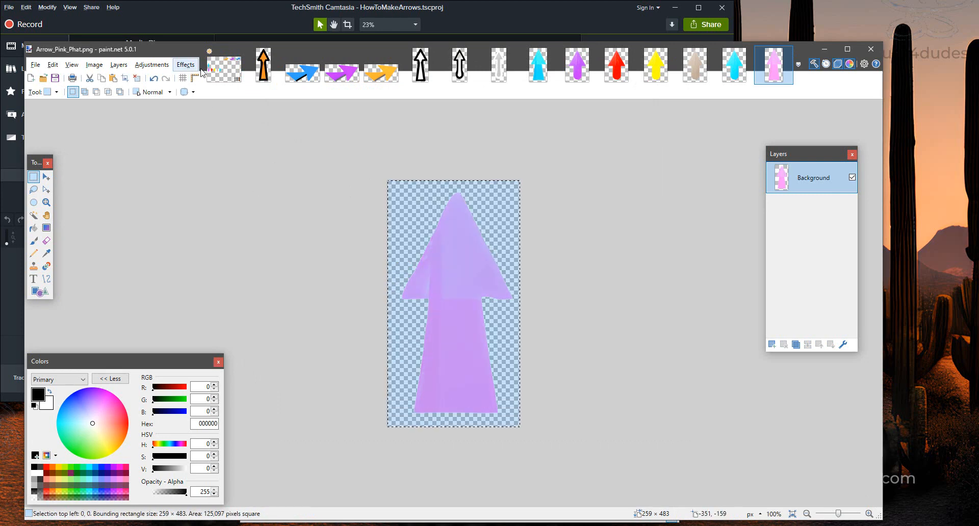
click(225, 66)
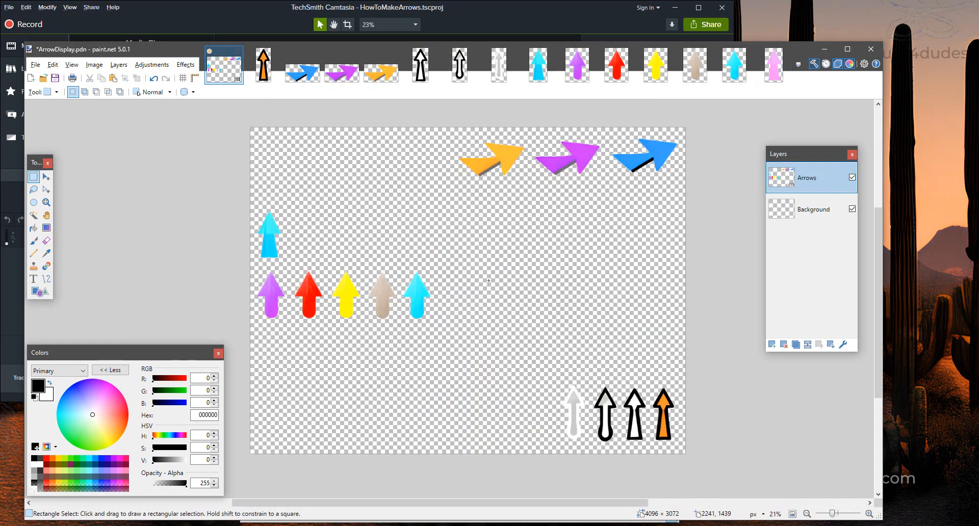
key(ctrl+v)
drag(263, 173, 300, 250)
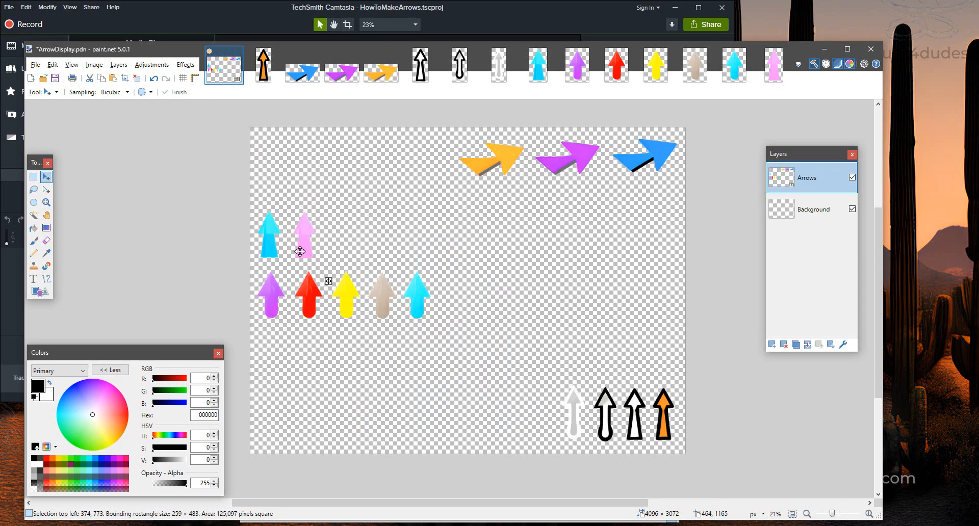
drag(299, 251, 299, 251)
key(ctrl+d)
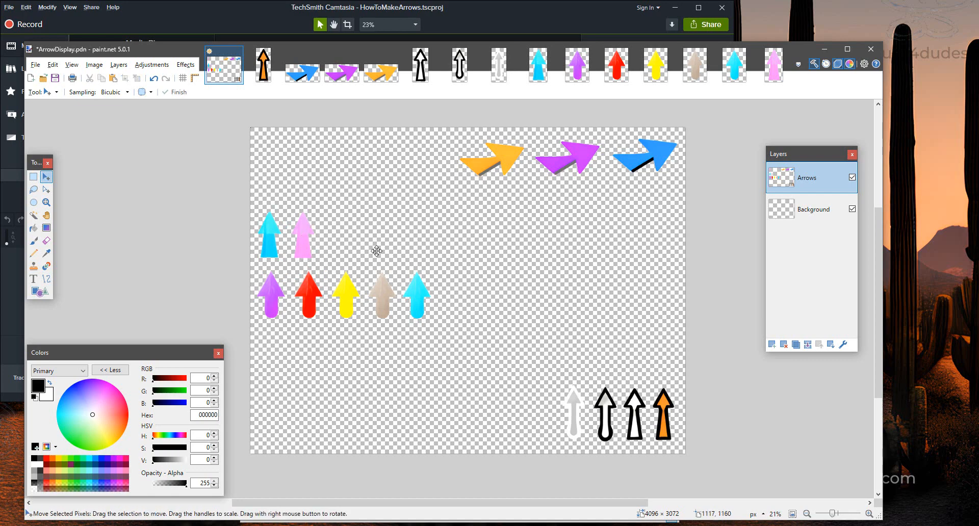
- Switch to the Final Arrows folder in File Explorer and open Arrow_Gray_RoundTail.png with paint.net
key(alt+Tab)
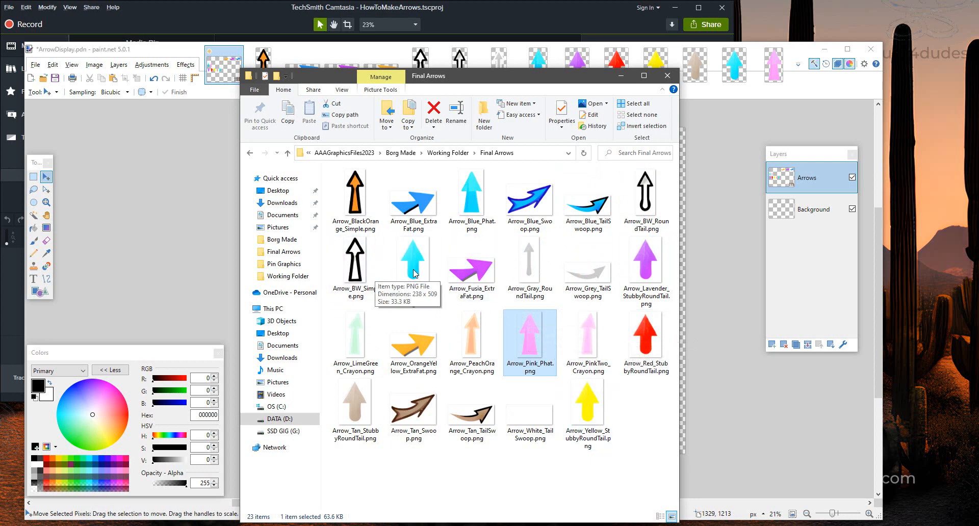
key(alt+Tab)
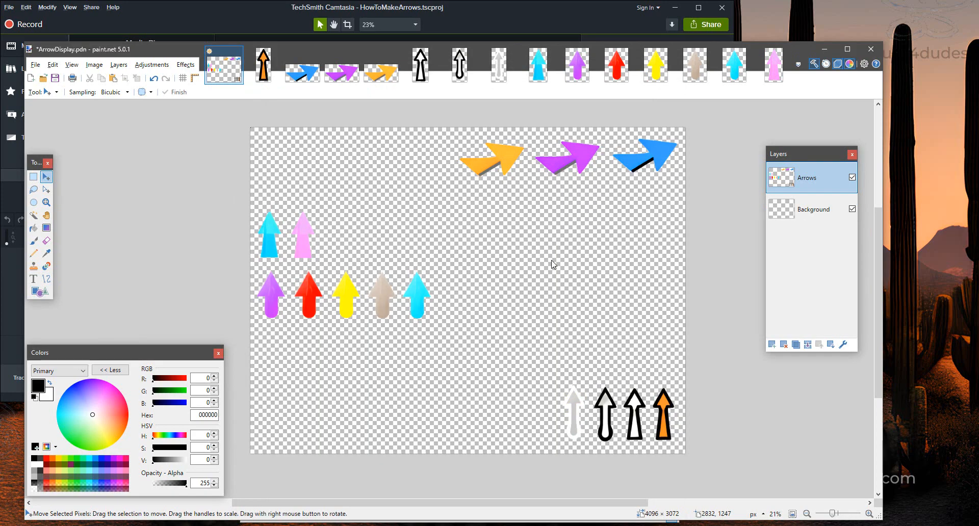
key(alt+Tab)
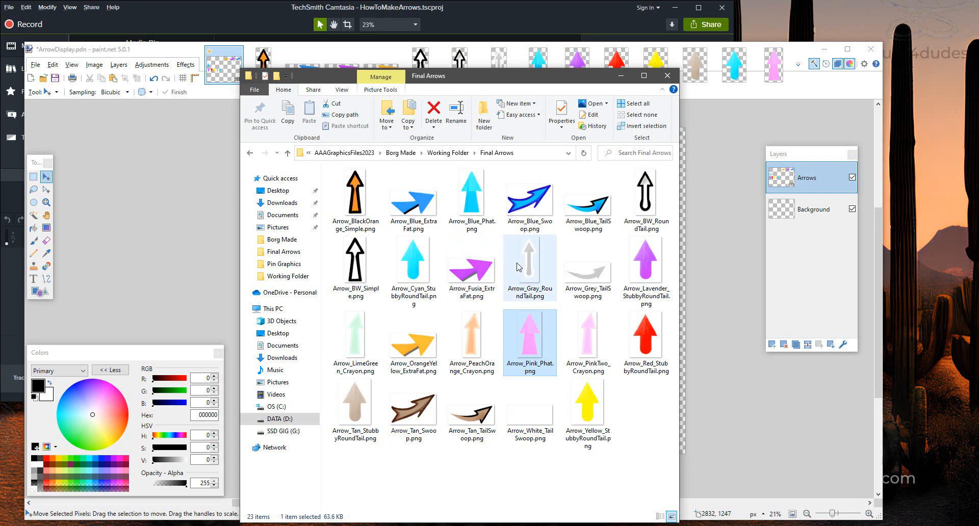
click(519, 268)
right_click(518, 267)
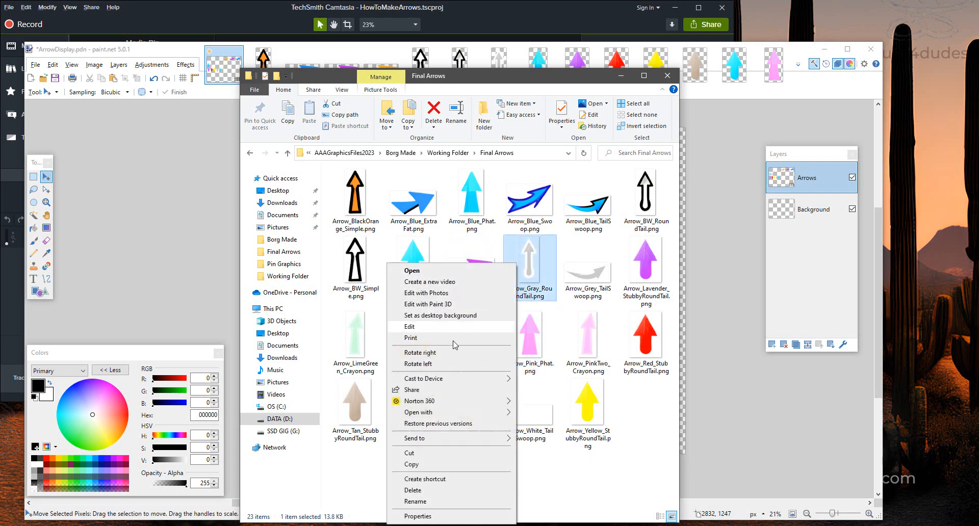
mouse_move(456, 406)
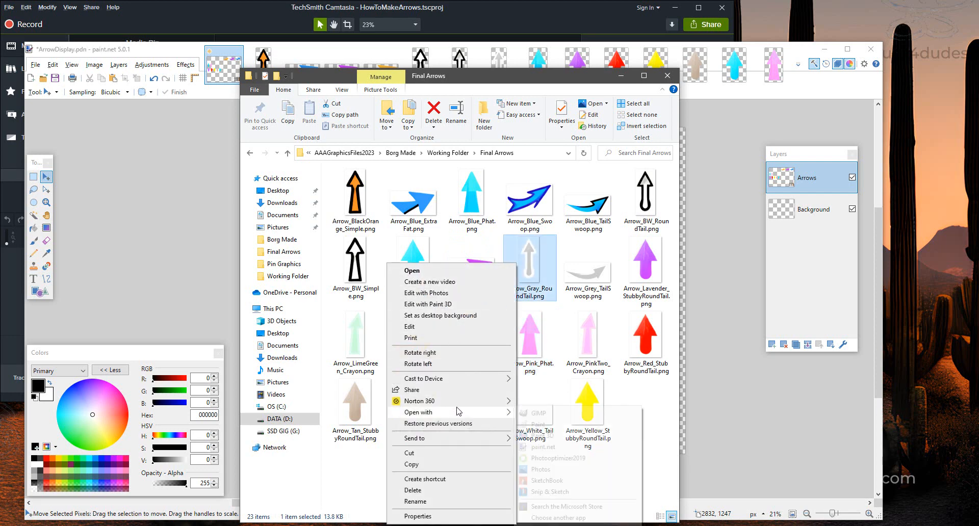
click(537, 448)
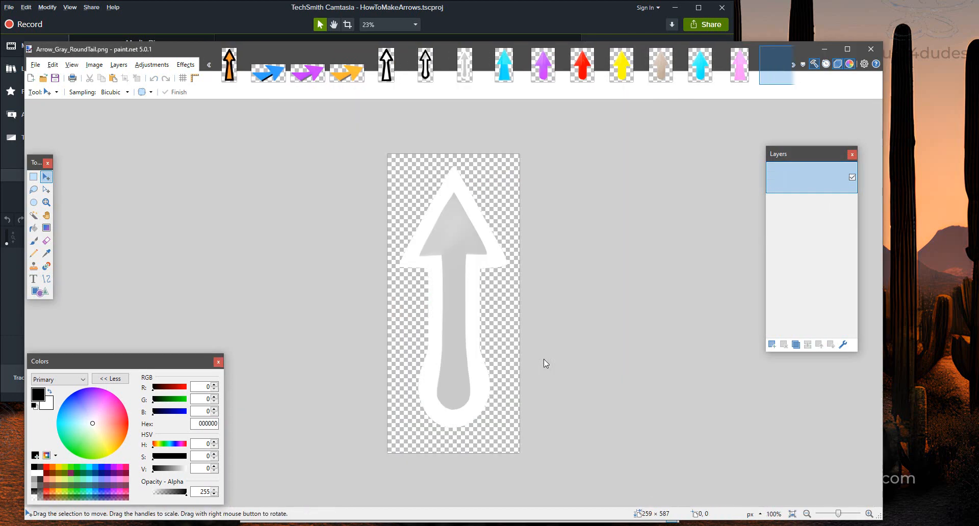
- Try placing a copy of the gray round-tail arrow left of the white arrow in ArrowDisplay.pdn, and delete the pasted copy
click(33, 177)
drag(351, 139, 600, 515)
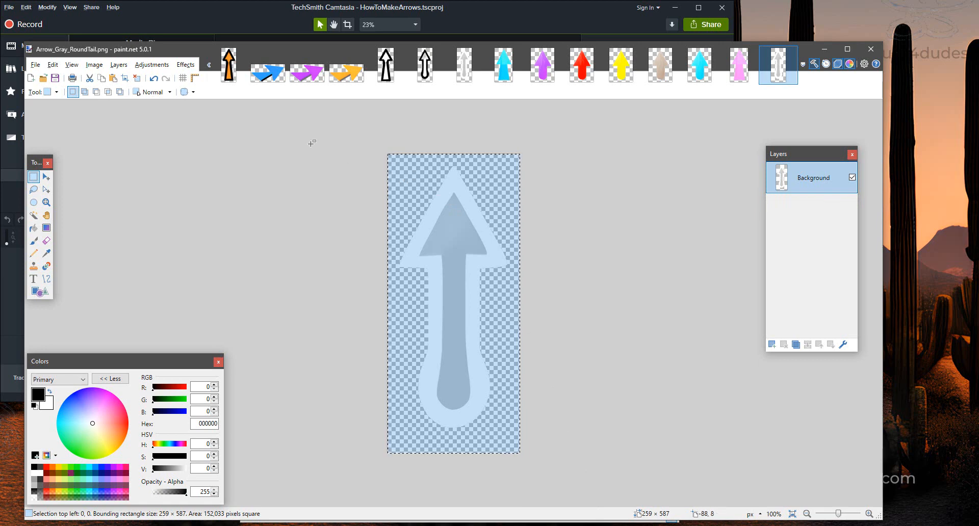
click(208, 65)
click(223, 65)
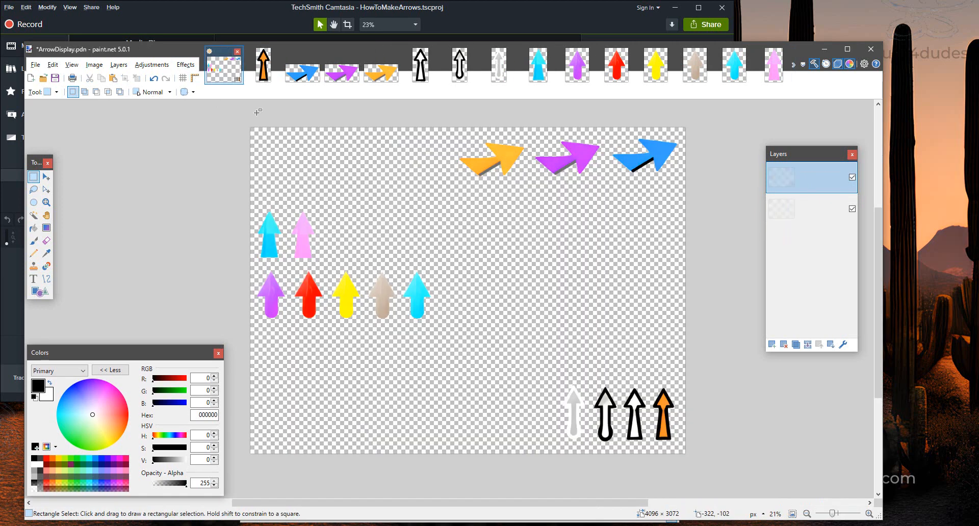
key(ctrl+v)
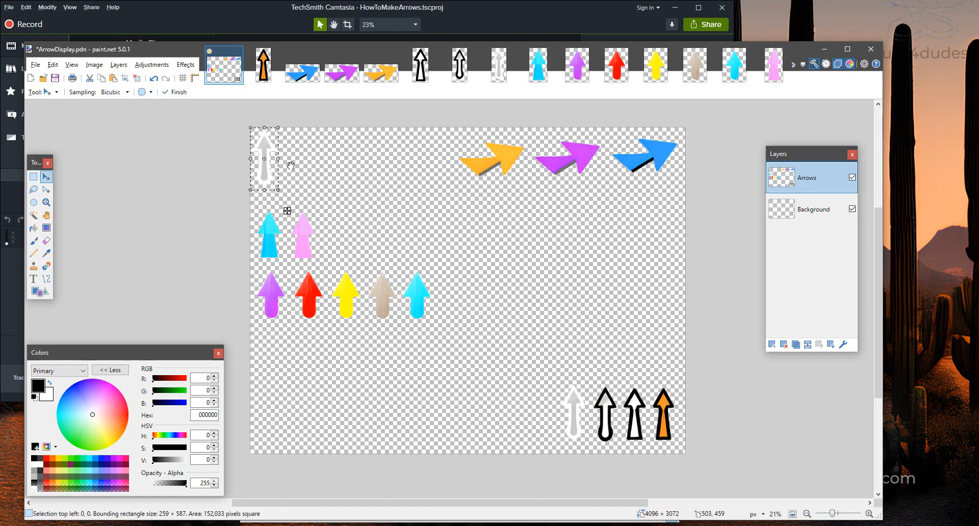
drag(263, 171, 525, 419)
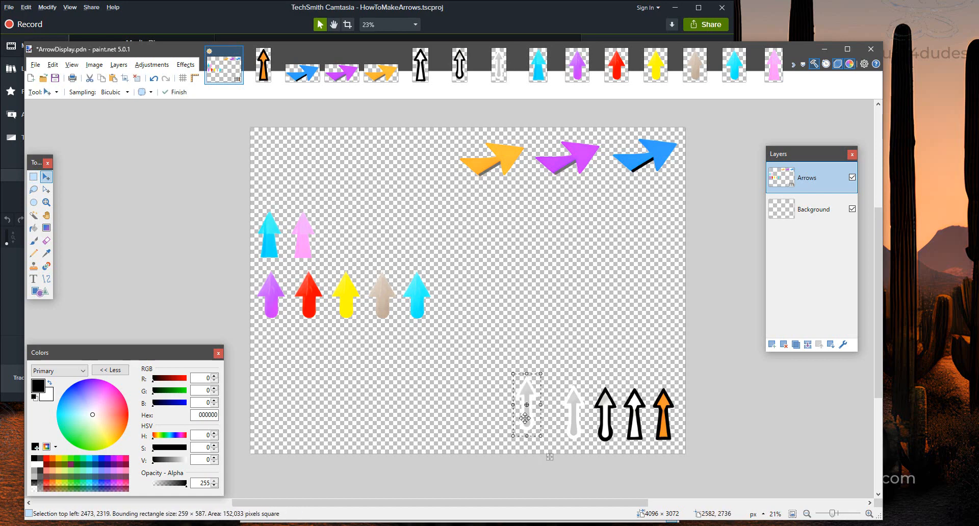
key(Delete)
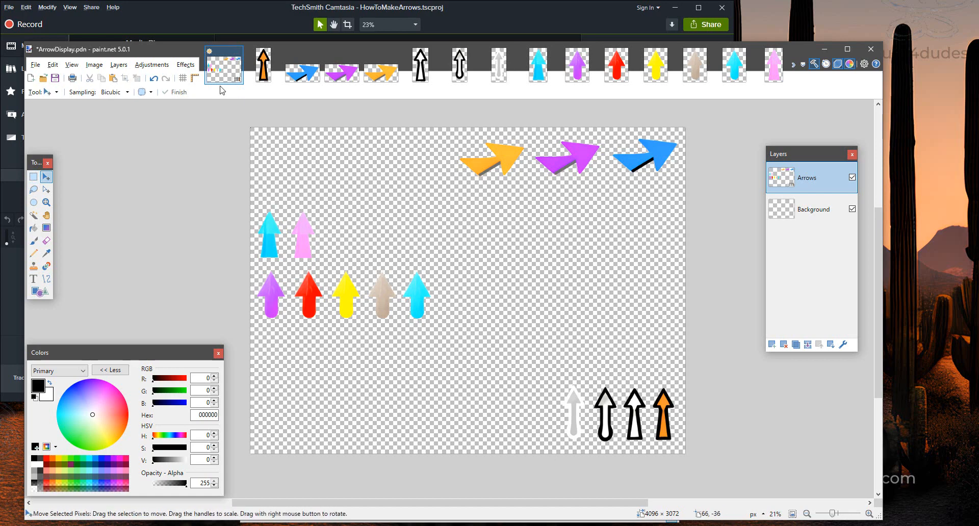
- Close all the source arrow images, keeping only ArrowDisplay.pdn open, and save ArrowDisplay.pdn
click(277, 52)
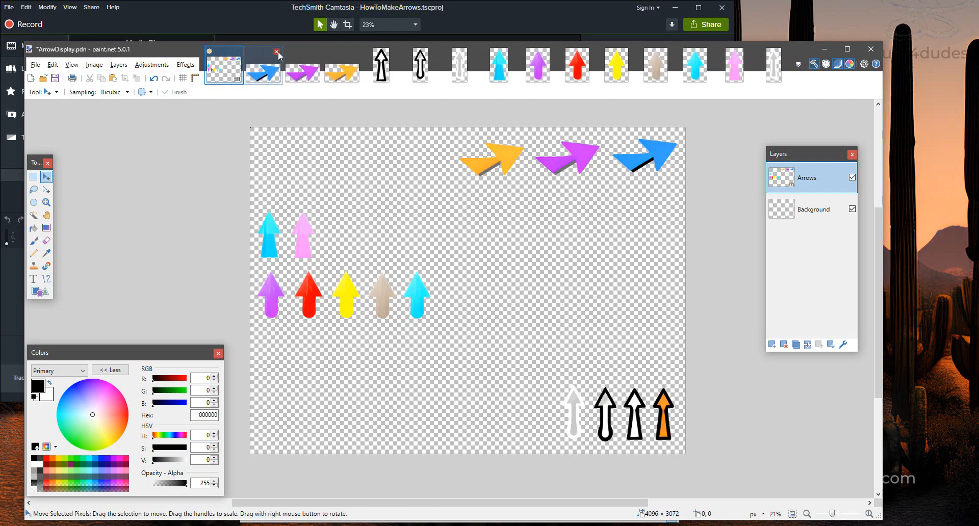
click(277, 52)
click(277, 52)
click(277, 52)
click(277, 52)
middle_click(278, 55)
middle_click(279, 55)
middle_click(279, 56)
middle_click(280, 56)
middle_click(278, 56)
middle_click(279, 56)
middle_click(280, 56)
click(278, 53)
click(279, 53)
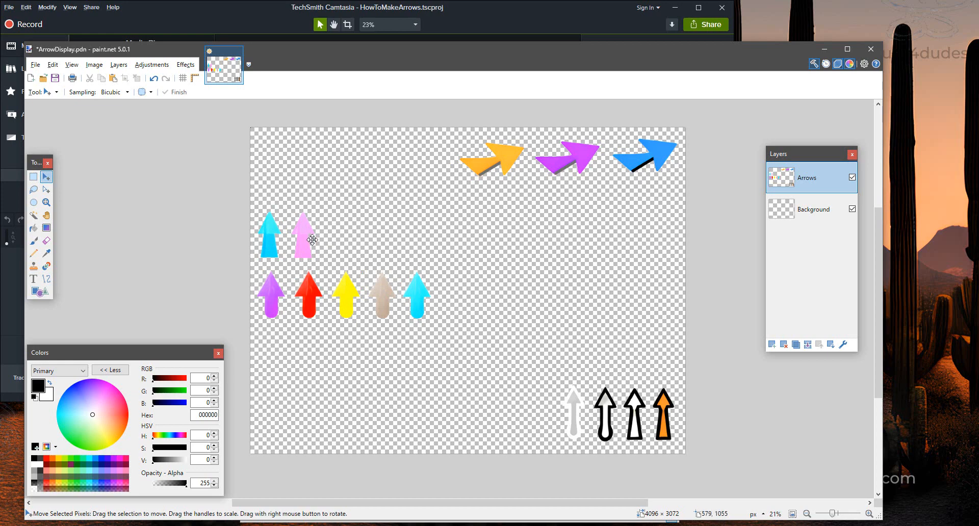
click(35, 65)
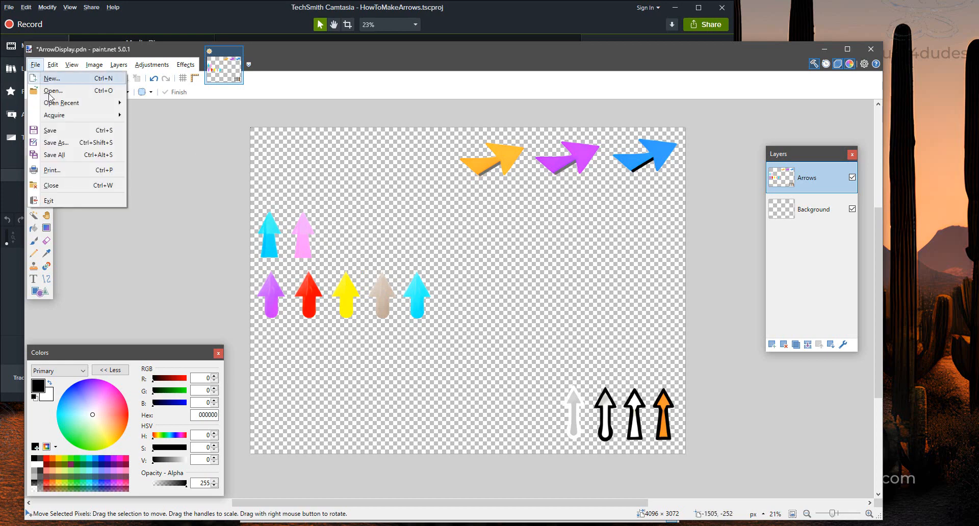
click(51, 129)
- Return to the Final Arrows folder in File Explorer and open Arrow_Blue_Swoop.png with paint.net
key(alt+Tab)
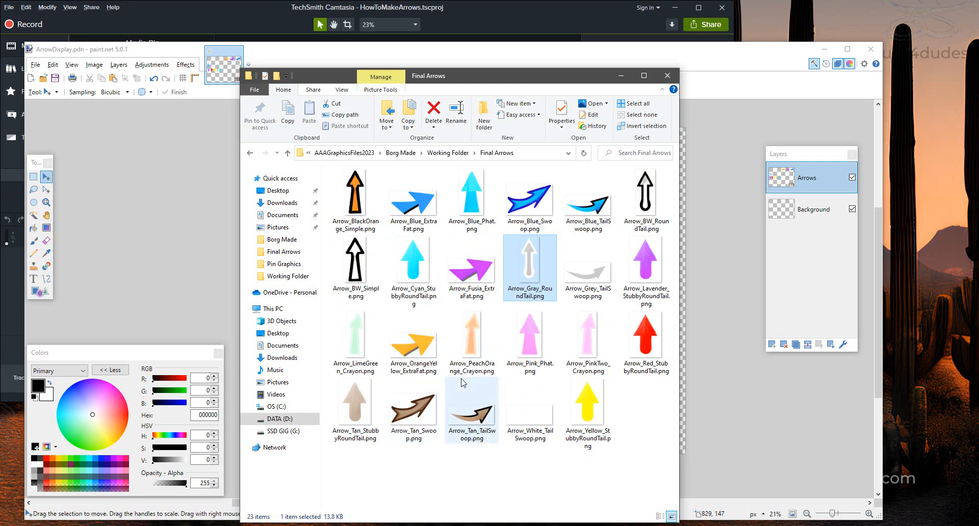
key(alt+Tab)
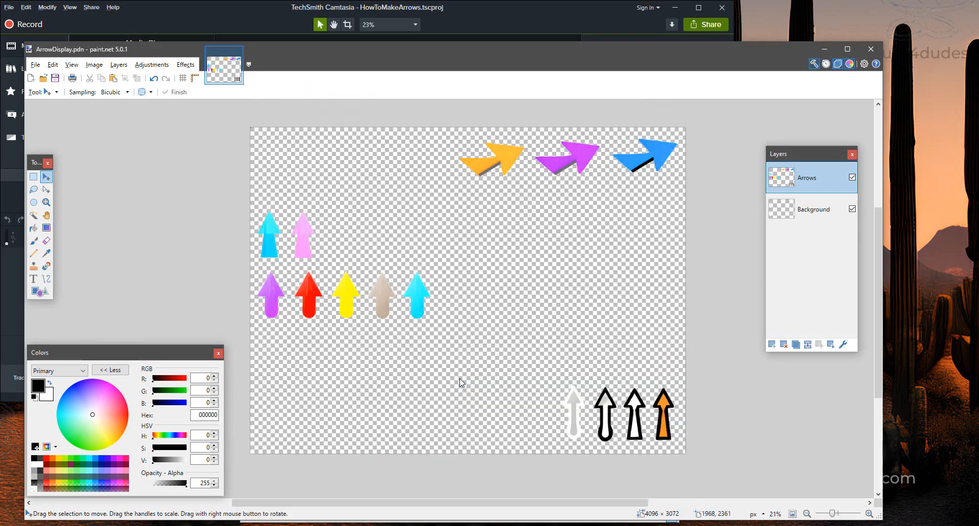
key(alt+Tab)
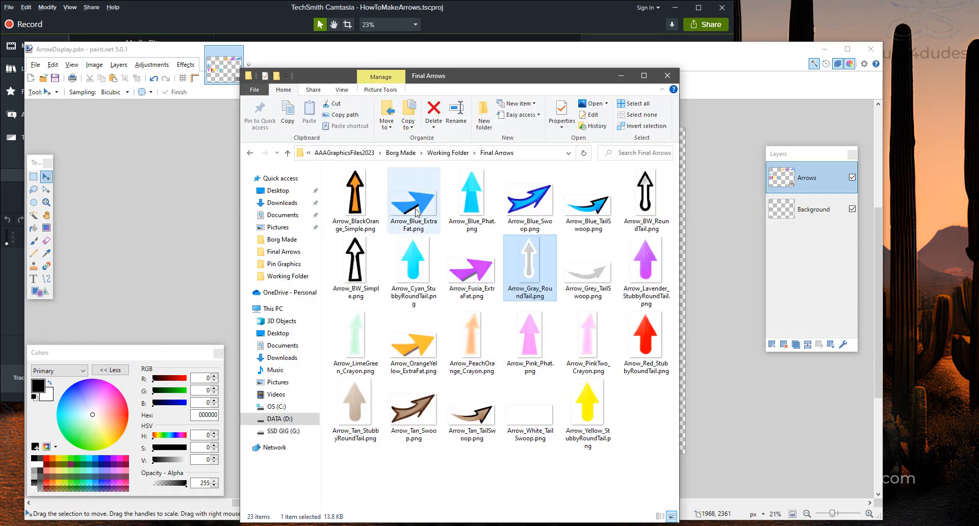
right_click(537, 208)
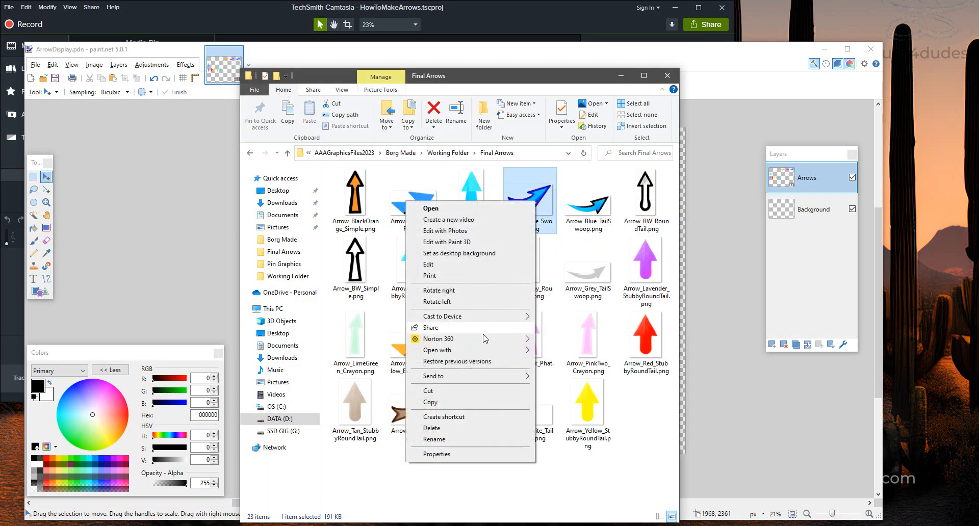
mouse_move(510, 350)
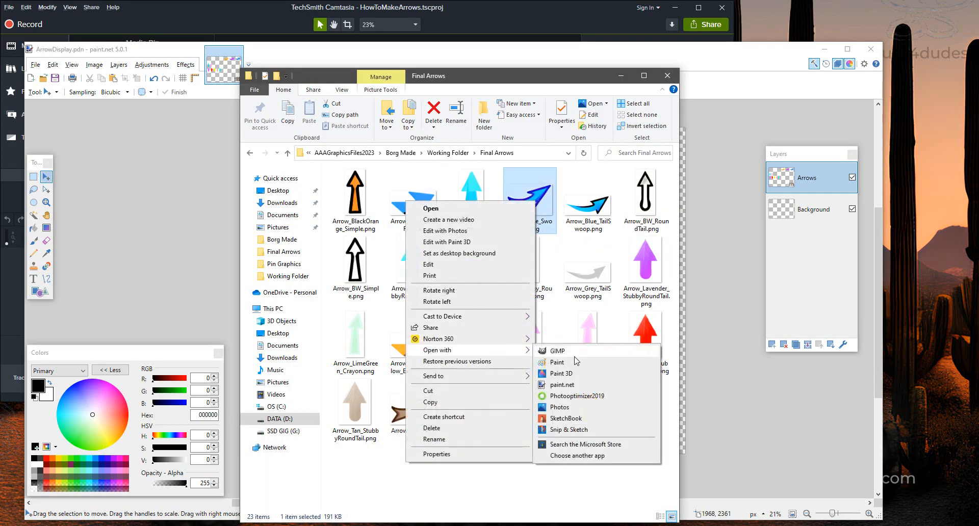
click(574, 386)
- Copy the whole blue swoop arrow into ArrowDisplay.pdn and place it directly below the blue extra-fat arrow
key(s)
drag(264, 193, 628, 429)
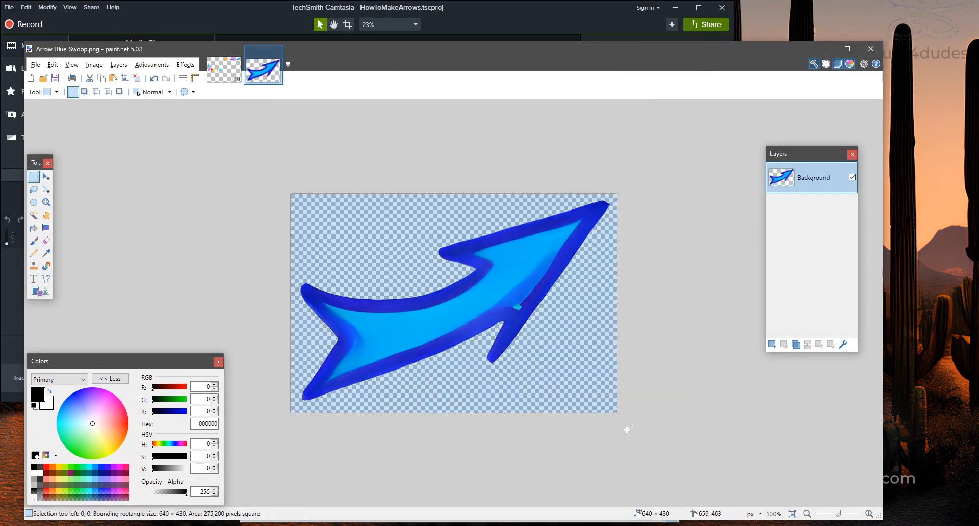
click(240, 76)
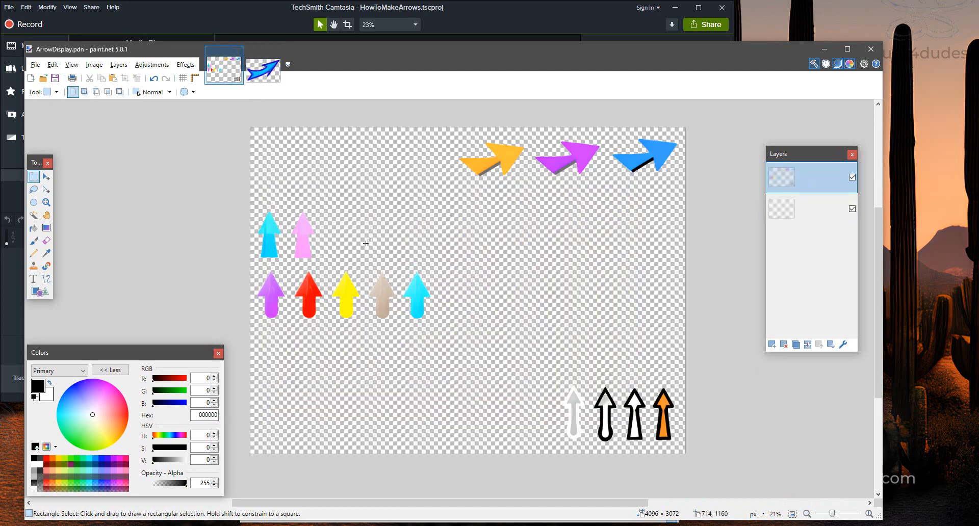
key(ctrl+v)
drag(318, 165, 658, 213)
- Switch to the Final Arrows folder in File Explorer and open Arrow_Tan_Swoop.png with paint.net
key(alt+Tab)
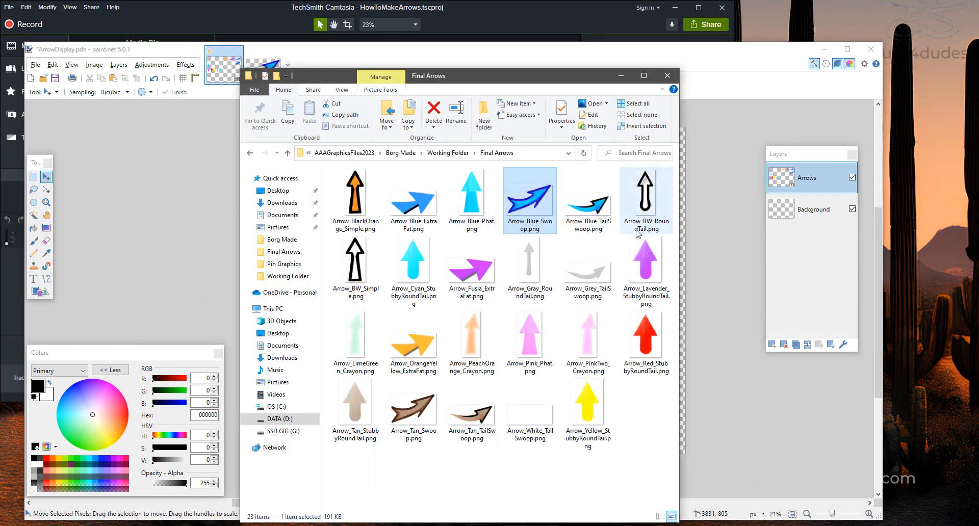
click(427, 408)
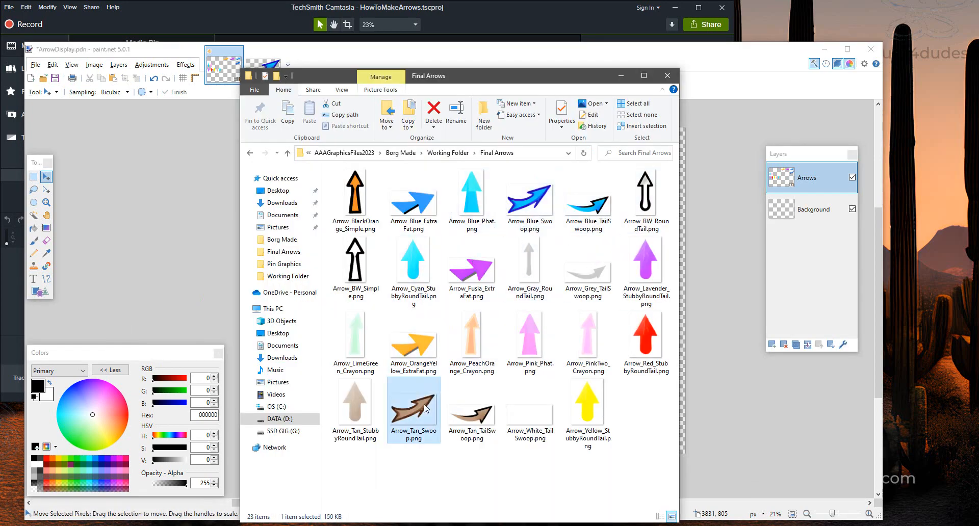
right_click(426, 408)
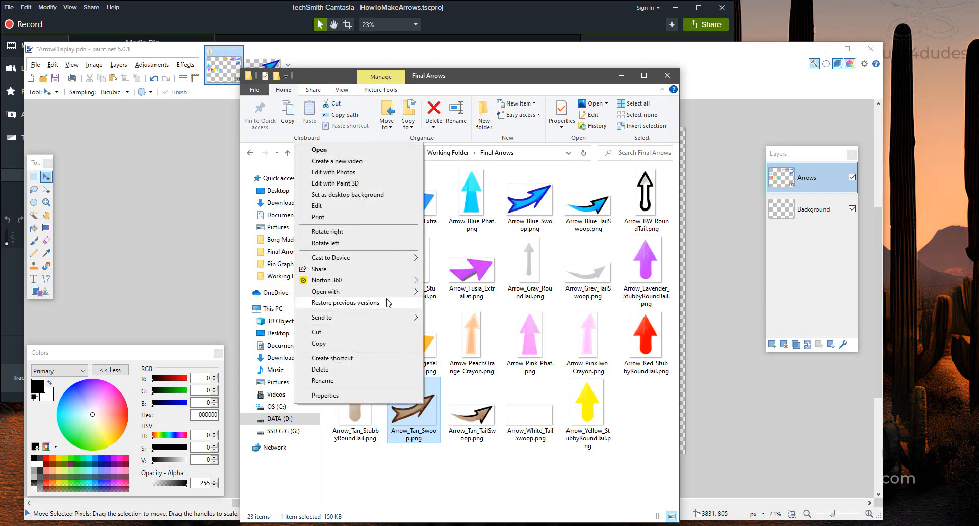
mouse_move(387, 295)
click(455, 326)
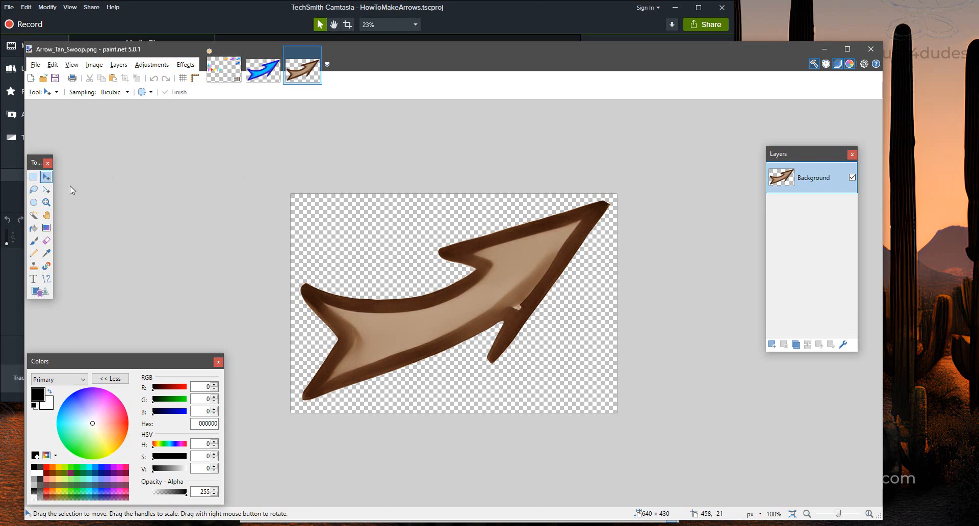
- Copy the whole tan swoop arrow into ArrowDisplay.pdn, place it just left of the blue swoop arrow, and deselect it
click(36, 178)
drag(222, 186, 665, 446)
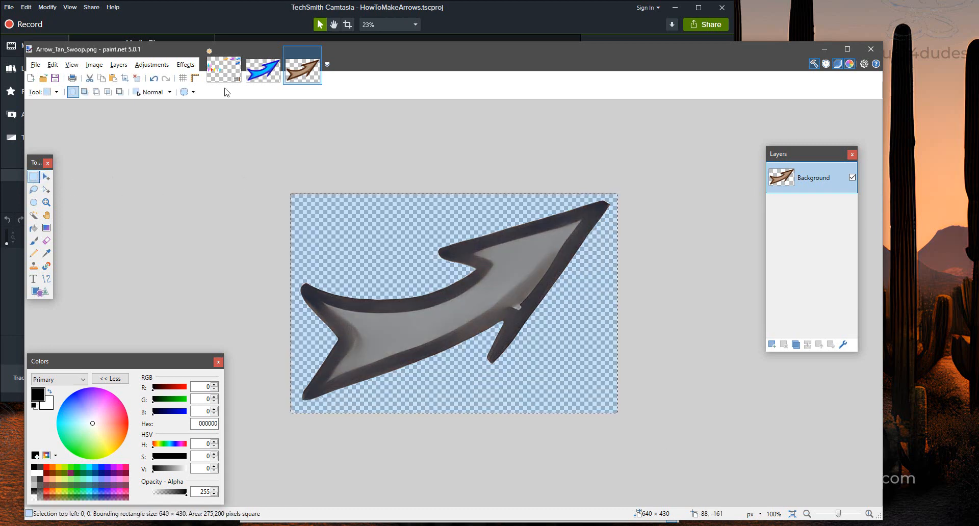
key(ctrl+c)
click(224, 65)
key(ctrl+shift+v)
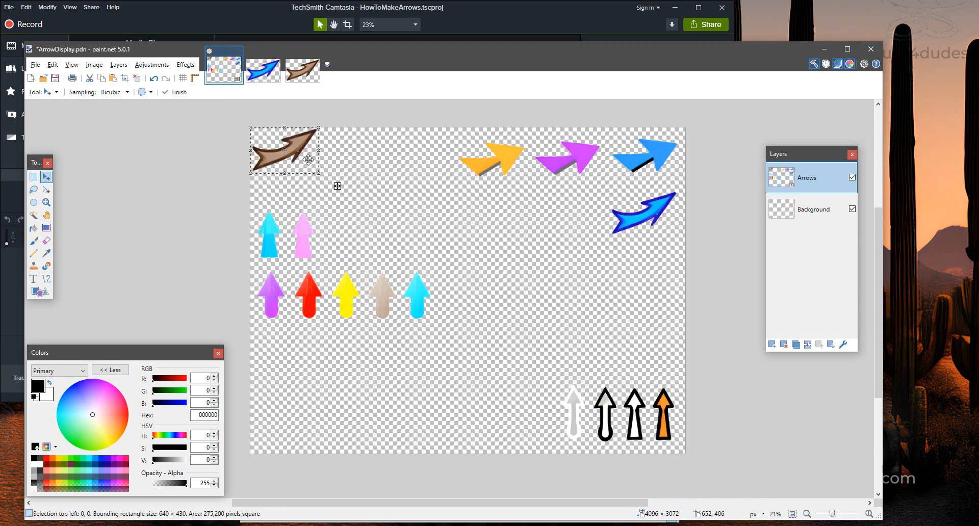
drag(313, 163, 636, 278)
drag(574, 231, 584, 222)
key(ctrl+d)
- Switch to the Final Arrows folder in File Explorer and open Arrow_Blue_TailSwoop.png with paint.net
key(alt+Tab)
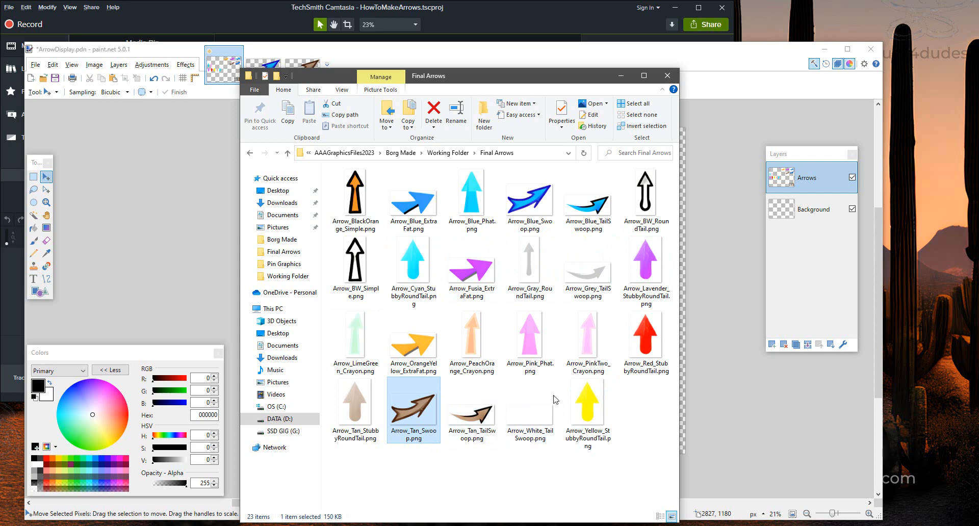
click(581, 215)
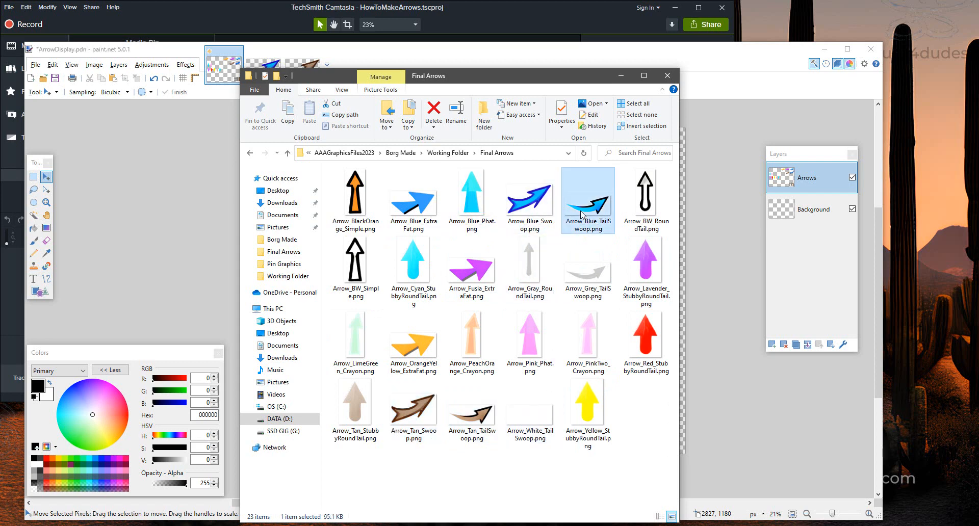
right_click(581, 215)
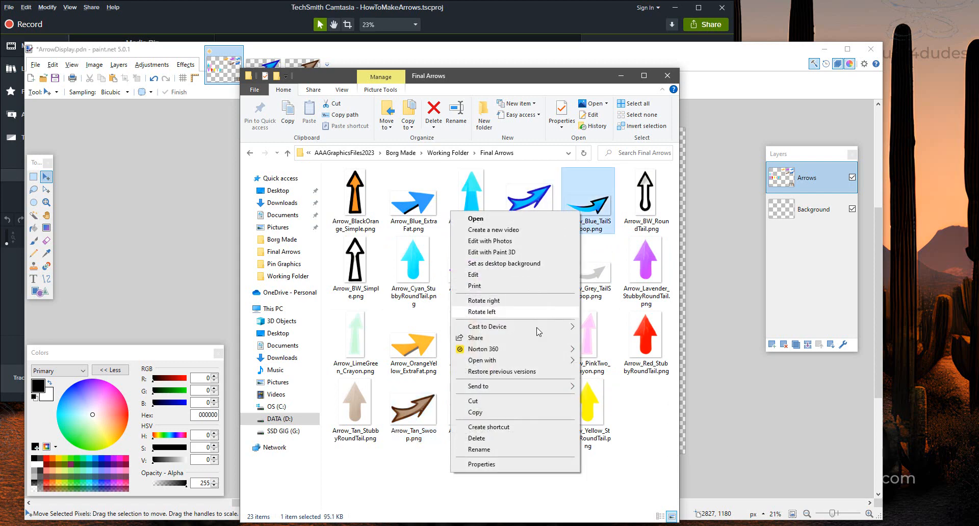
mouse_move(546, 362)
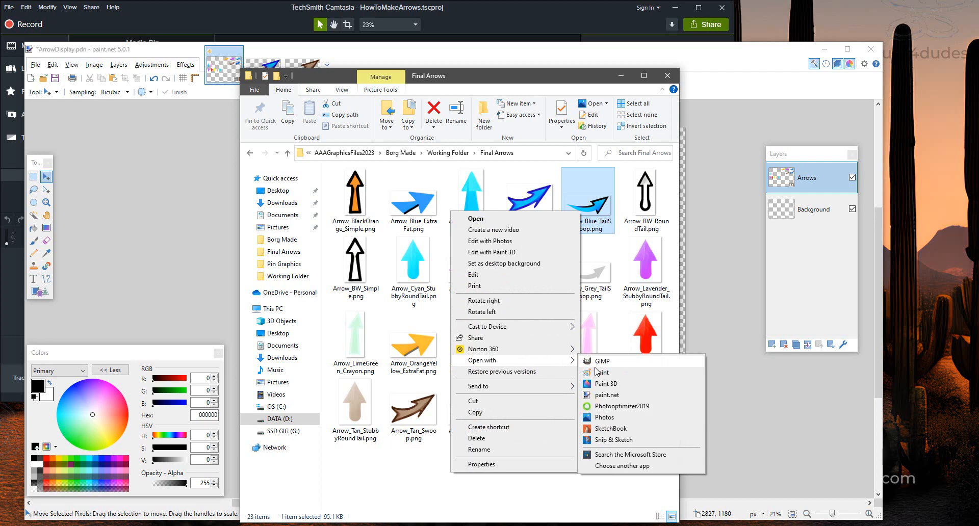
click(607, 394)
- Copy the whole blue tail-swoop arrow into ArrowDisplay.pdn, place it directly below the blue swoop arrow, and deselect it
key(s)
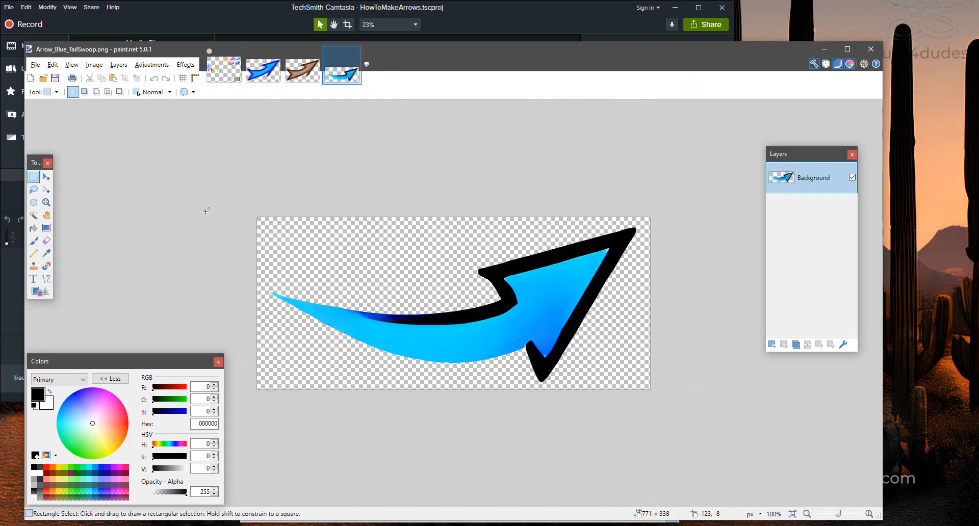
key(ctrl+a)
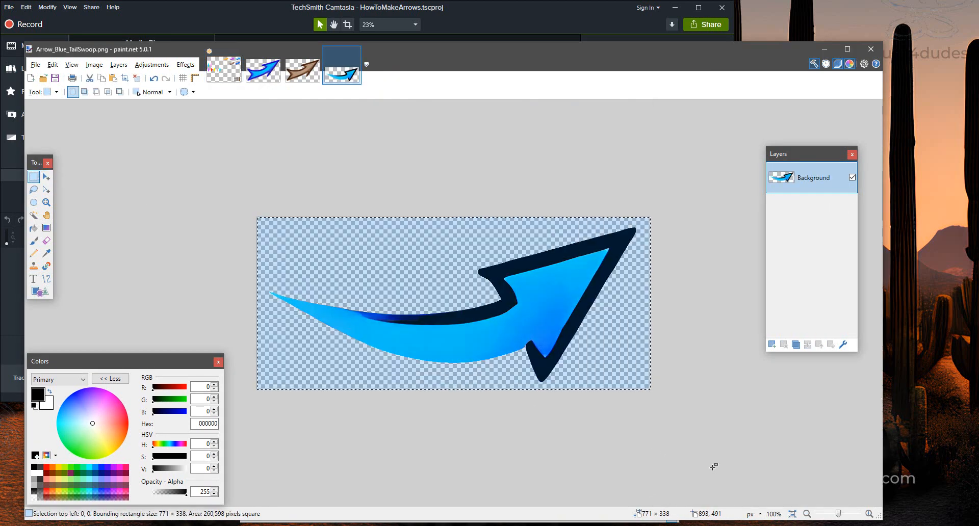
key(ctrl+c)
click(223, 68)
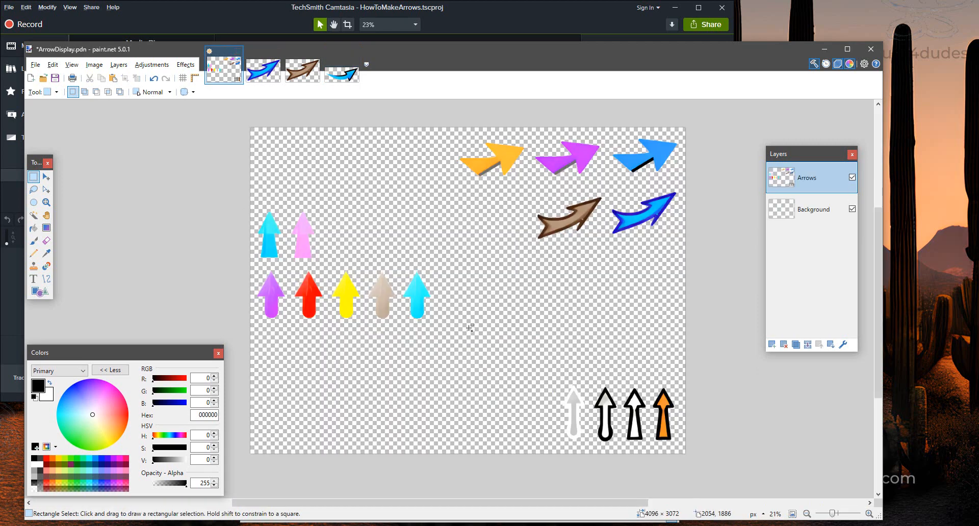
key(ctrl+v)
drag(312, 154, 656, 271)
key(ctrl+d)
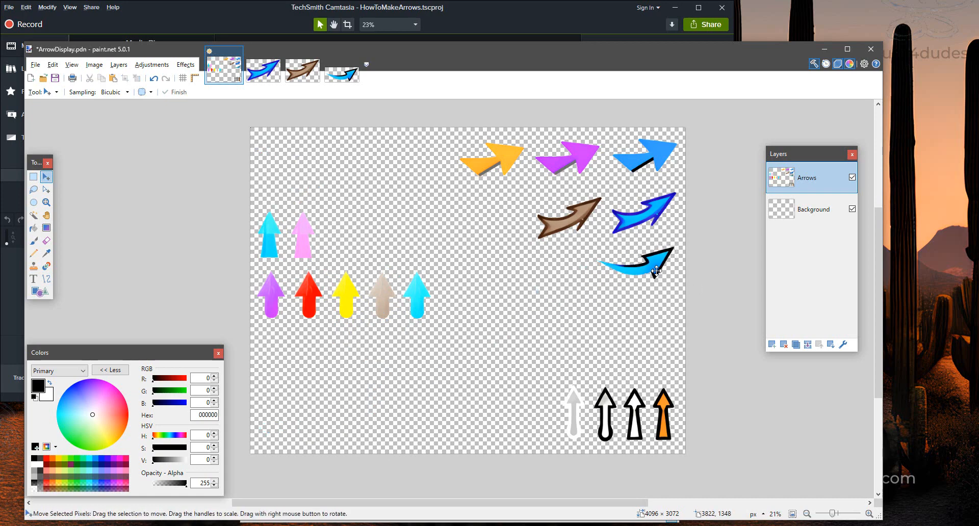
- Return to the Final Arrows folder in File Explorer and open Arrow_Grey_TailSwoop.png with paint.net
key(alt+Tab)
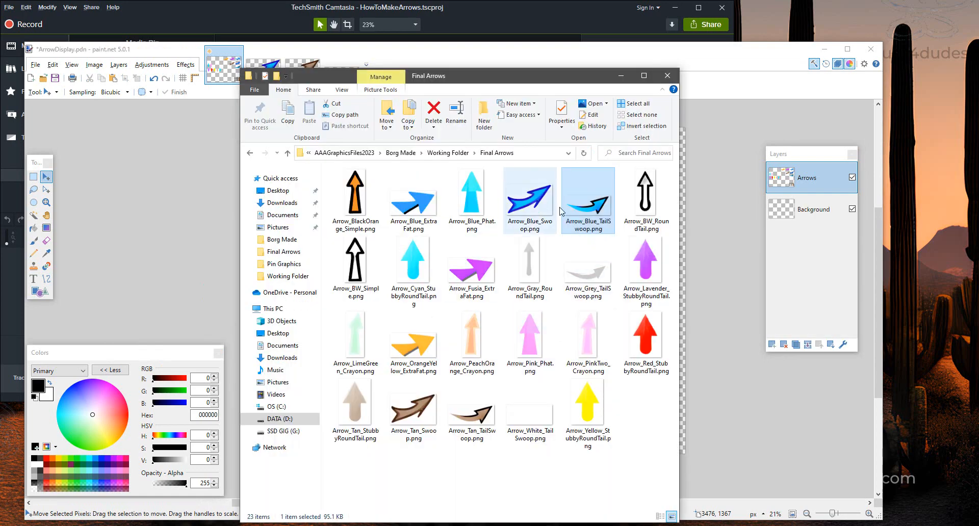
right_click(585, 273)
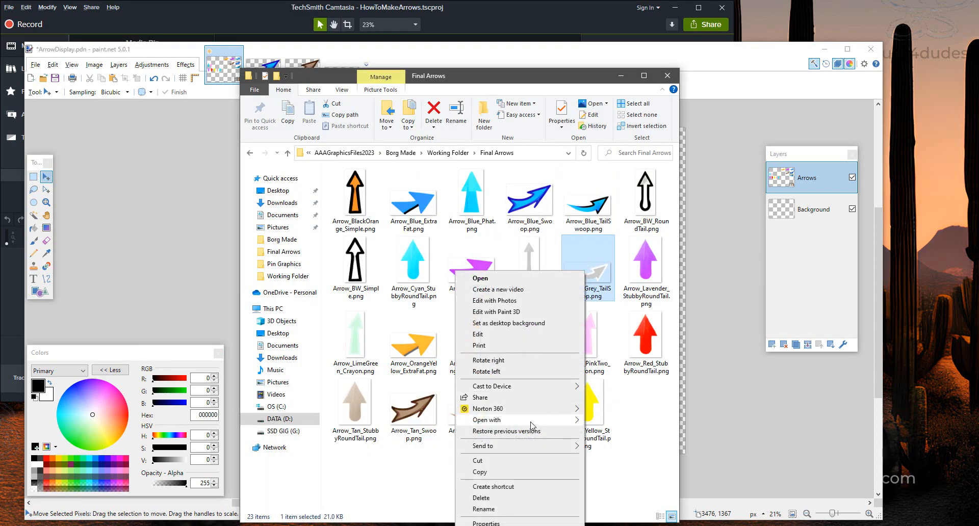
mouse_move(574, 420)
click(602, 455)
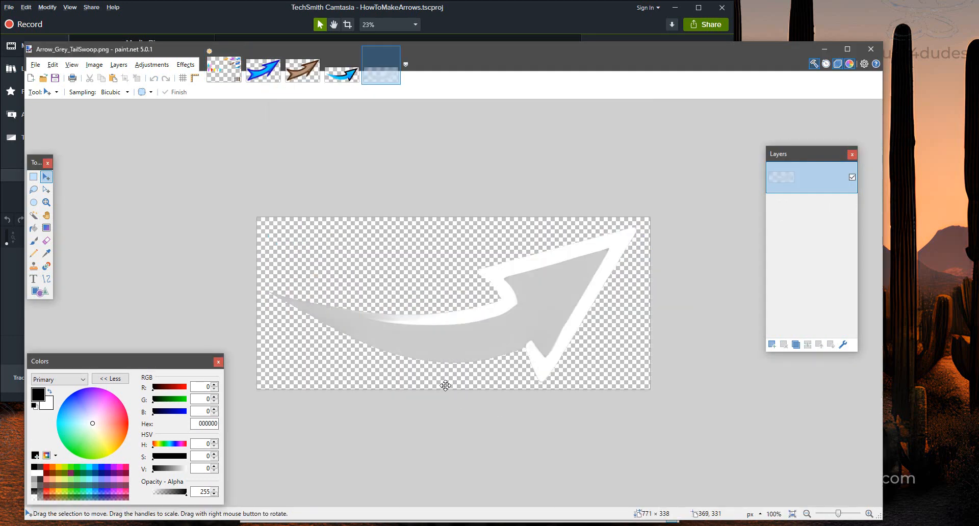
- Copy the whole grey tail-swoop arrow into ArrowDisplay.pdn, place it just left of the blue tail-swoop arrow, and deselect it
click(34, 179)
drag(227, 217, 688, 459)
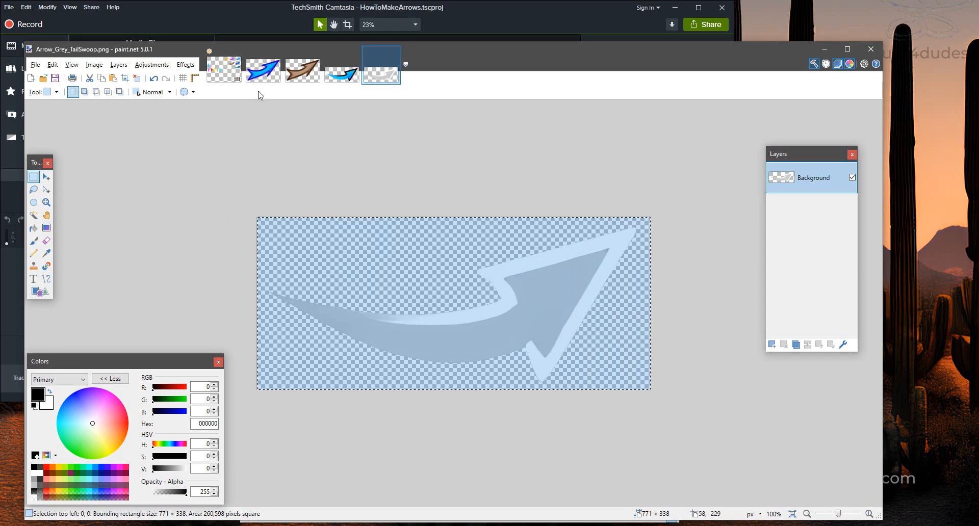
click(224, 66)
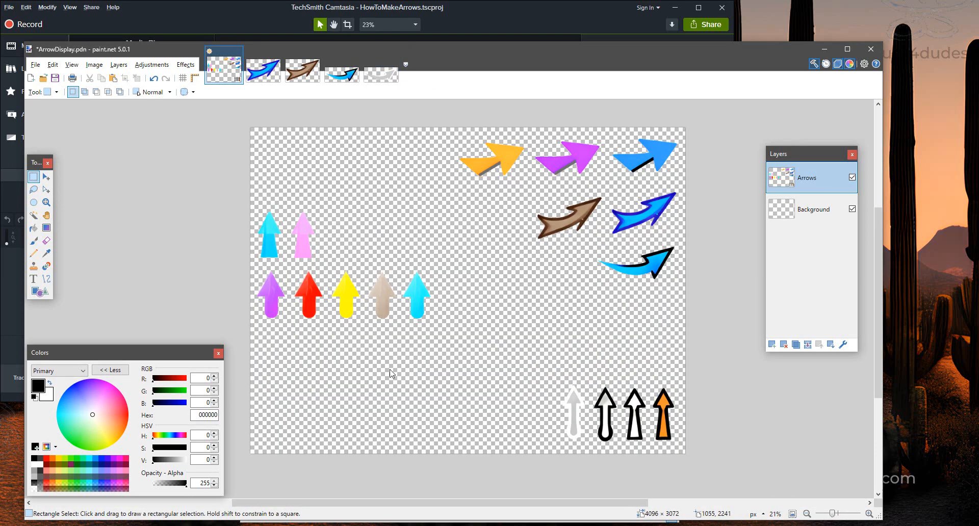
key(ctrl+v)
drag(304, 154, 562, 275)
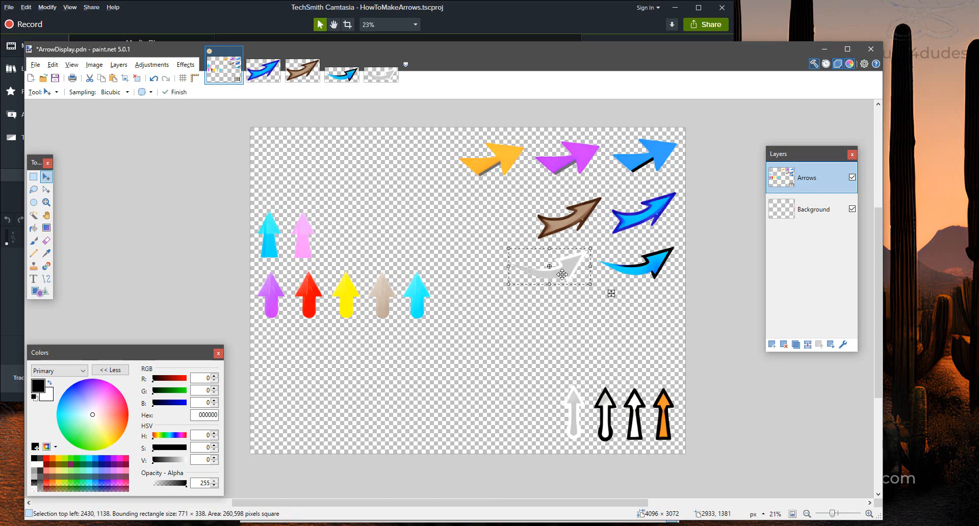
key(ctrl+d)
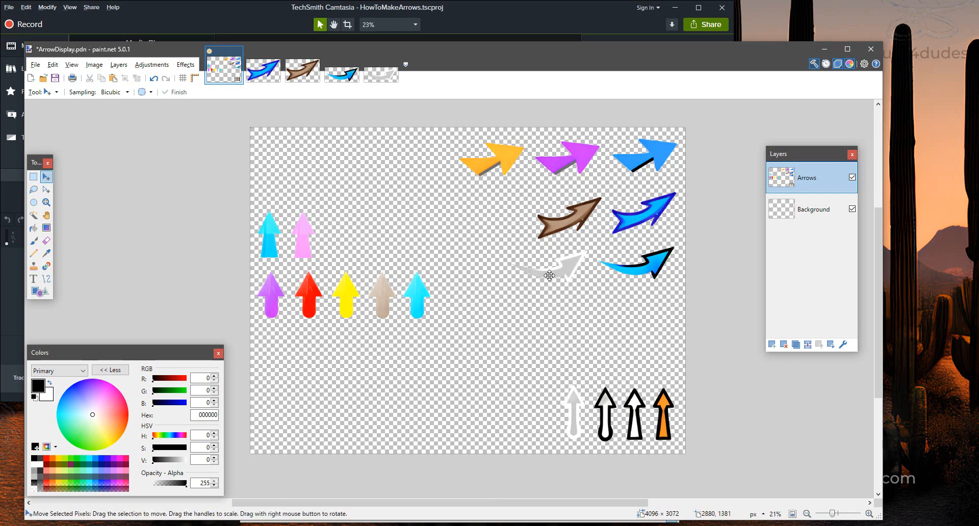
- Switch to the Final Arrows folder in File Explorer and open Arrow_Tan_TailSwoop.png with paint.net
key(alt+Tab)
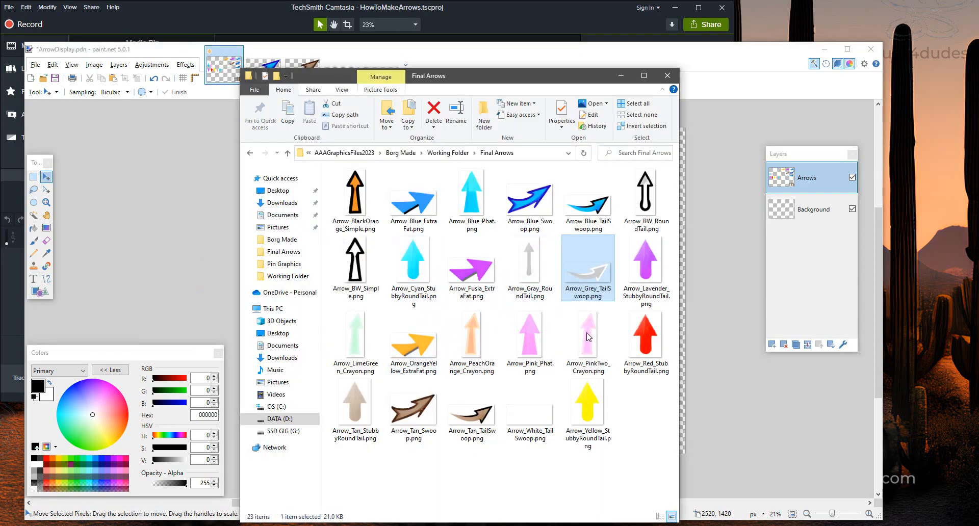
click(486, 421)
right_click(484, 419)
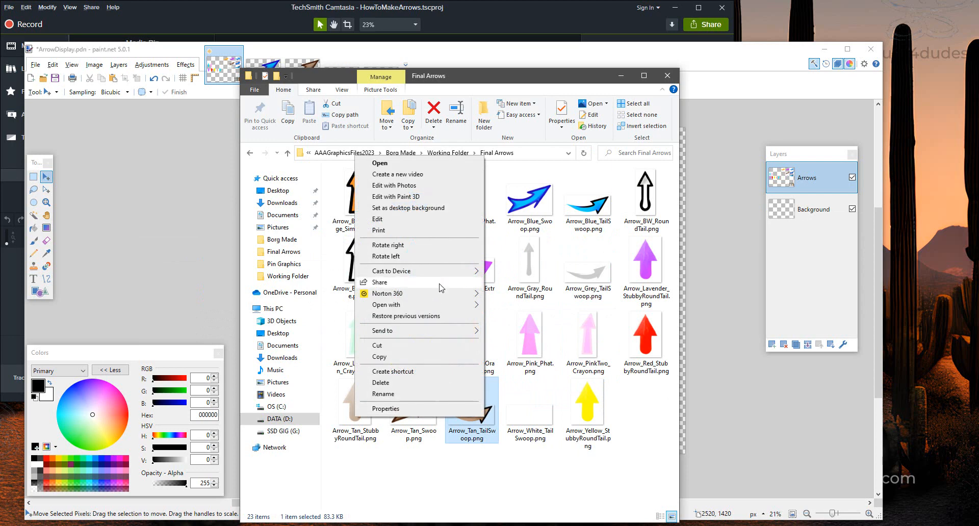
mouse_move(443, 305)
click(510, 339)
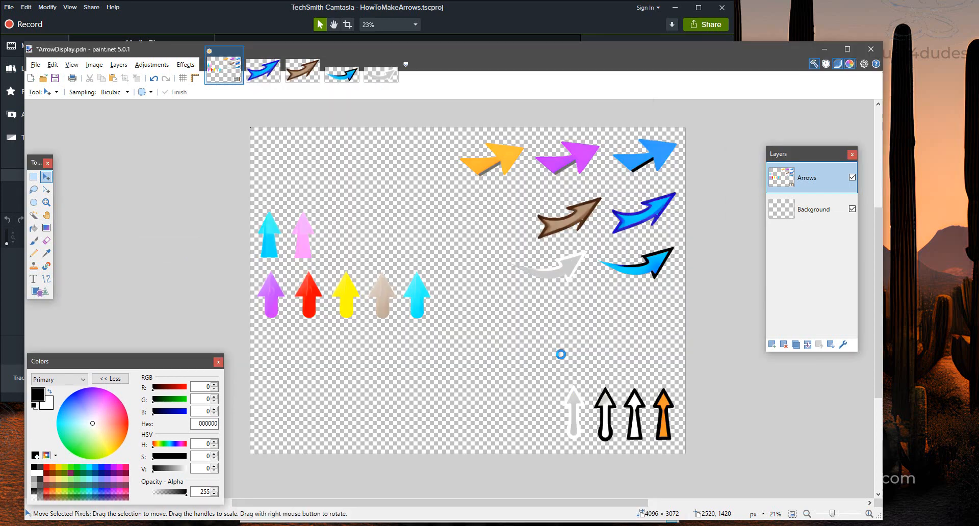
- Copy the whole tan tail-swoop arrow into ArrowDisplay.pdn, place it directly below the blue tail-swoop arrow, and deselect it
click(33, 177)
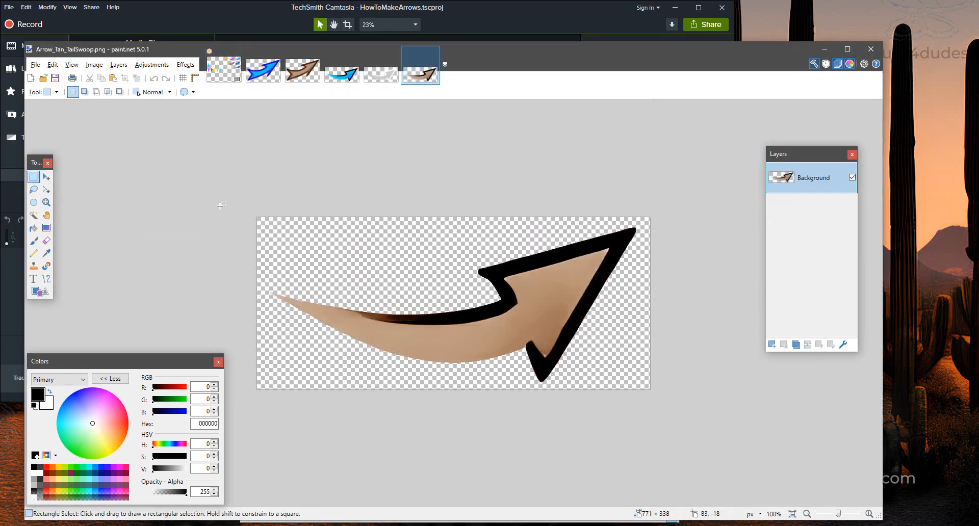
key(ctrl+a)
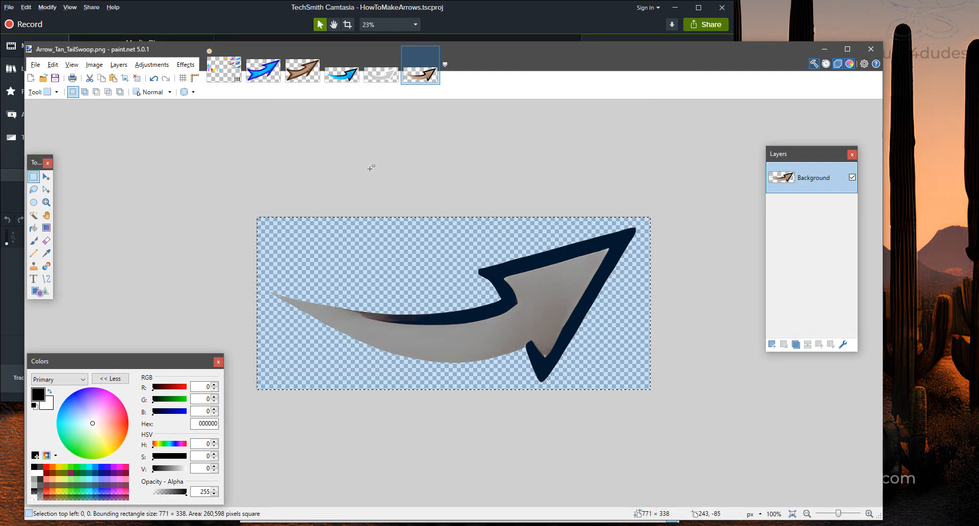
click(223, 69)
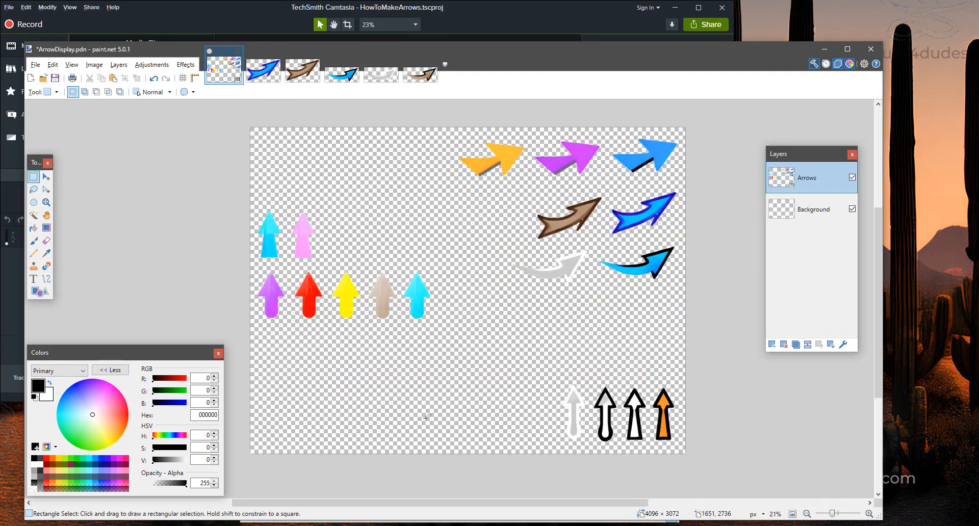
key(ctrl+v)
drag(305, 149, 647, 313)
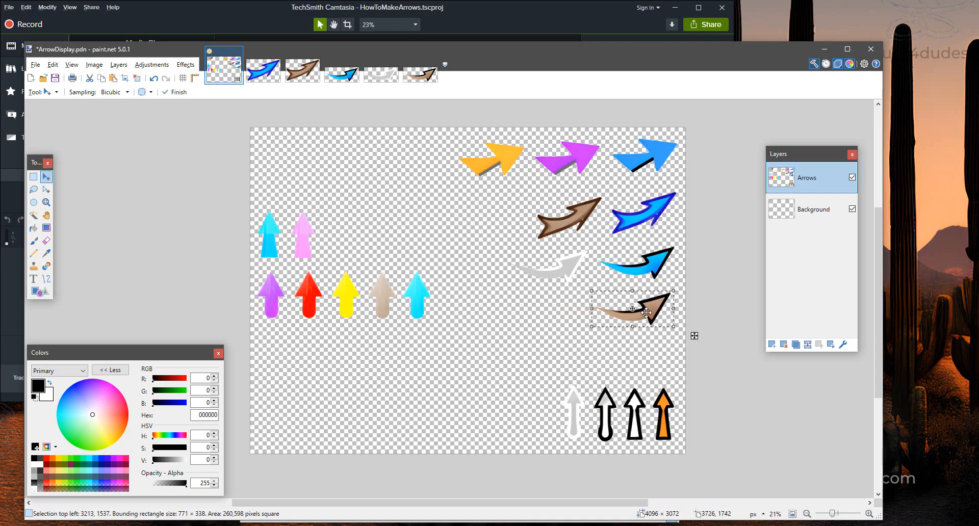
key(ctrl+d)
- Go back to the Final Arrows folder in File Explorer and open Arrow_White_TailSwoop.png with paint.net
key(alt+Tab)
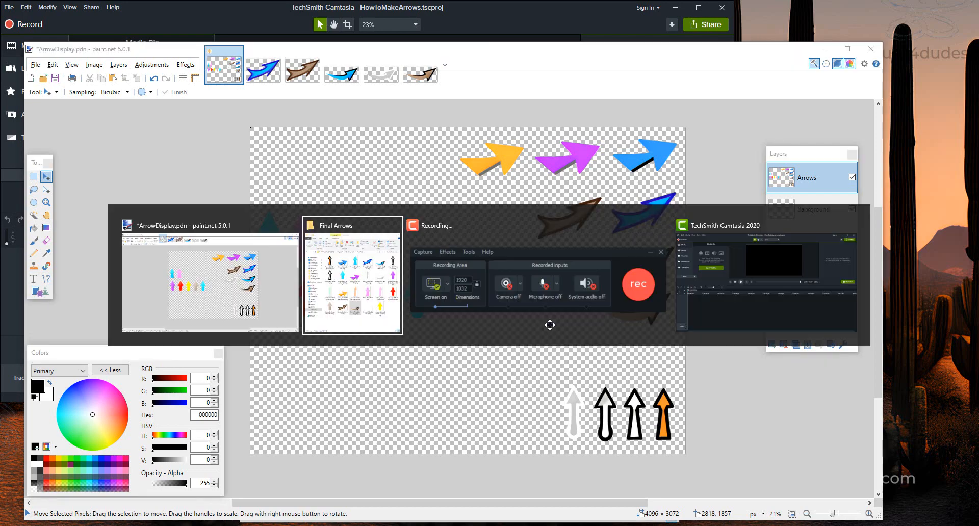
right_click(512, 419)
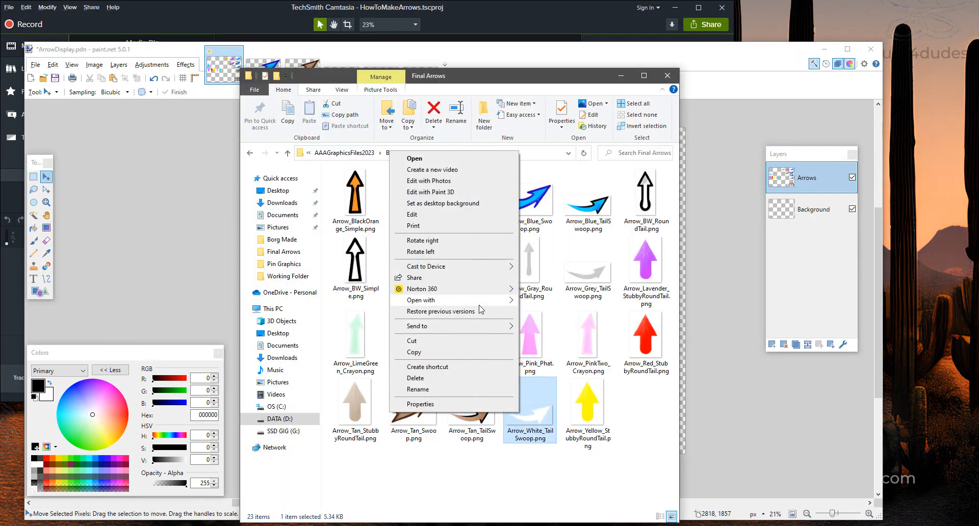
mouse_move(478, 303)
click(546, 335)
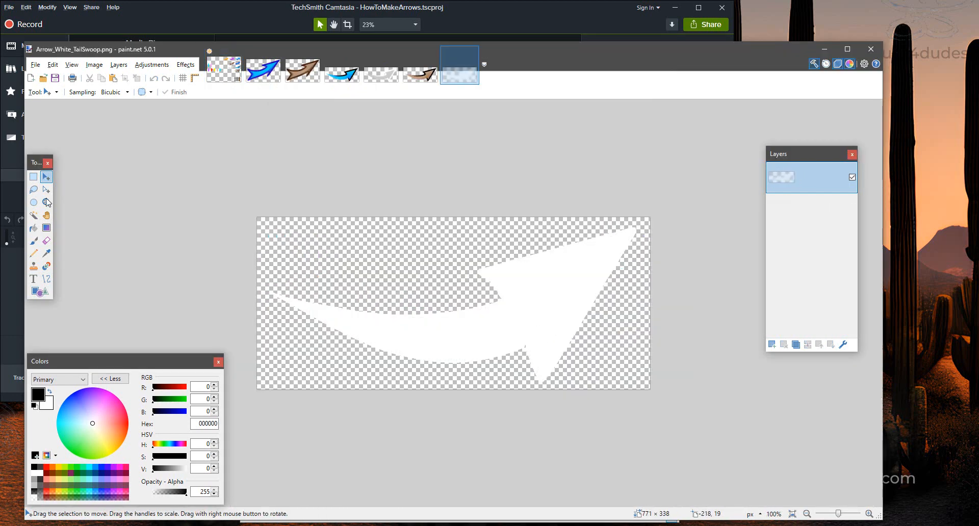
- Copy the whole white tail-swoop arrow into ArrowDisplay.pdn, place it just left of the tan tail-swoop arrow, and deselect it
click(34, 176)
drag(236, 217, 702, 465)
key(ctrl+c)
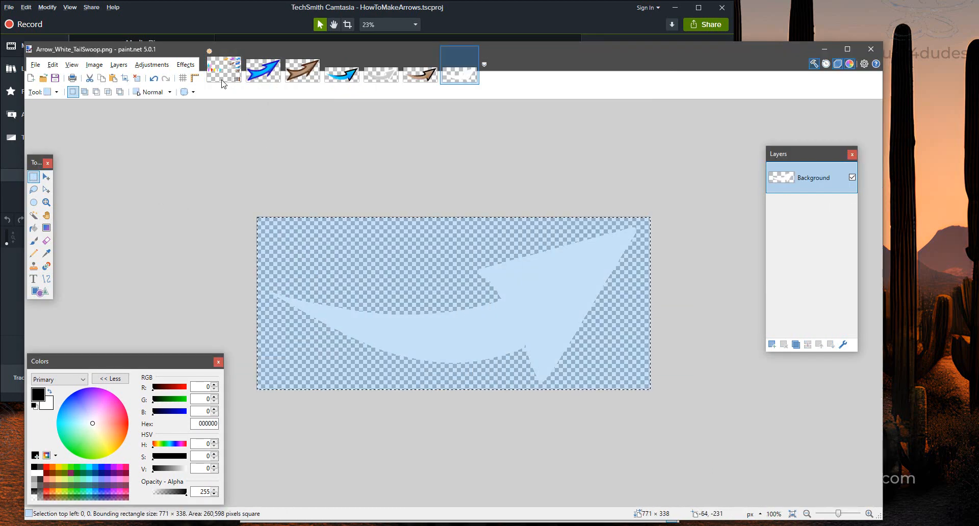
click(224, 66)
key(ctrl+v)
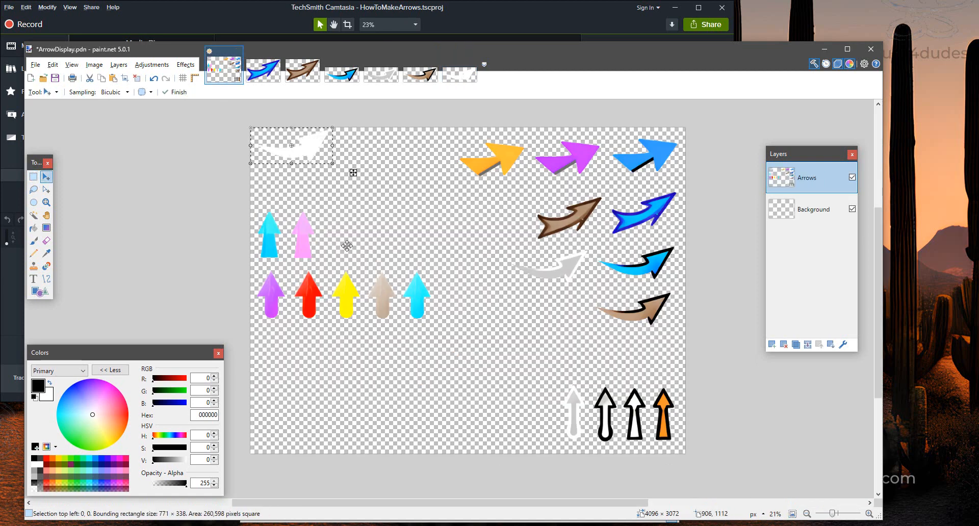
drag(309, 147, 561, 309)
key(ctrl+d)
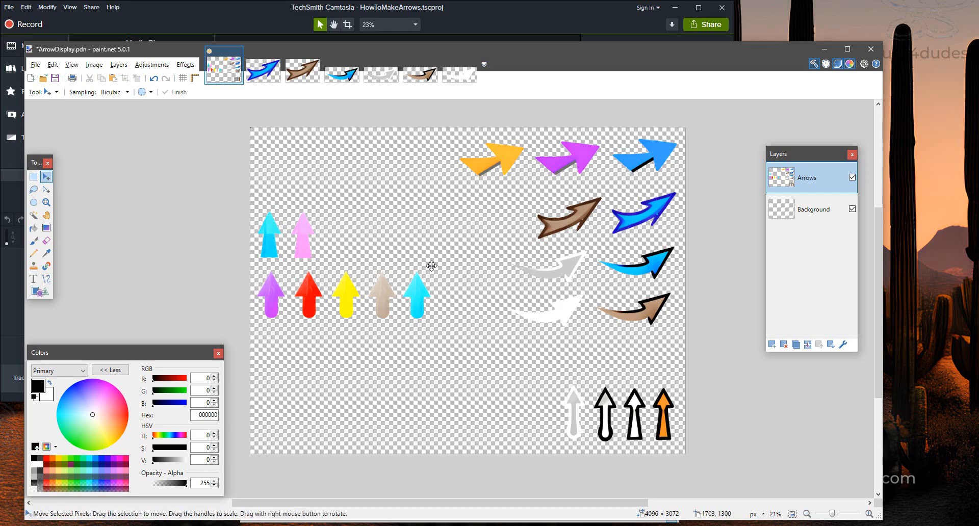
- Compare the Final Arrows folder with the display canvas for missing arrows and open Arrow_PeachOrange_Crayon.png with paint.net
key(alt+Tab)
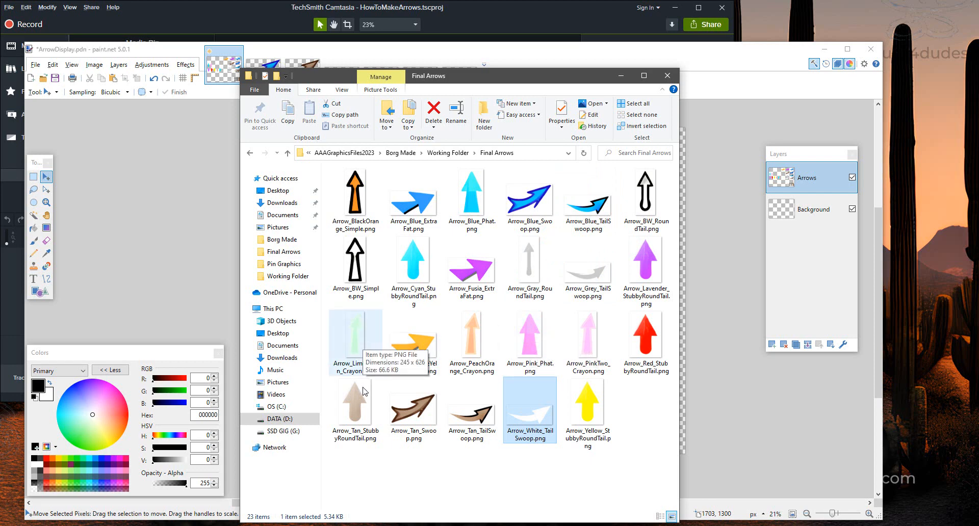
key(alt+Tab)
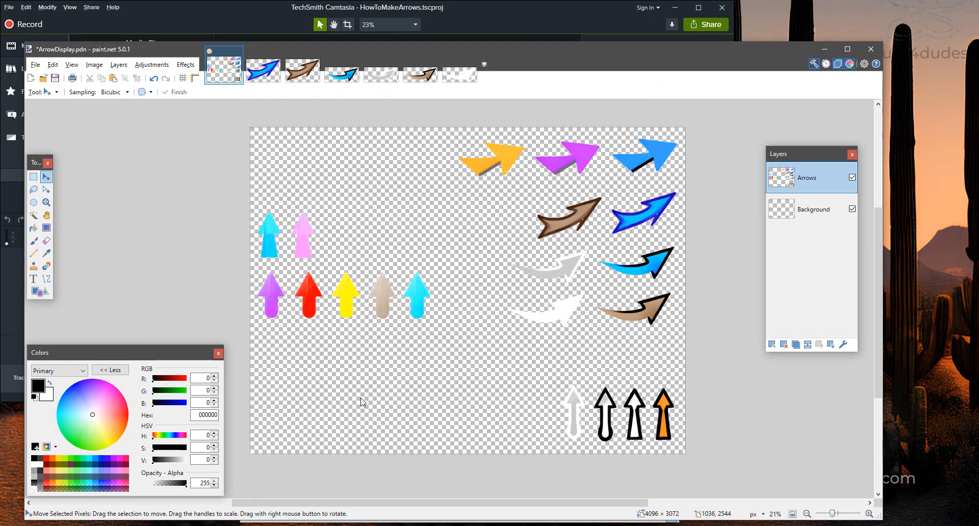
key(alt+Tab)
key(alt+Tab)
key(alt+Tab)
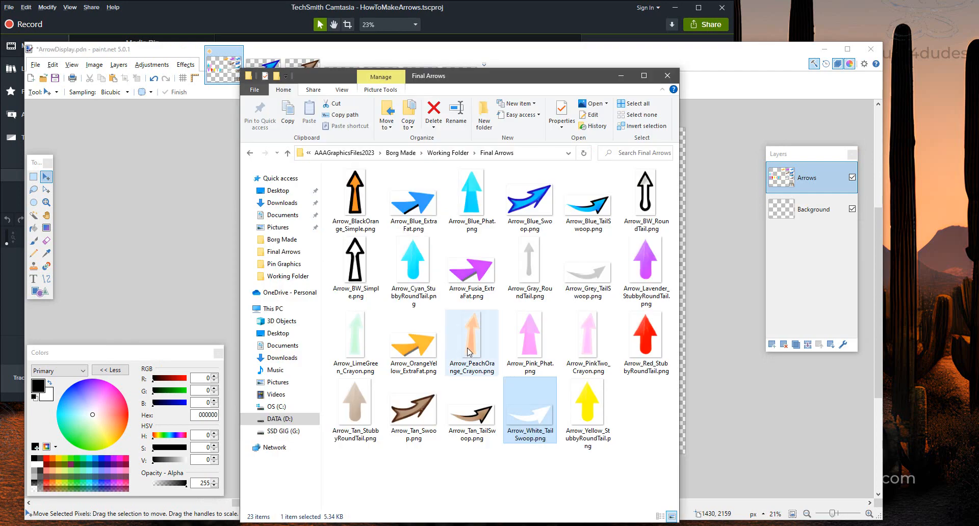
right_click(469, 351)
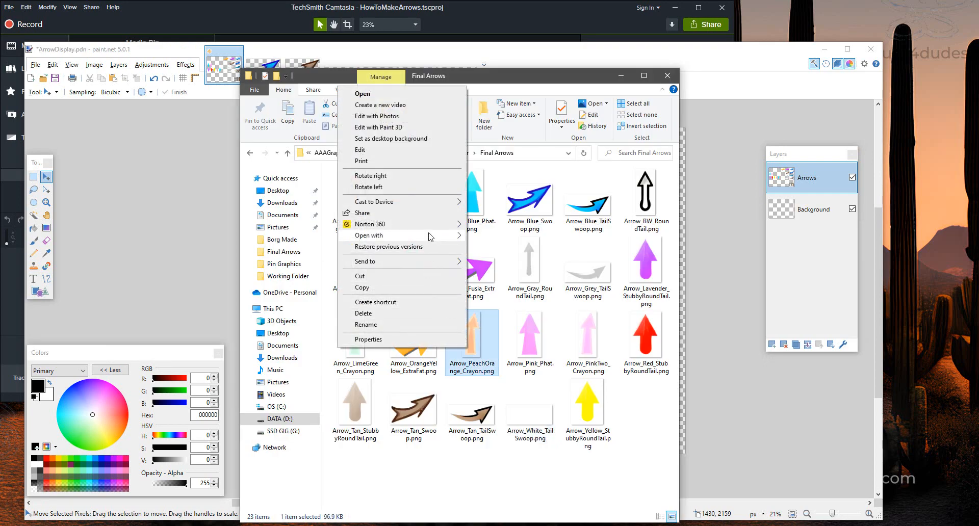
mouse_move(430, 236)
click(510, 280)
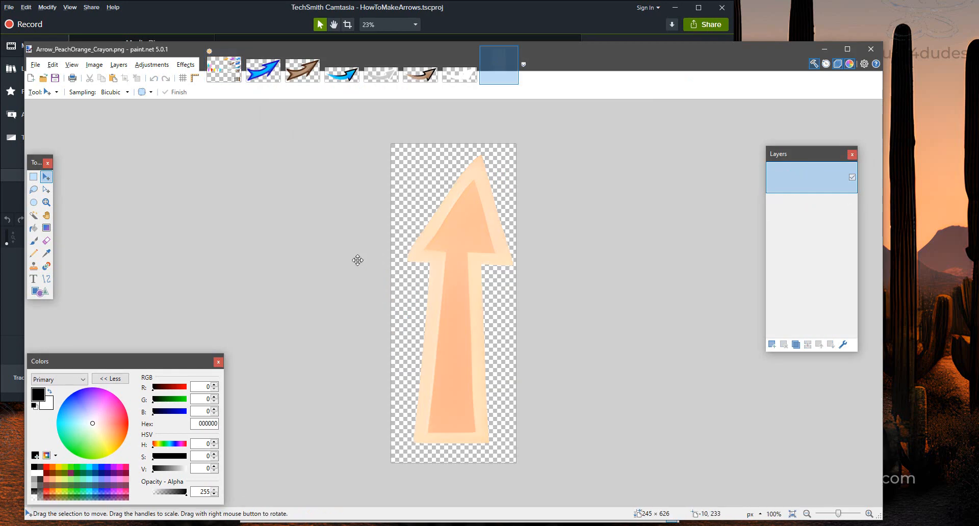
- Copy the whole peach-orange crayon arrow into ArrowDisplay.pdn, leave it in the canvas's upper-left corner, and deselect it
click(33, 177)
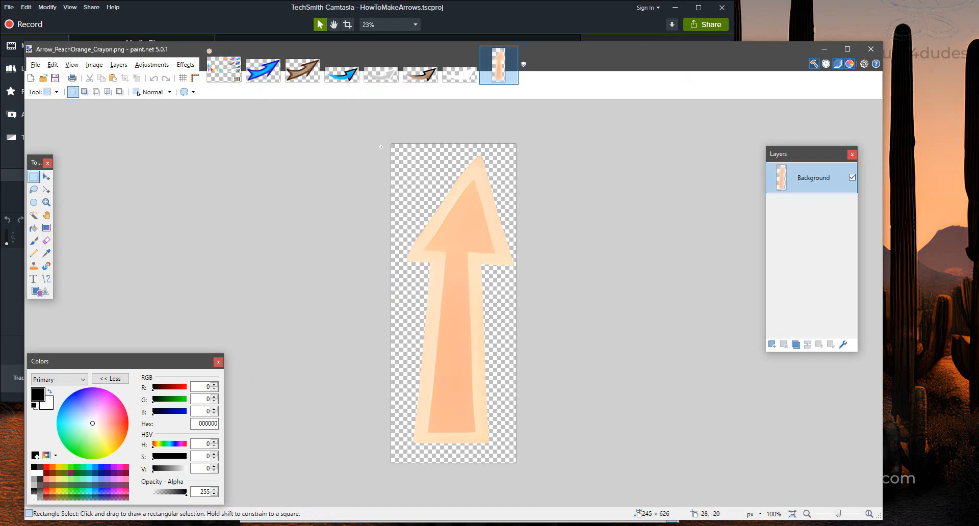
drag(378, 133, 561, 508)
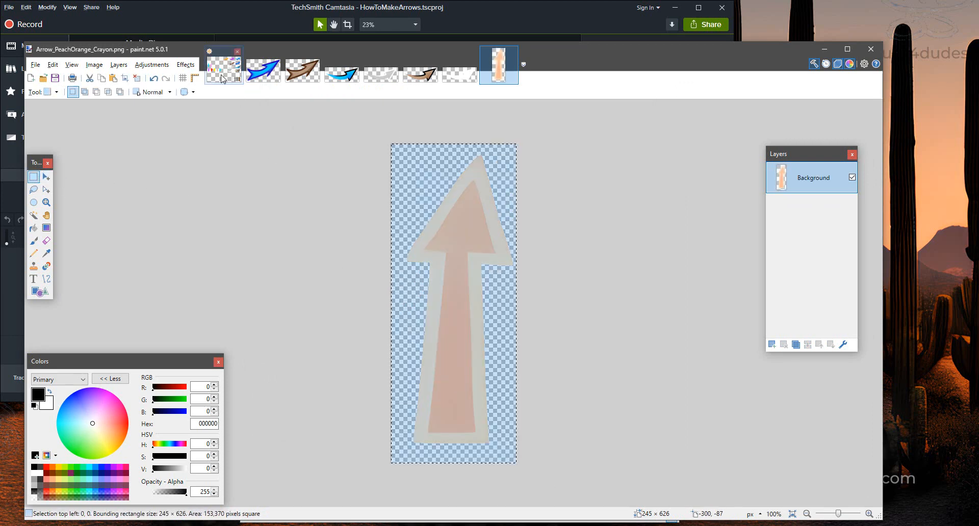
click(224, 74)
key(ctrl+v)
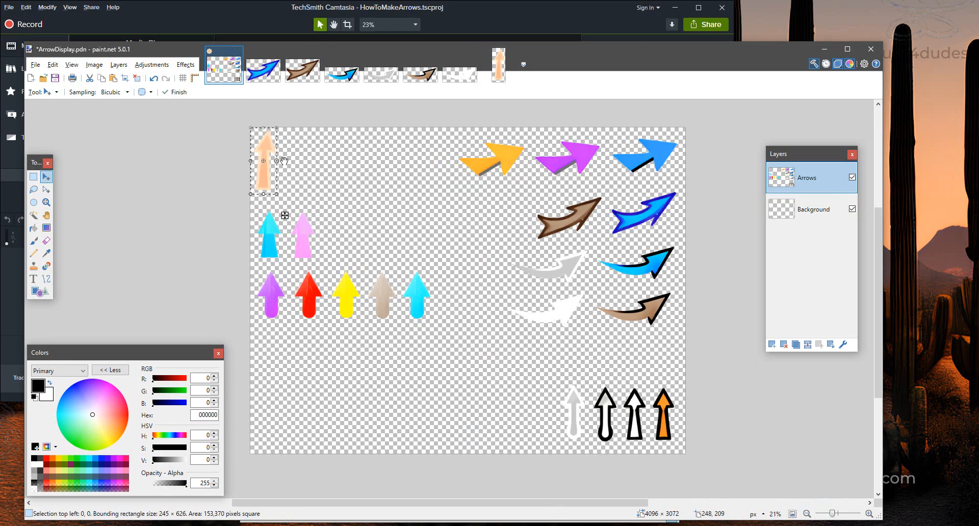
key(ctrl+d)
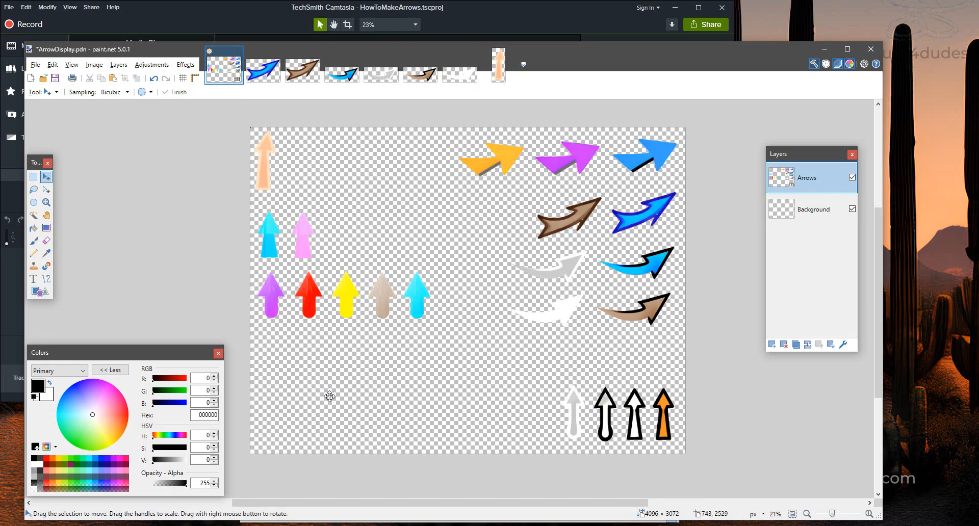
- Go back to the Final Arrows folder in File Explorer and open Arrow_PinkTwo_Crayon.png with paint.net
key(alt+Tab)
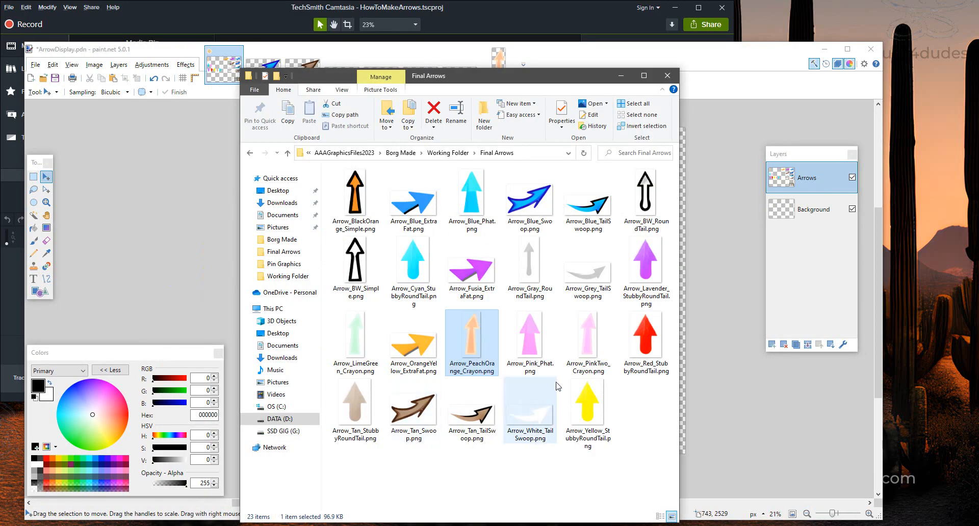
click(586, 350)
right_click(586, 350)
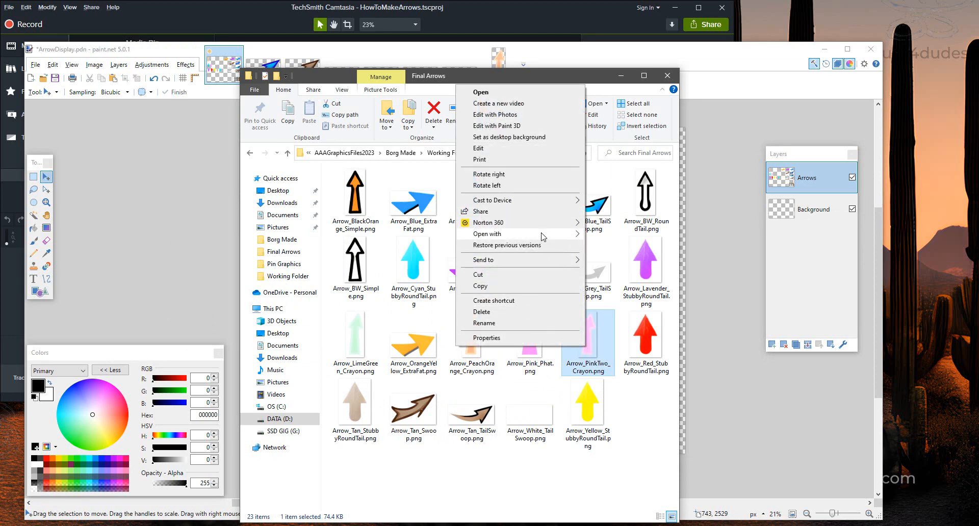
mouse_move(551, 236)
click(614, 269)
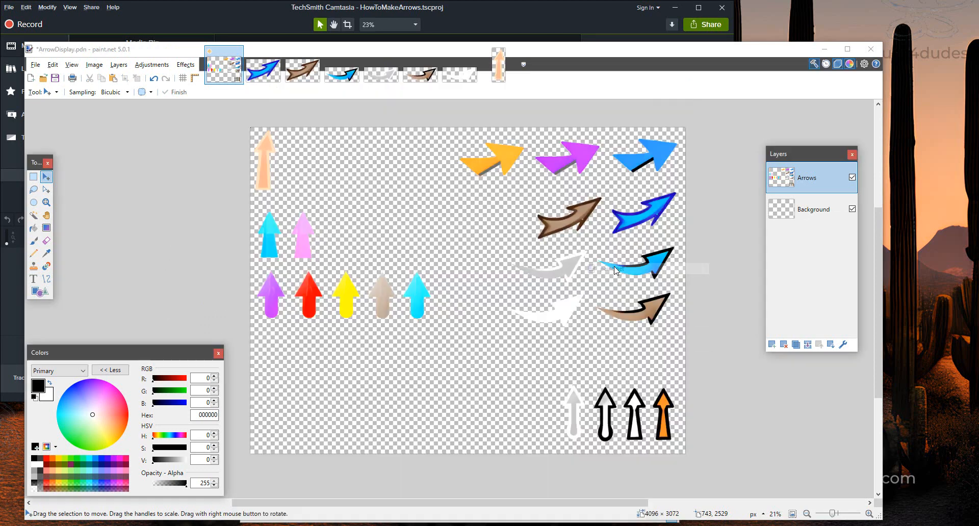
- Copy the whole pink crayon arrow into ArrowDisplay.pdn, place it just right of the peach-orange crayon arrow, and deselect it
click(33, 176)
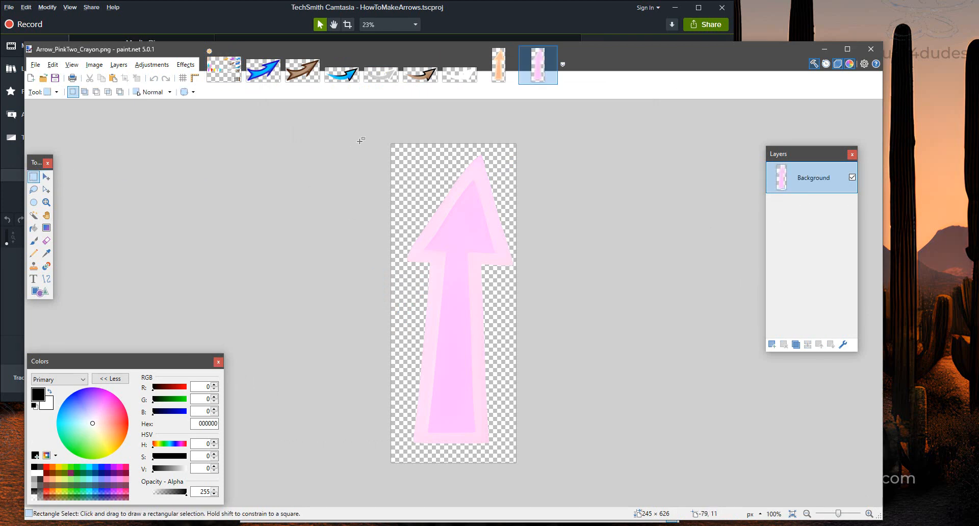
key(ctrl+a)
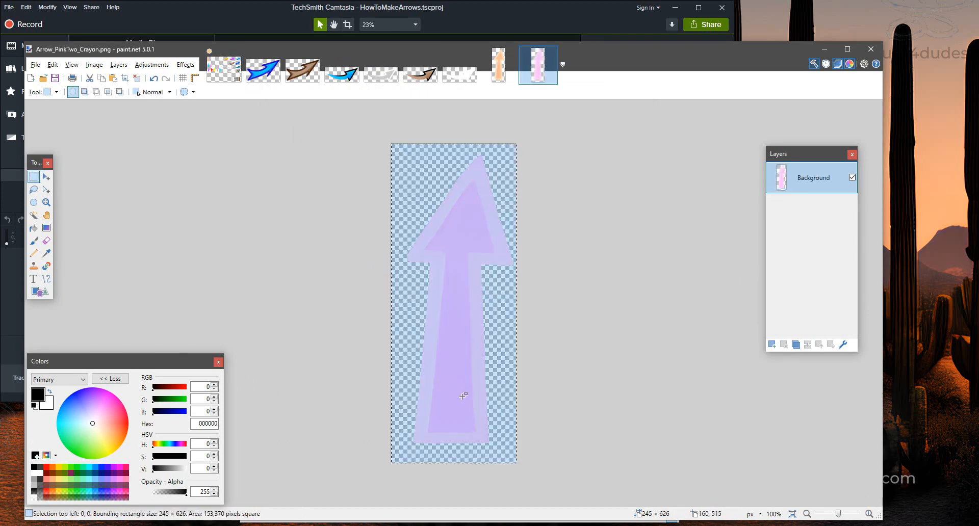
click(223, 69)
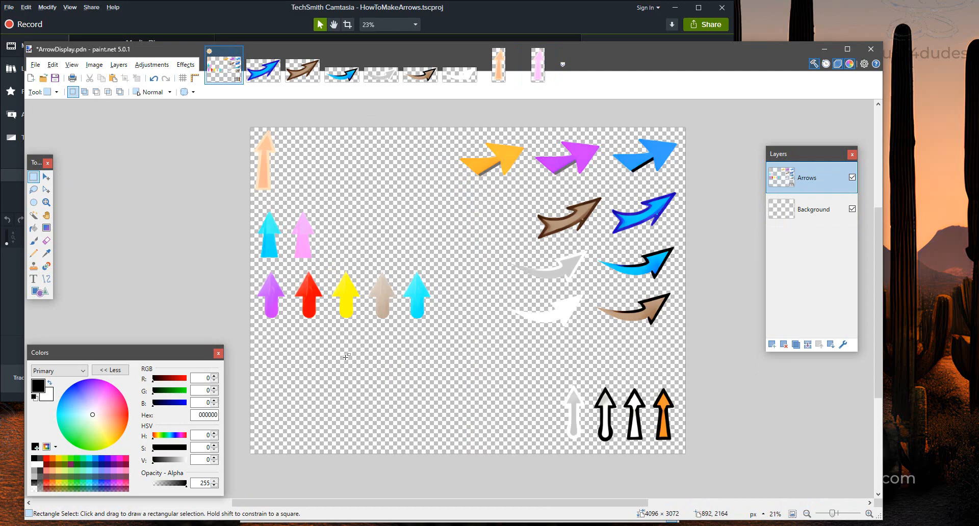
key(ctrl+v)
drag(267, 150, 295, 149)
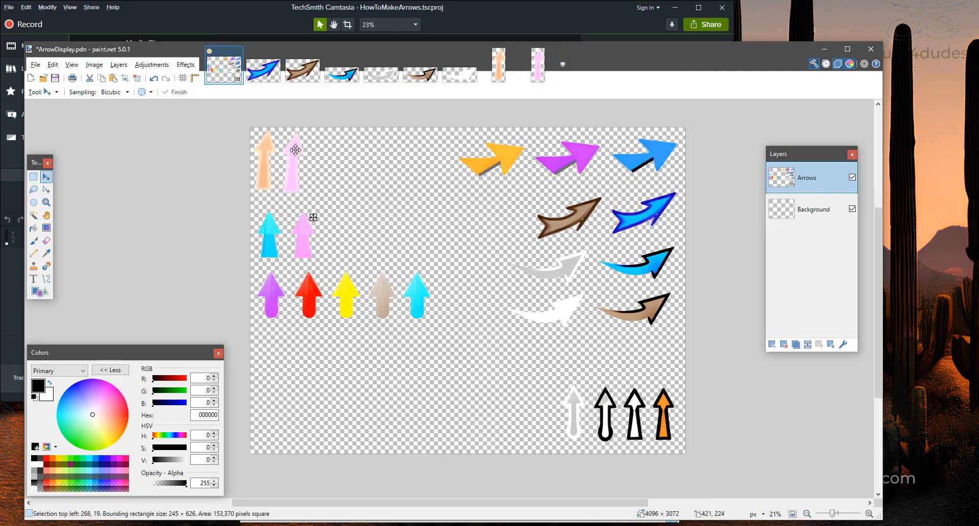
key(ctrl+d)
- Compare the Final Arrows folder with the display canvas and save ArrowDisplay.pdn
key(alt+Tab)
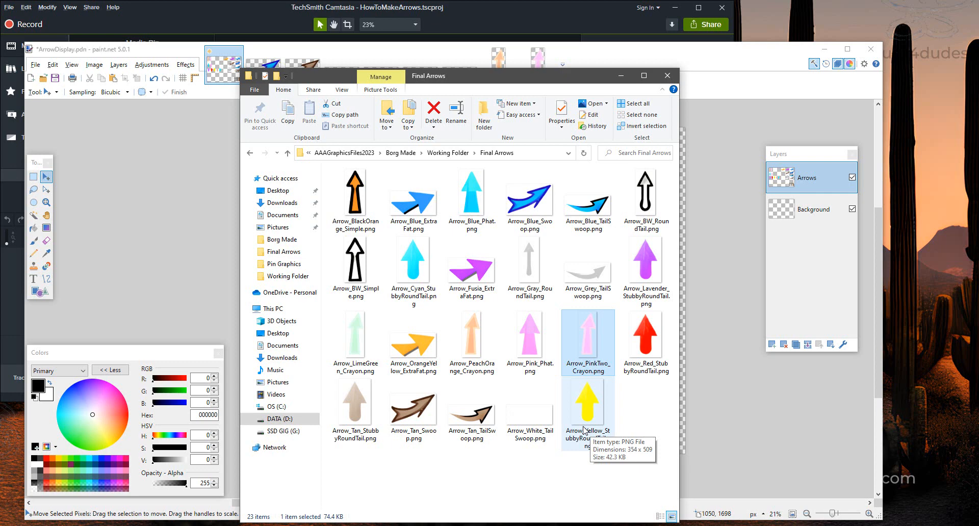
key(alt+Tab)
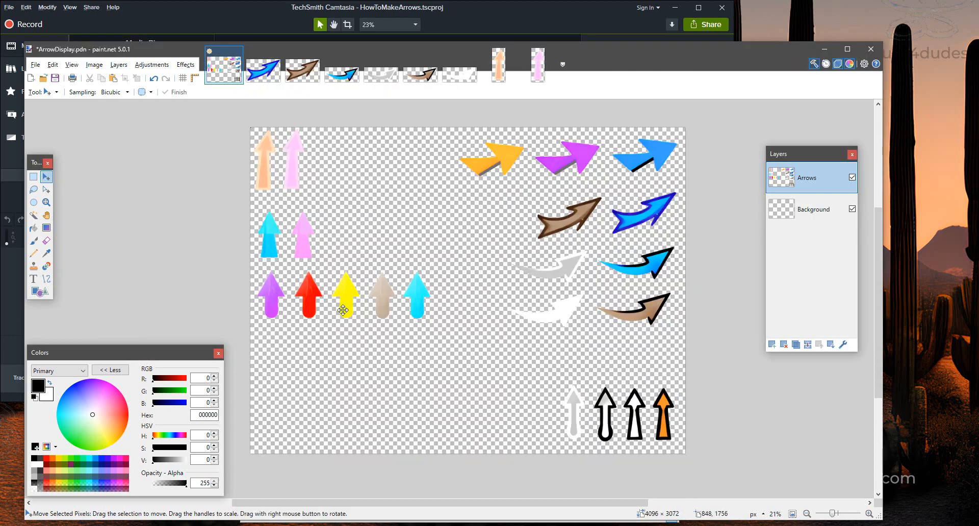
key(ctrl+a)
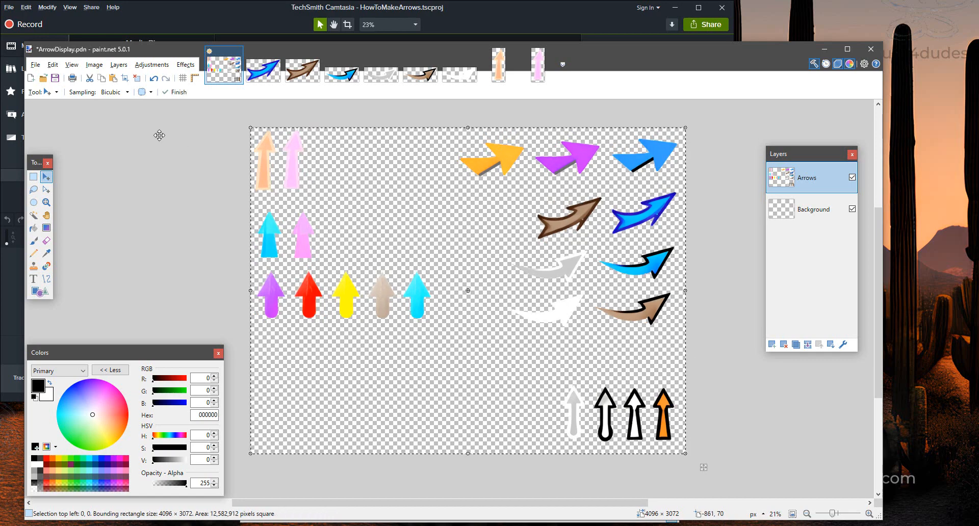
key(ctrl+d)
click(35, 64)
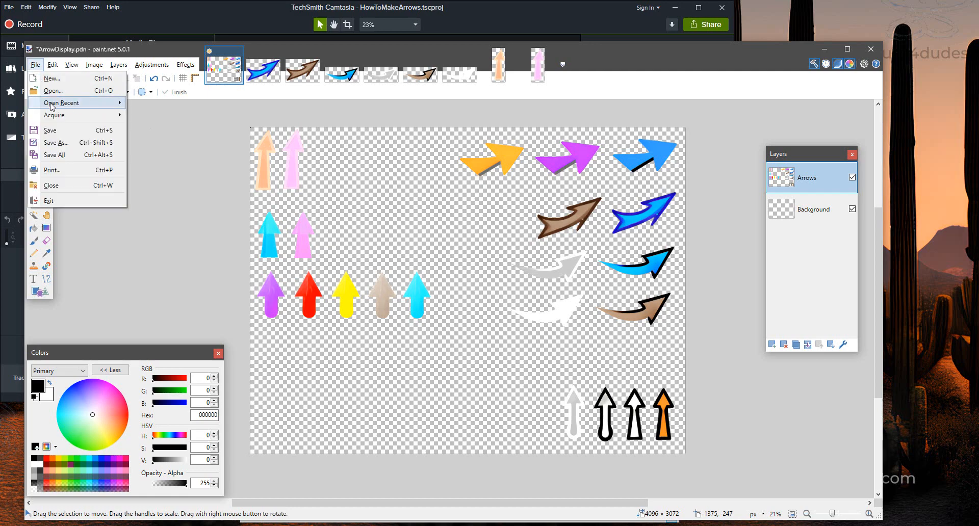
click(50, 131)
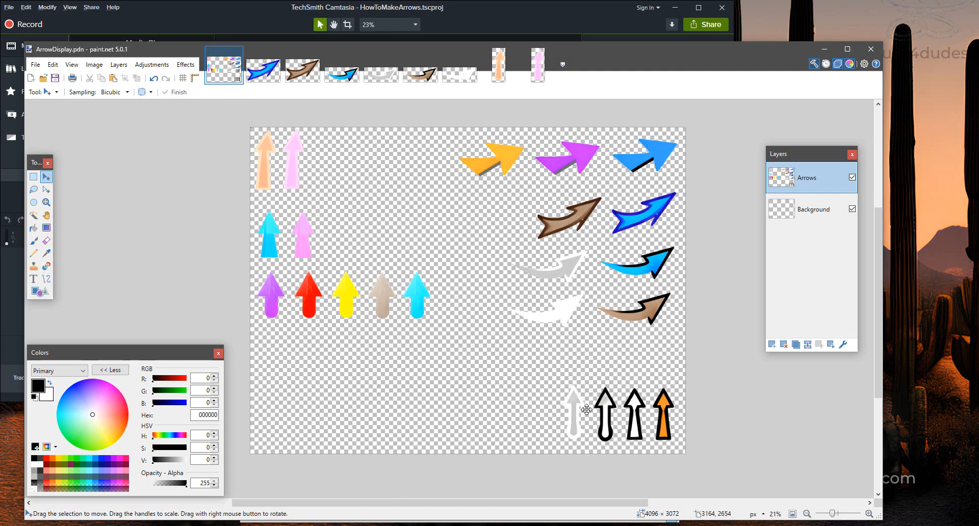
- Check the Final Arrows folder in File Explorer for missing arrows and open Arrow_LimeGreen_Crayon.png with paint.net
key(alt+Tab)
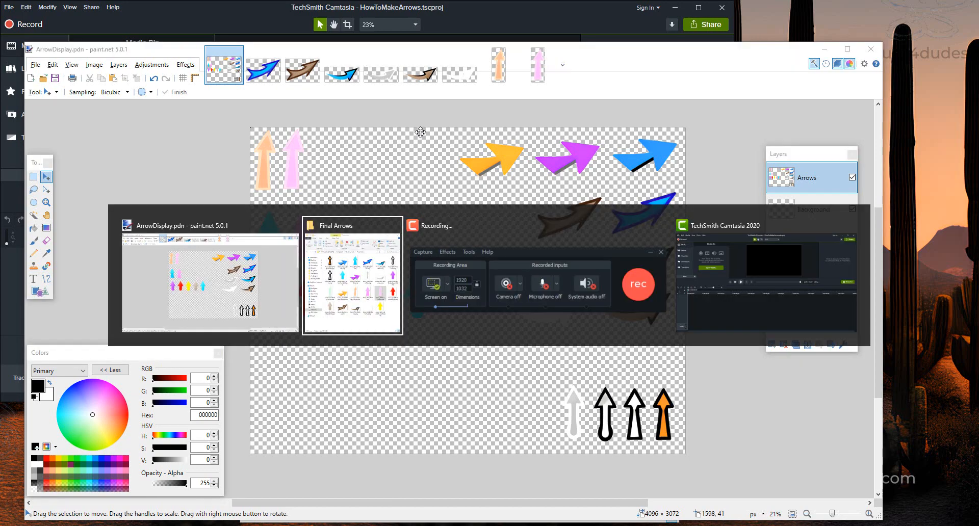
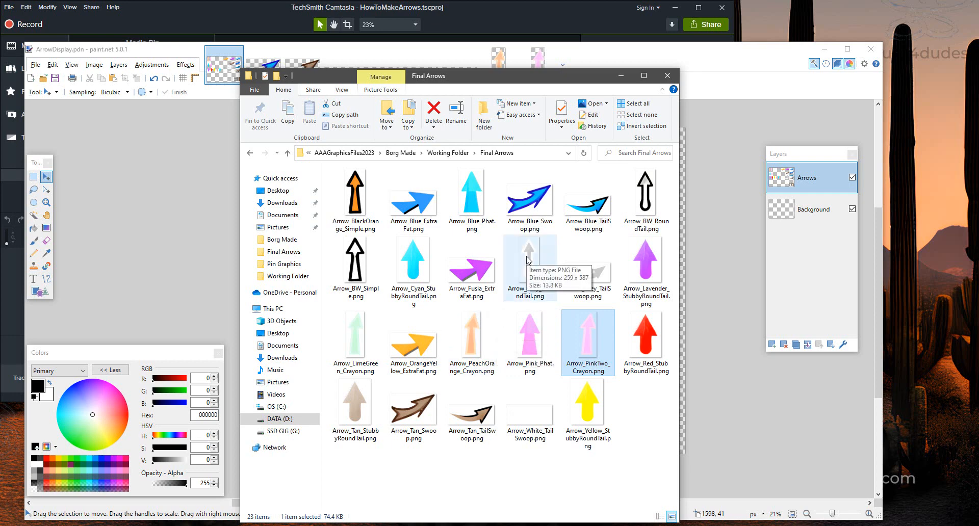
click(358, 345)
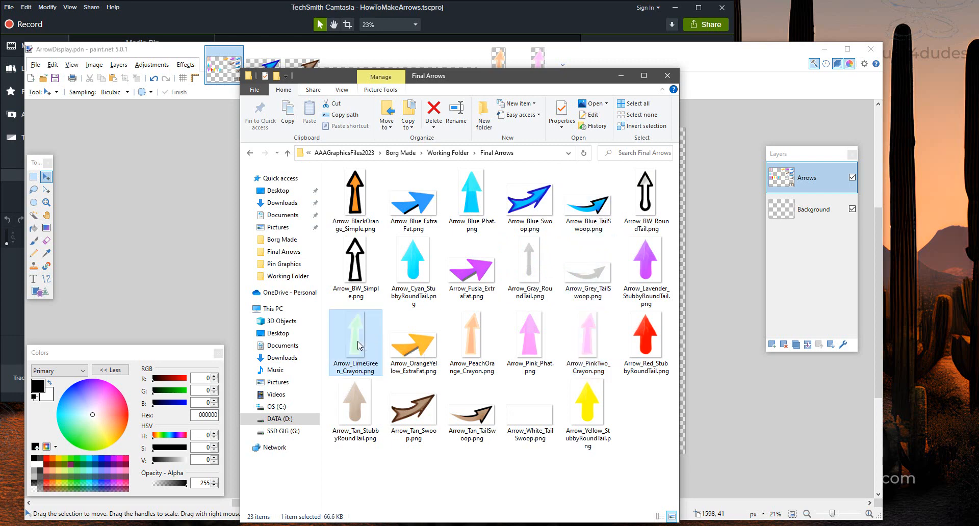
right_click(358, 345)
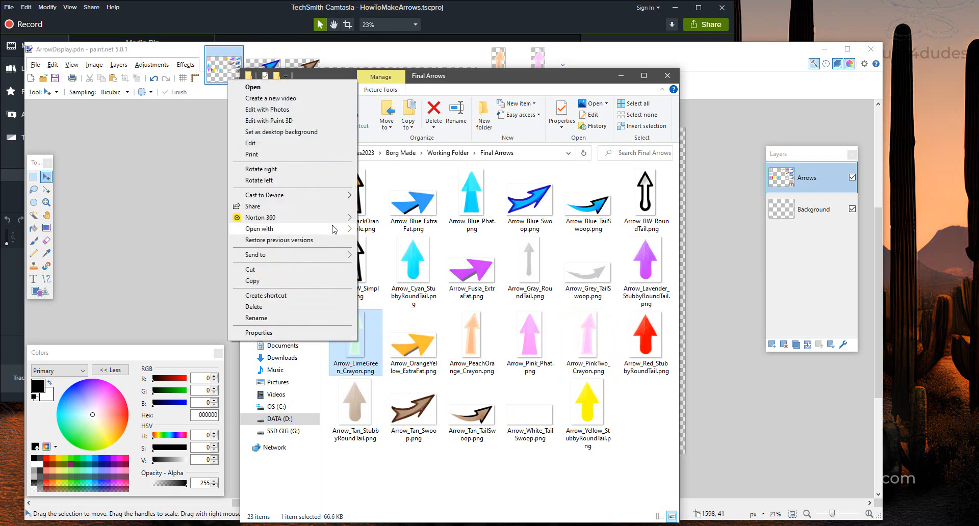
mouse_move(335, 229)
click(384, 264)
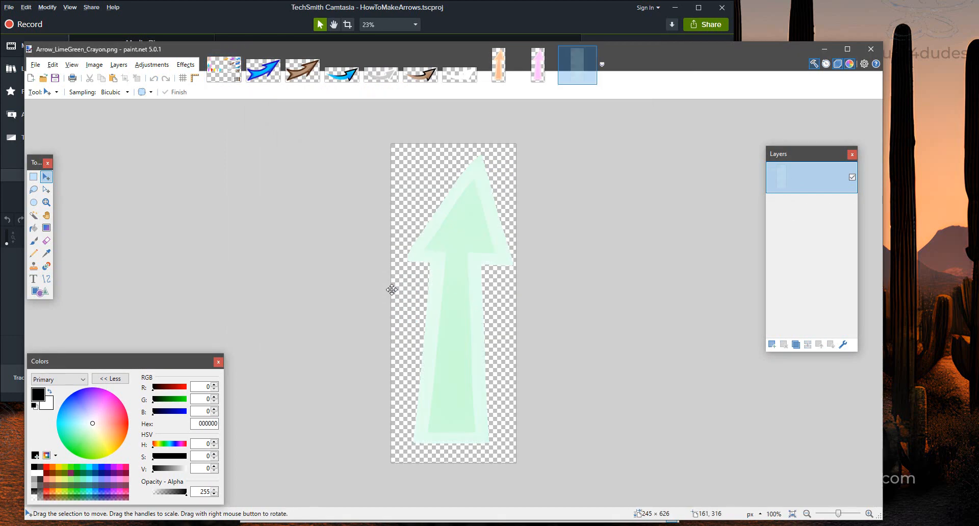
- Copy the whole lime-green crayon arrow into ArrowDisplay.pdn just right of the pink crayon arrow, and save the file
drag(355, 149, 591, 518)
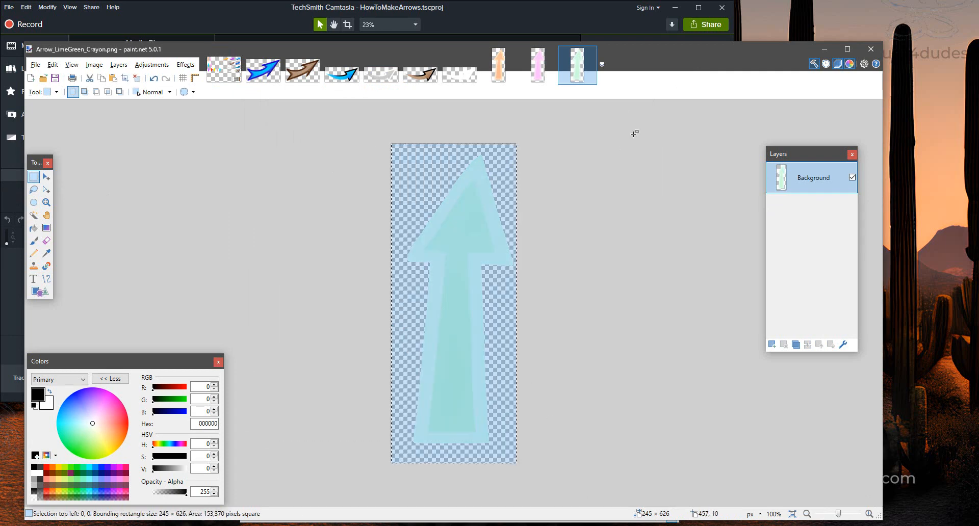
click(224, 65)
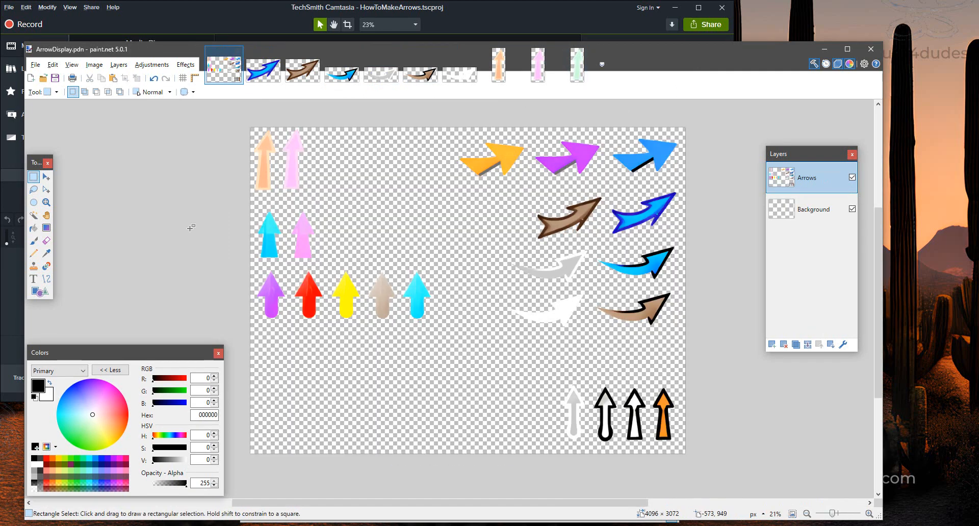
key(ctrl+v)
drag(284, 214, 344, 215)
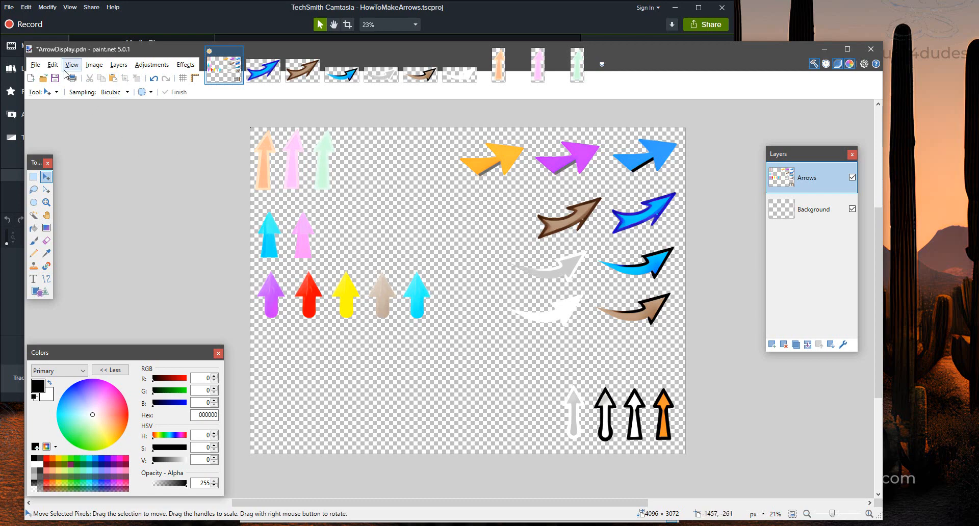
click(35, 65)
key(Escape)
key(ctrl+s)
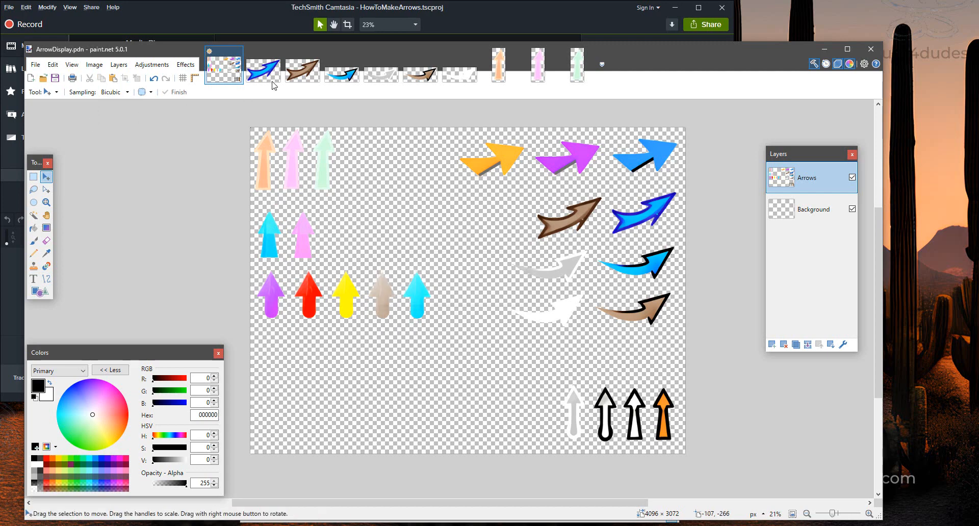
- Close all the individual arrow images, keeping only ArrowDisplay.pdn open
click(275, 51)
click(275, 51)
click(276, 51)
click(276, 51)
click(275, 51)
click(276, 51)
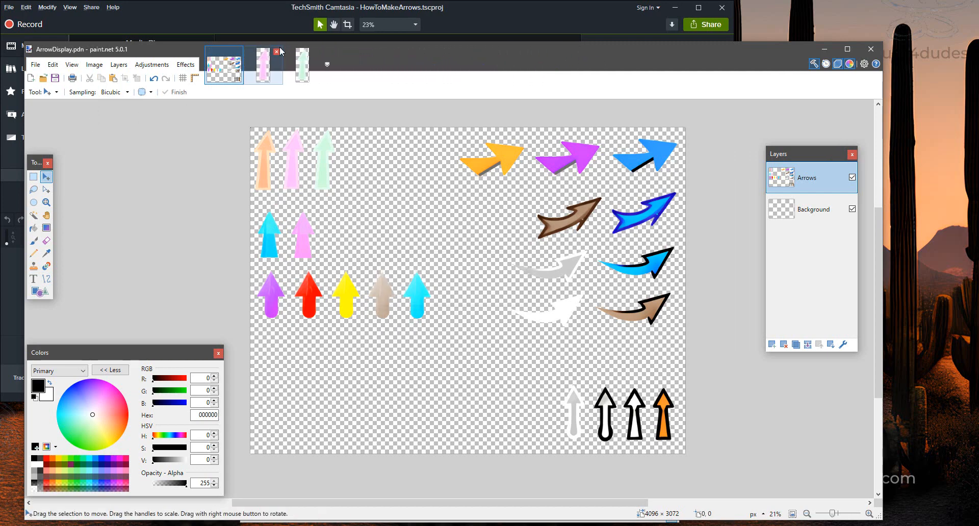
click(280, 53)
click(276, 51)
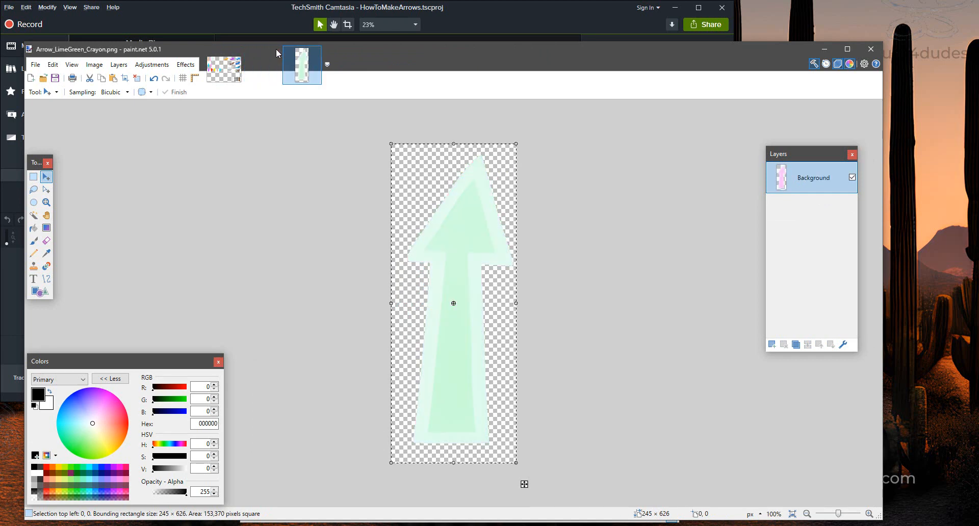
click(276, 52)
- Select the whole Arrows layer and save ArrowDisplay.pdn again
key(ctrl+a)
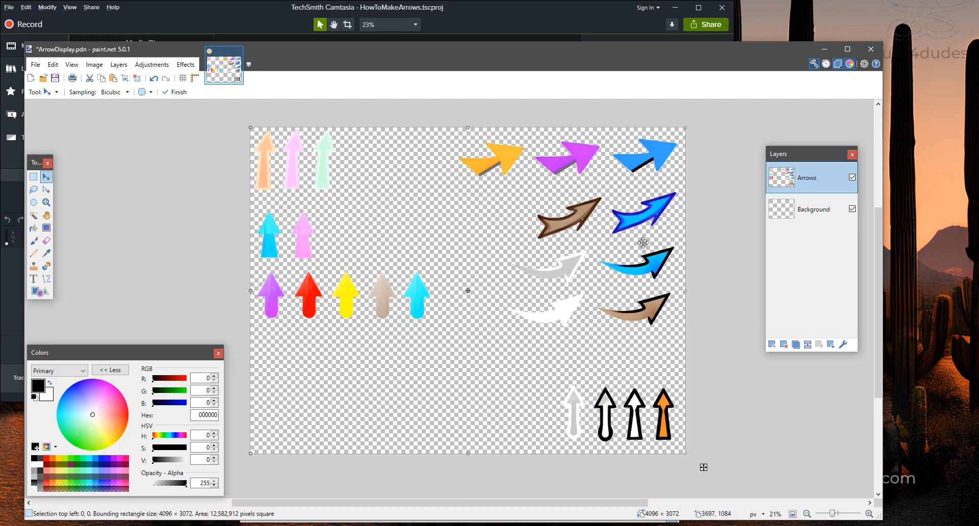
click(35, 64)
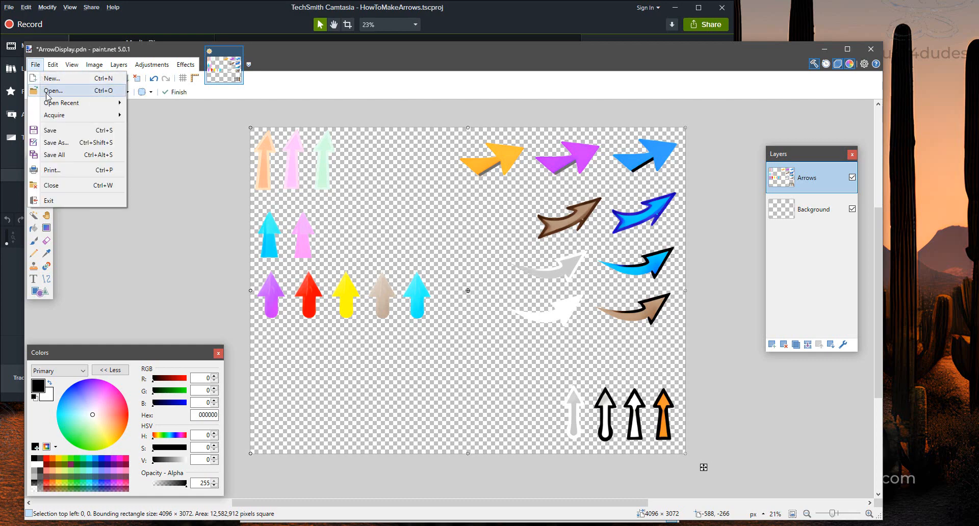
click(50, 130)
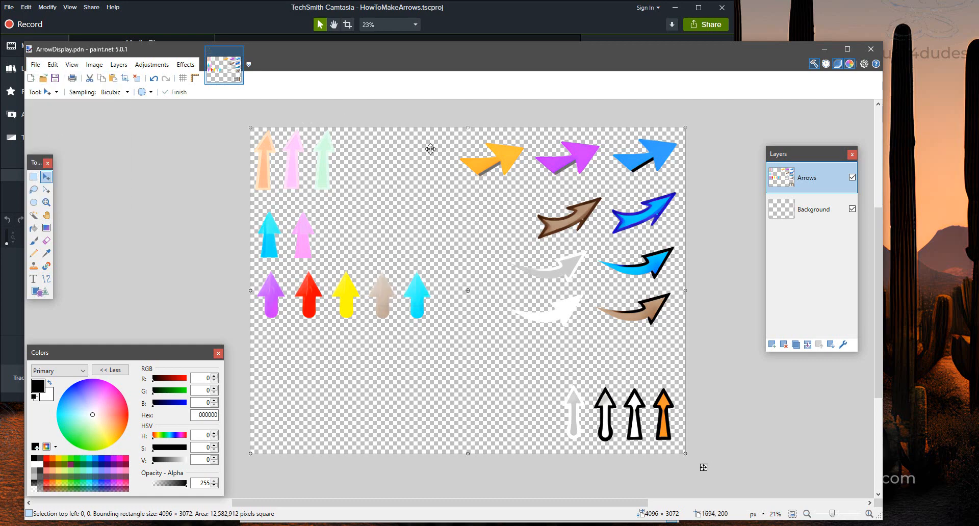
- Open GGfD_logo.pdn from the FrogNBanners folder inside AAAGraphicsFiles2023 in File Explorer, and return to the ArrowDisplay.pdn image
click(822, 50)
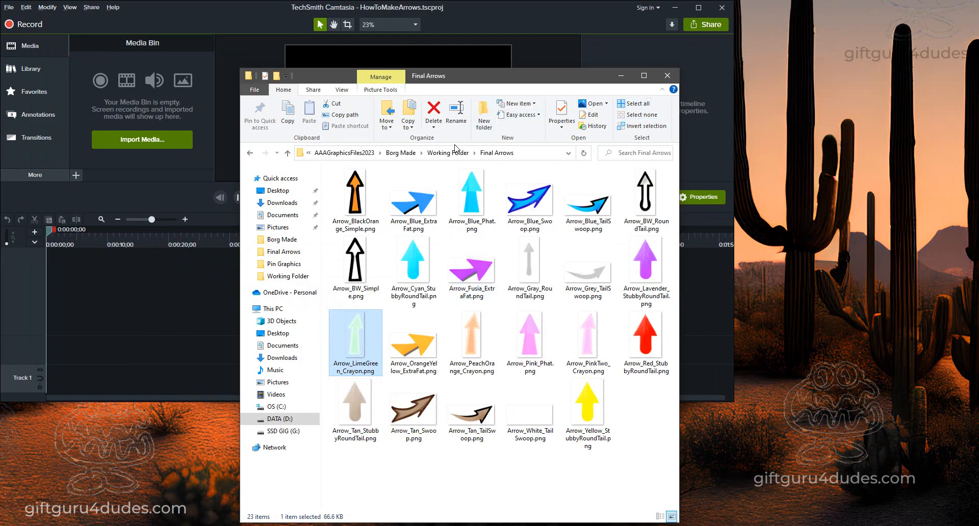
click(373, 154)
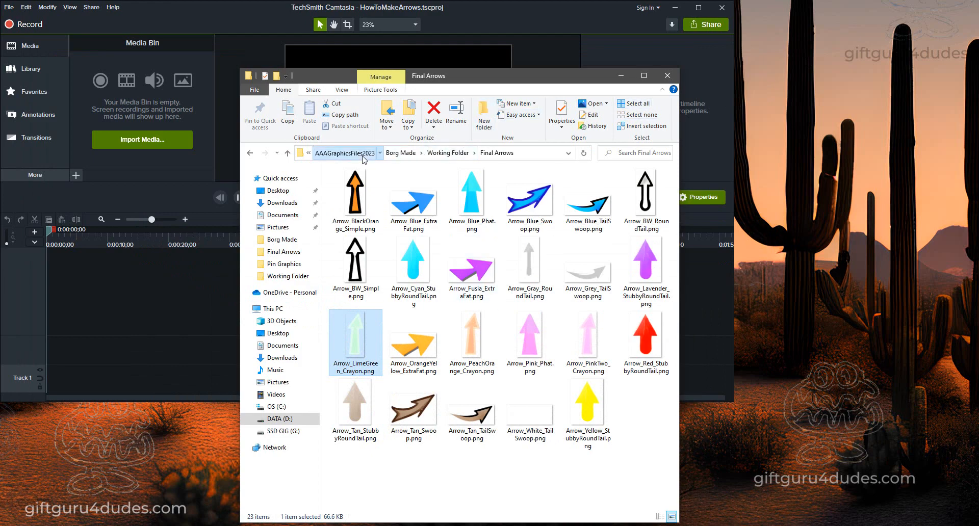
double_click(358, 218)
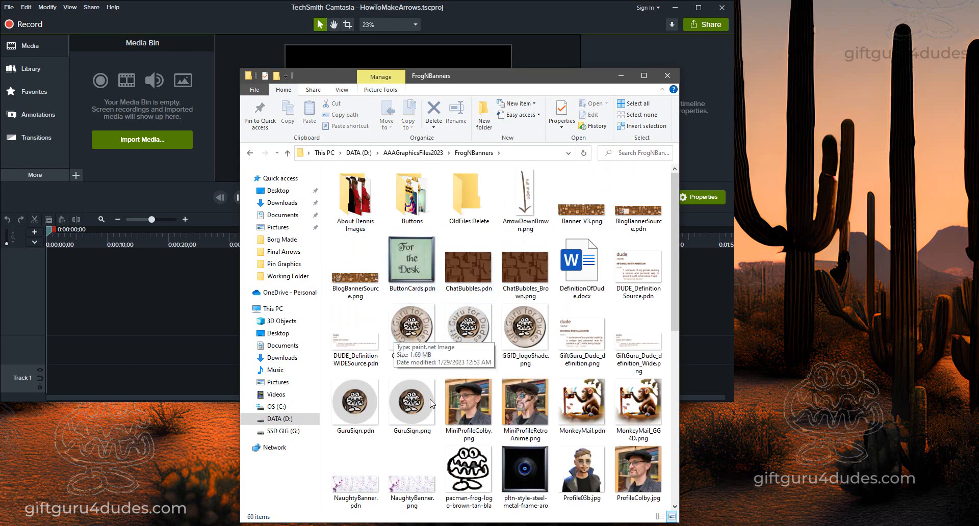
double_click(424, 338)
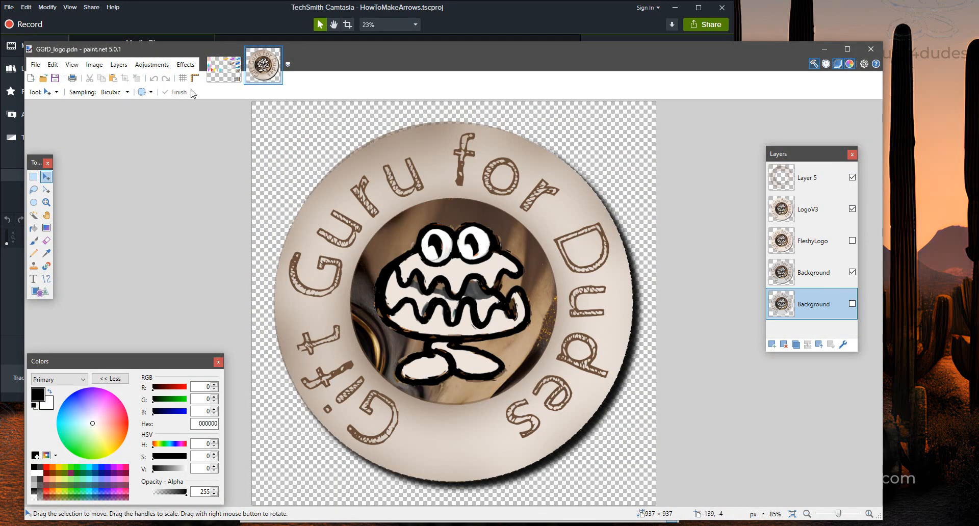
click(224, 65)
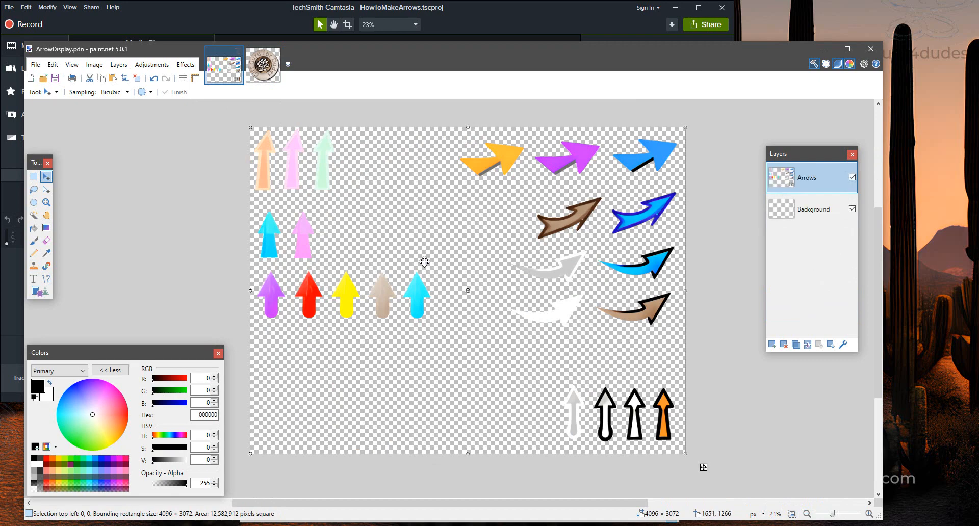
click(94, 66)
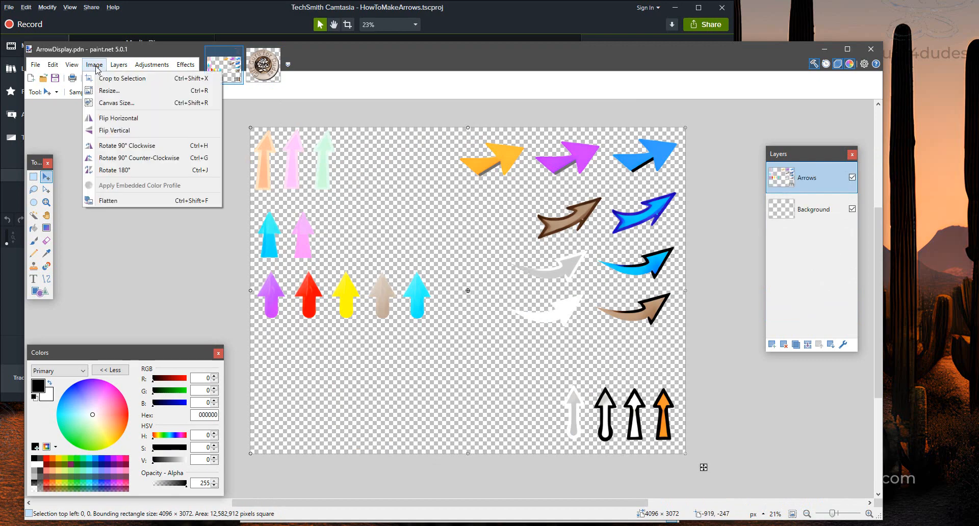
click(107, 90)
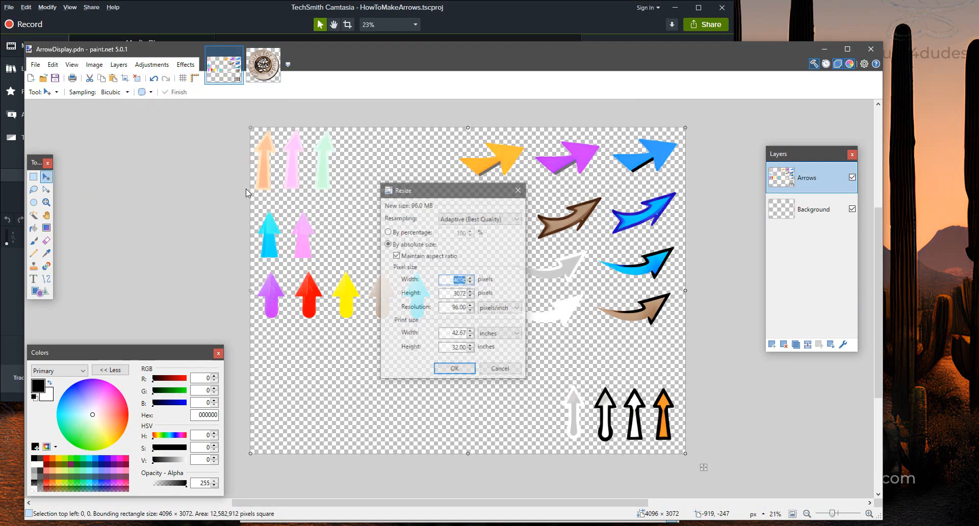
click(495, 377)
- Resize GGfD_logo.pdn to 300 × 300 pixels with the aspect ratio maintained, and copy the whole logo image
click(263, 71)
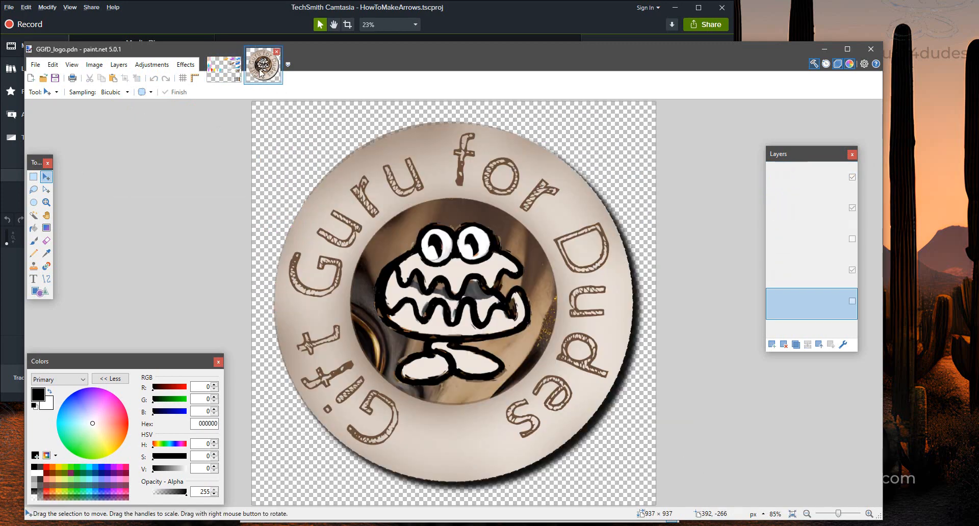
click(94, 64)
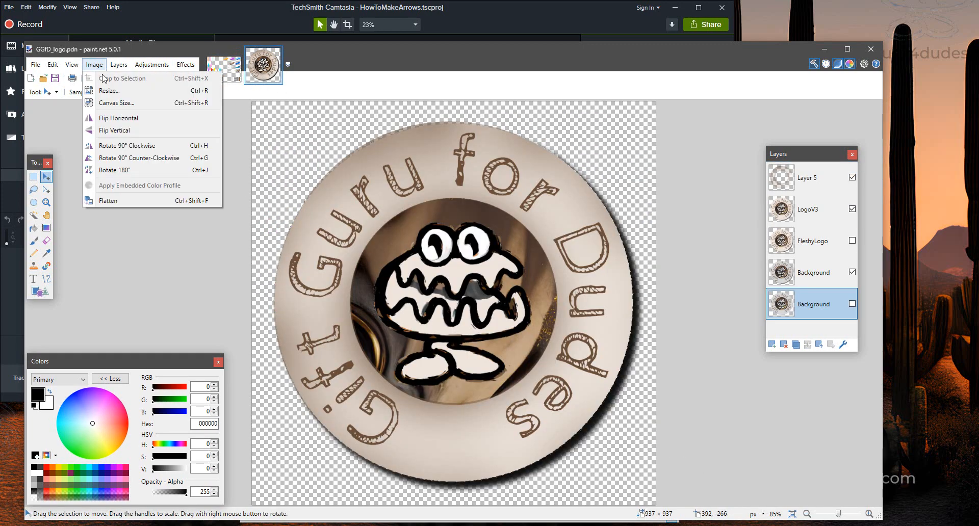
click(104, 90)
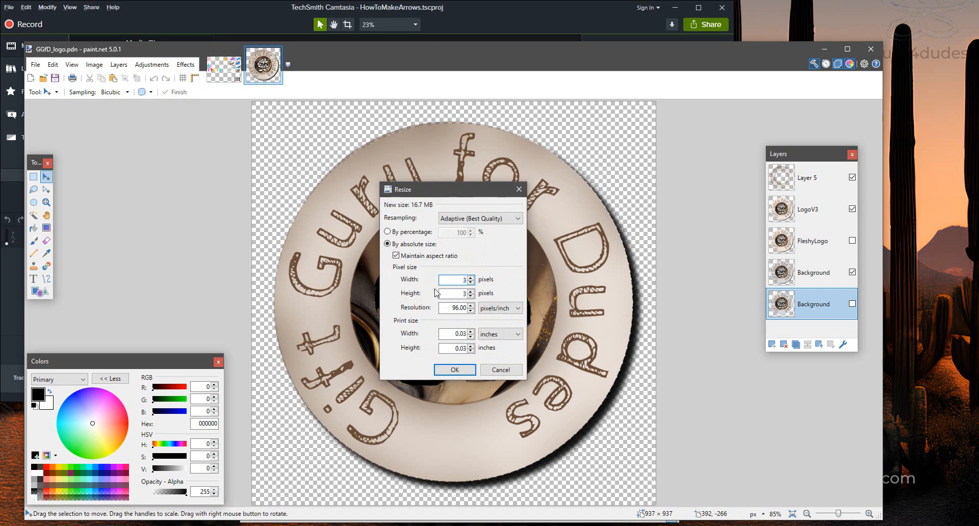
click(454, 370)
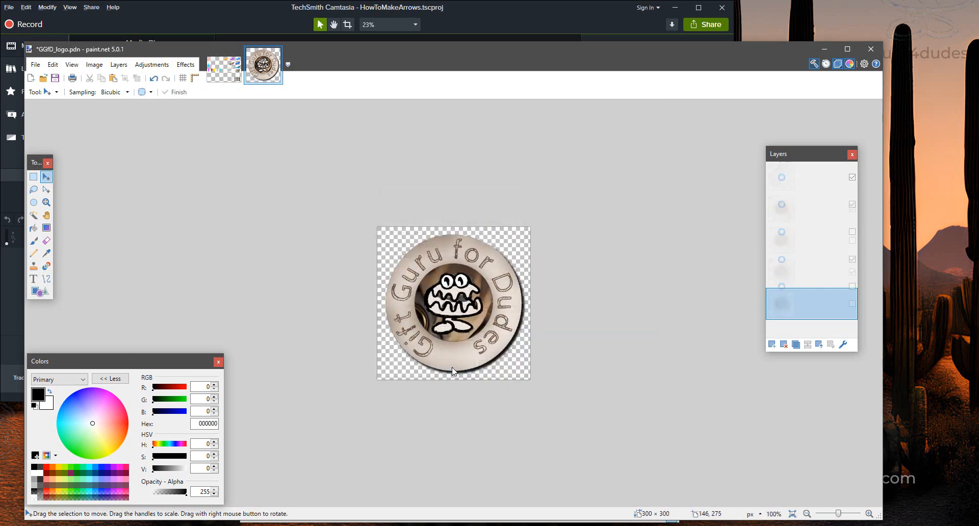
click(33, 176)
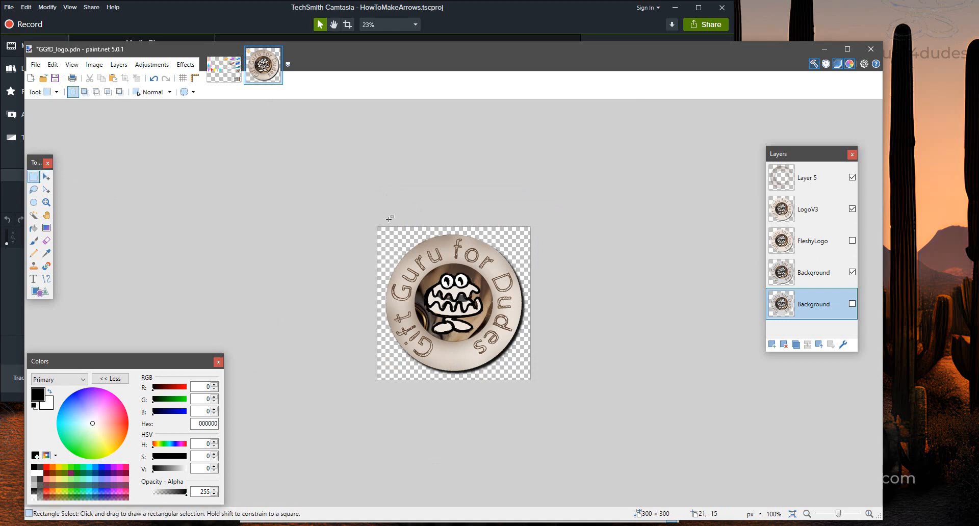
key(ctrl+a)
key(ctrl+a)
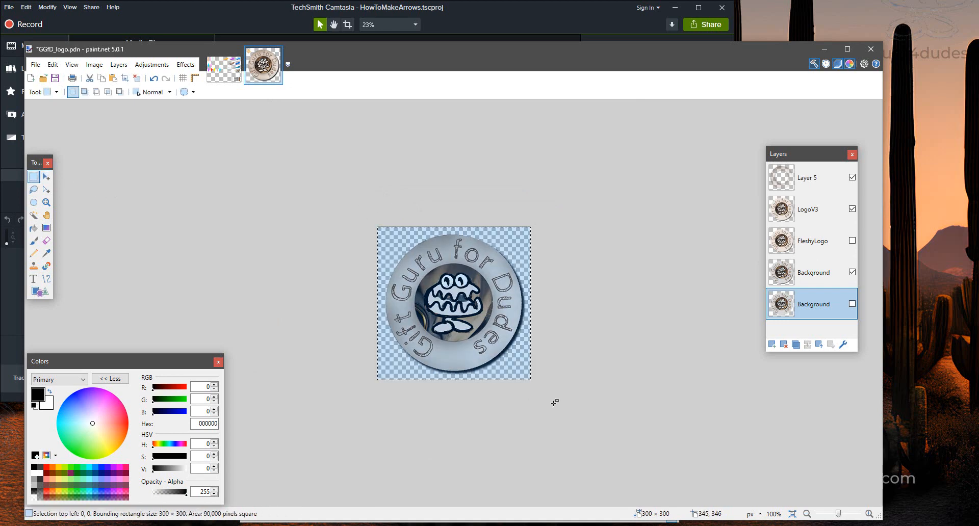
- Add a new layer named Logo above the Arrows layer in ArrowDisplay.pdn
click(225, 69)
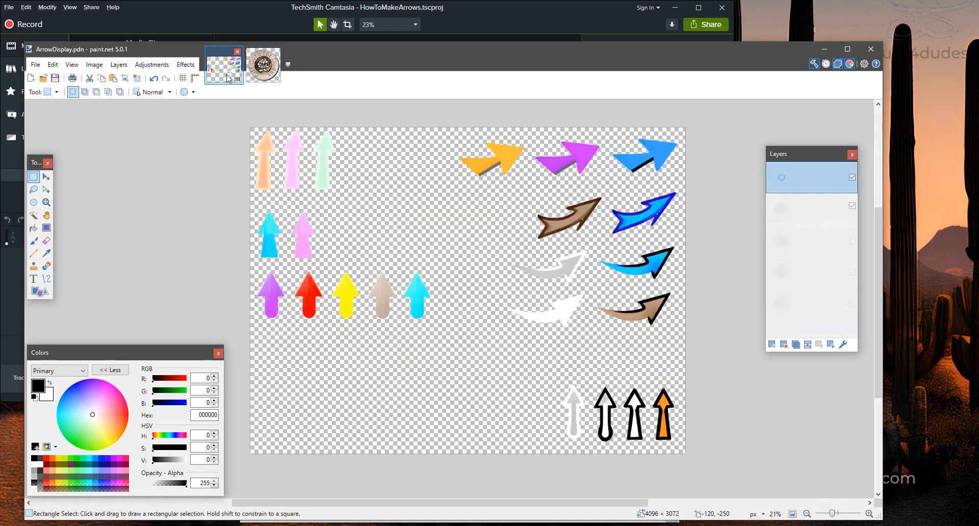
click(119, 65)
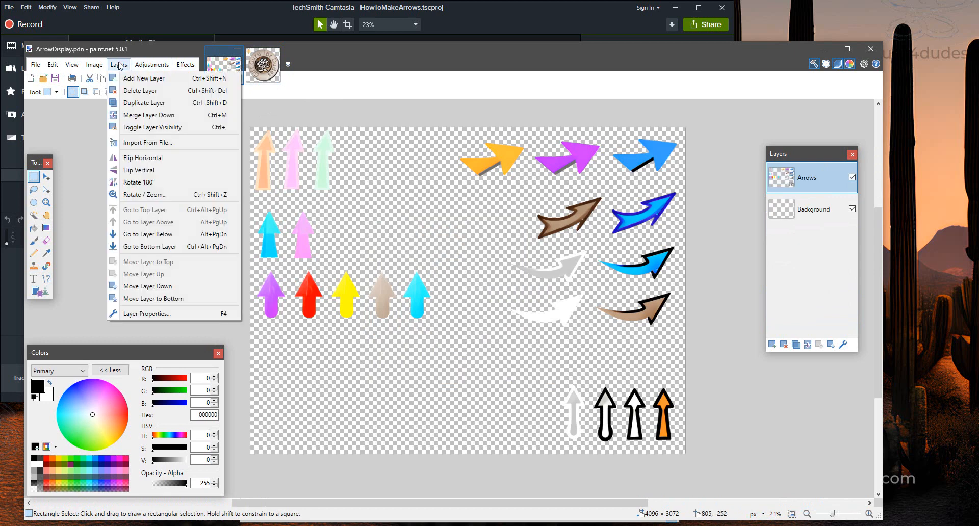
click(143, 77)
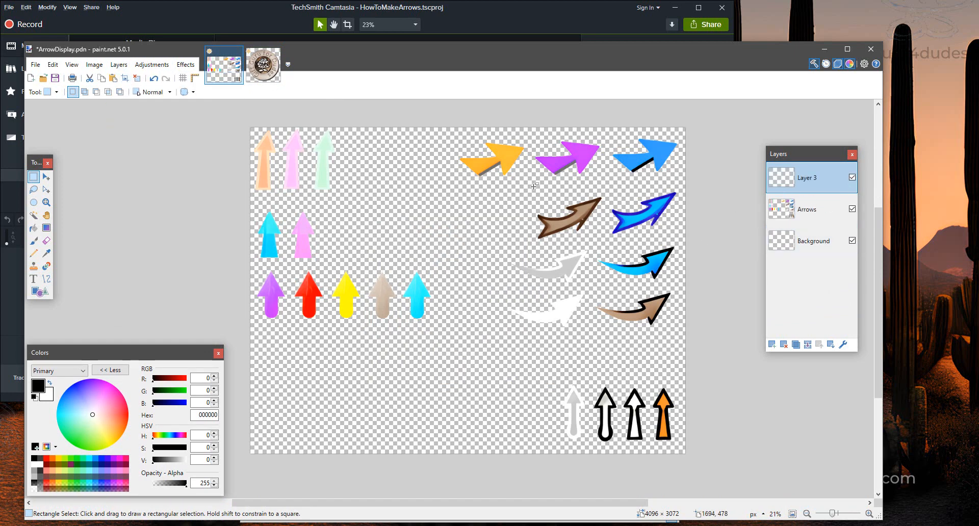
double_click(816, 177)
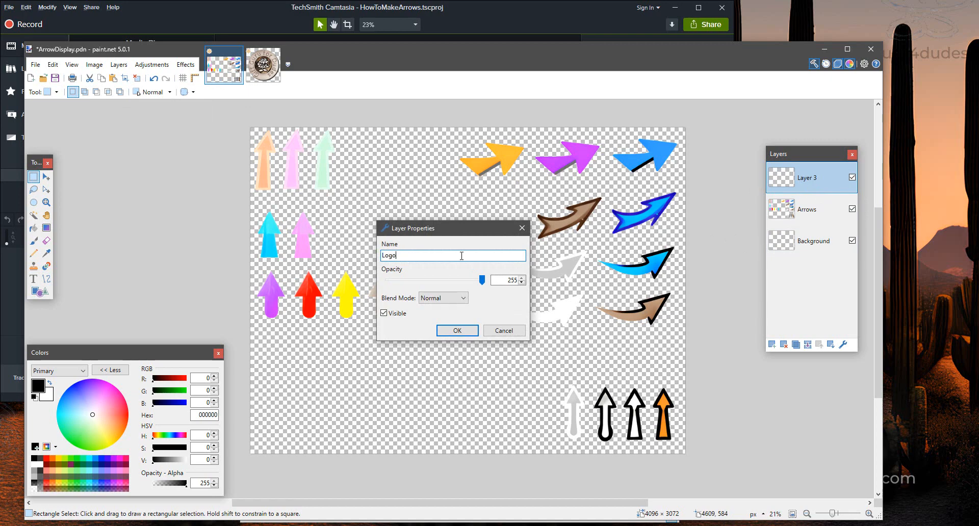
key(Return)
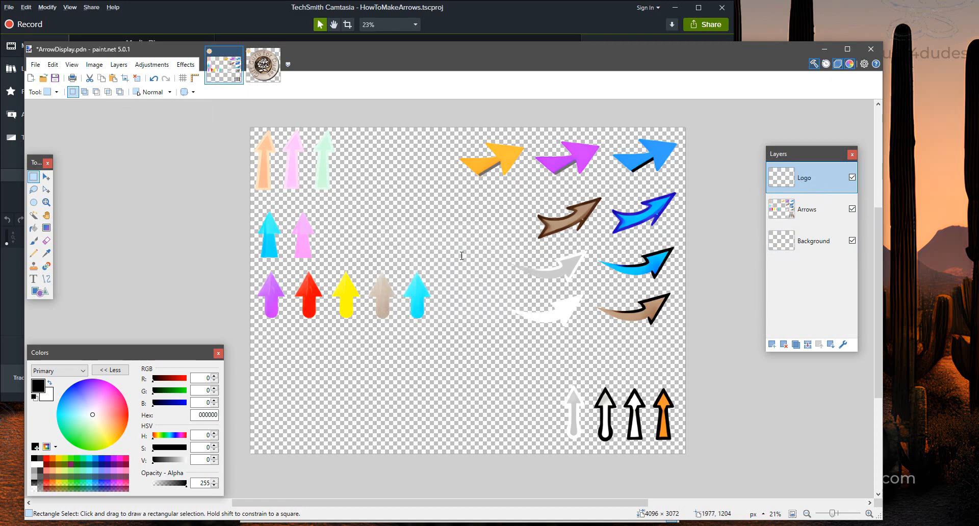
- Try pasting the 300-pixel logo onto the Logo layer of ArrowDisplay.pdn, and undo the paste
key(ctrl+v)
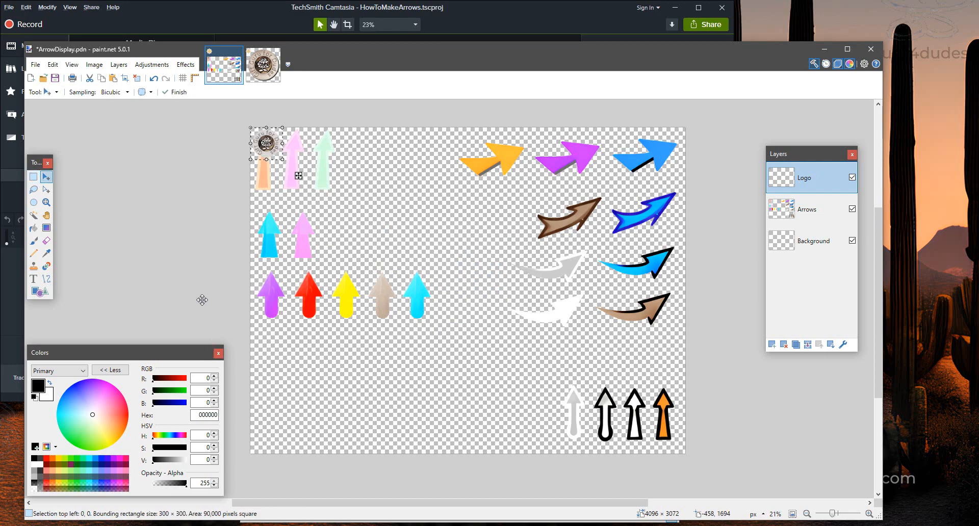
drag(301, 363, 300, 362)
key(ctrl+z)
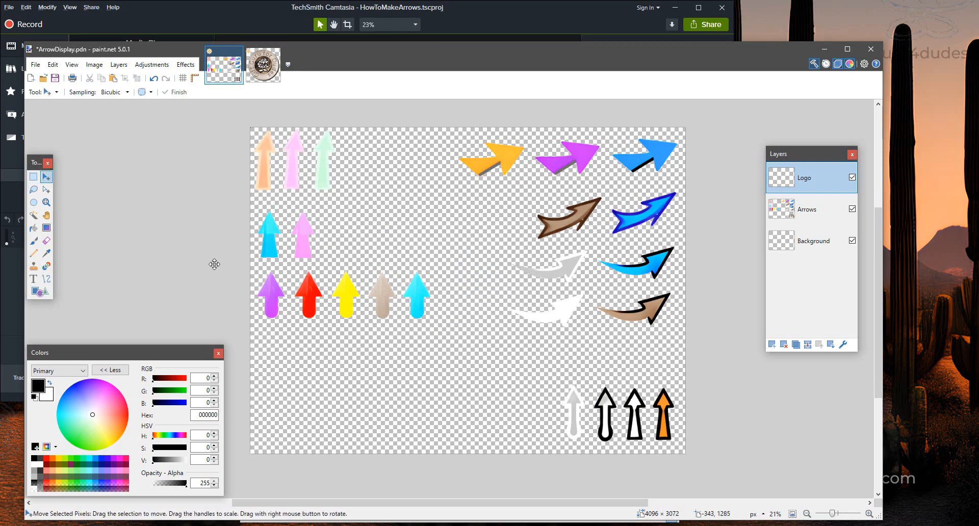
- Undo the 300-pixel resize of GGfD_logo.pdn
click(263, 64)
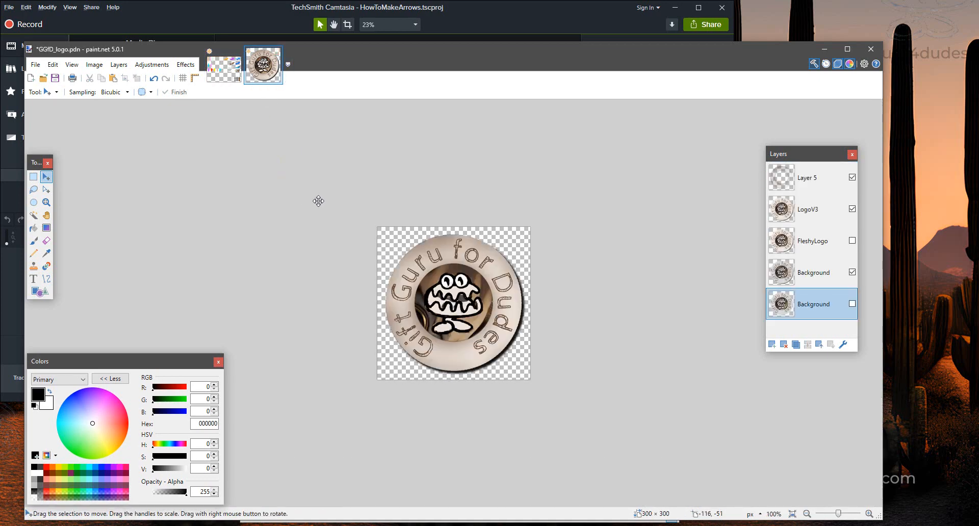
key(ctrl+a)
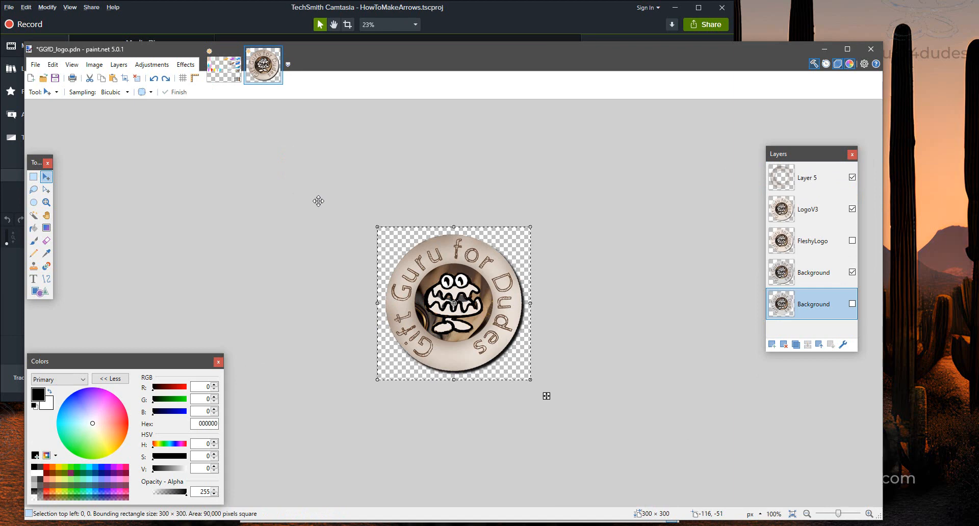
key(ctrl+d)
key(ctrl+z)
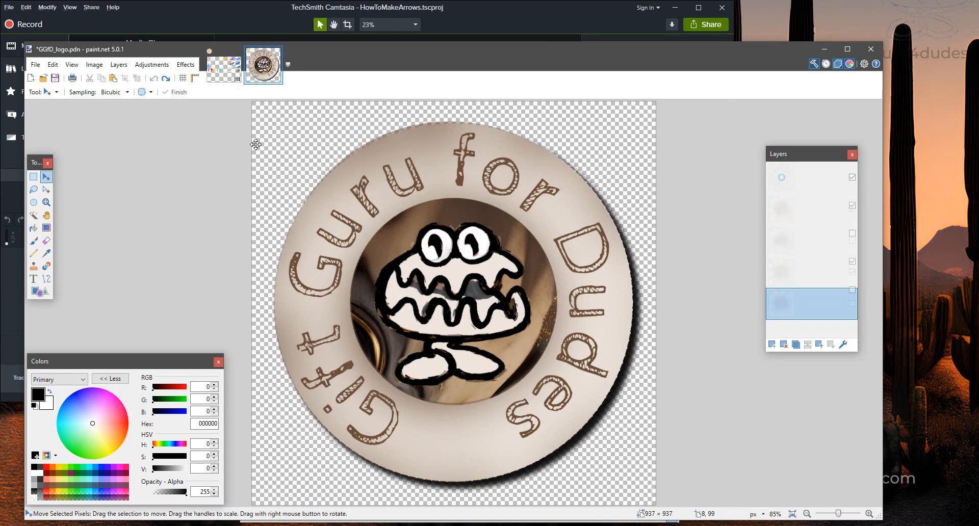
- Resize GGfD_logo.pdn to 500 × 500 pixels with the aspect ratio maintained
click(118, 64)
click(119, 64)
click(94, 64)
click(113, 90)
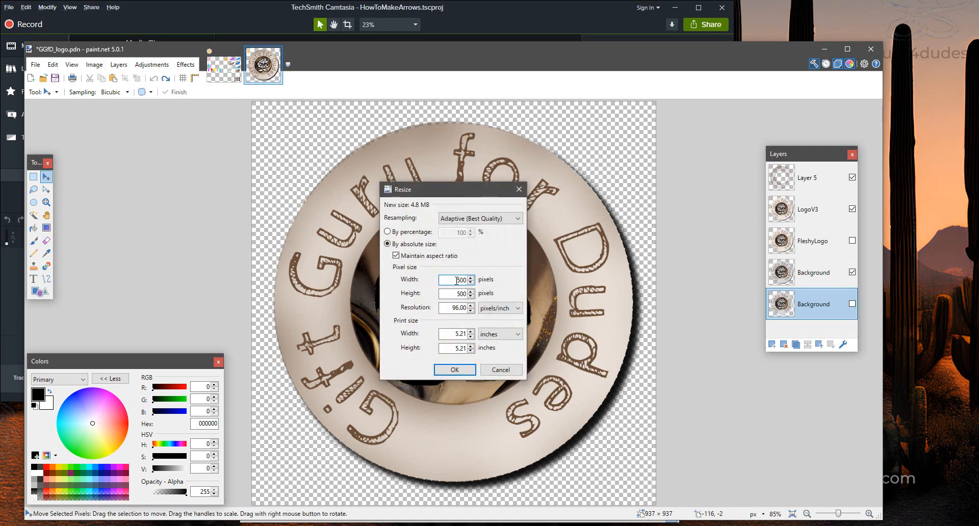
click(455, 369)
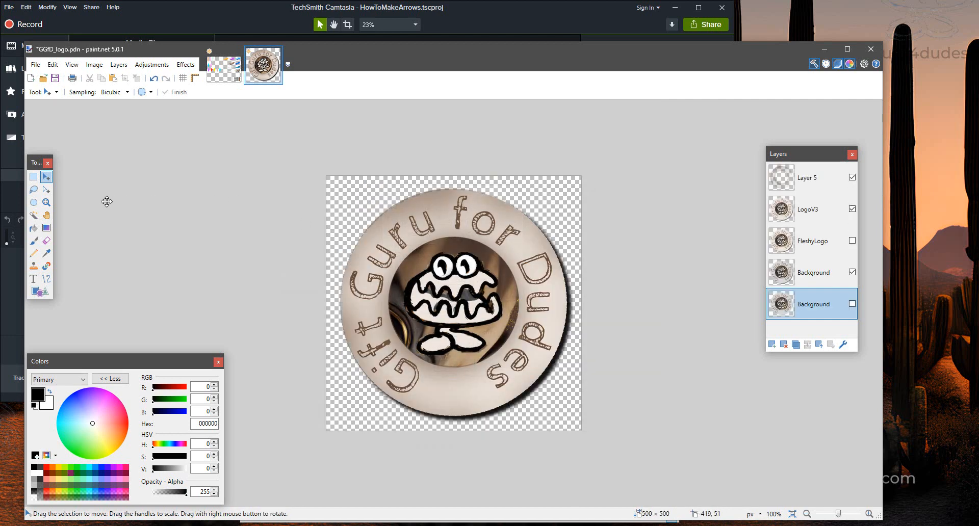
- Copy the whole logo image onto the Logo layer of ArrowDisplay.pdn, placing it over the glossy purple and red arrows
click(33, 177)
drag(324, 175, 582, 432)
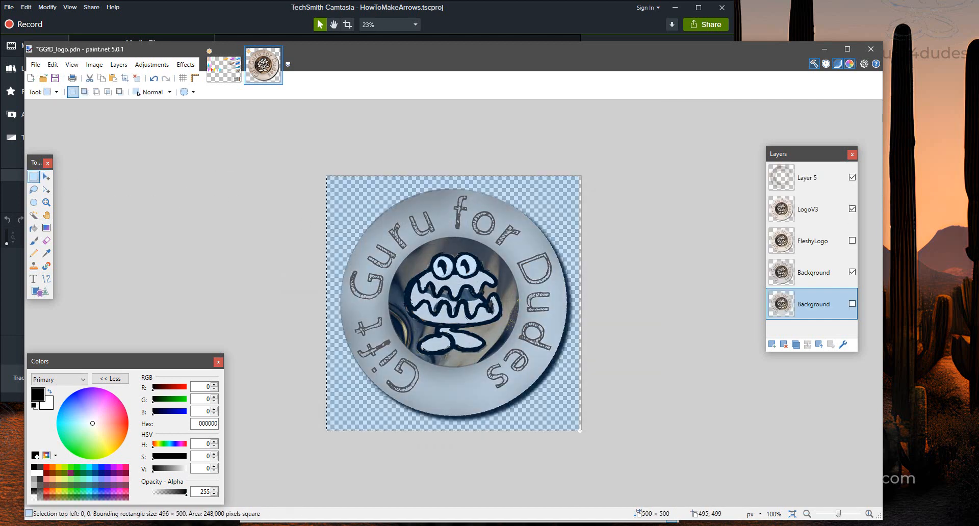
click(224, 65)
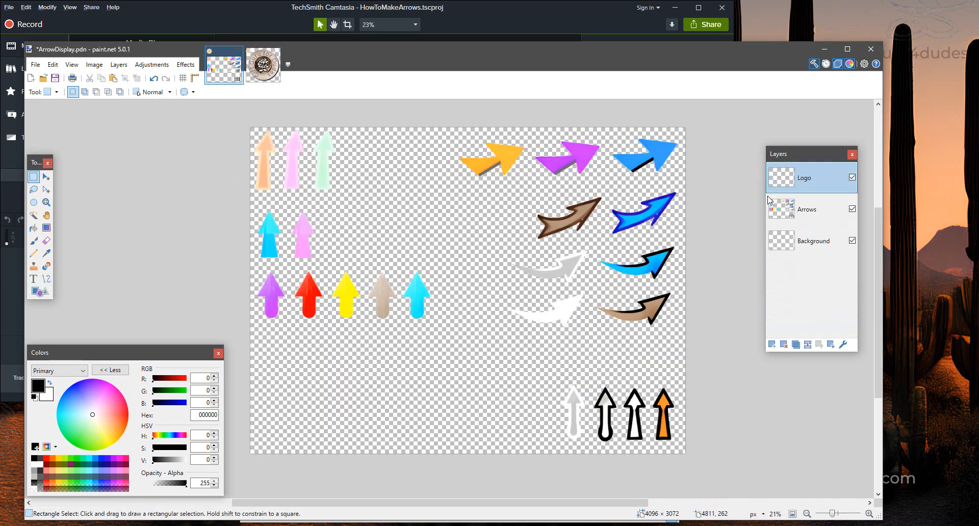
key(ctrl+v)
drag(283, 183, 289, 305)
key(ctrl+d)
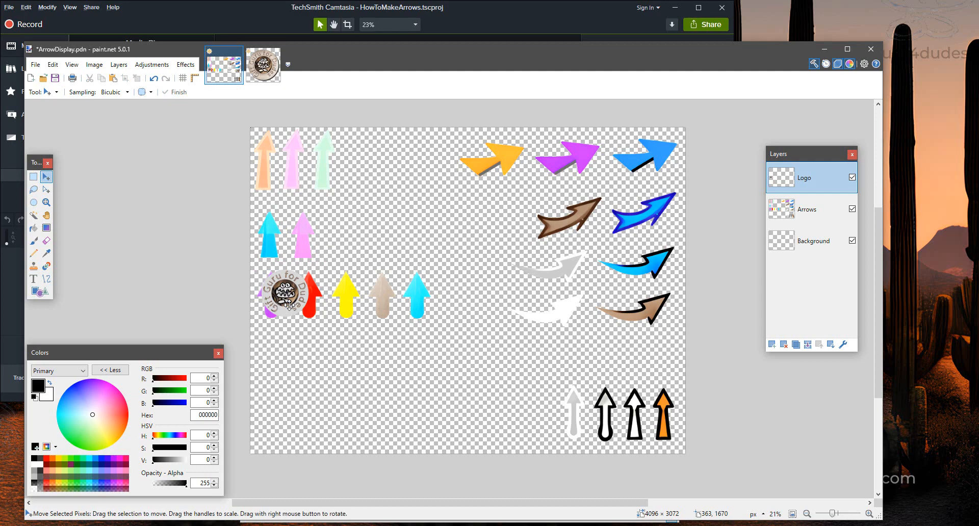
- Hide the Logo layer and add a new layer named Arrow A directly above the Arrows layer
click(852, 178)
click(788, 213)
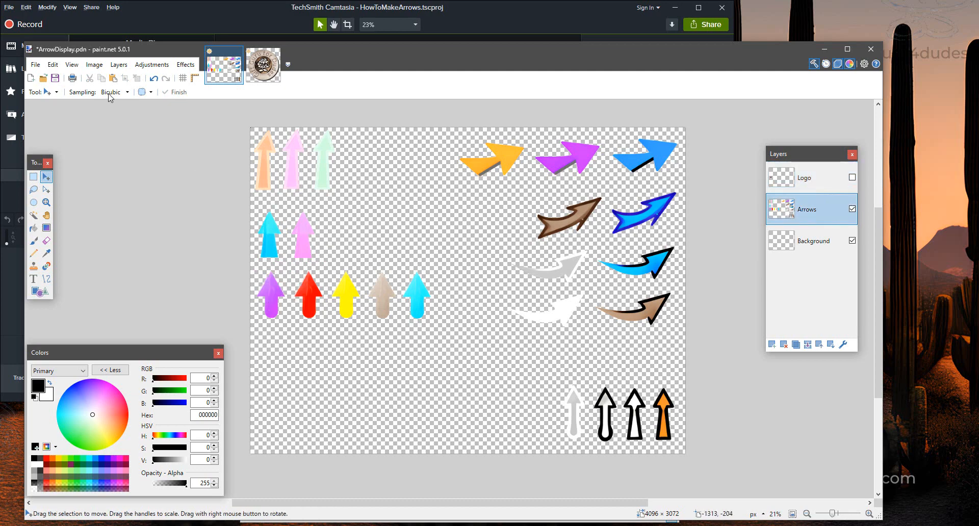
click(120, 65)
click(121, 80)
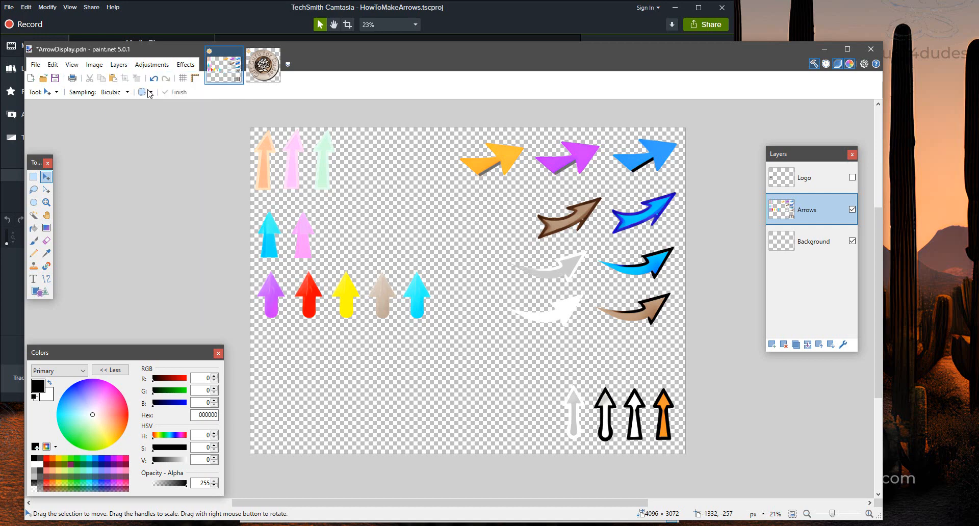
double_click(816, 207)
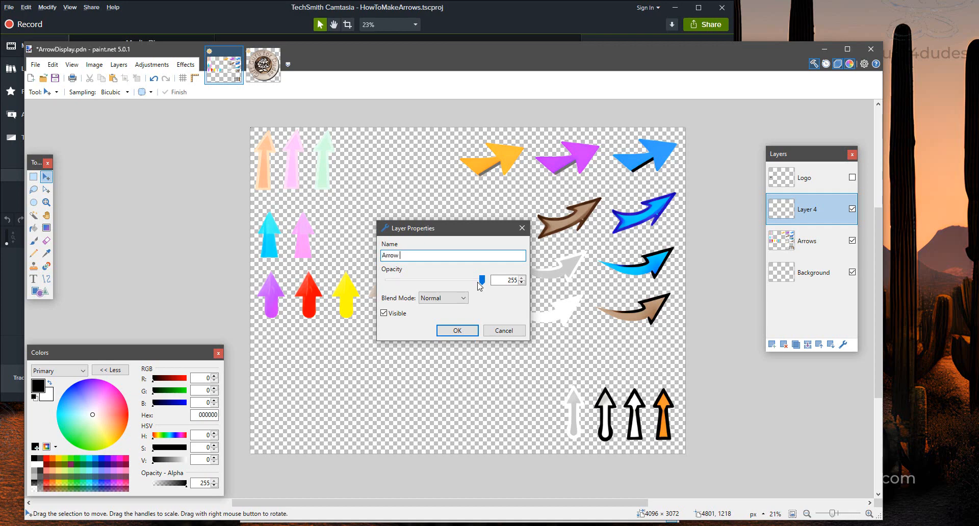
key(Return)
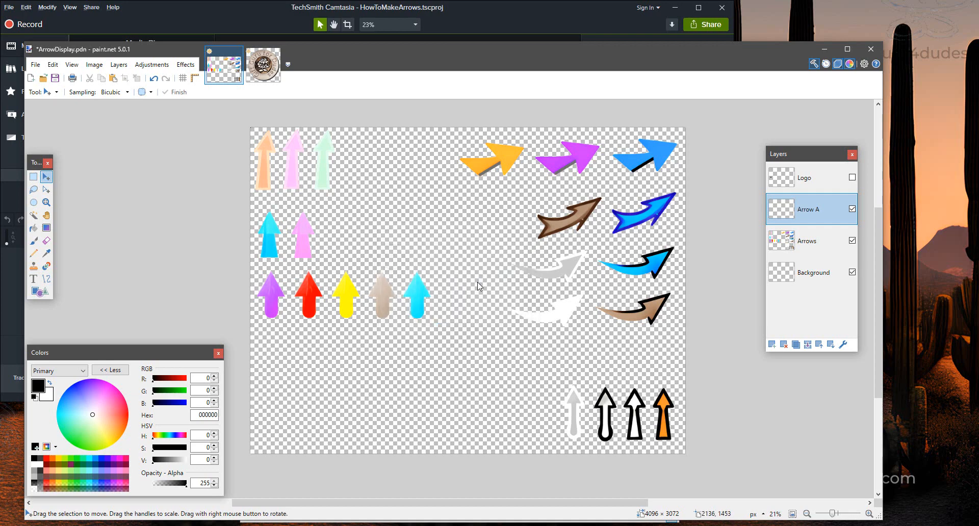
- Copy the block of six curved arrows from the Arrows layer to the same place on the Arrow A layer, and deselect it
click(789, 240)
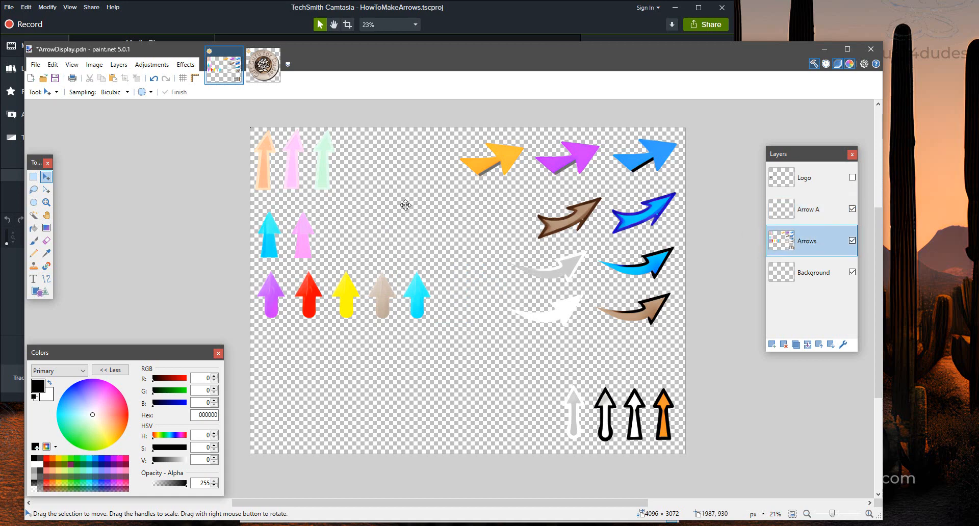
click(33, 177)
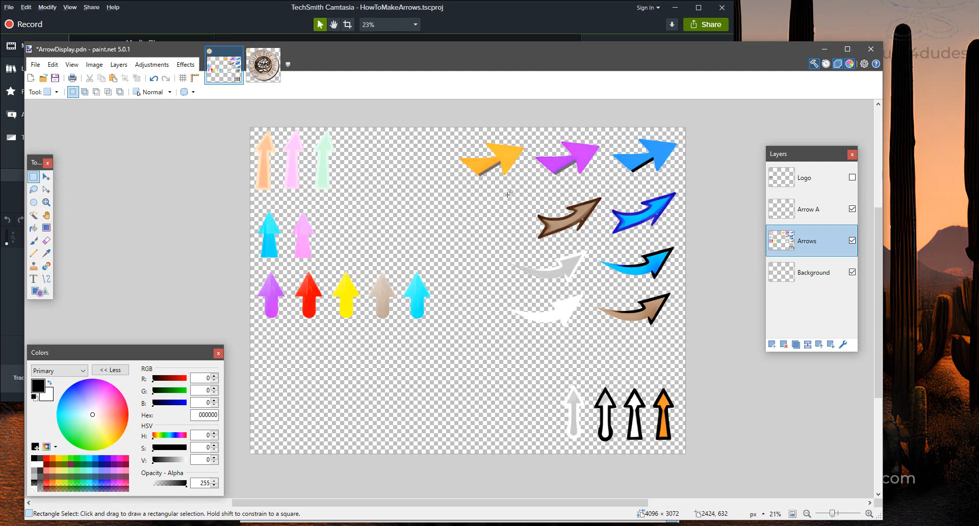
drag(505, 190, 685, 340)
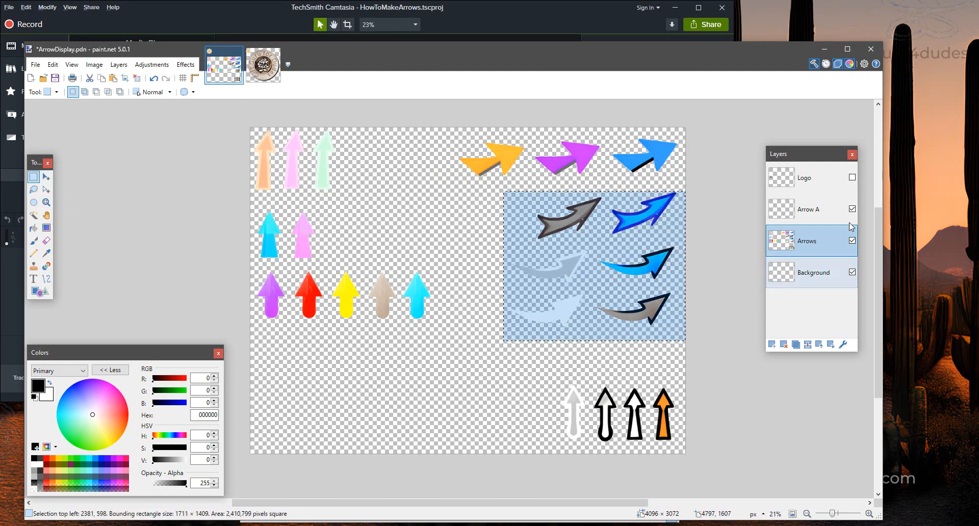
click(820, 213)
key(m)
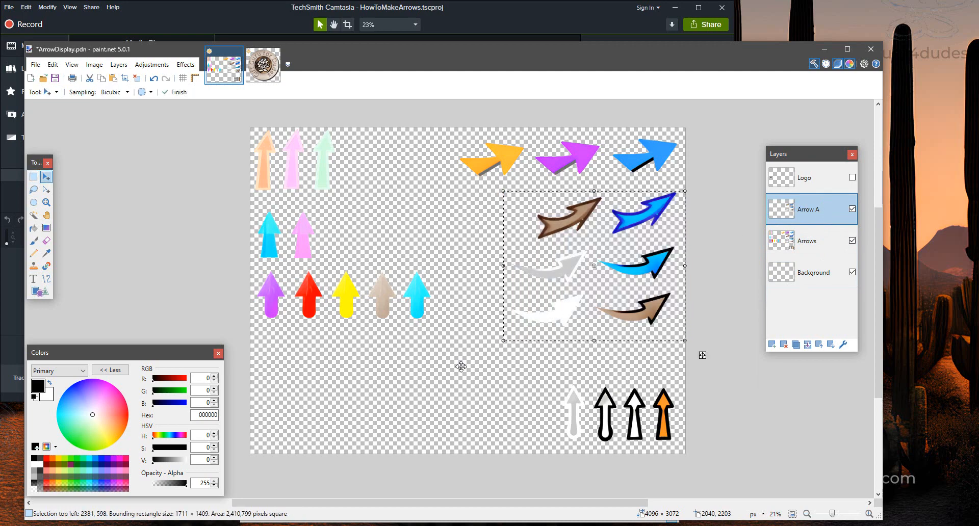
key(ctrl+d)
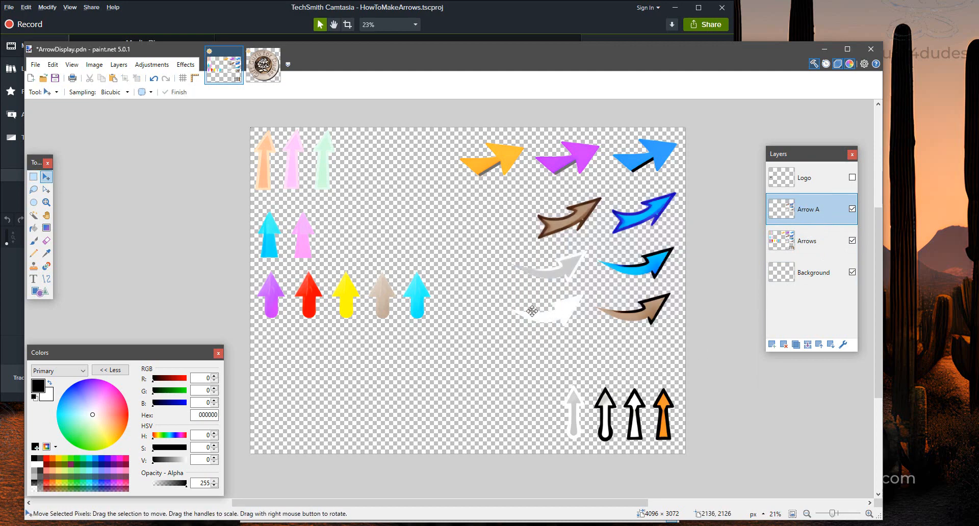
- Add a new layer named Arrow B directly above the Arrow A layer
click(119, 65)
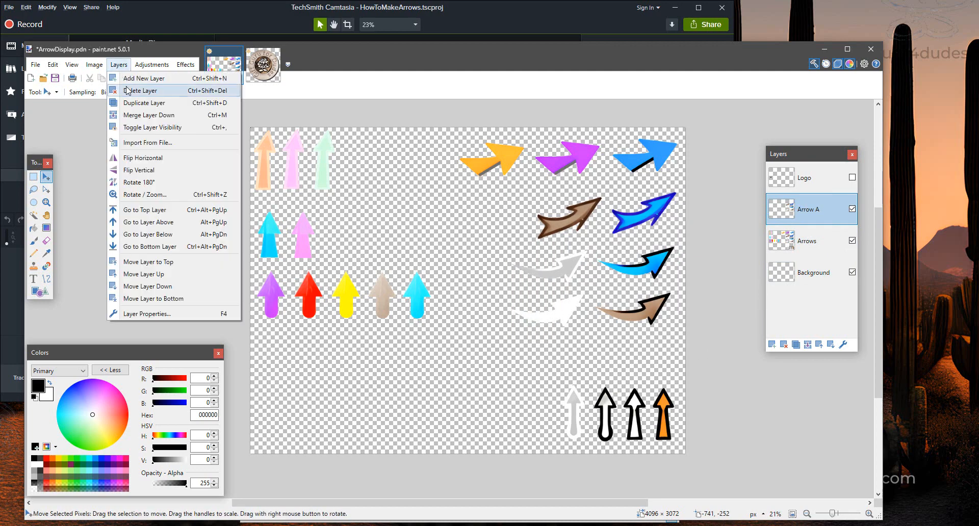
click(127, 79)
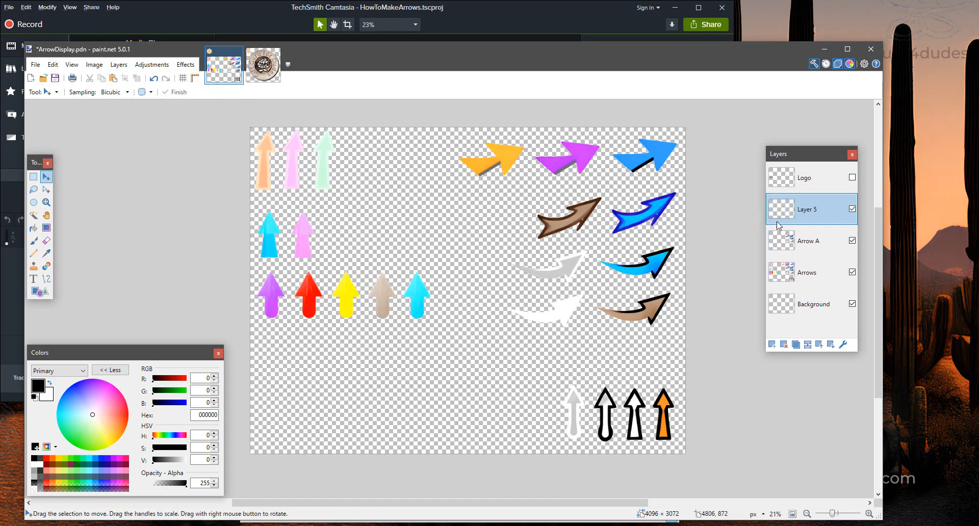
double_click(813, 214)
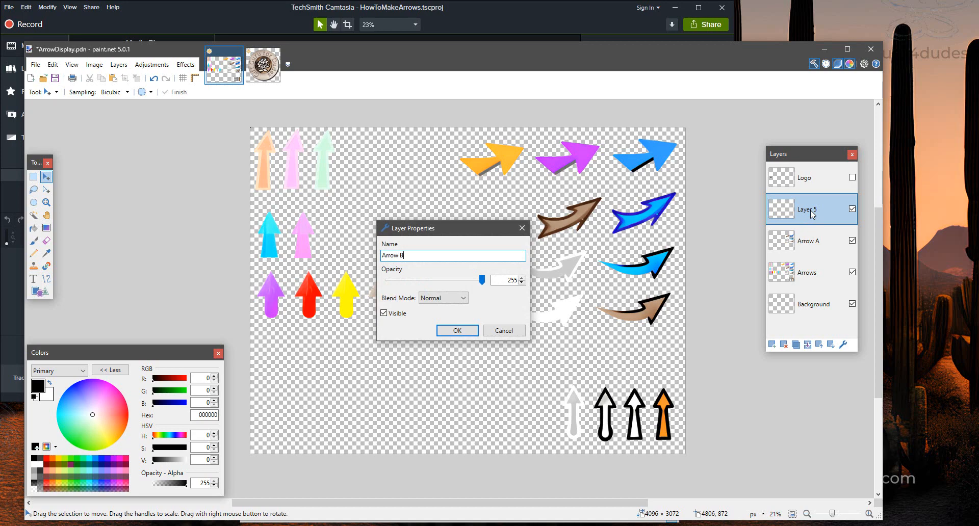
text(Arrow B)
key(Return)
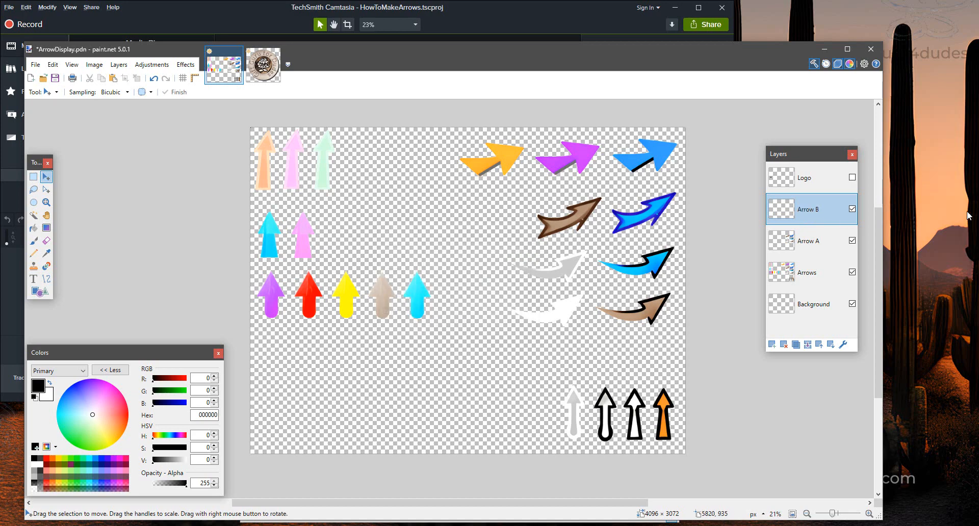
- Copy the row of orange, purple and blue shadowed arrows from the Arrows layer to the same place on the Arrow B layer
click(816, 272)
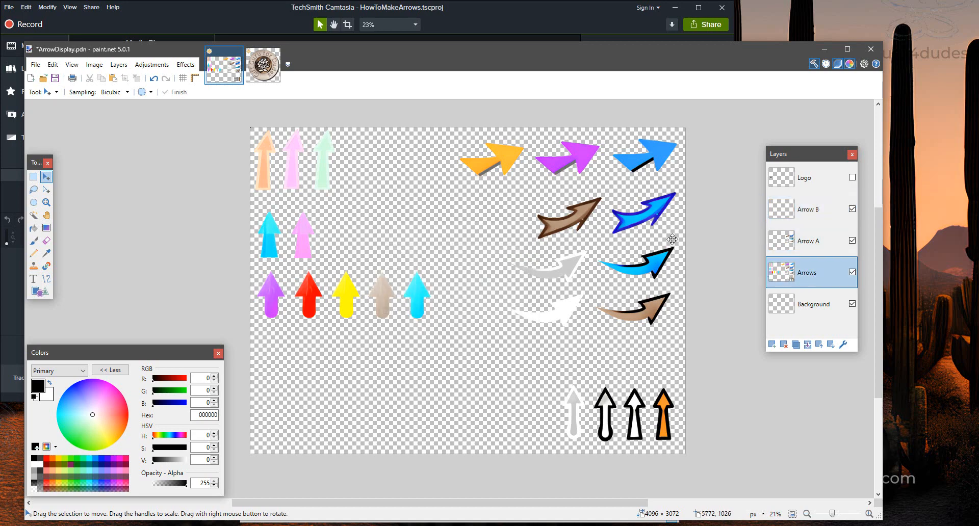
click(36, 179)
drag(461, 189, 688, 127)
click(383, 207)
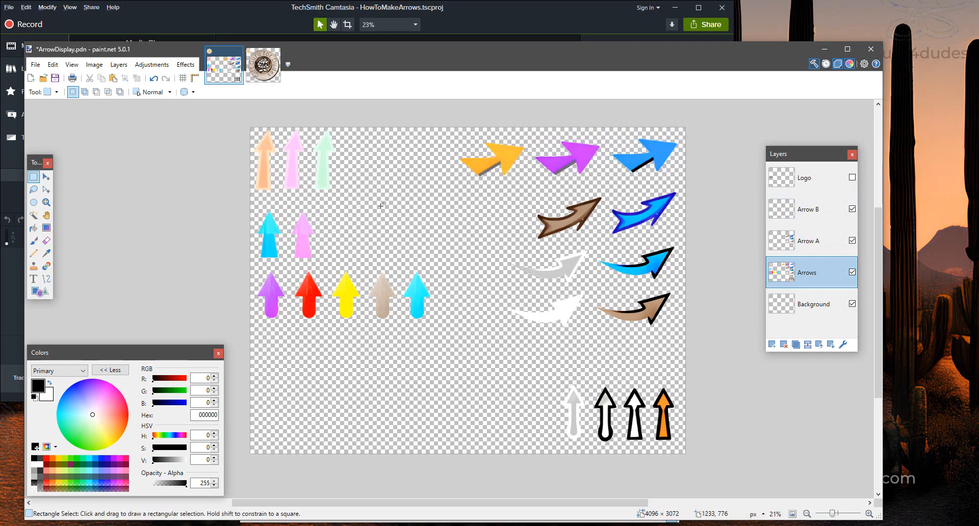
drag(448, 199, 687, 127)
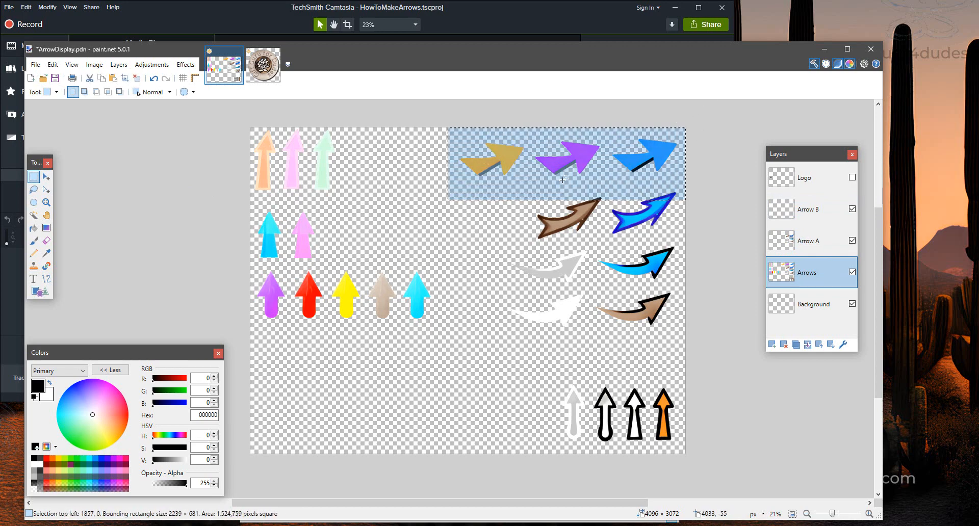
click(826, 210)
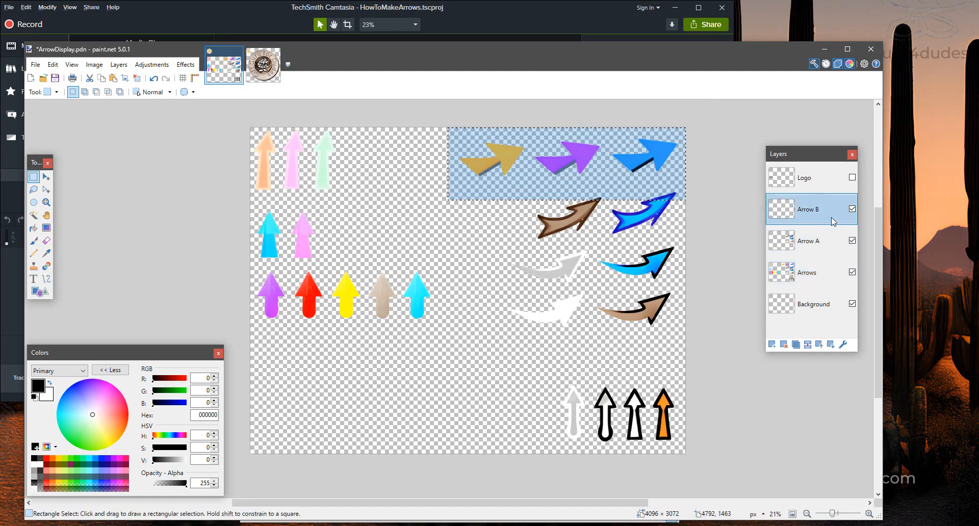
key(m)
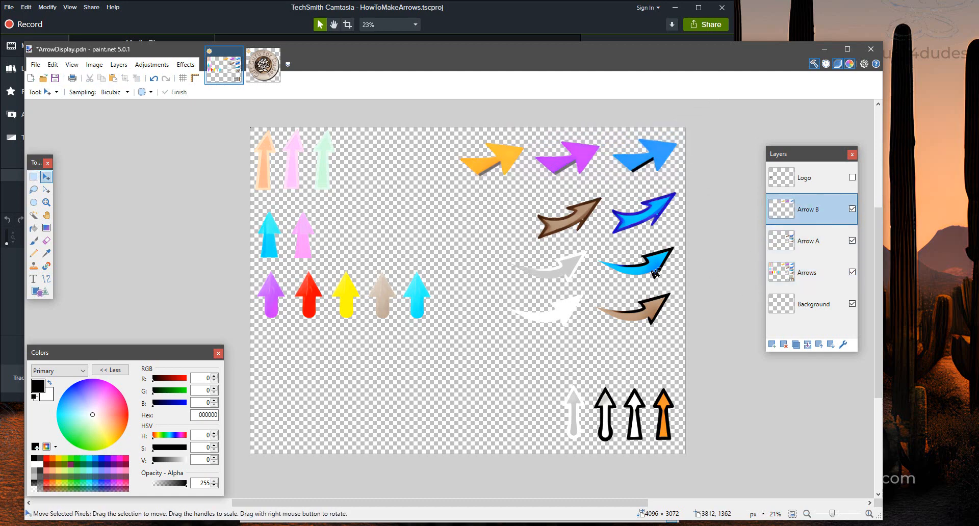
- Add a new layer named Arrow C above Arrow B and move the Arrows layer directly beneath it
click(117, 65)
click(123, 79)
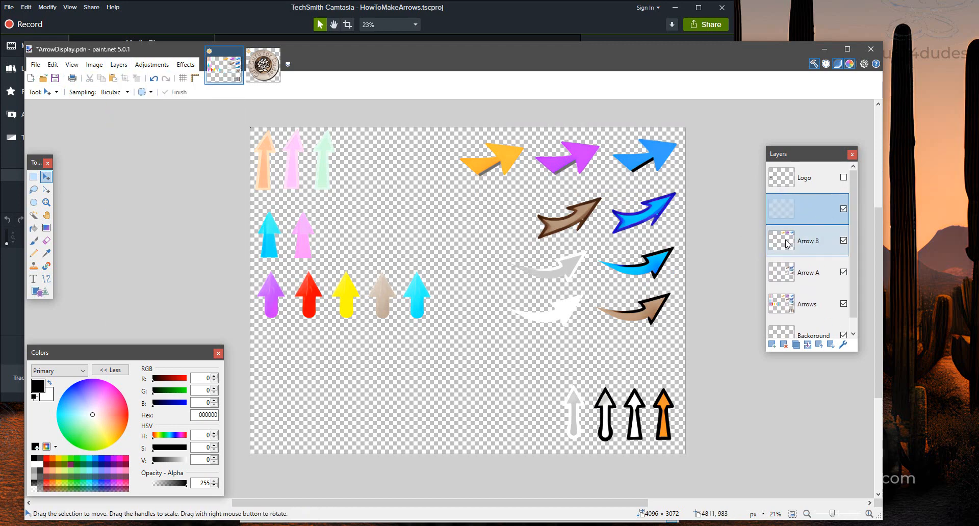
double_click(789, 217)
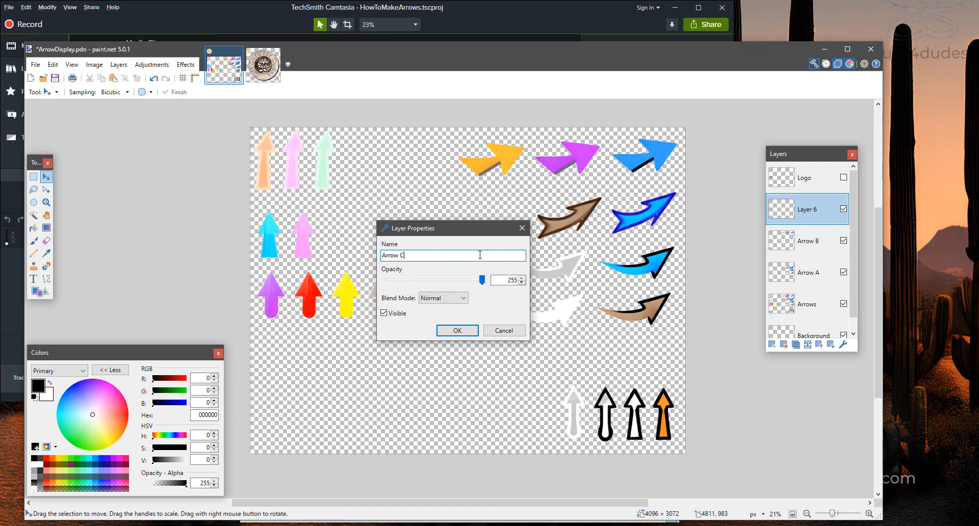
key(Return)
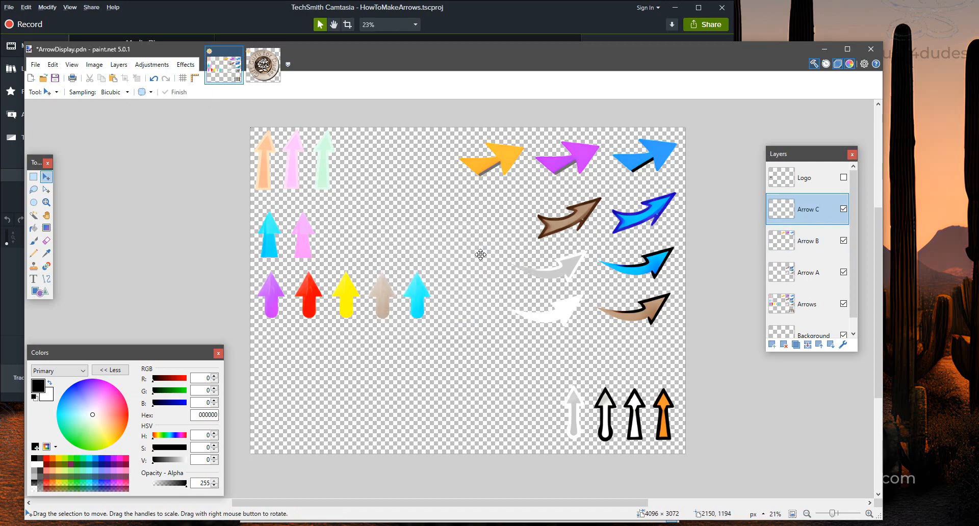
drag(779, 316, 793, 227)
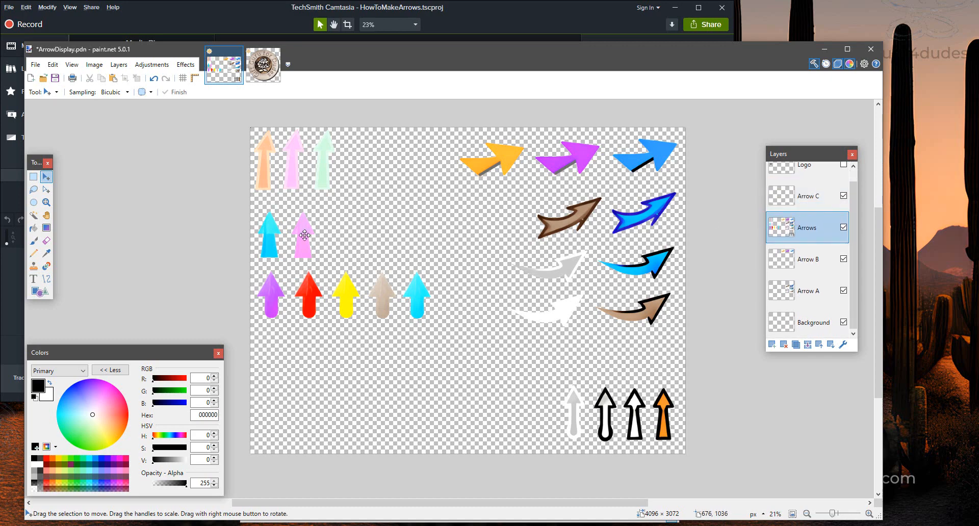
- Copy the four upright white, outlined and orange arrows from the Arrows layer to the same place on Arrow C, and deselect them
click(36, 176)
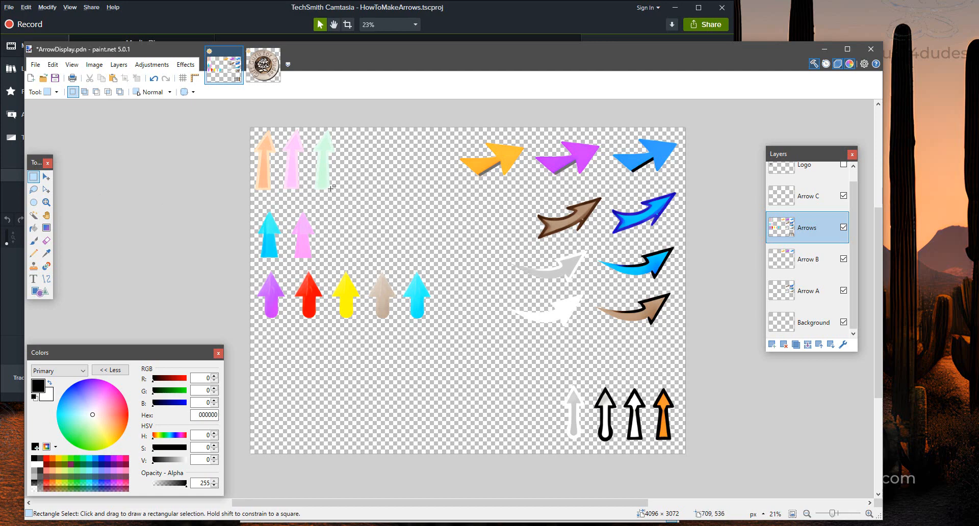
drag(555, 380, 711, 460)
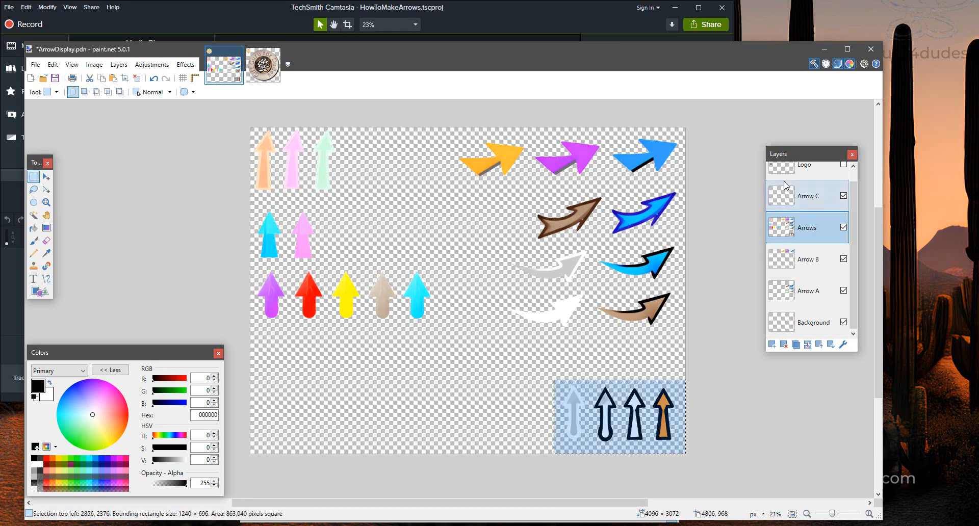
click(788, 198)
key(m)
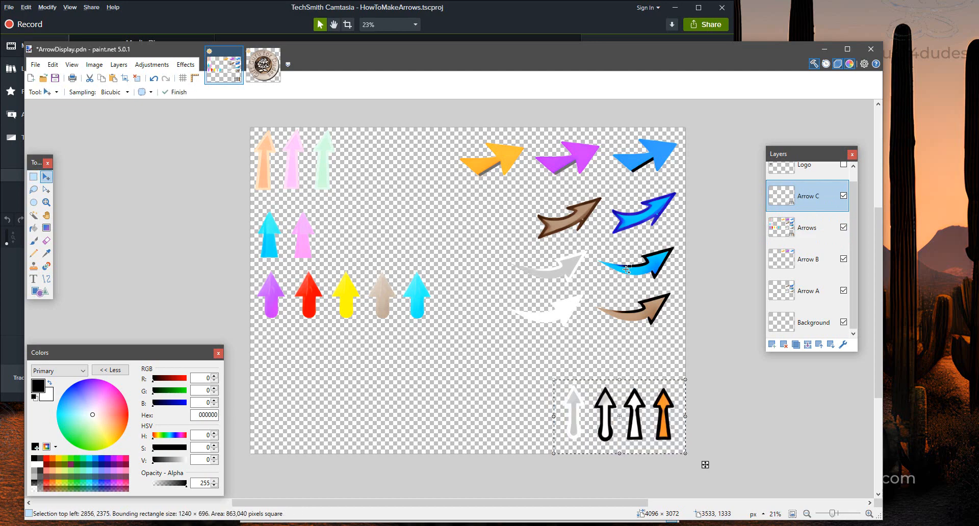
key(ctrl+d)
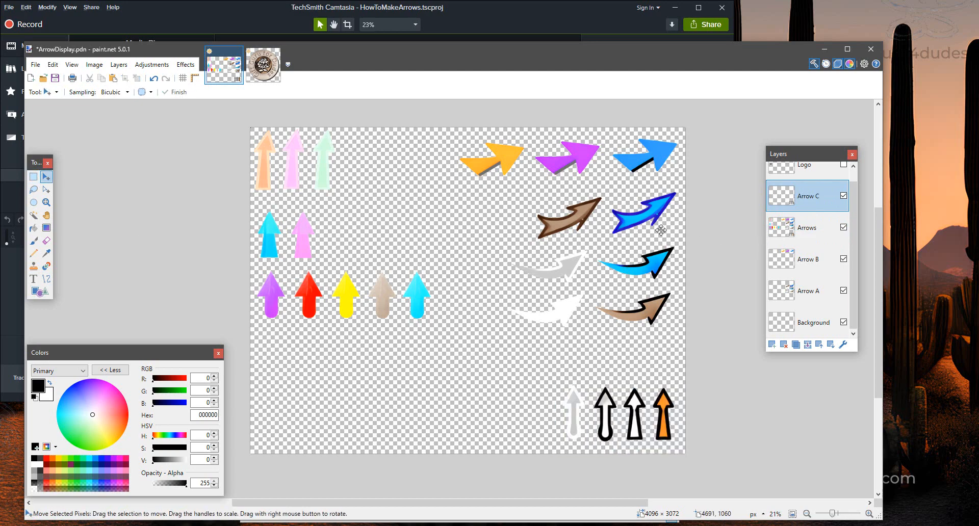
- Add a new layer named Arrow D directly above the Arrow C layer
click(119, 65)
click(134, 78)
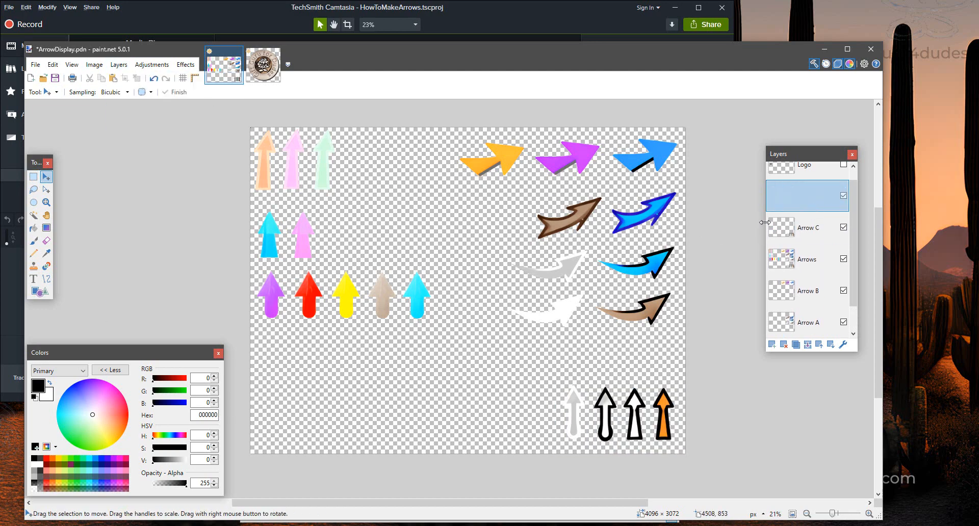
double_click(805, 201)
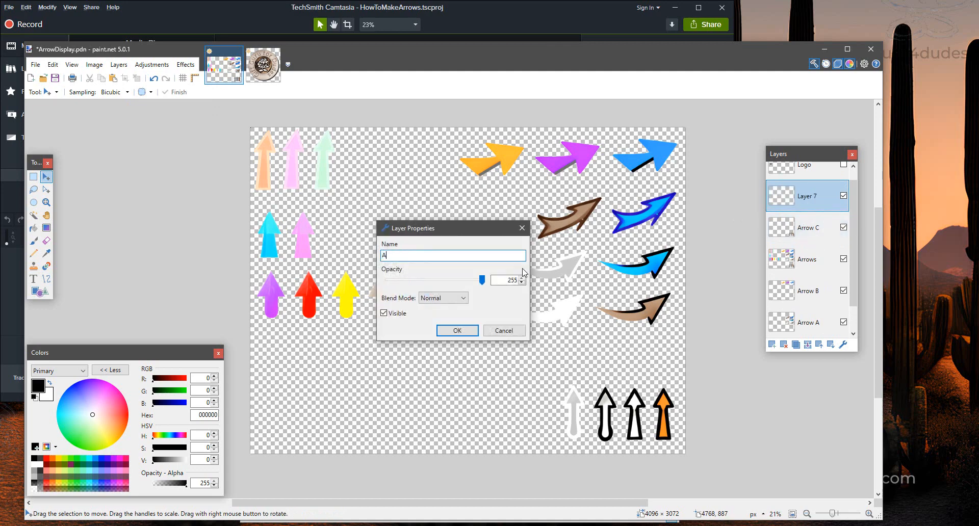
text(Arrow D)
key(Return)
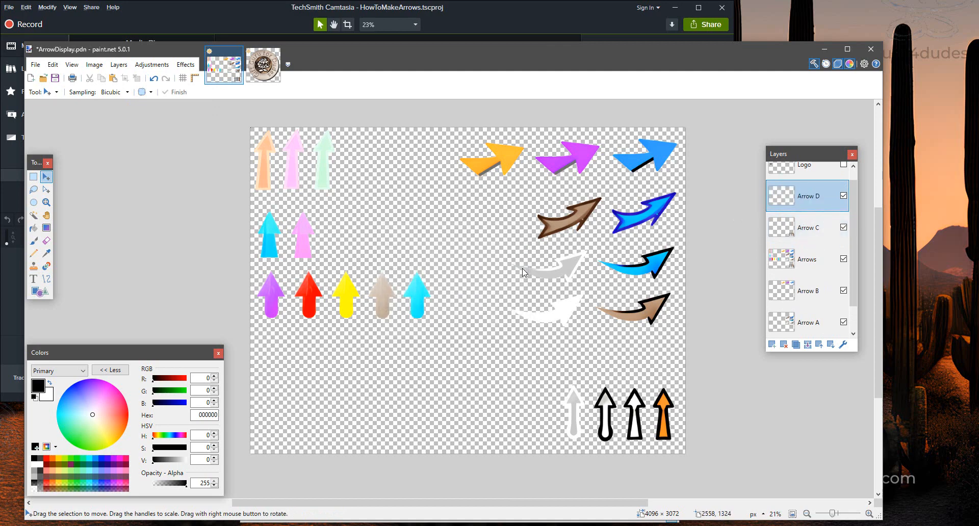
- Copy the row of five glossy arrows from the Arrows layer to the same place on the Arrow D layer
click(783, 271)
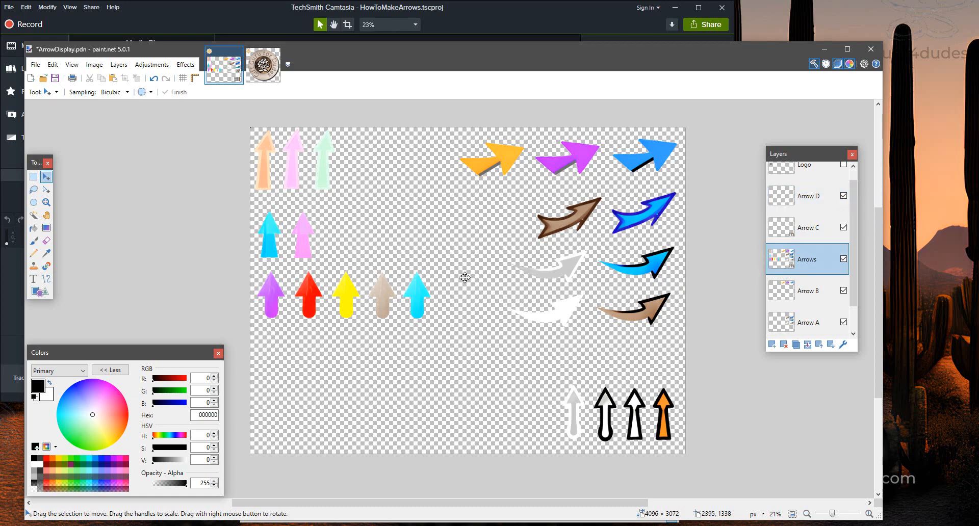
click(36, 177)
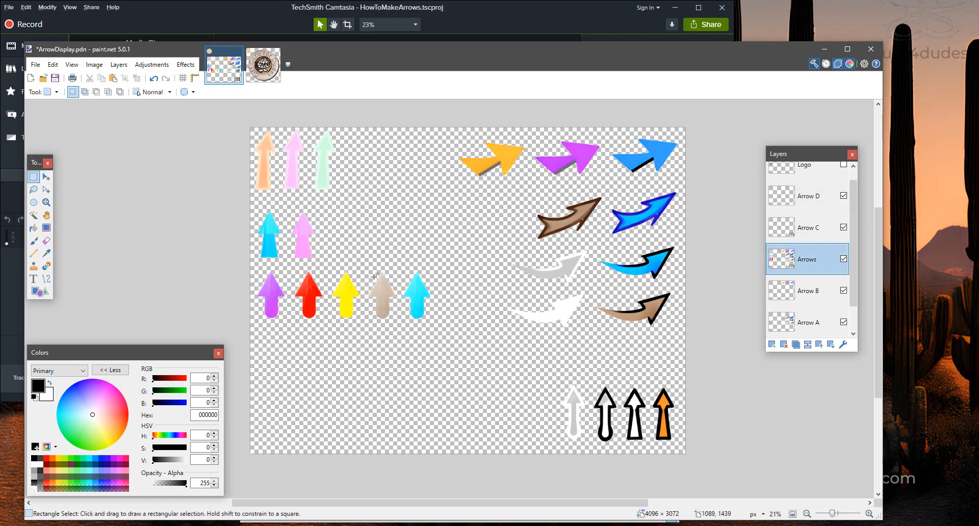
drag(438, 331, 250, 263)
key(ctrl+c)
click(805, 196)
key(ctrl+v)
- Add a new layer named Arrow E directly above the Arrow D layer
click(119, 64)
click(141, 75)
key(F4)
text(Arrow E)
key(Return)
- Copy the three tall pastel arrows from the Arrows layer to the same place on the Arrow E layer
click(806, 291)
key(s)
drag(346, 199, 157, 128)
key(ctrl+c)
click(801, 202)
key(ctrl+v)
- Add a new layer named Arrow F directly above the Arrow E layer
key(ctrl+shift+n)
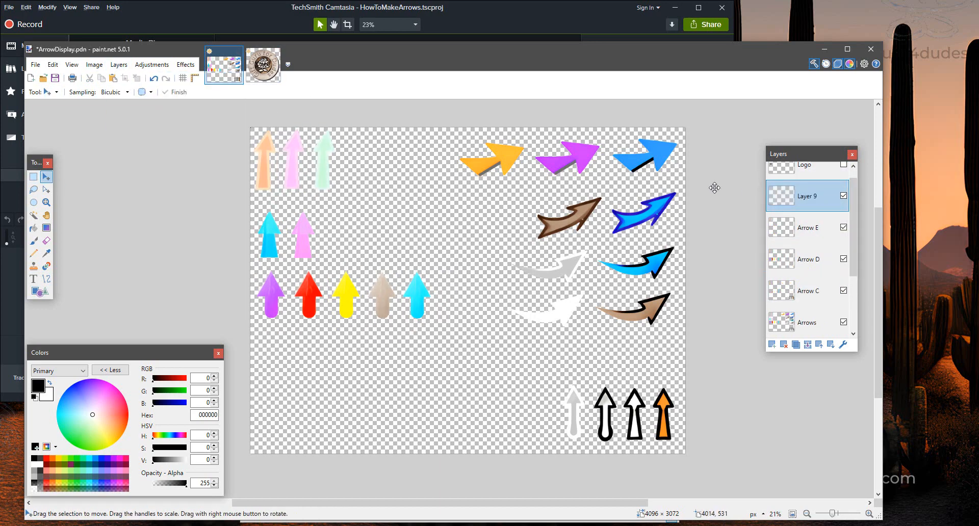
key(F4)
text(Arrow F)
key(Return)
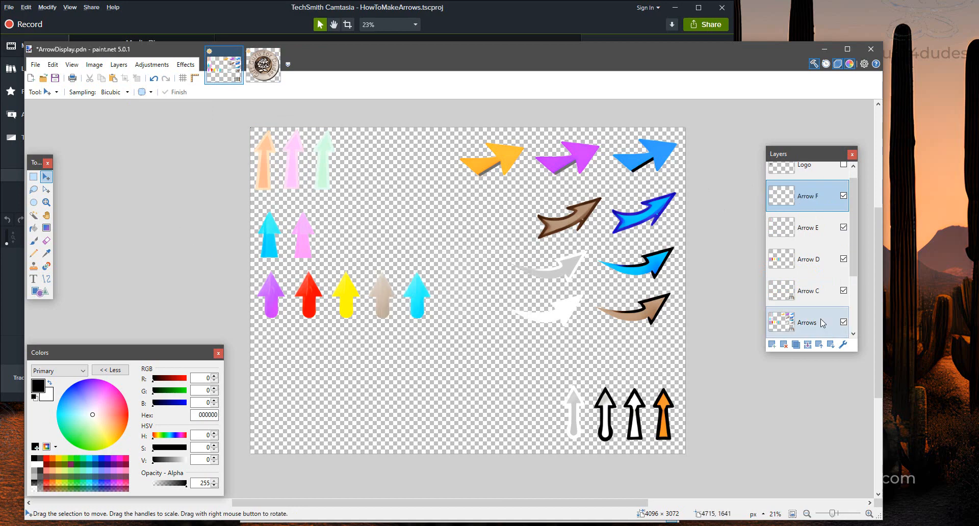
- Copy the pair of cyan and pink arrows from the Arrows layer to the same place on the Arrow F layer
click(806, 322)
key(s)
drag(321, 205, 250, 265)
key(ctrl+c)
click(806, 196)
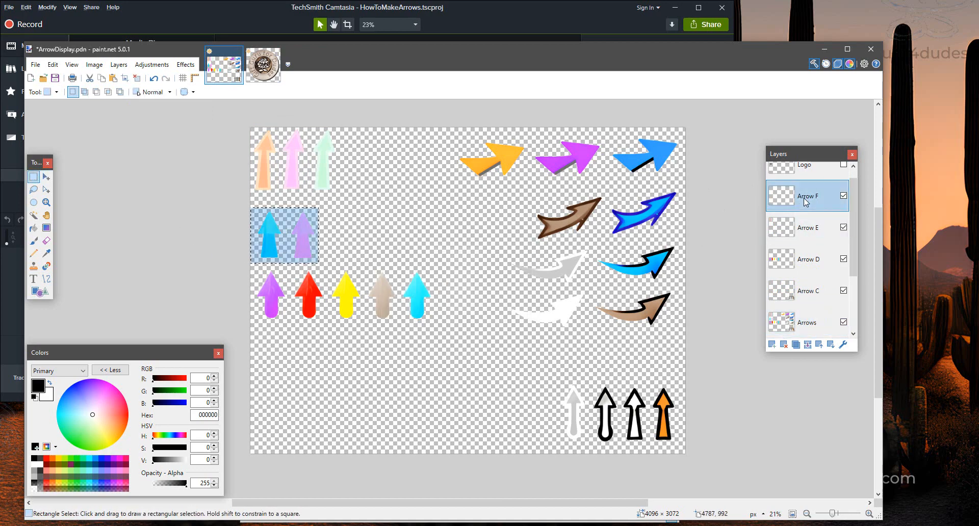
key(ctrl+v)
- Hide the Arrows layer and move it down to directly above the Background layer
click(844, 323)
scroll(853, 278, down, 3)
drag(806, 233, 806, 291)
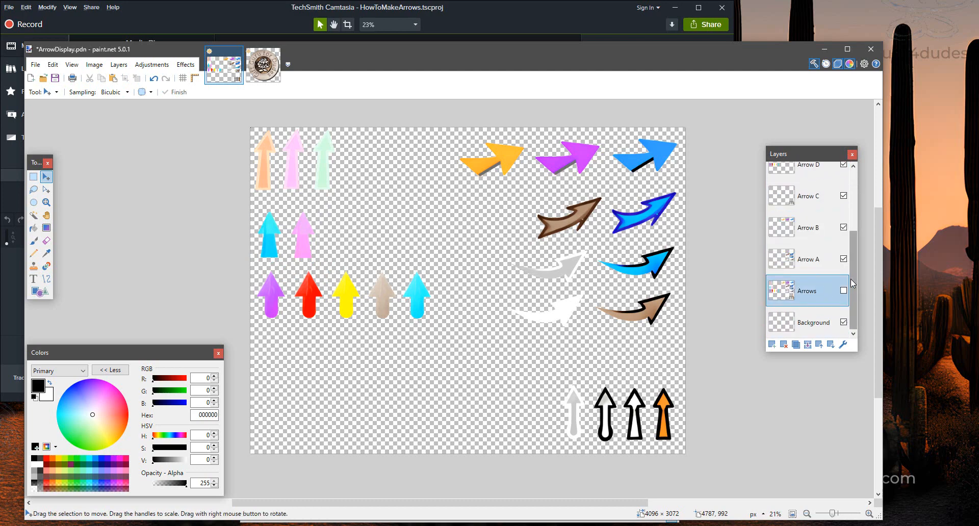
- Fill the Background layer with white and save ArrowDisplay.pdn
click(810, 323)
key(f)
right_click(350, 358)
key(alt+f)
key(s)
scroll(854, 234, up, 3)
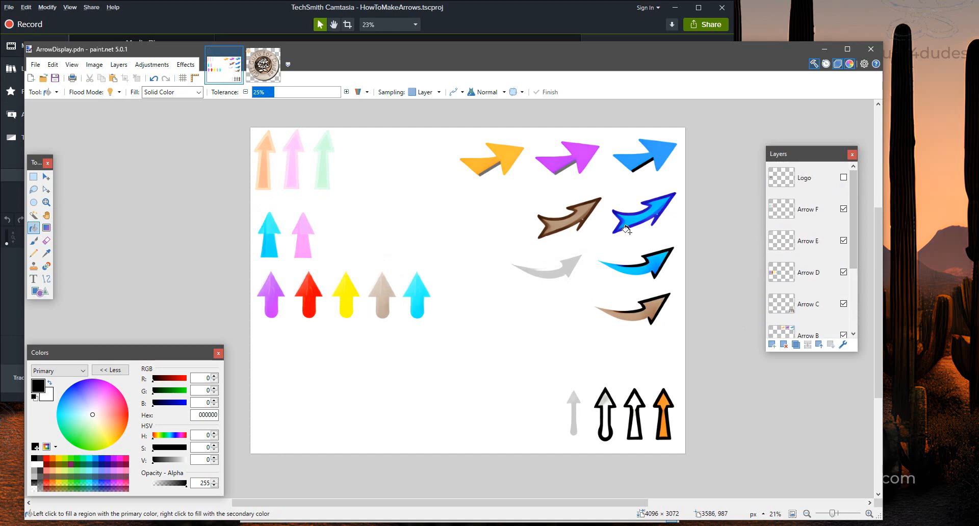
- Keep the Logo layer hidden, hide Arrow F and Arrow E, and move the five glossy arrows on Arrow D up near the canvas's top edge
click(844, 177)
key(m)
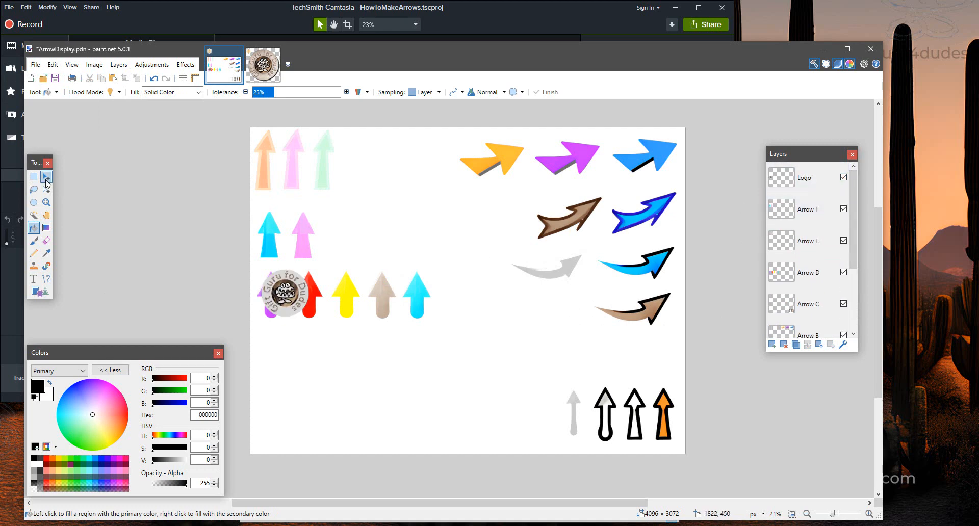
scroll(811, 234, up, 3)
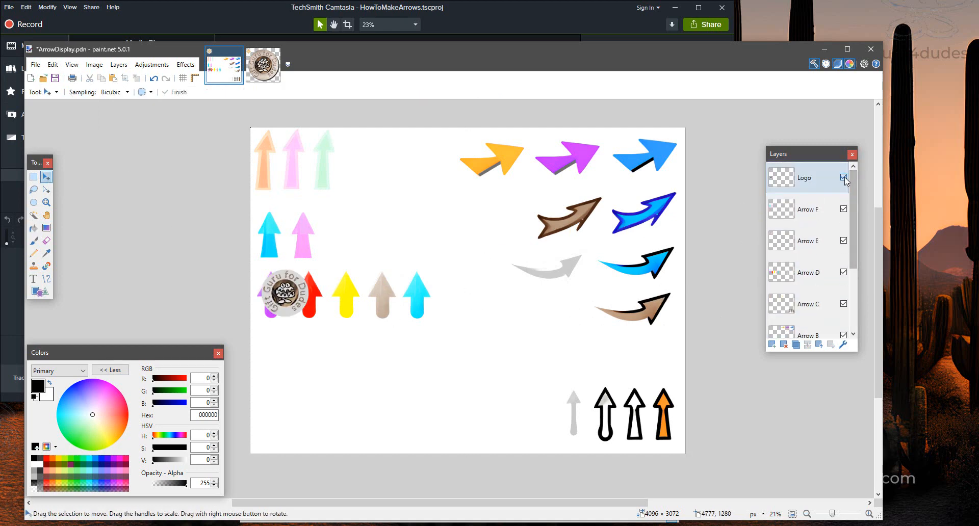
click(844, 177)
click(826, 215)
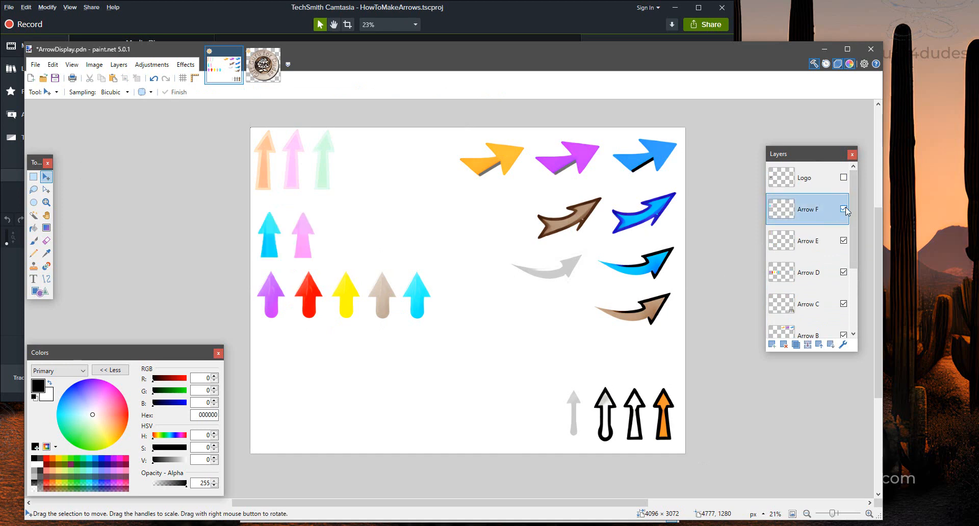
click(843, 209)
click(844, 241)
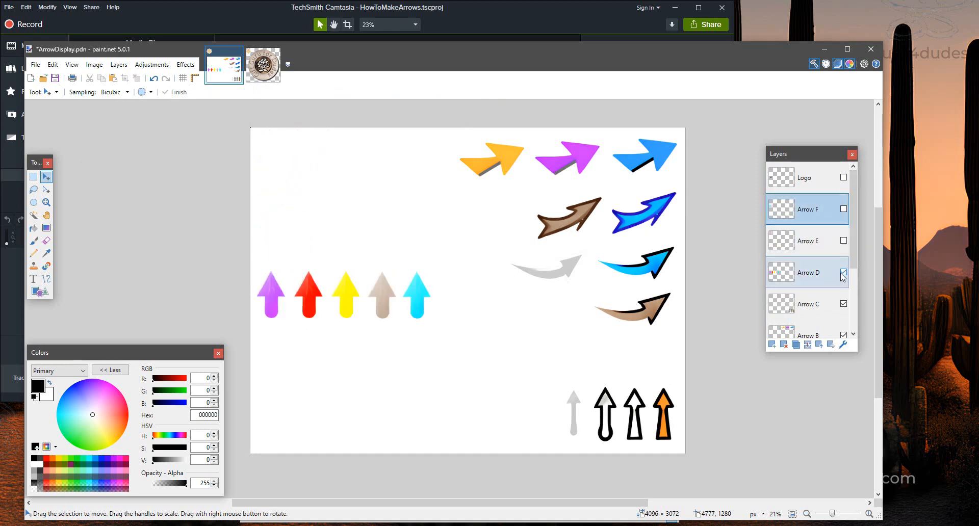
click(811, 272)
drag(401, 284, 400, 145)
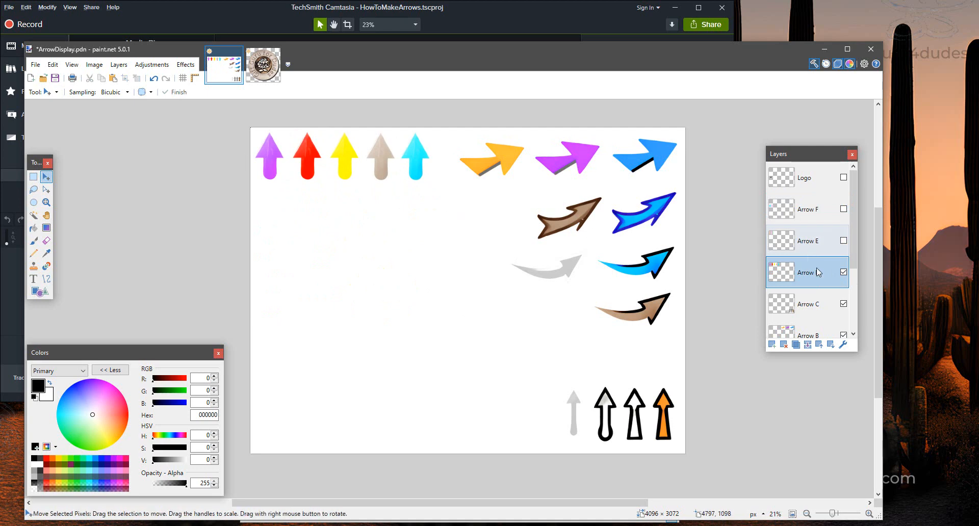
- Show Arrow E and Arrow F, moving the pastel arrows just below the glossy row and the cyan and pink pair to the canvas's lower-left area
click(840, 248)
click(844, 241)
drag(286, 167, 286, 227)
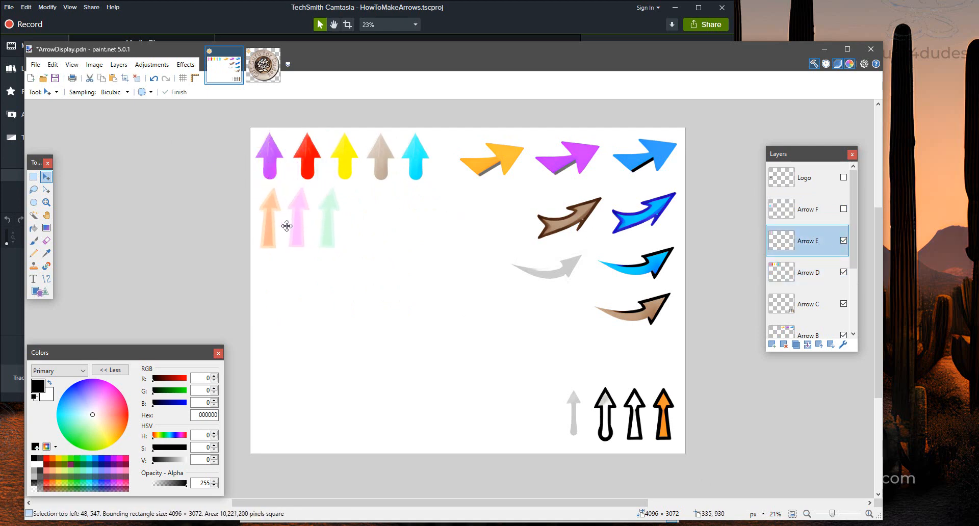
click(843, 209)
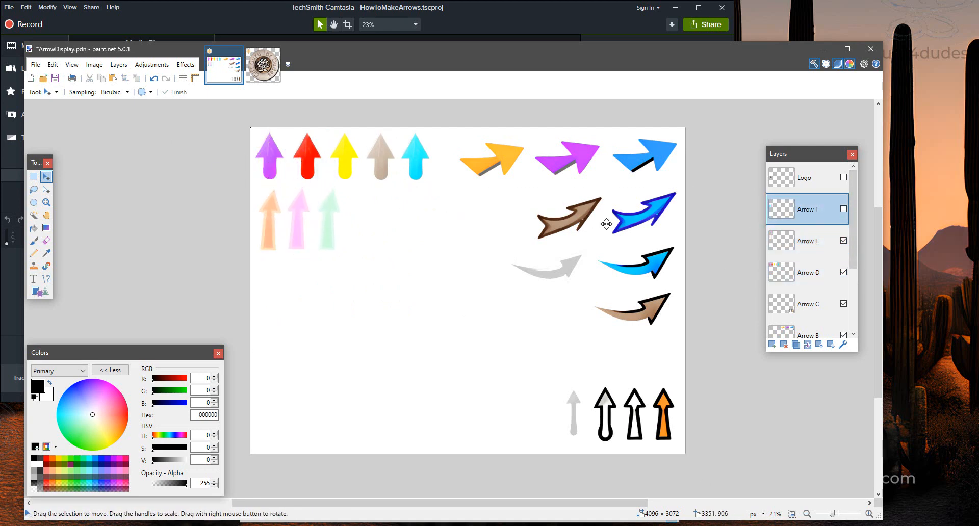
drag(491, 231, 508, 385)
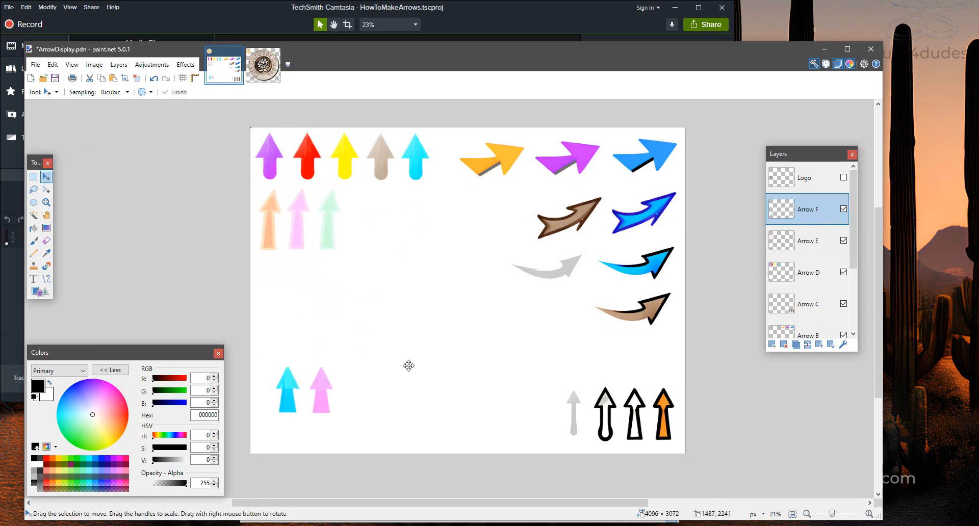
- Move the outlined arrows on Arrow C beside the pastel row and Arrow F's cyan and pink pair to the end of the glossy row
click(826, 305)
drag(619, 418, 408, 223)
key(ctrl+d)
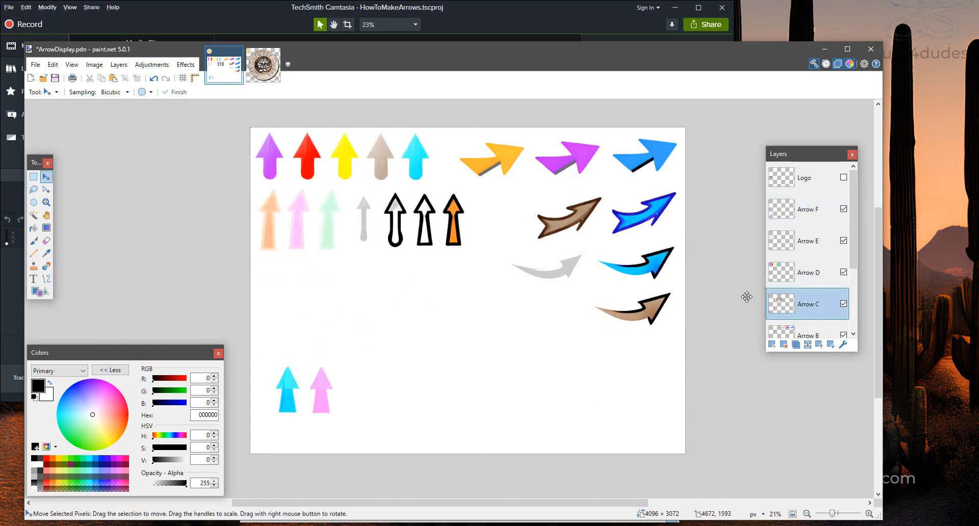
click(809, 209)
drag(309, 398, 477, 164)
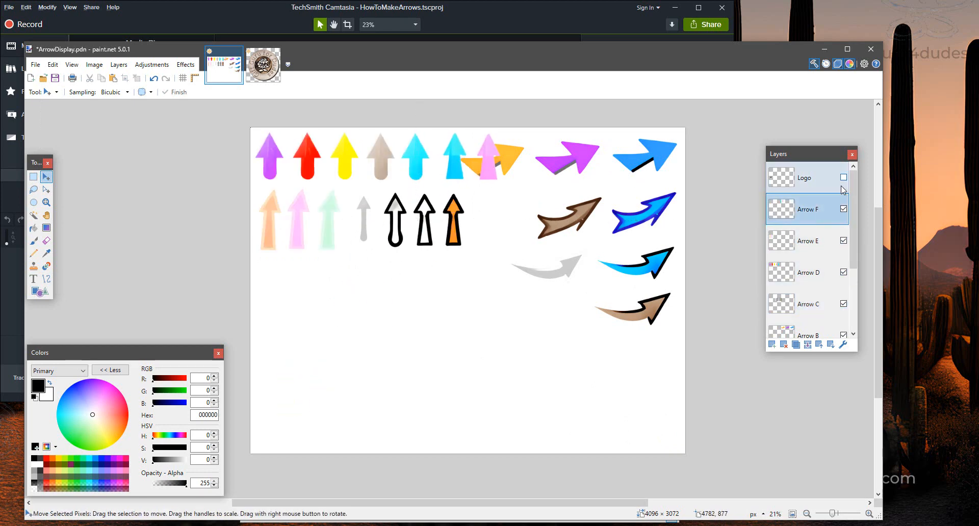
scroll(835, 204, down, 3)
click(844, 259)
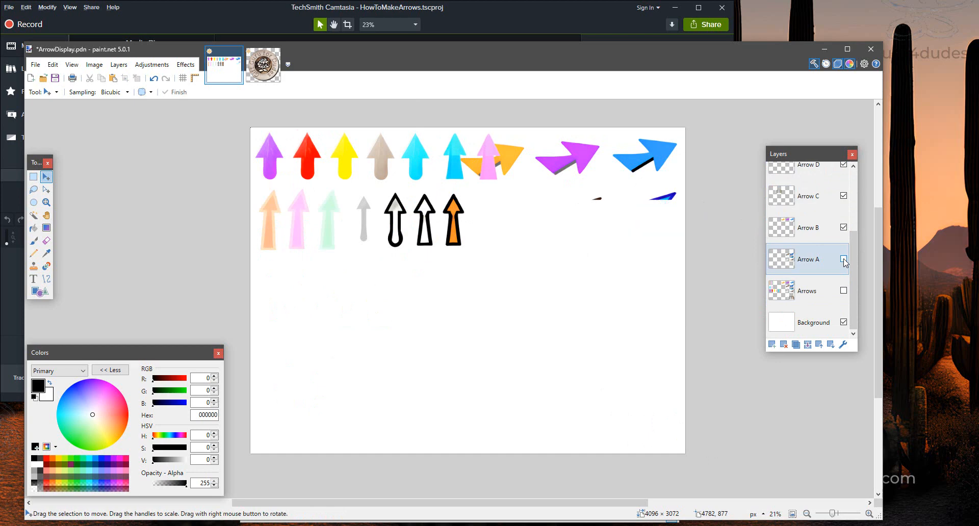
click(844, 260)
key(m)
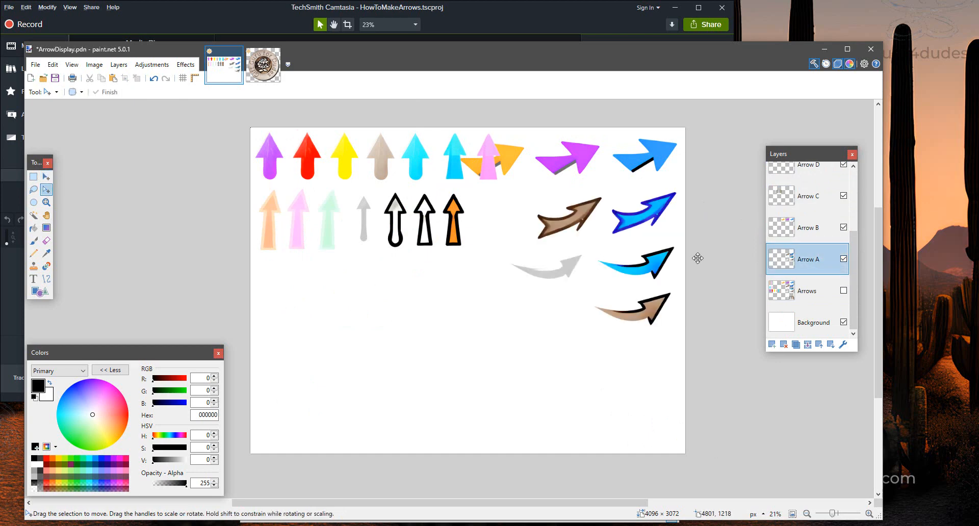
key(ctrl+a)
drag(620, 252, 617, 286)
key(ctrl+z)
key(ctrl+d)
click(844, 259)
click(843, 260)
scroll(843, 259, up, 3)
click(843, 272)
click(843, 272)
scroll(826, 255, down, 3)
click(811, 214)
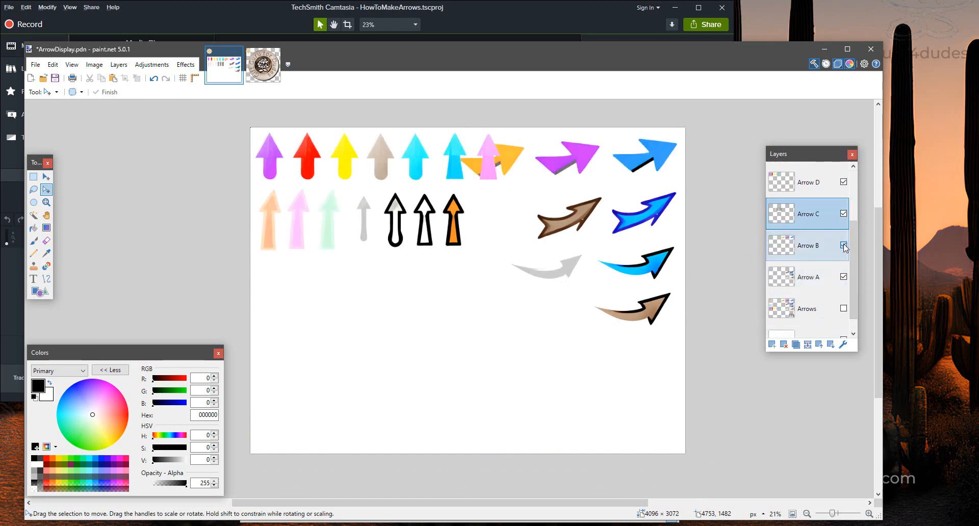
- Move the gold, purple and blue arrows on Arrow B into a row below the pastel arrows and clear the stray arrow tips
click(811, 245)
click(46, 176)
drag(601, 145, 437, 340)
key(ctrl+d)
click(33, 177)
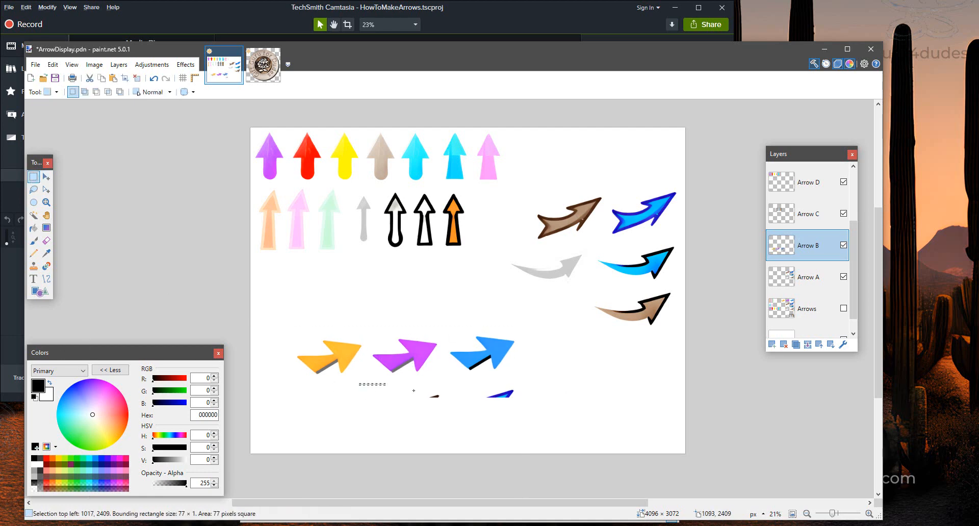
key(m)
drag(393, 355, 356, 279)
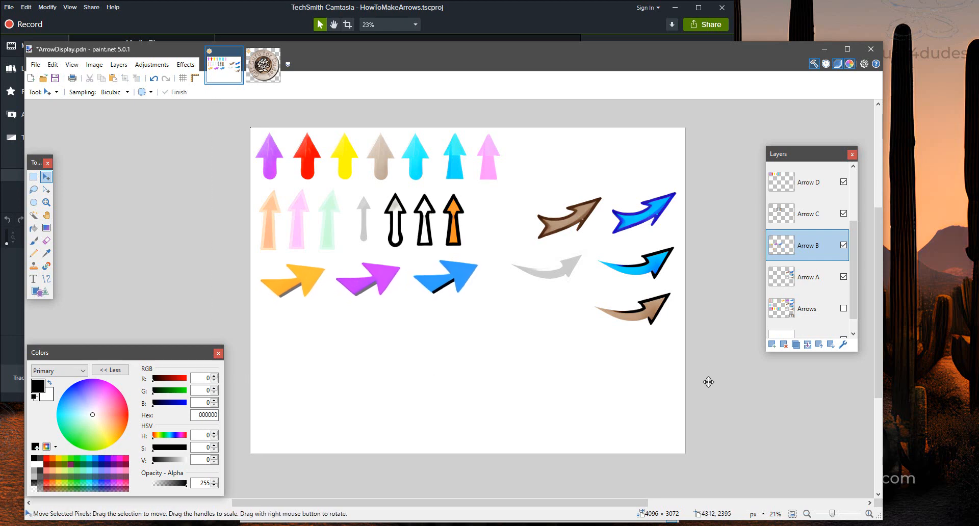
- Shift all the curved arrows on Arrow A slightly up and to the left
scroll(856, 266, down, 2)
click(844, 260)
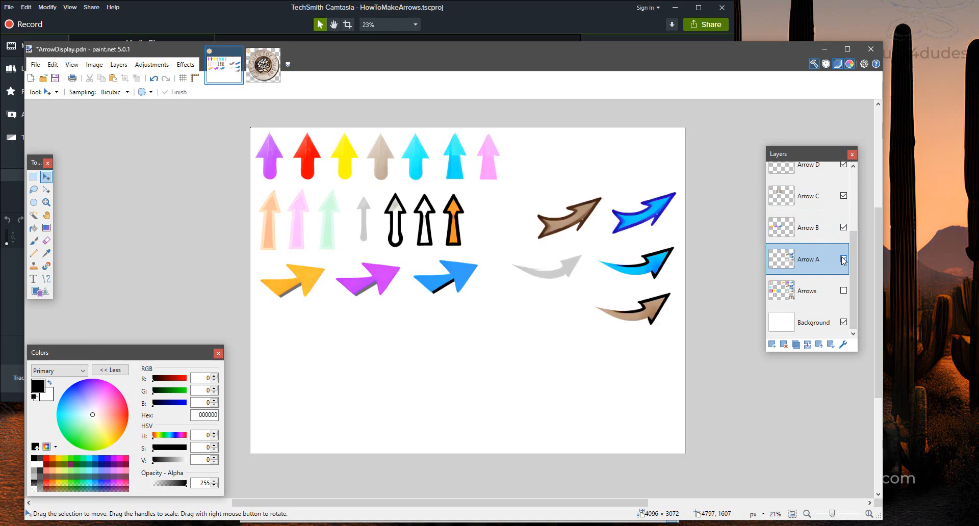
mouse_move(631, 274)
mouse_down()
mouse_move(606, 278)
mouse_move(617, 269)
mouse_up()
key(ctrl+d)
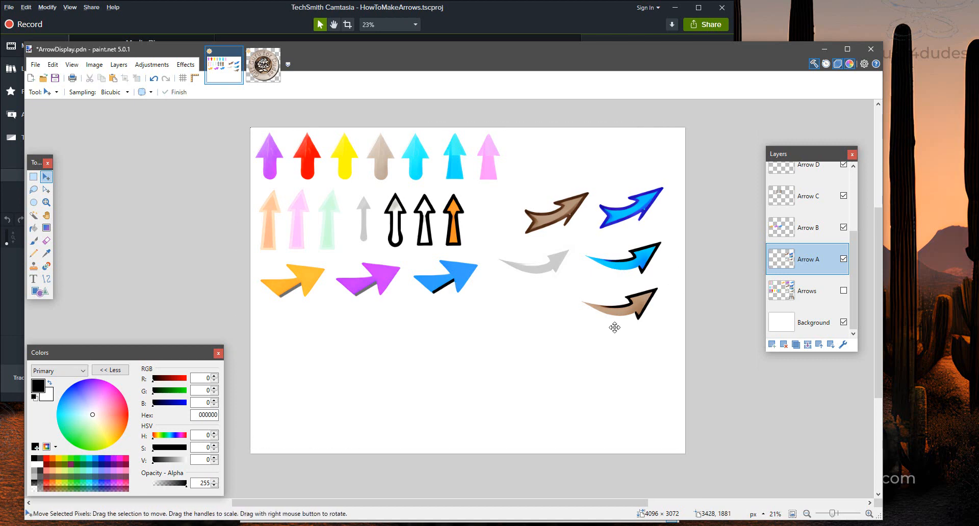
- Add a new layer directly above Arrow A and name it Arrow M
click(119, 64)
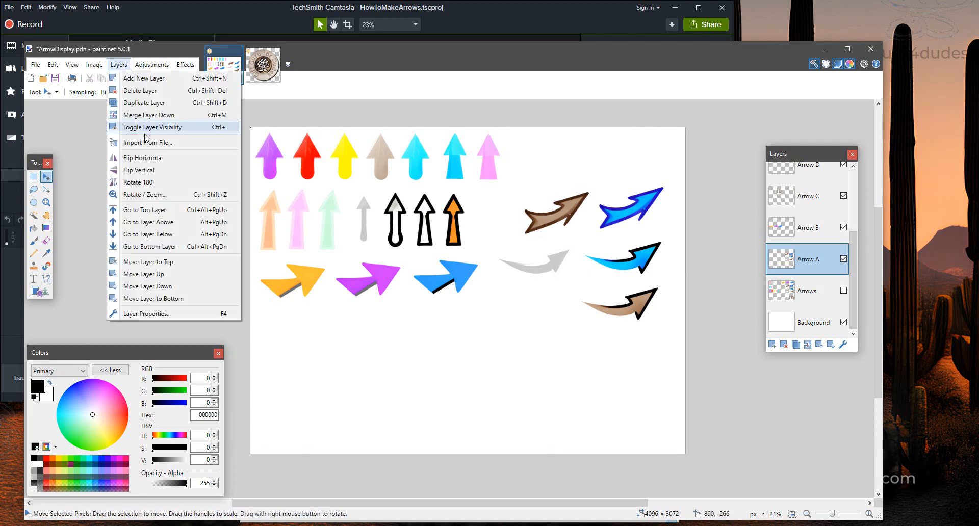
click(127, 76)
double_click(808, 261)
text(Arrow M)
key(Return)
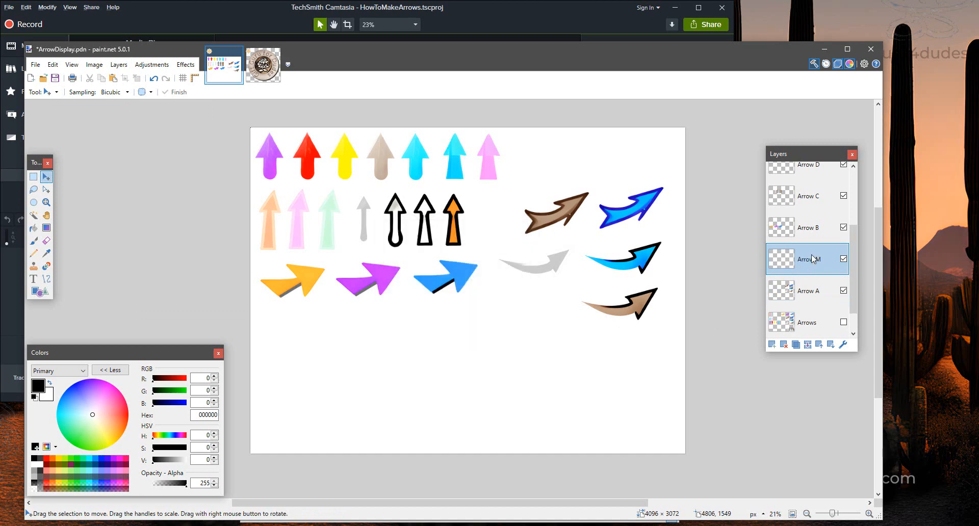
- Cut the swoosh arrows from the lower part of Arrow A and paste them onto the Arrow M layer
click(807, 291)
key(s)
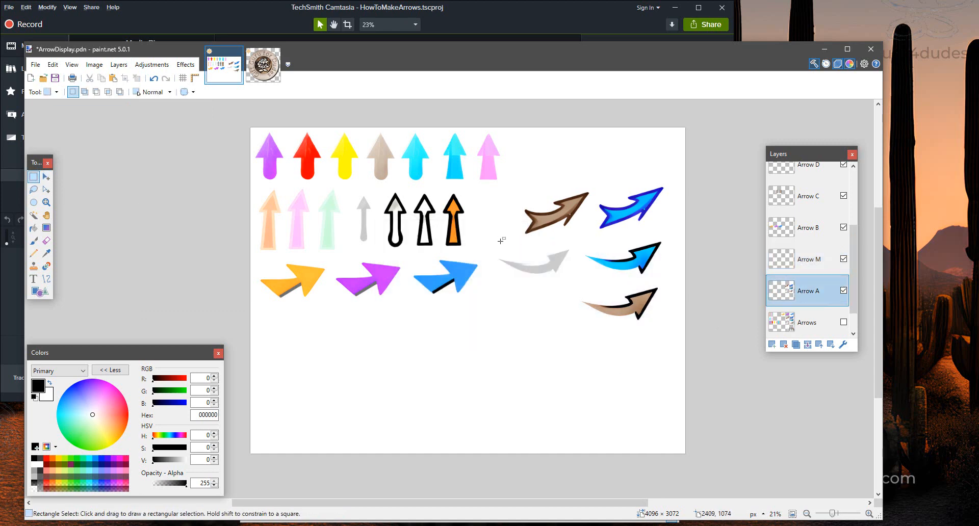
drag(496, 238, 683, 339)
key(ctrl+x)
click(819, 265)
key(ctrl+v)
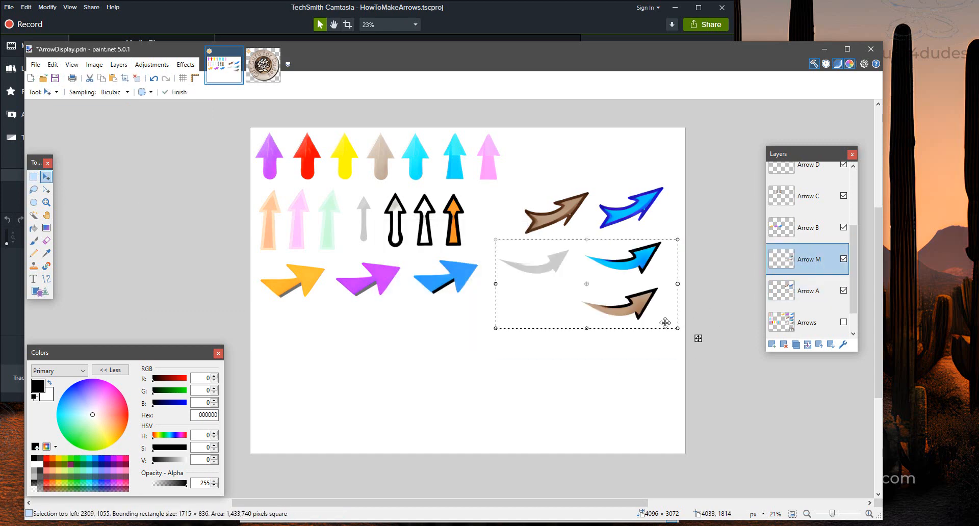
- Hide Arrow A, stack the grey, blue and tan swoosh arrows in a column after the glossy row, and show Arrow A again
click(844, 291)
drag(584, 281, 585, 283)
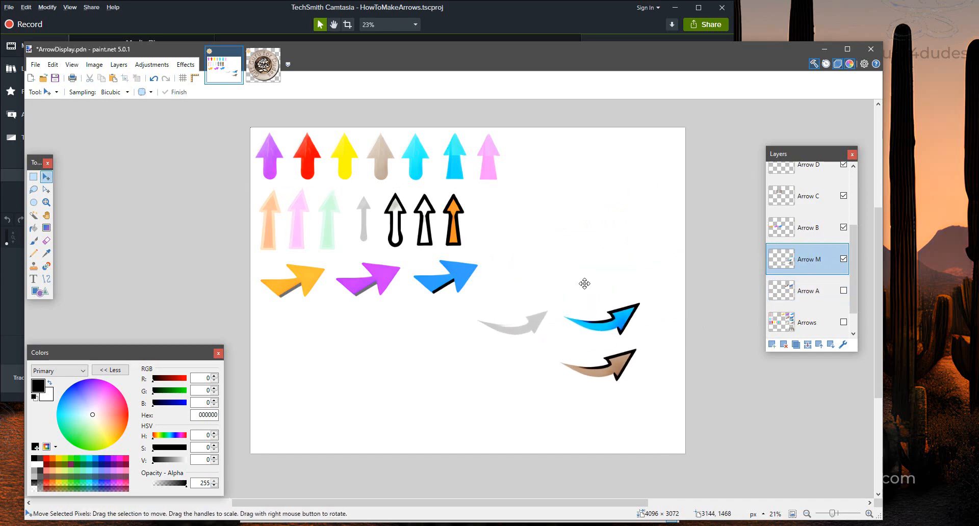
click(34, 177)
drag(466, 304, 558, 351)
key(m)
mouse_move(496, 321)
mouse_down()
mouse_move(522, 294)
mouse_move(582, 270)
mouse_up()
key(m)
drag(602, 316, 556, 189)
click(843, 290)
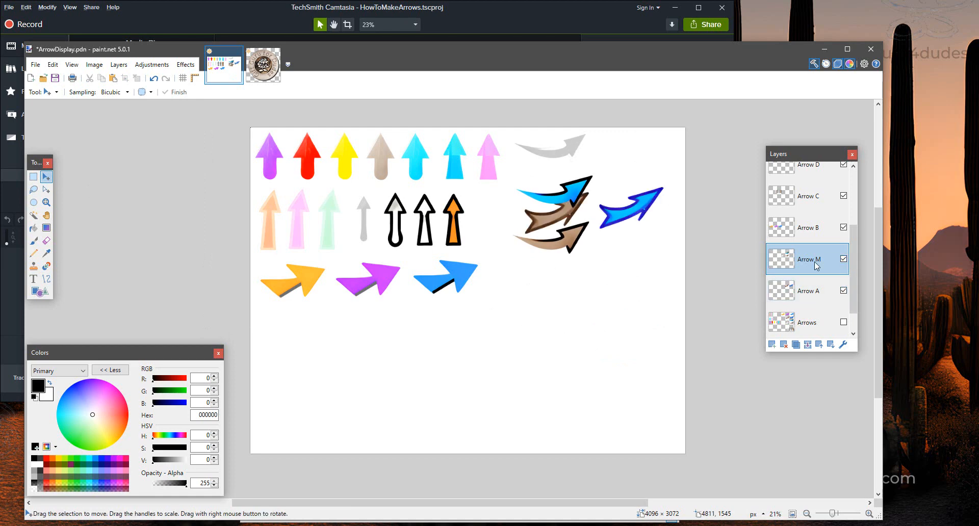
- Move the blue and brown arrows on Arrow A below the swoosh column, with the blue one above the brown one
click(809, 291)
key(ctrl+z)
key(s)
drag(500, 307, 568, 367)
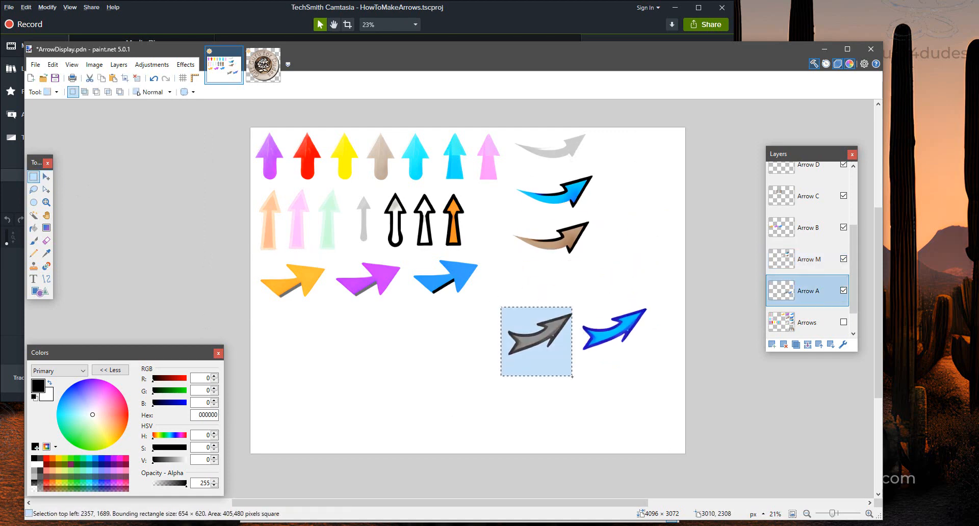
key(m)
drag(507, 329, 540, 319)
key(ctrl+a)
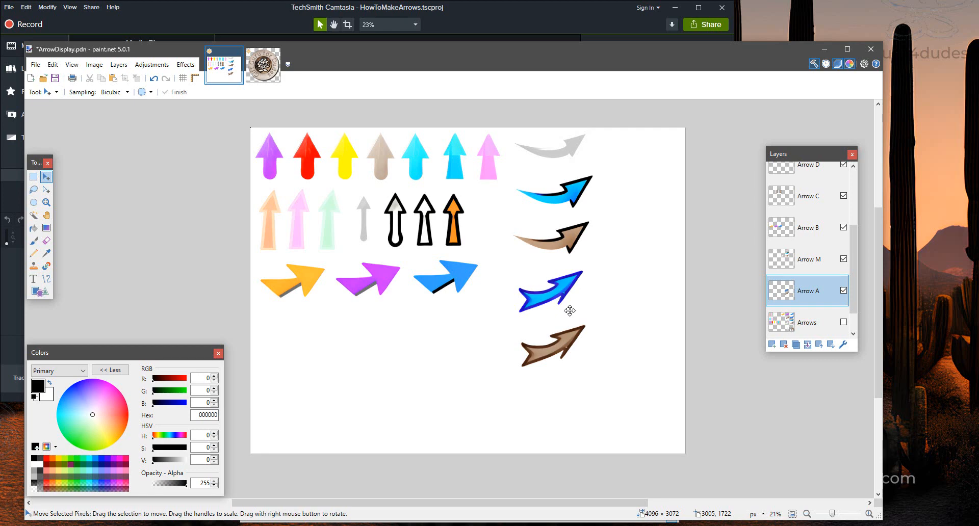
- Shift the three Arrow B arrows right and move the Arrow A pair to the canvas's left side below the pastel arrows
click(808, 228)
drag(372, 272, 477, 281)
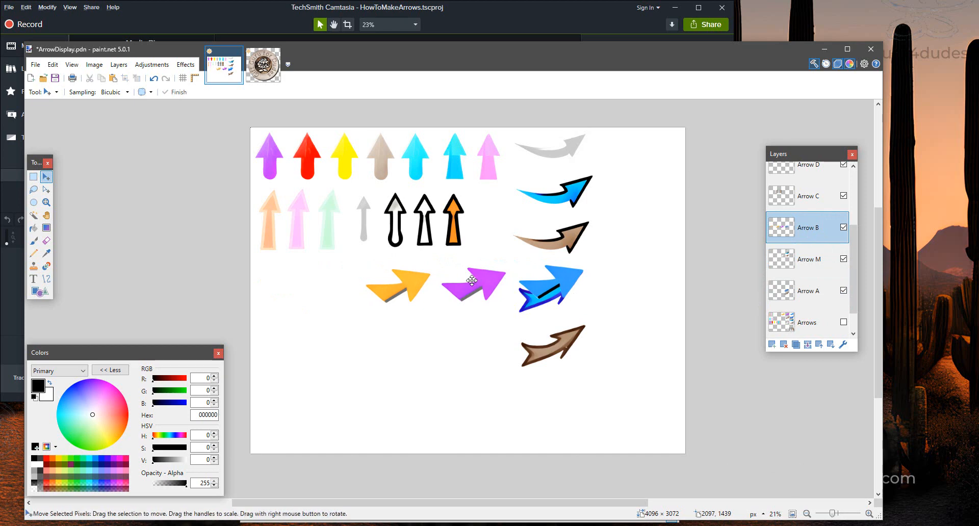
click(815, 291)
drag(628, 326, 339, 328)
- Shift the outlined arrows on Arrow C right, away from the pastel arrows
key(alt+Page_Up)
key(alt+Page_Up)
key(alt+Page_Up)
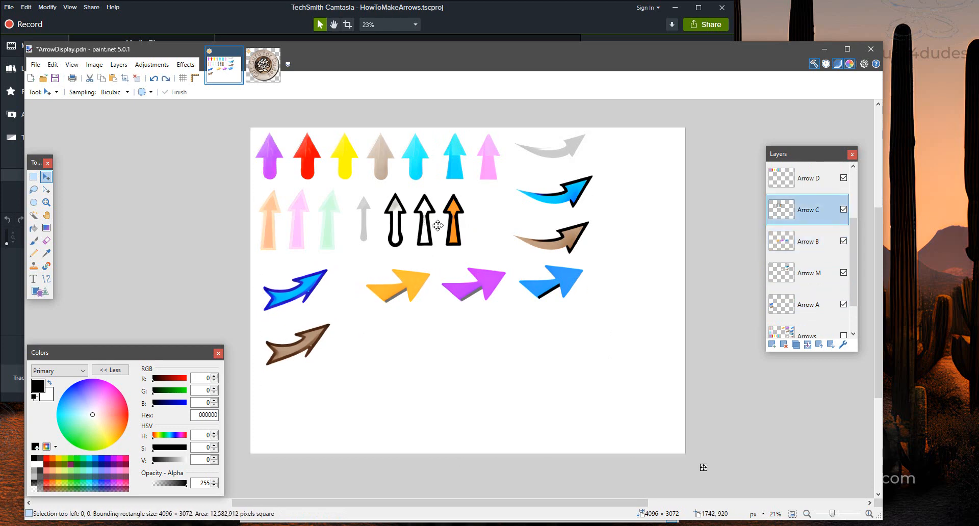
drag(435, 226, 474, 225)
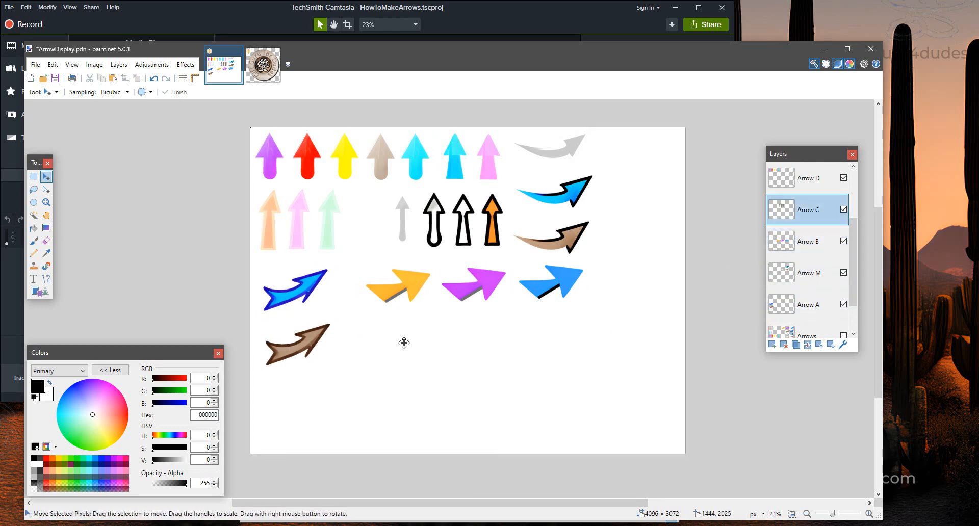
- Move the brown arrow on Arrow A up beside the blue arrow in the third row
key(alt+Page_Down)
key(alt+Page_Down)
key(alt+Page_Down)
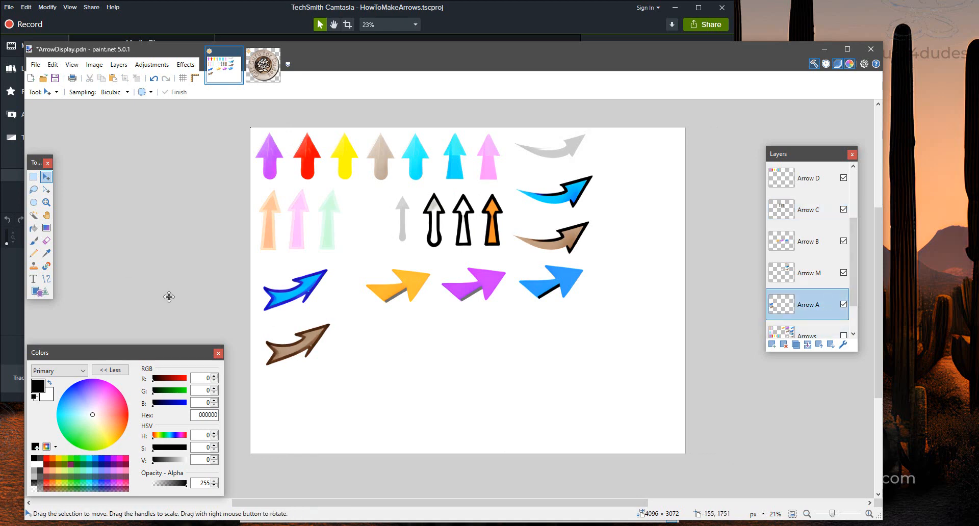
key(s)
drag(337, 380, 339, 282)
click(45, 179)
- Shift the three wide arrows on Arrow B and the swoosh arrows on Arrow M farther right
key(alt+Page_Up)
key(alt+Page_Up)
key(ctrl+a)
drag(485, 292, 532, 293)
key(ctrl+d)
scroll(856, 213, up, 2)
scroll(856, 212, down, 3)
click(811, 227)
drag(579, 201, 625, 200)
- Move the outlined arrows on Arrow C left so they sit next to the pastel arrows
scroll(819, 235, down, 1)
scroll(819, 234, up, 3)
scroll(819, 235, down, 2)
click(808, 223)
drag(464, 221, 441, 220)
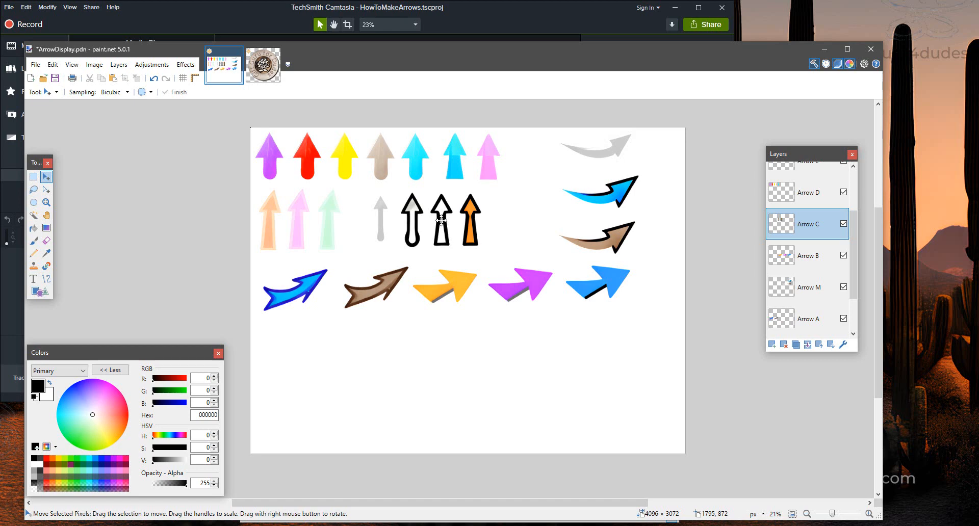
drag(441, 220, 425, 220)
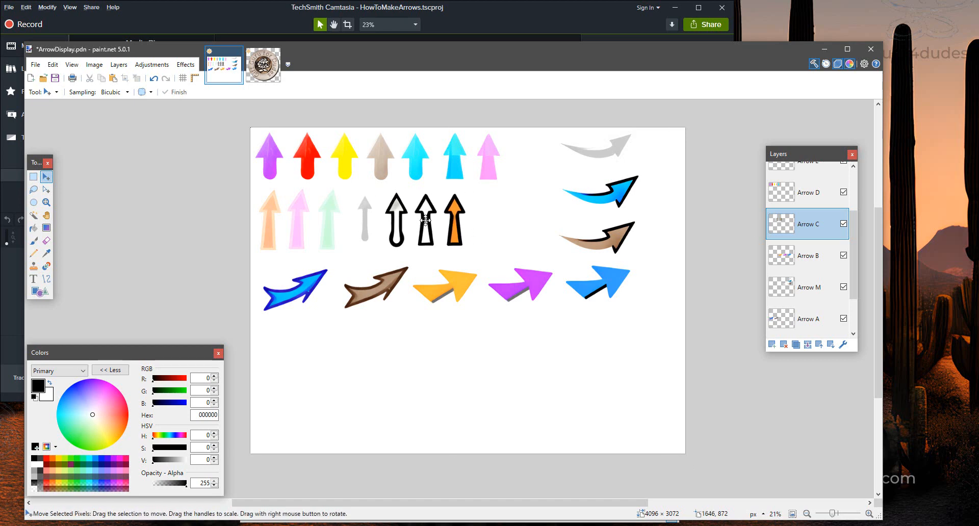
- Nudge the brown arrow on Arrow A slightly left, closer to the dark blue arrow
click(829, 289)
drag(853, 281, 853, 312)
click(821, 260)
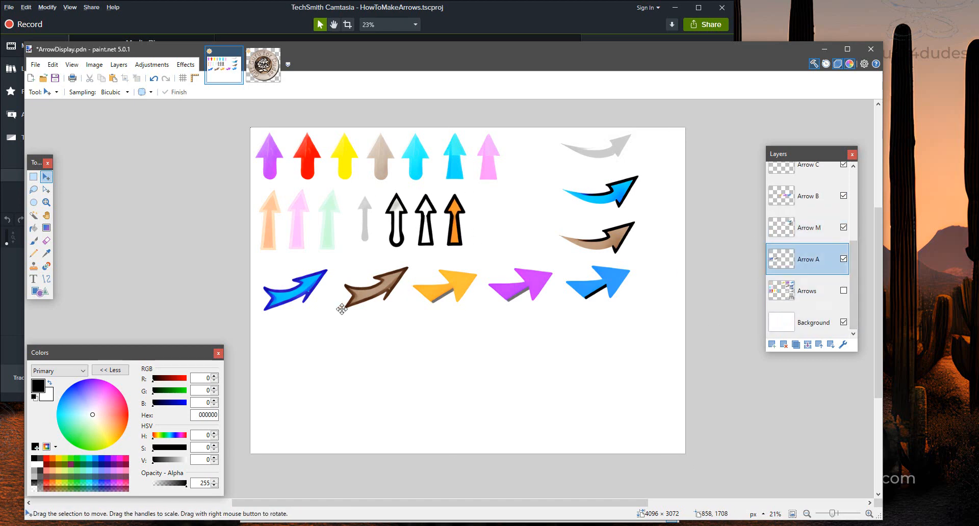
click(33, 177)
drag(335, 257, 413, 317)
key(m)
mouse_move(369, 293)
mouse_down()
mouse_move(492, 224)
mouse_move(492, 263)
mouse_move(366, 292)
mouse_up()
key(ctrl+d)
- Fill the Background layer with black to check the pale arrows
click(814, 322)
key(ctrl+z)
click(34, 228)
click(512, 375)
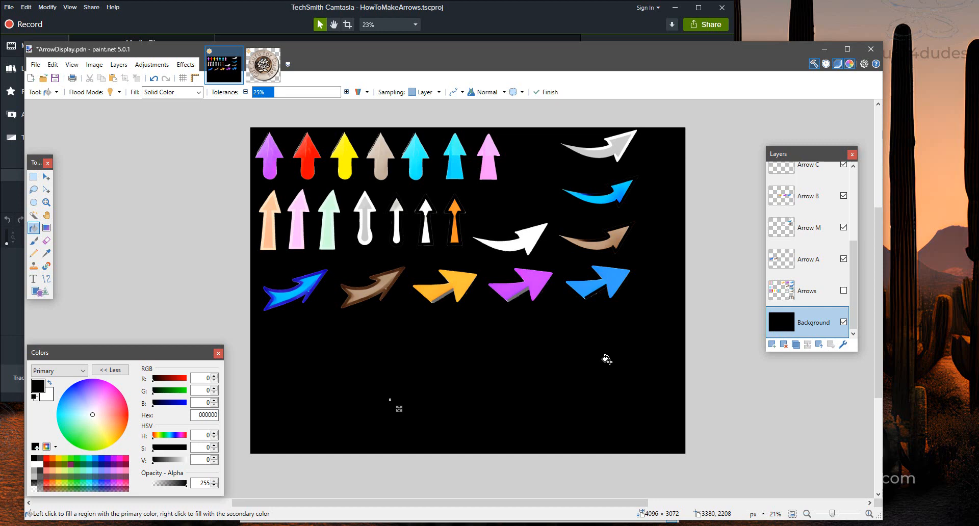
click(809, 259)
click(810, 227)
key(m)
drag(571, 243, 570, 255)
key(ctrl+z)
key(ctrl+d)
- Move the white swoosh arrow on Arrow M to the foot of the swoosh column, below the tan one
key(s)
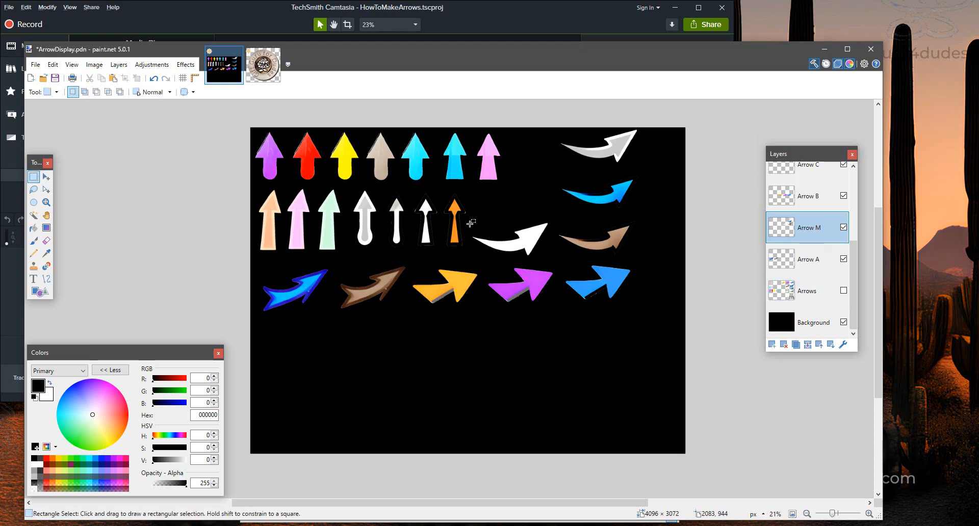
drag(468, 214, 553, 265)
click(469, 216)
mouse_move(468, 216)
mouse_down()
mouse_move(617, 299)
mouse_move(622, 289)
mouse_up()
click(46, 177)
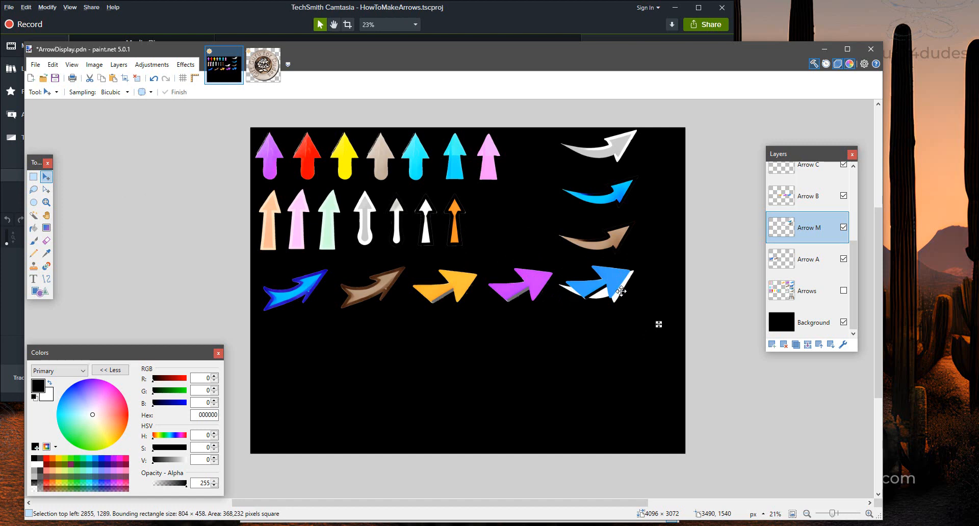
- Fill the Background layer with white again
click(812, 322)
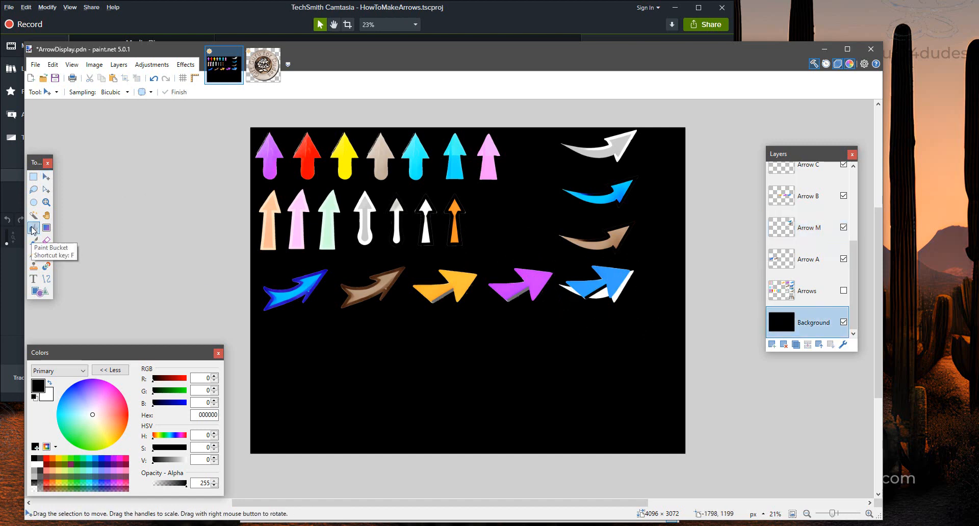
click(33, 227)
click(318, 380)
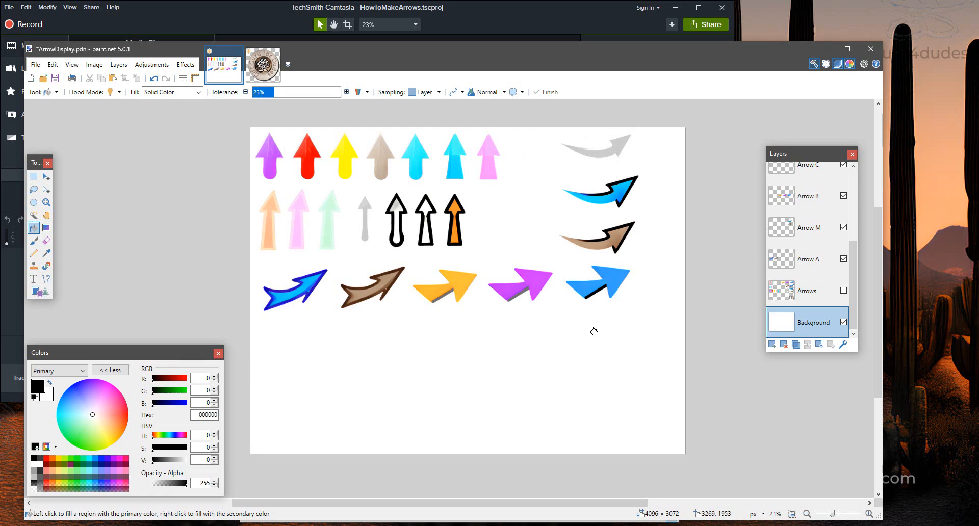
- Move the Arrow B arrows to the start of the third row and the Arrow A pair to the end of it
click(809, 197)
click(46, 177)
drag(514, 286, 562, 304)
click(808, 259)
drag(575, 227, 575, 277)
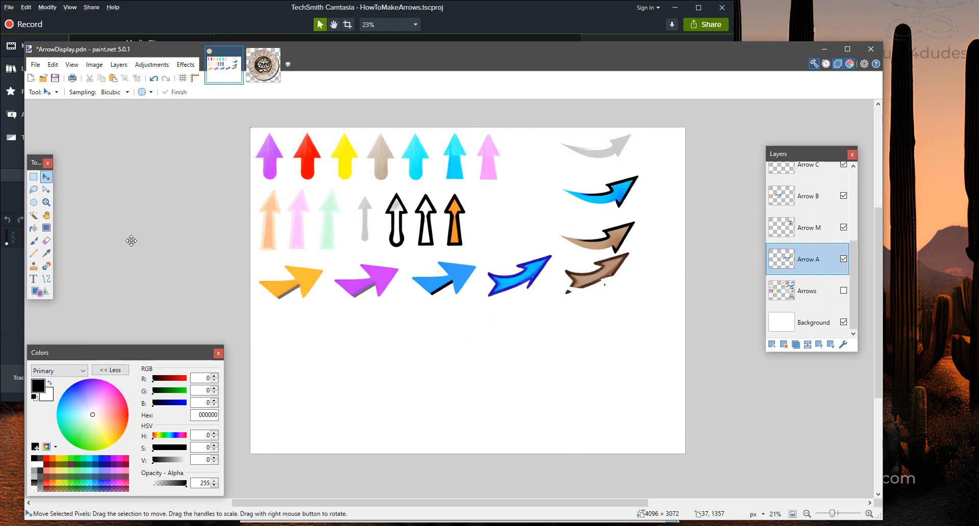
- Move the brown arrow on Arrow A up into the second row, above the dark blue arrow
key(s)
drag(649, 339, 557, 251)
click(122, 202)
drag(641, 301, 508, 220)
key(m)
key(ctrl+d)
- Show the Logo layer and place the logo in the first row between the pink arrow and the grey swoosh
scroll(809, 255, up, 5)
click(806, 177)
click(844, 178)
drag(280, 298, 533, 163)
key(ctrl+d)
click(34, 177)
drag(564, 125, 534, 163)
key(ctrl+d)
- Fill the Background layer with black behind the finished arrangement
drag(855, 251, 855, 291)
click(813, 322)
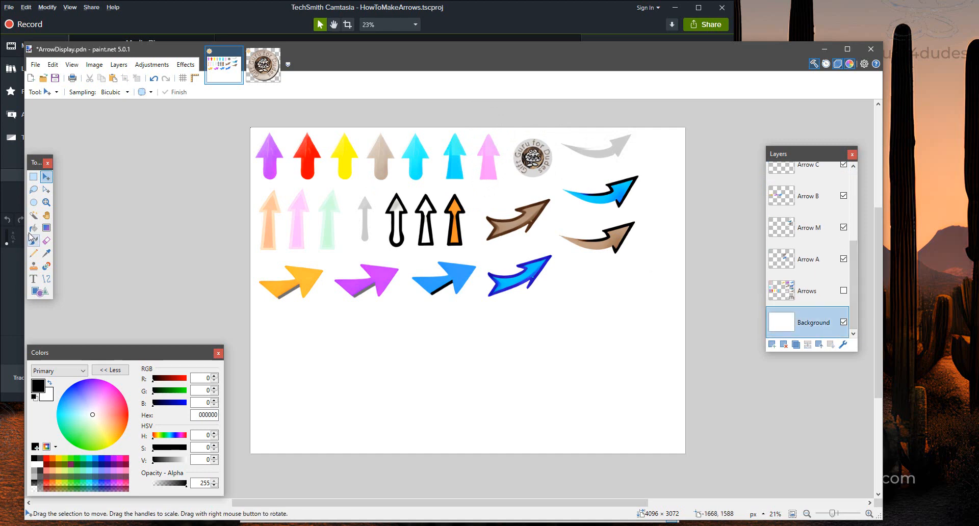
key(f)
click(531, 395)
- Crop the canvas to a rectangular selection around all three rows of arrows and the logo, about 3707 × 1728 px
click(33, 177)
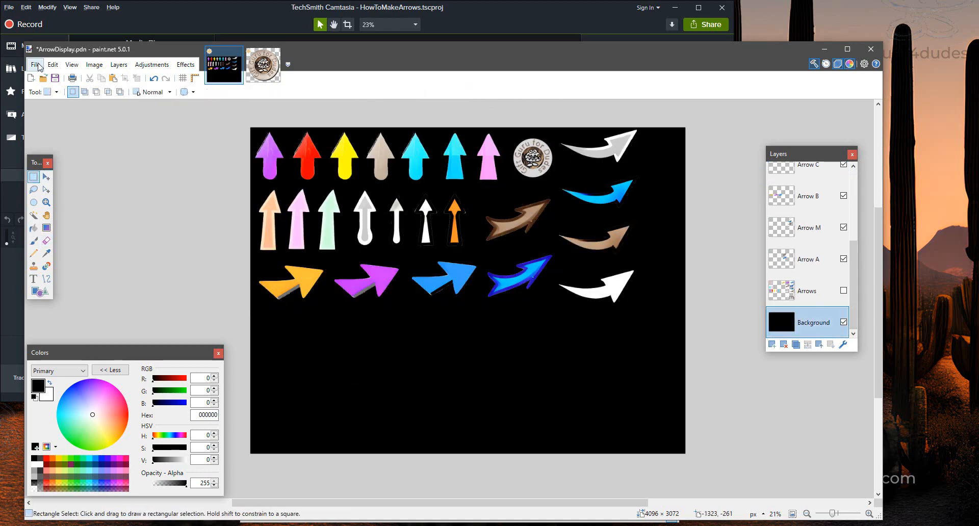
mouse_move(238, 128)
mouse_down()
mouse_move(544, 291)
mouse_move(644, 311)
mouse_up()
click(94, 64)
click(108, 81)
- Save a copy of the cropped image as ArrowDisplayForCropping.pdn in Working Folder
click(35, 64)
click(51, 143)
click(303, 345)
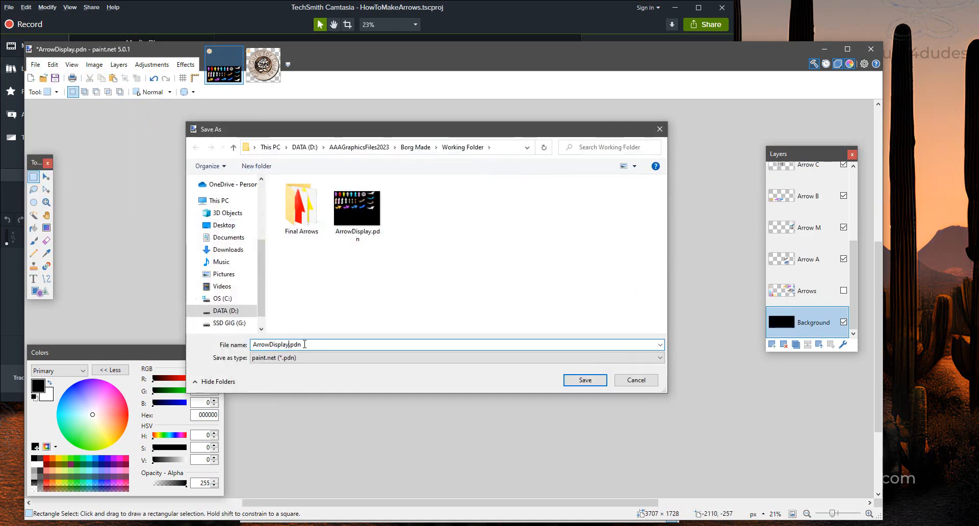
key(BackSpace)
key(BackSpace)
text(ForCutting)
text(opping)
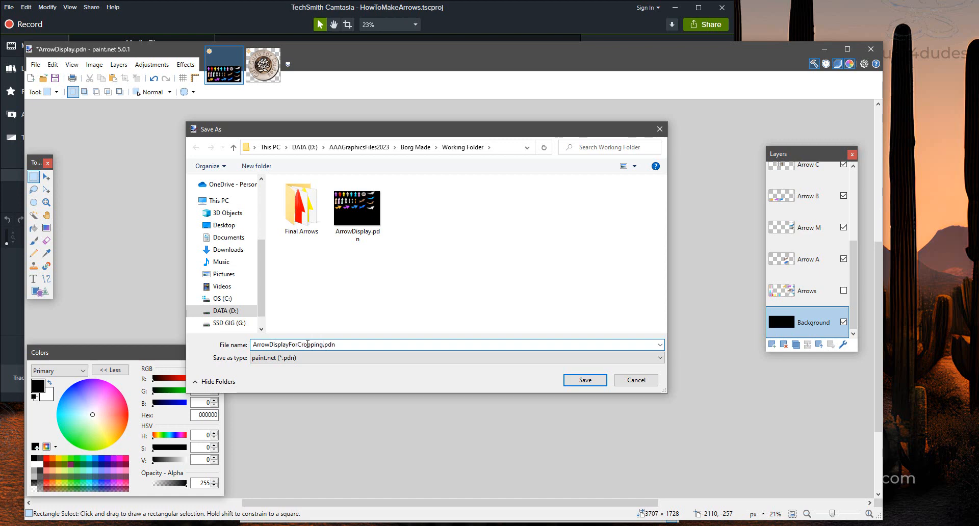
click(584, 381)
- Hide the Background layer and save the image as ArrowDisplayForCropping.png in the Final Arrows folder, checking the whole image in the preview
click(844, 321)
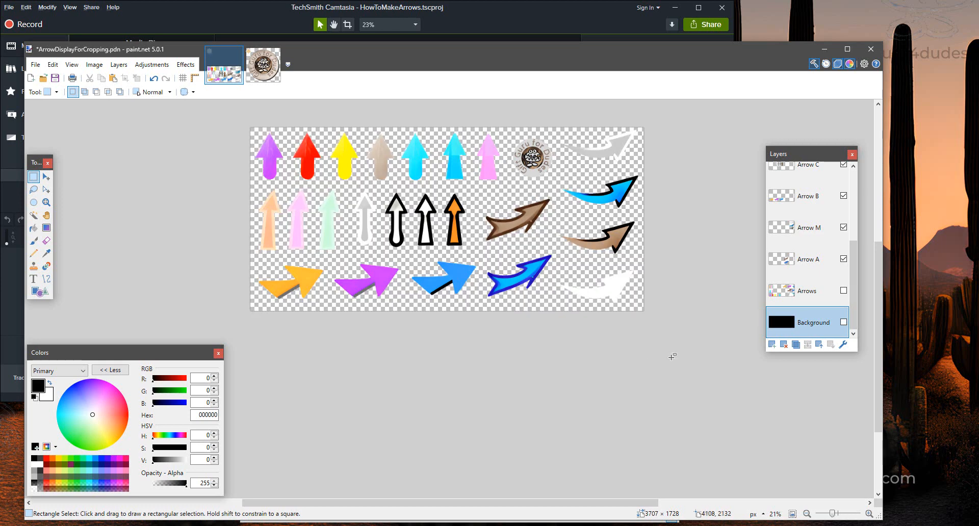
click(35, 64)
click(65, 143)
click(456, 358)
click(449, 374)
double_click(302, 205)
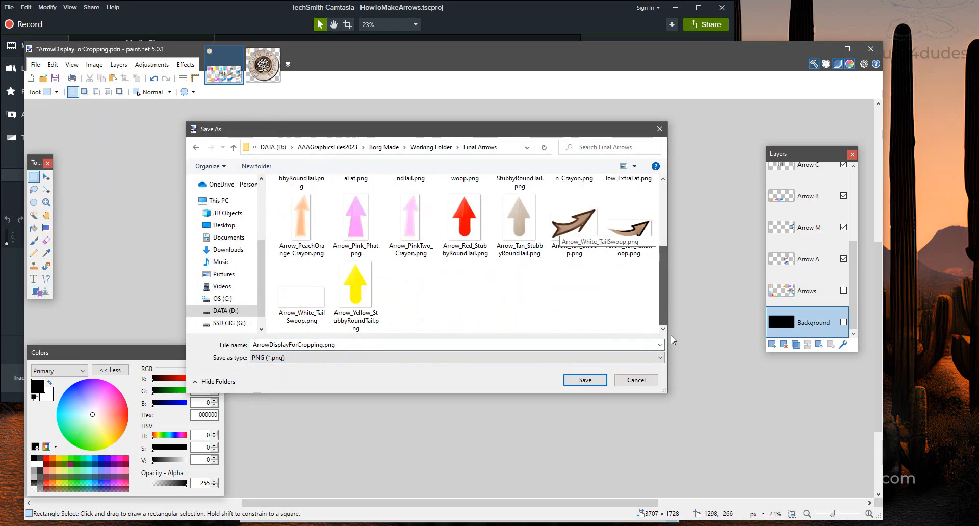
click(585, 380)
scroll(546, 343, down, 3)
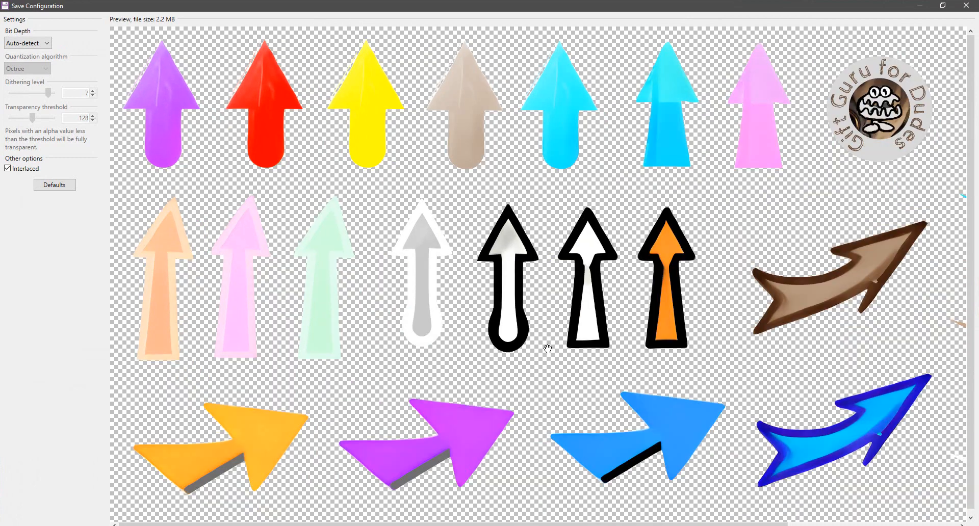
scroll(548, 349, down, 1)
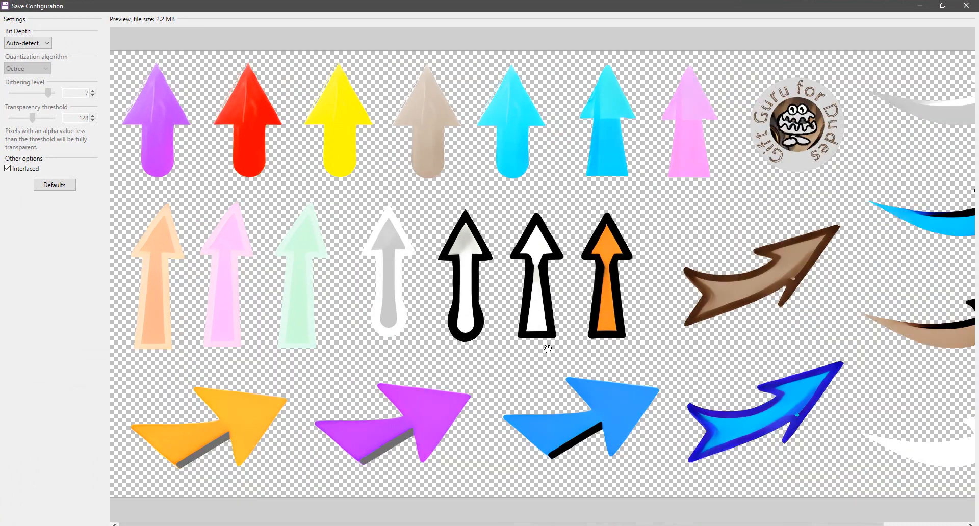
scroll(548, 349, down, 2)
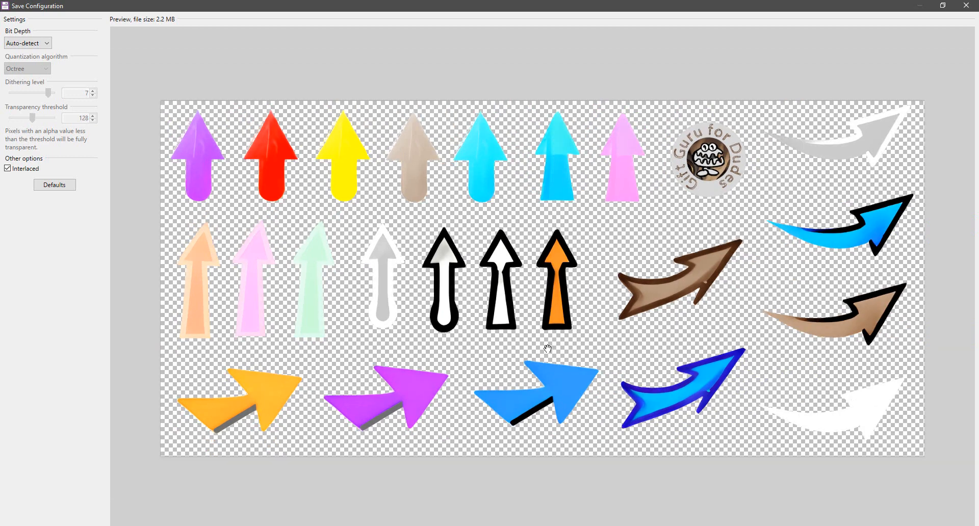